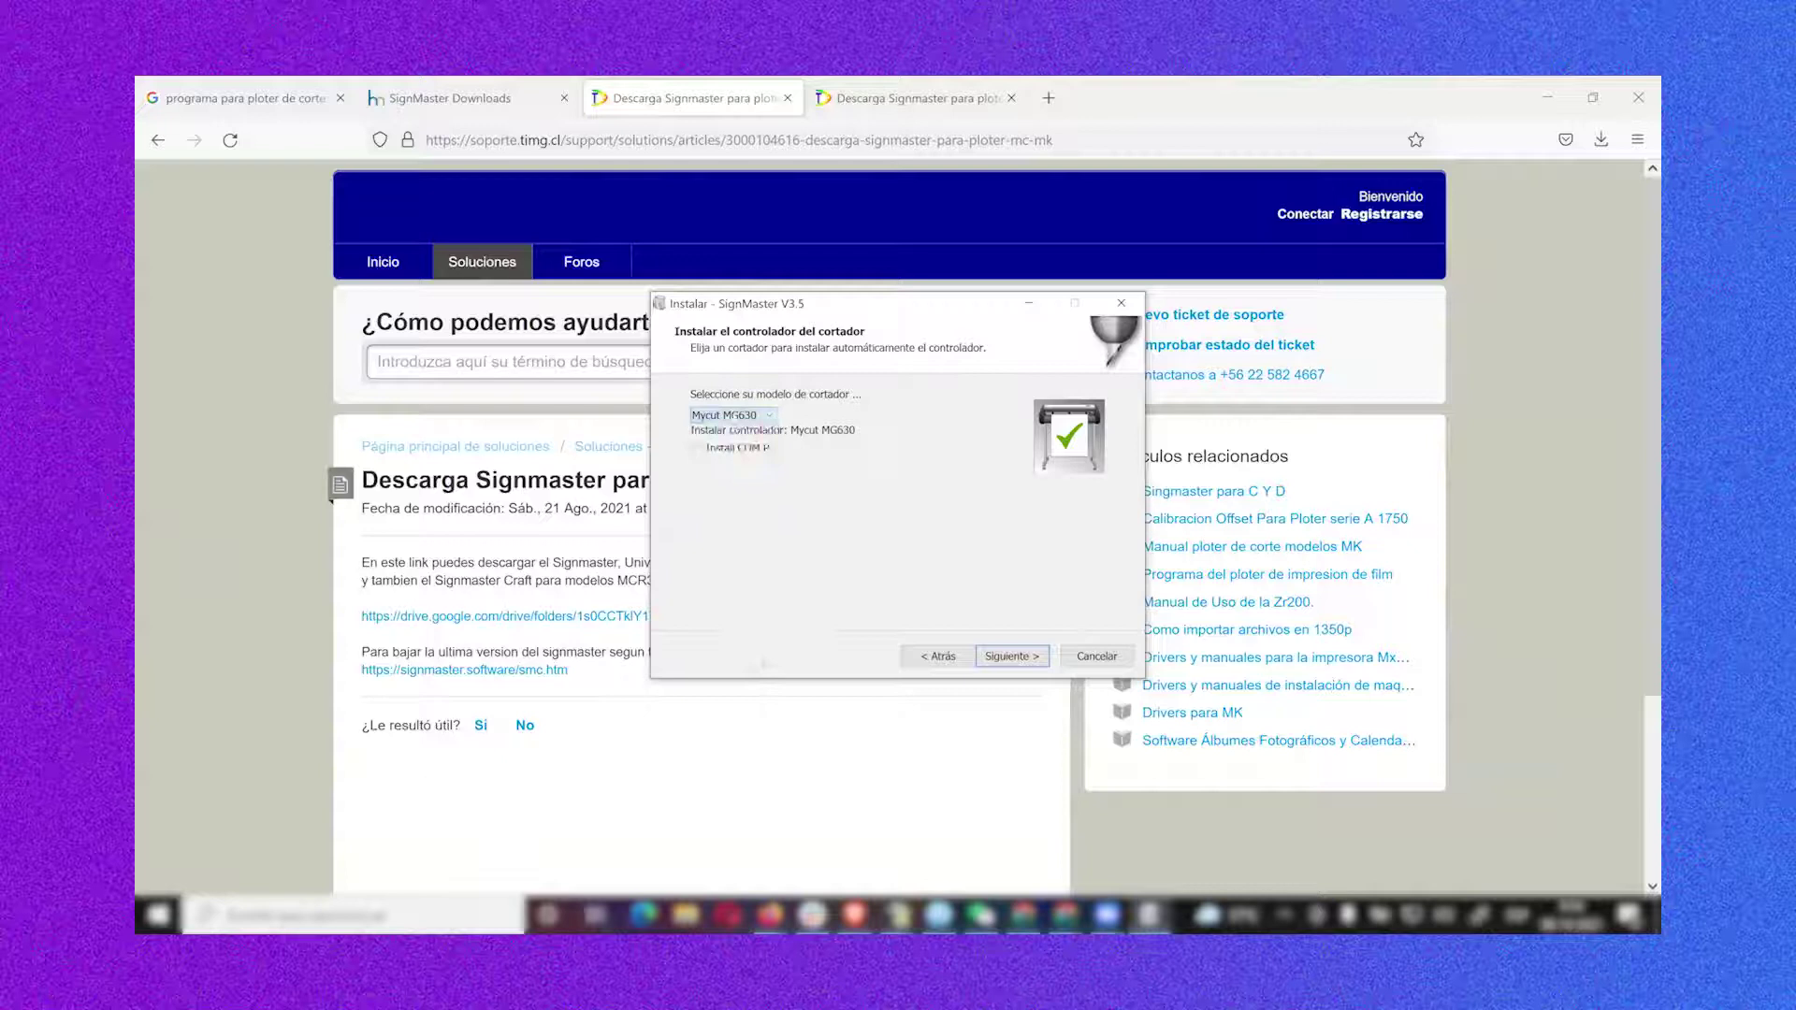
Install SignMaster V3.5 for the Mycut MC630 cutter with the CorelDRAW plugin included
left_click(739, 453)
left_click(1007, 654)
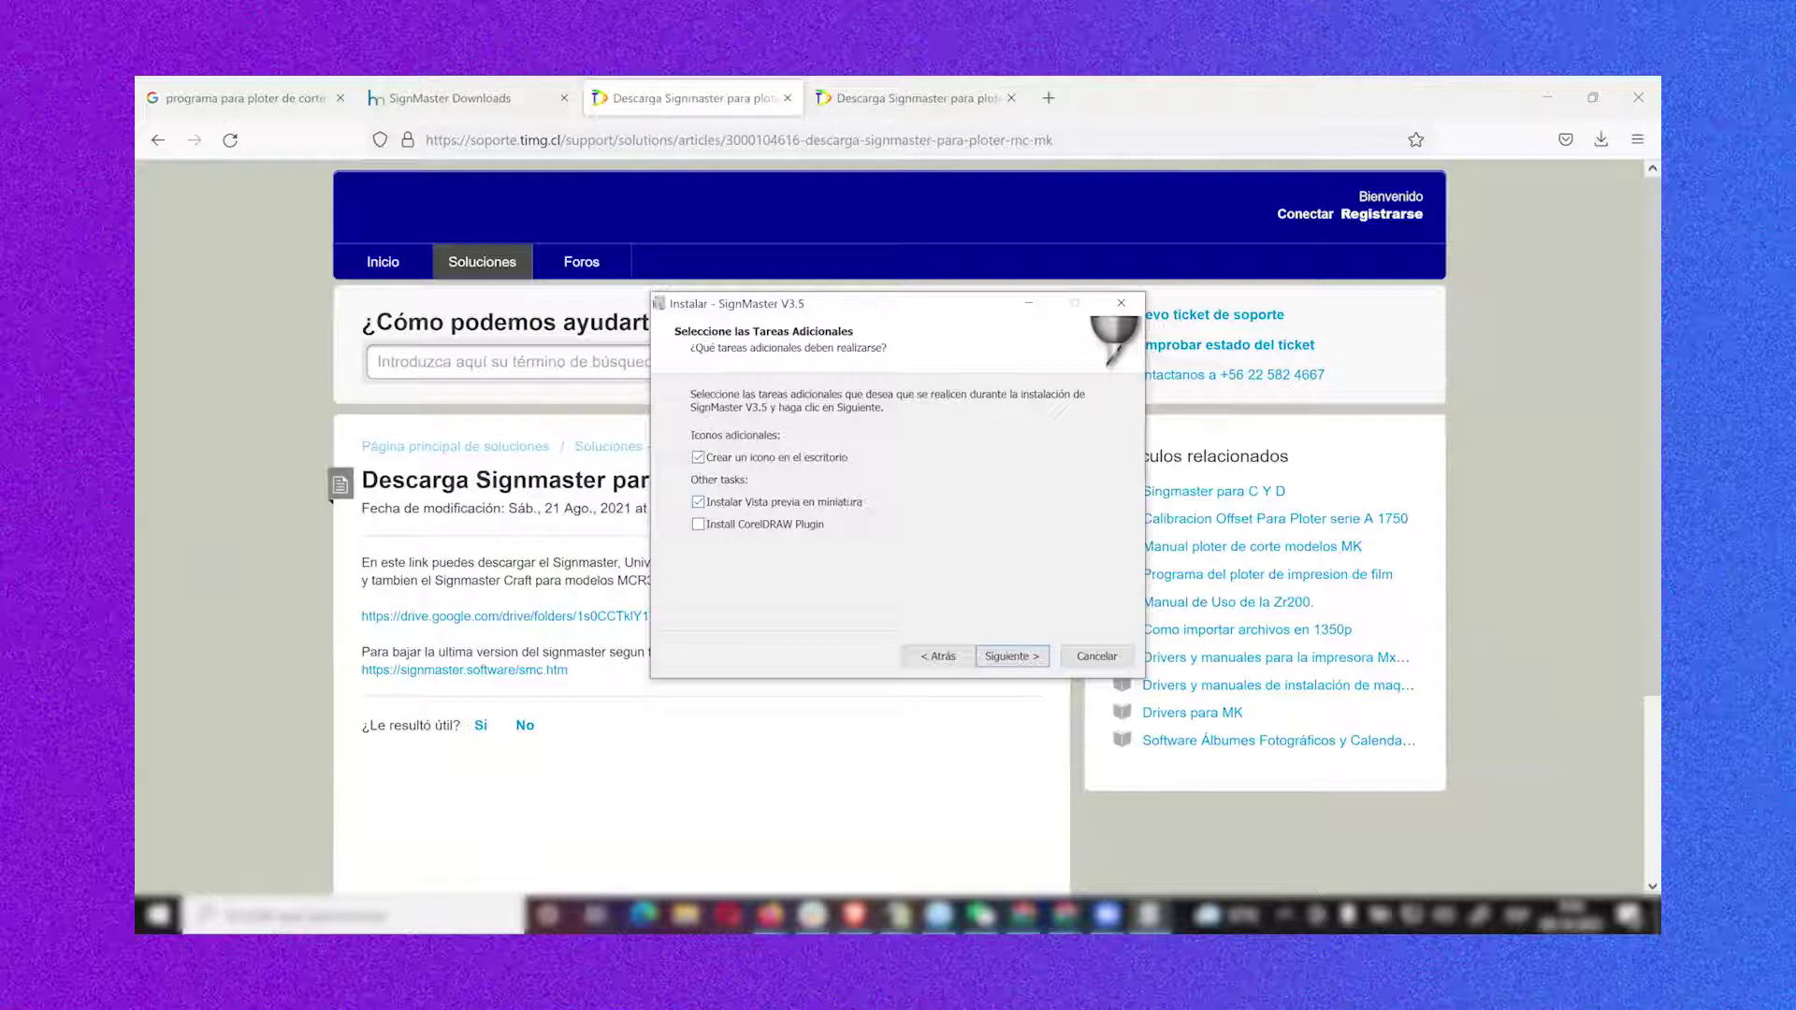
left_click(699, 524)
left_click(1007, 658)
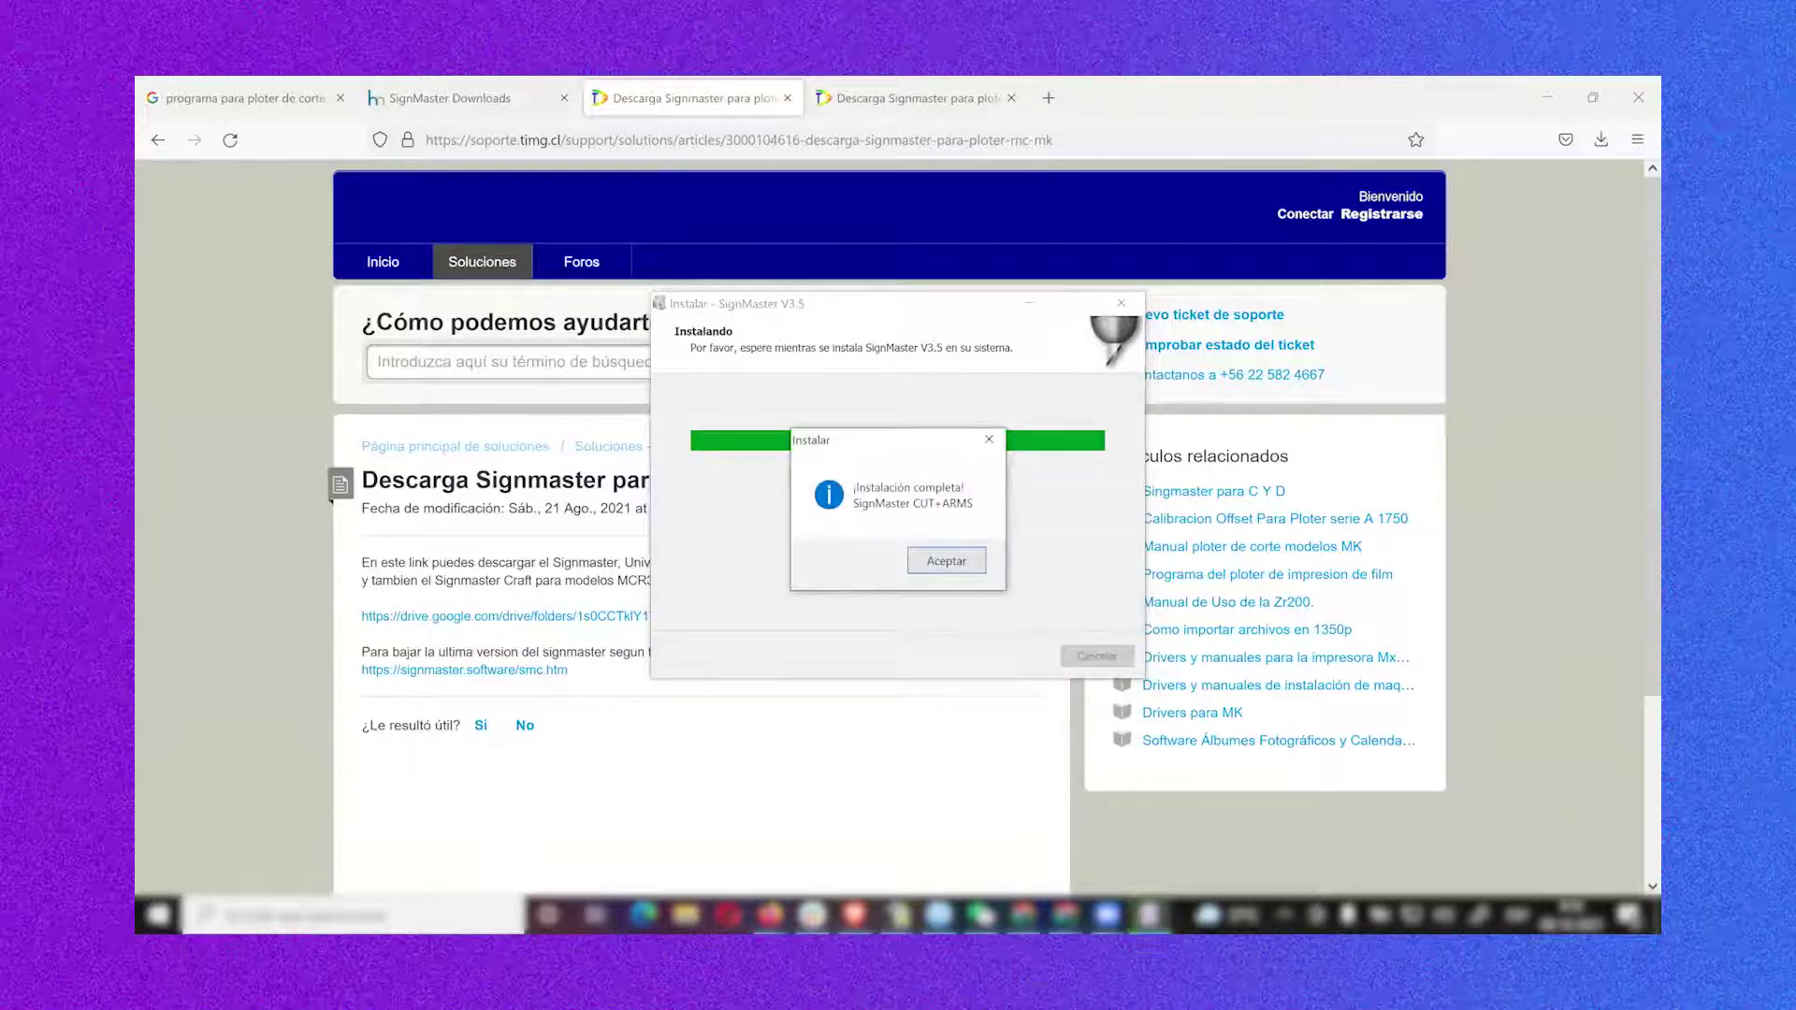
left_click(943, 560)
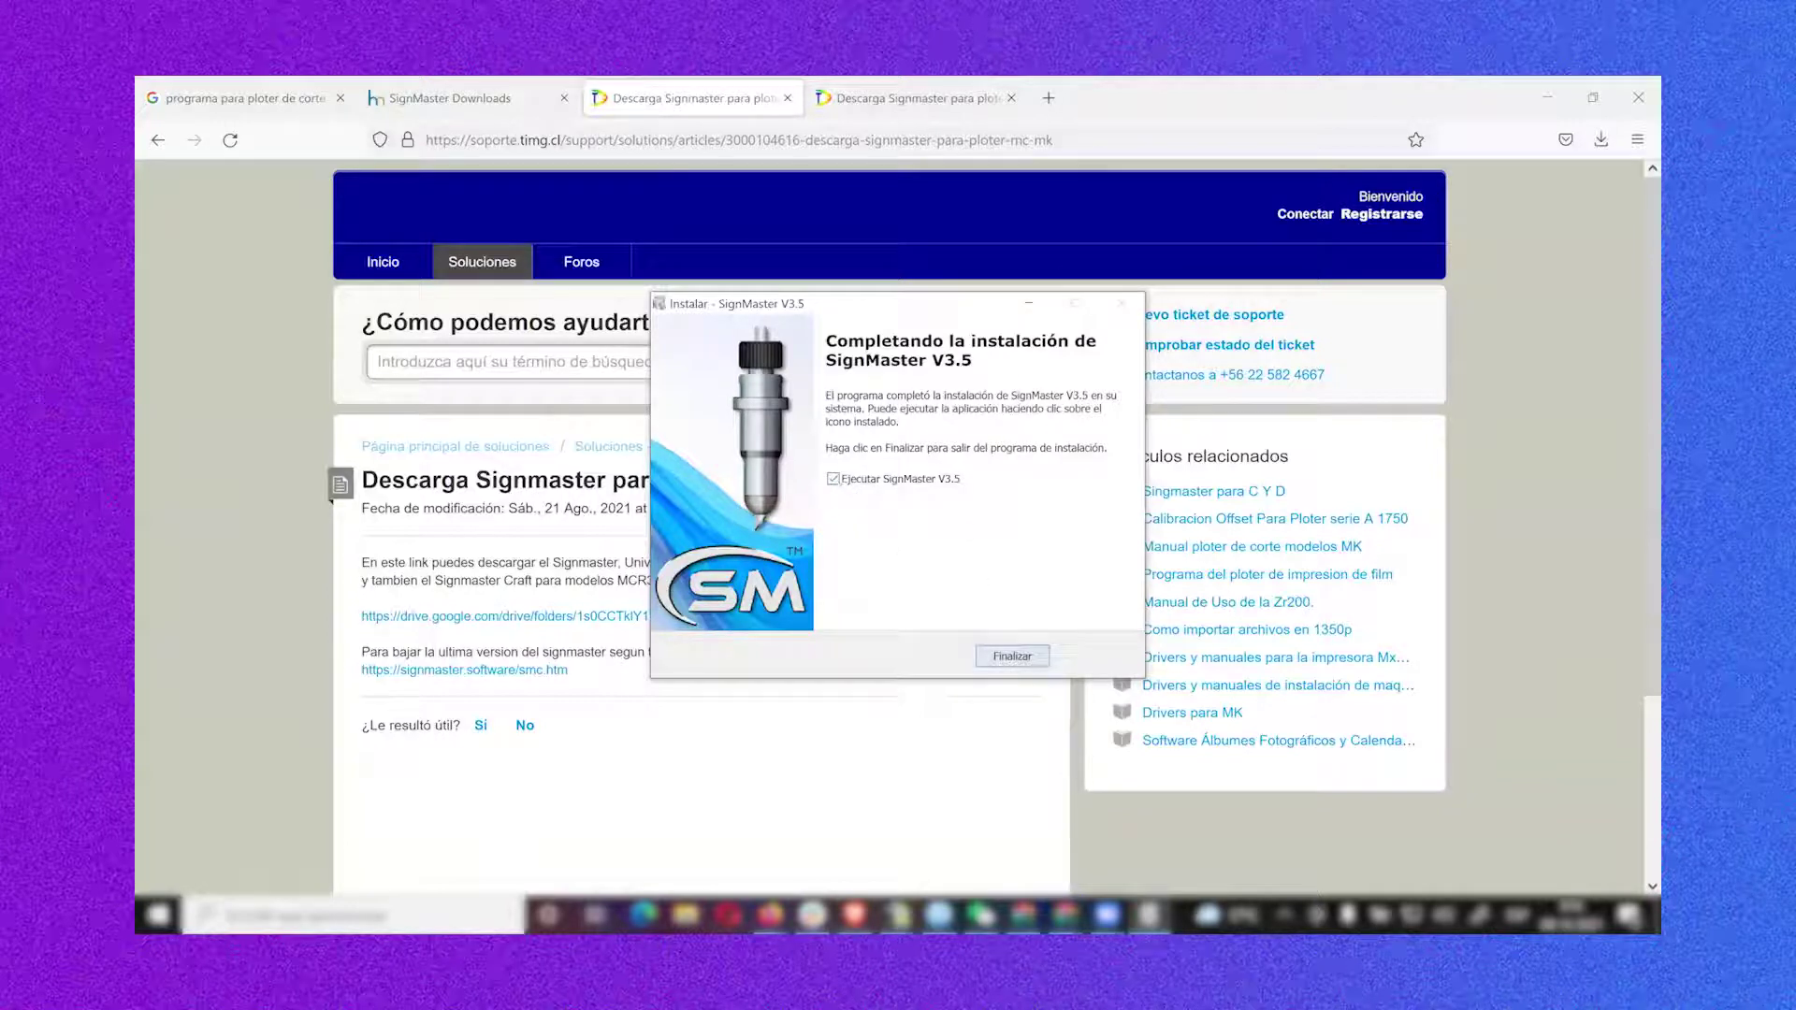
left_click(1012, 655)
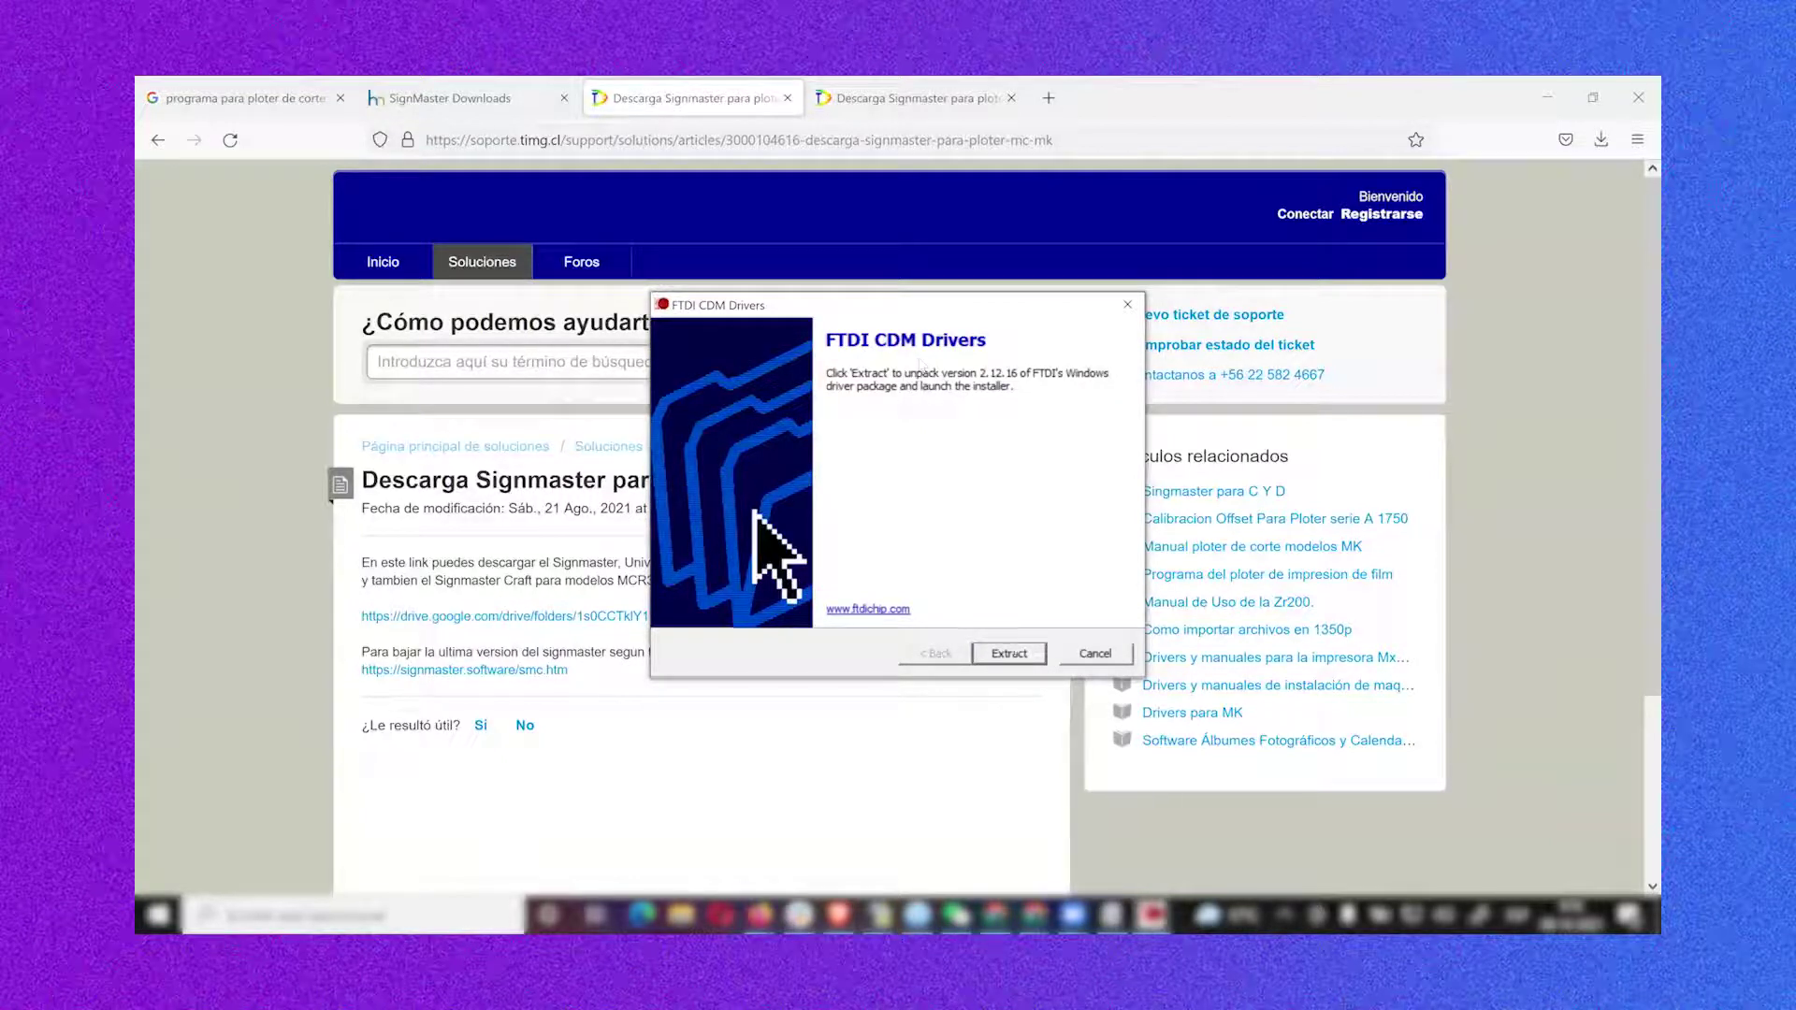
Extract the FTDI CDM Drivers package, accept its licence and install the USB drivers
left_click(1009, 653)
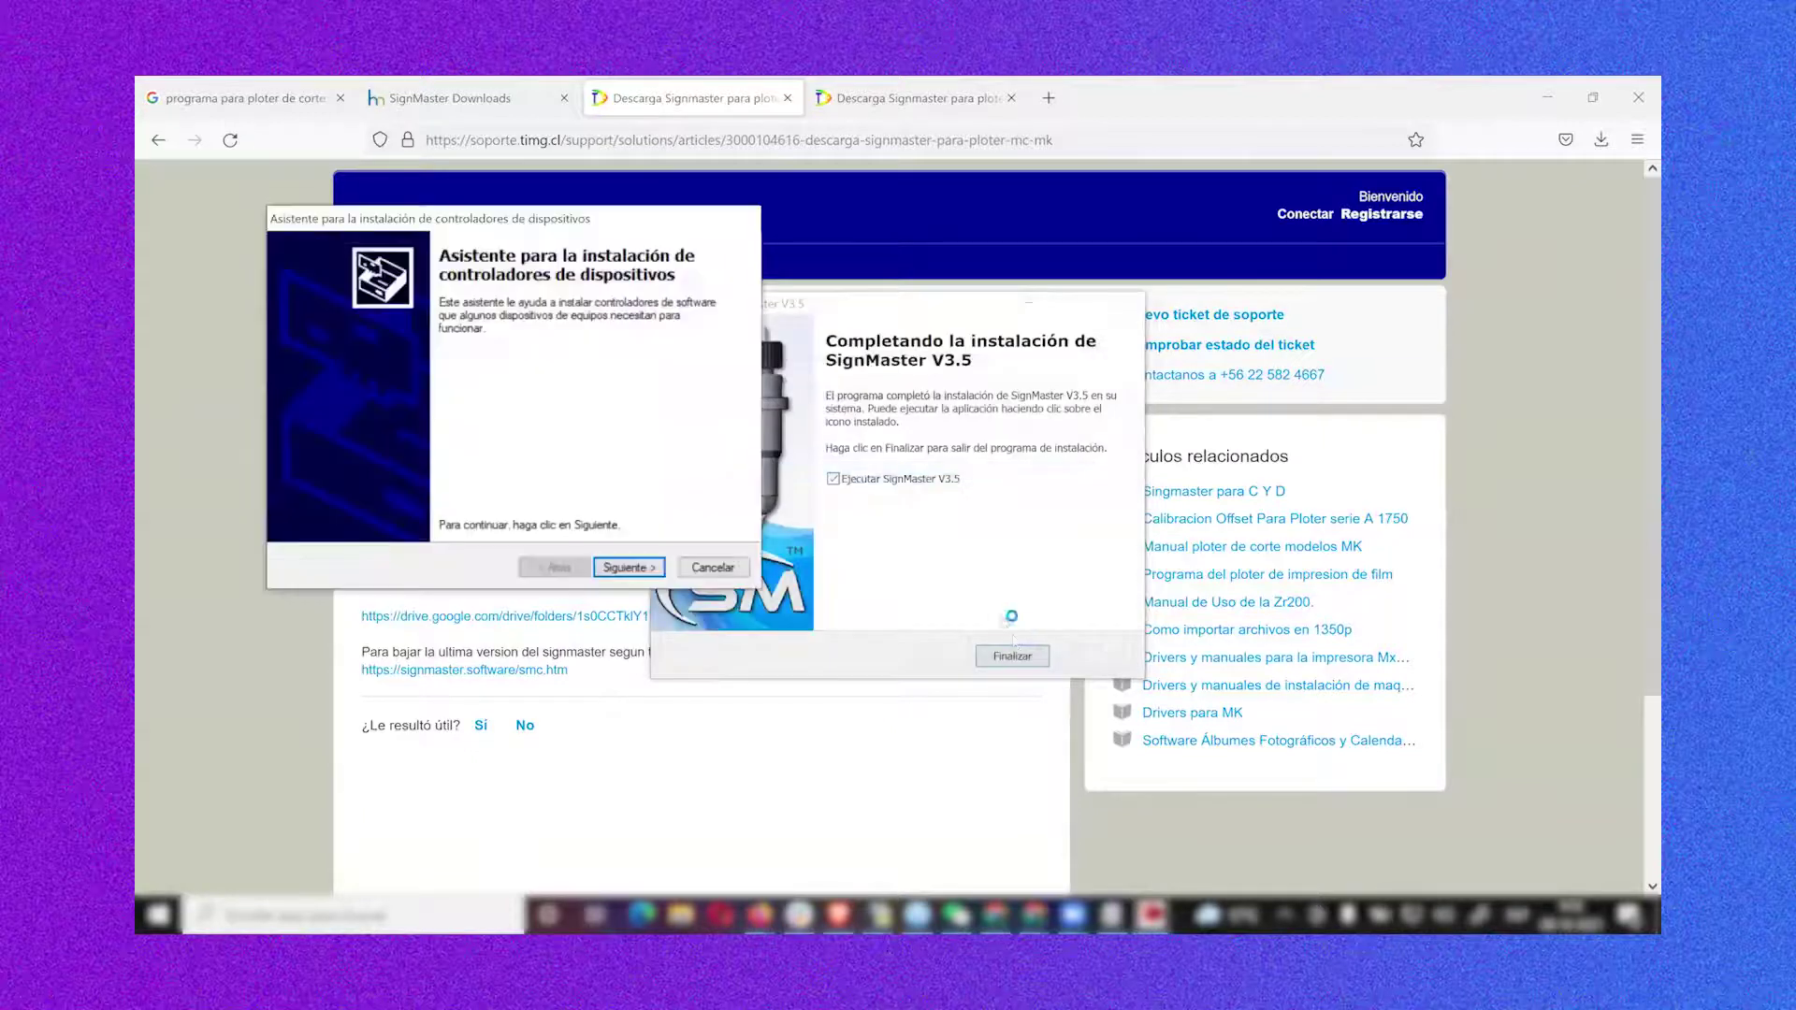
left_click(652, 564)
left_click(458, 494)
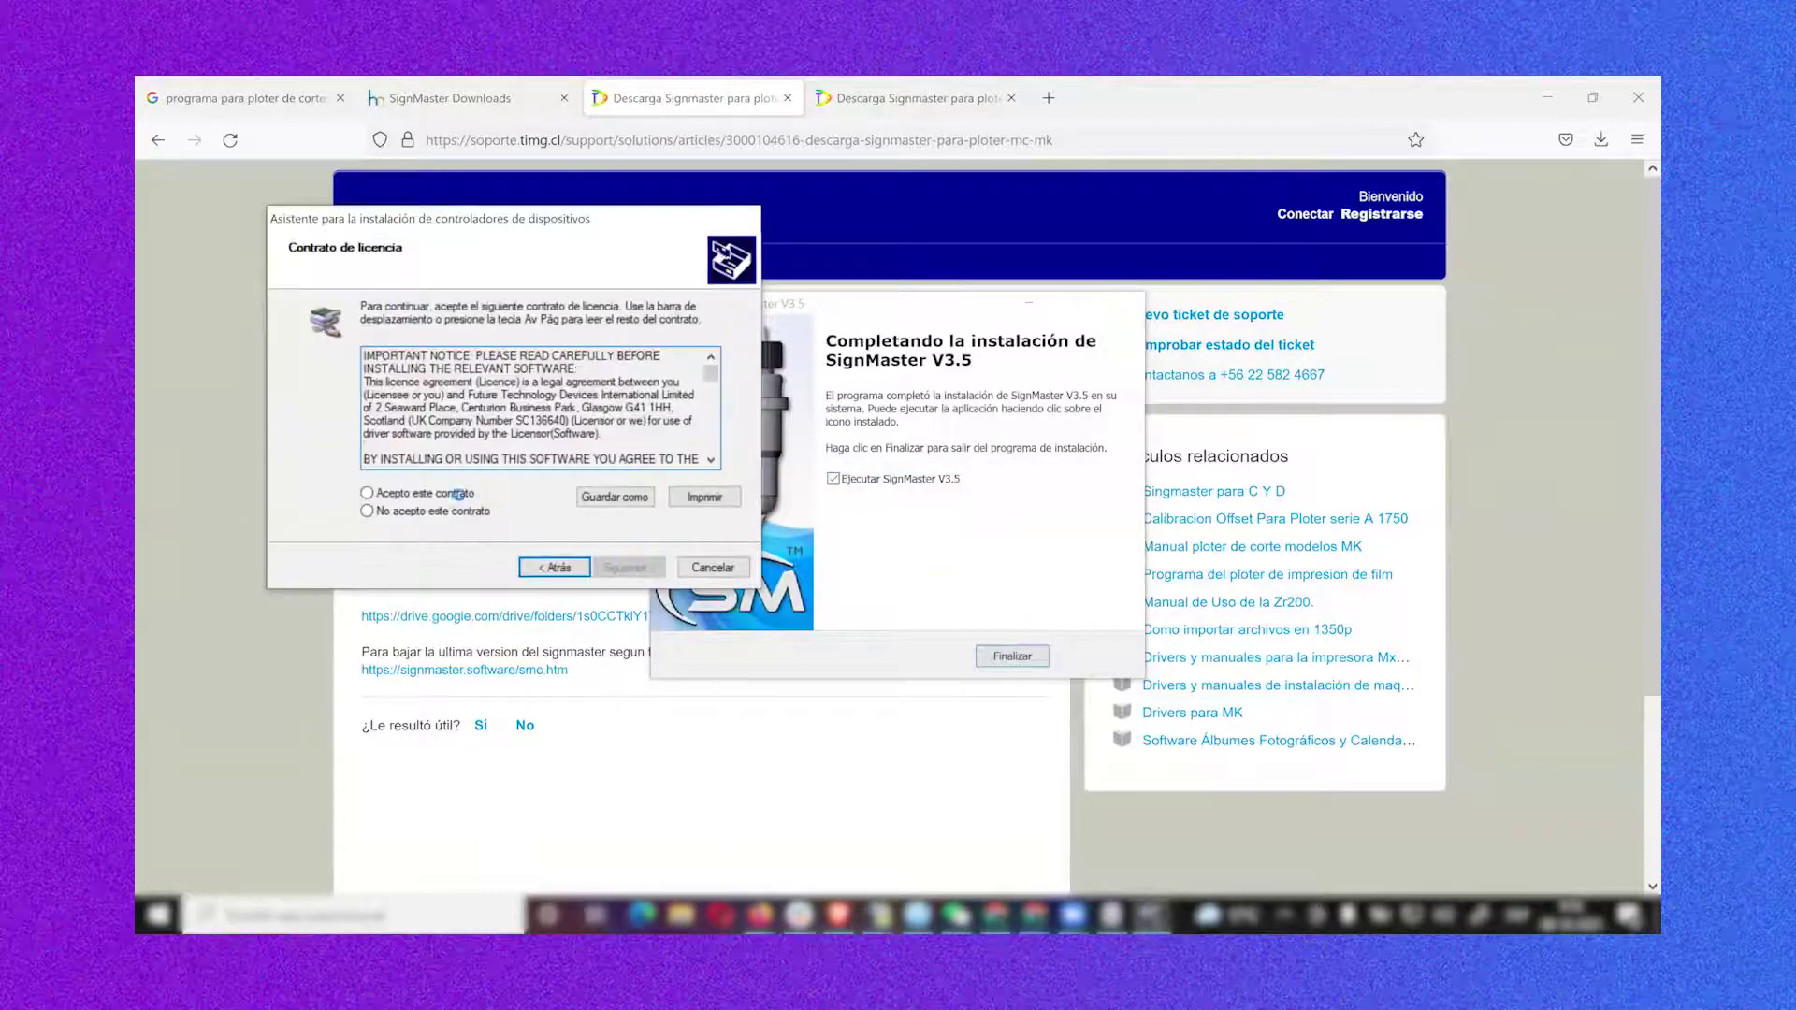
left_click(642, 567)
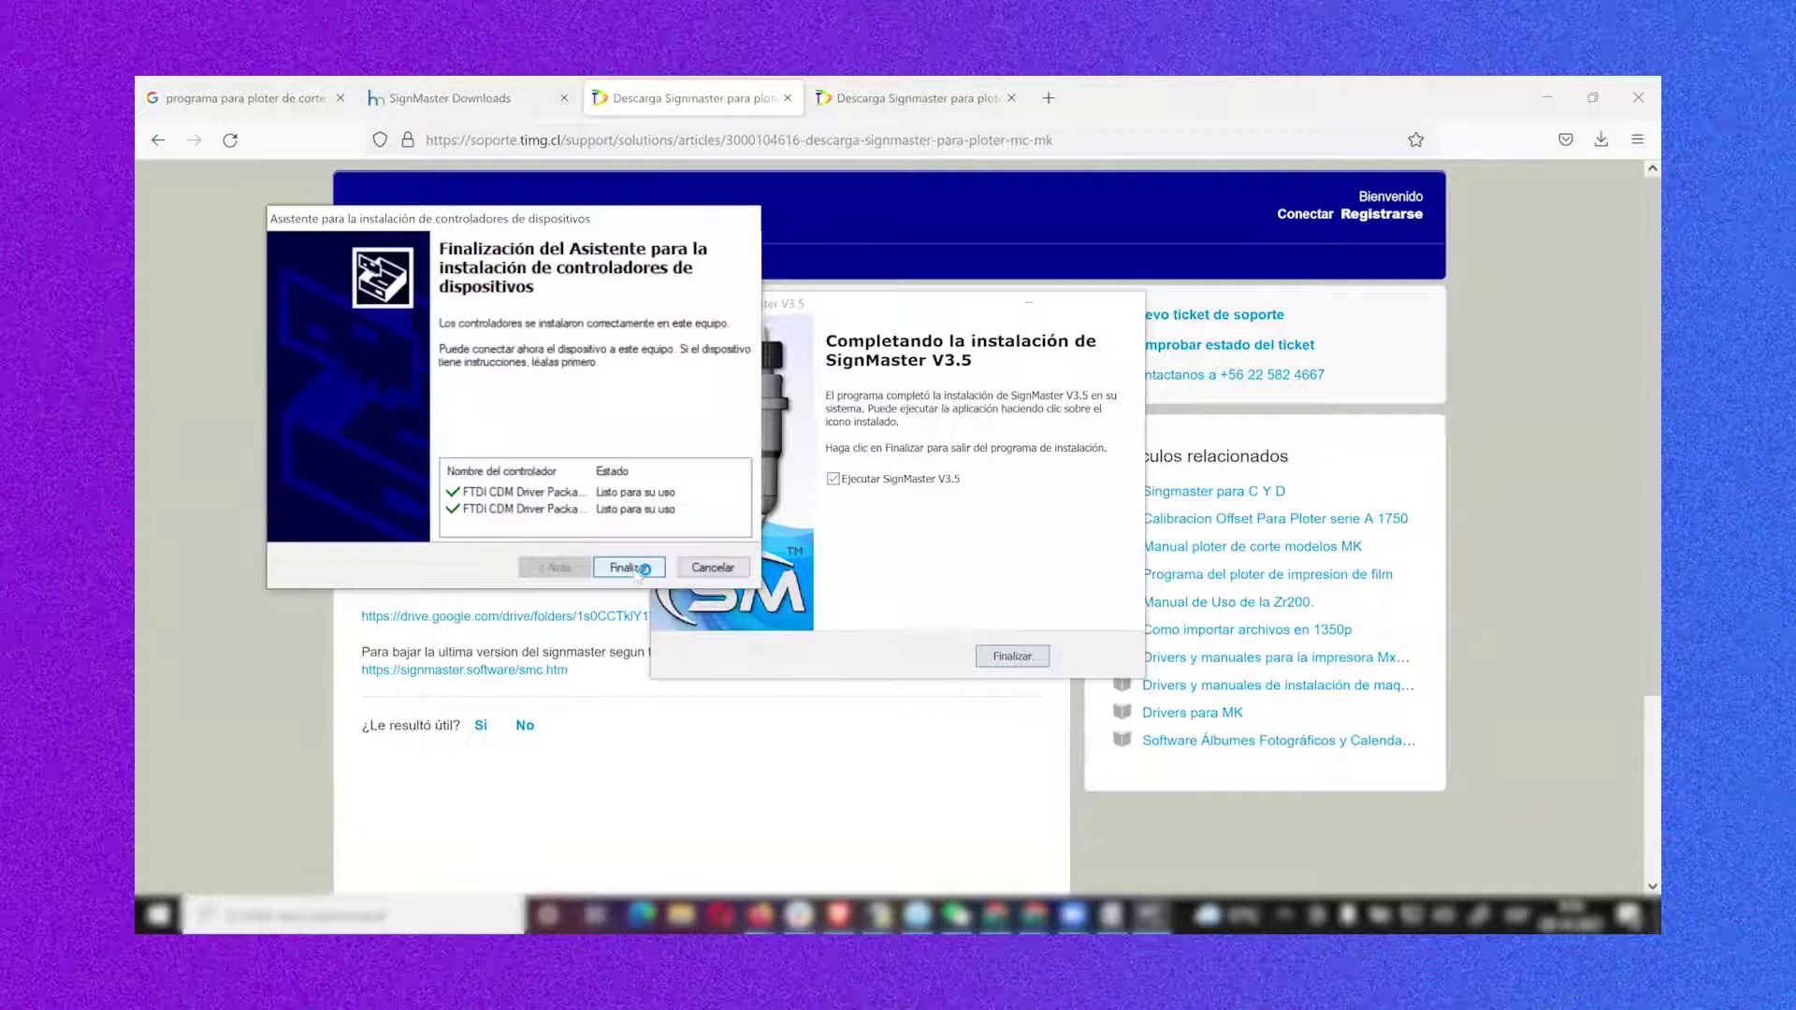
left_click(642, 568)
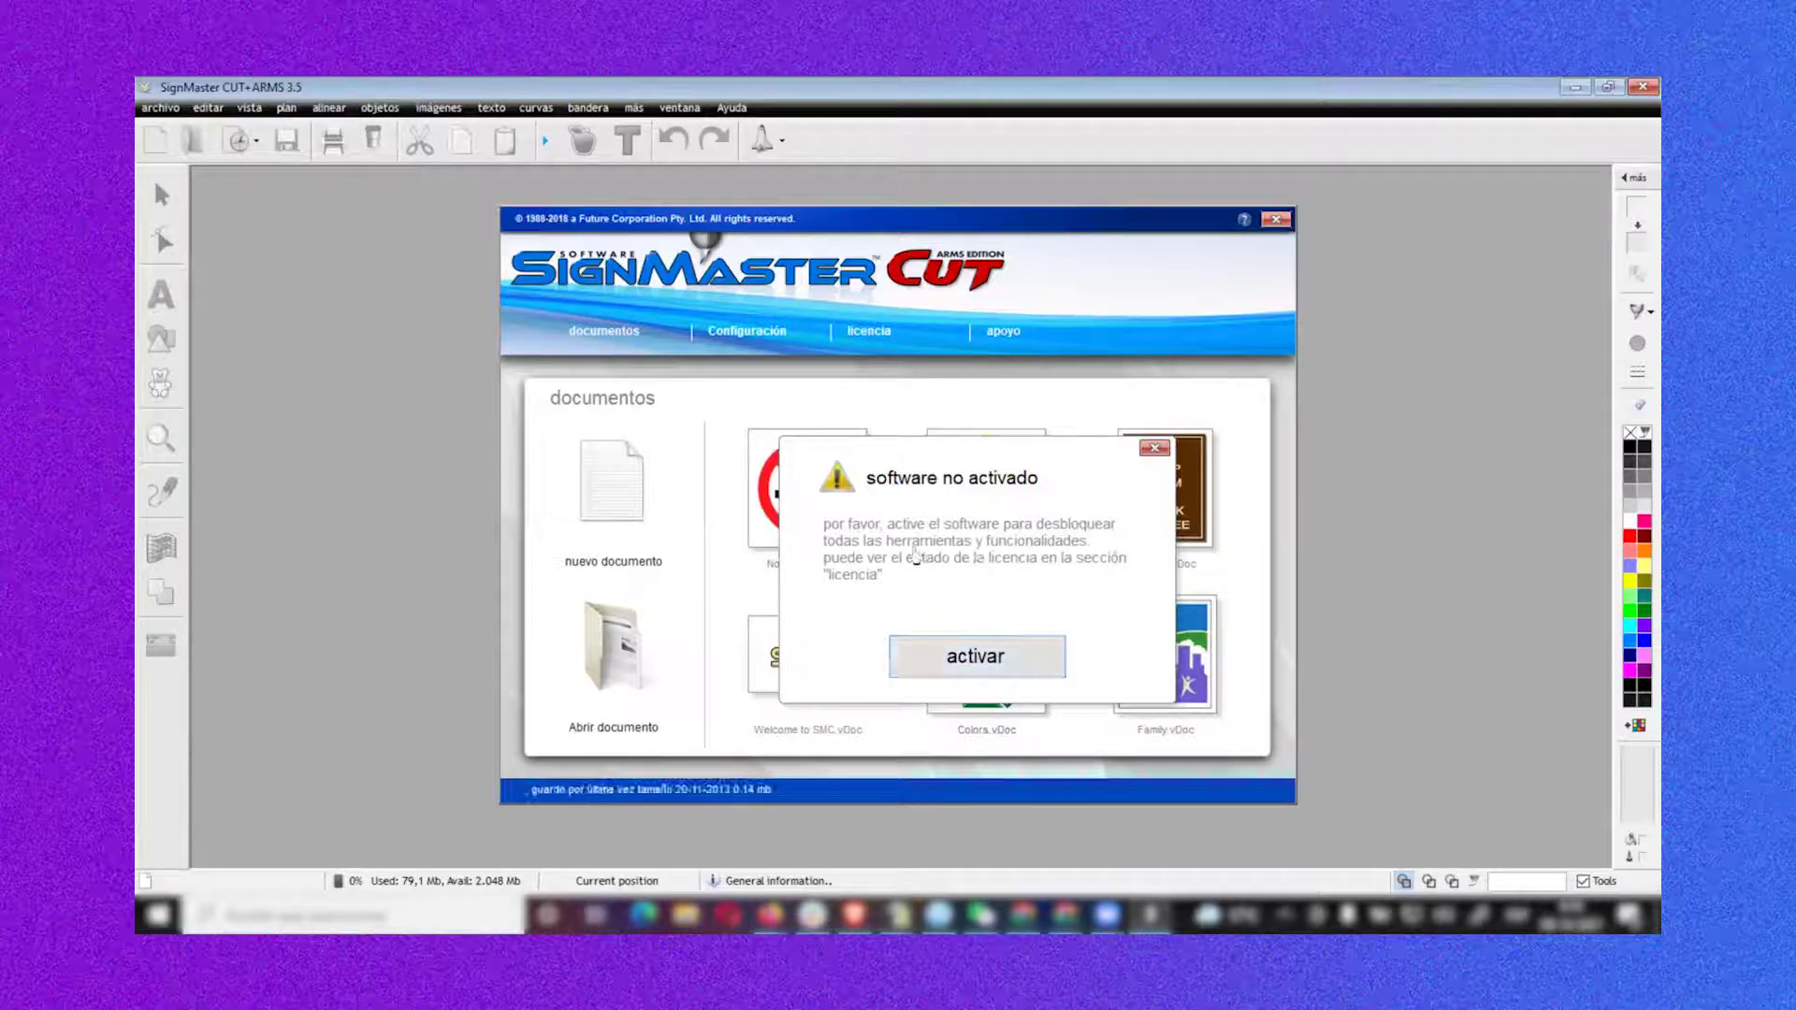
Start licence activation in the licence manager and submit the account e-mail
left_click(993, 653)
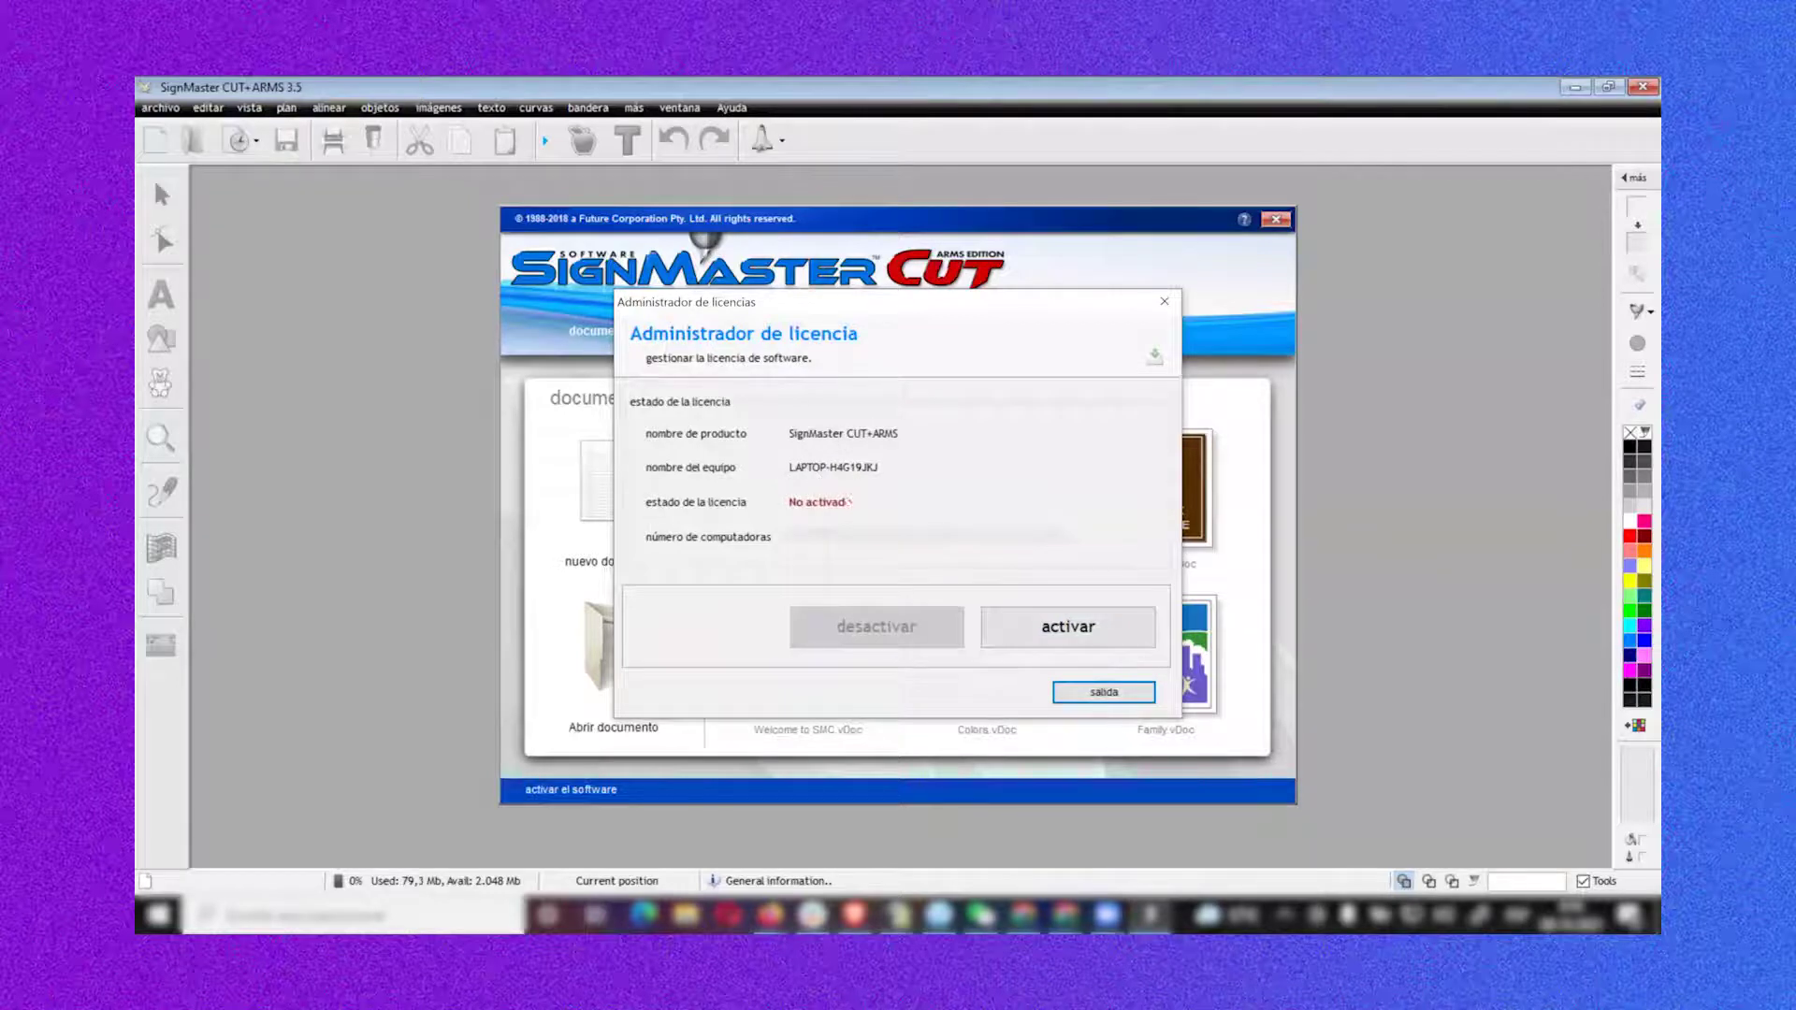
left_click(1042, 625)
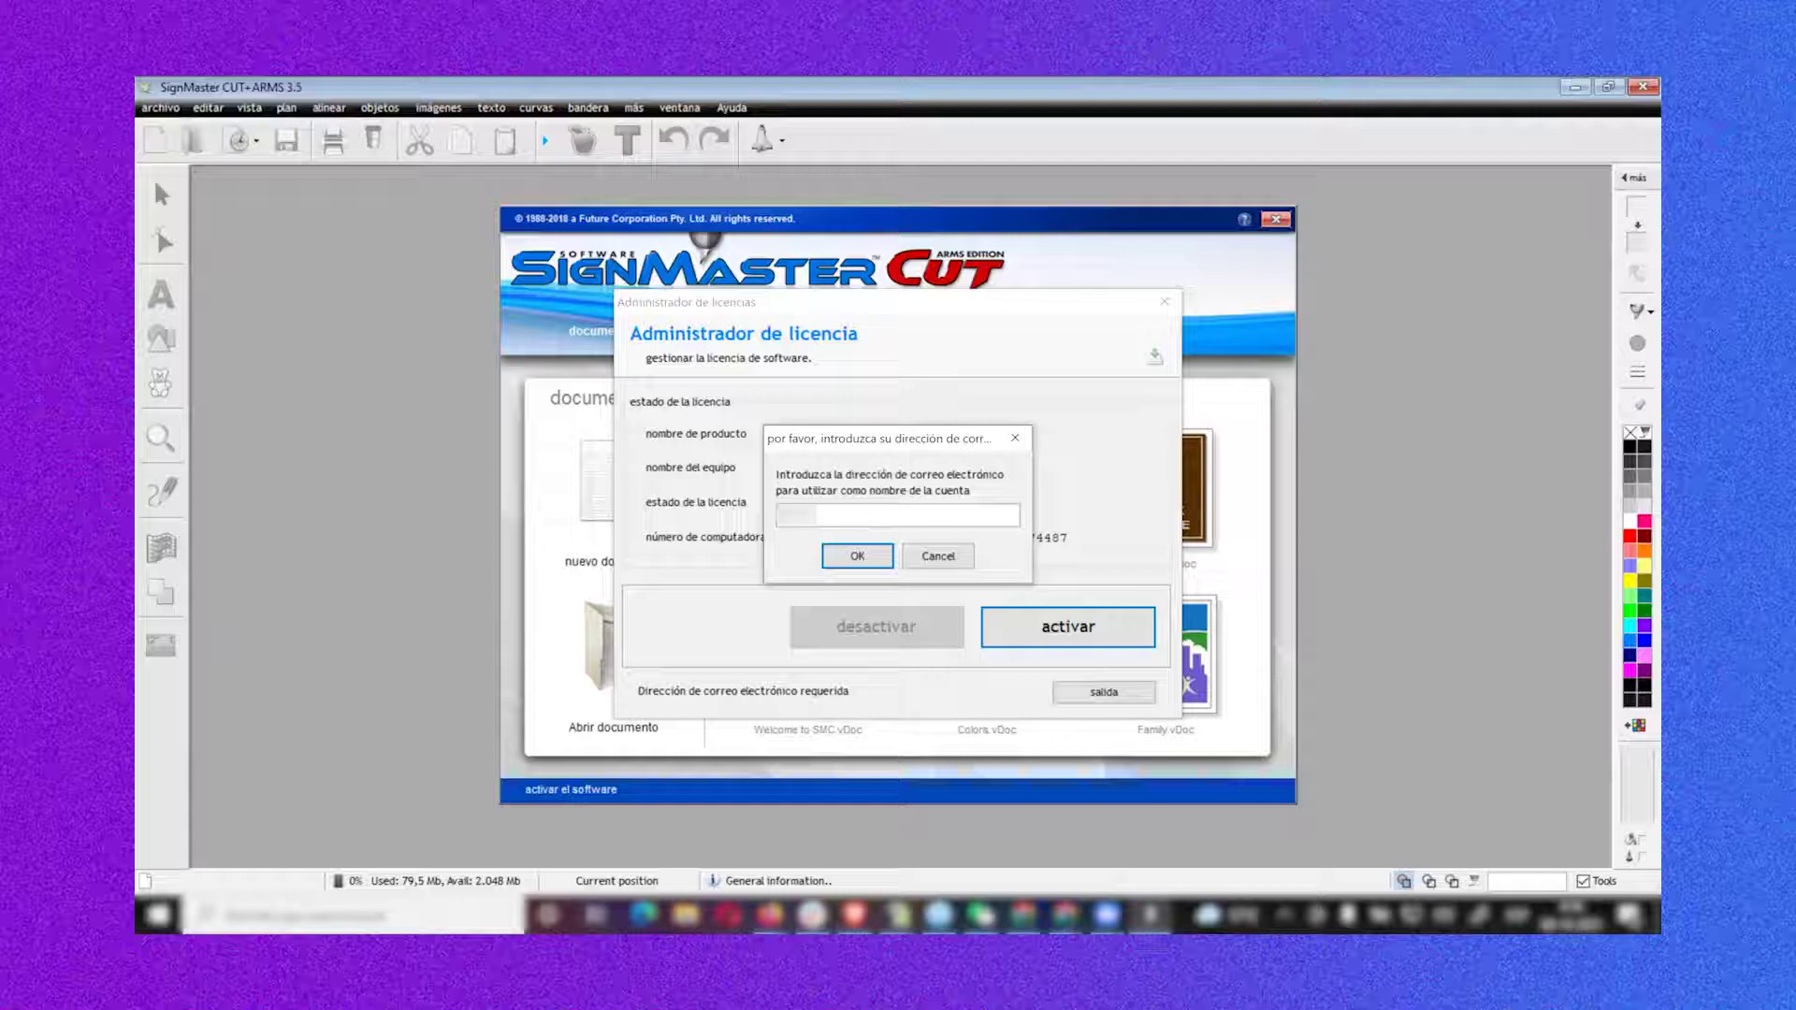
type("@timg.cl")
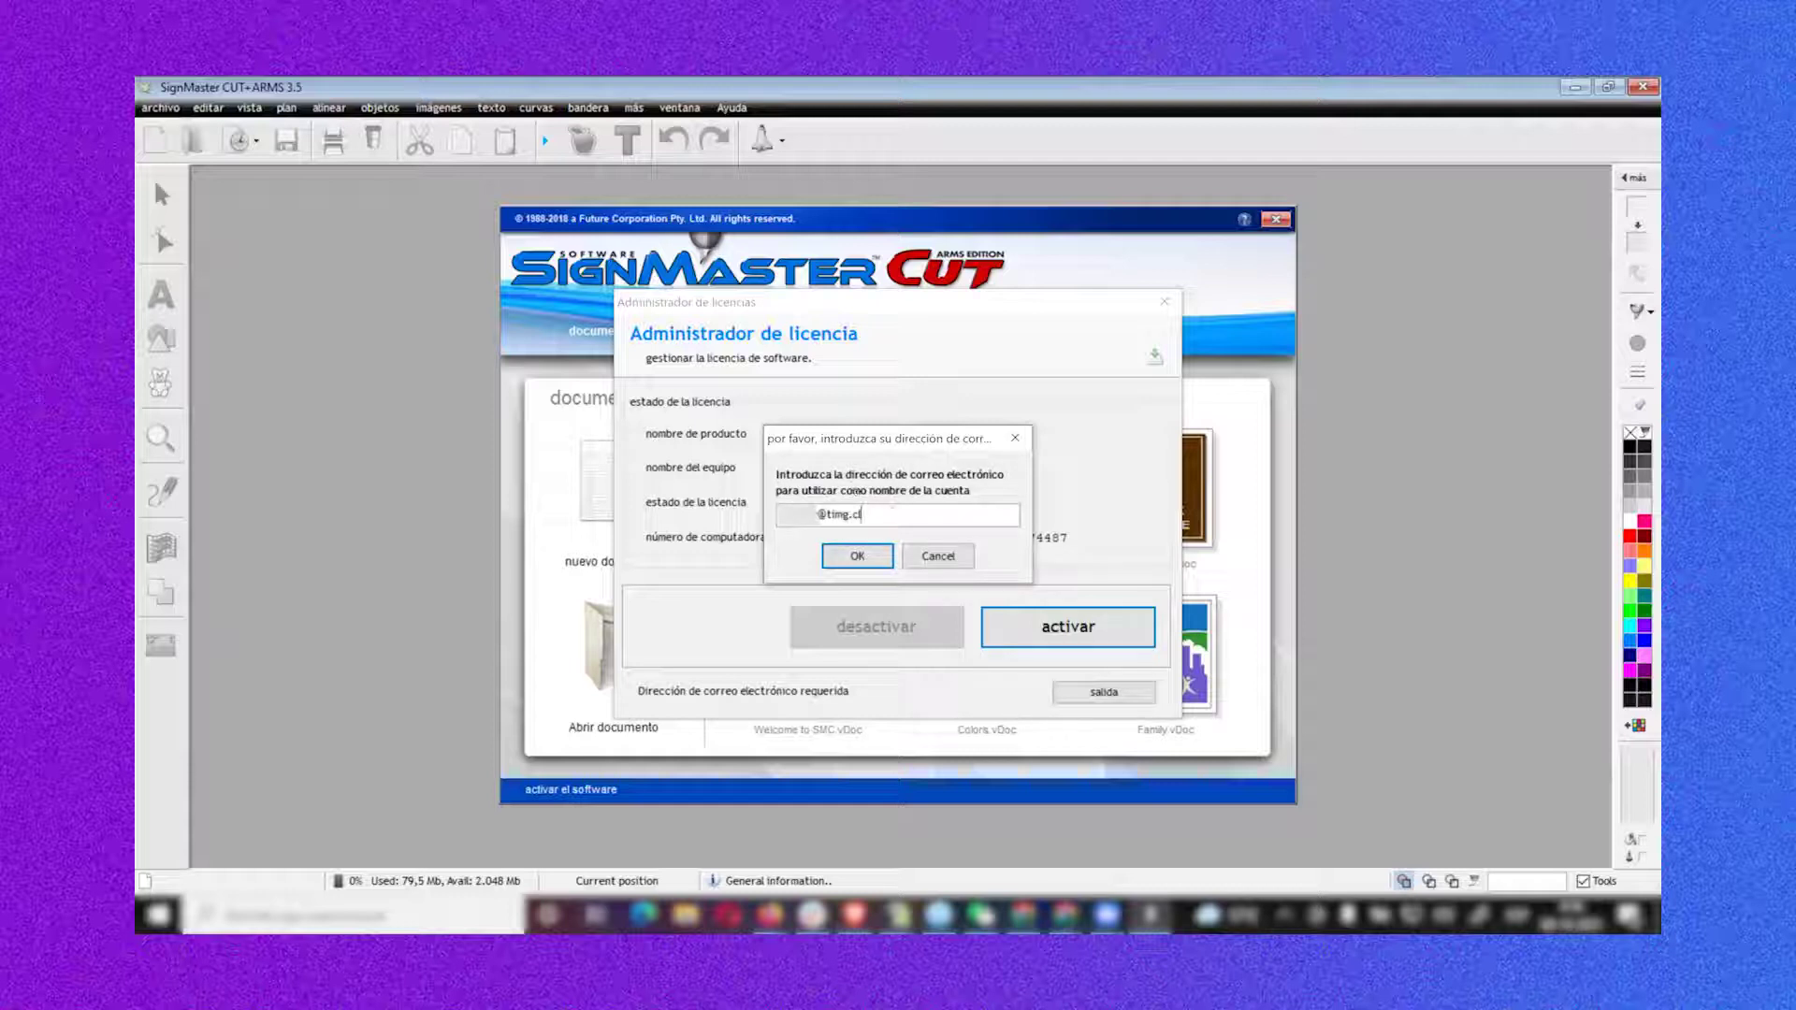
left_click(879, 560)
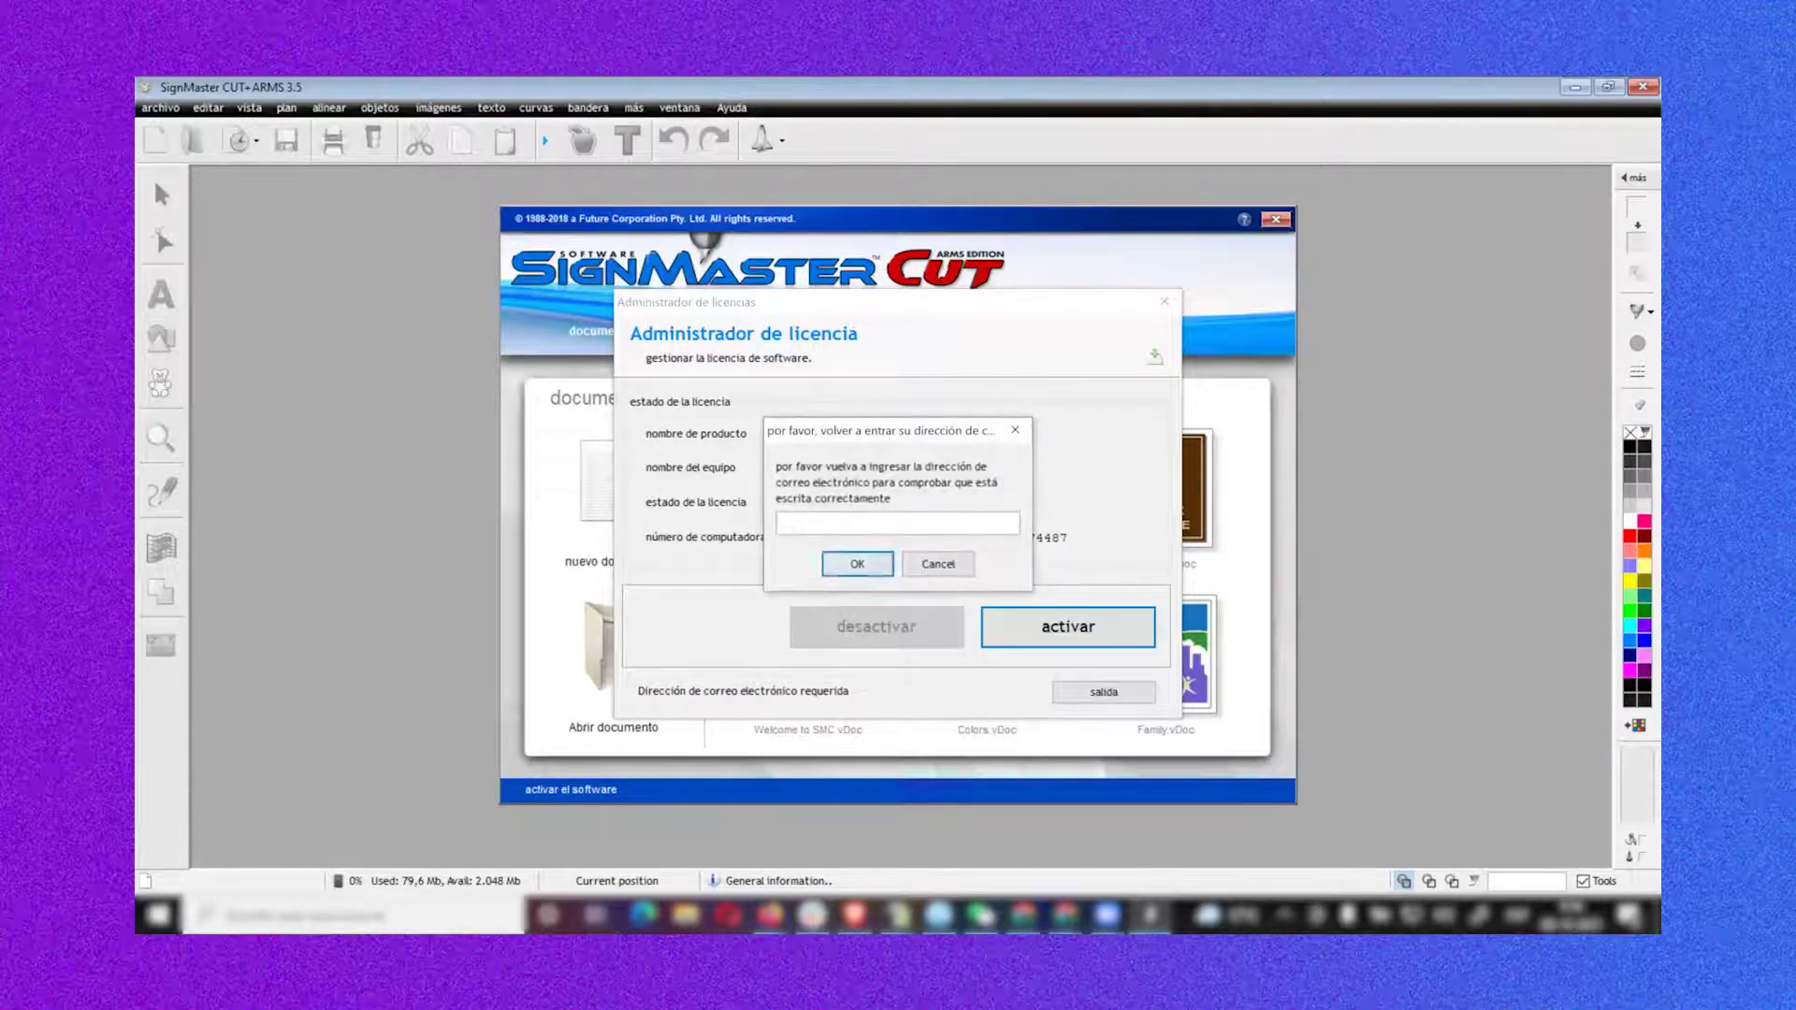
Confirm the account e-mail, then close the licence manager and the 'software activado' notice
key("ctrl+v")
type("@timg.cl")
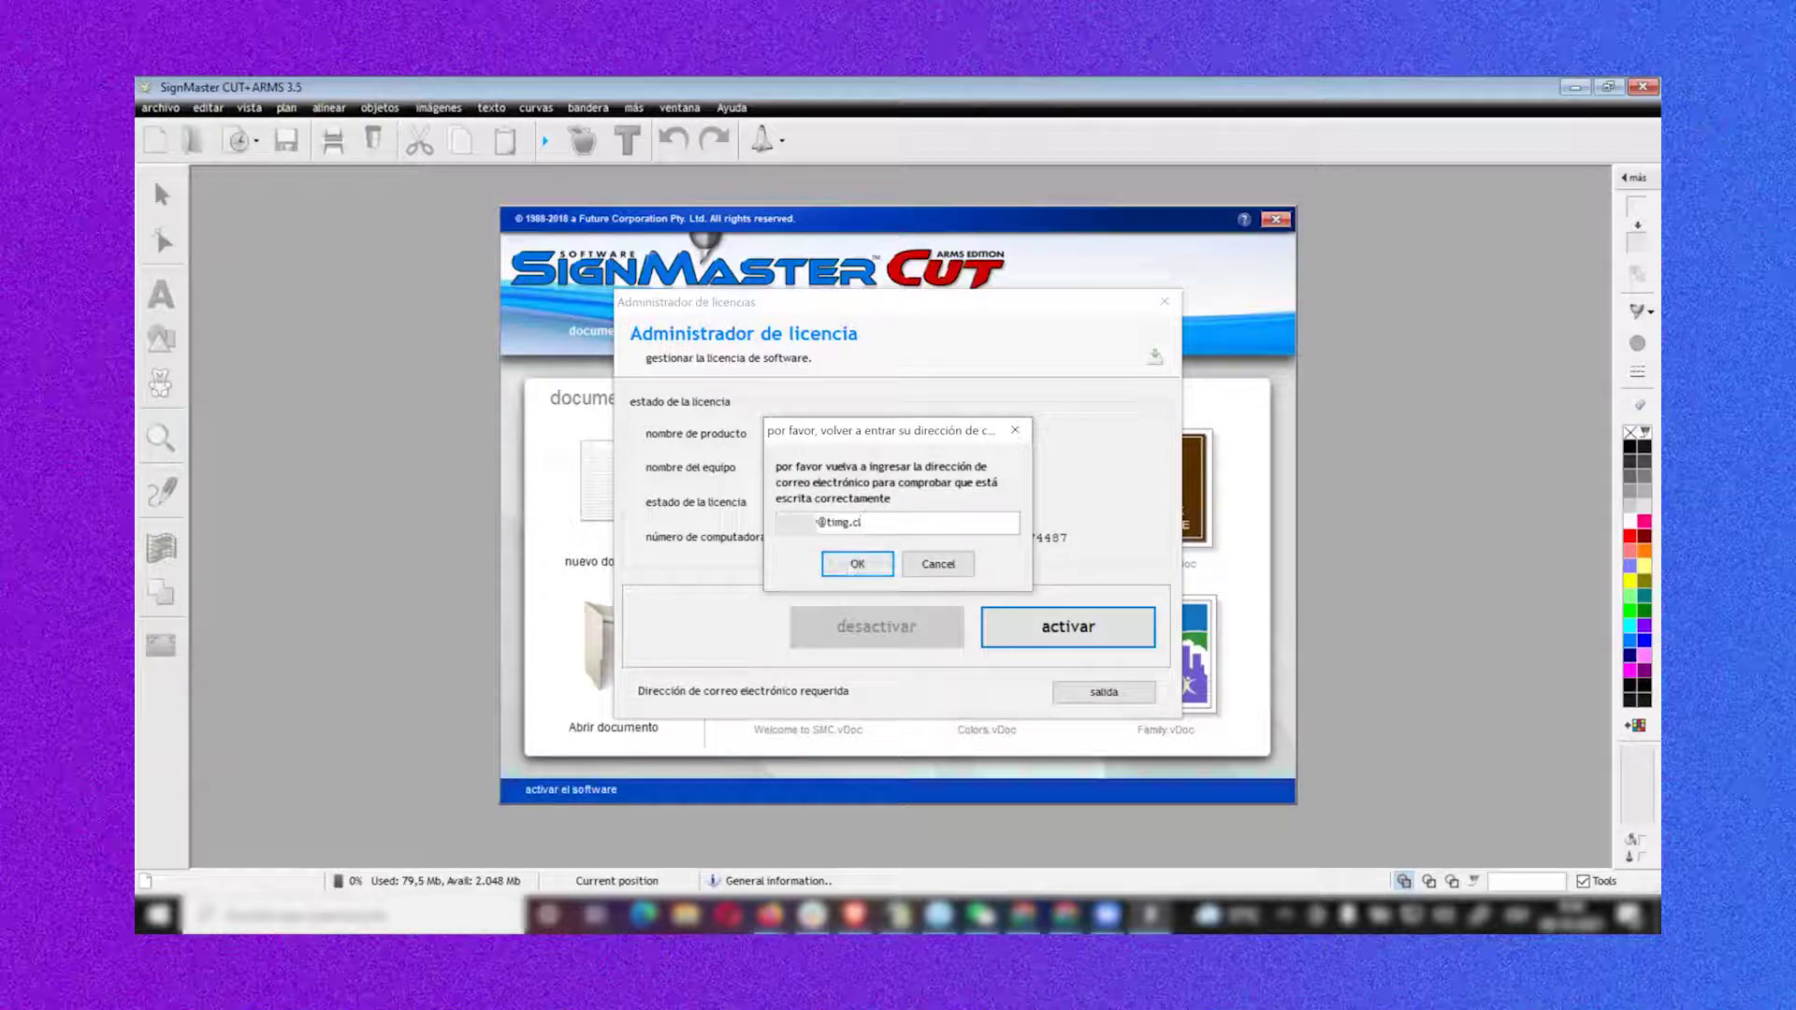
left_click(851, 563)
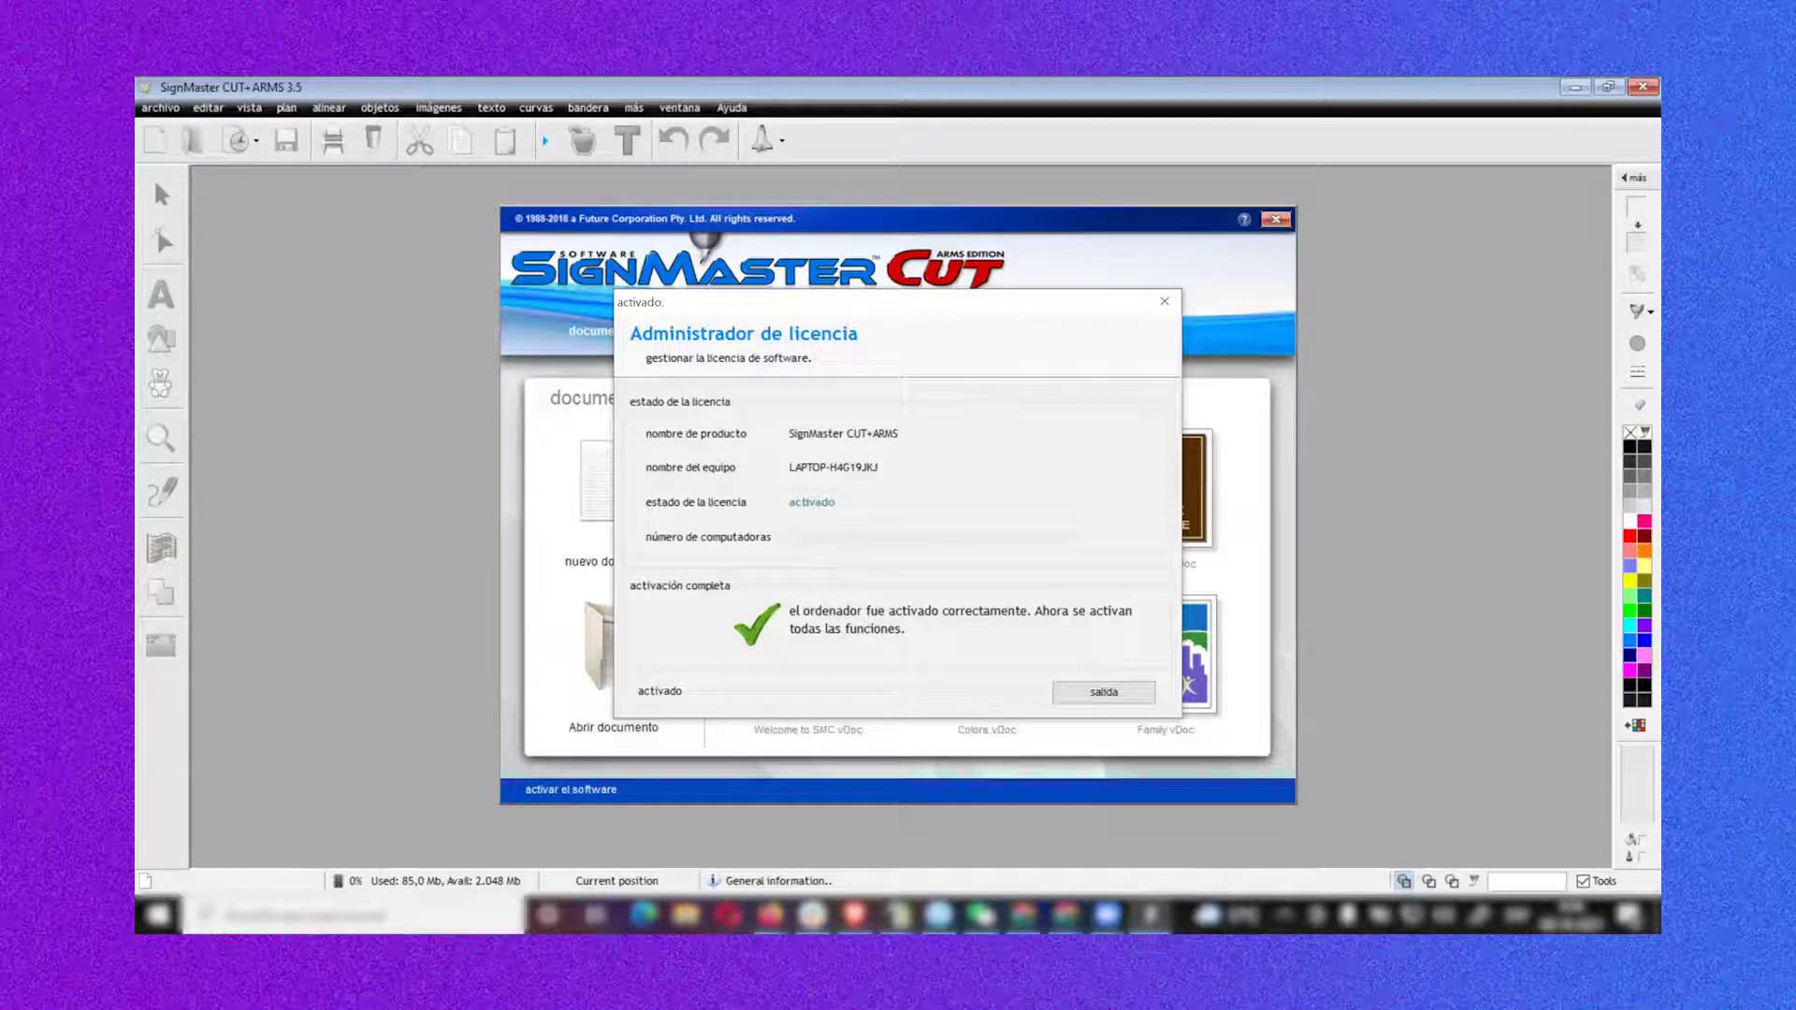
left_click(1105, 692)
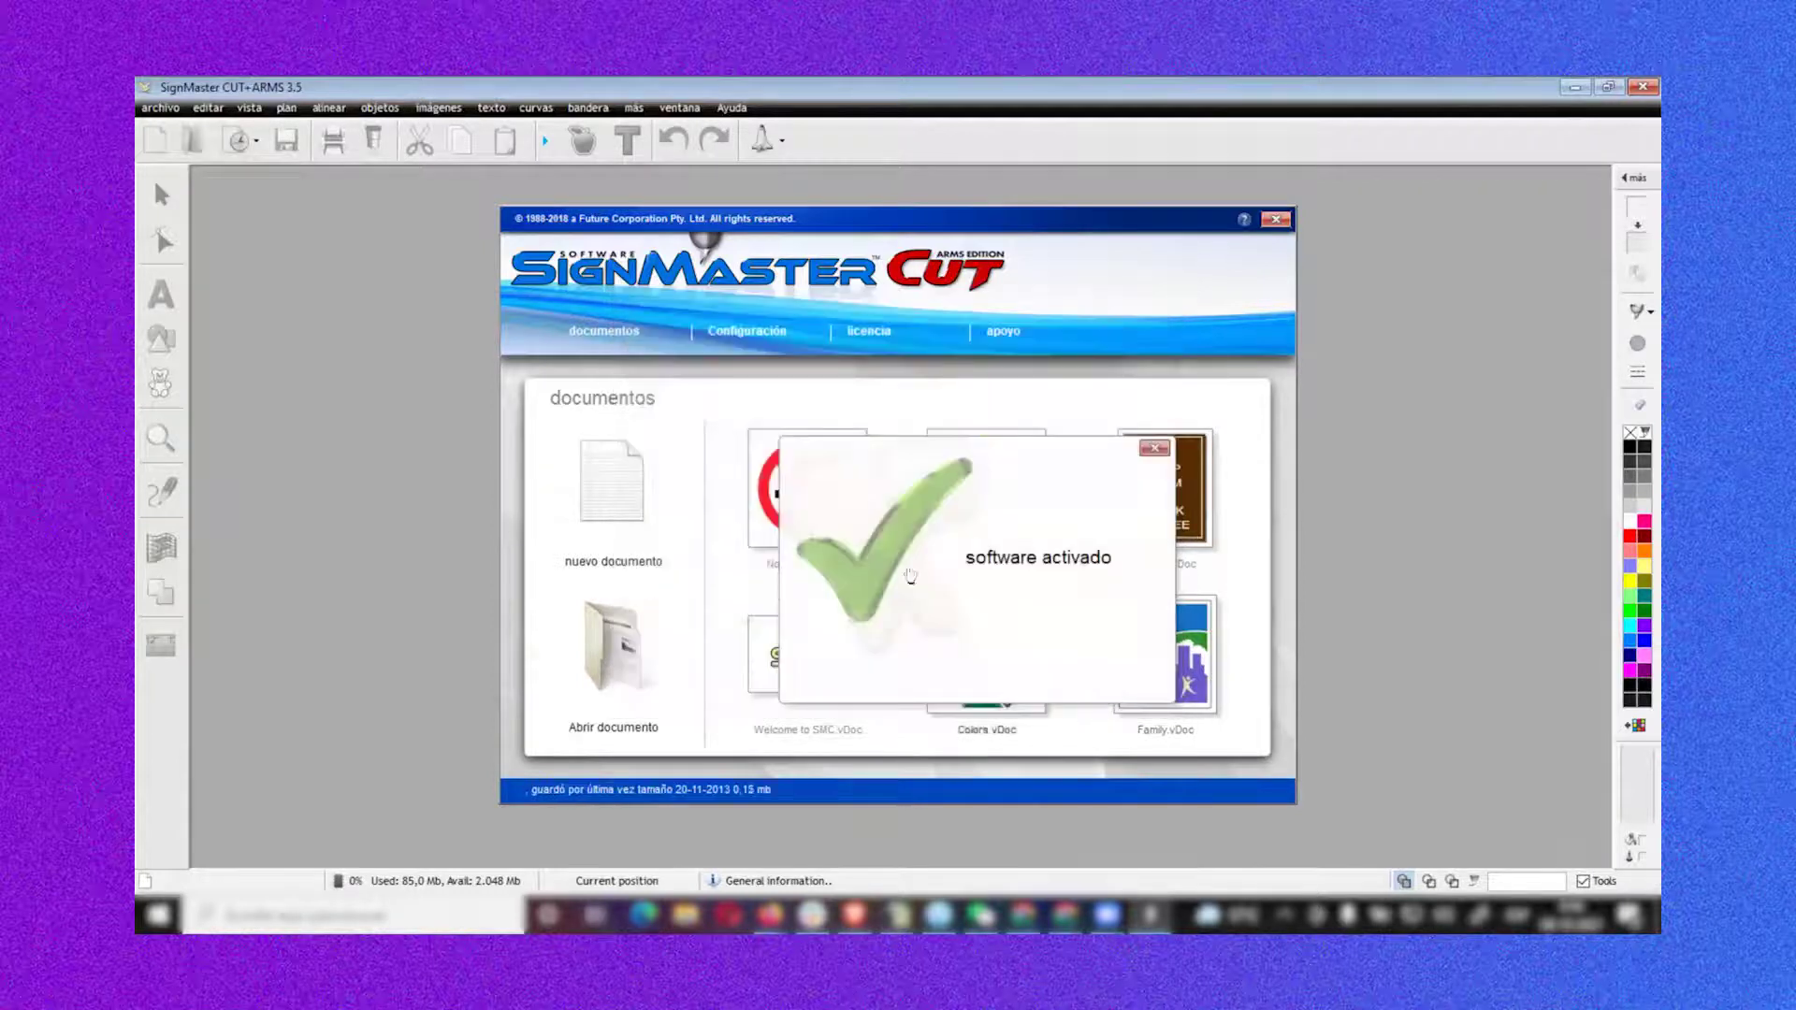
left_click(1153, 449)
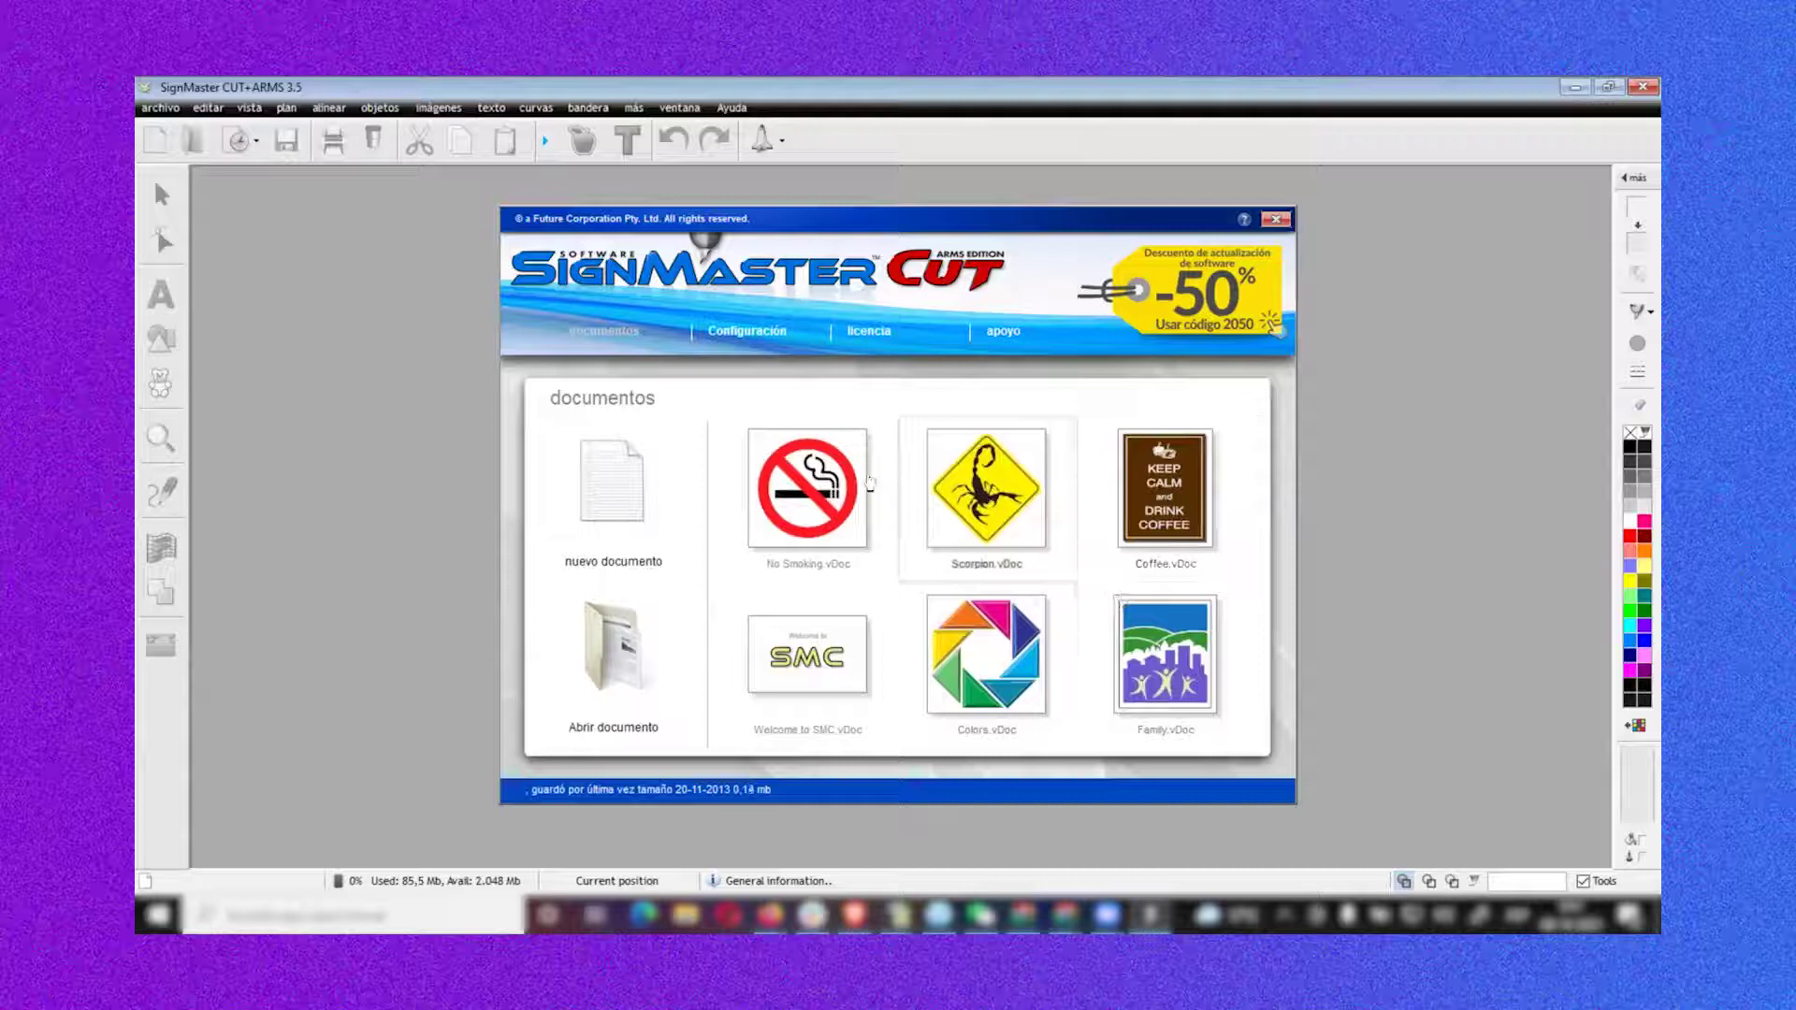
Open the No Smoking sample, select the whole sign and send it to vinyl cutting
left_click(793, 516)
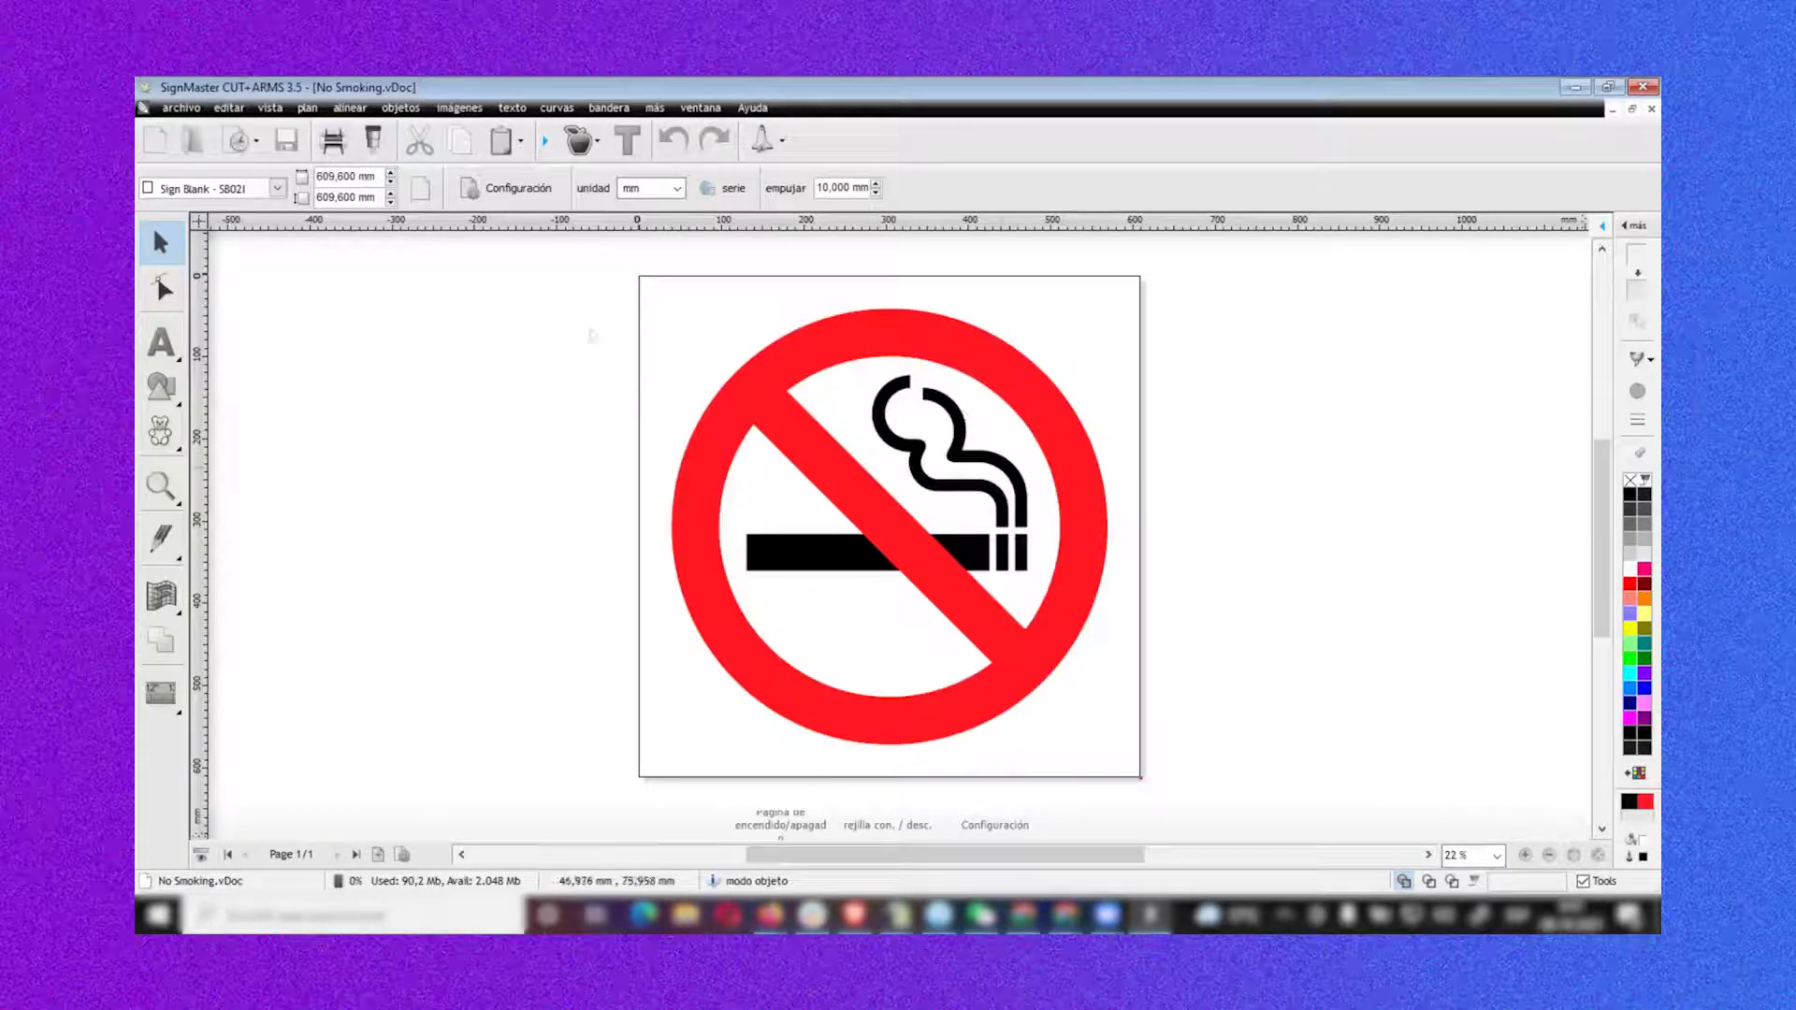
left_click_drag(633, 298, 1159, 804)
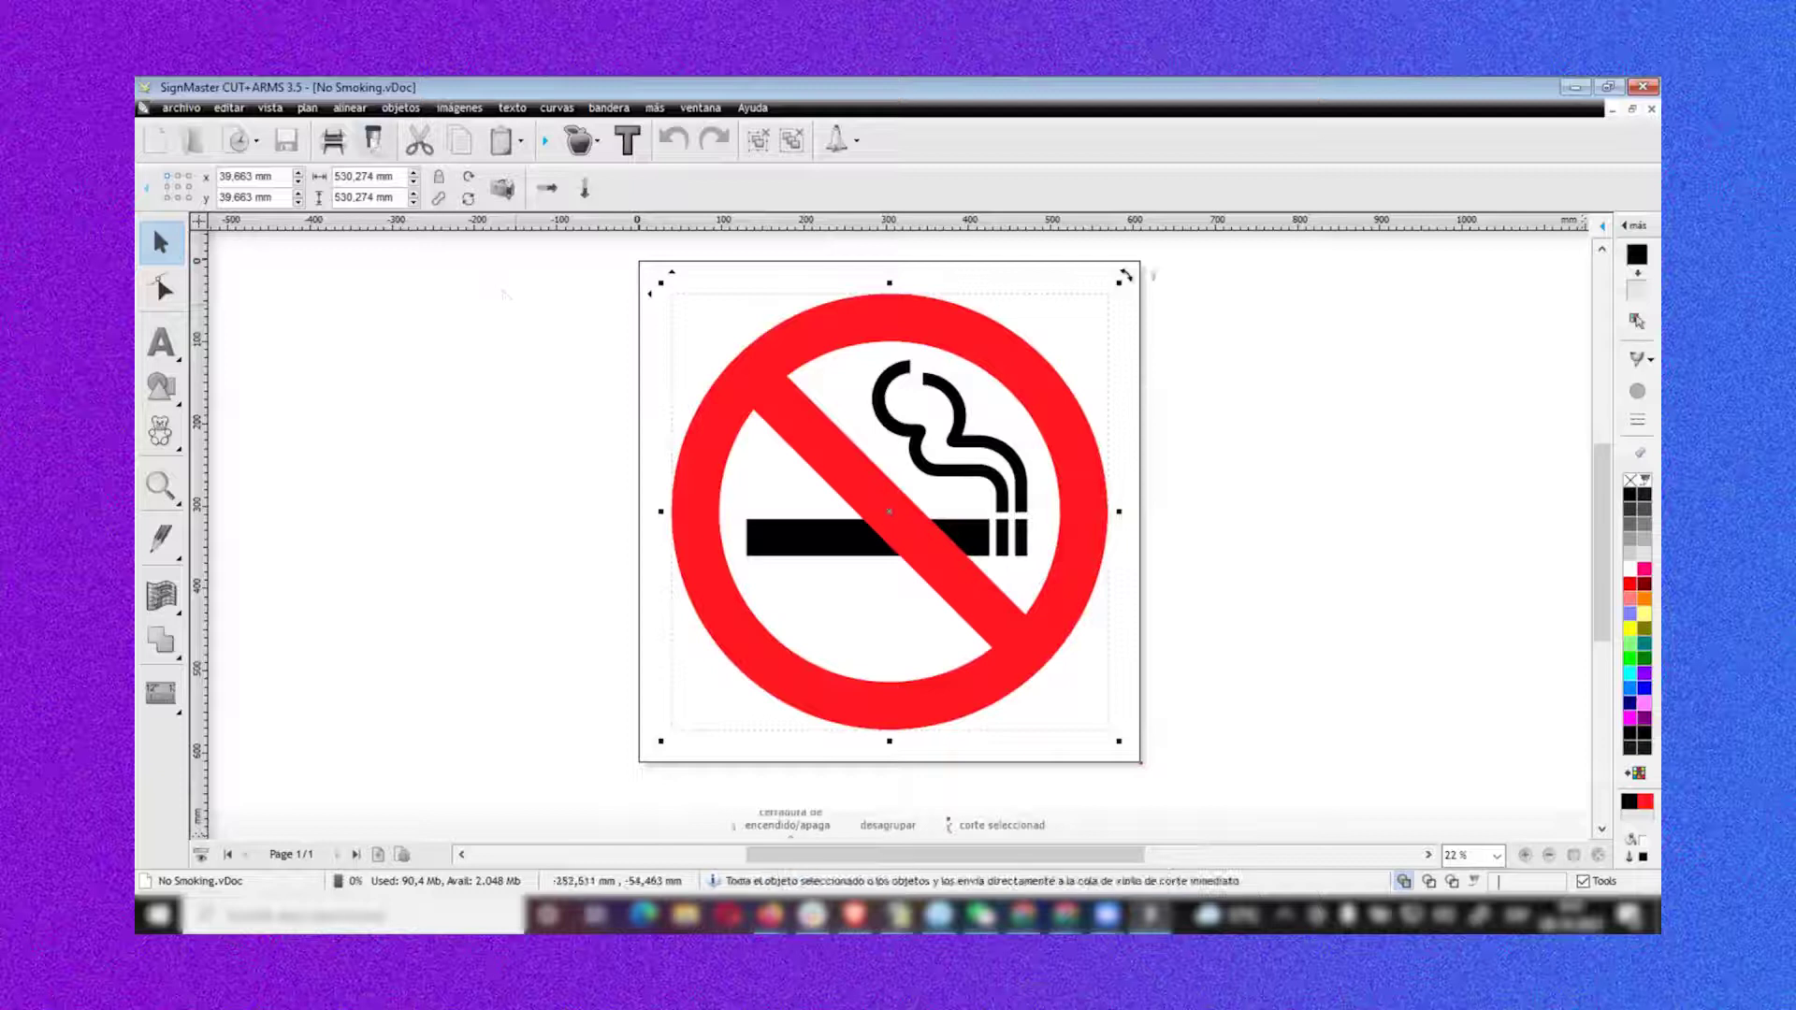
left_click(372, 140)
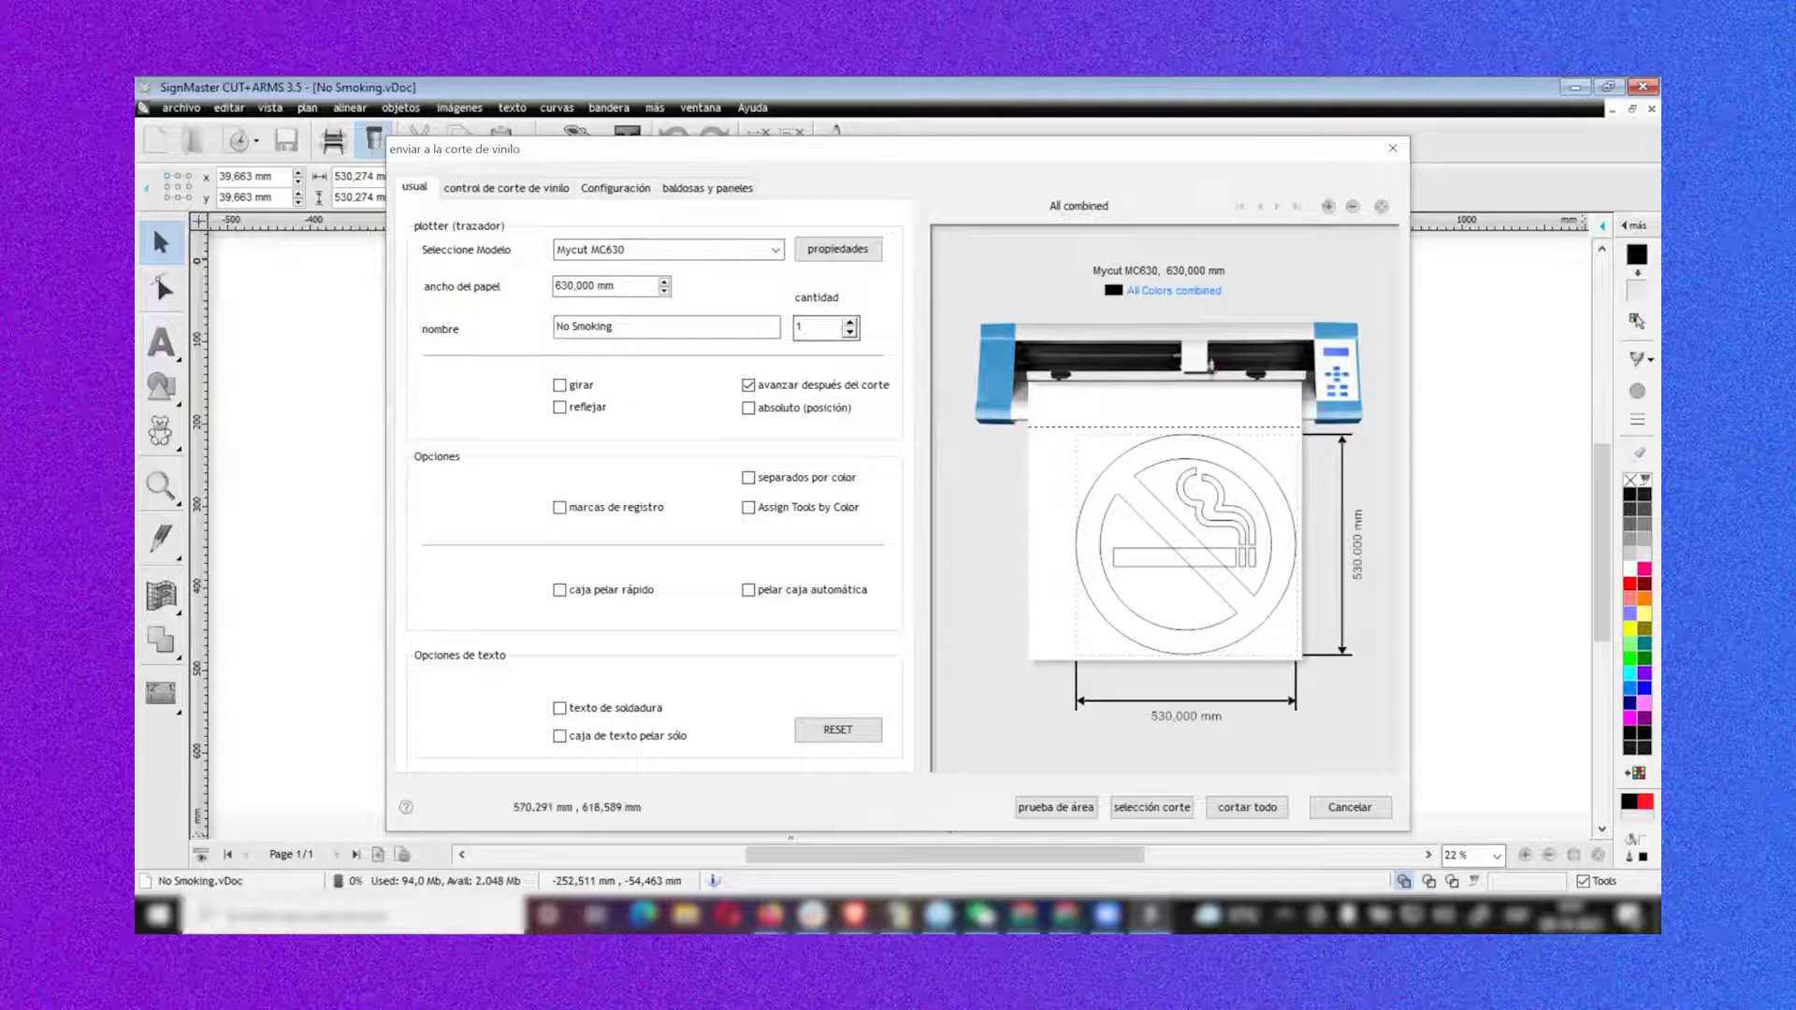
Set the Mycut MC630 connection to Direct COM Port on COM3 at 38400 baud
left_click(829, 251)
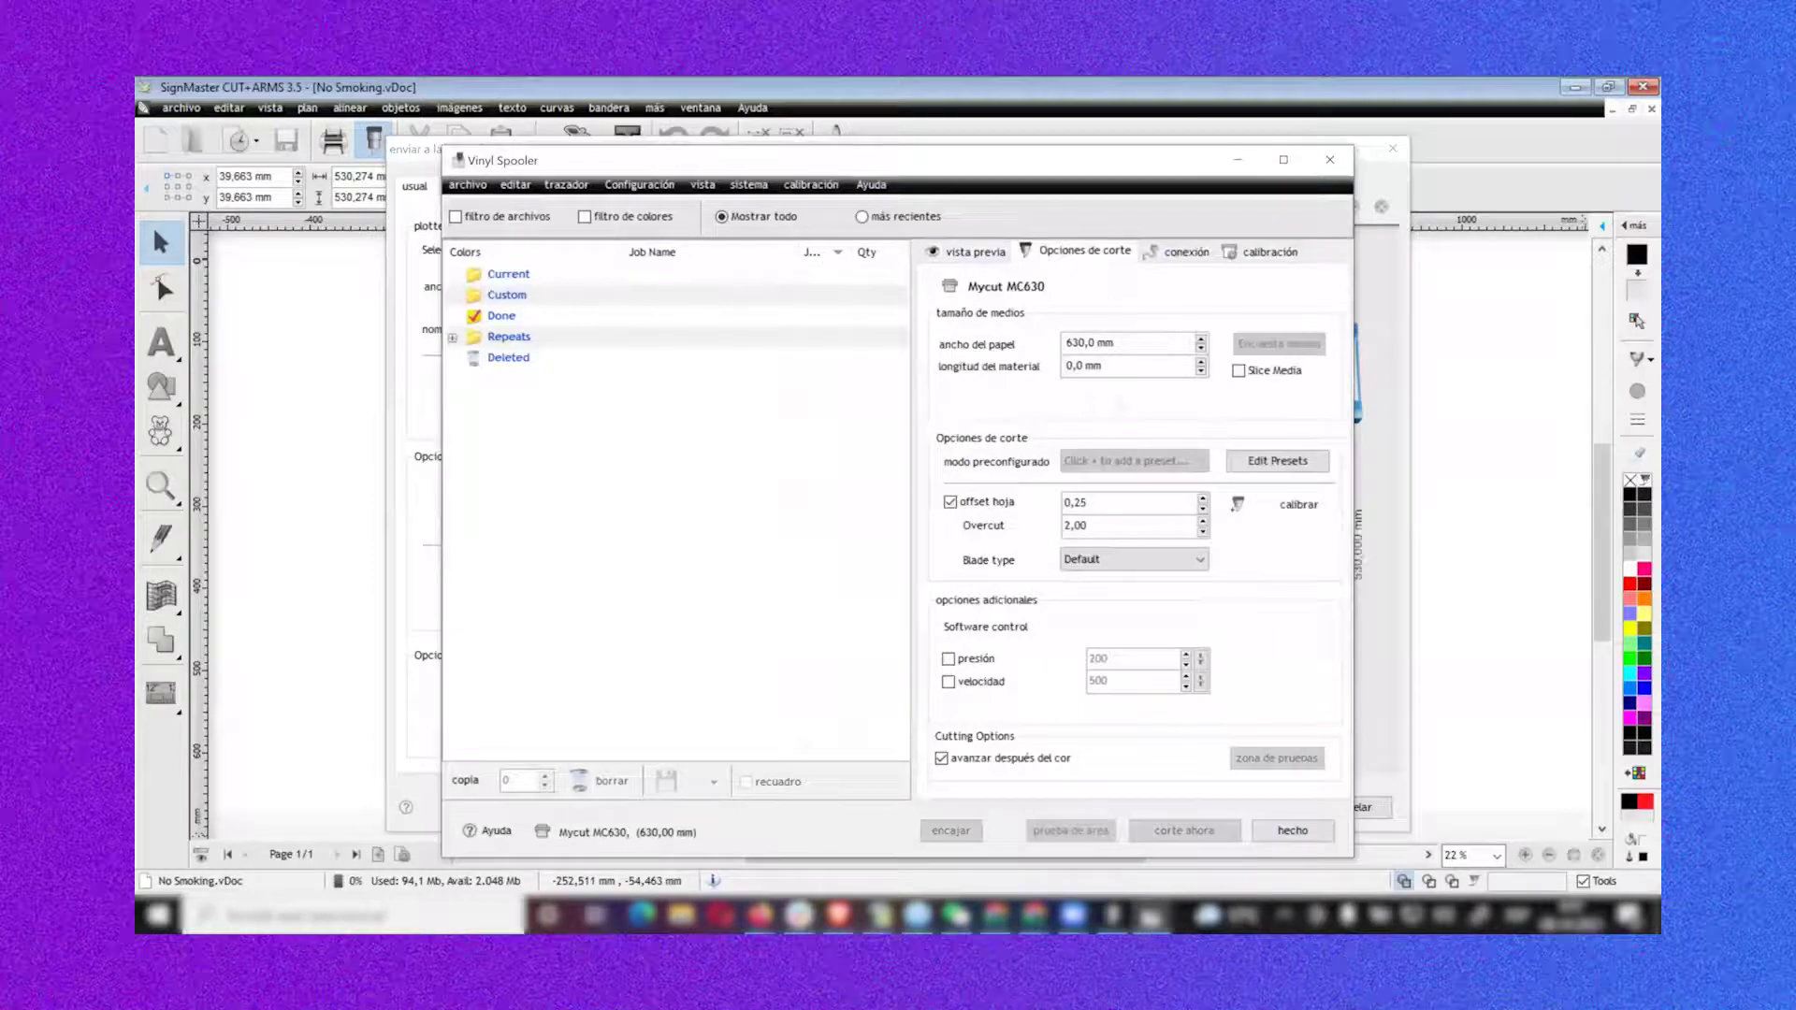
left_click(1185, 252)
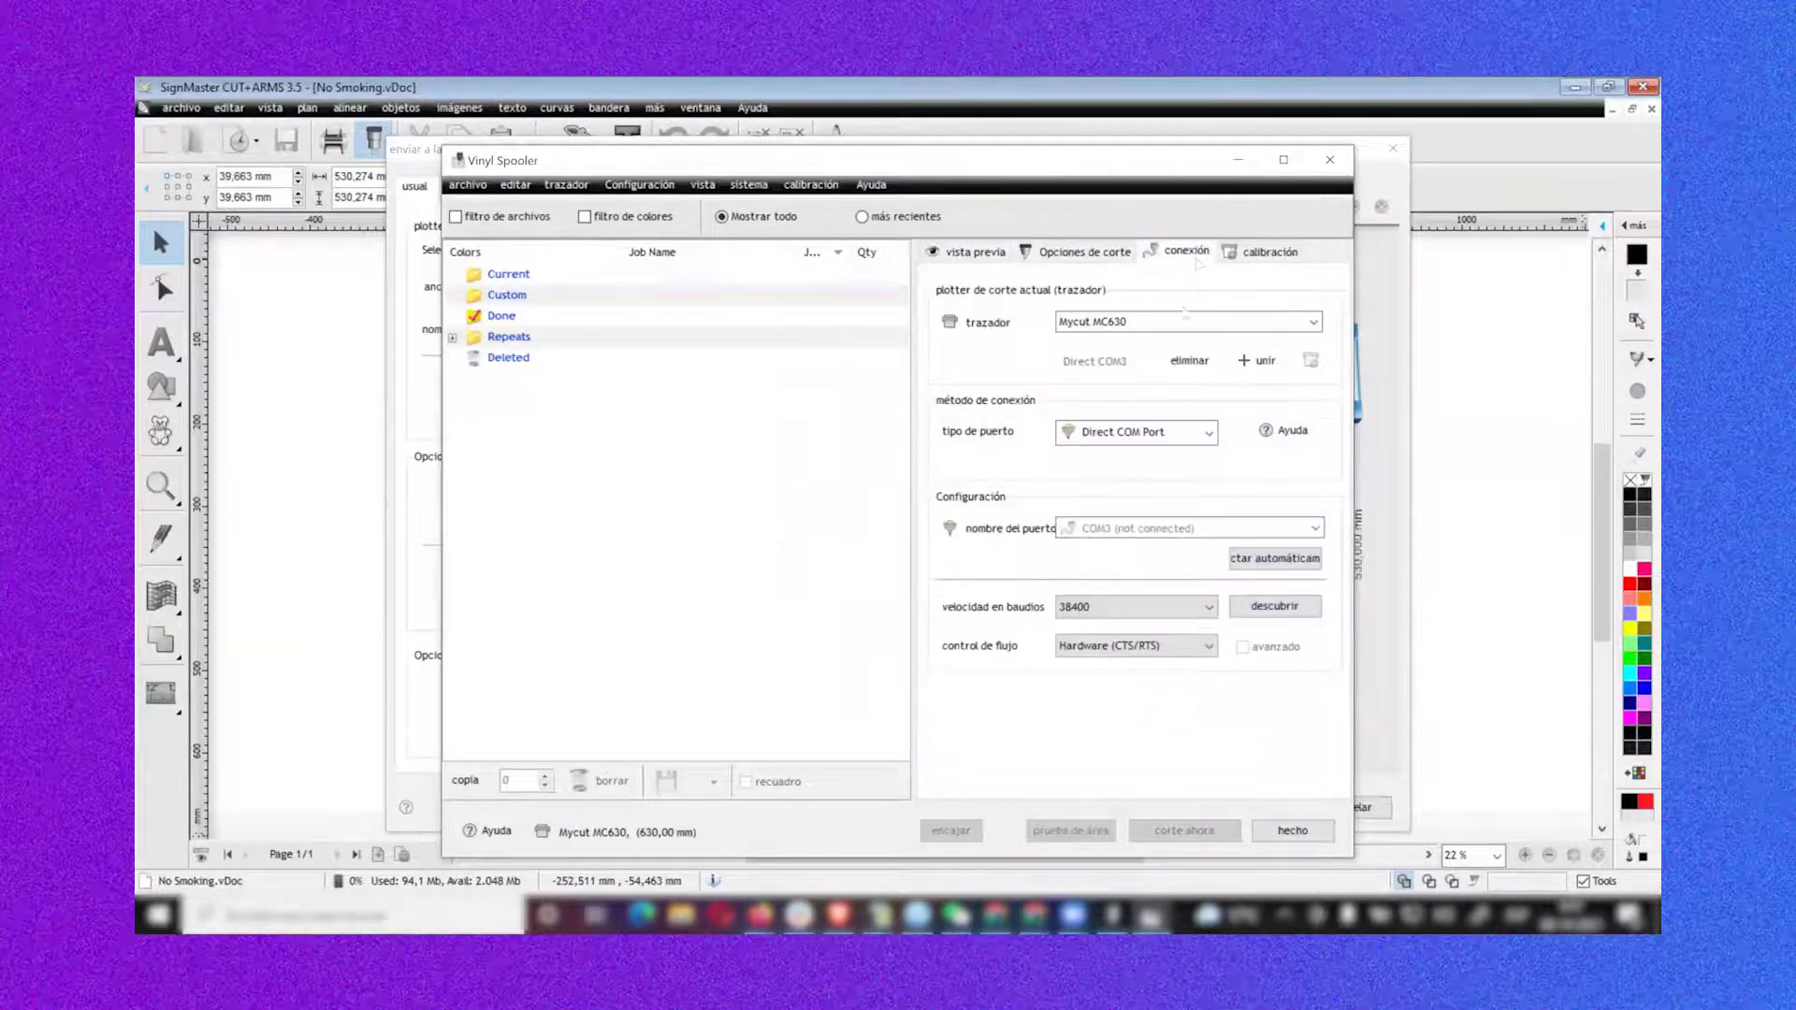
left_click(1197, 438)
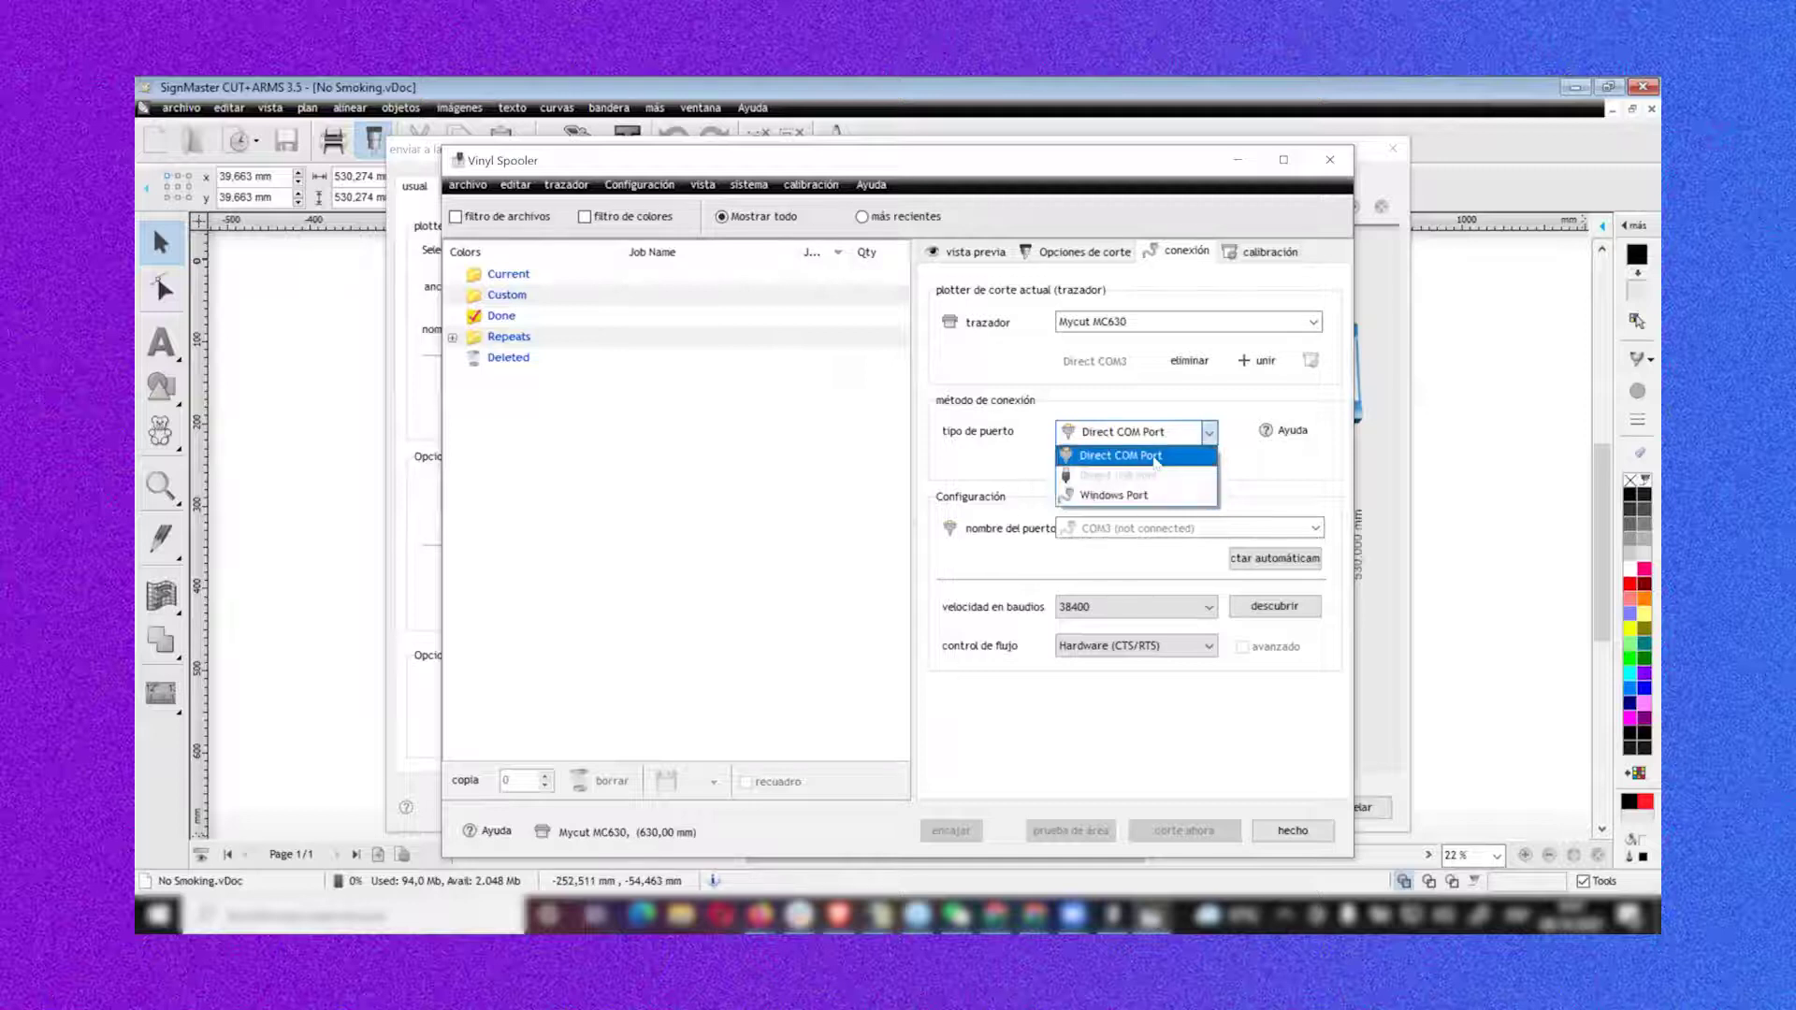
left_click(1122, 455)
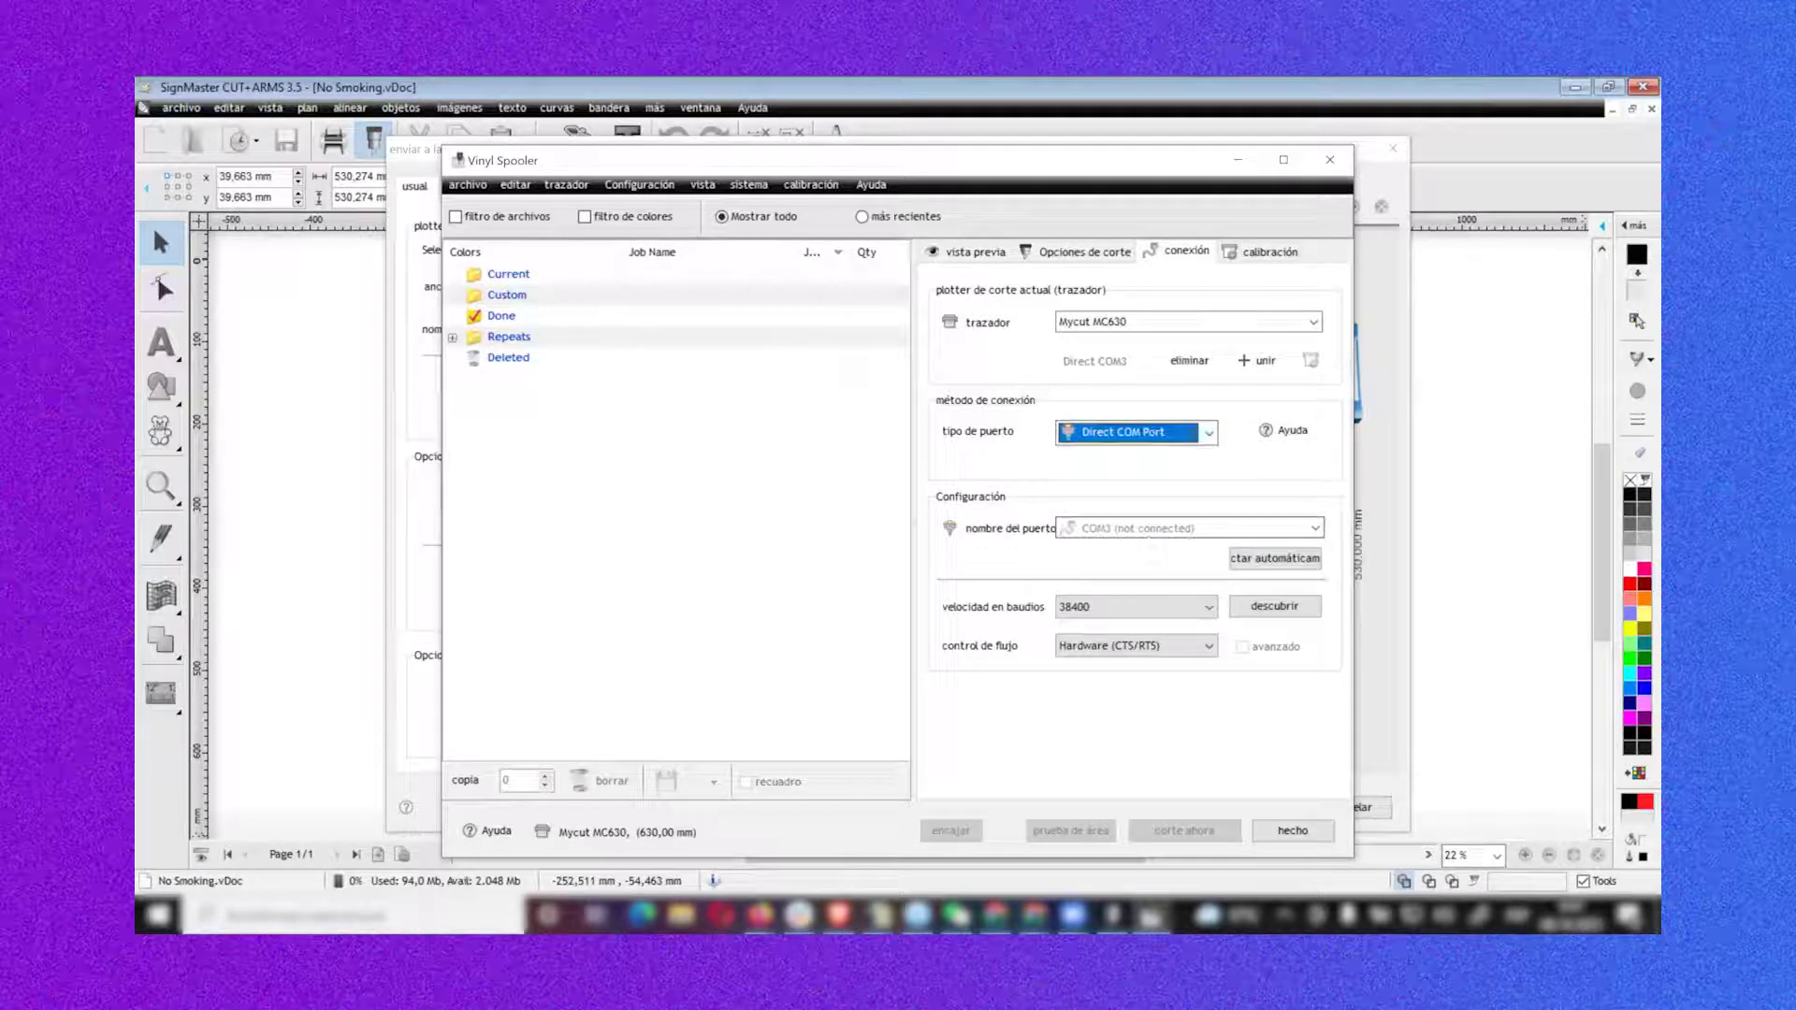
left_click(1155, 529)
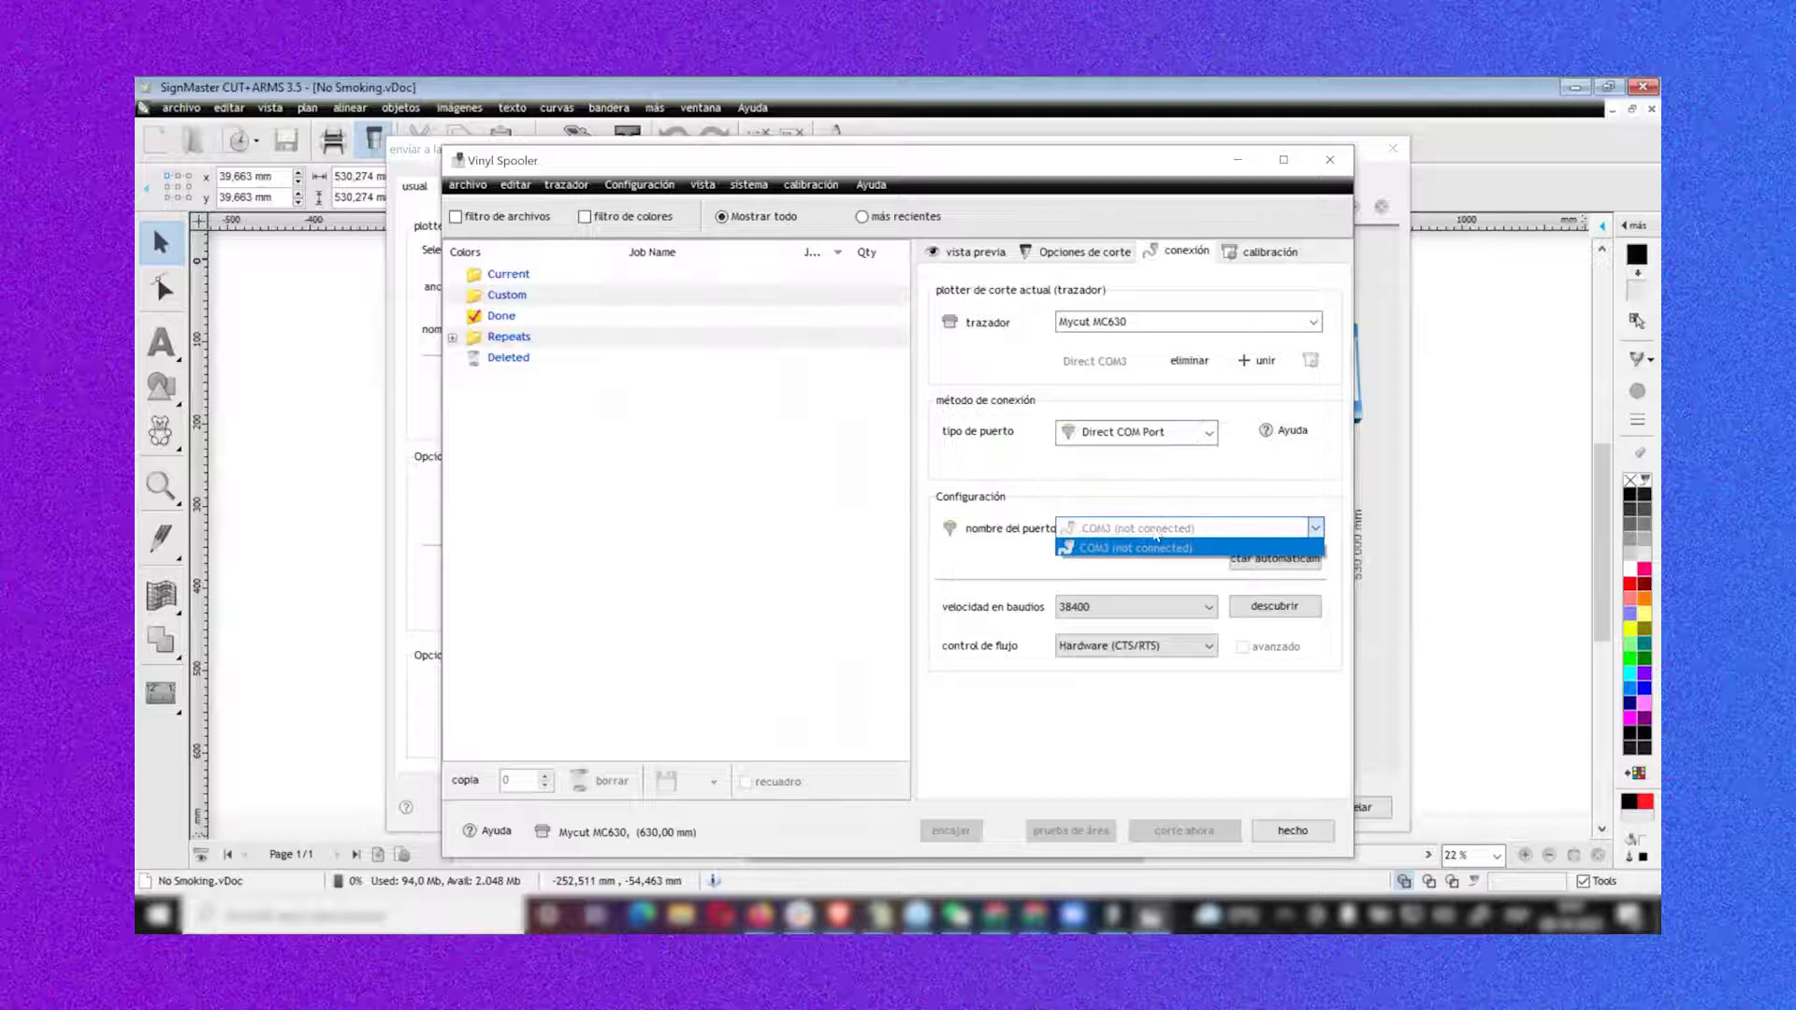
left_click(1272, 550)
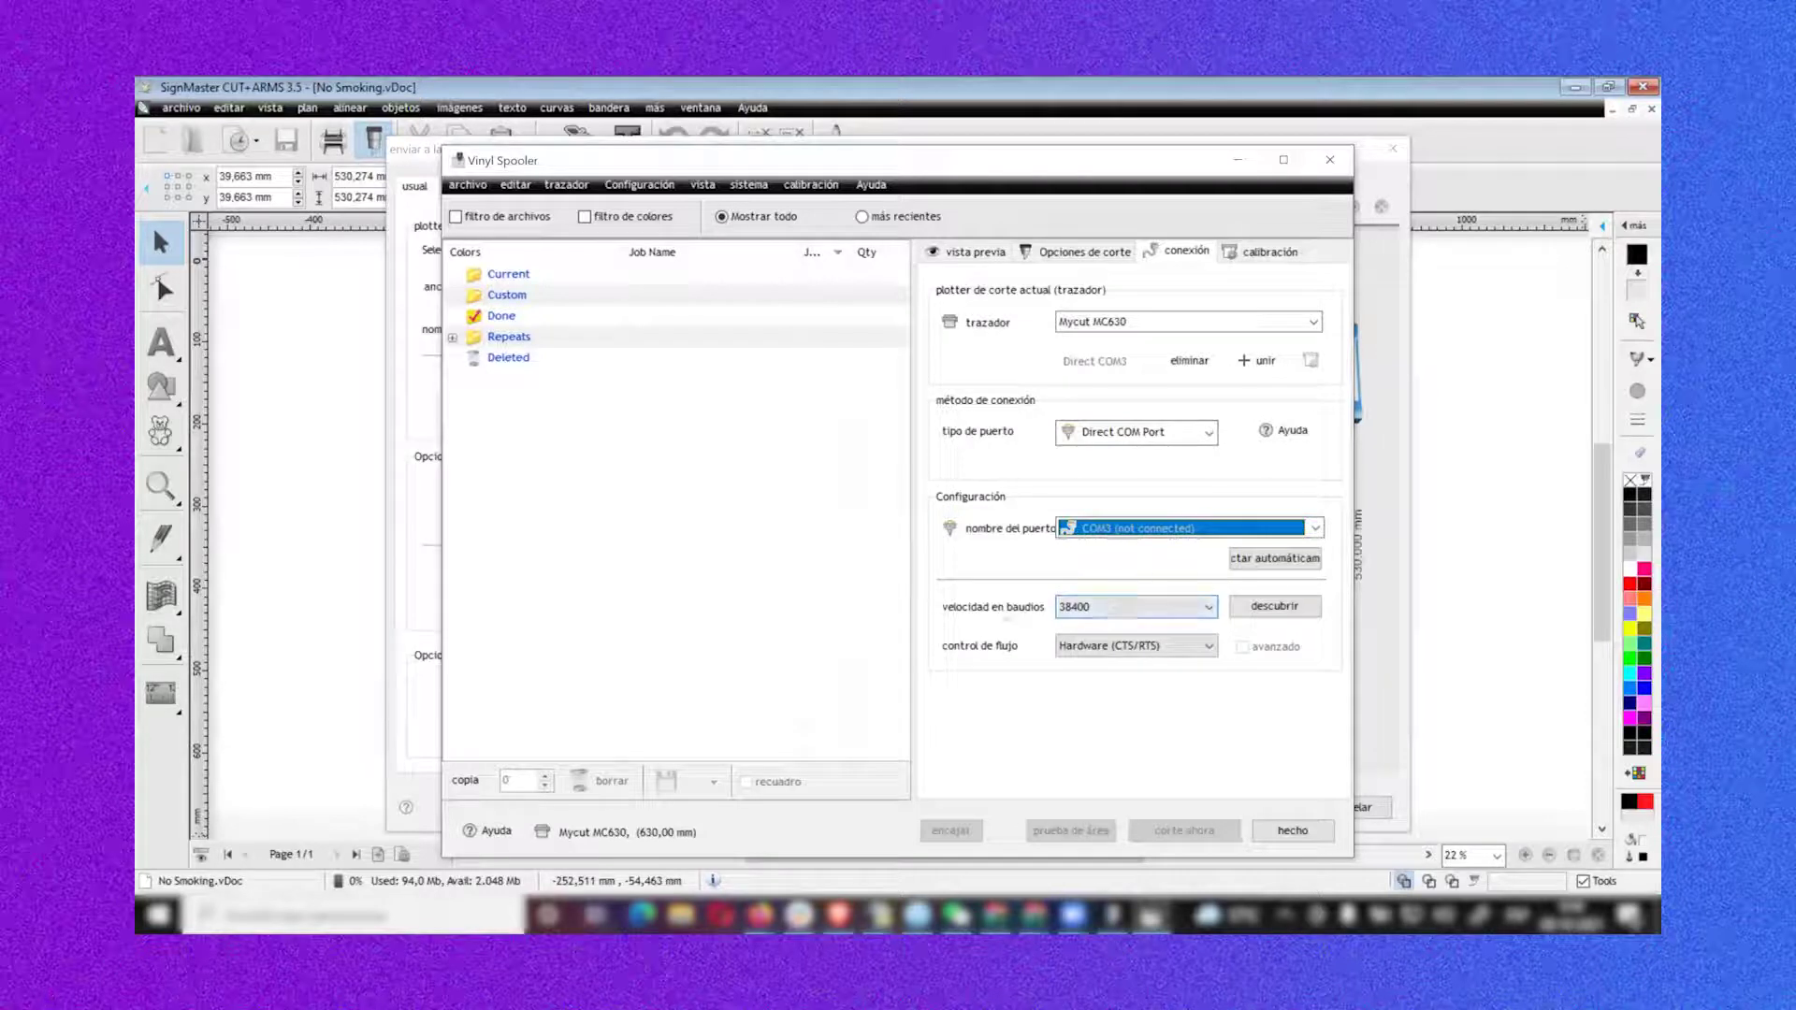
left_click(1122, 607)
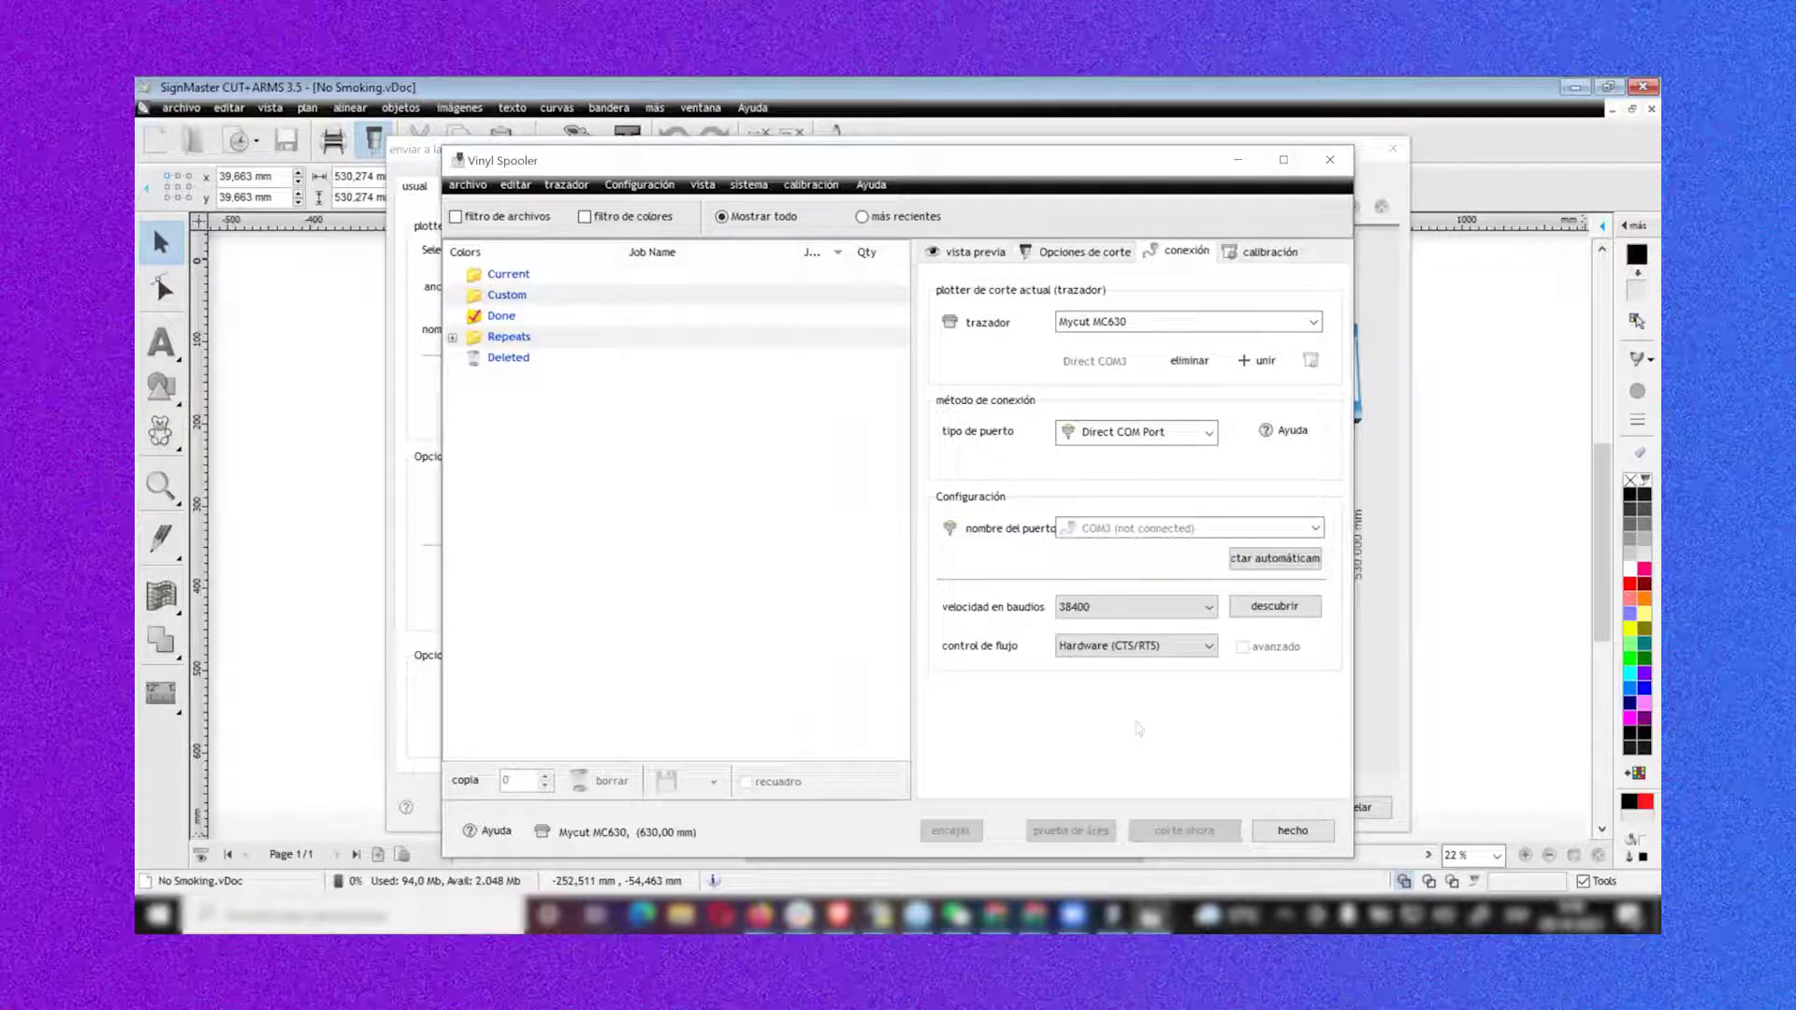
left_click(1122, 608)
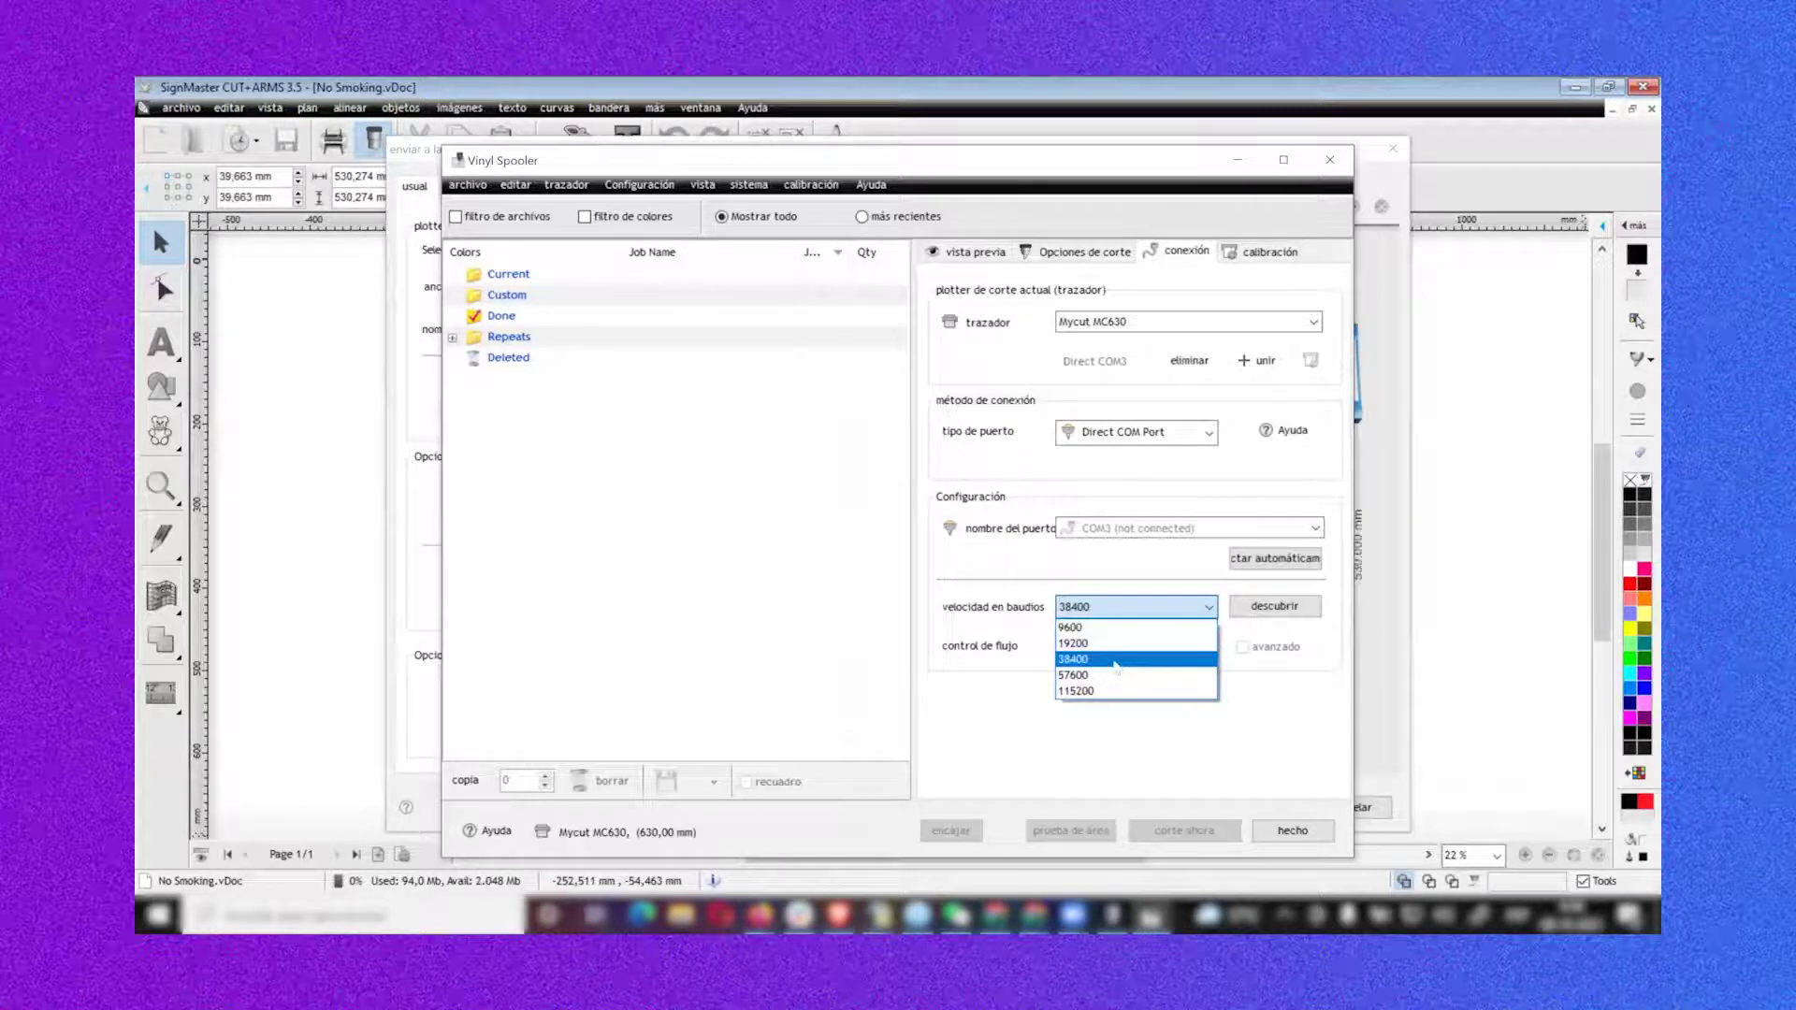
left_click(1115, 660)
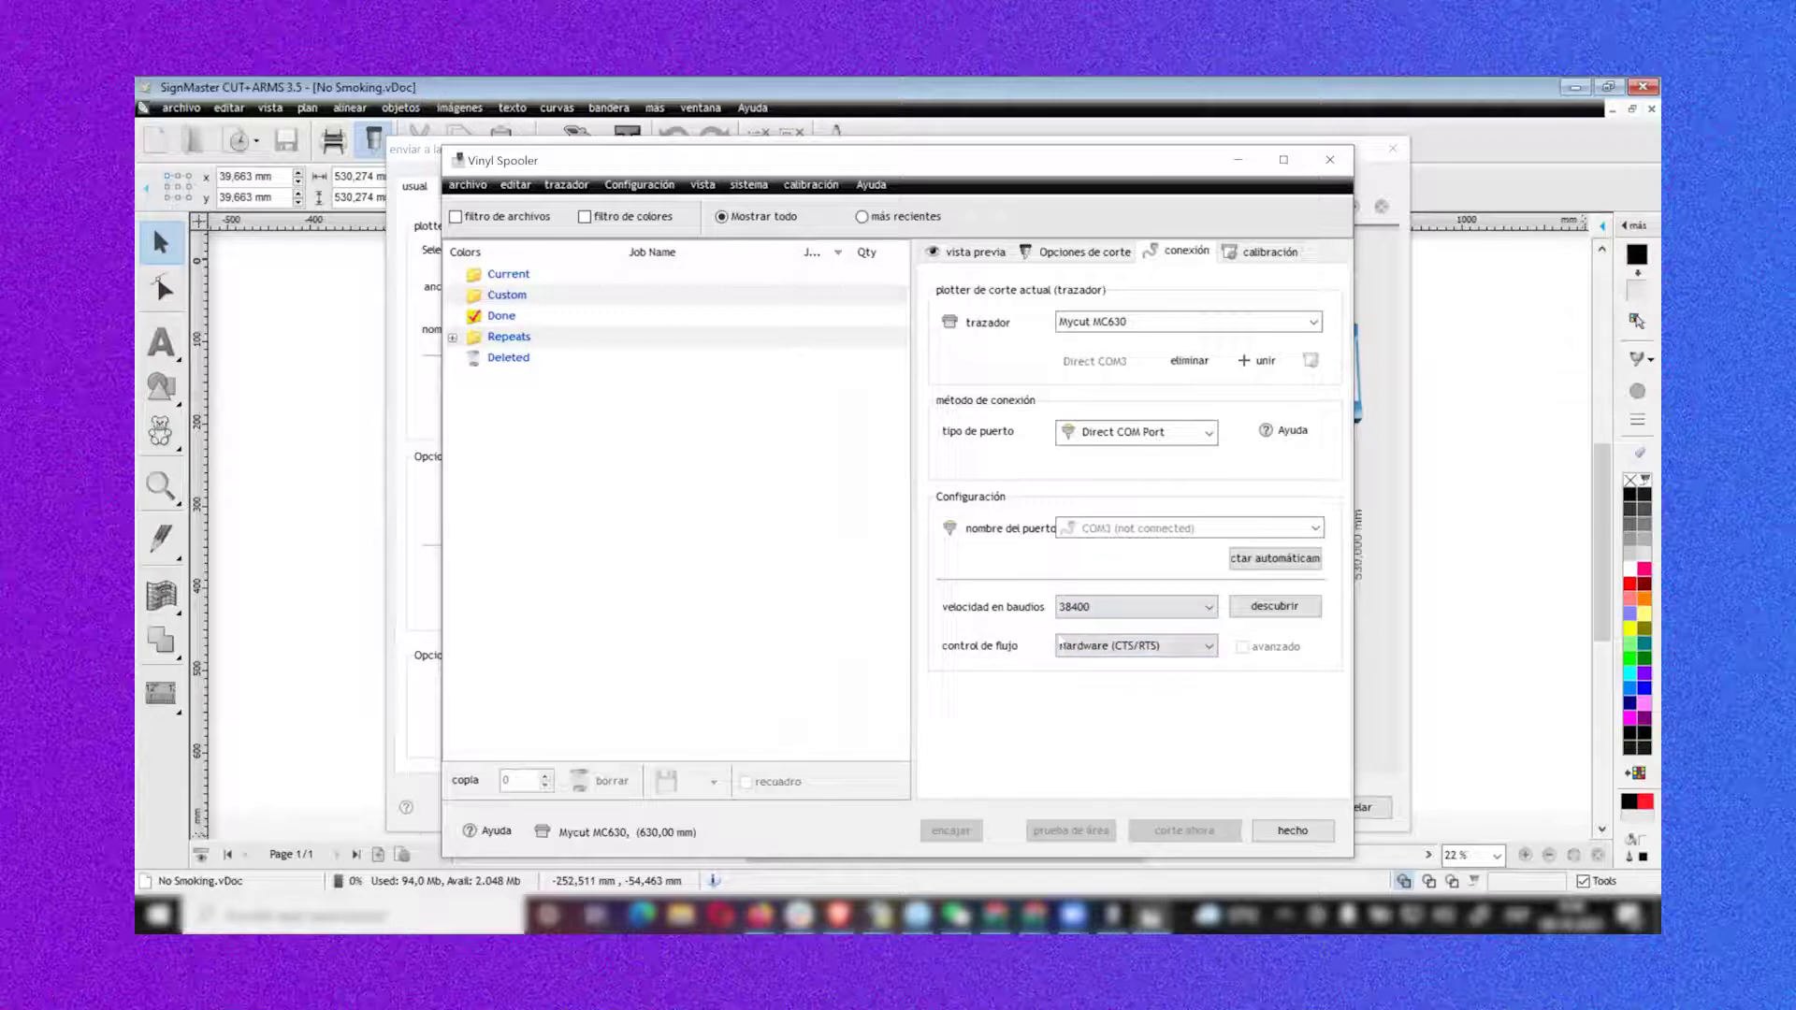
left_click(1063, 606)
key("Tab")
Set the blade type to Drag Knife (45deg) and review the calibration options
left_click(1089, 252)
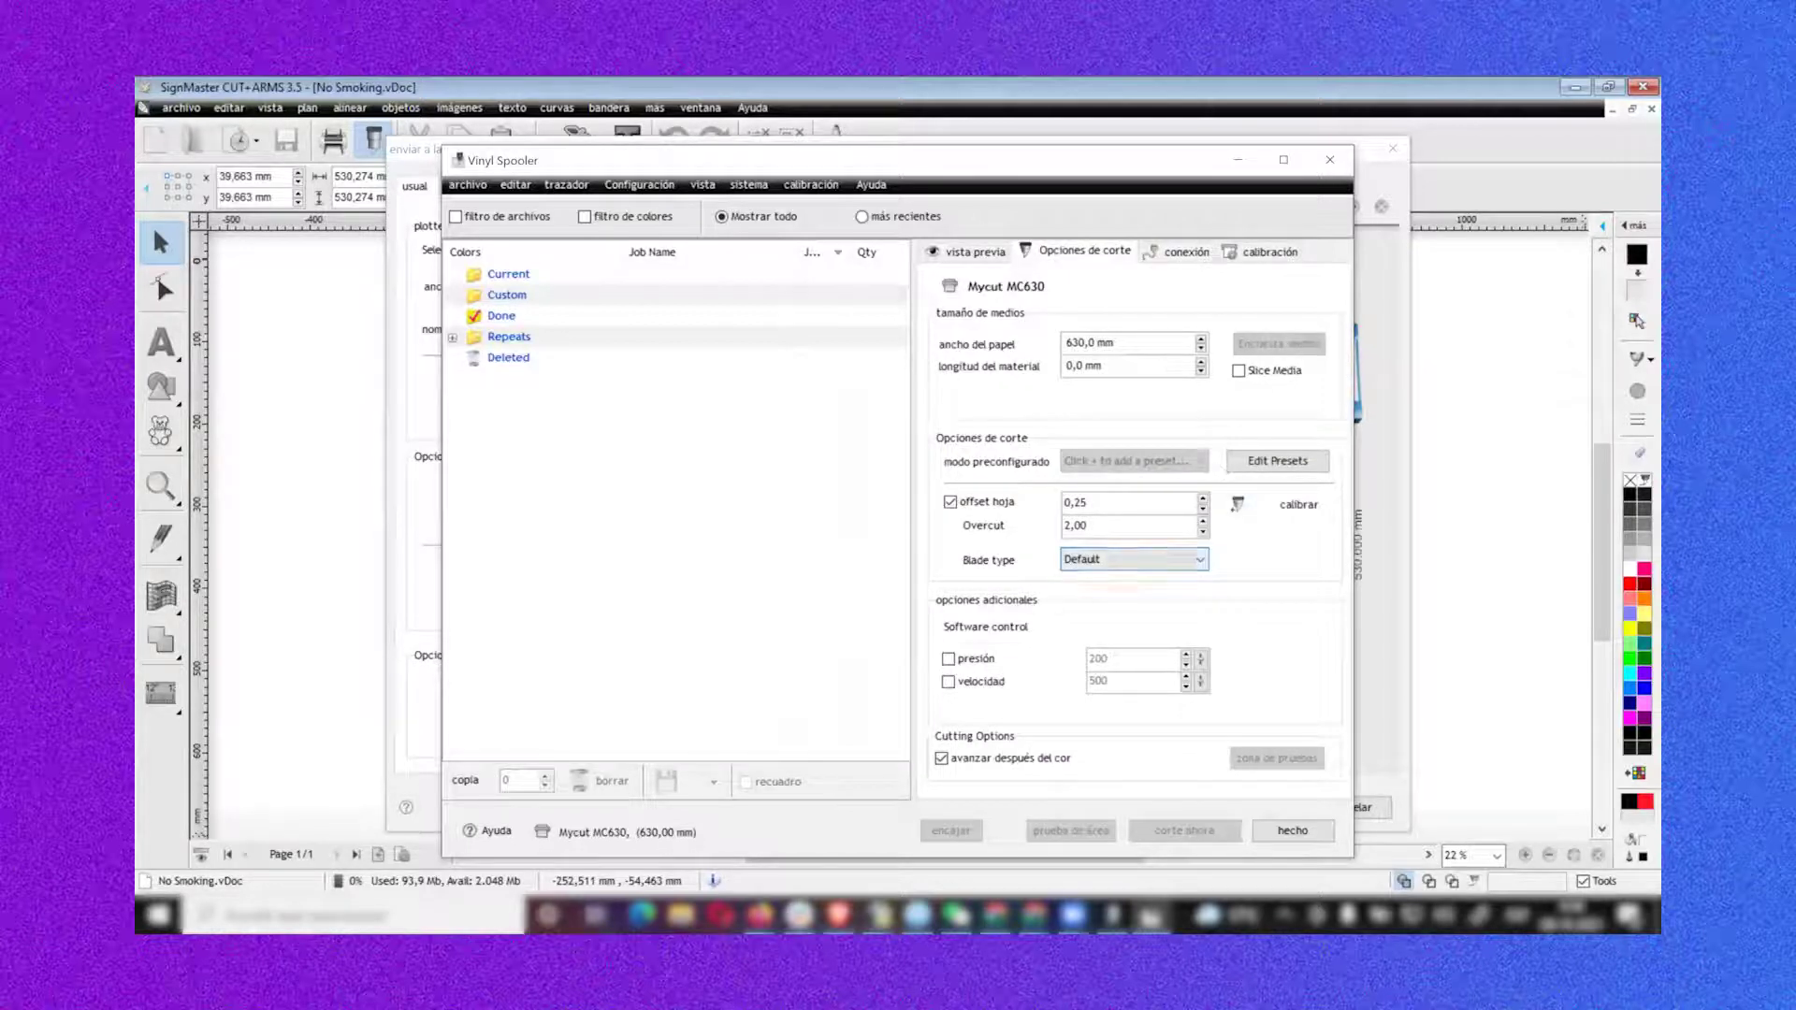
left_click(1133, 559)
left_click(1113, 621)
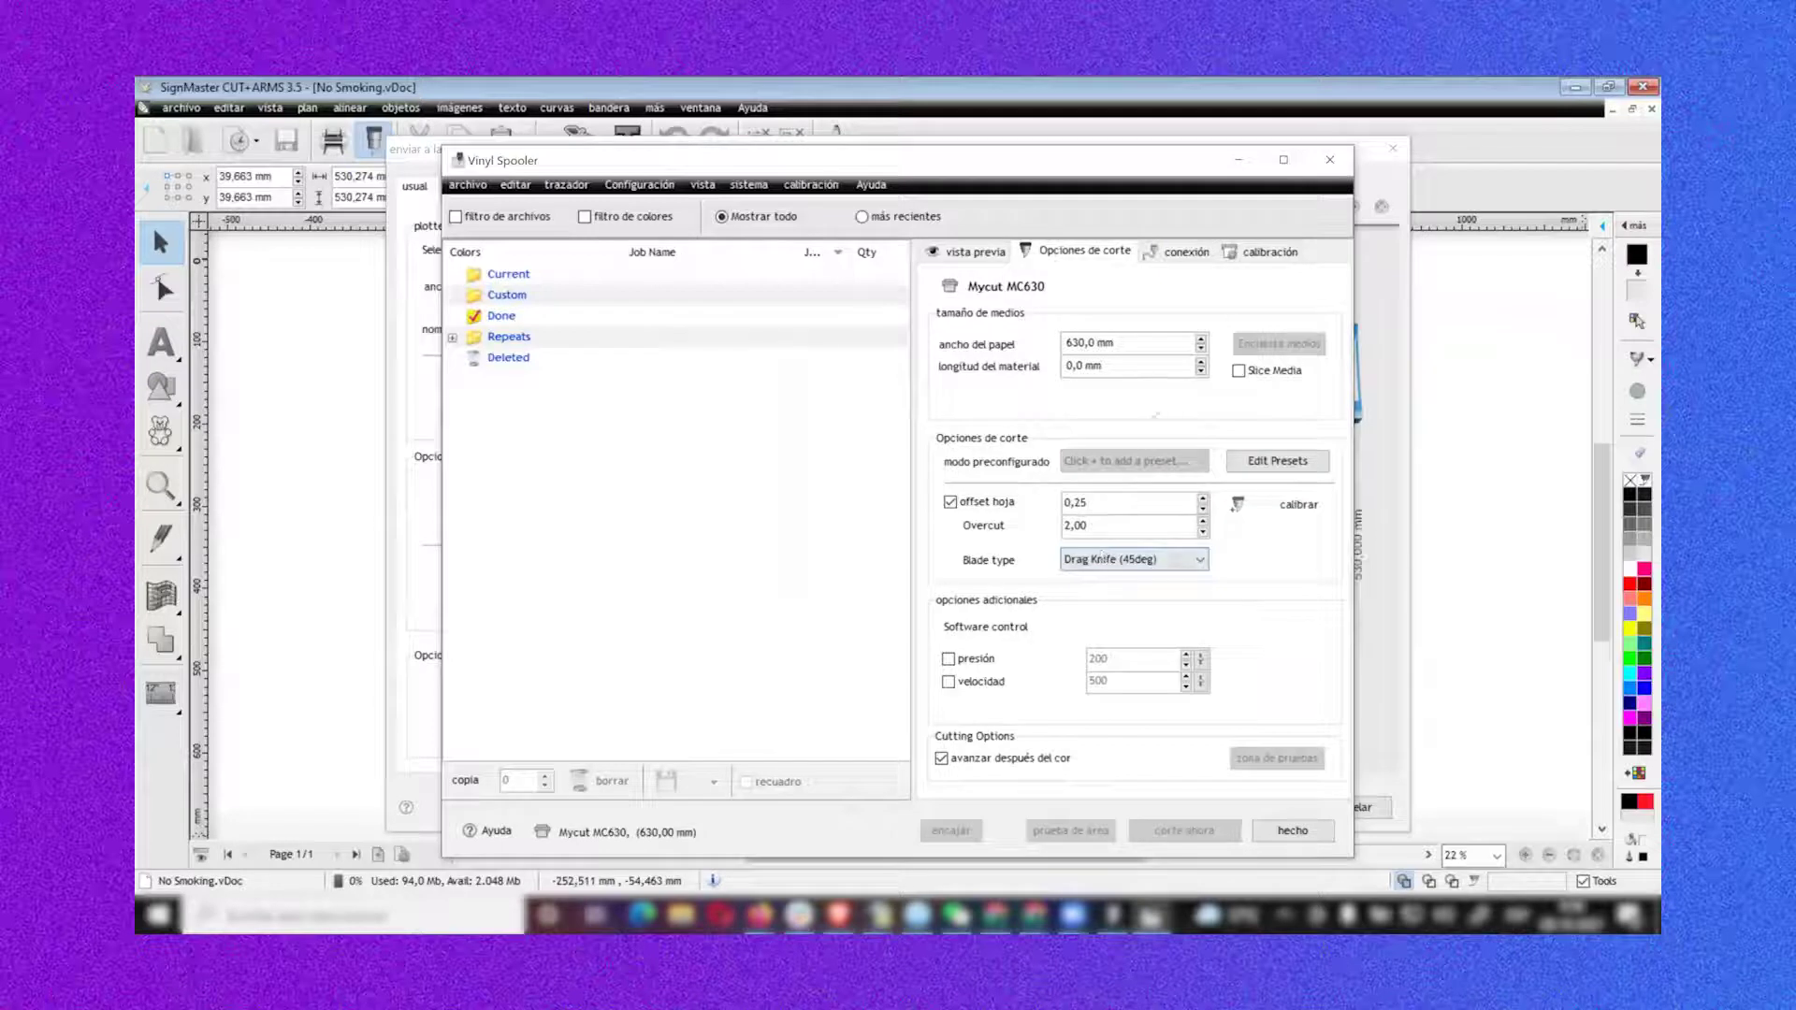
left_click(1263, 251)
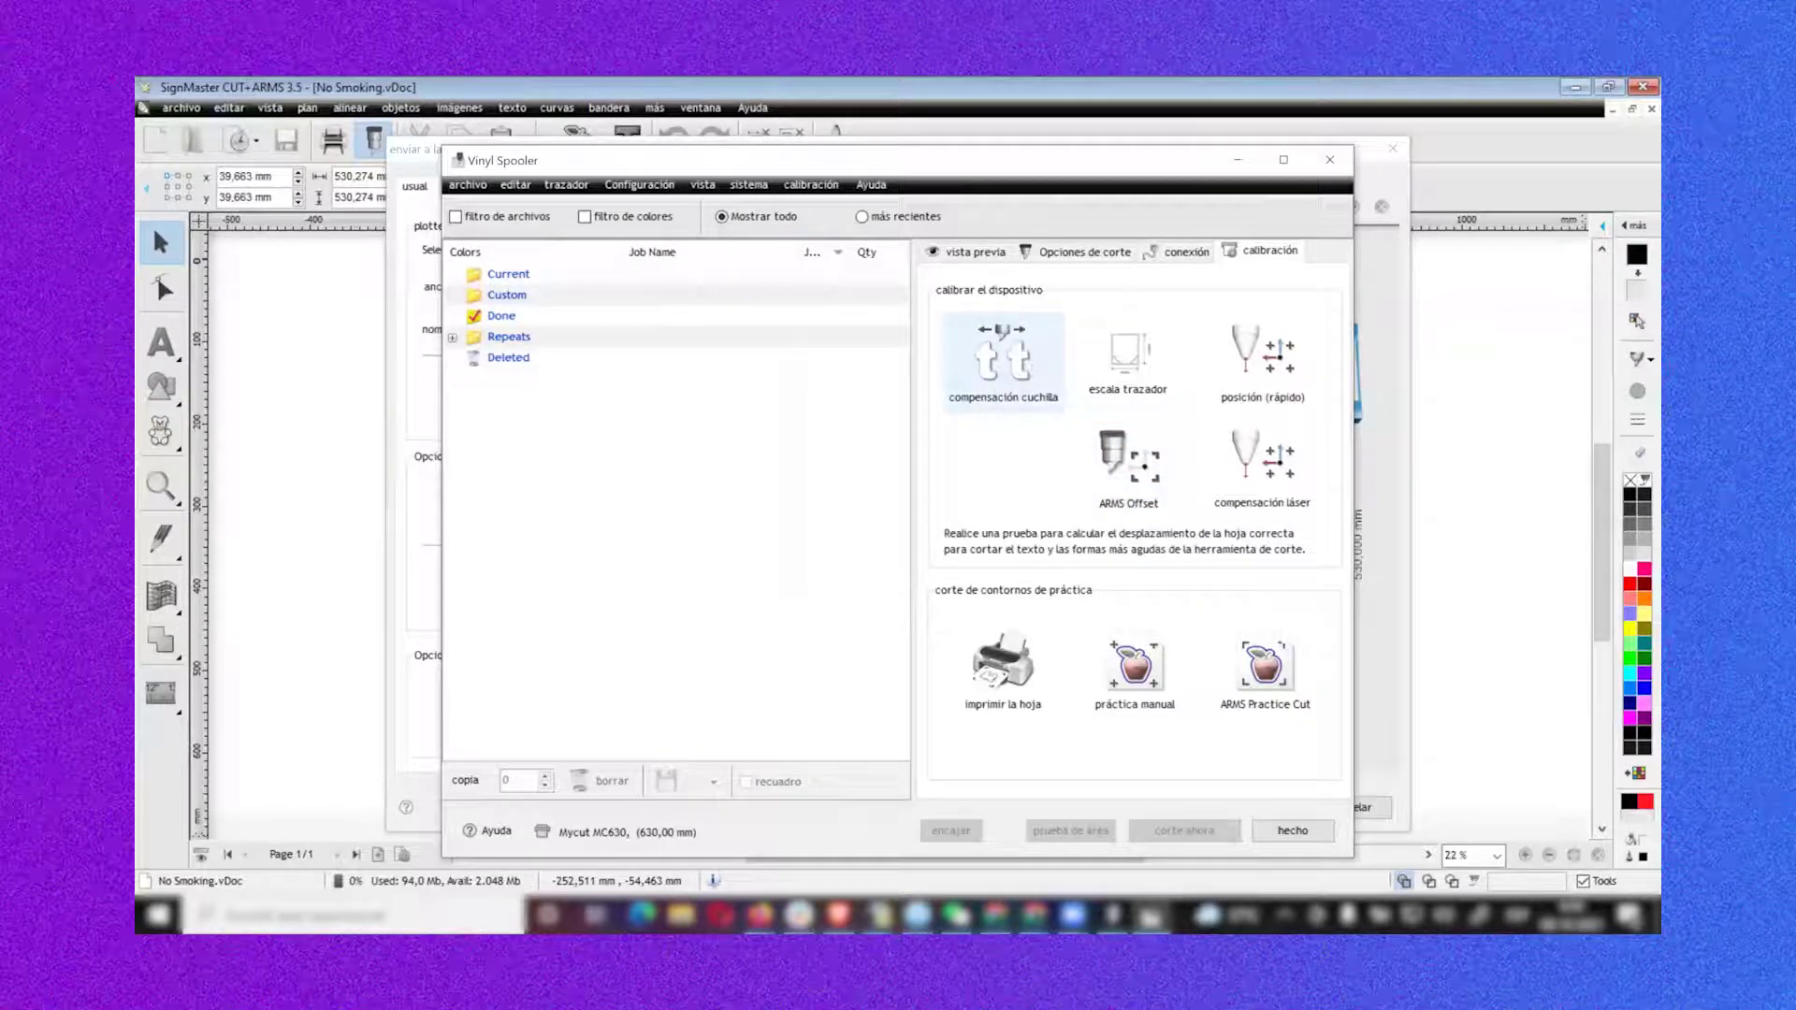
Switch the blade to Drag Knife (60deg) and recheck the connection settings
left_click(1085, 251)
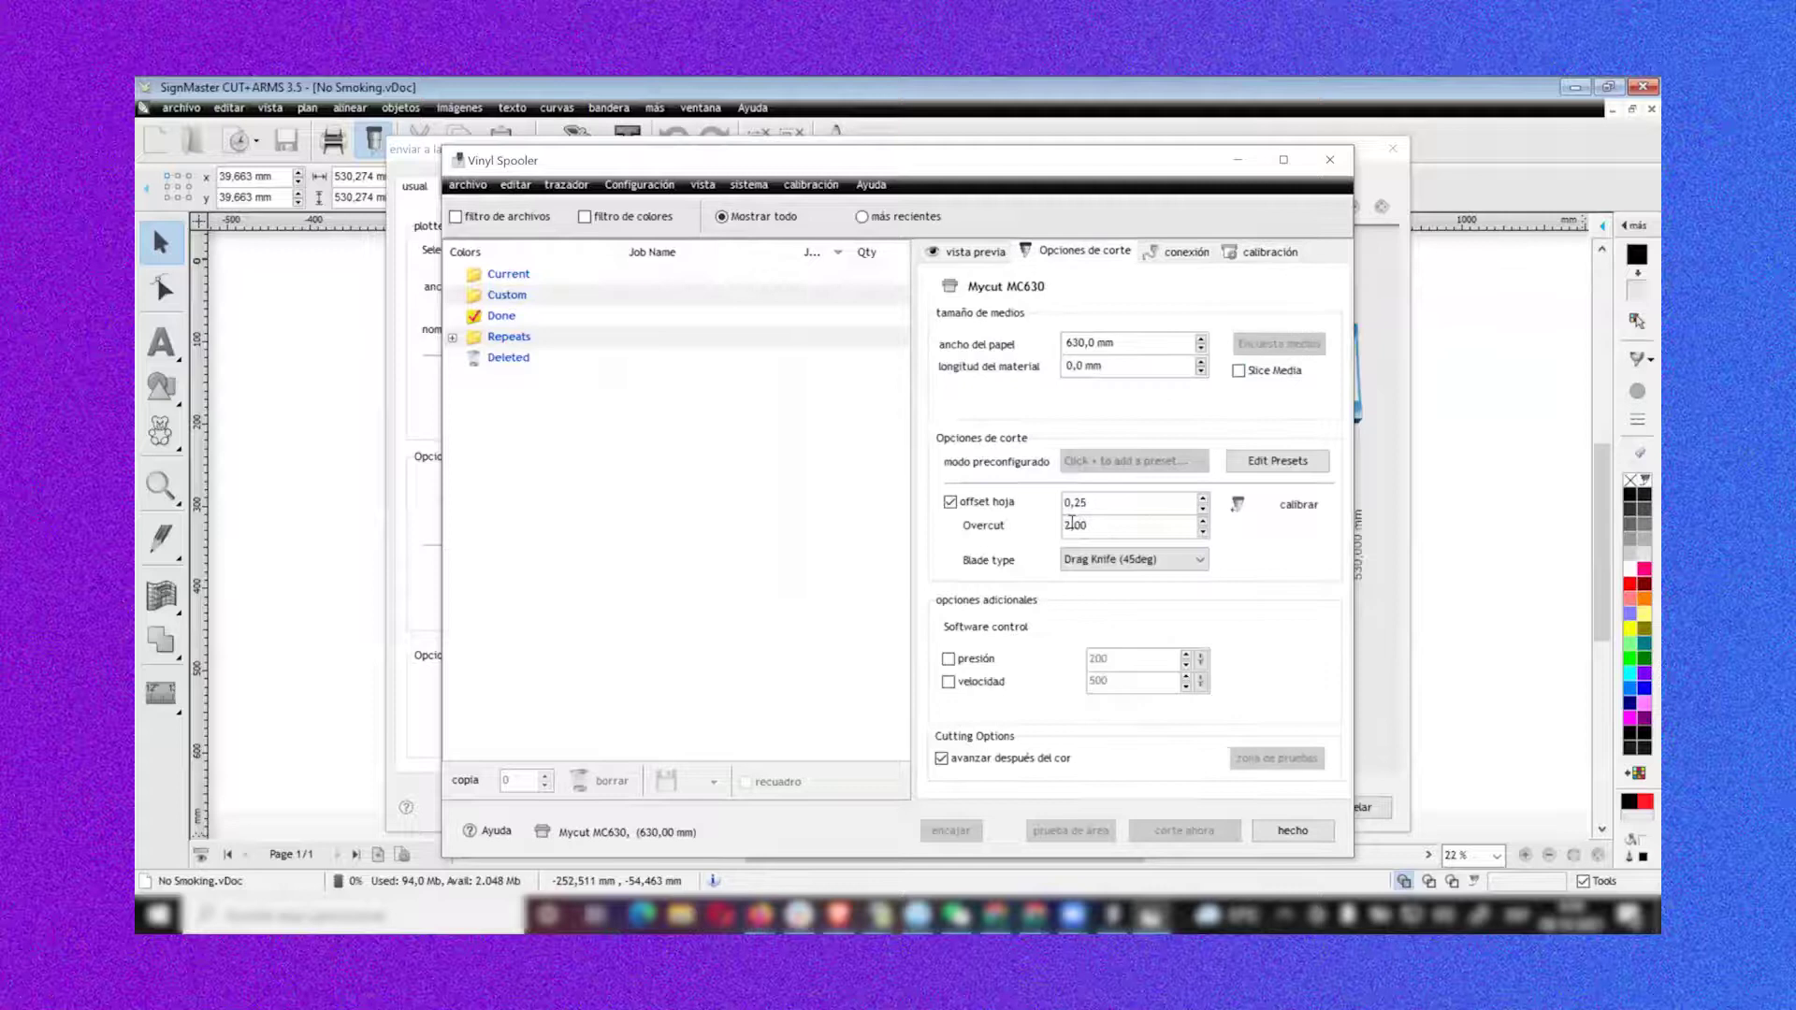
left_click(1150, 562)
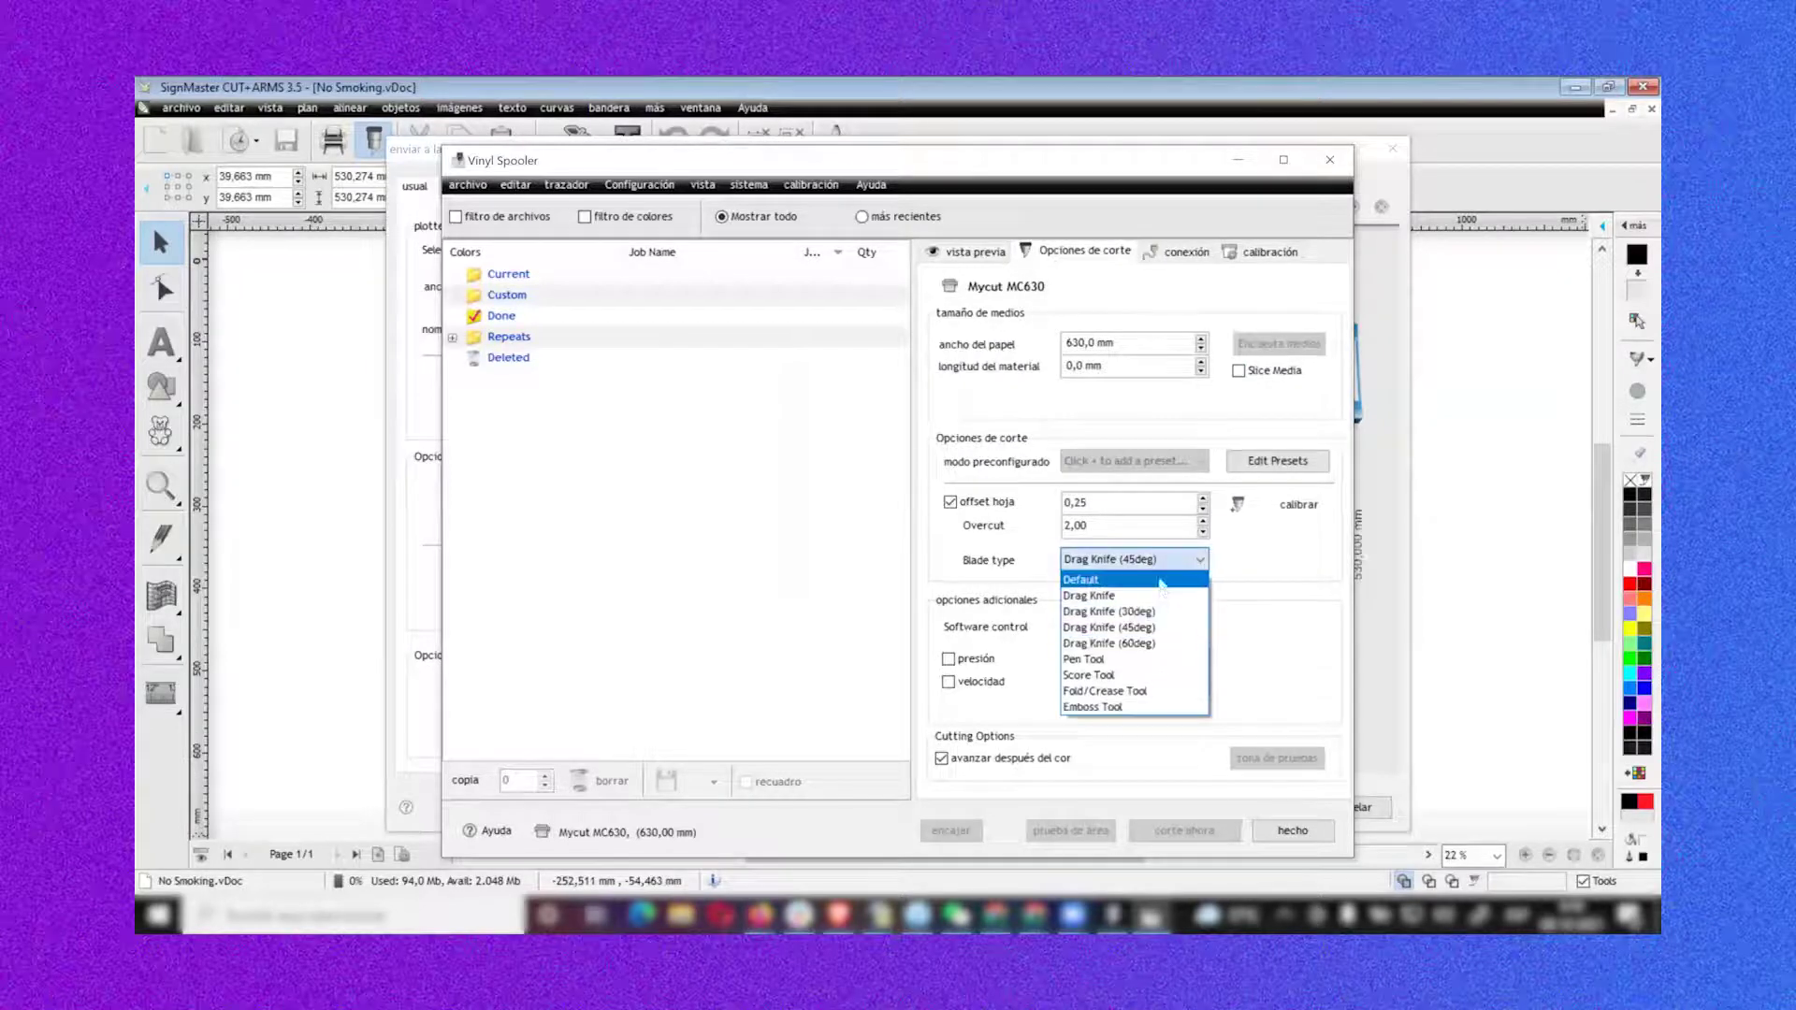
left_click(1159, 644)
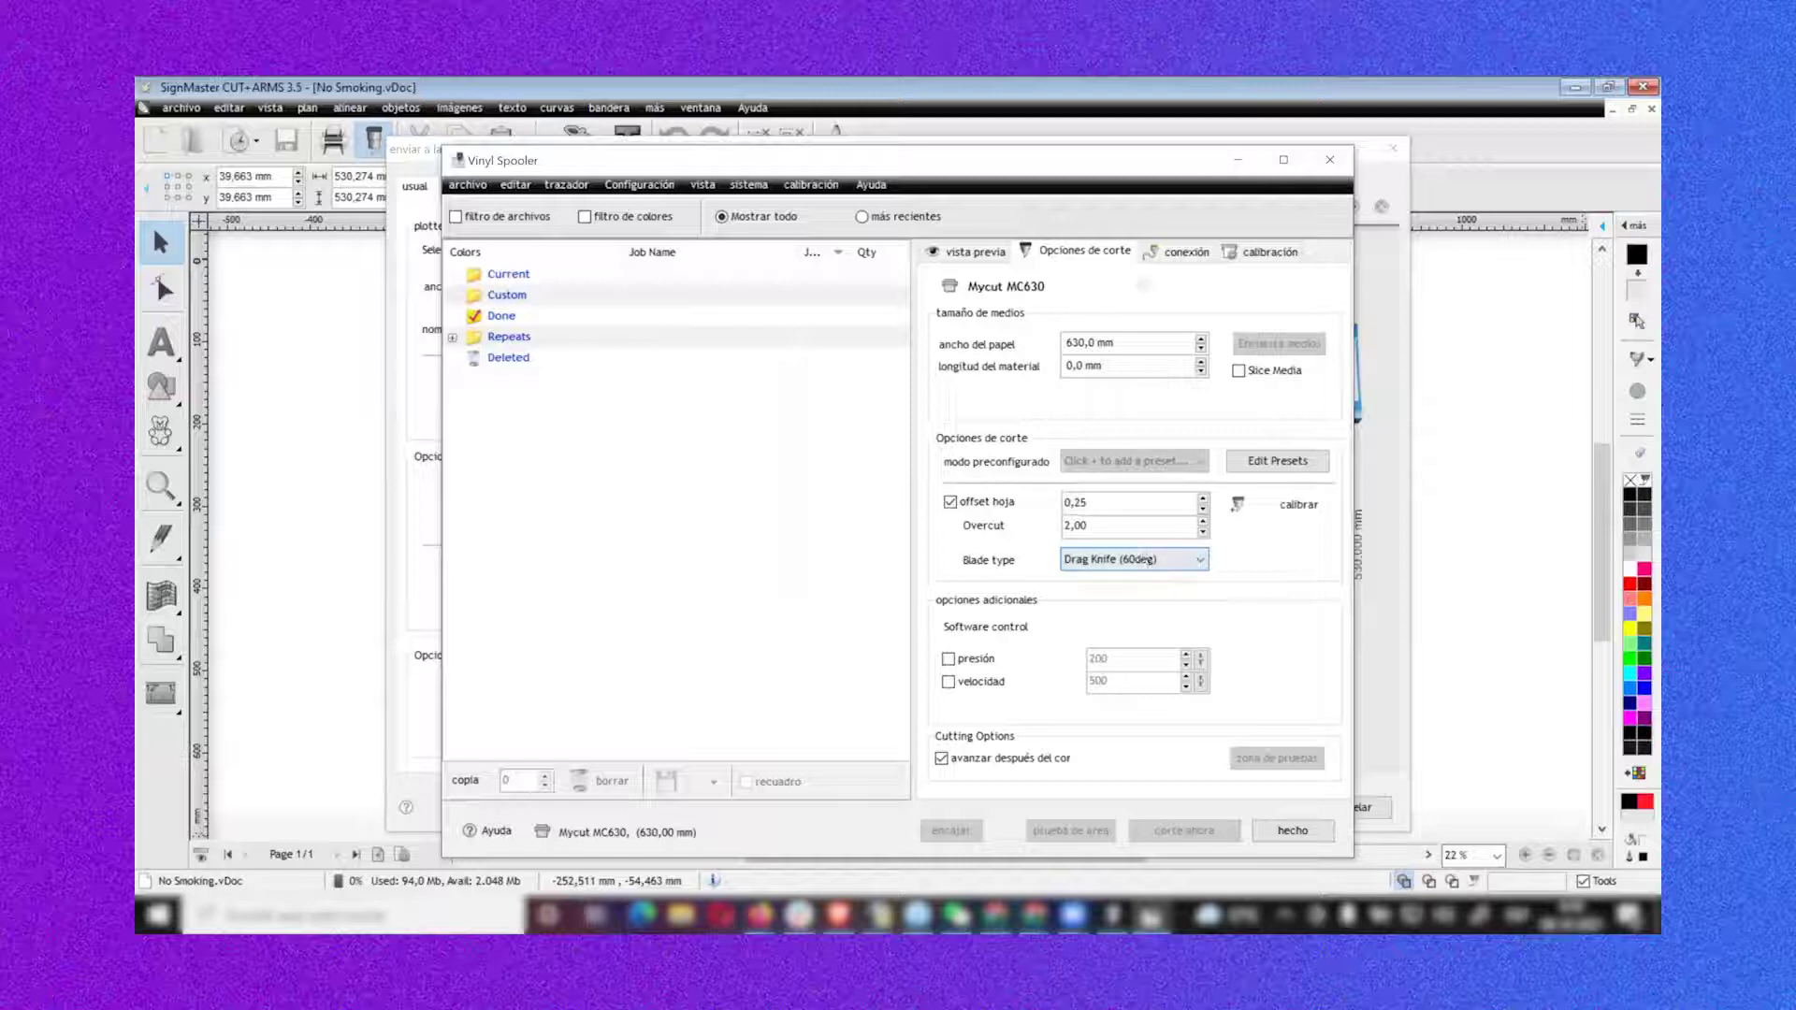
left_click(1168, 267)
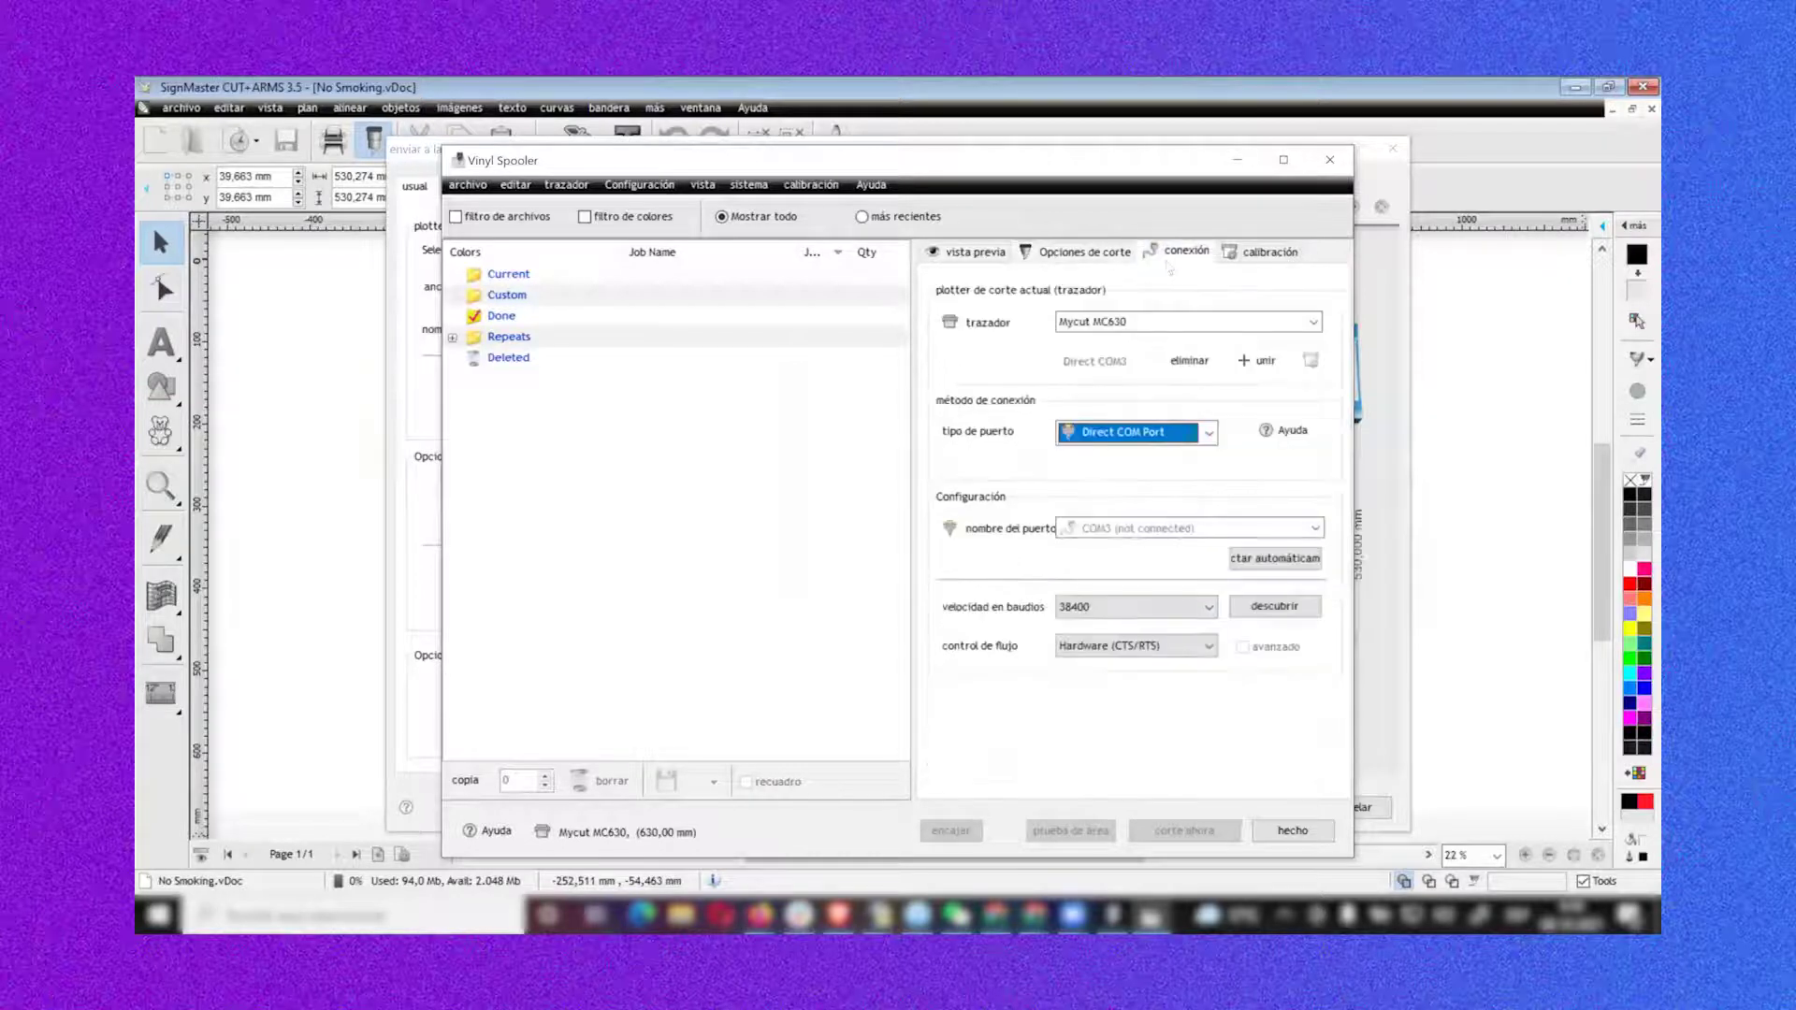
left_click(1085, 251)
left_click(1180, 251)
left_click(1059, 259)
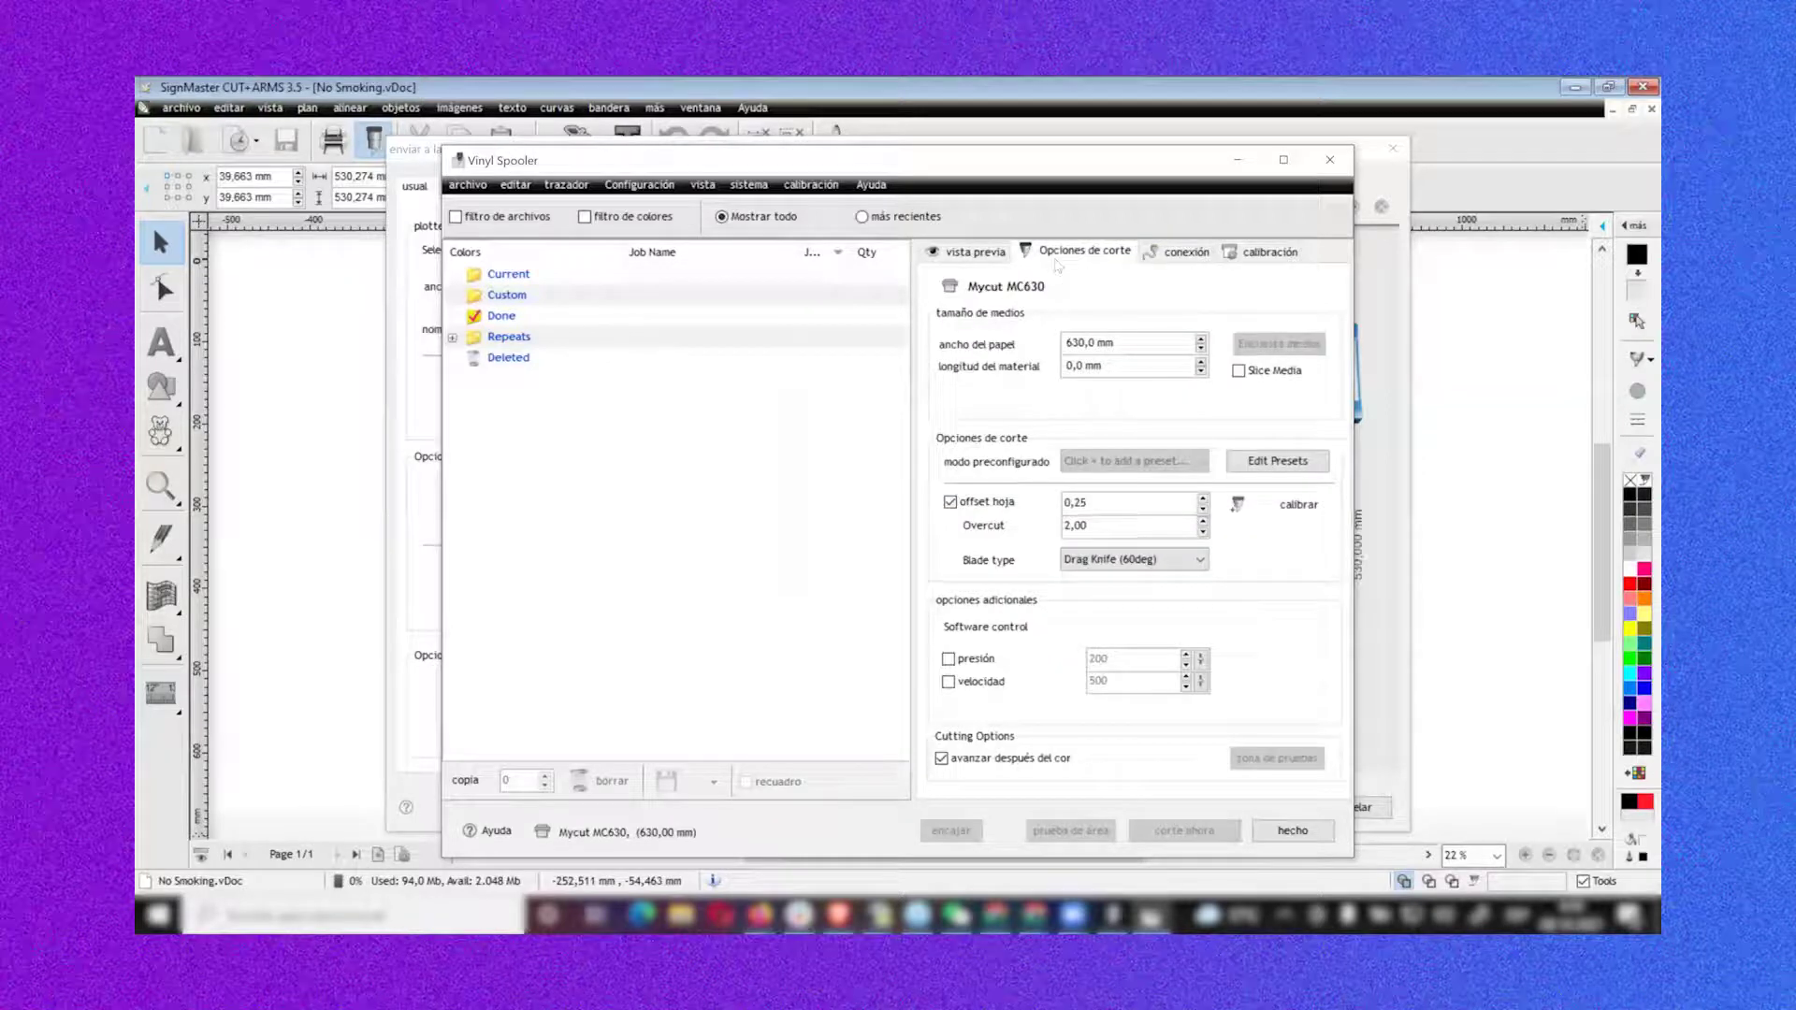
Return the blade to Drag Knife (45deg), check the connection tab and show the cutter preview
left_click(1131, 560)
left_click(1117, 625)
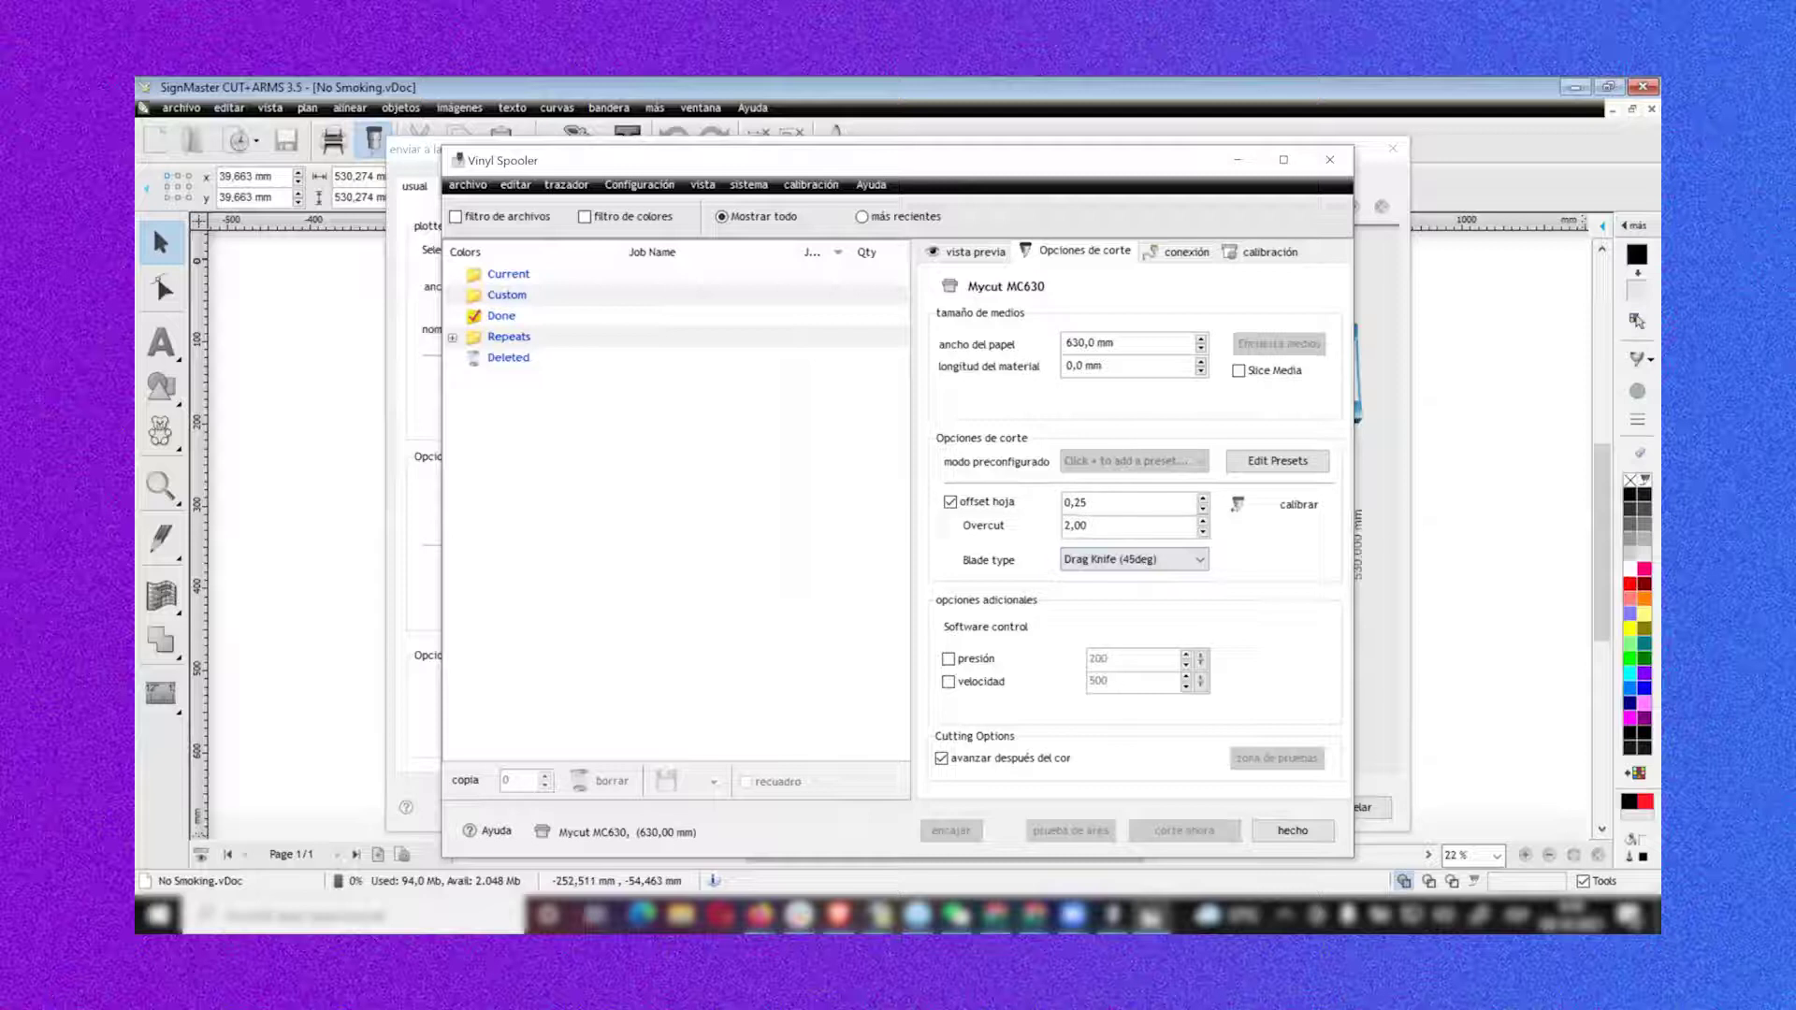
left_click(1107, 566)
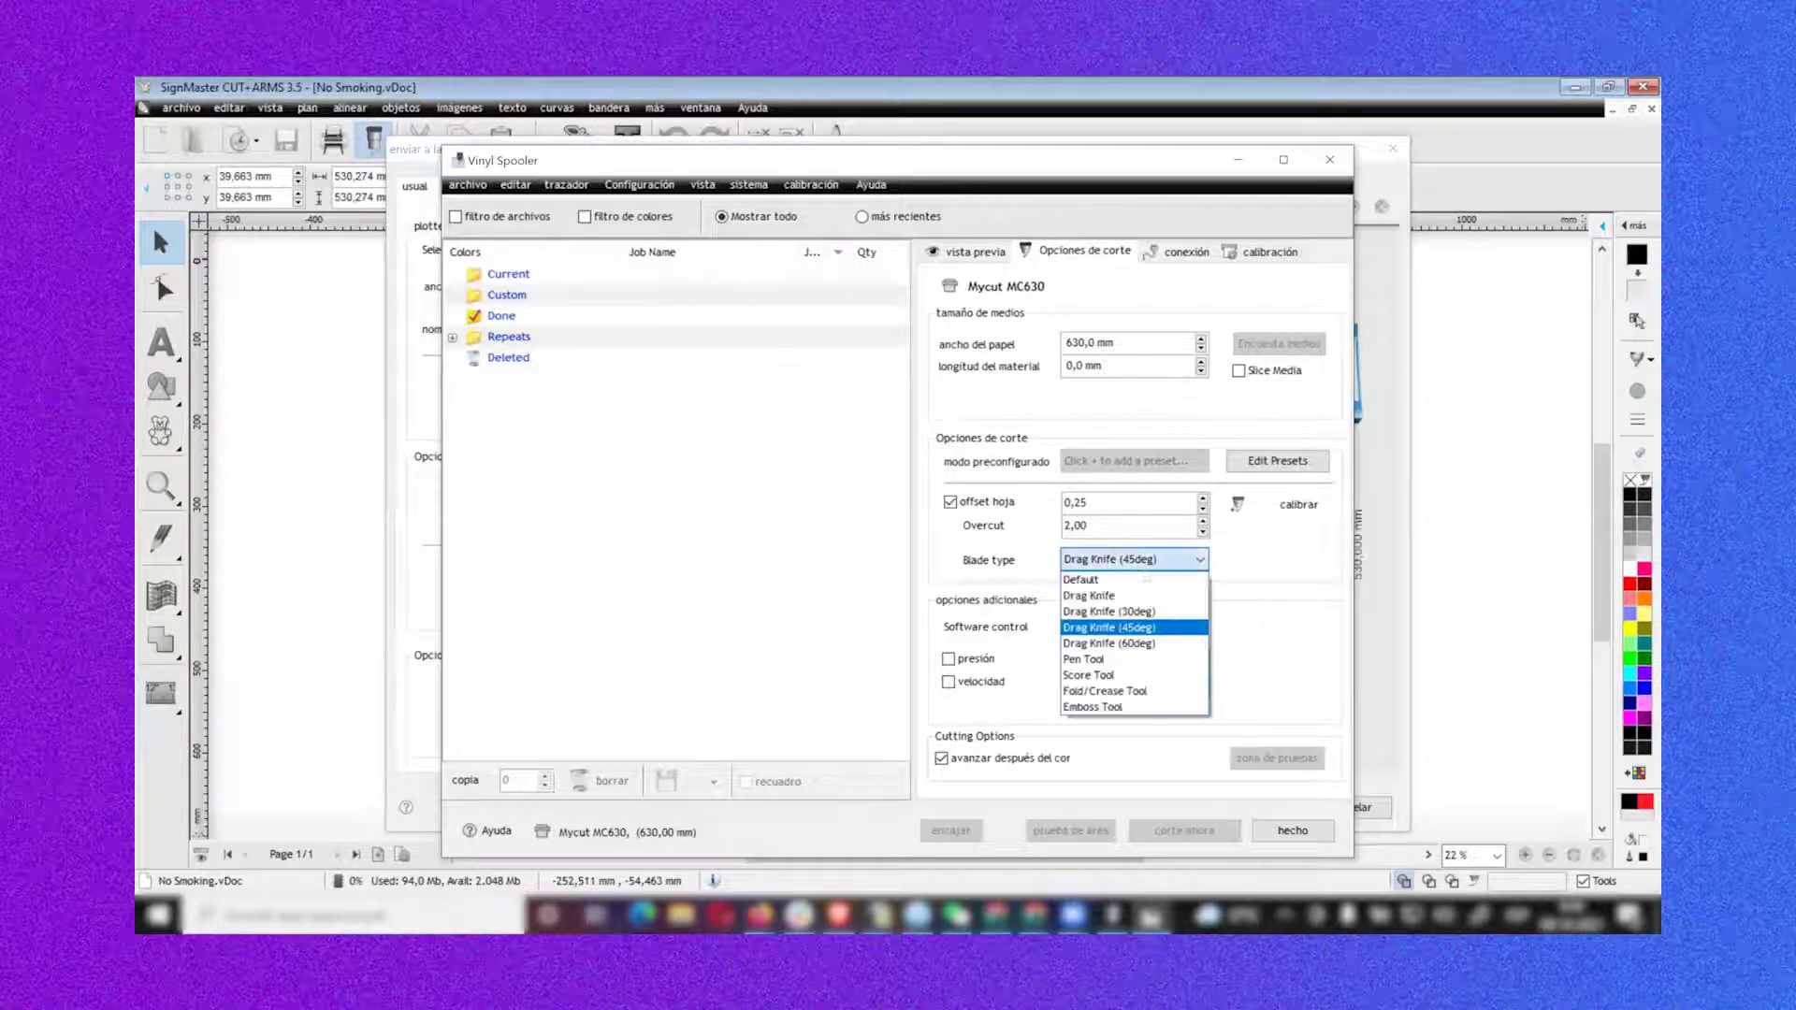
left_click(1137, 628)
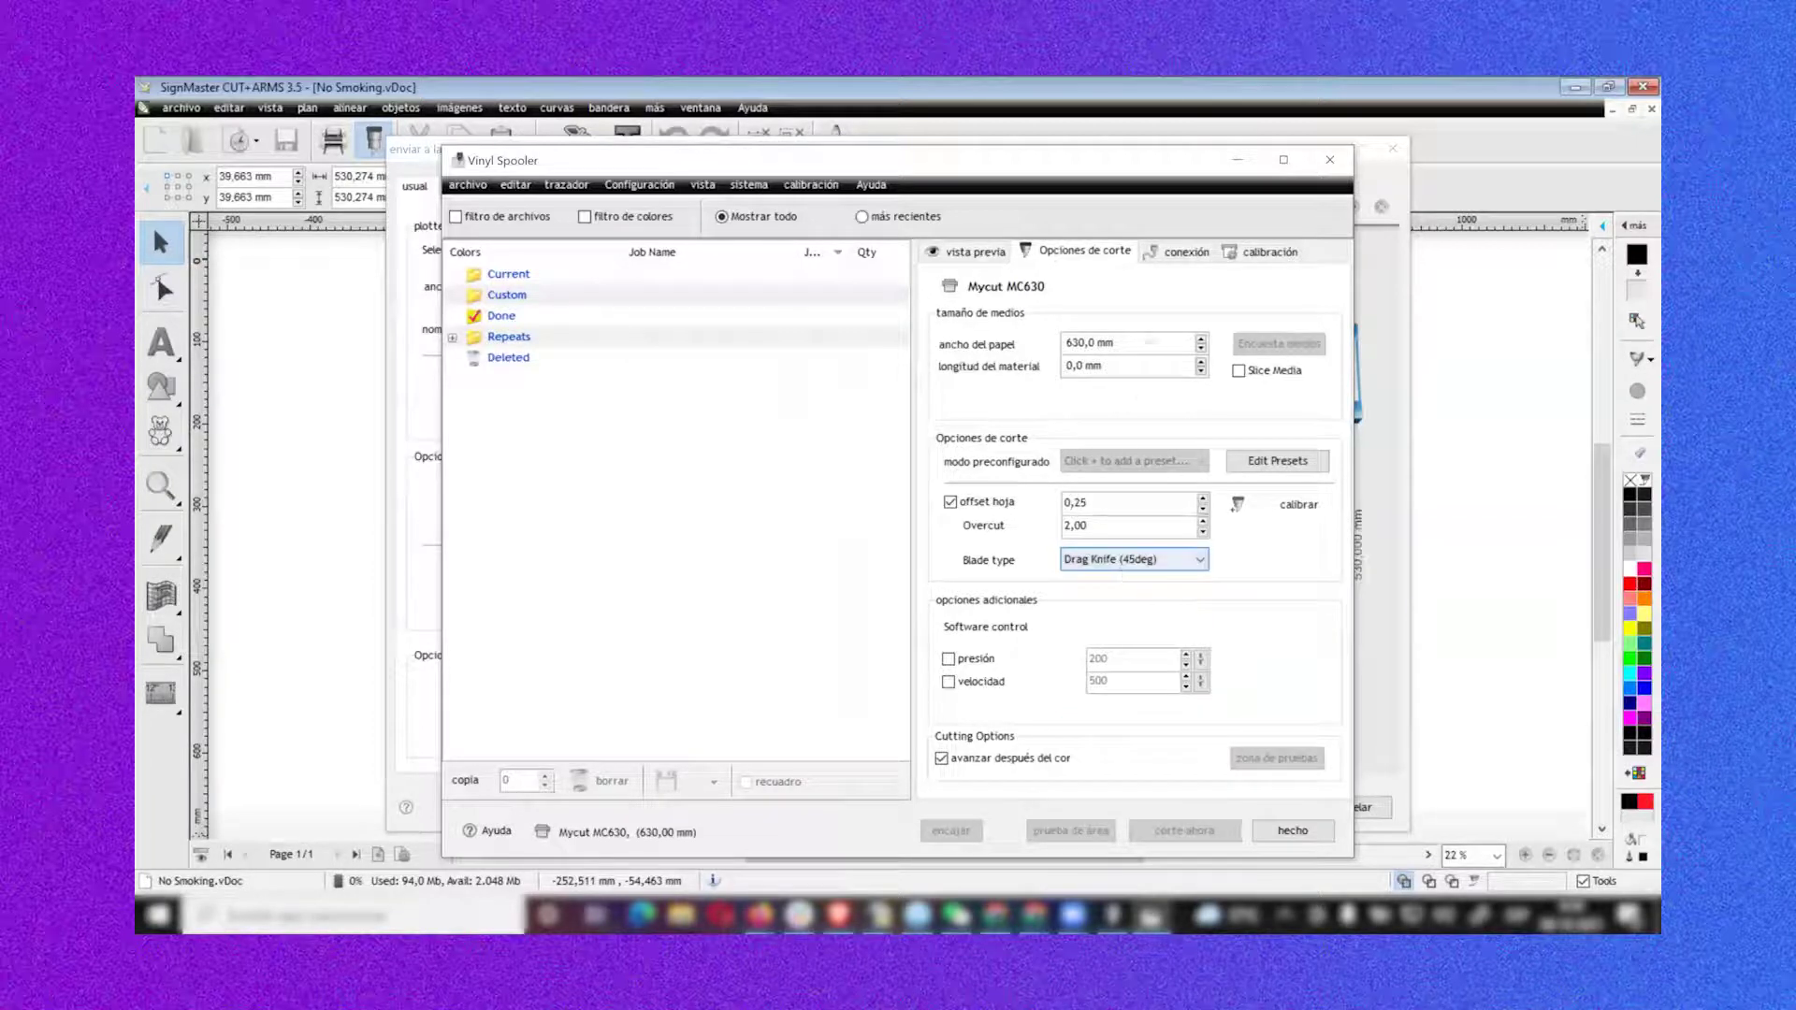
left_click(1168, 266)
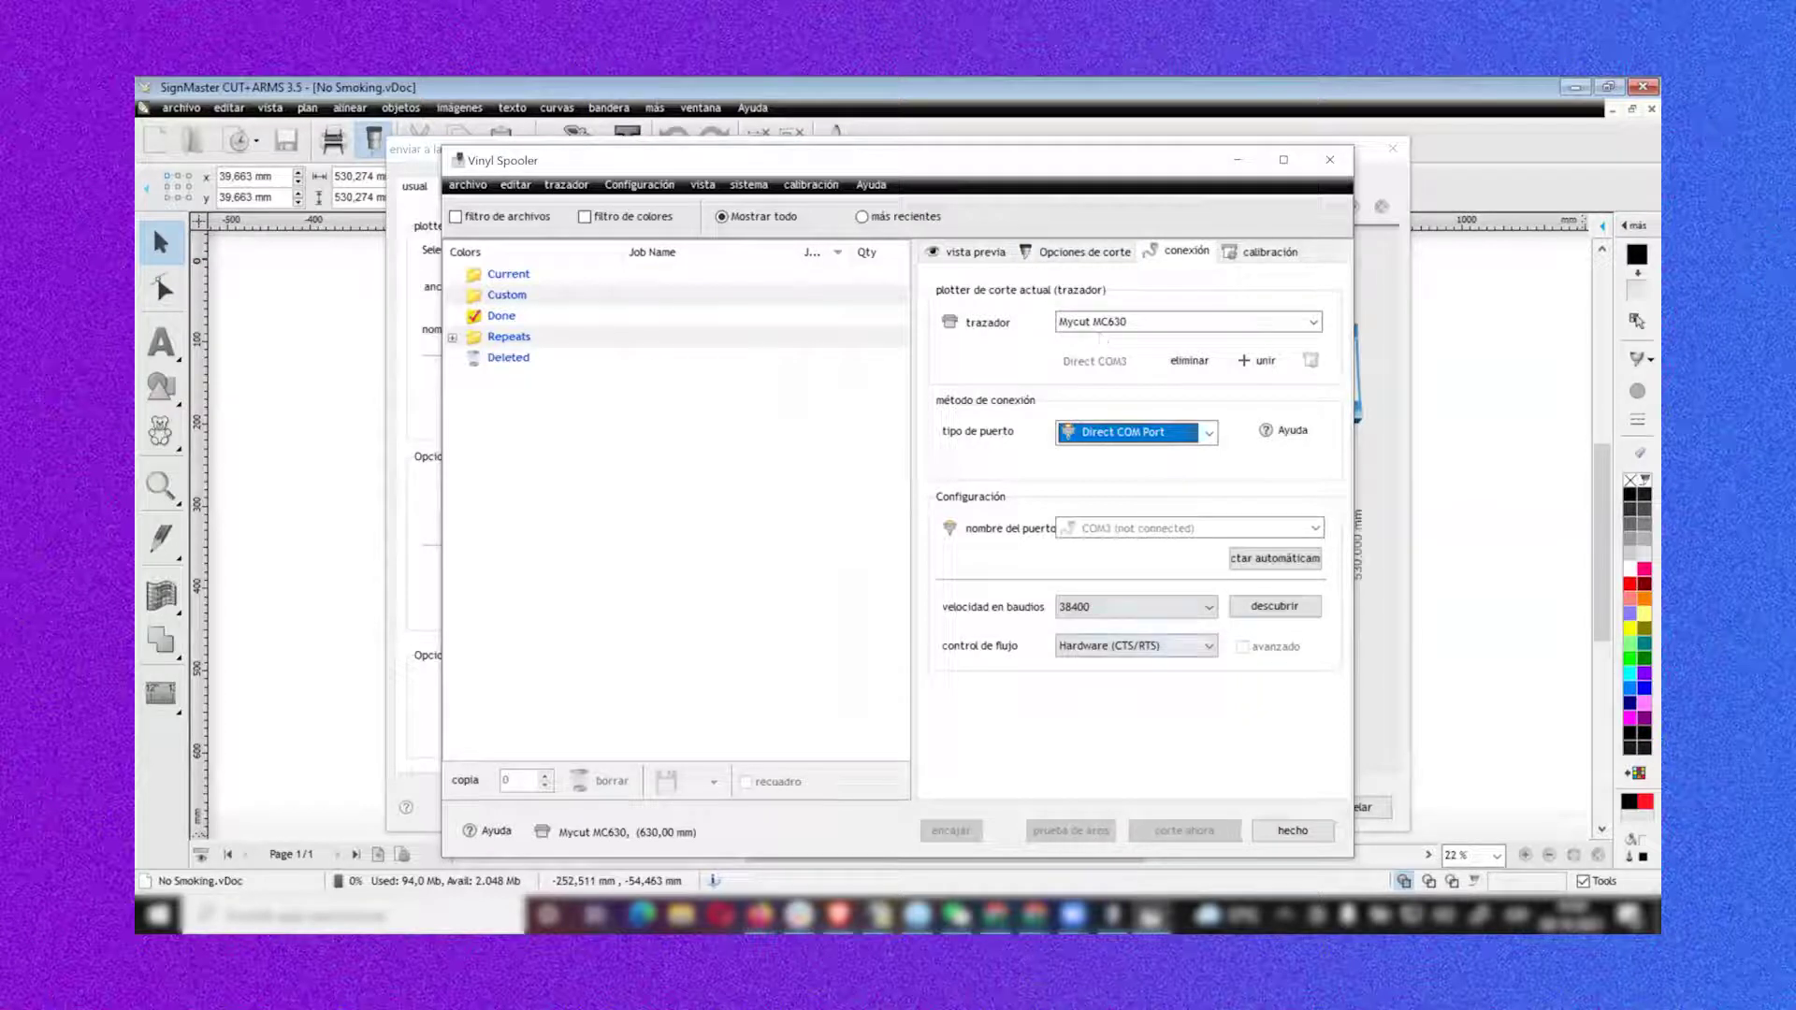
left_click(972, 251)
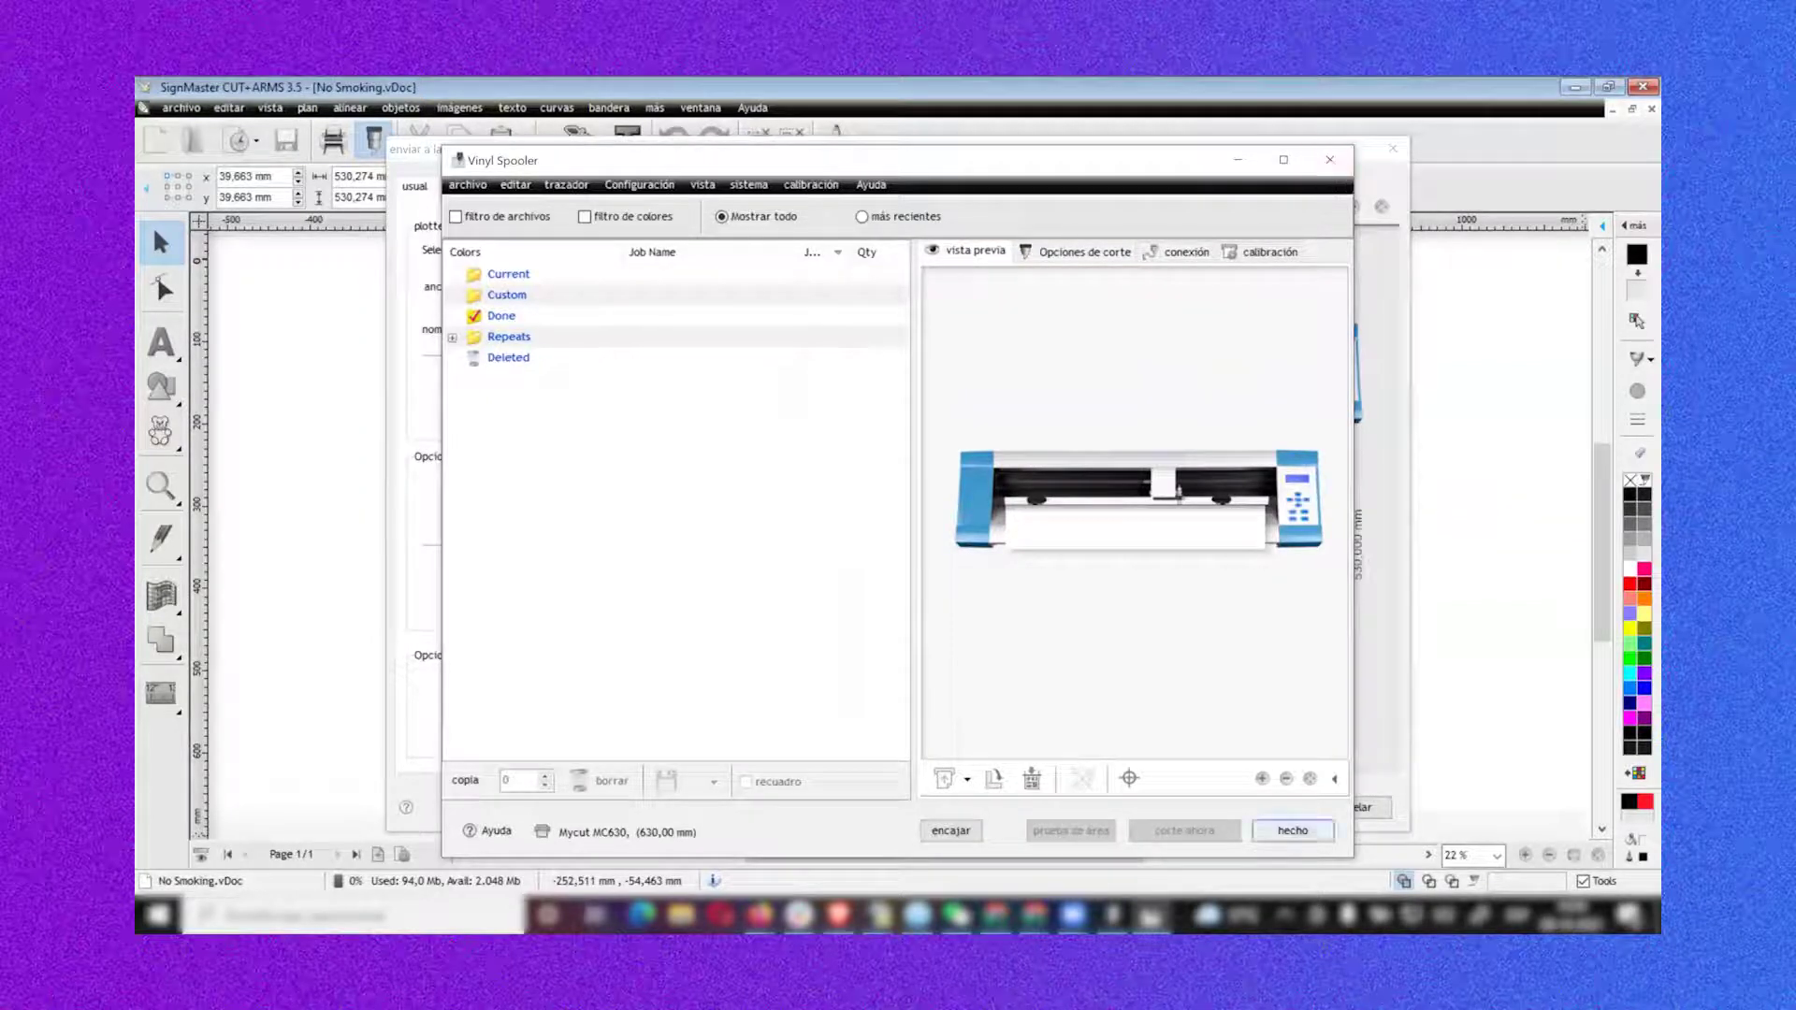
Close the Vinyl Spooler and enable weld text, leaving text-box peeling off
left_click(1273, 830)
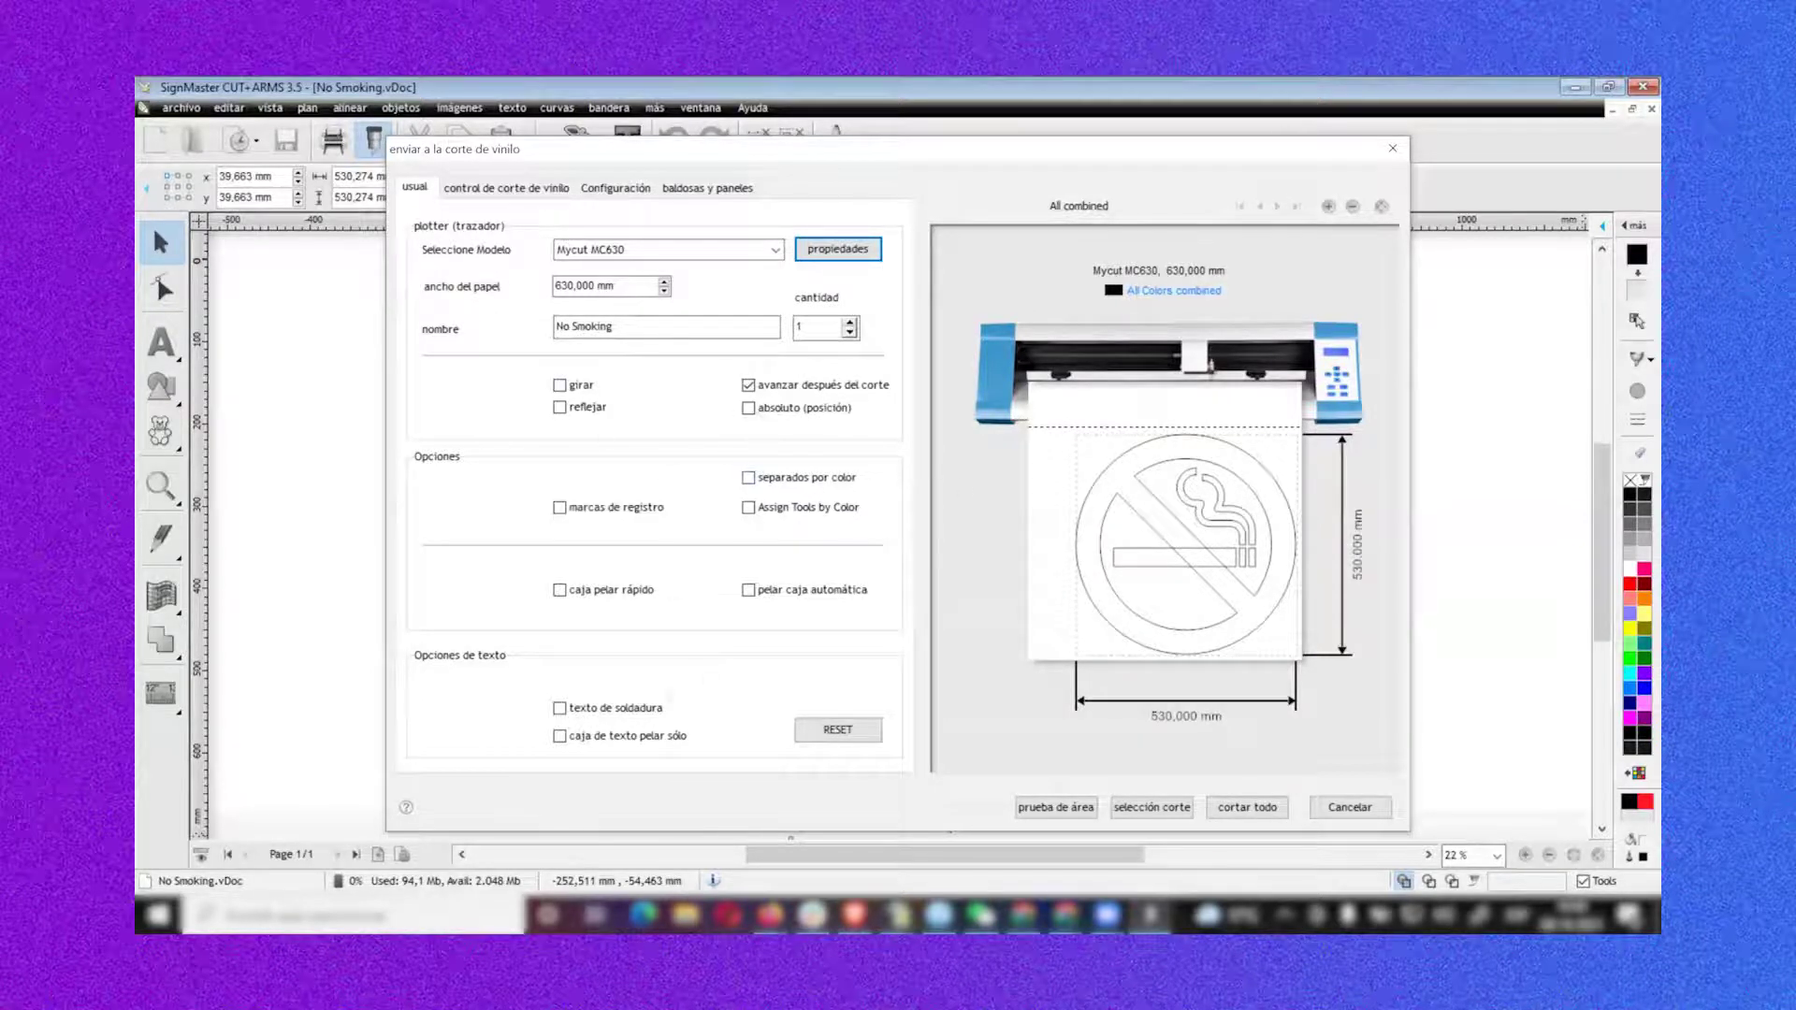
left_click(559, 736)
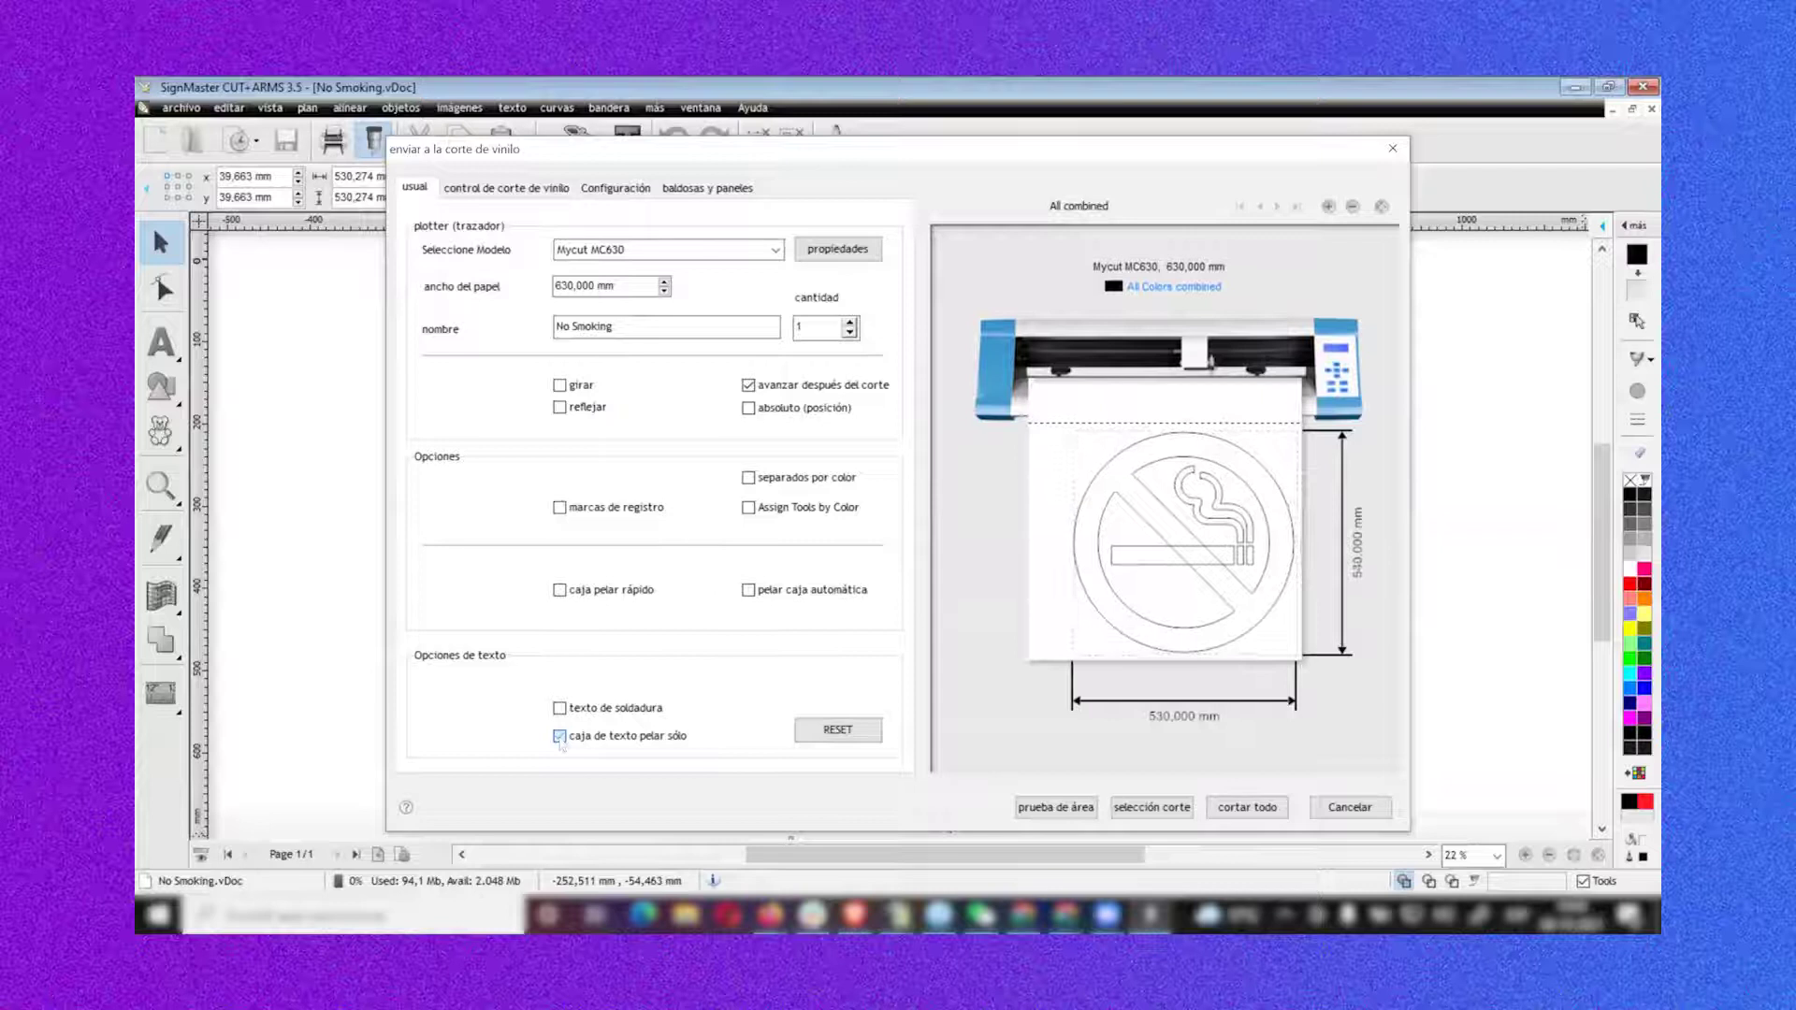
left_click(559, 736)
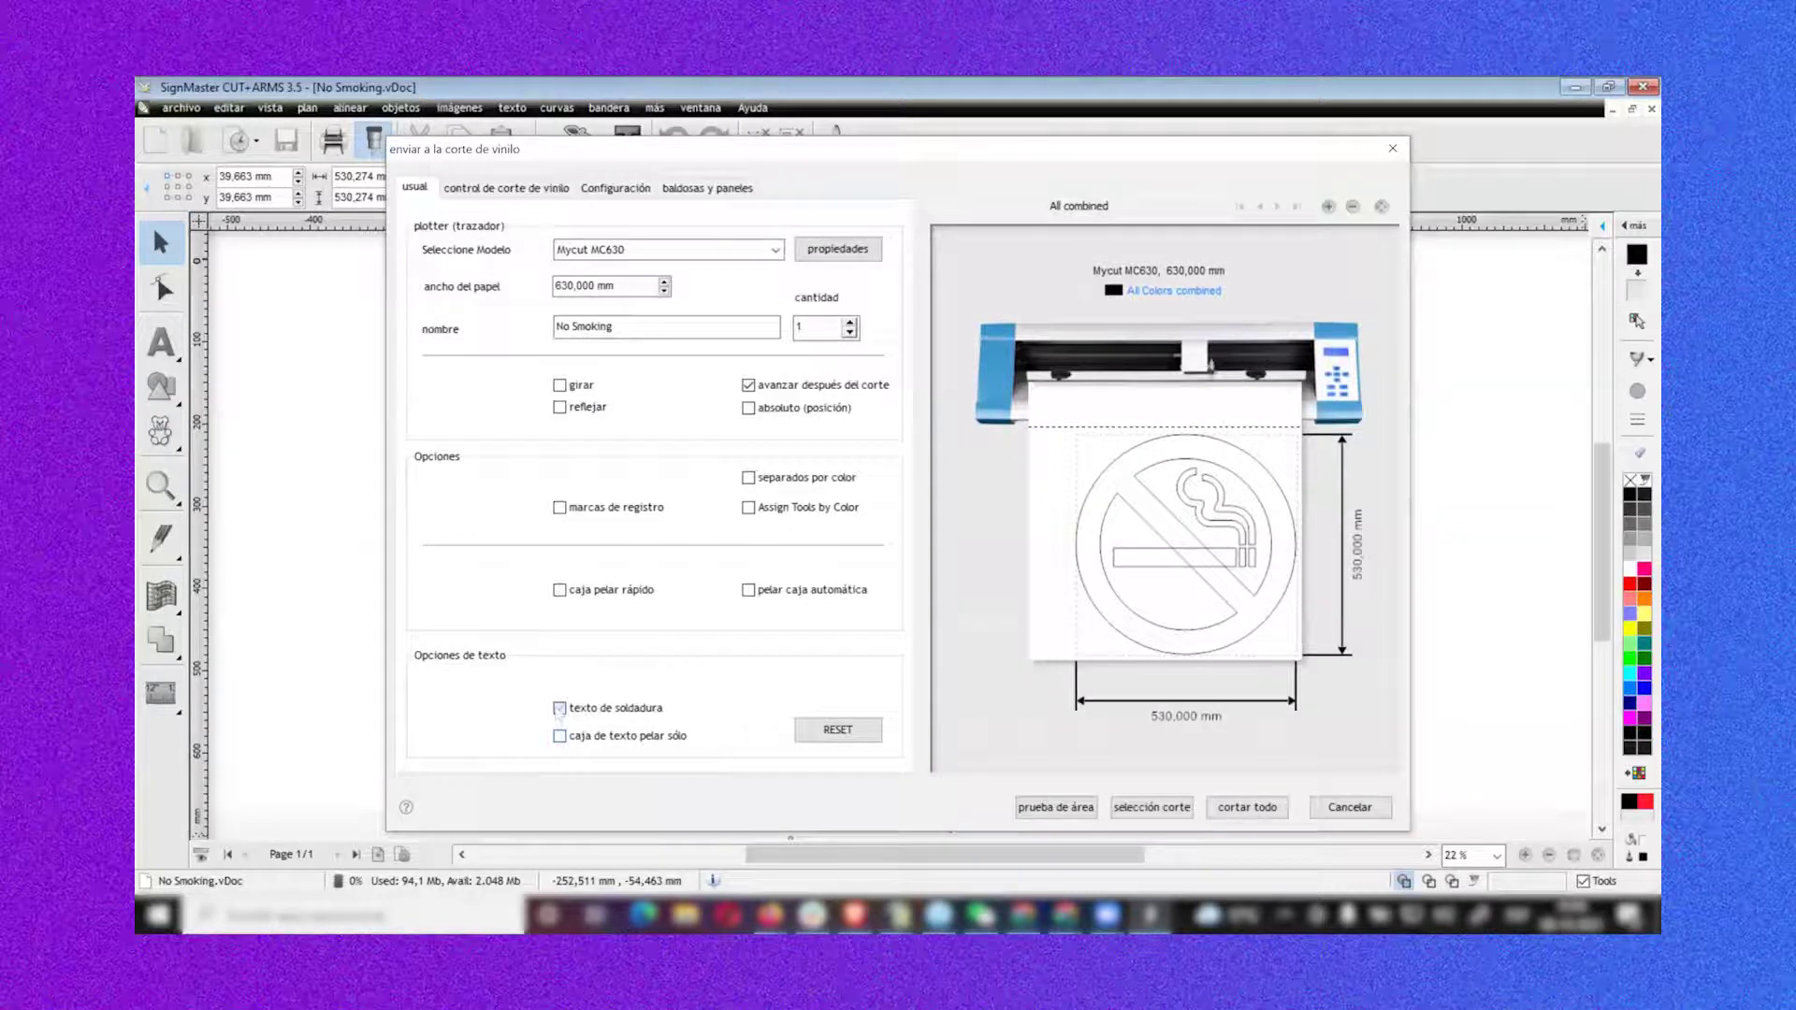
left_click(559, 709)
Add an automatic weeding box around the sign, leaving quick box and registration marks off
left_click(622, 599)
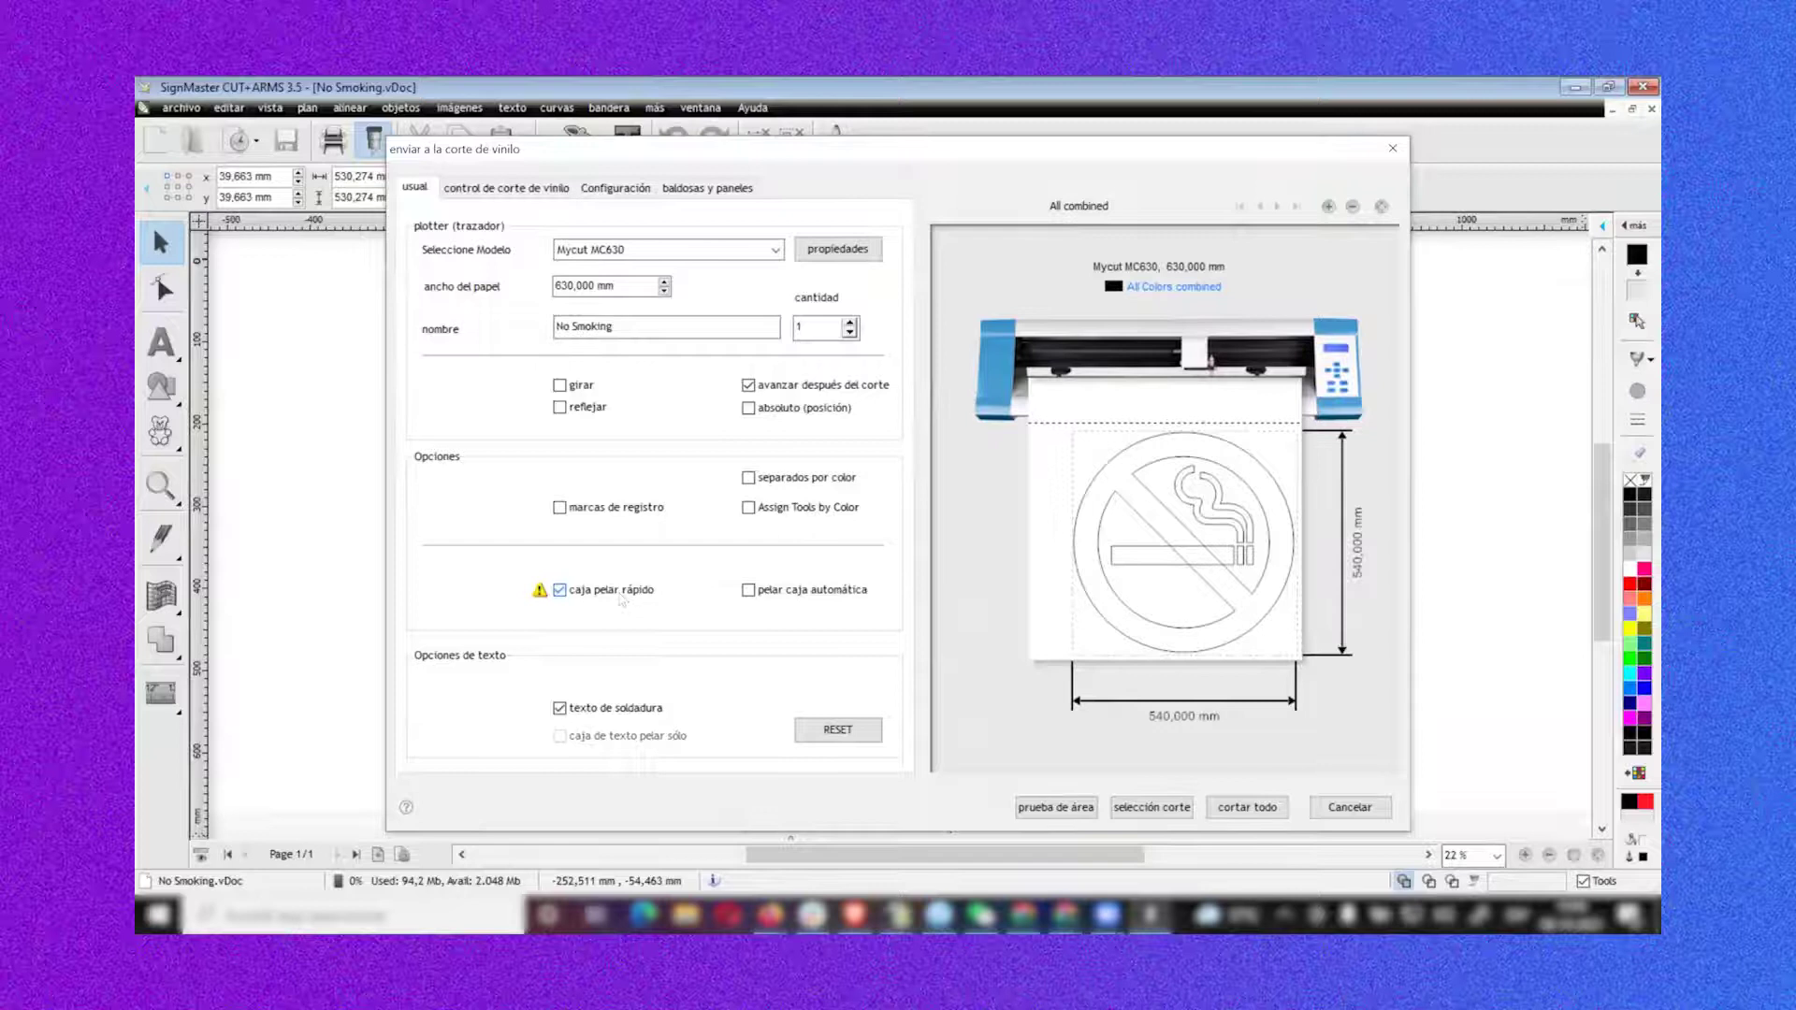
left_click(622, 598)
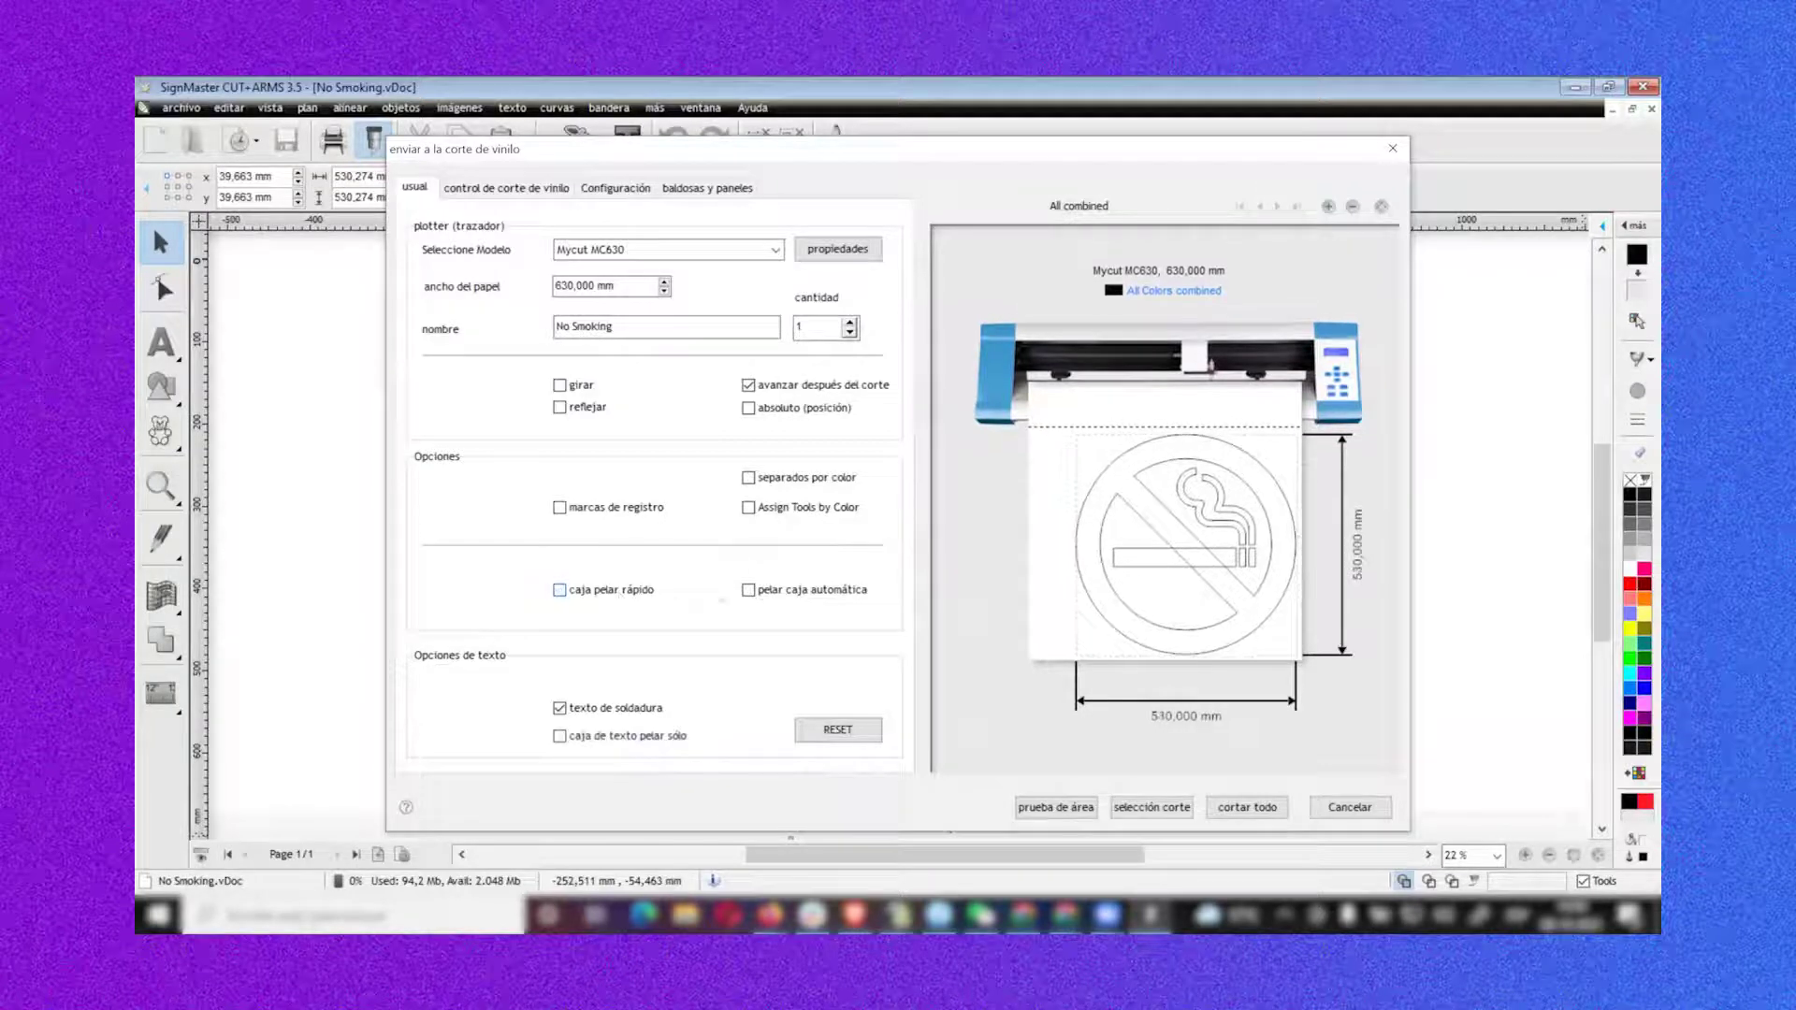
left_click(806, 597)
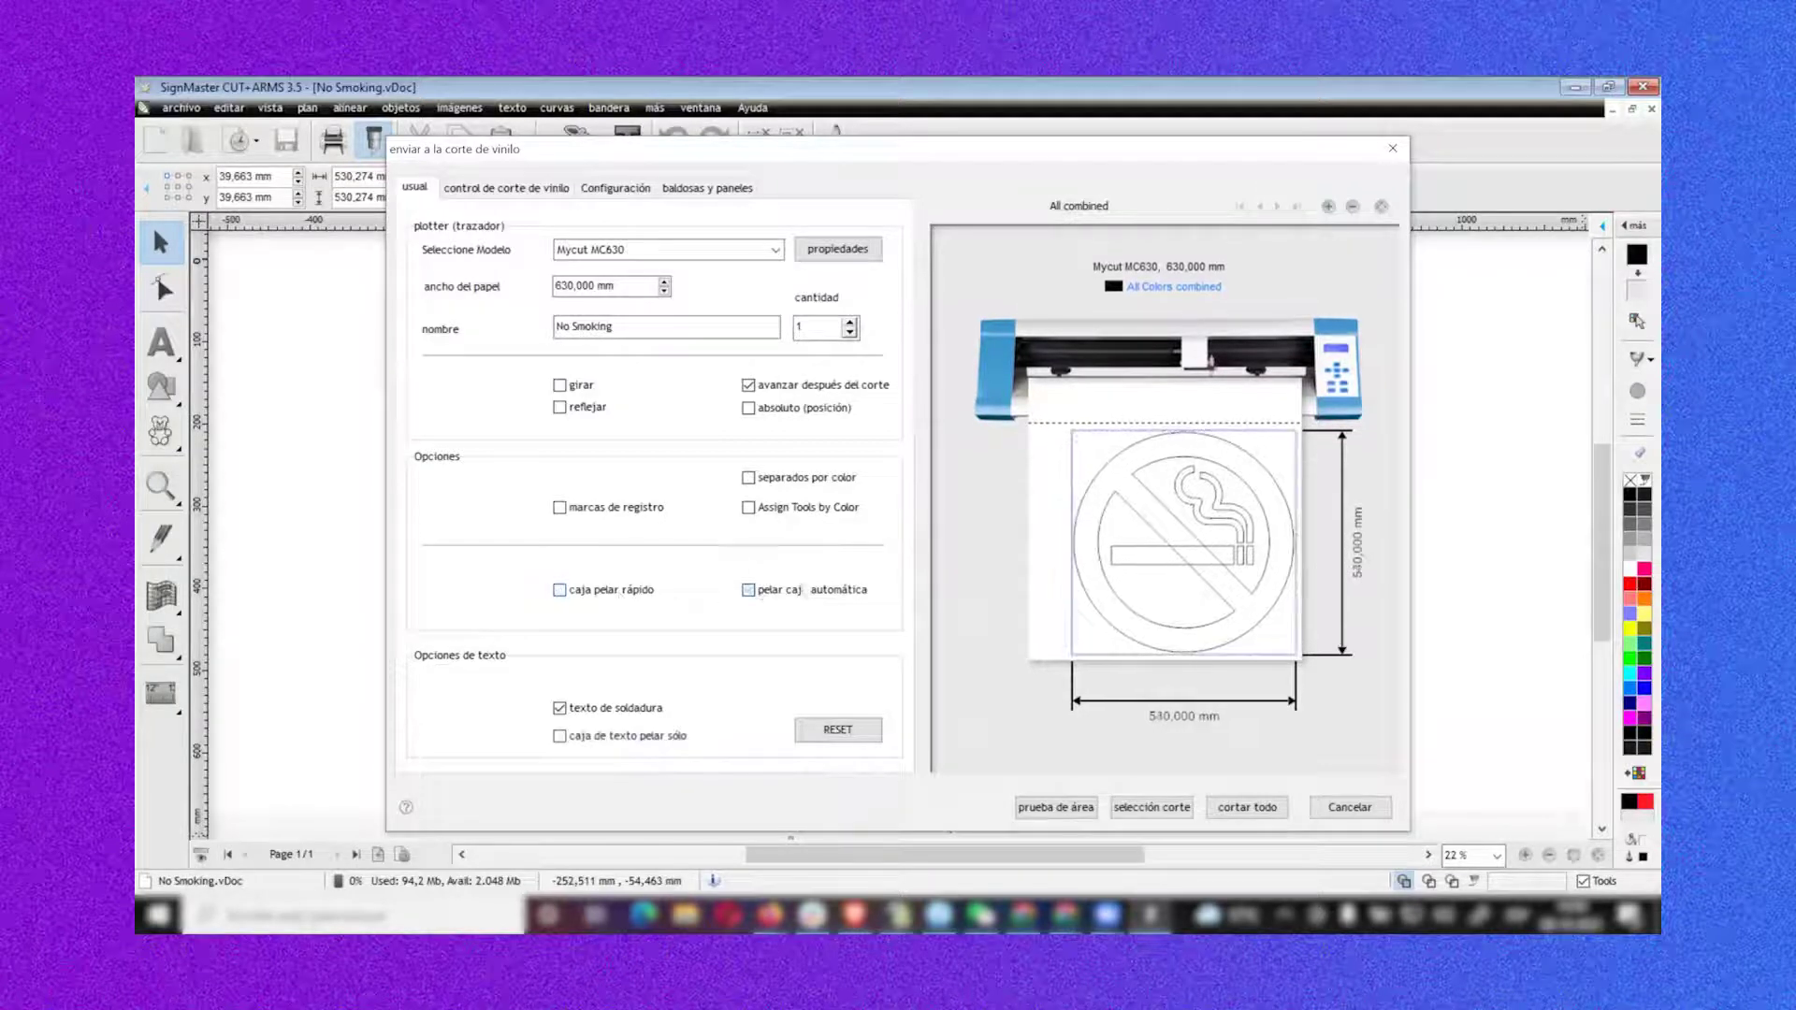
left_click(804, 594)
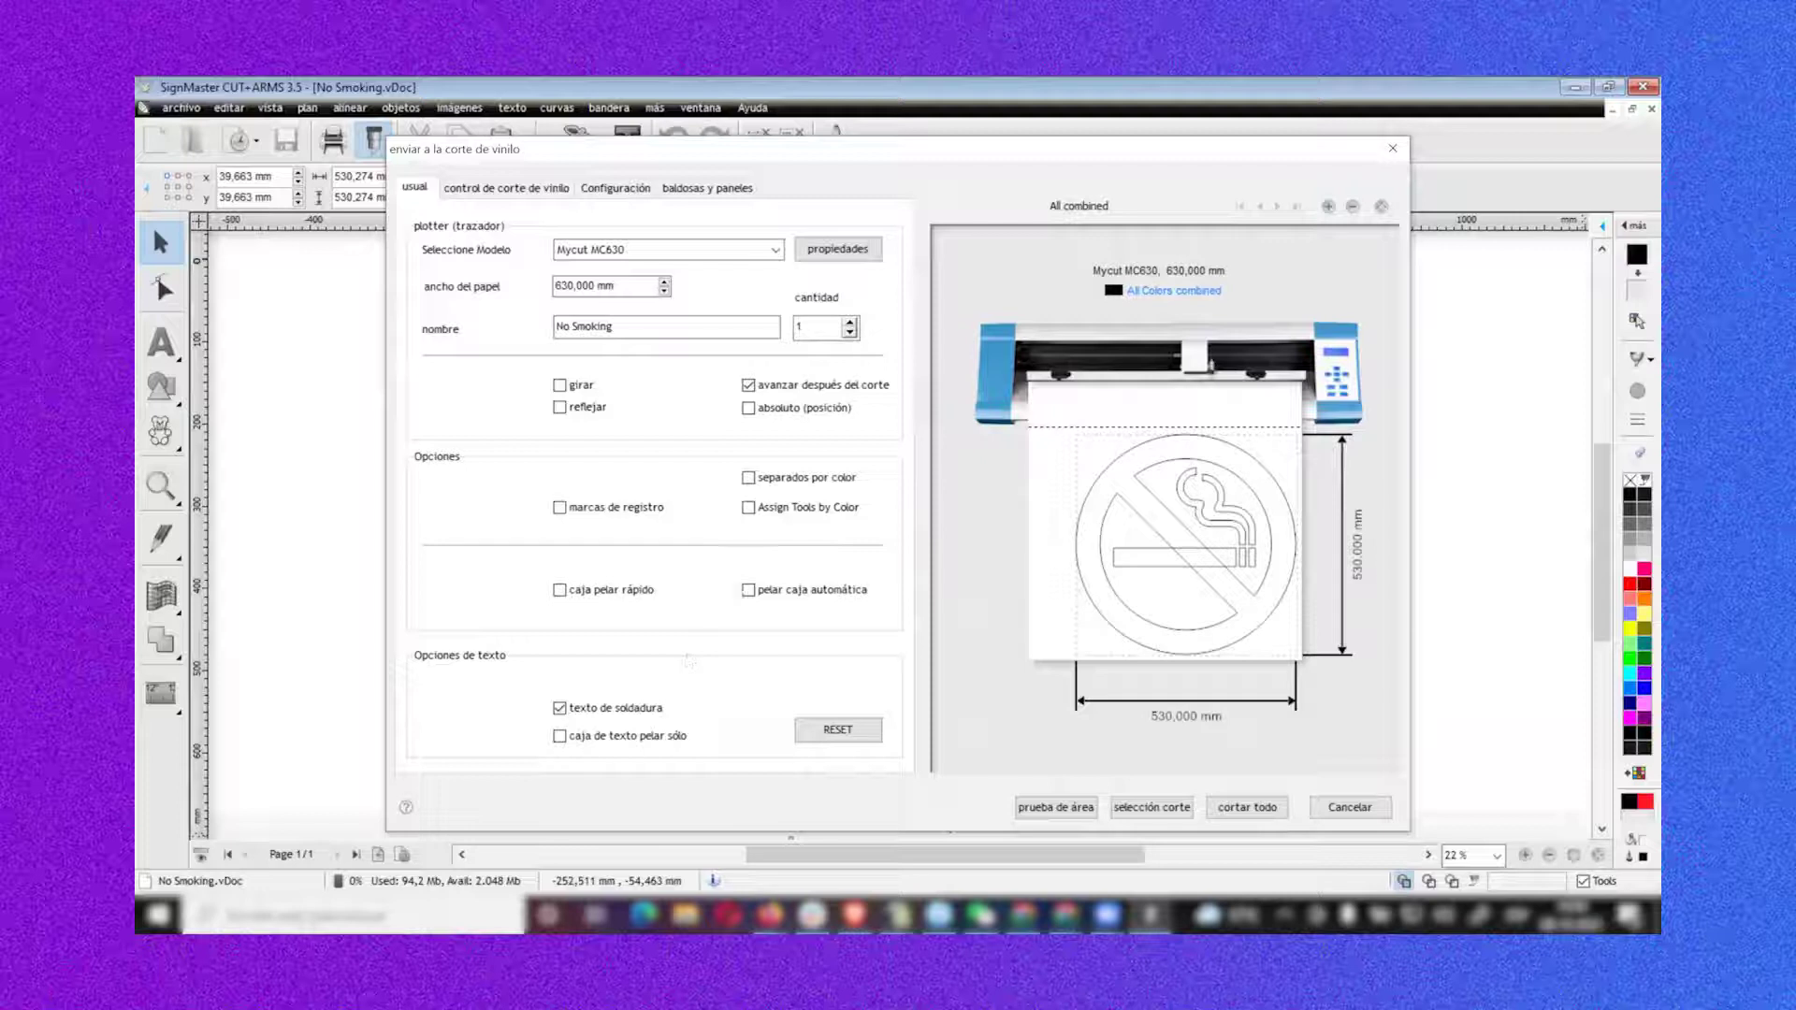
left_click(748, 589)
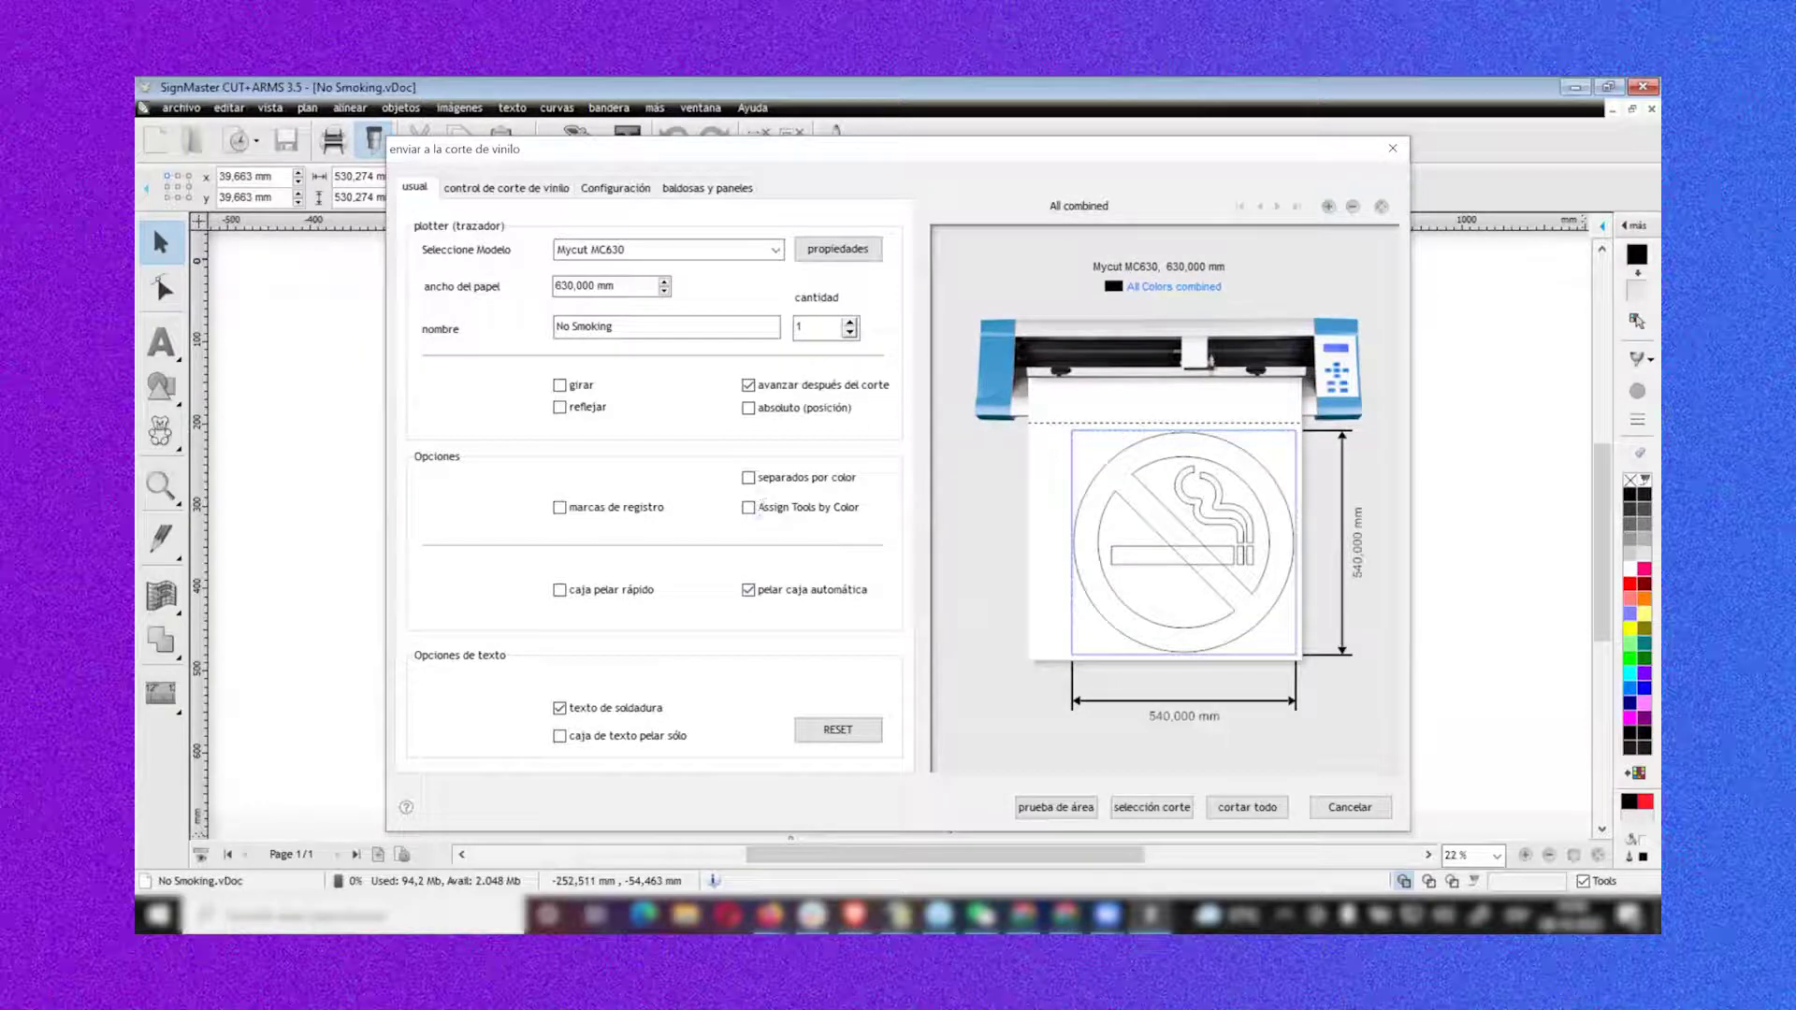
left_click(561, 510)
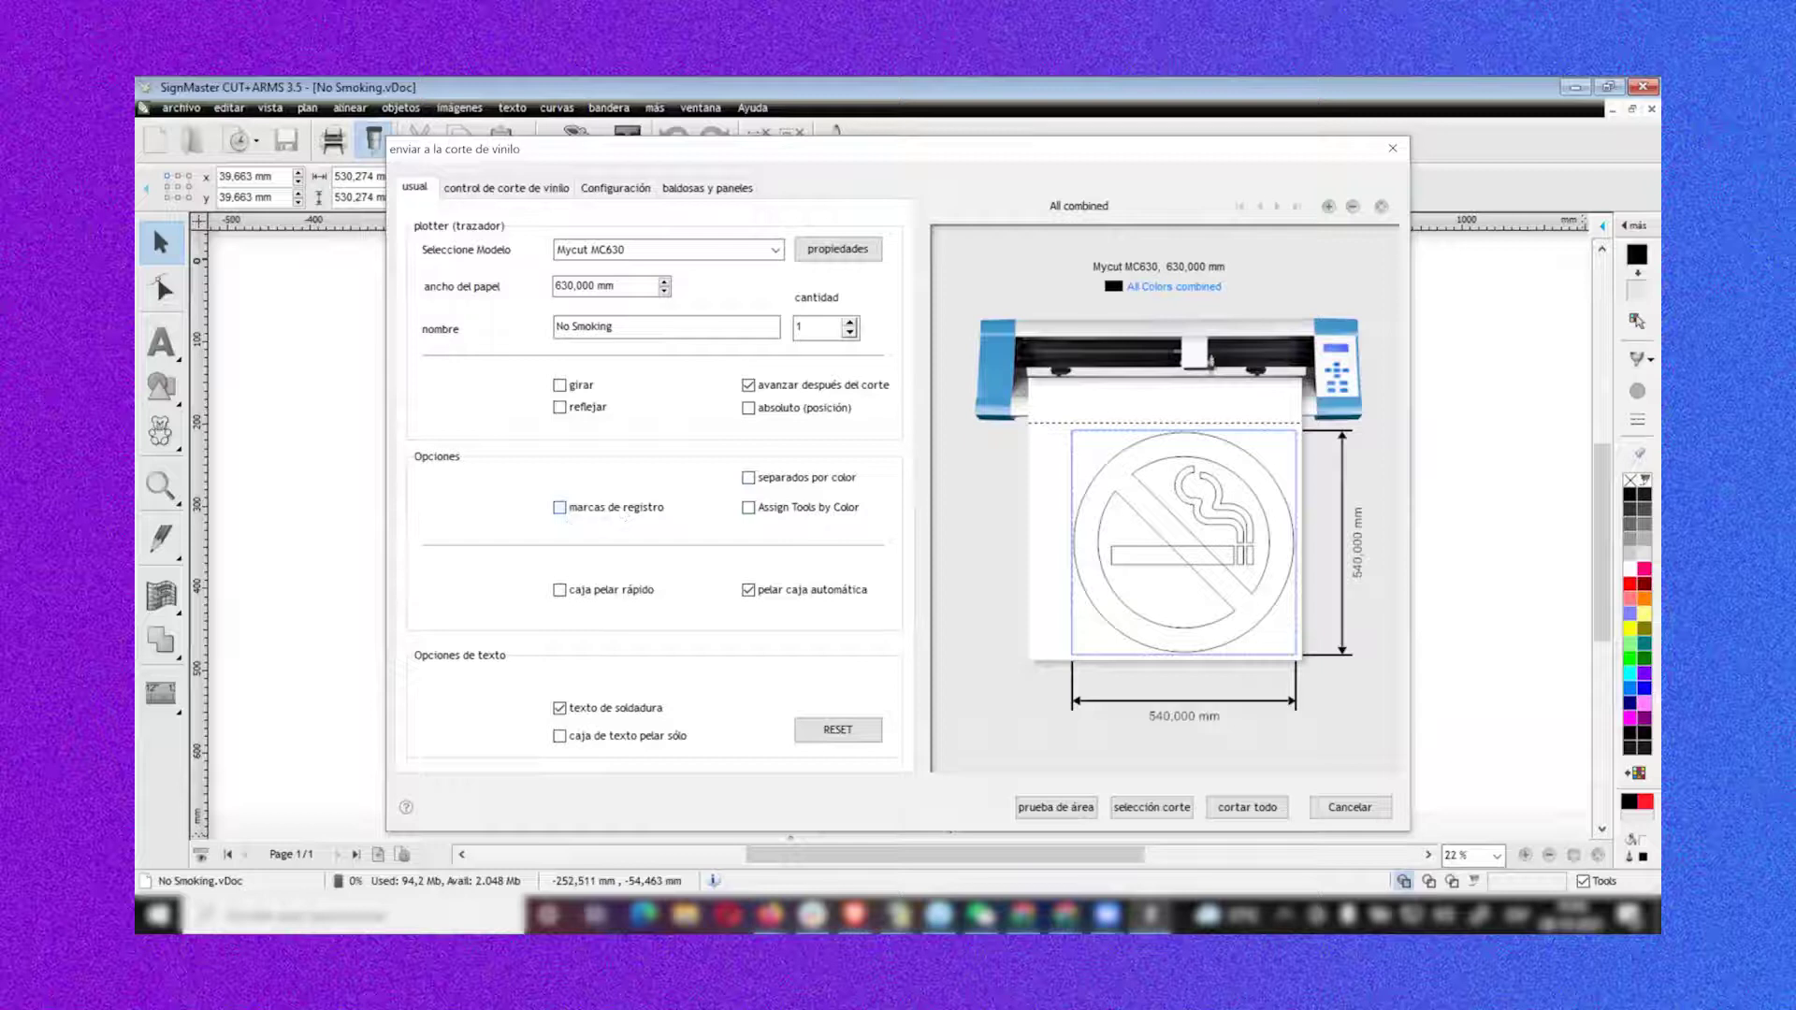
left_click(561, 510)
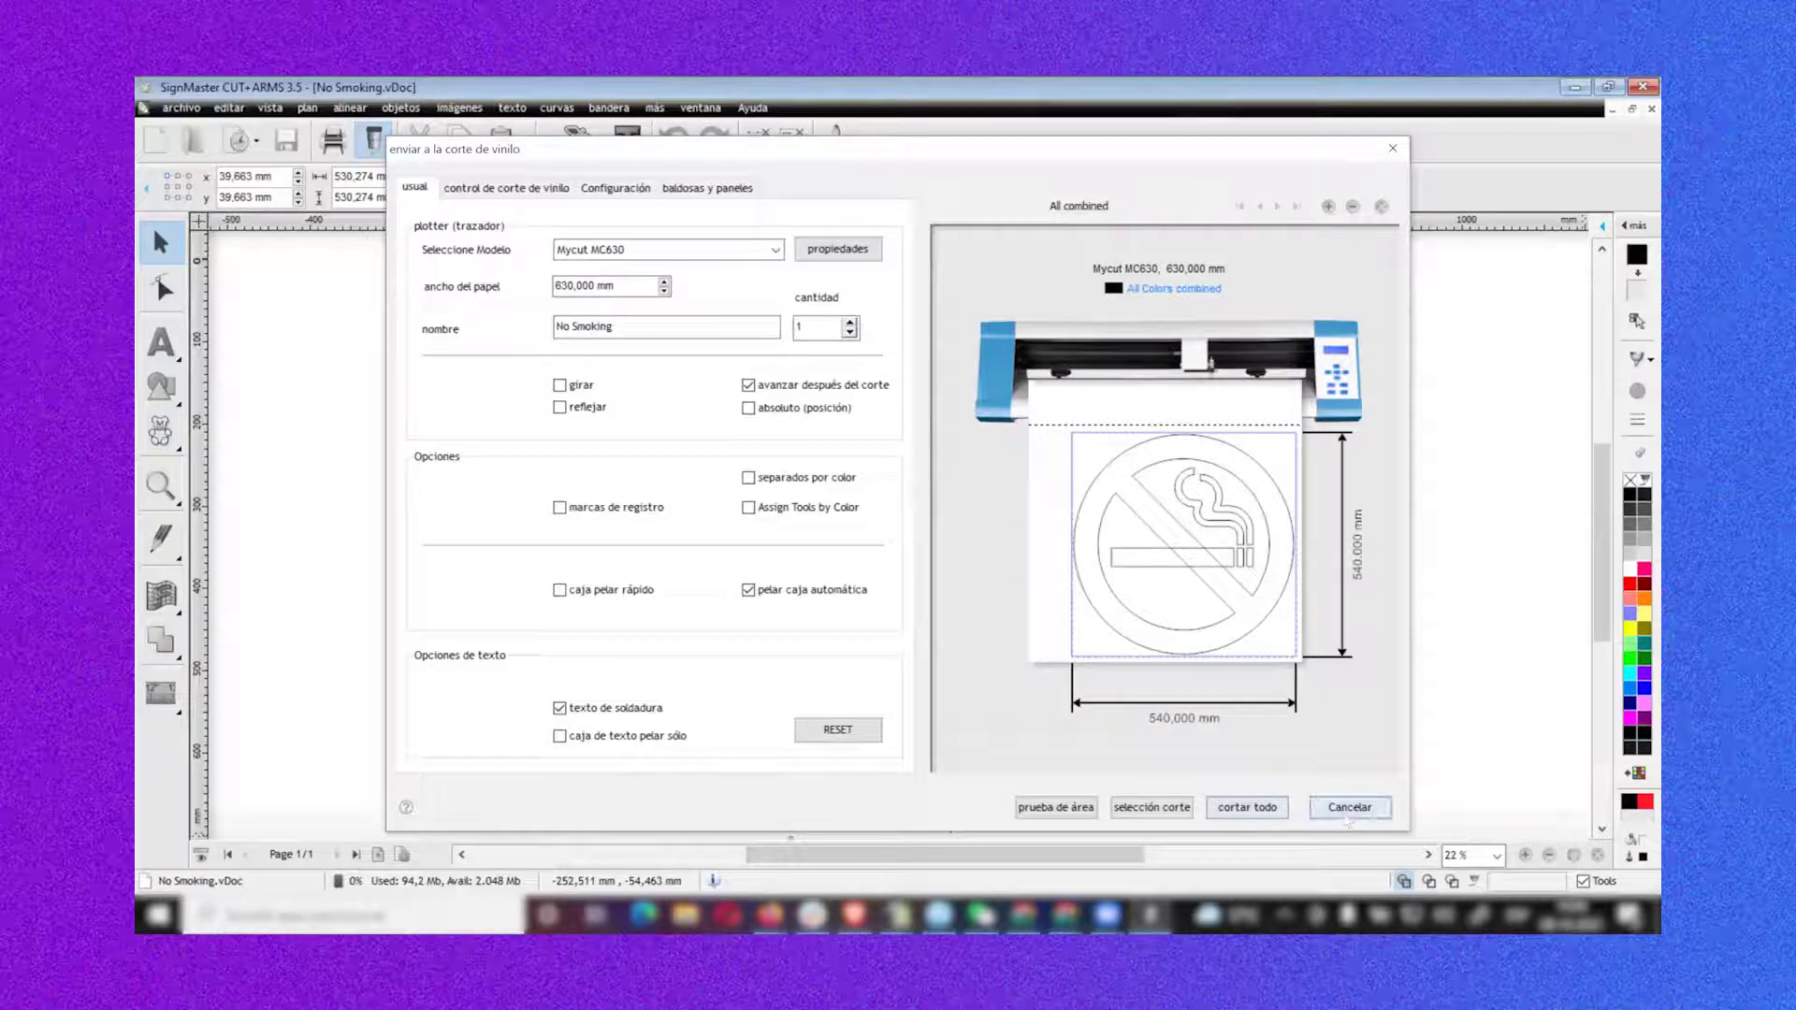
Close the send-to-cutter dialog and open the general clipart library
key("Escape")
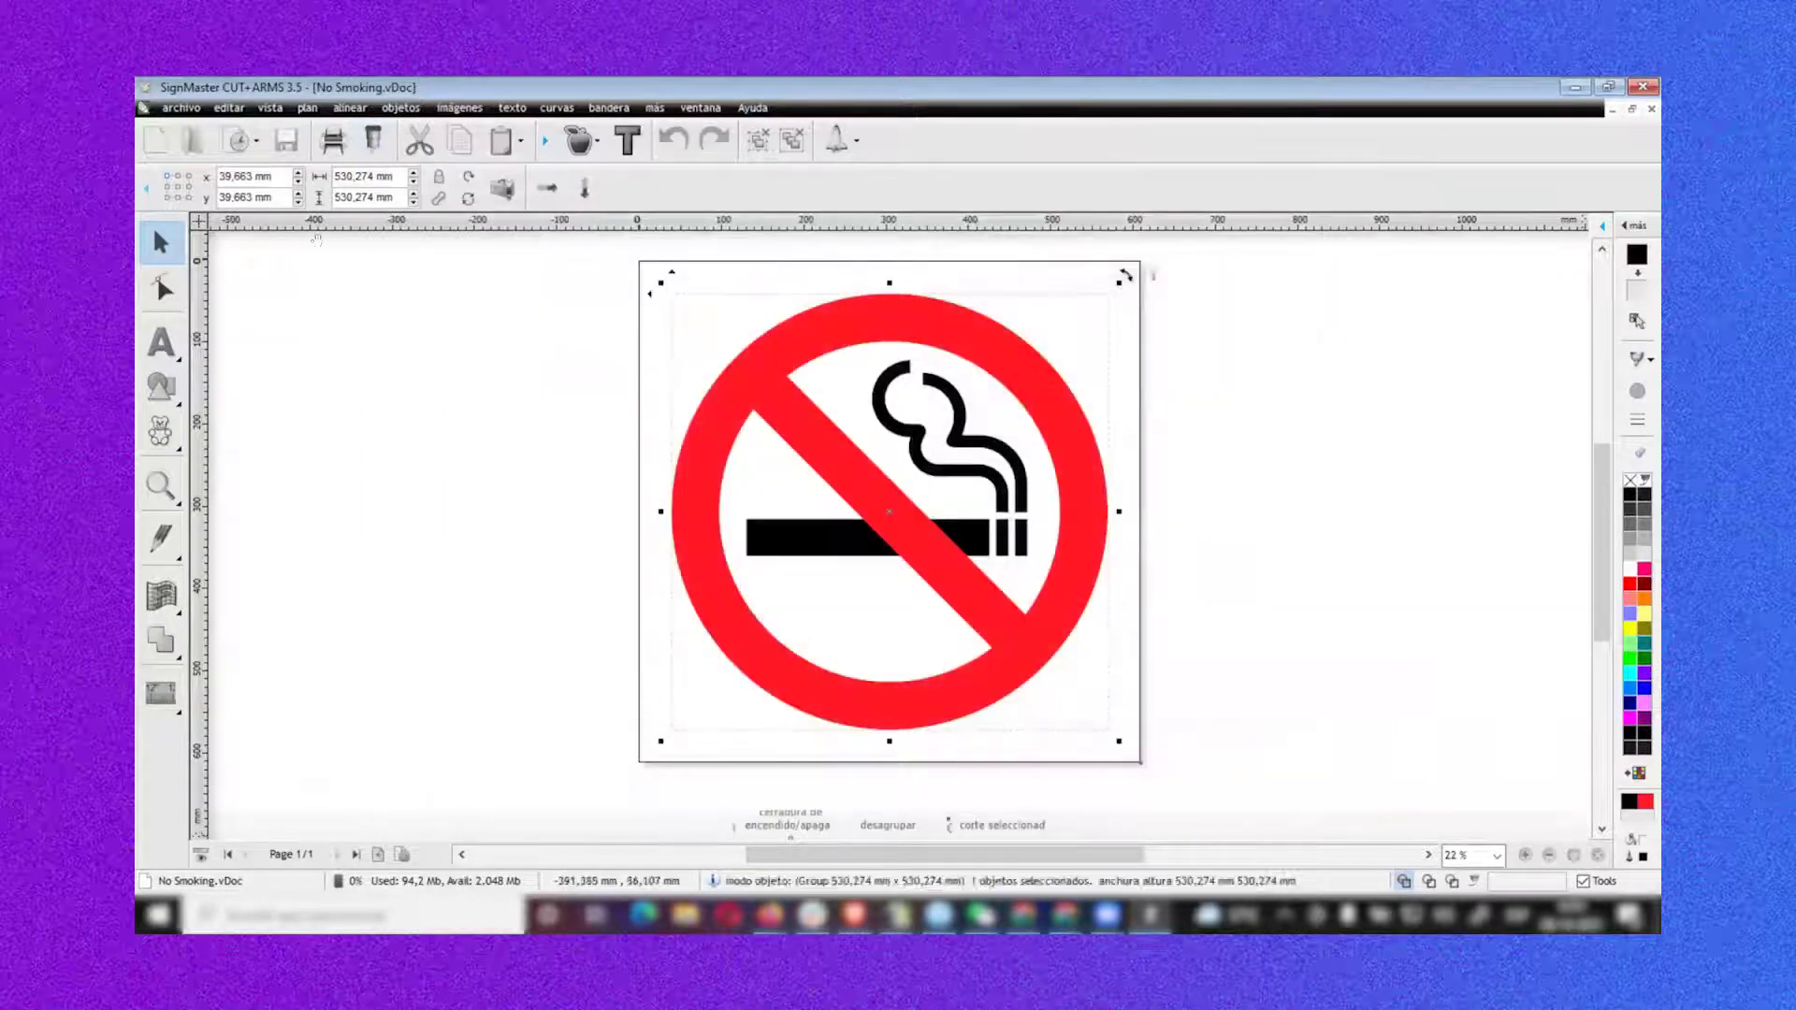
left_click(350, 108)
mouse_move(294, 111)
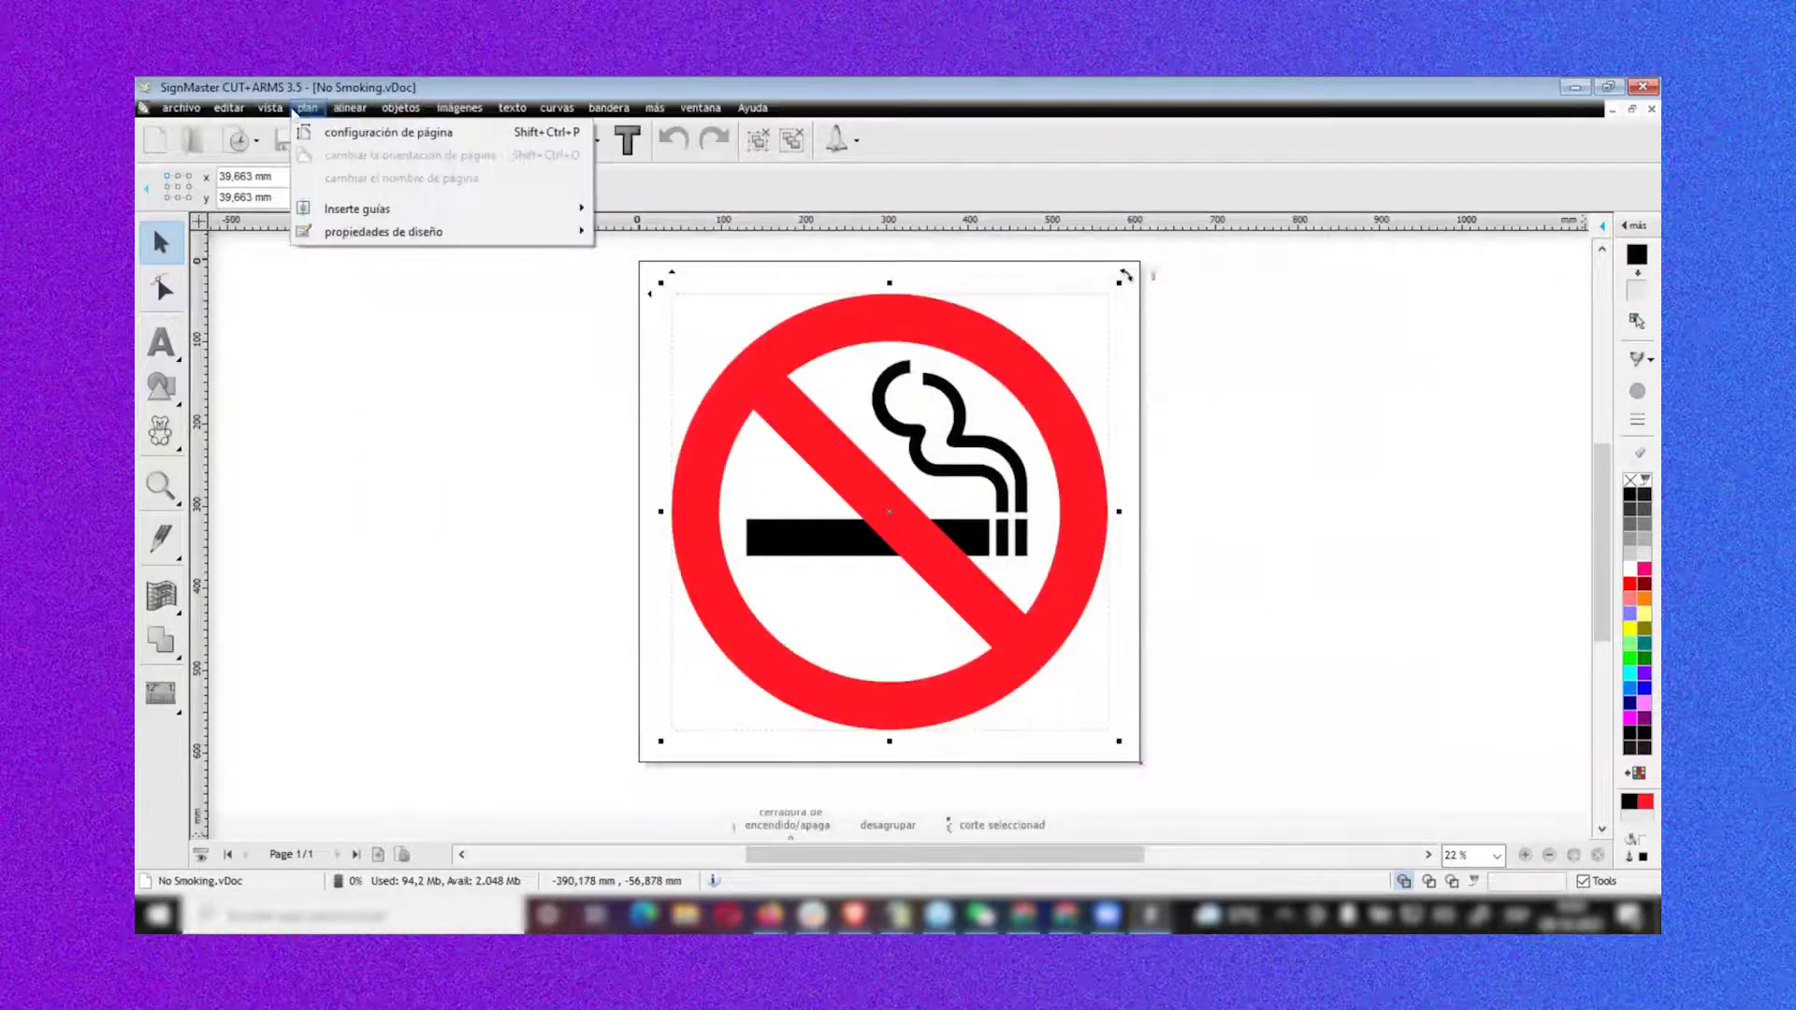
left_click(161, 430)
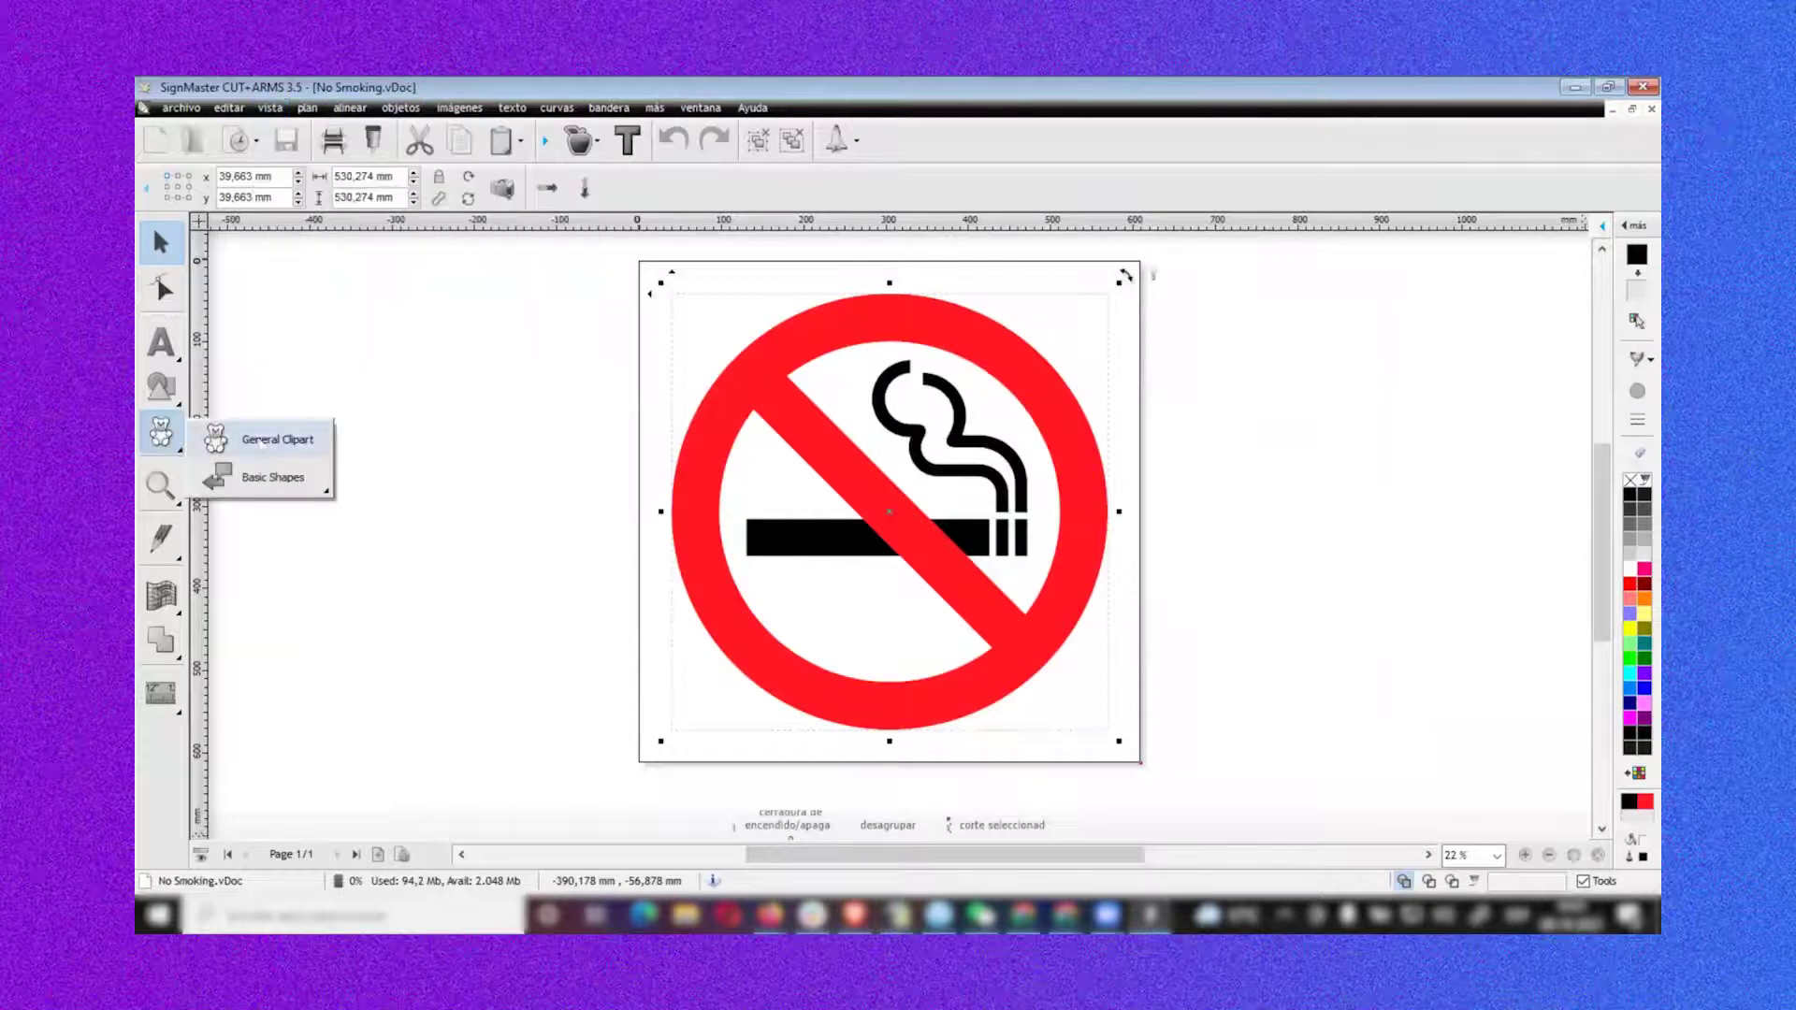
left_click(263, 442)
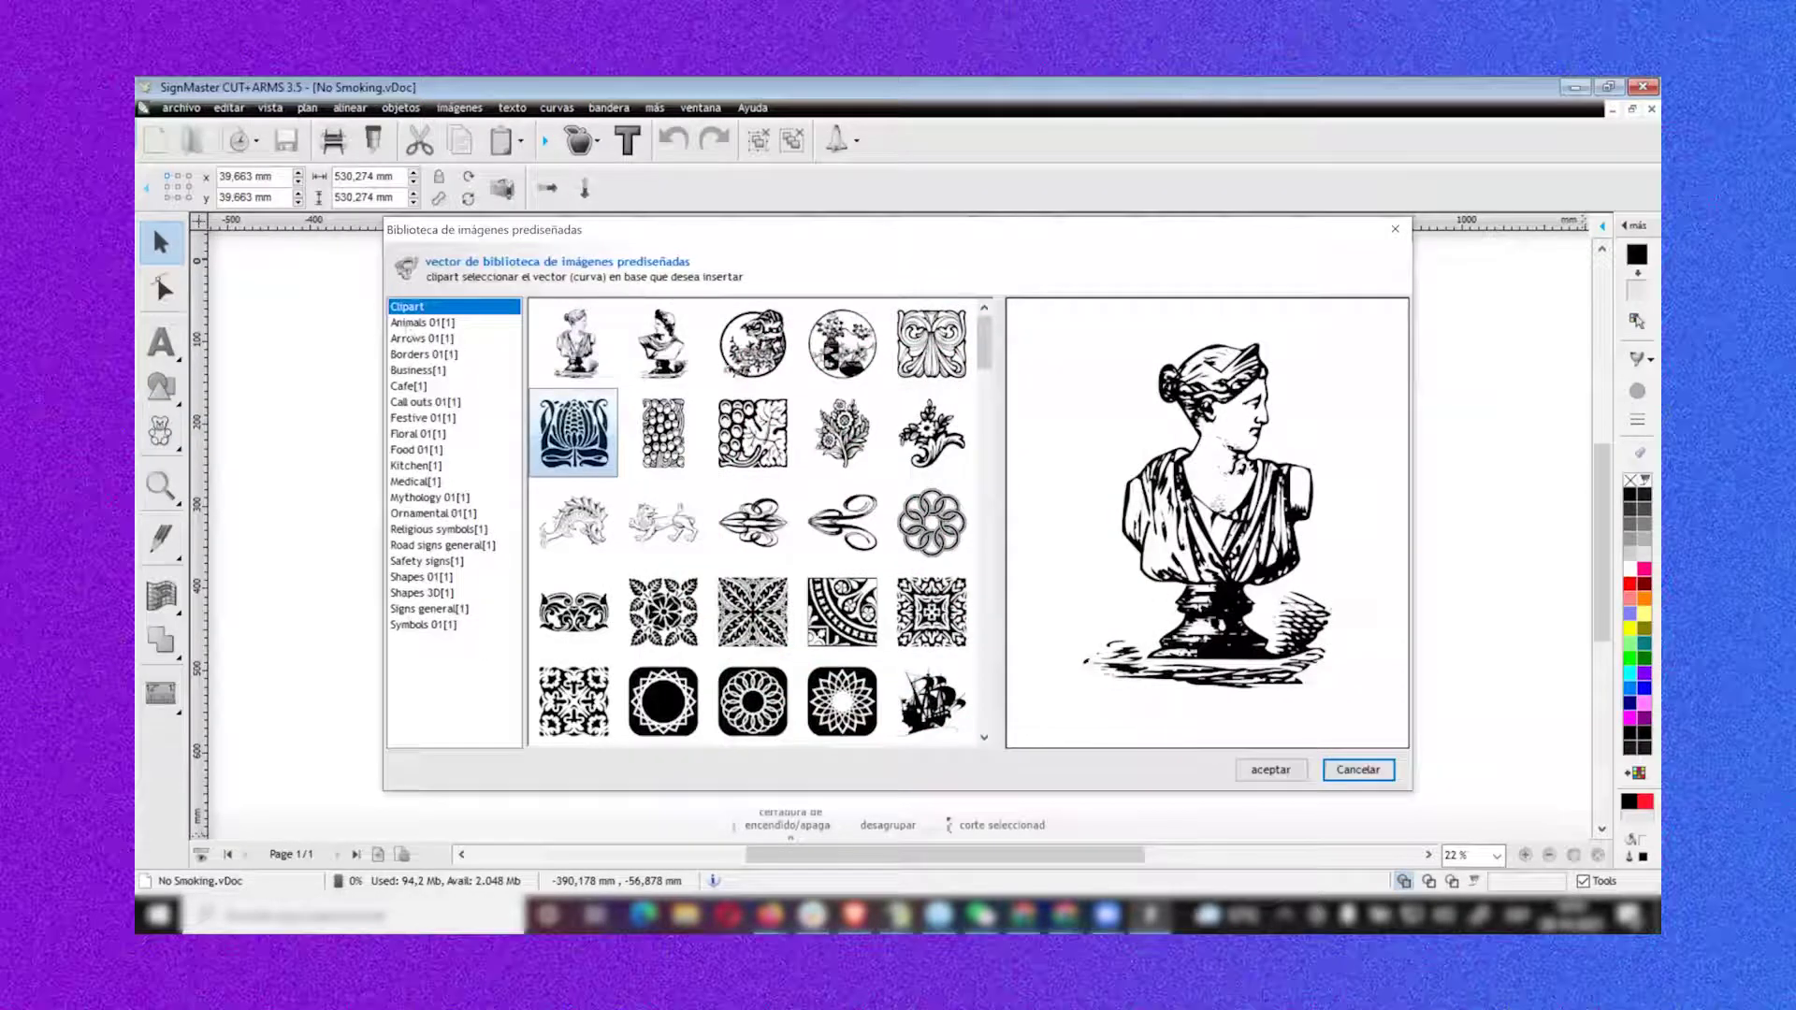
Browse clipart categories (Festive 01, Shapes 3D, Medical, Animals 01) and close the library
key("Down")
key("Down")
key("Down")
key("Down")
key("Down")
key("Down")
key("Down")
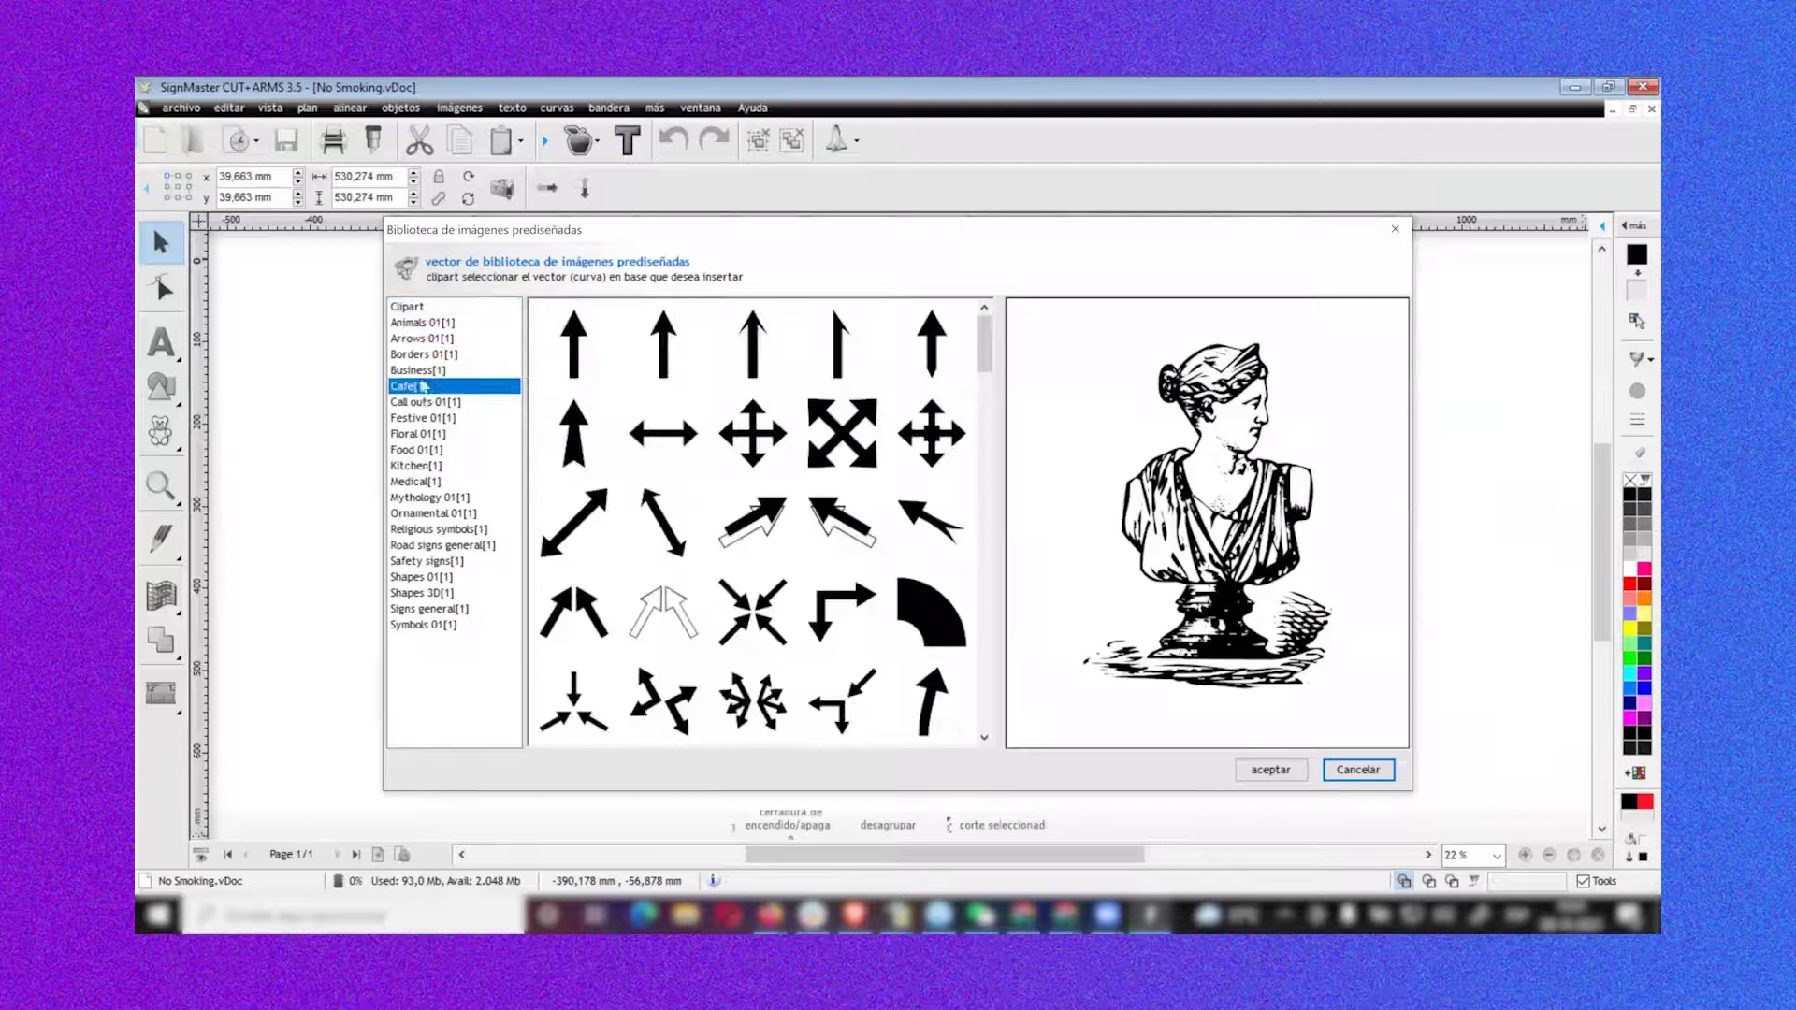
key("Down")
key("Down")
key("Down")
key("Down")
key("Down")
key("Down")
key("Down")
key("Down")
key("Down")
key("Down")
key("Down")
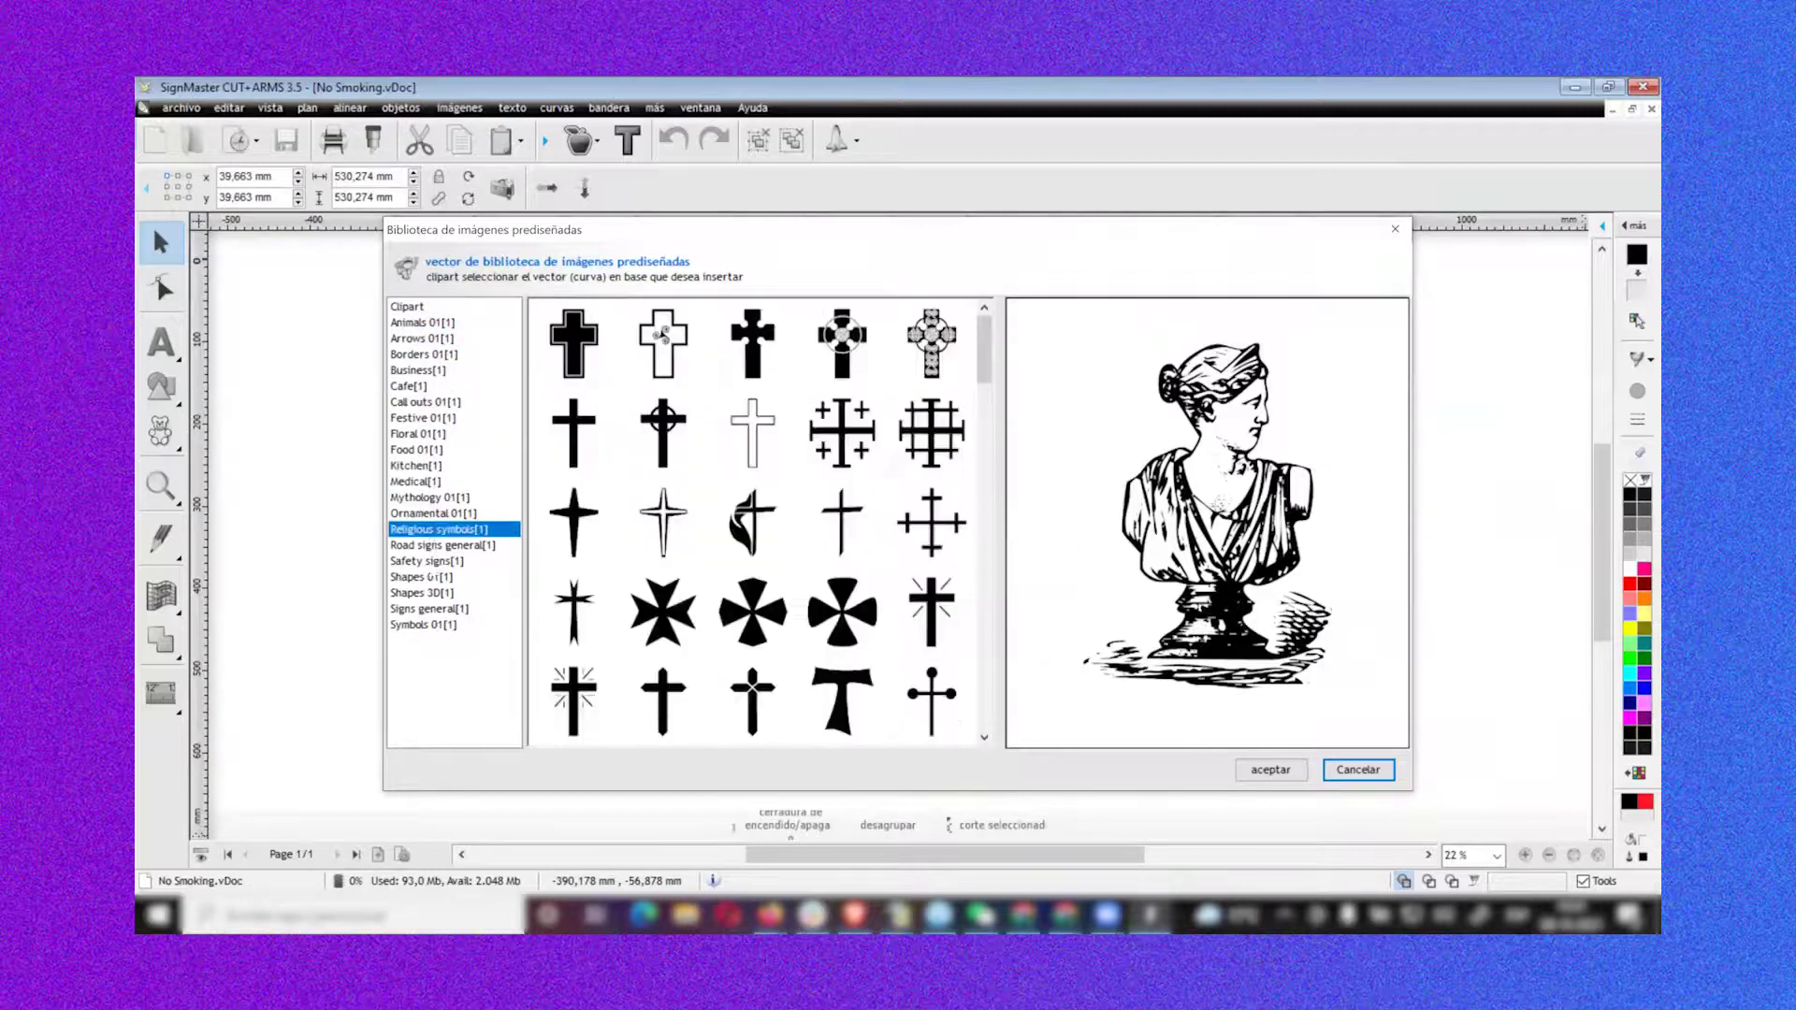
key("Down")
key("Down")
key("Up")
key("Up")
key("Up")
key("Up")
key("Up")
key("Up")
key("Up")
key("Up")
key("Up")
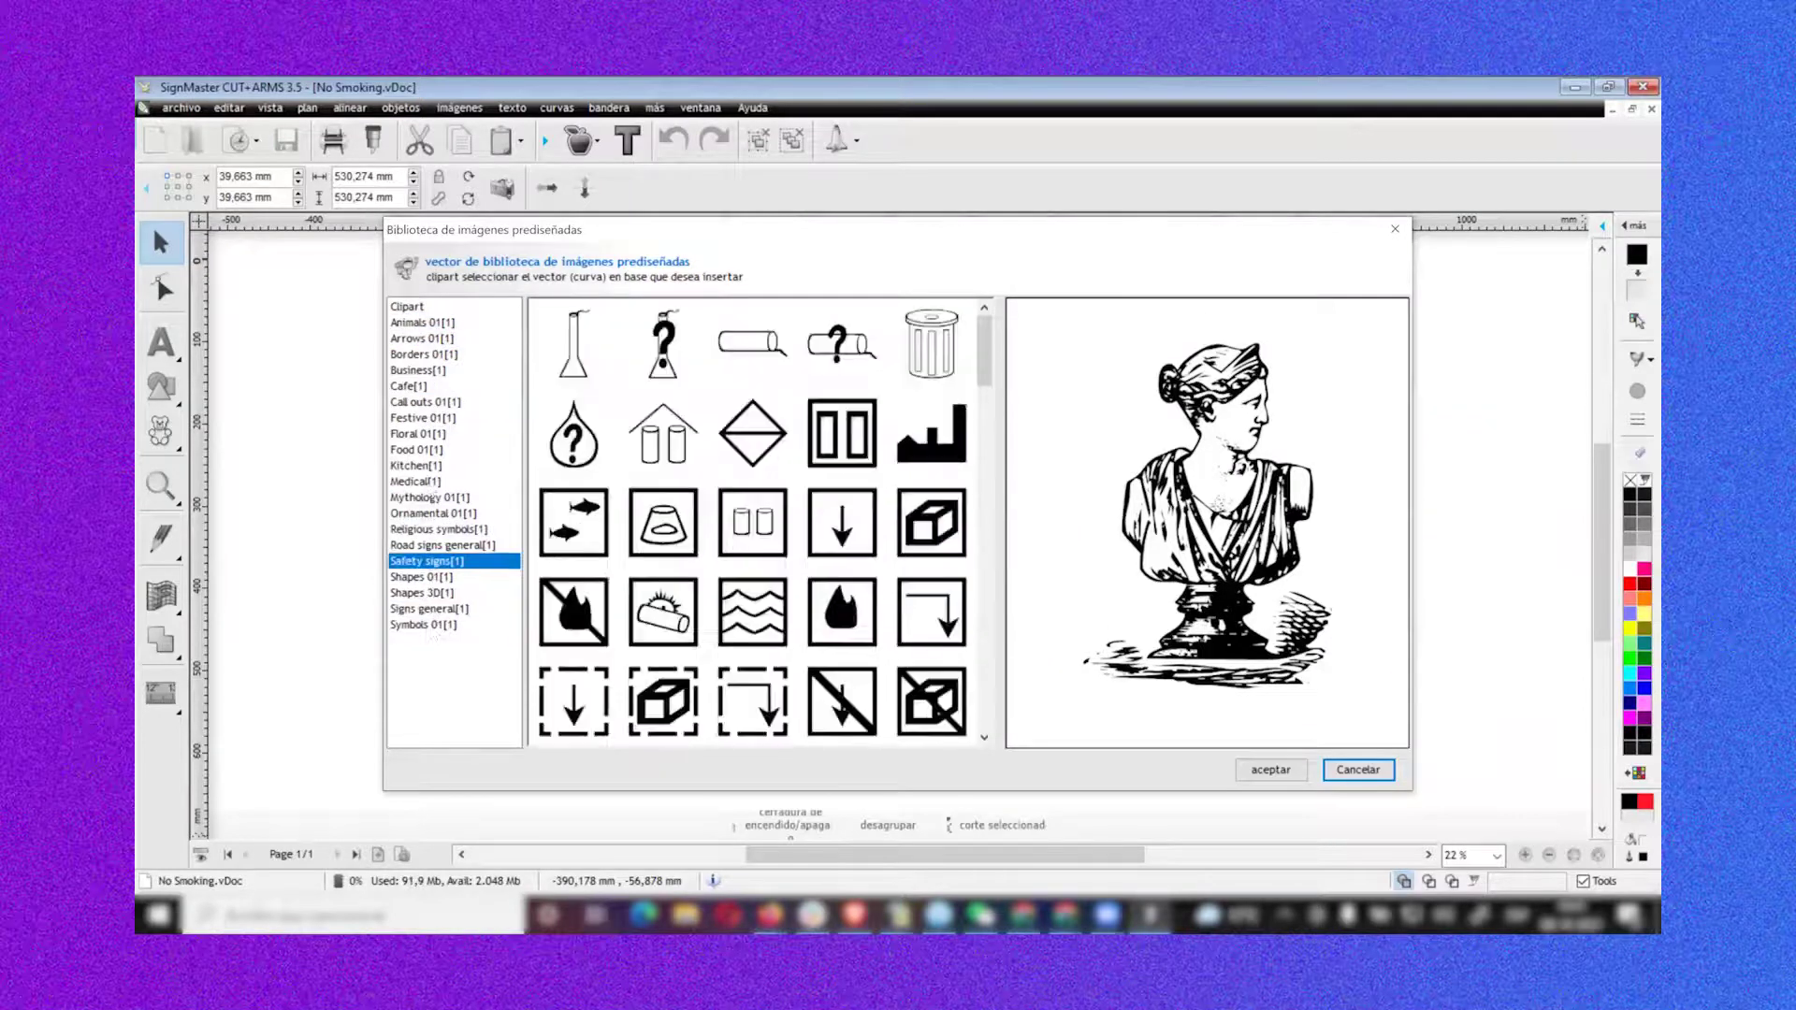
key("Up")
key("Up")
key("Up")
key("Up")
key("Up")
key("Up")
key("Up")
key("Up")
key("Up")
key("Up")
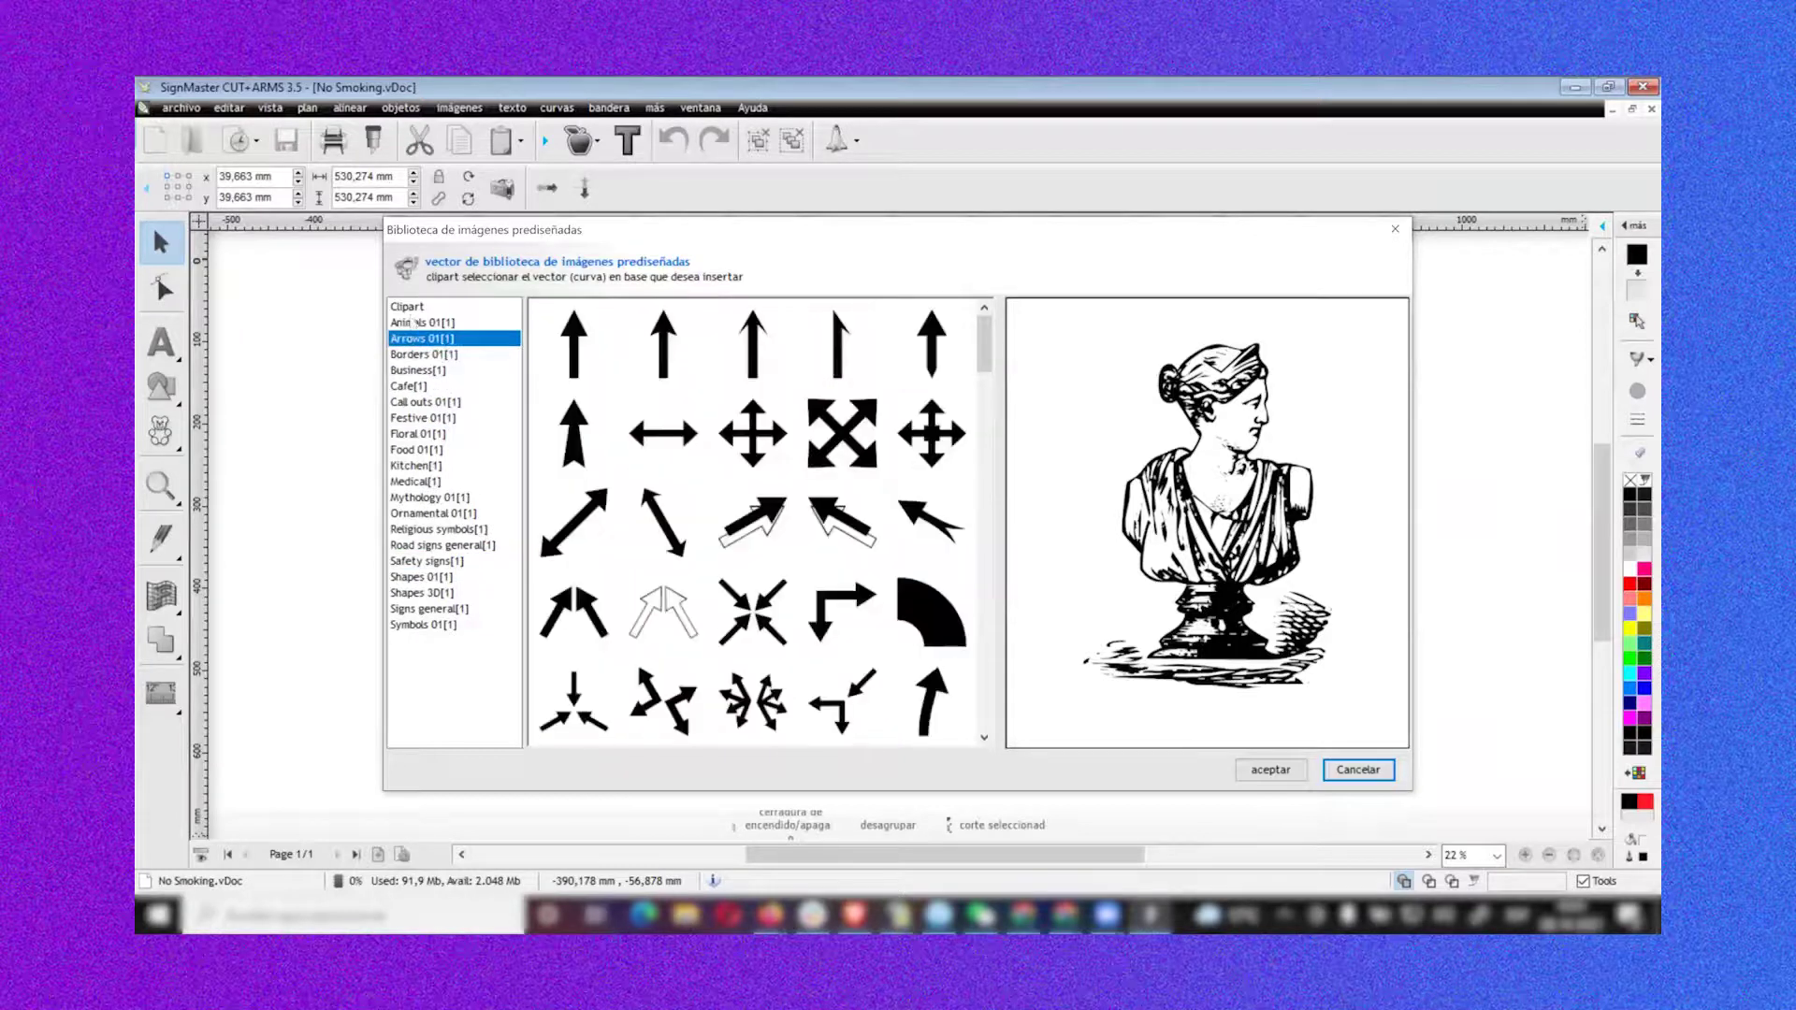
key("Up")
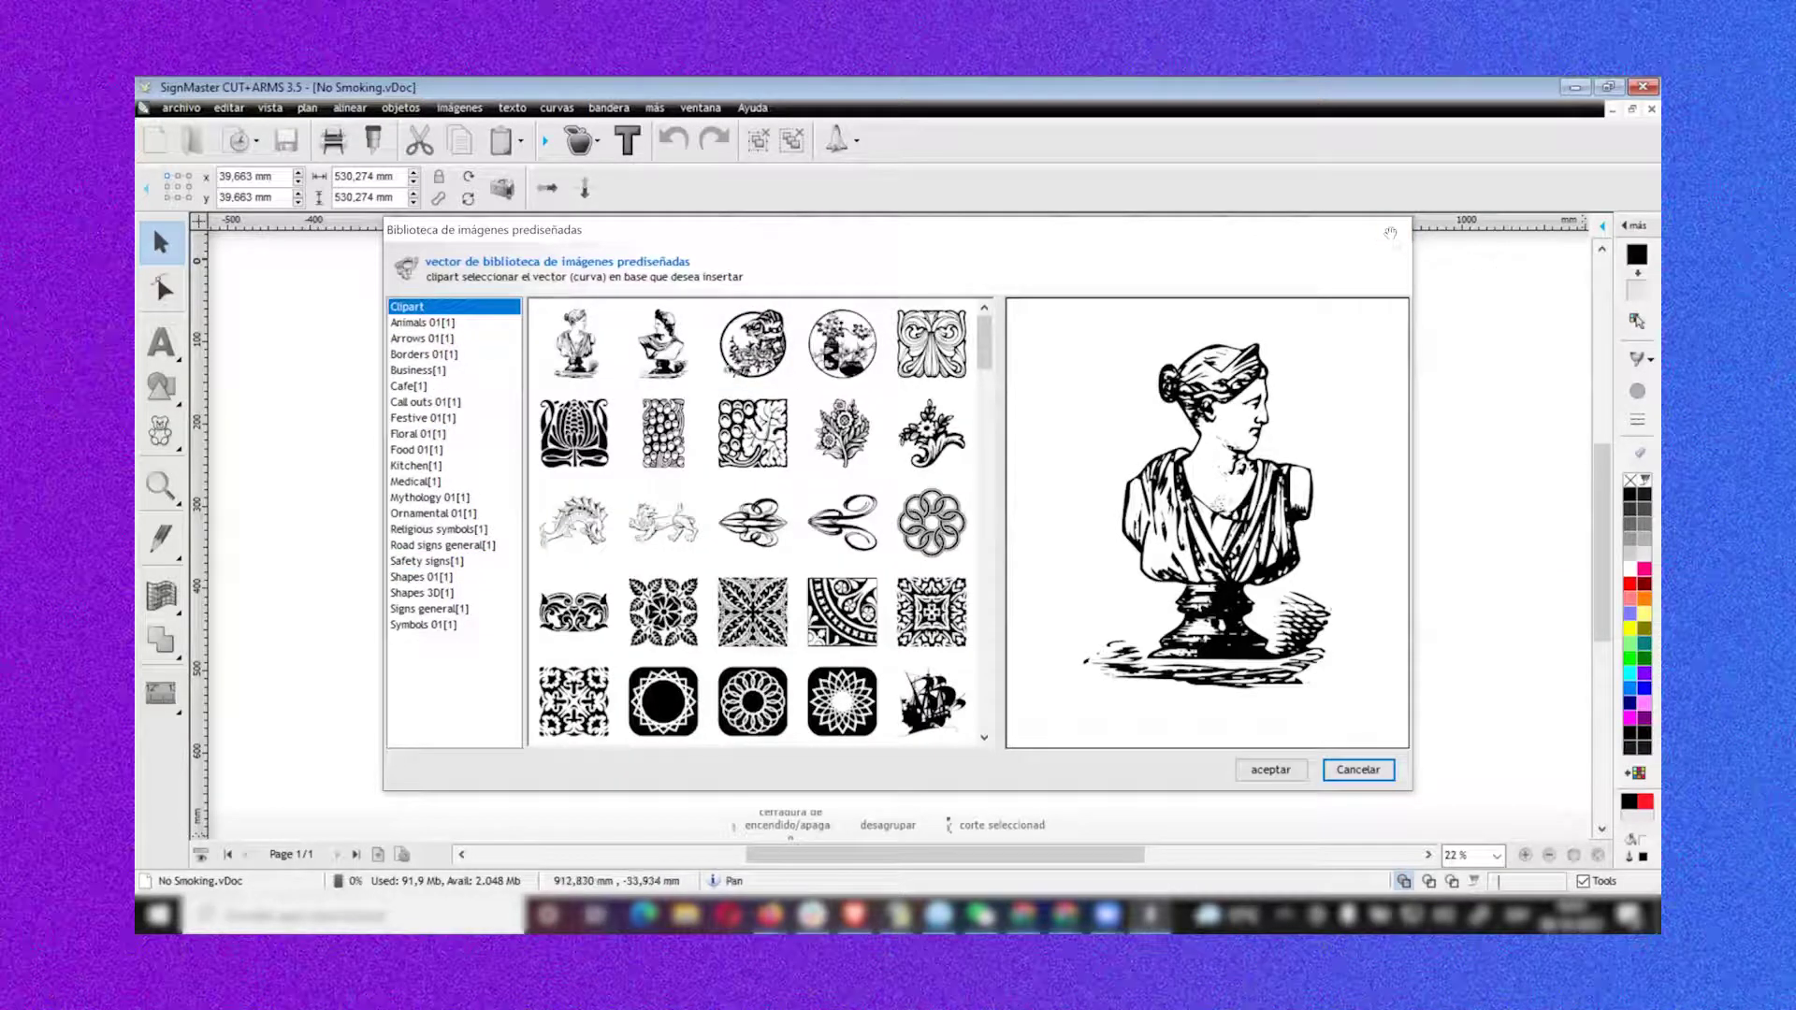
key("Escape")
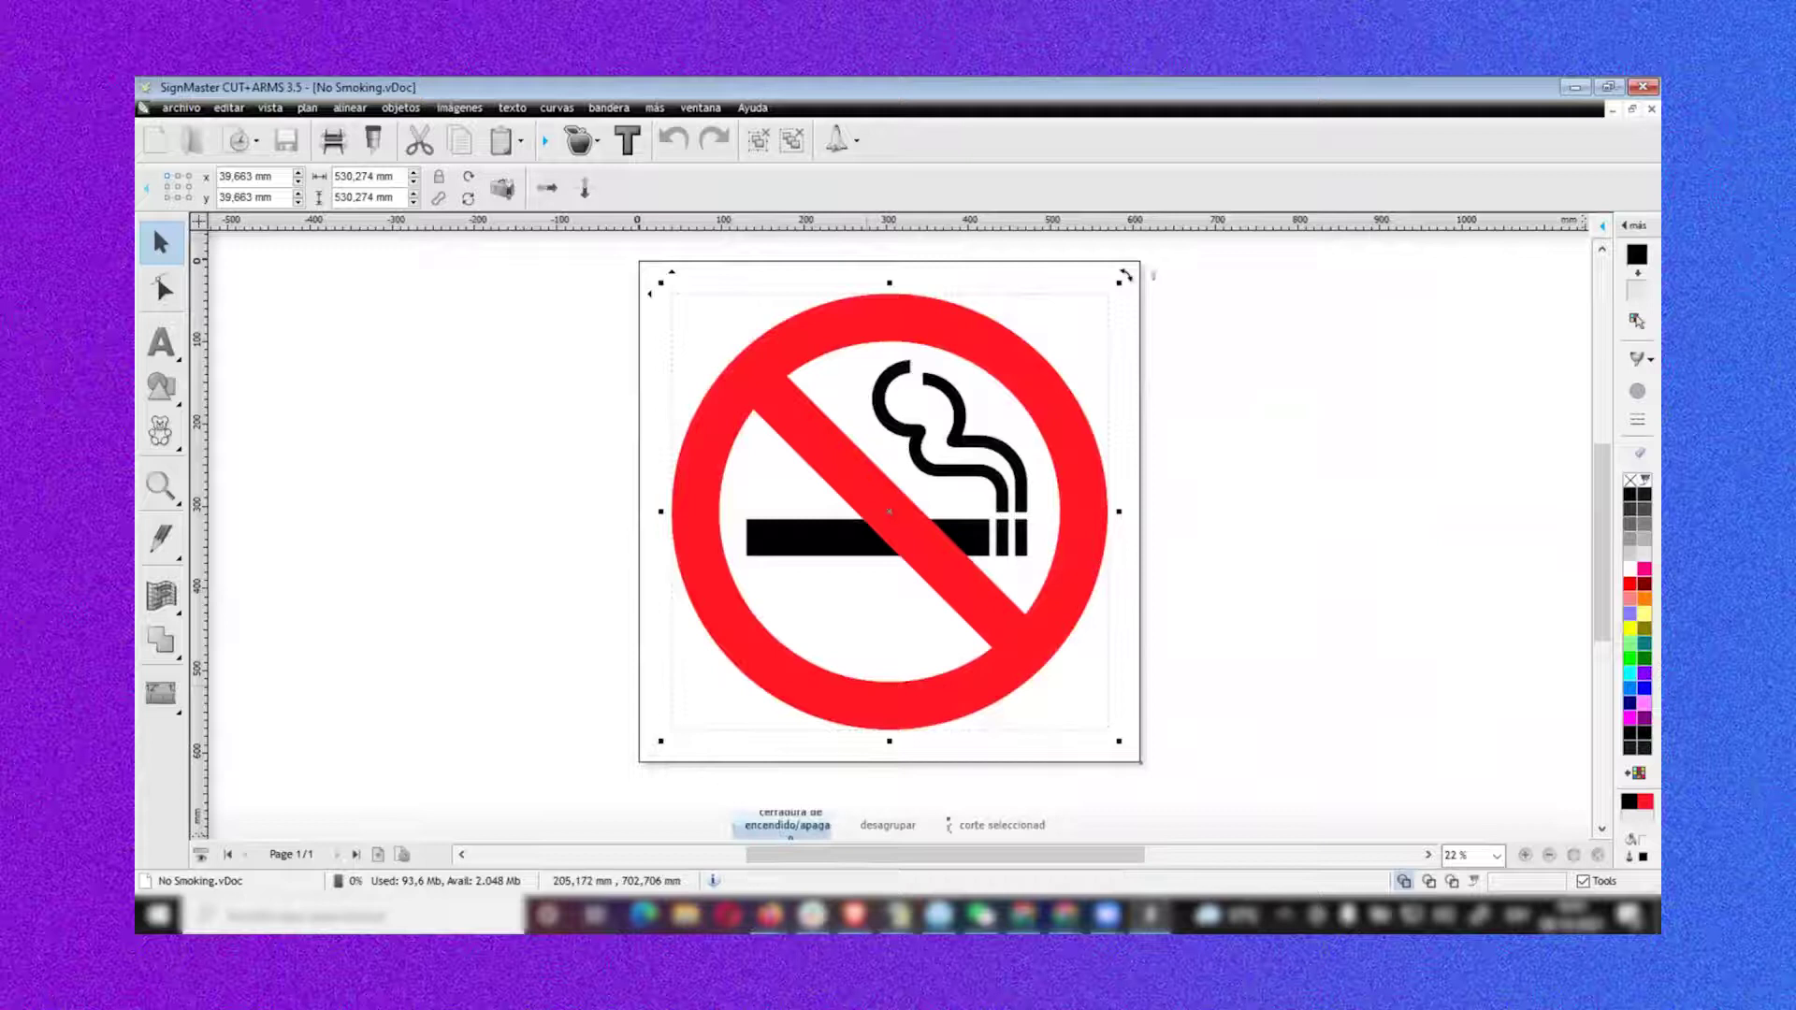
In the browser, replace the 'programa para ploter de corte' search with 'mario bros'
mouse_move(769, 915)
left_click(935, 832)
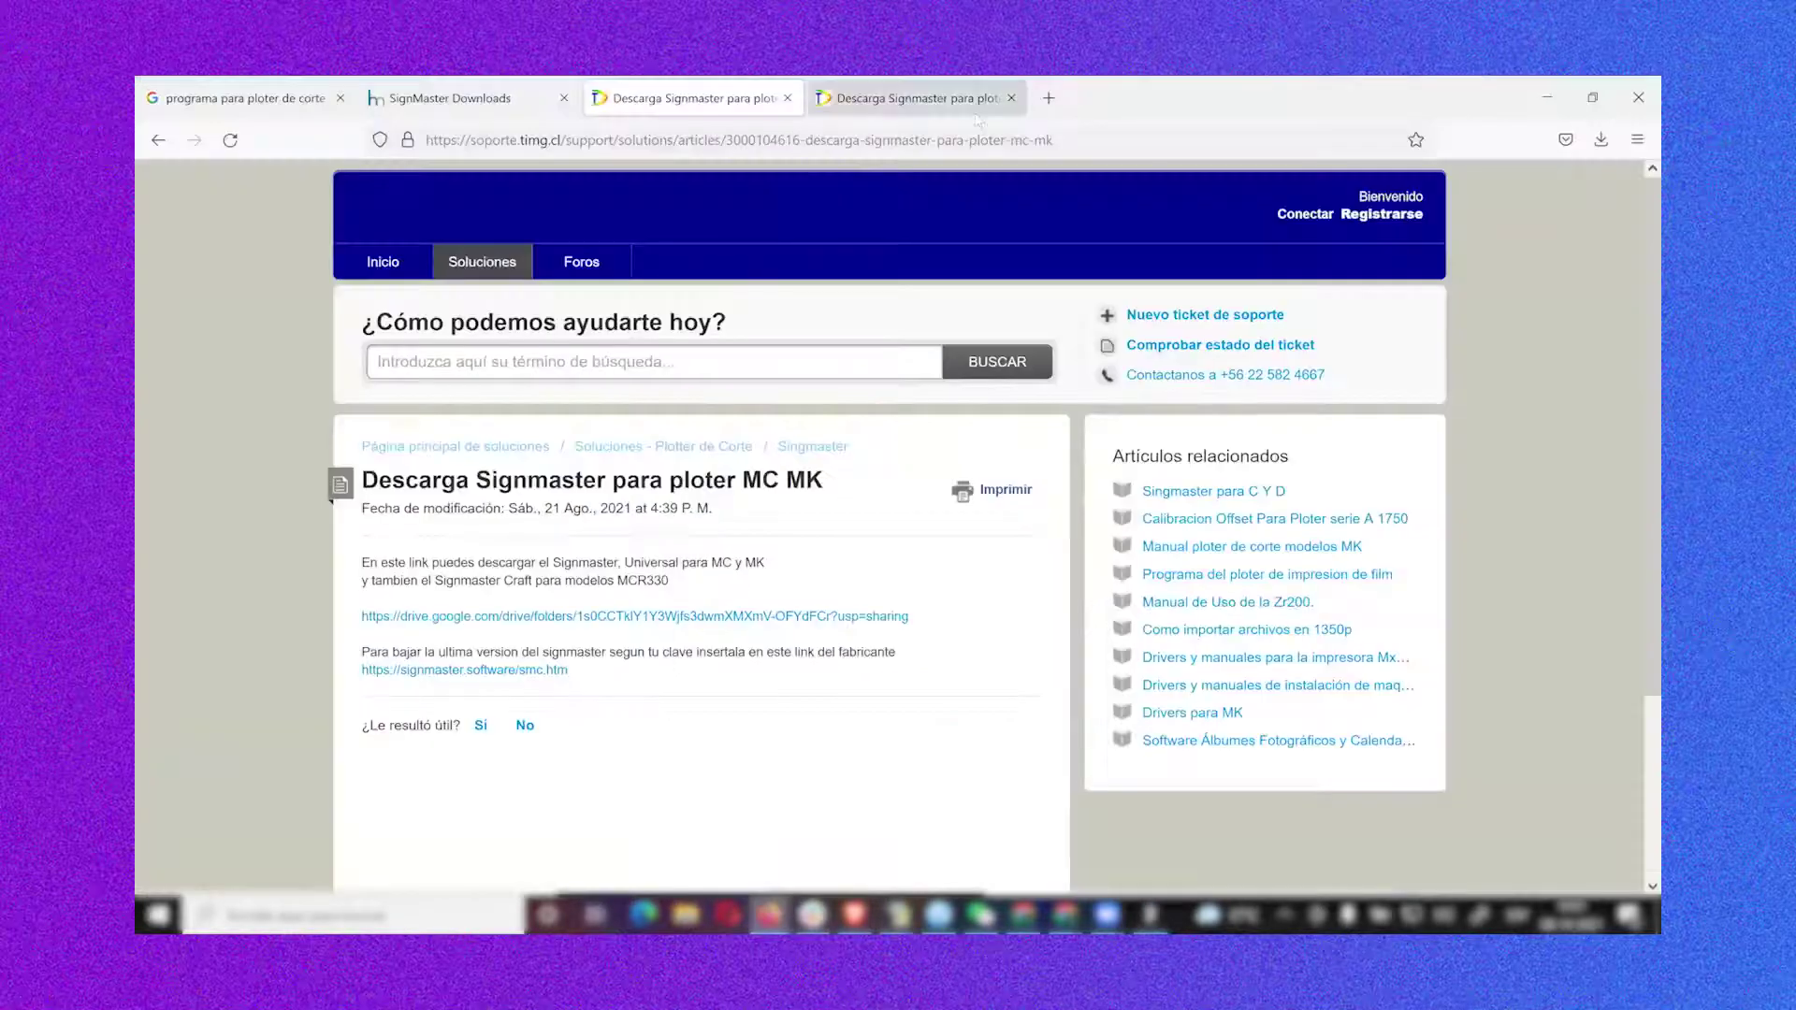
left_click(239, 97)
left_click_drag(561, 209, 497, 207)
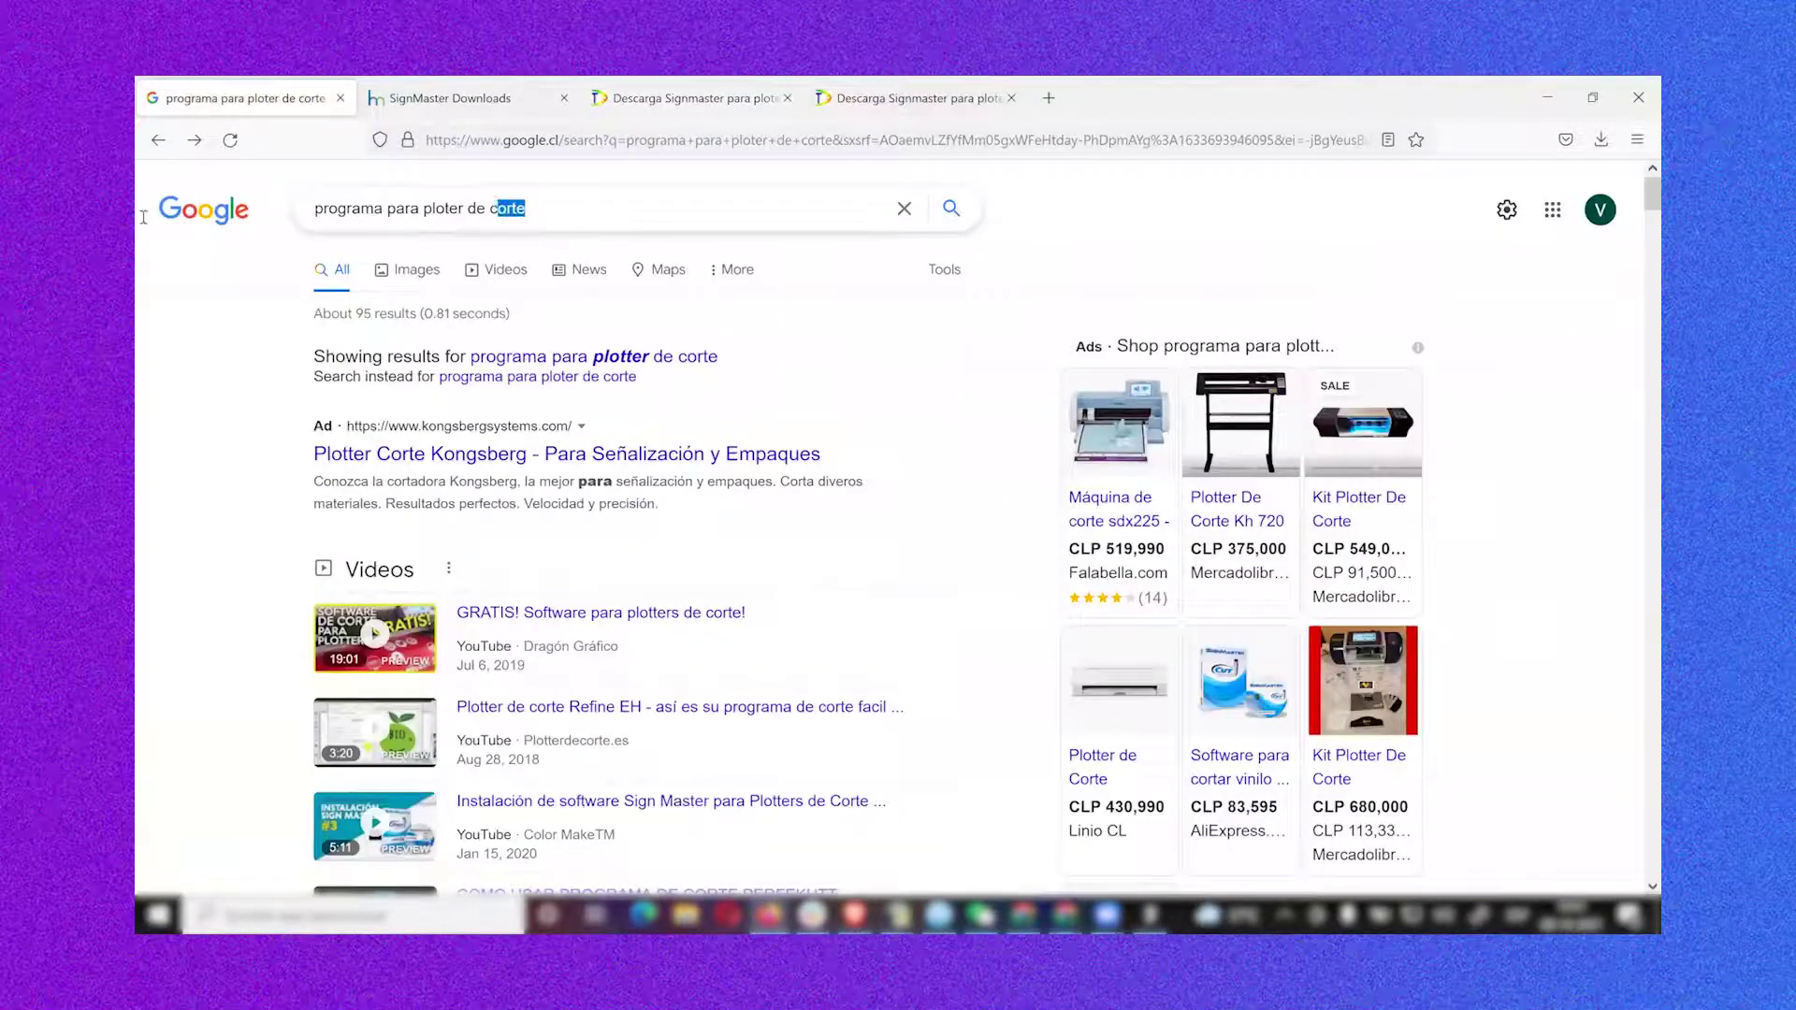
left_click_drag(143, 217, 143, 217)
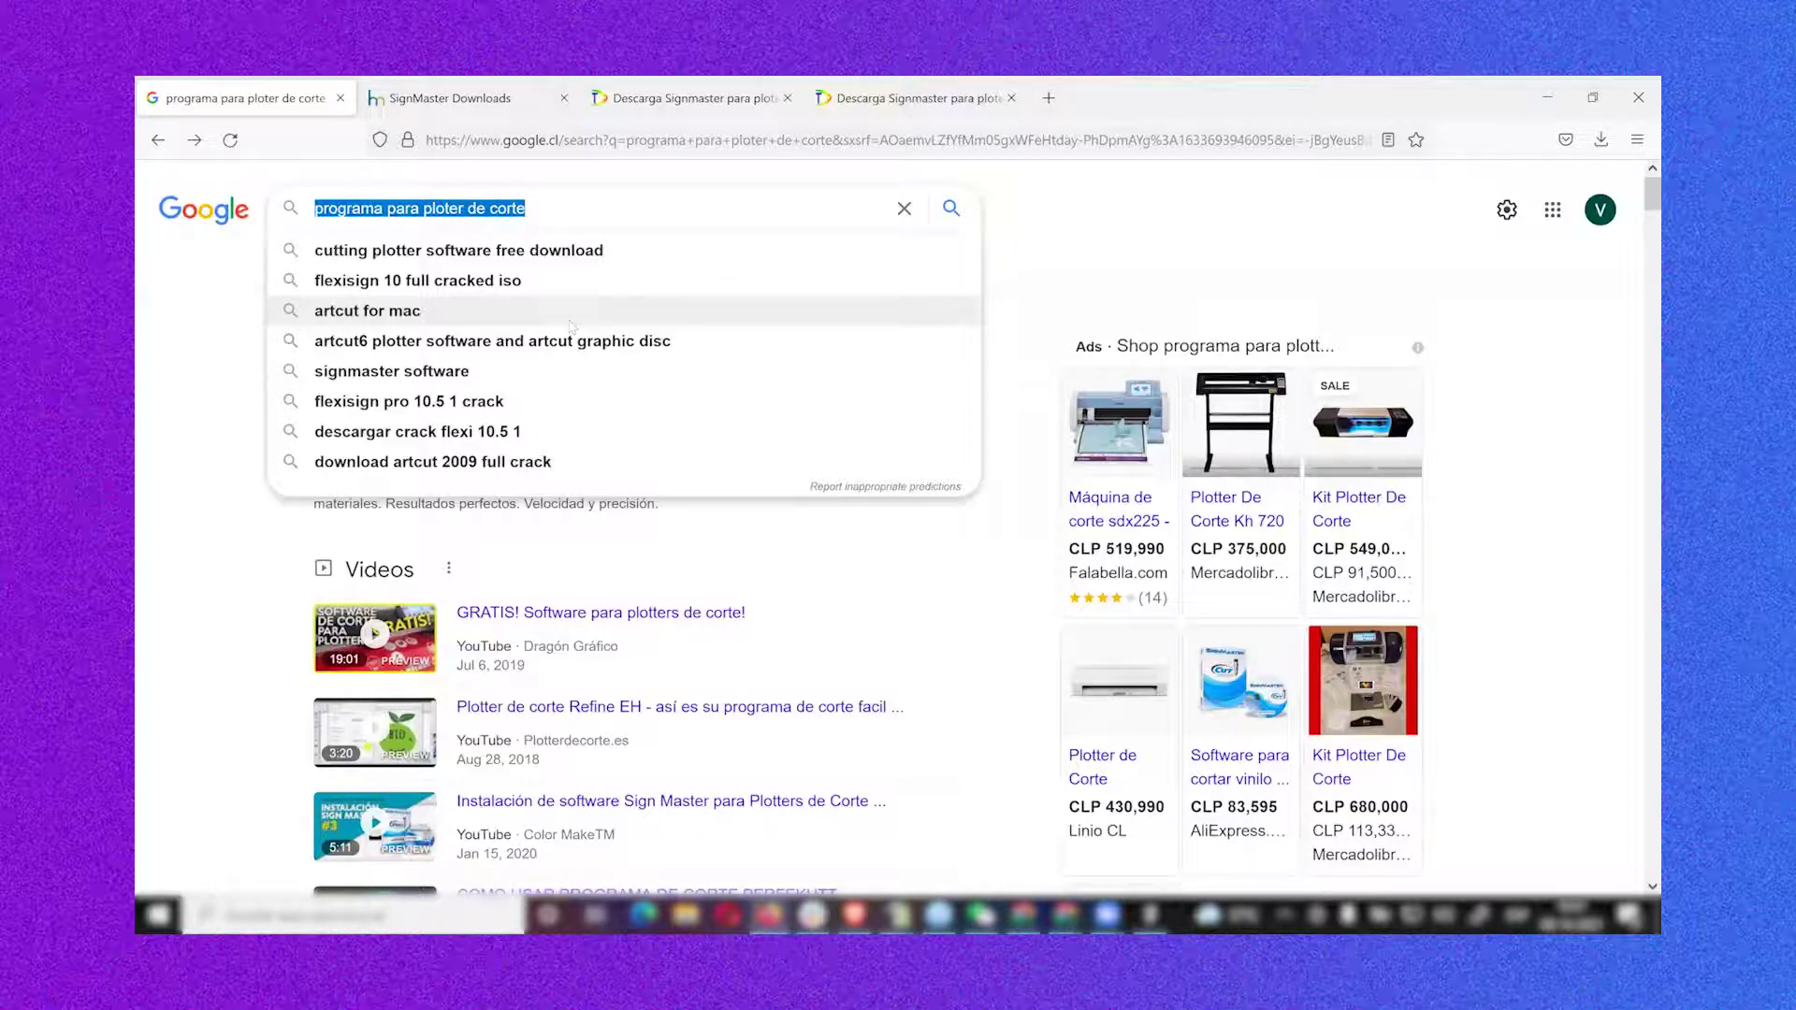
type("mario bros")
key("Return")
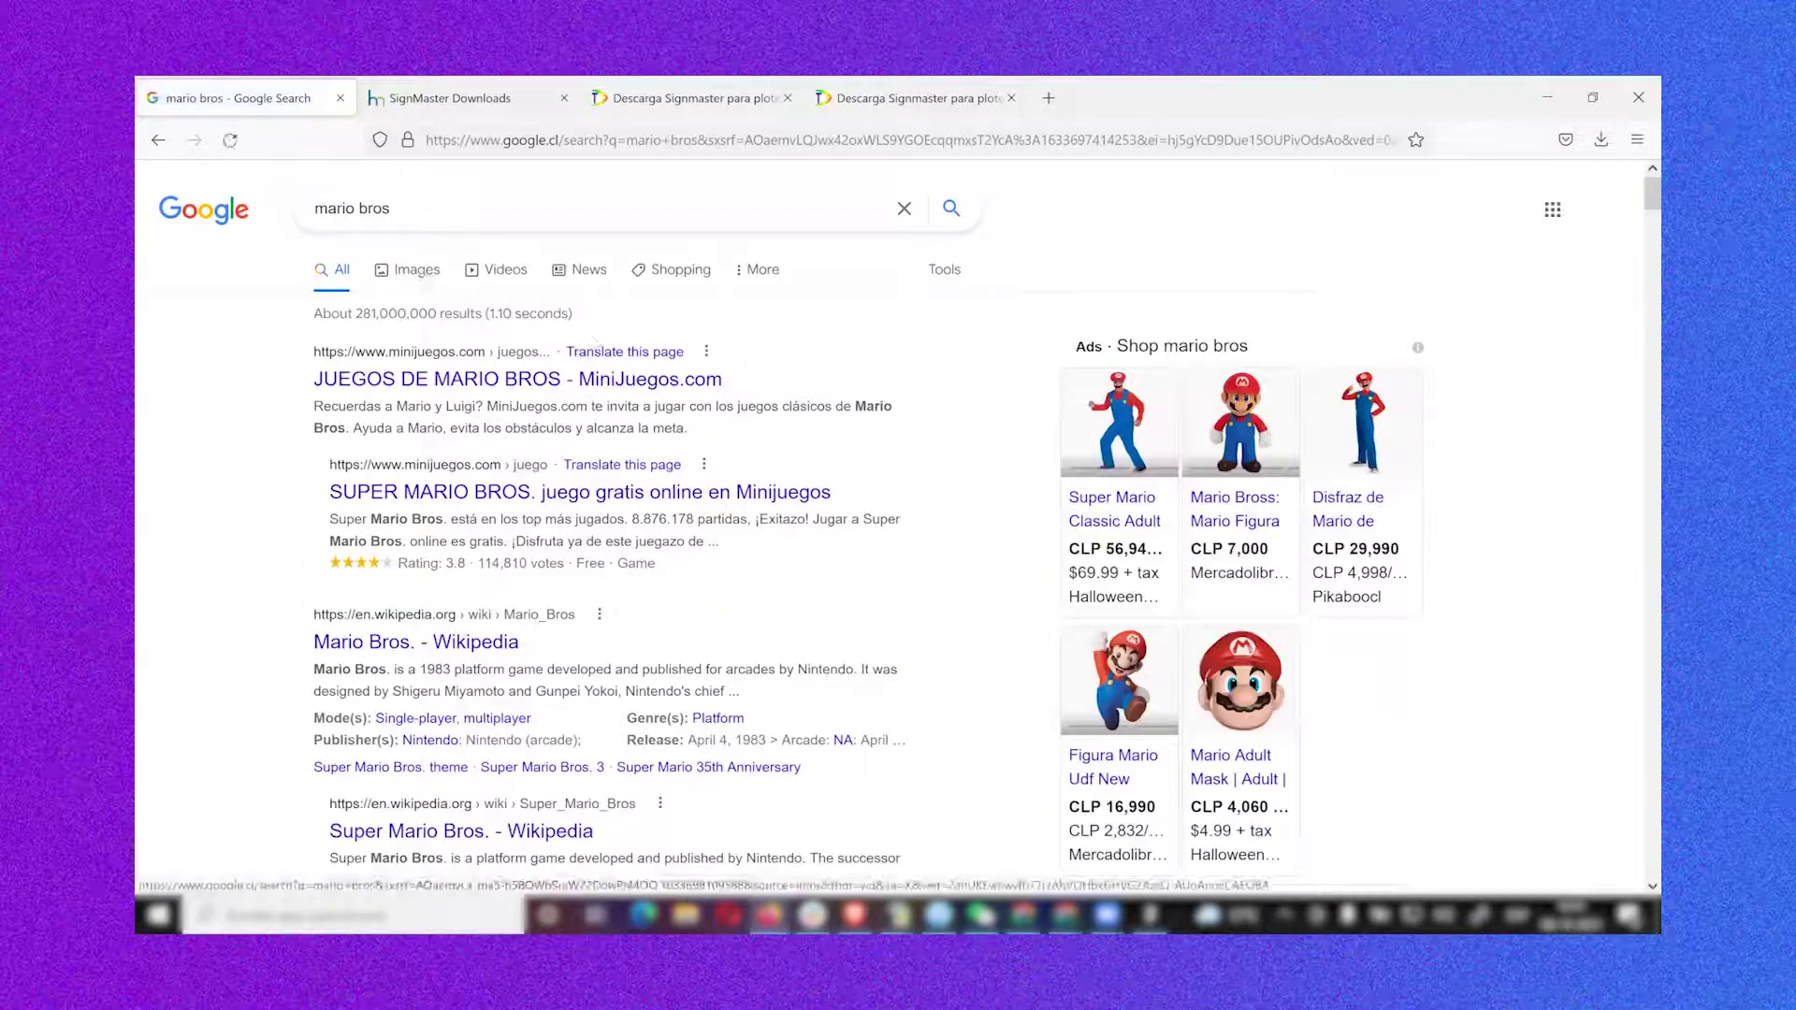
Browse mario bros image results and preview the as.com New Super Mario Bros U Deluxe picture
left_click(409, 271)
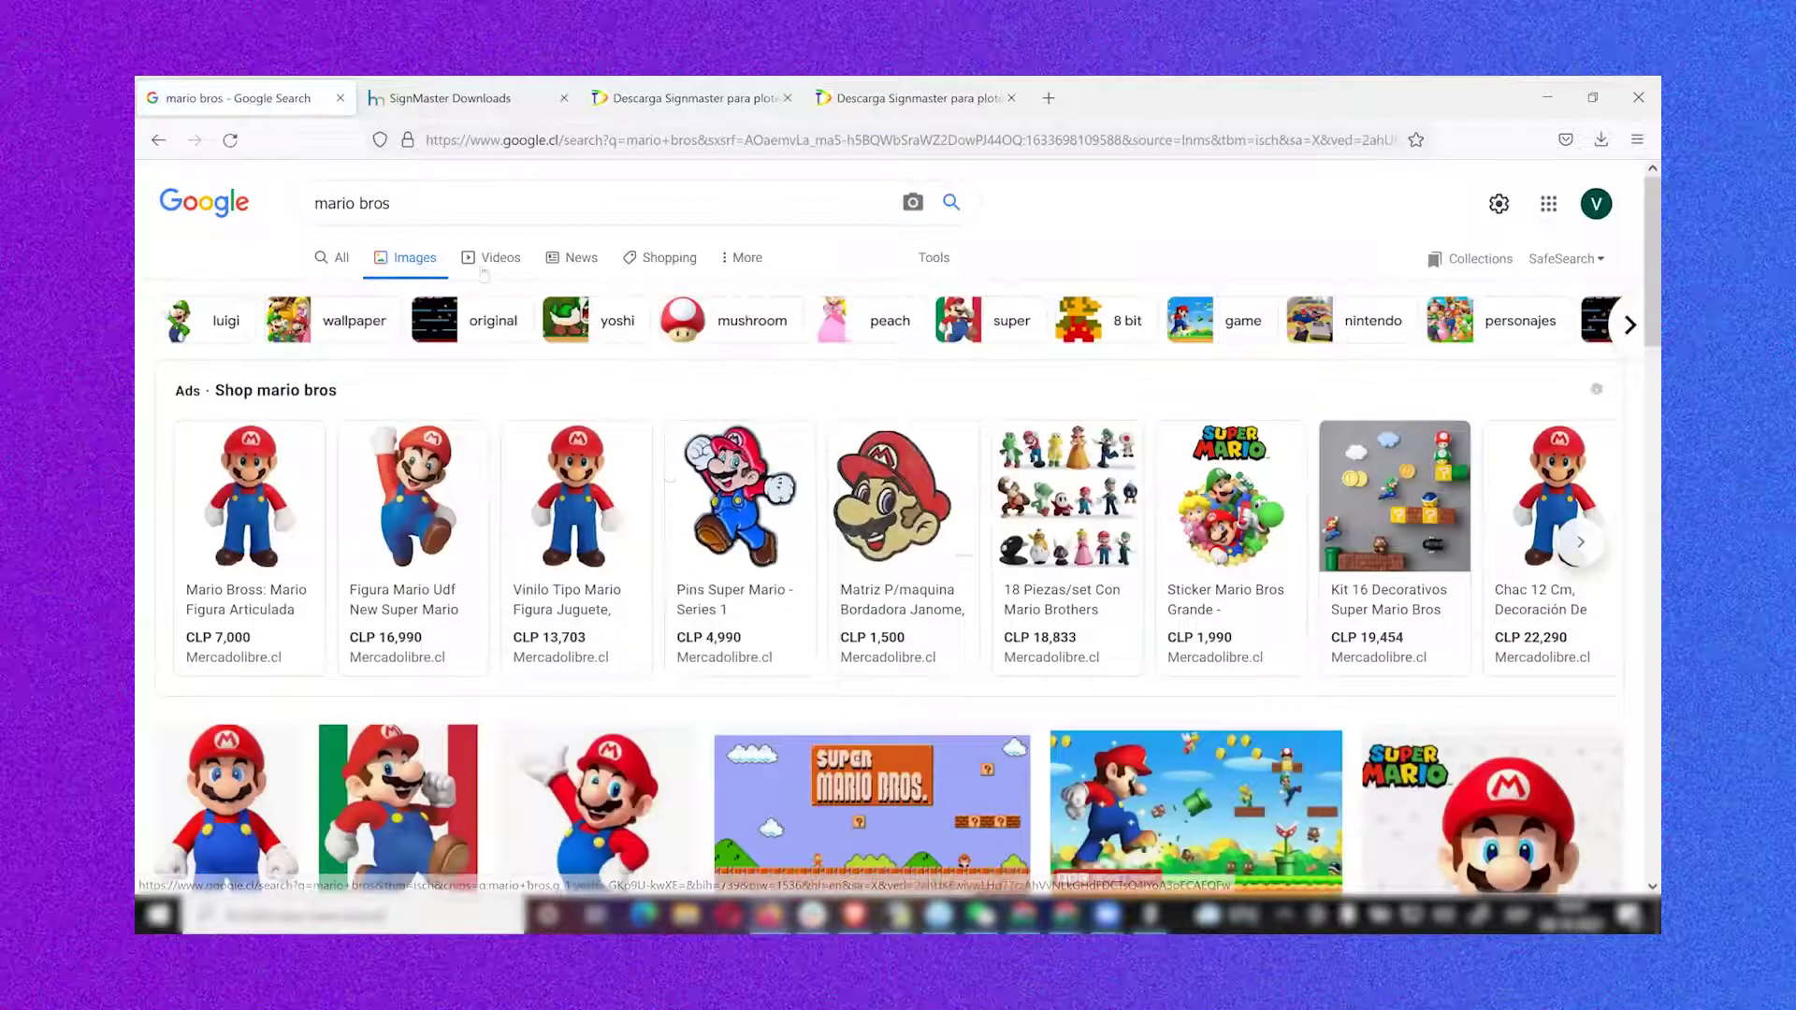
scroll(558, 399, "down", 3)
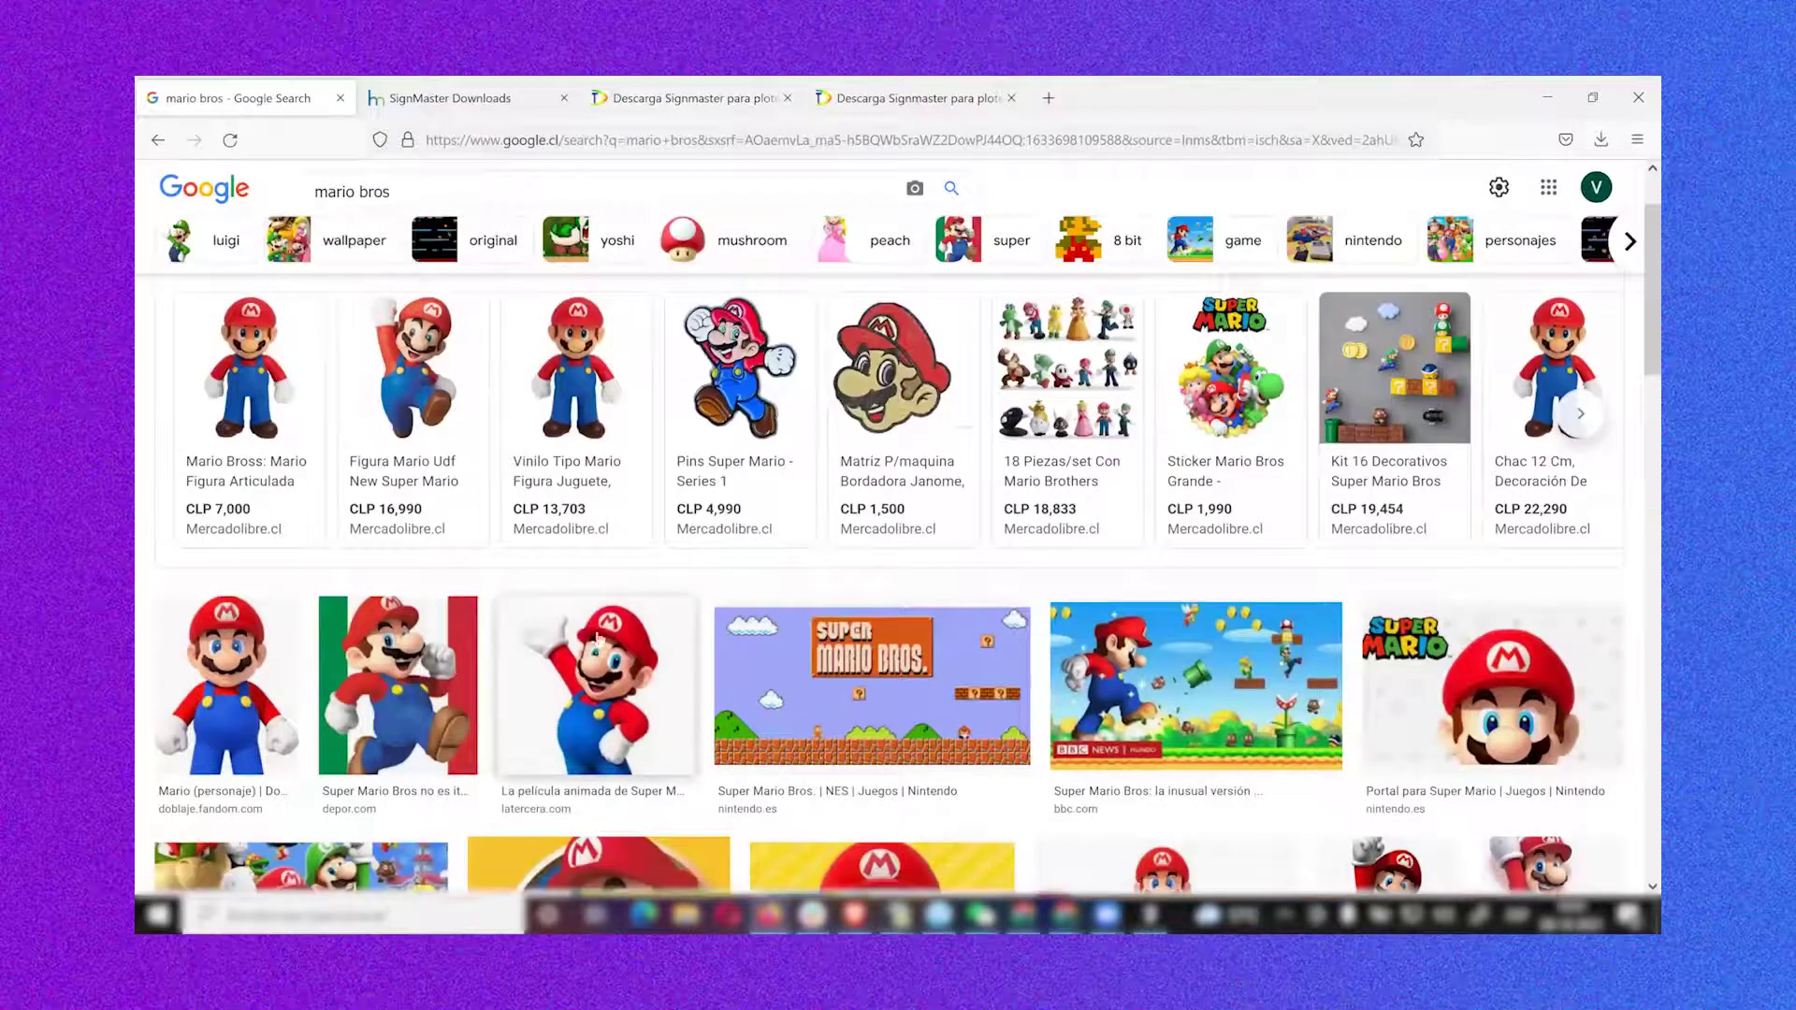
scroll(888, 561, "down", 3)
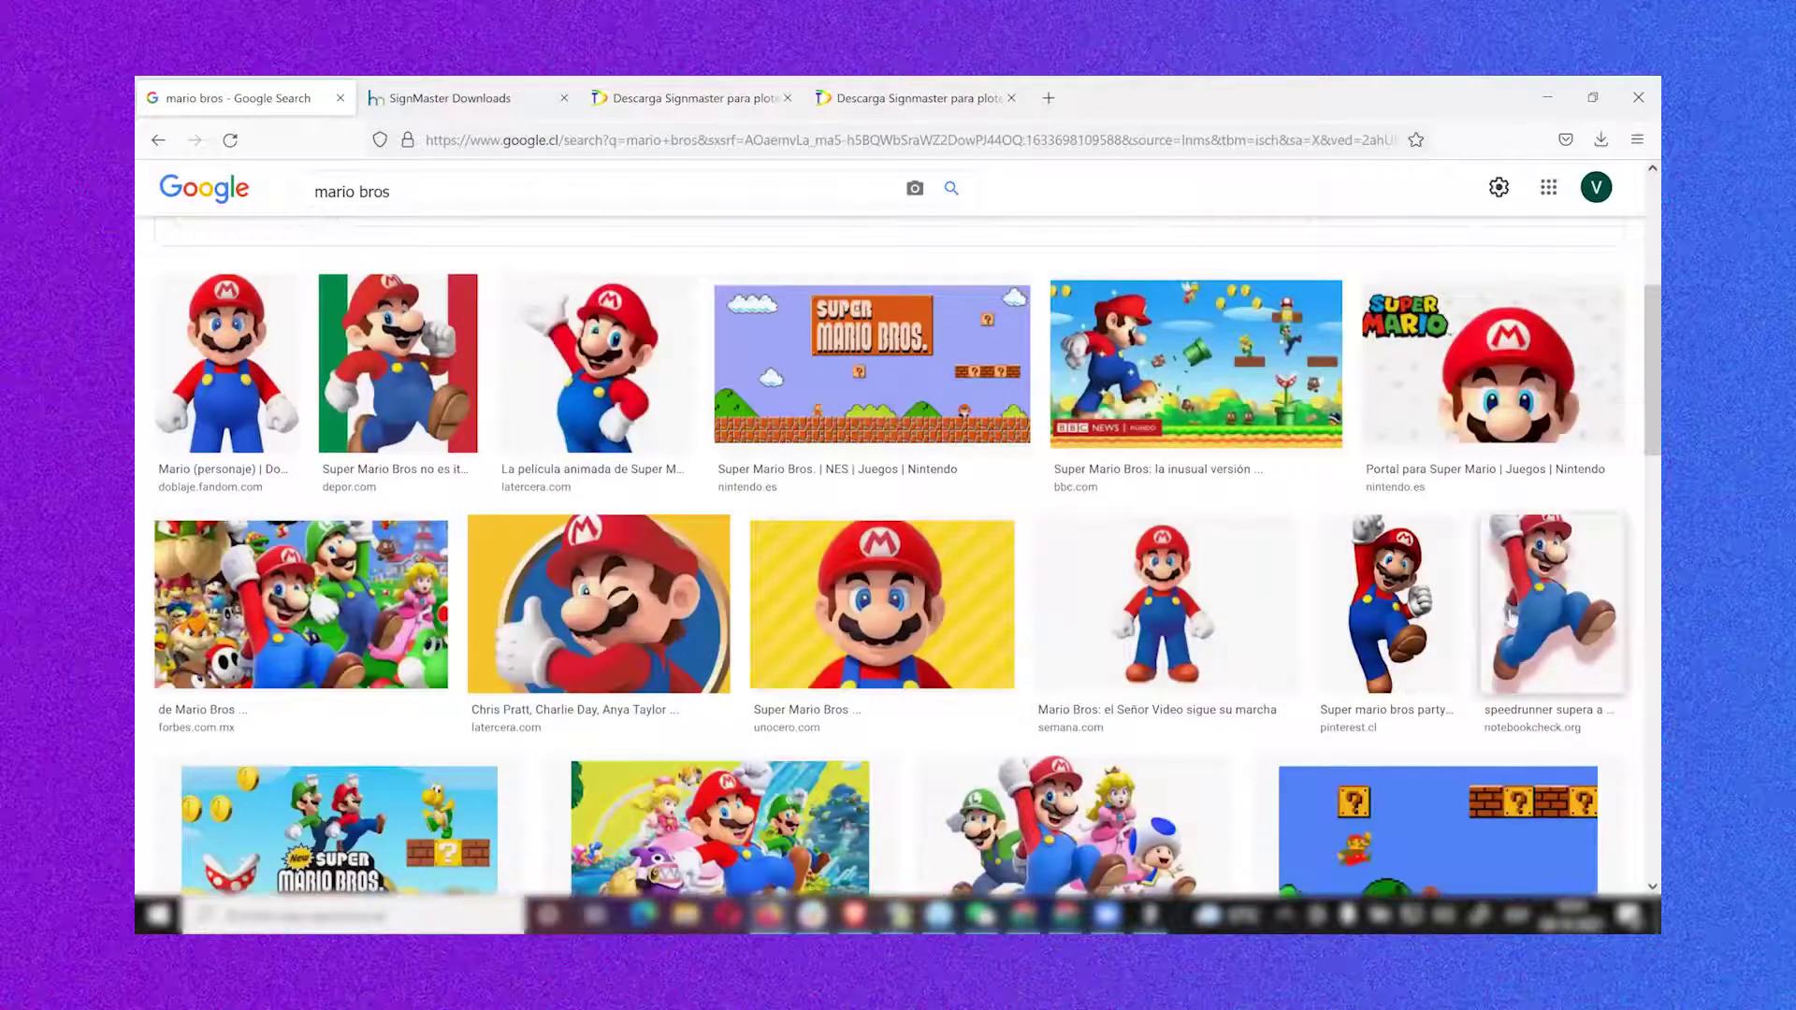
scroll(720, 523, "down", 3)
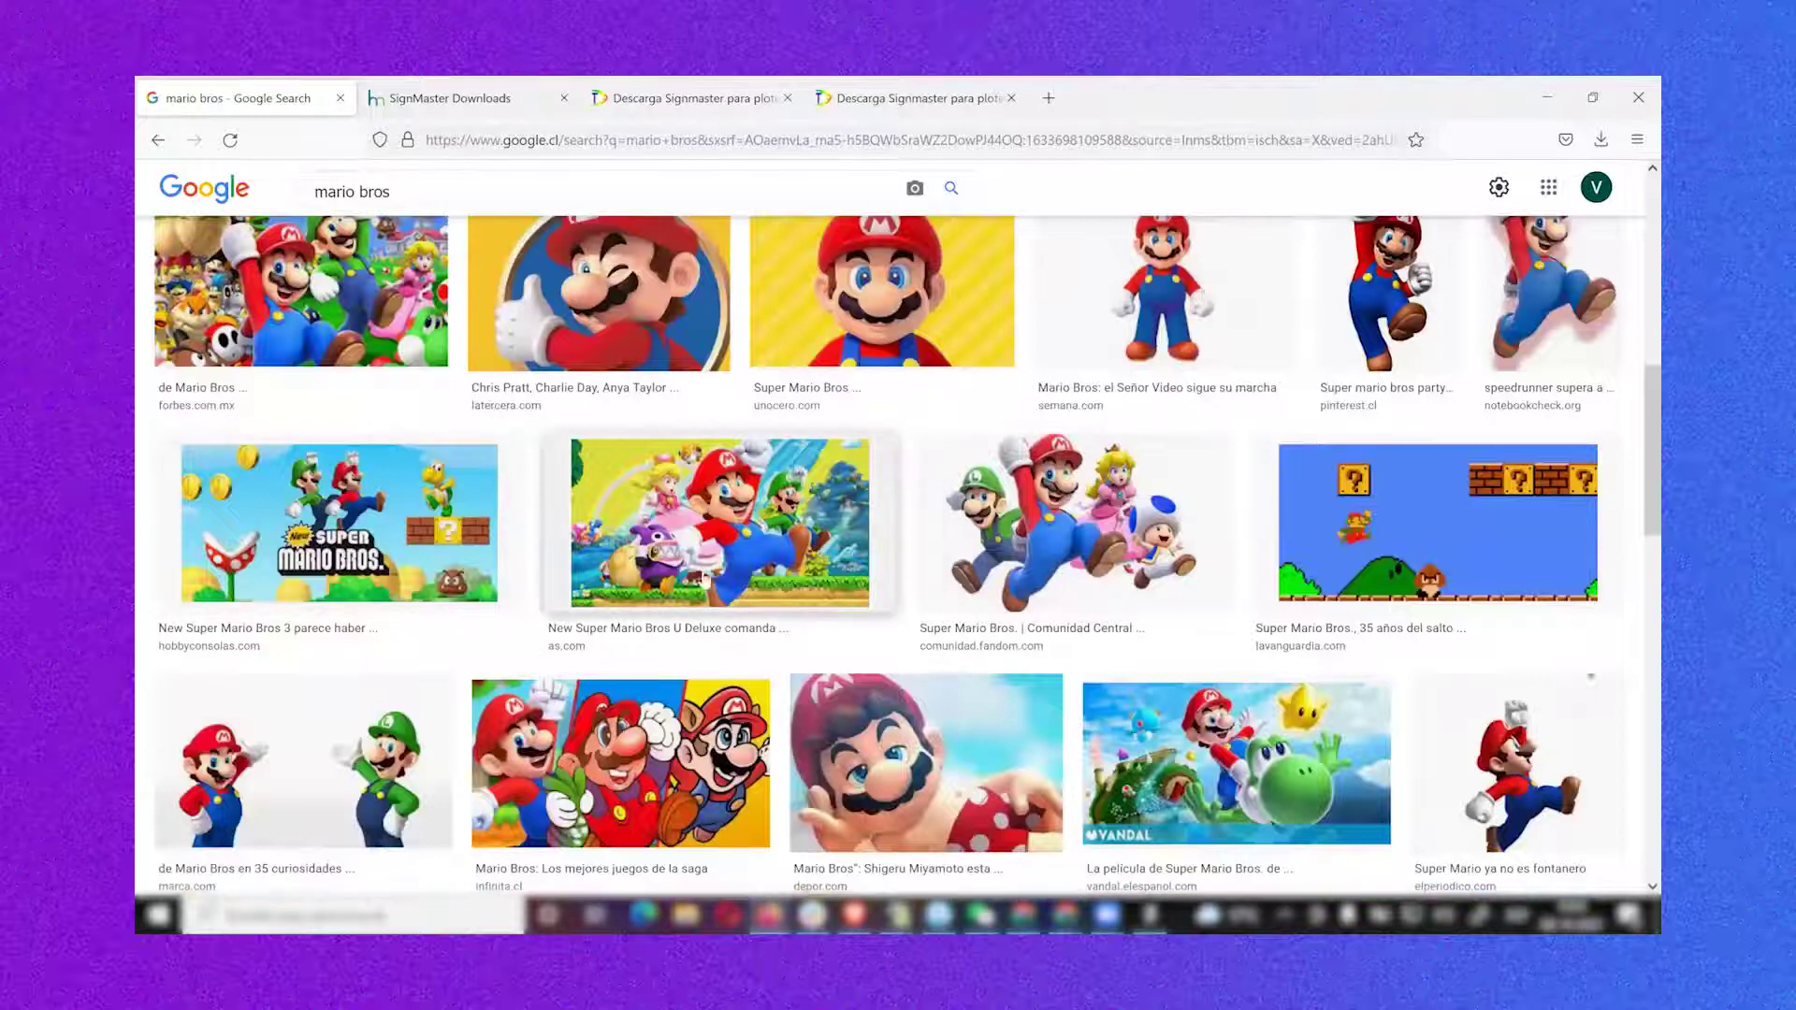
scroll(781, 566, "down", 2)
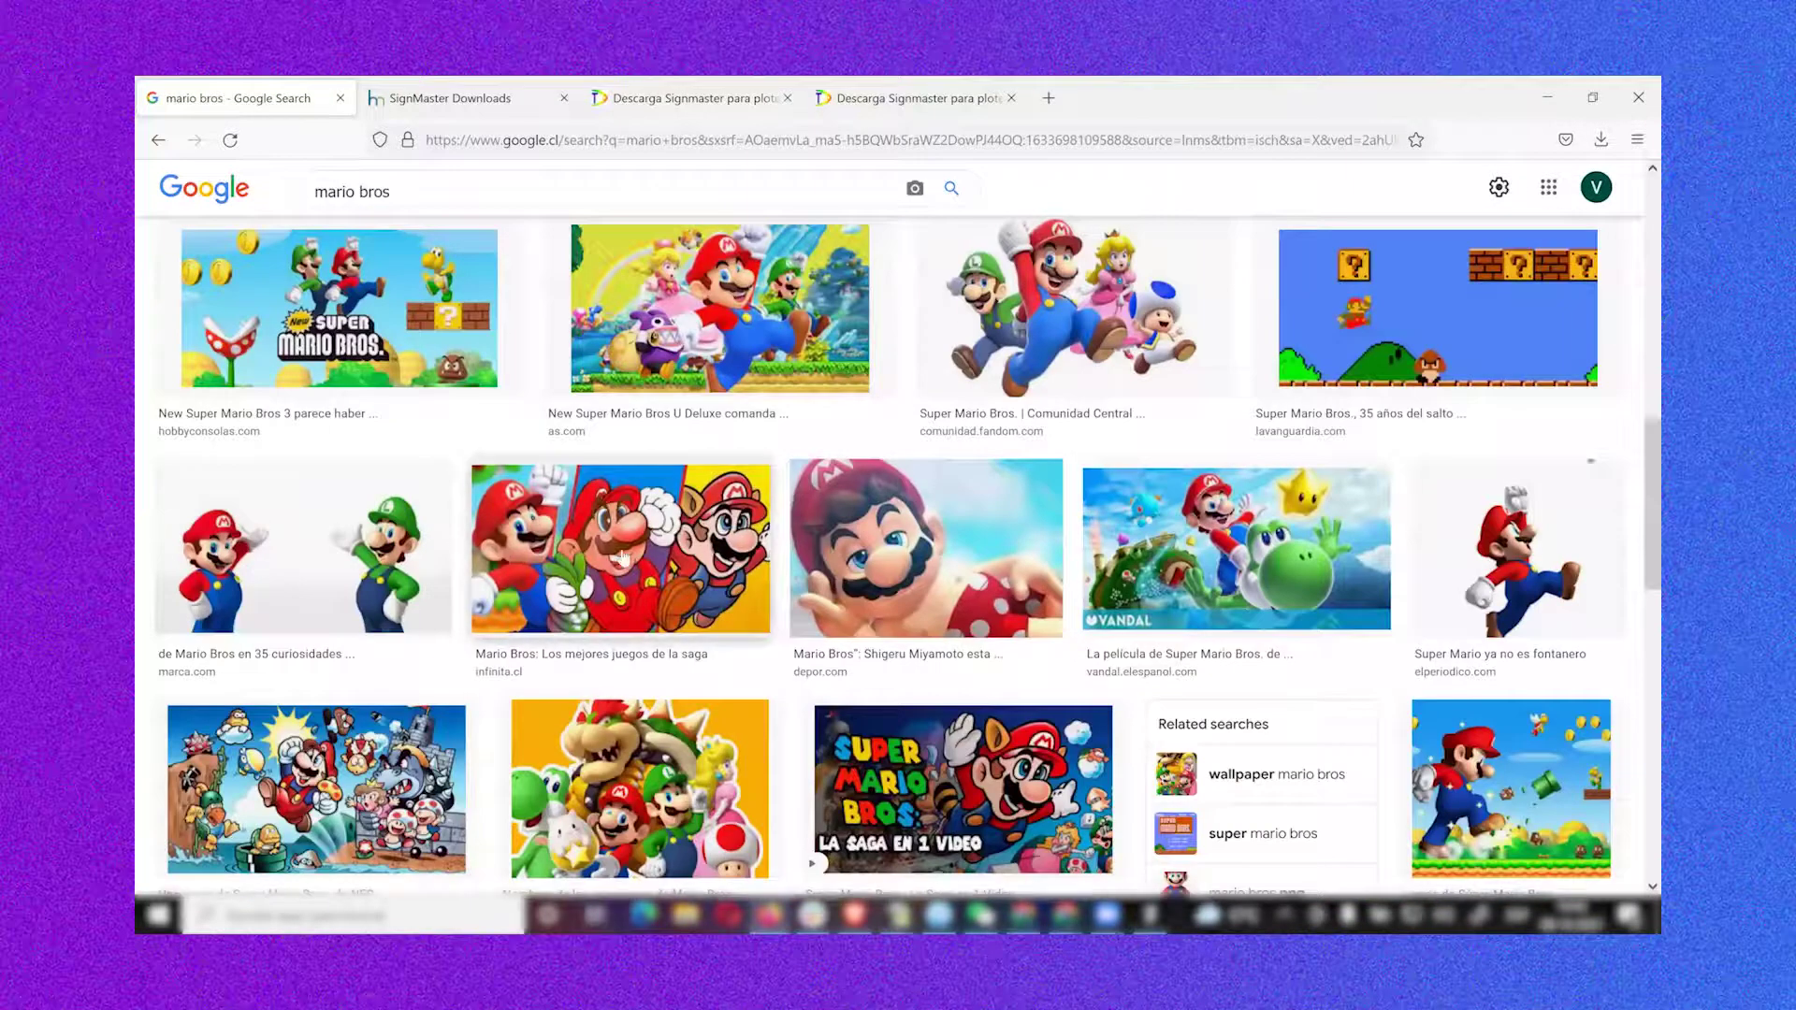
scroll(624, 557, "up", 2)
scroll(623, 557, "down", 1)
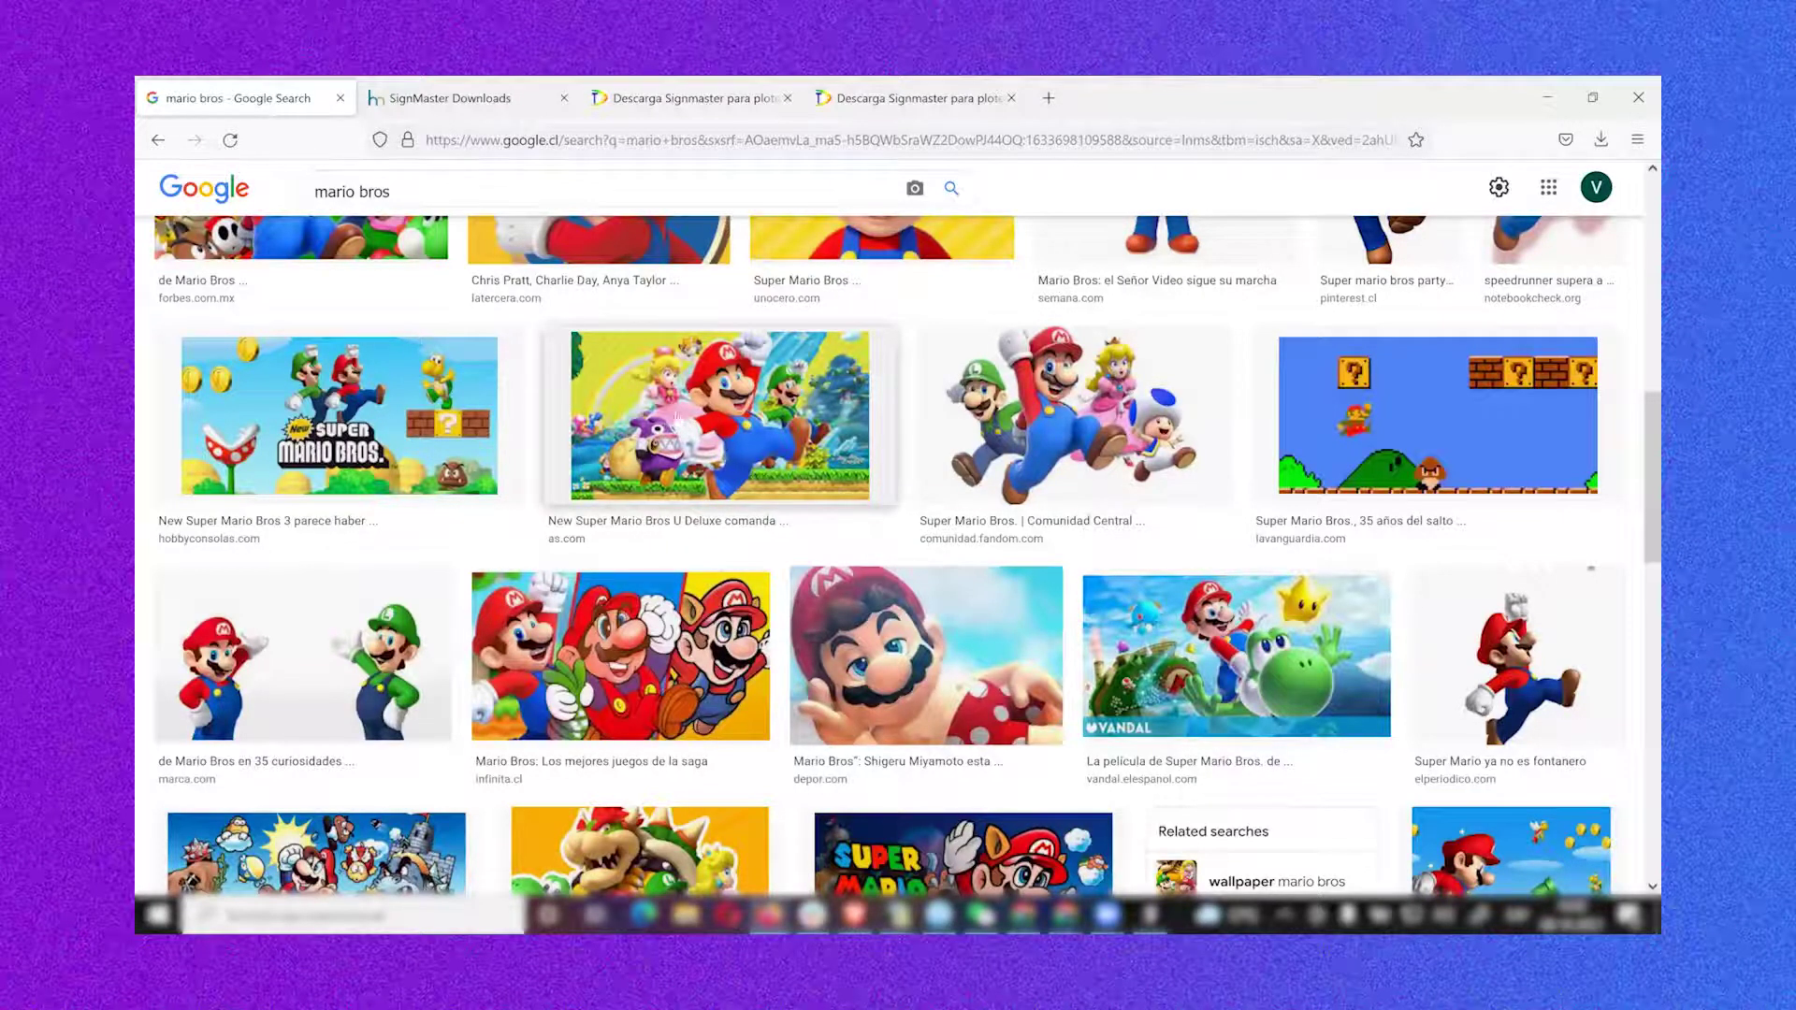
left_click(713, 426)
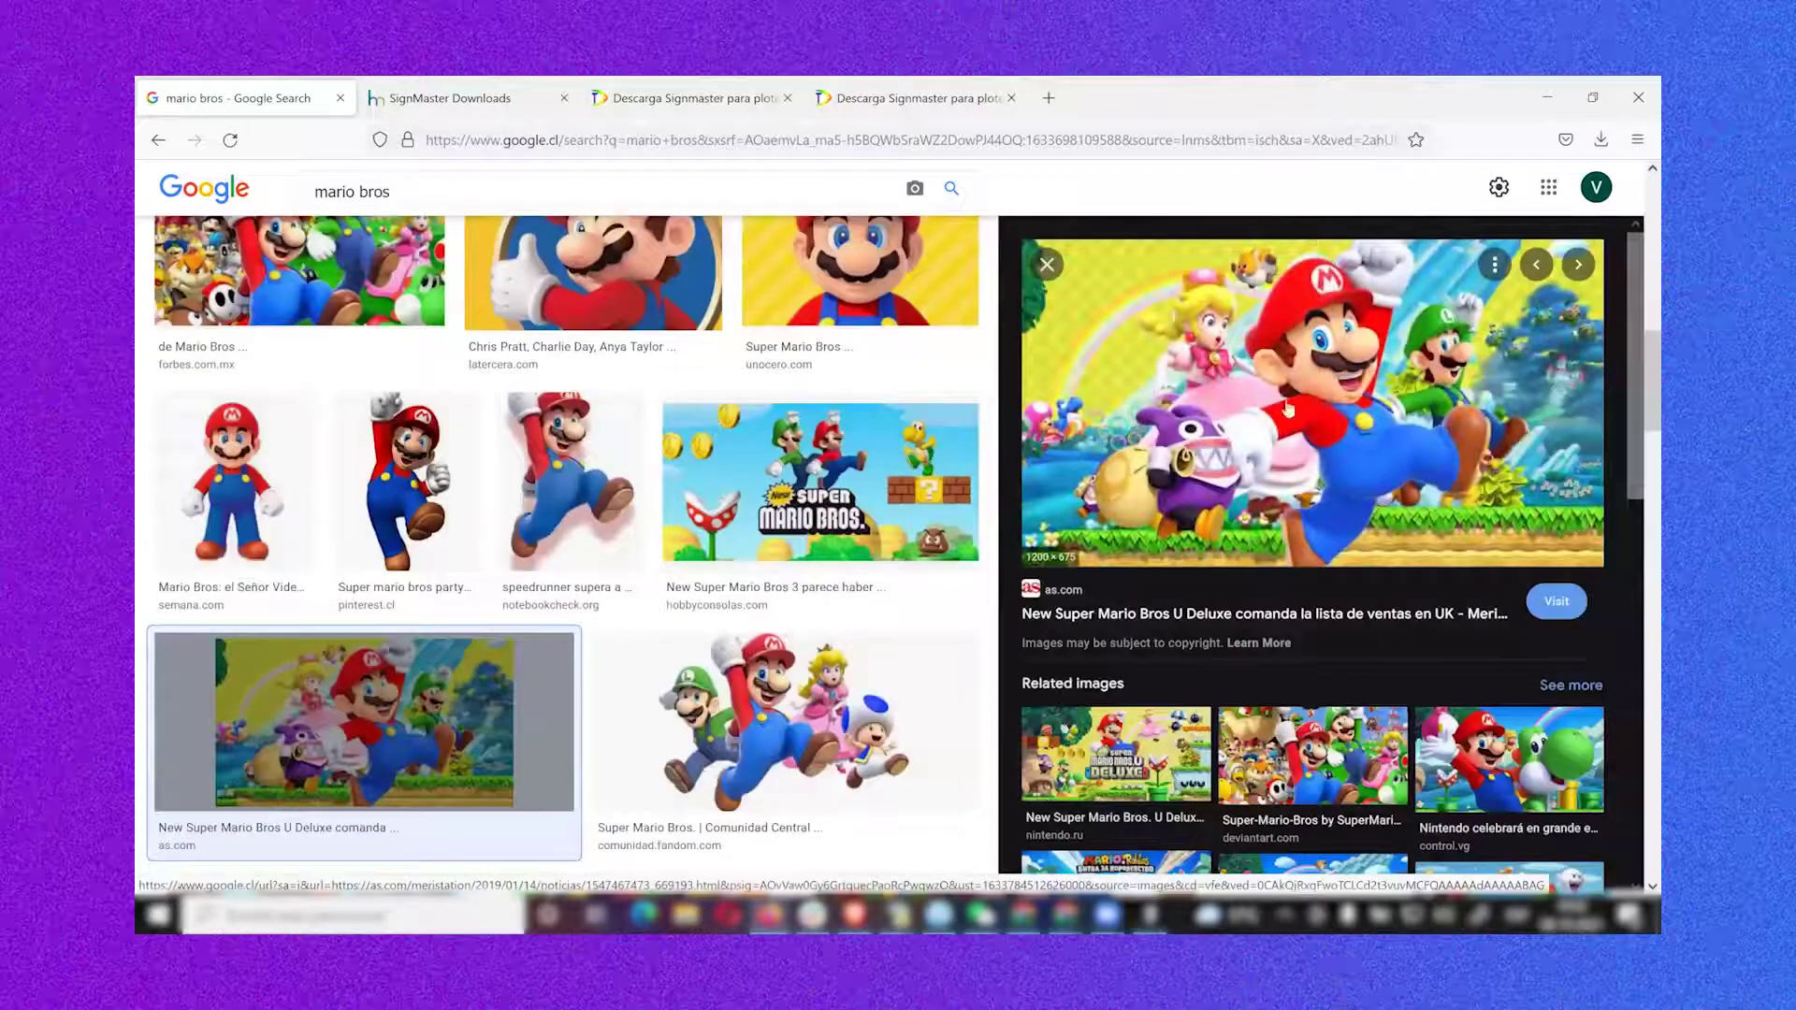
Save the first previewed Mario picture to the computer
right_click(1333, 394)
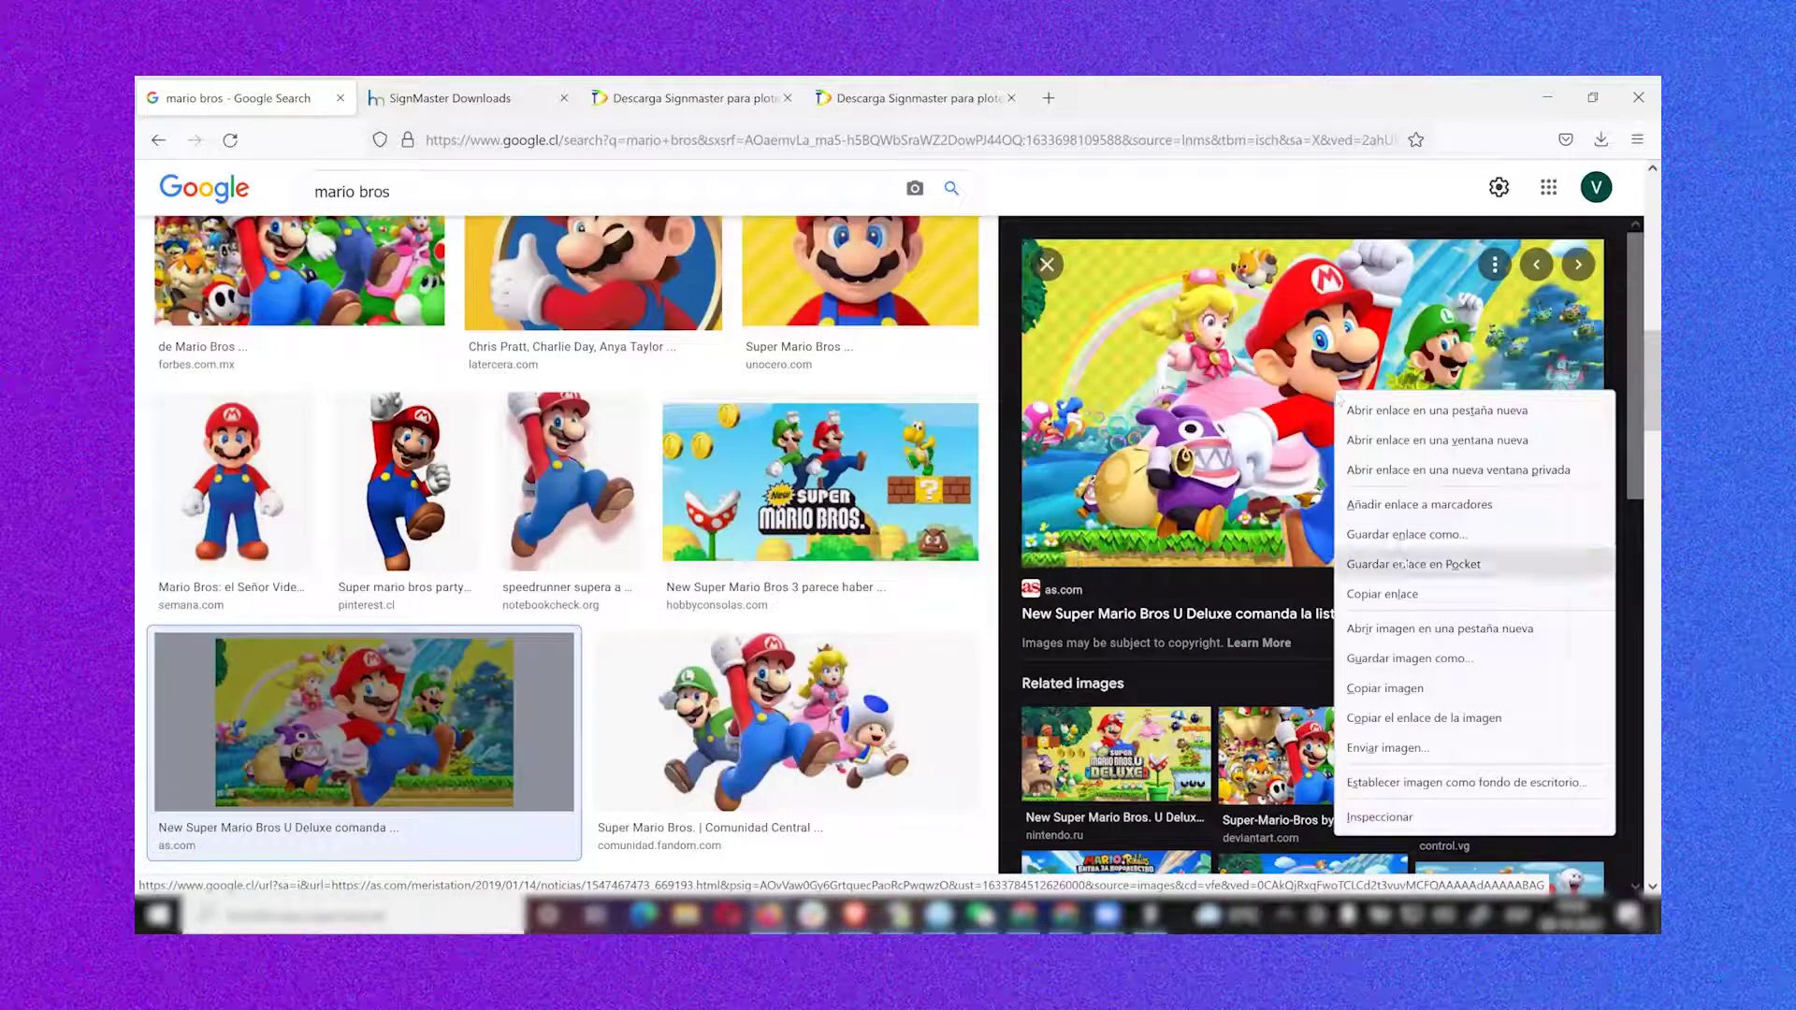
left_click(1455, 660)
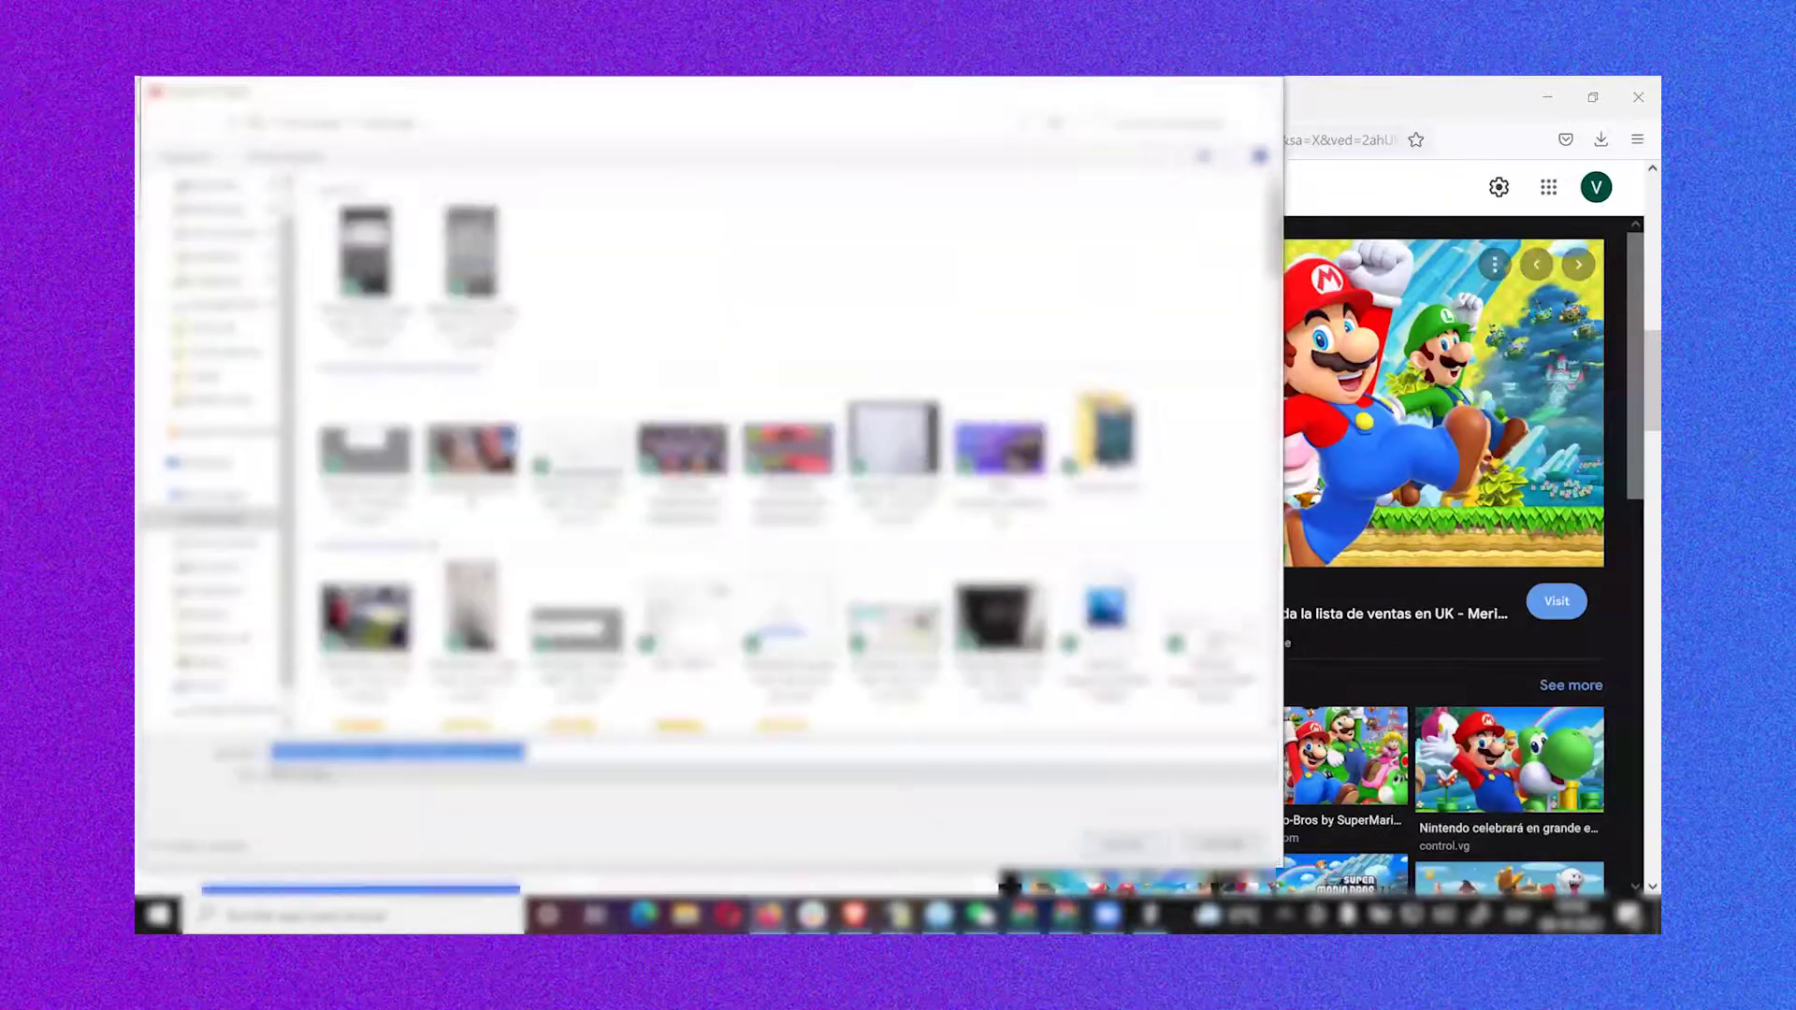
left_click(1142, 843)
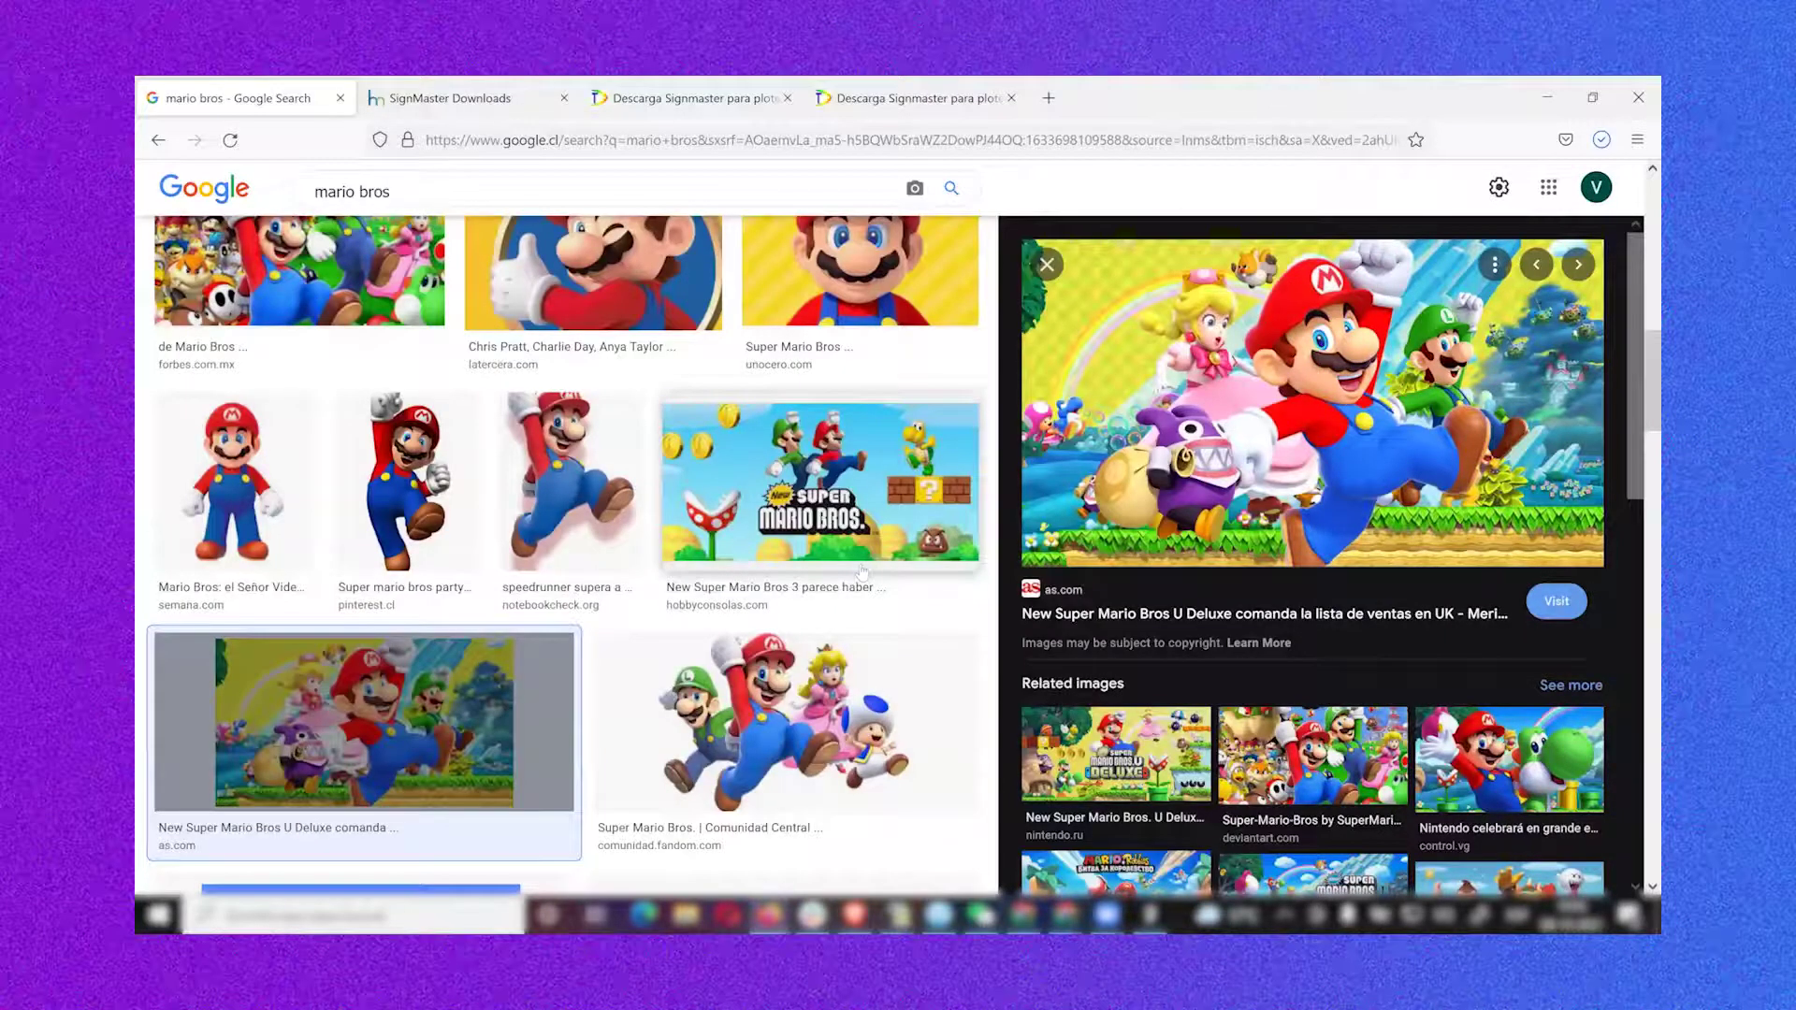
Save the Super Mario Bros. group picture to the computer
scroll(861, 572, "up", 5)
scroll(861, 572, "down", 2)
scroll(861, 573, "down", 2)
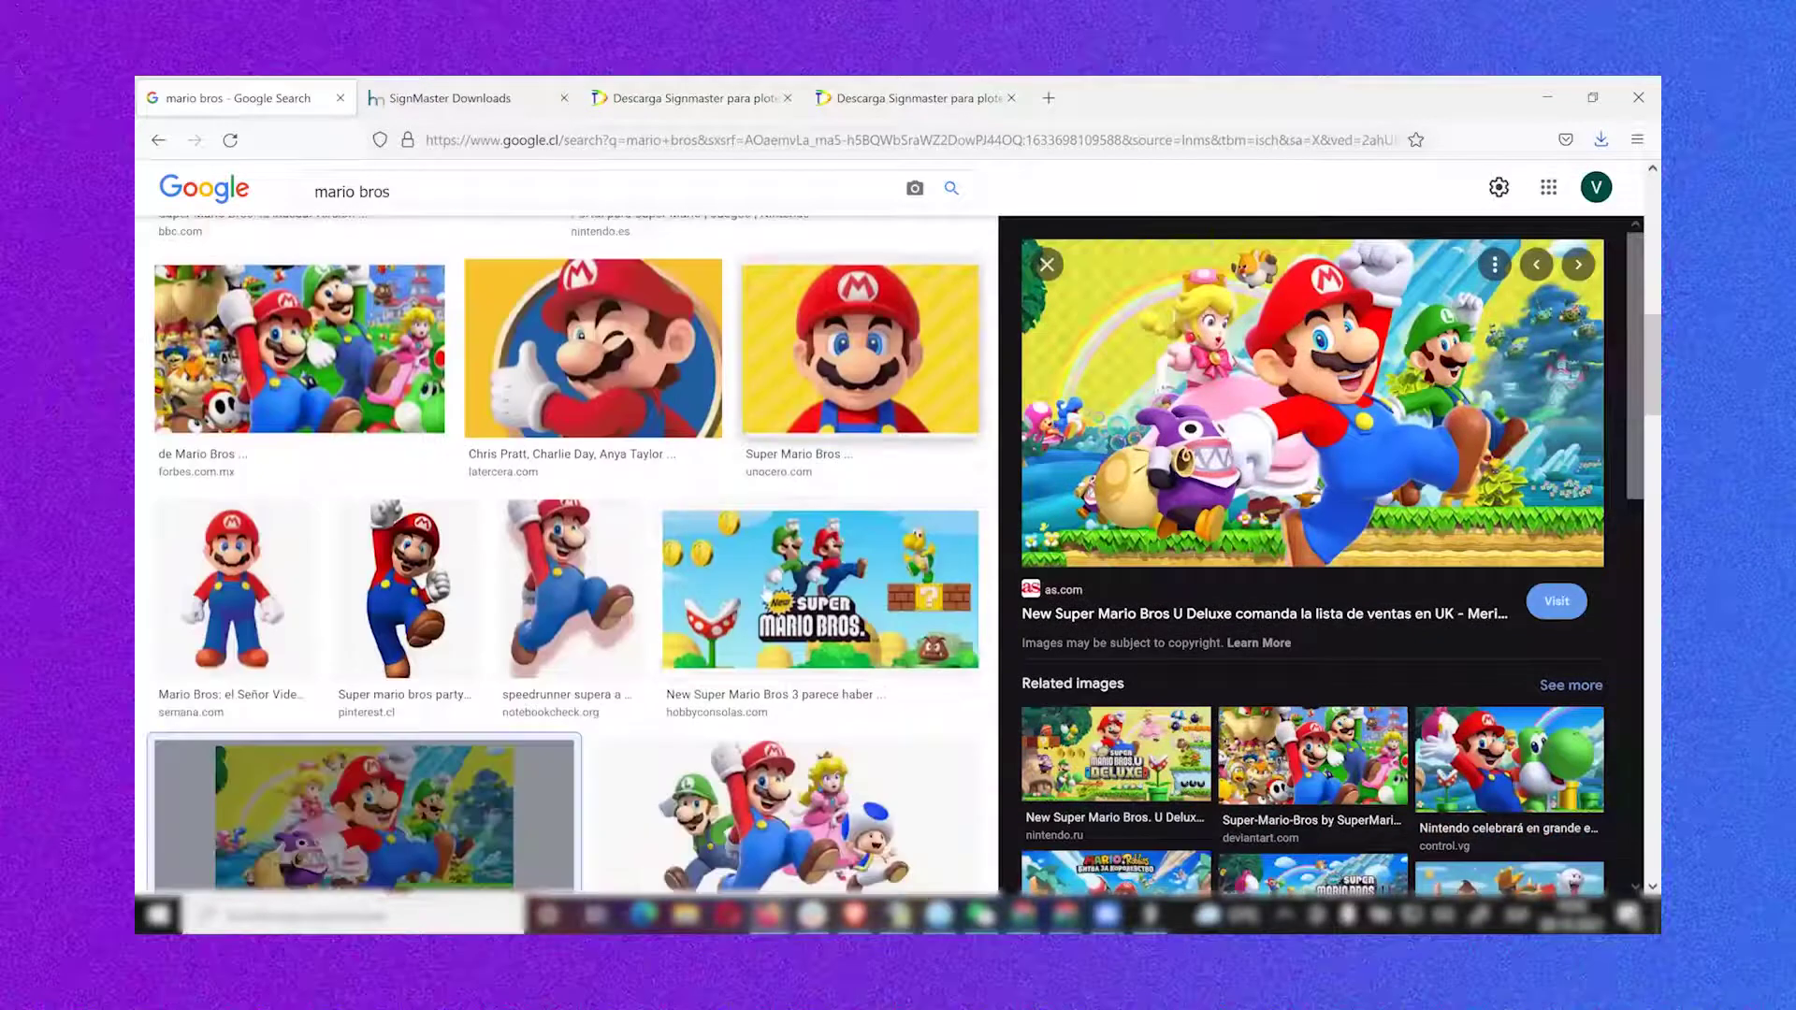
scroll(804, 662, "down", 5)
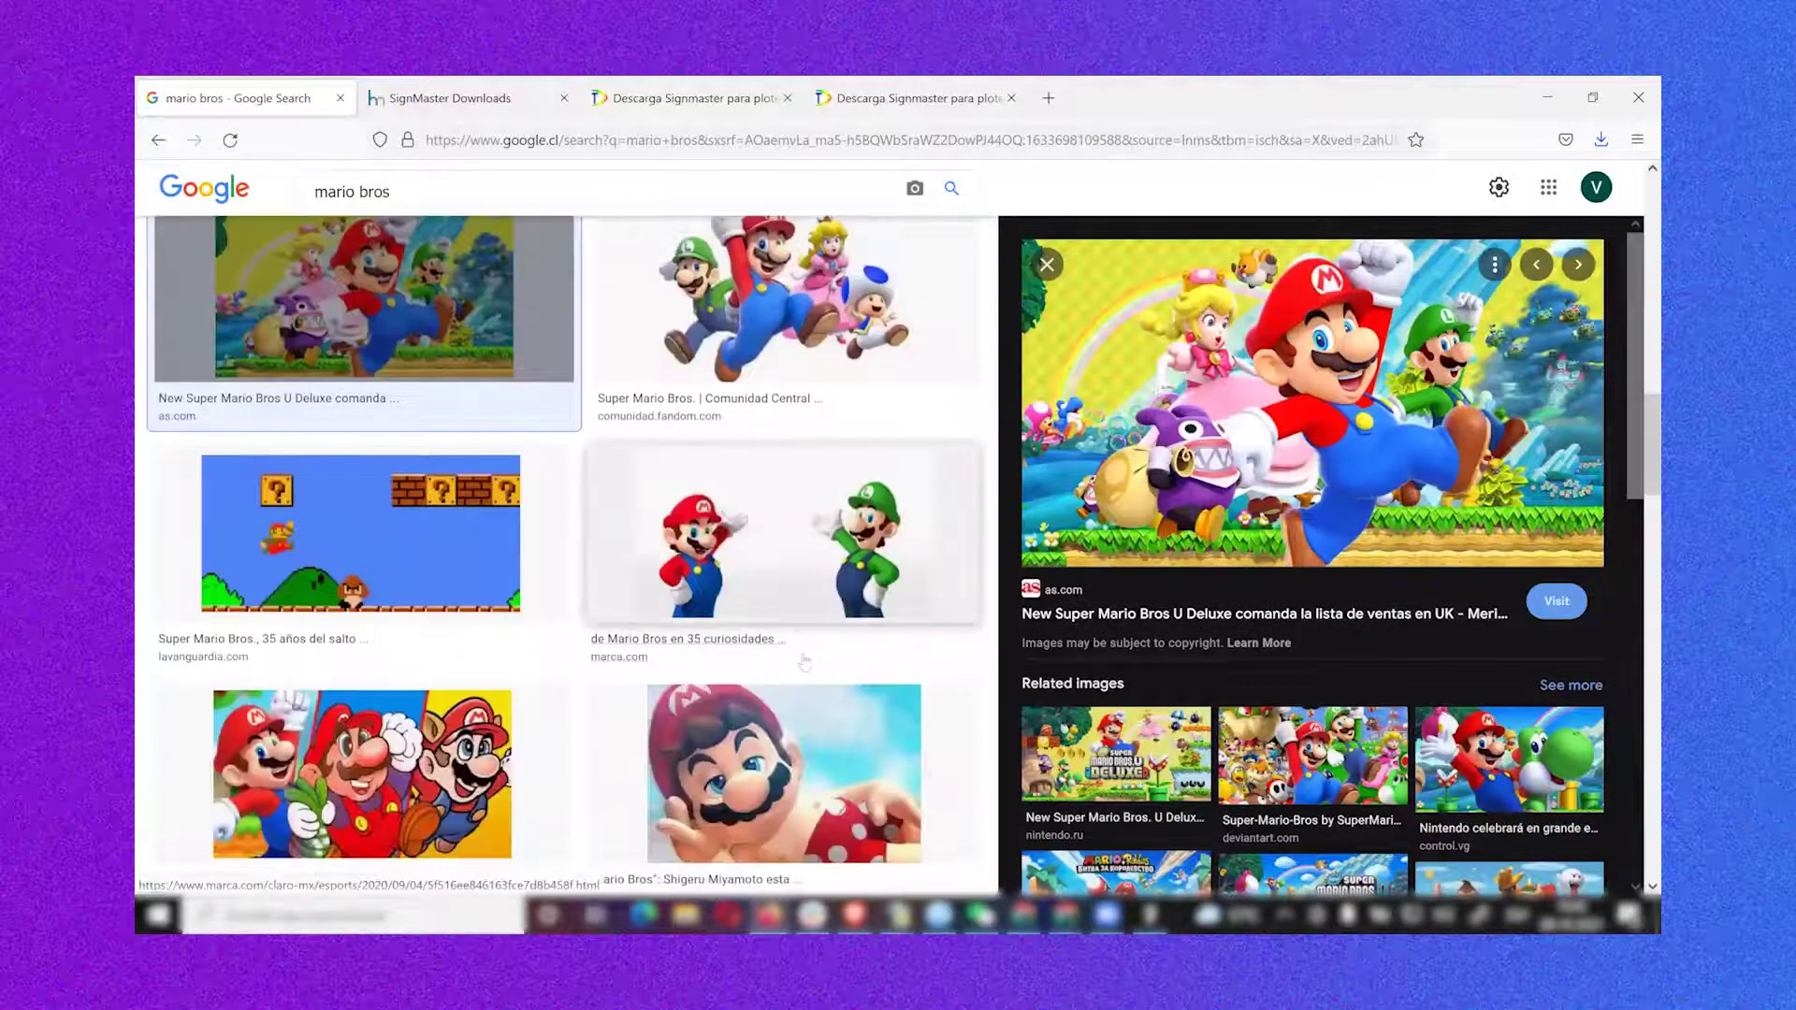
scroll(796, 487, "up", 1)
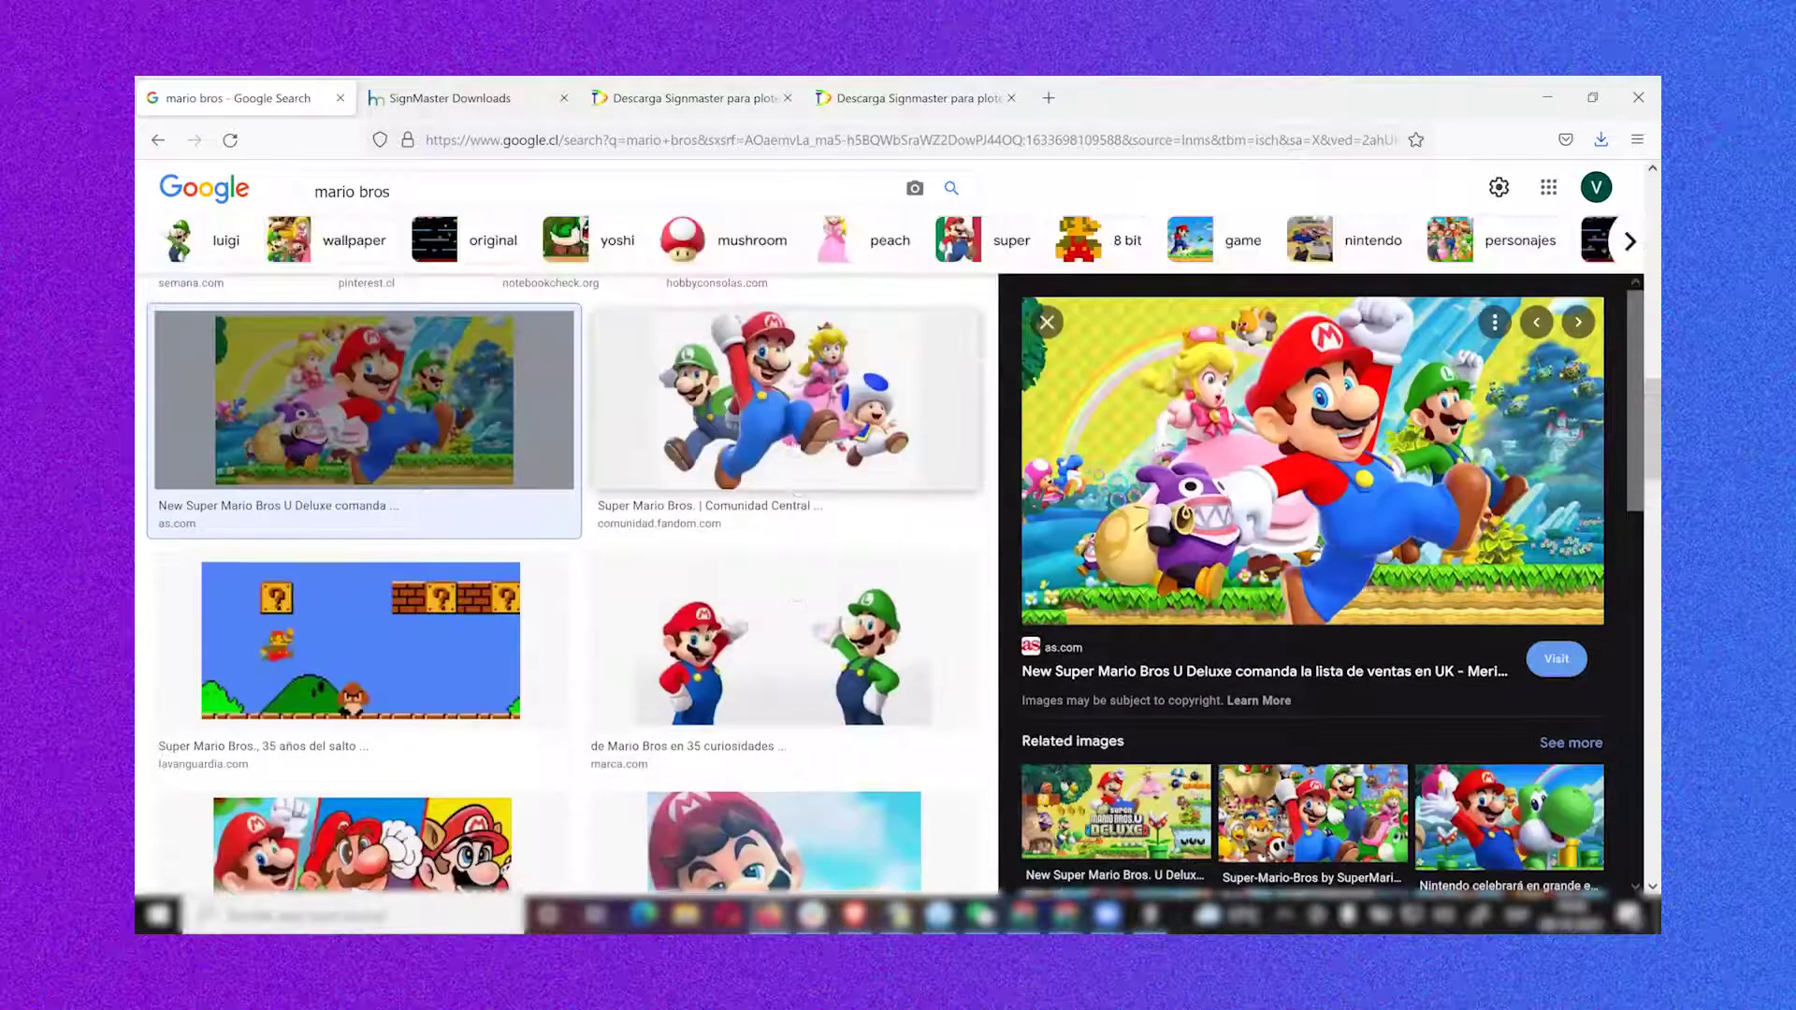
left_click(797, 494)
right_click(1232, 444)
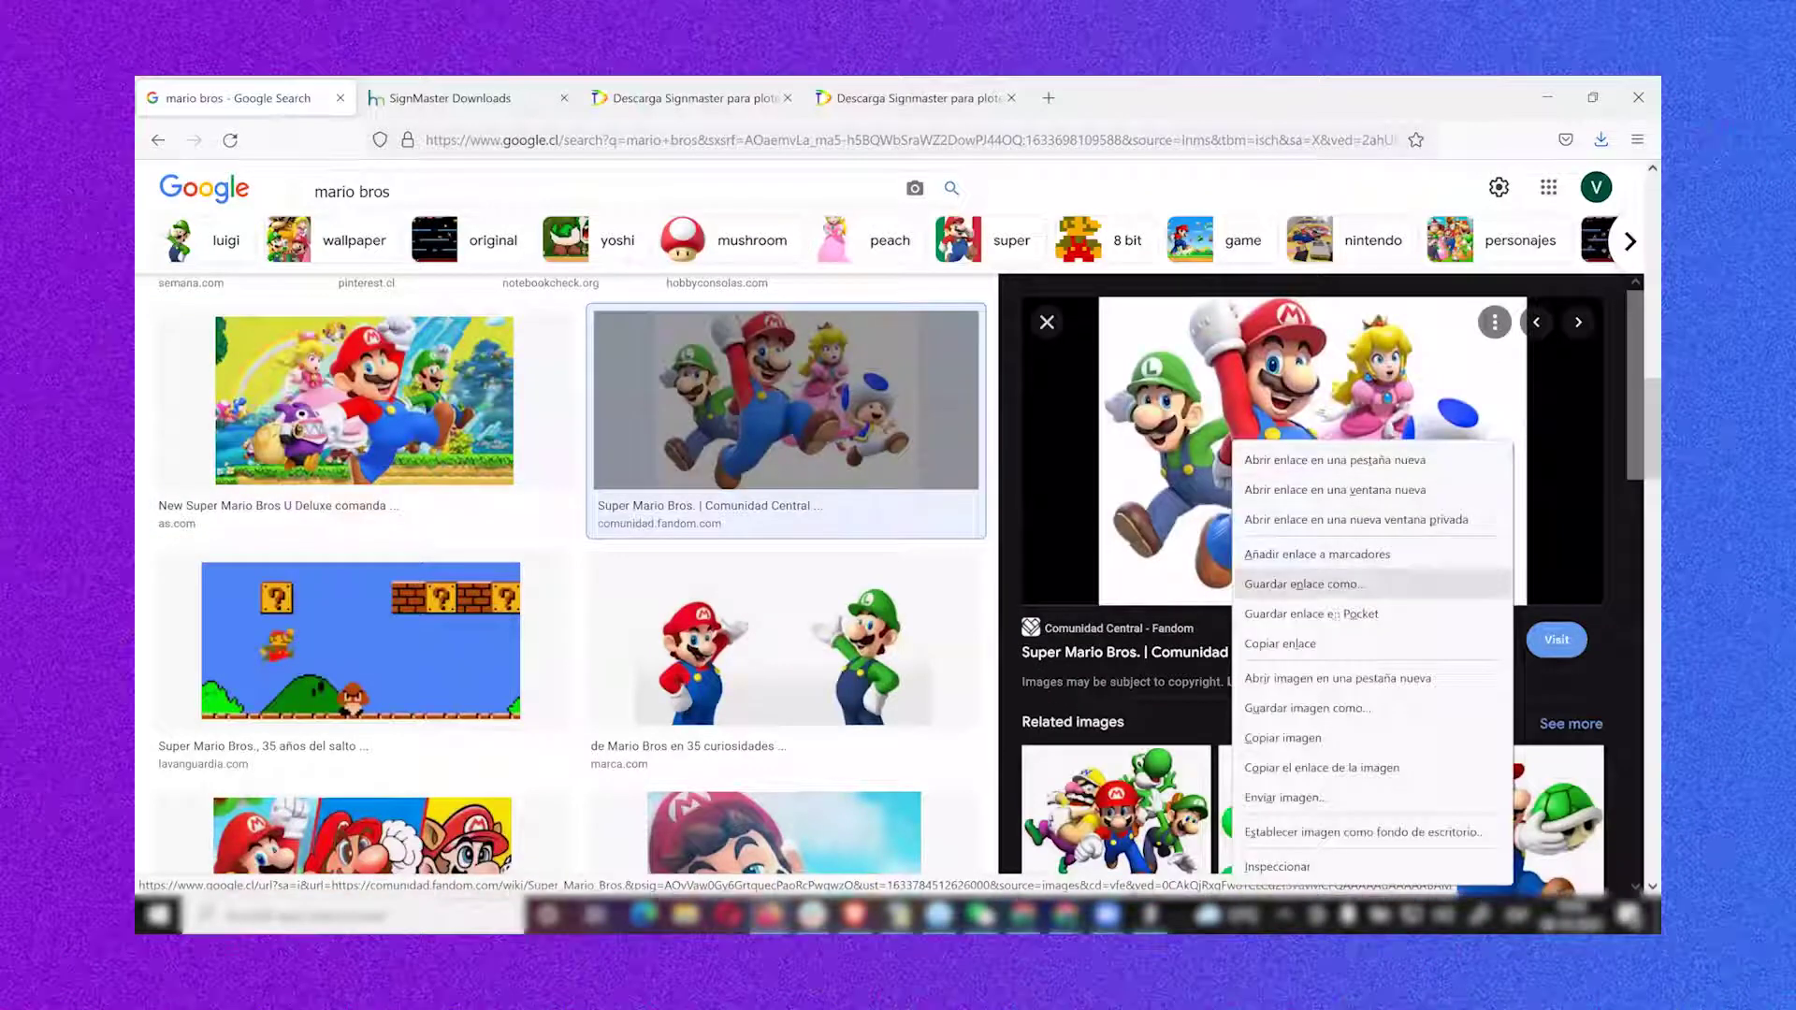
left_click(1306, 708)
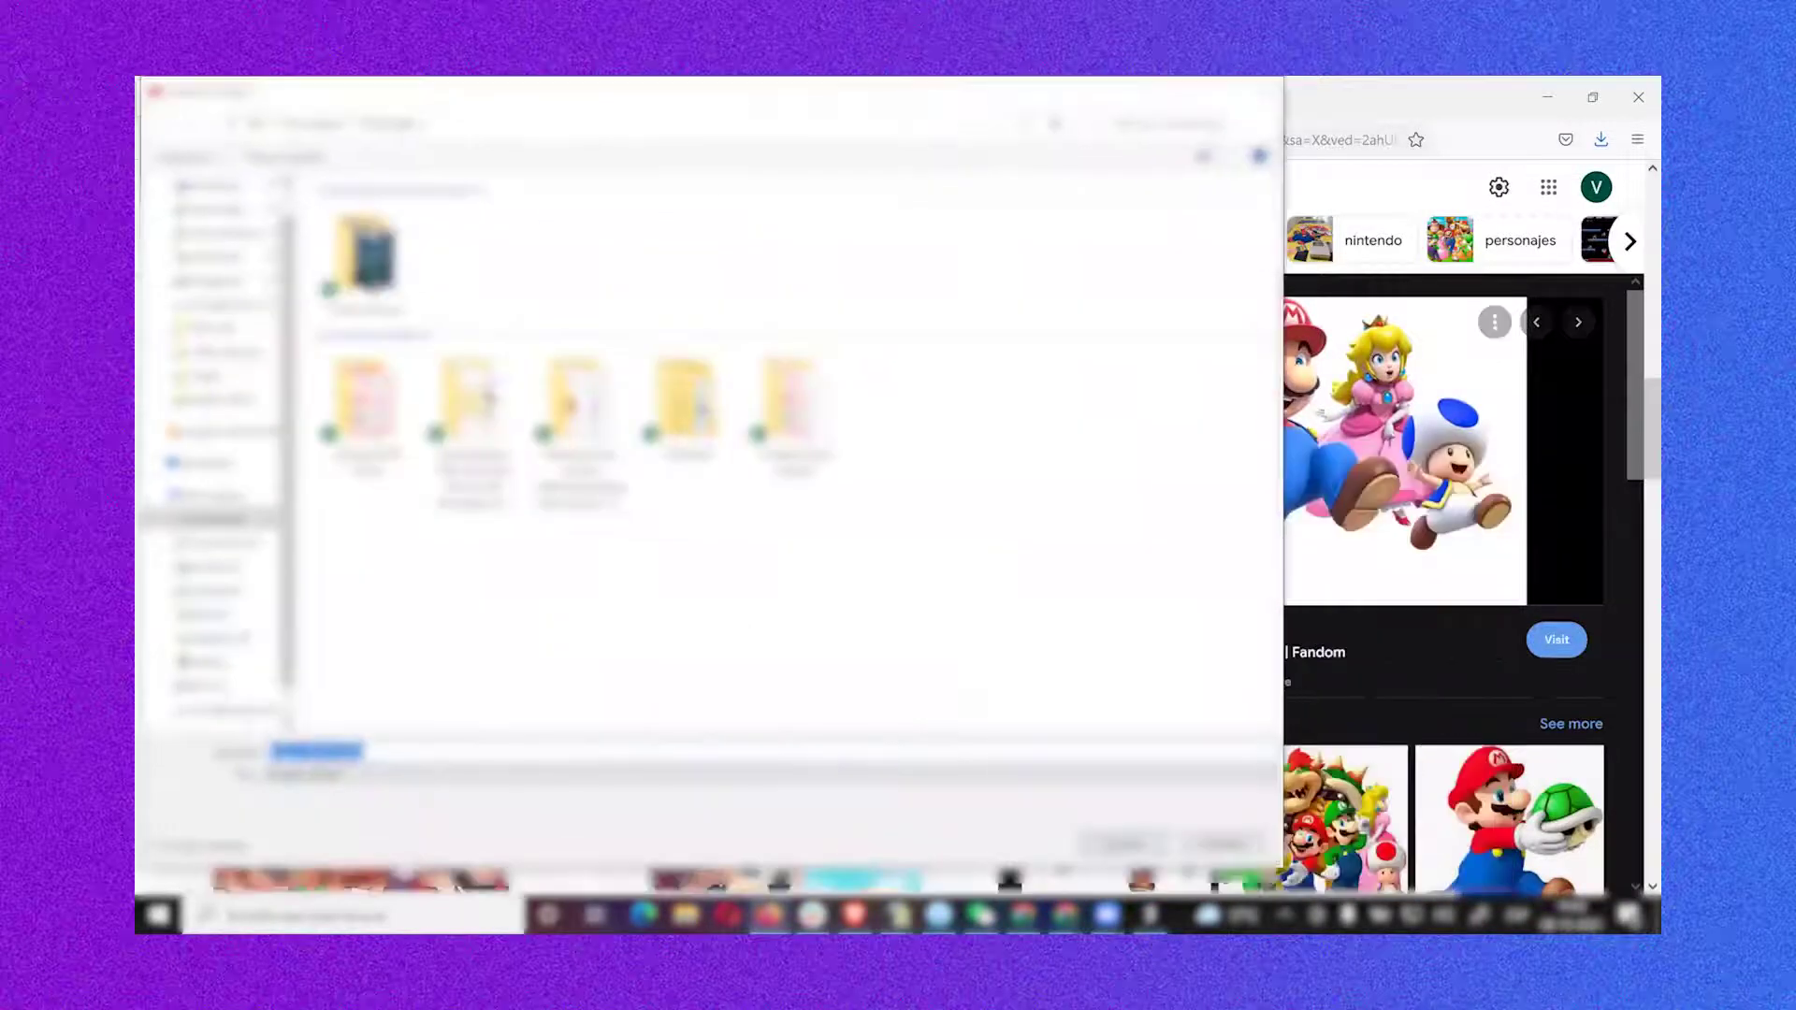
key("Return")
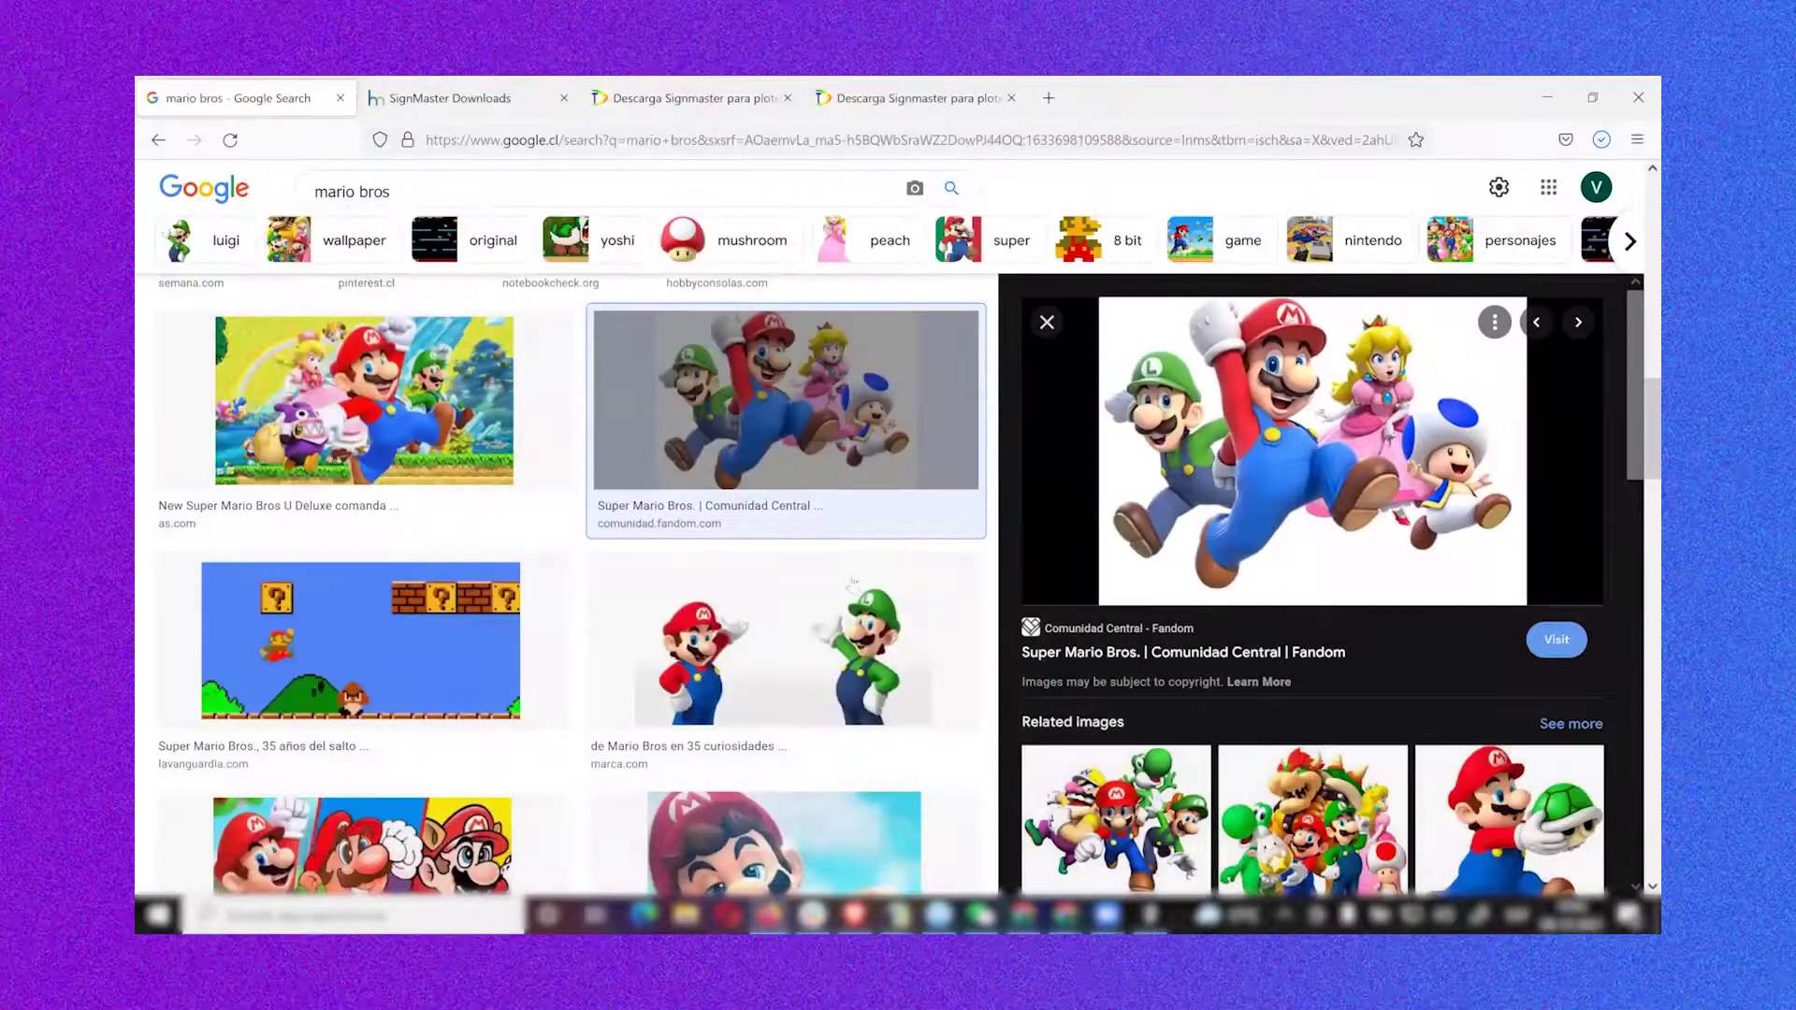
Save the picture of Mario holding a green shell
scroll(1346, 795, "down", 2)
left_click(1504, 744)
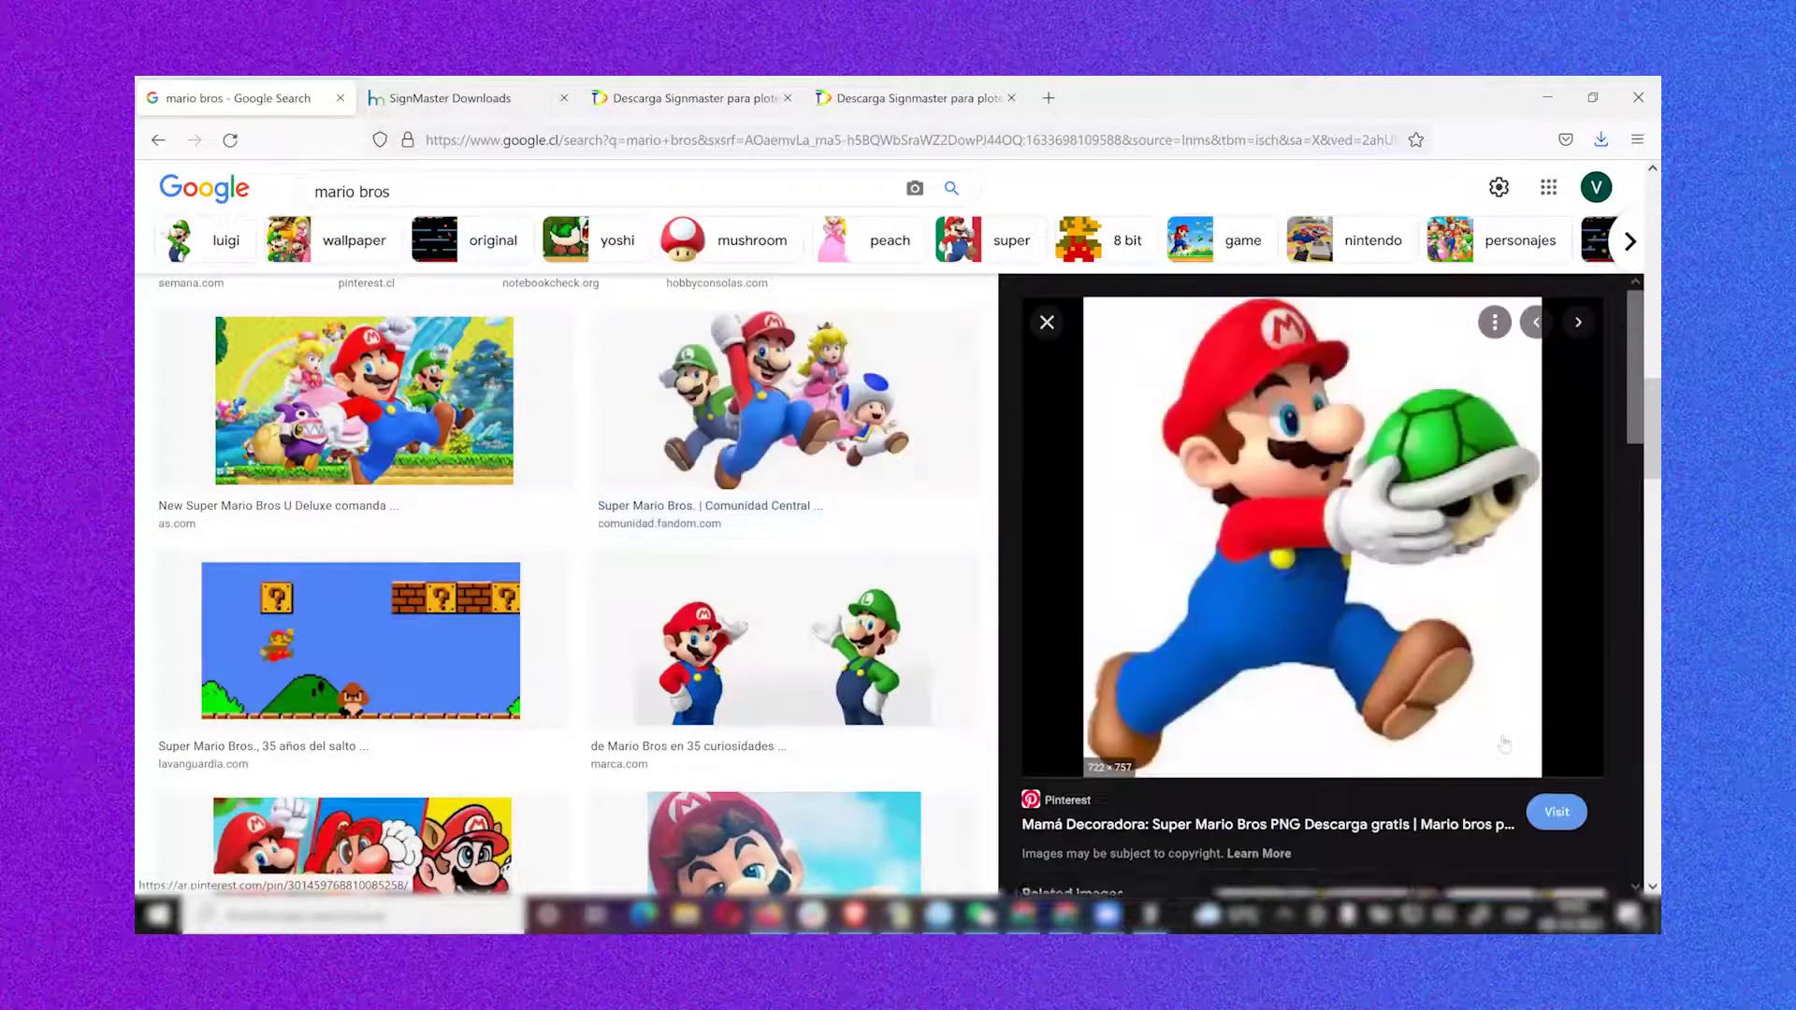
right_click(1282, 540)
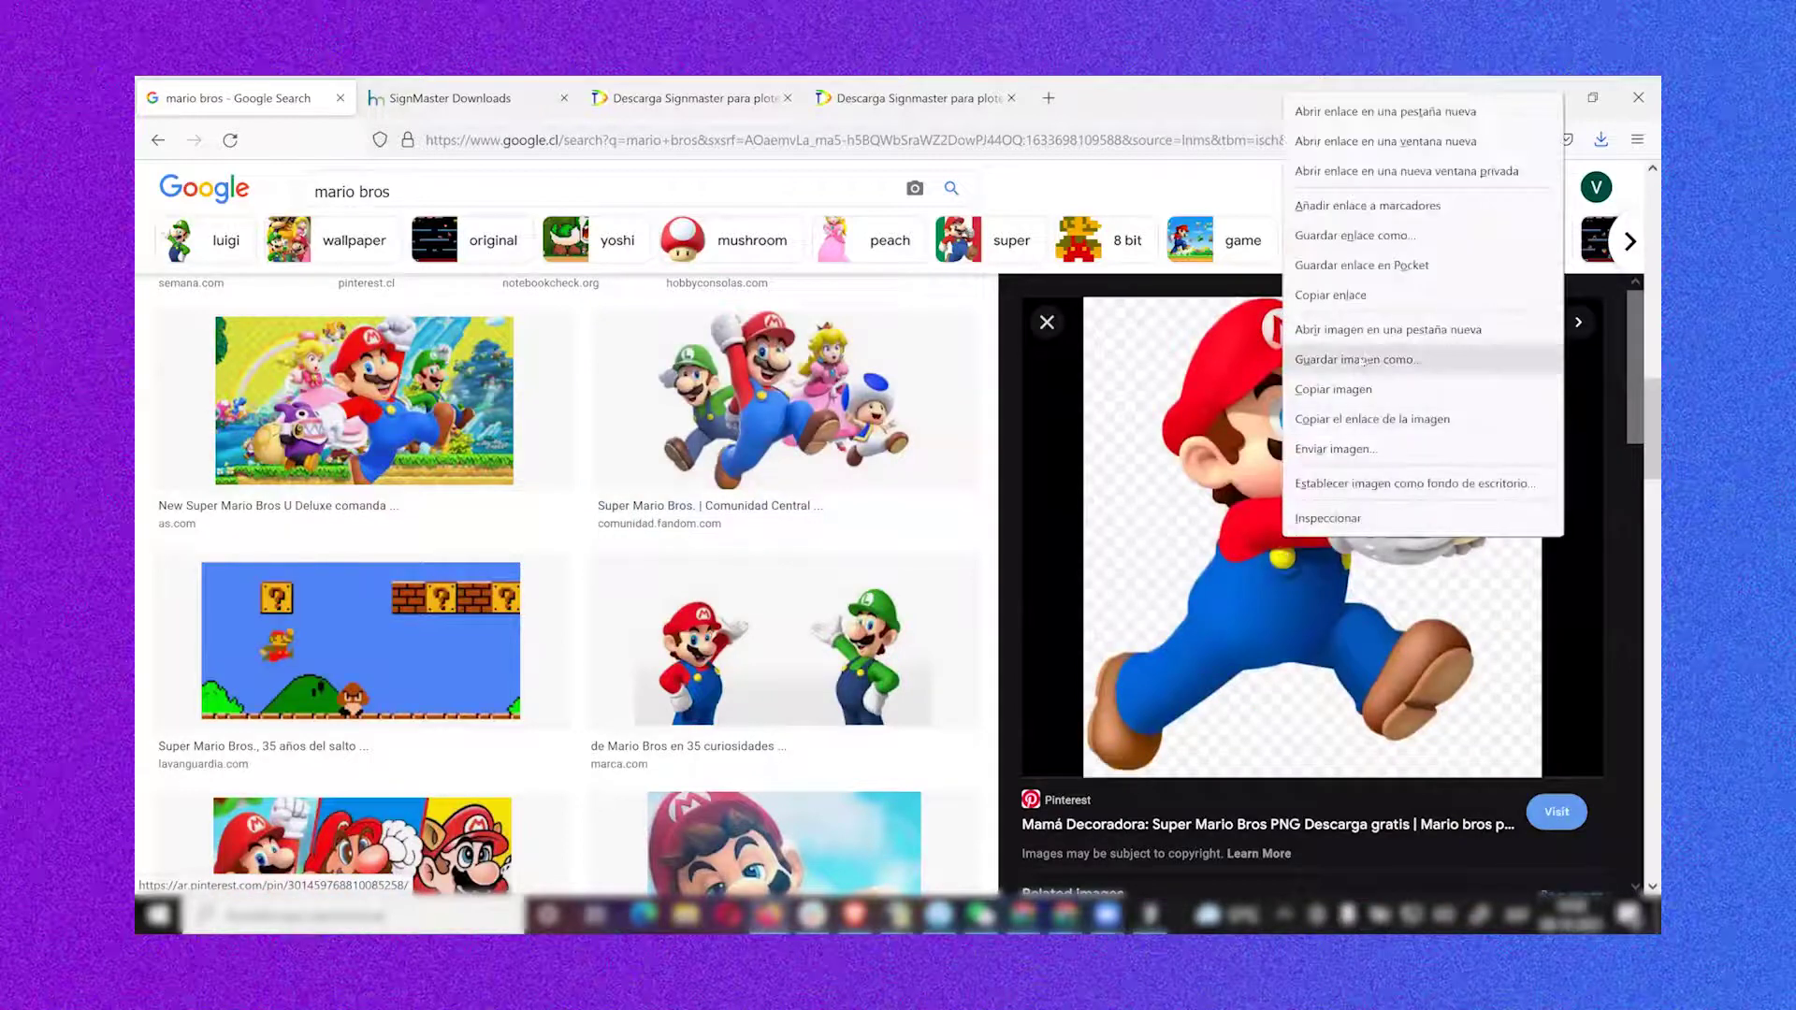
left_click(1369, 361)
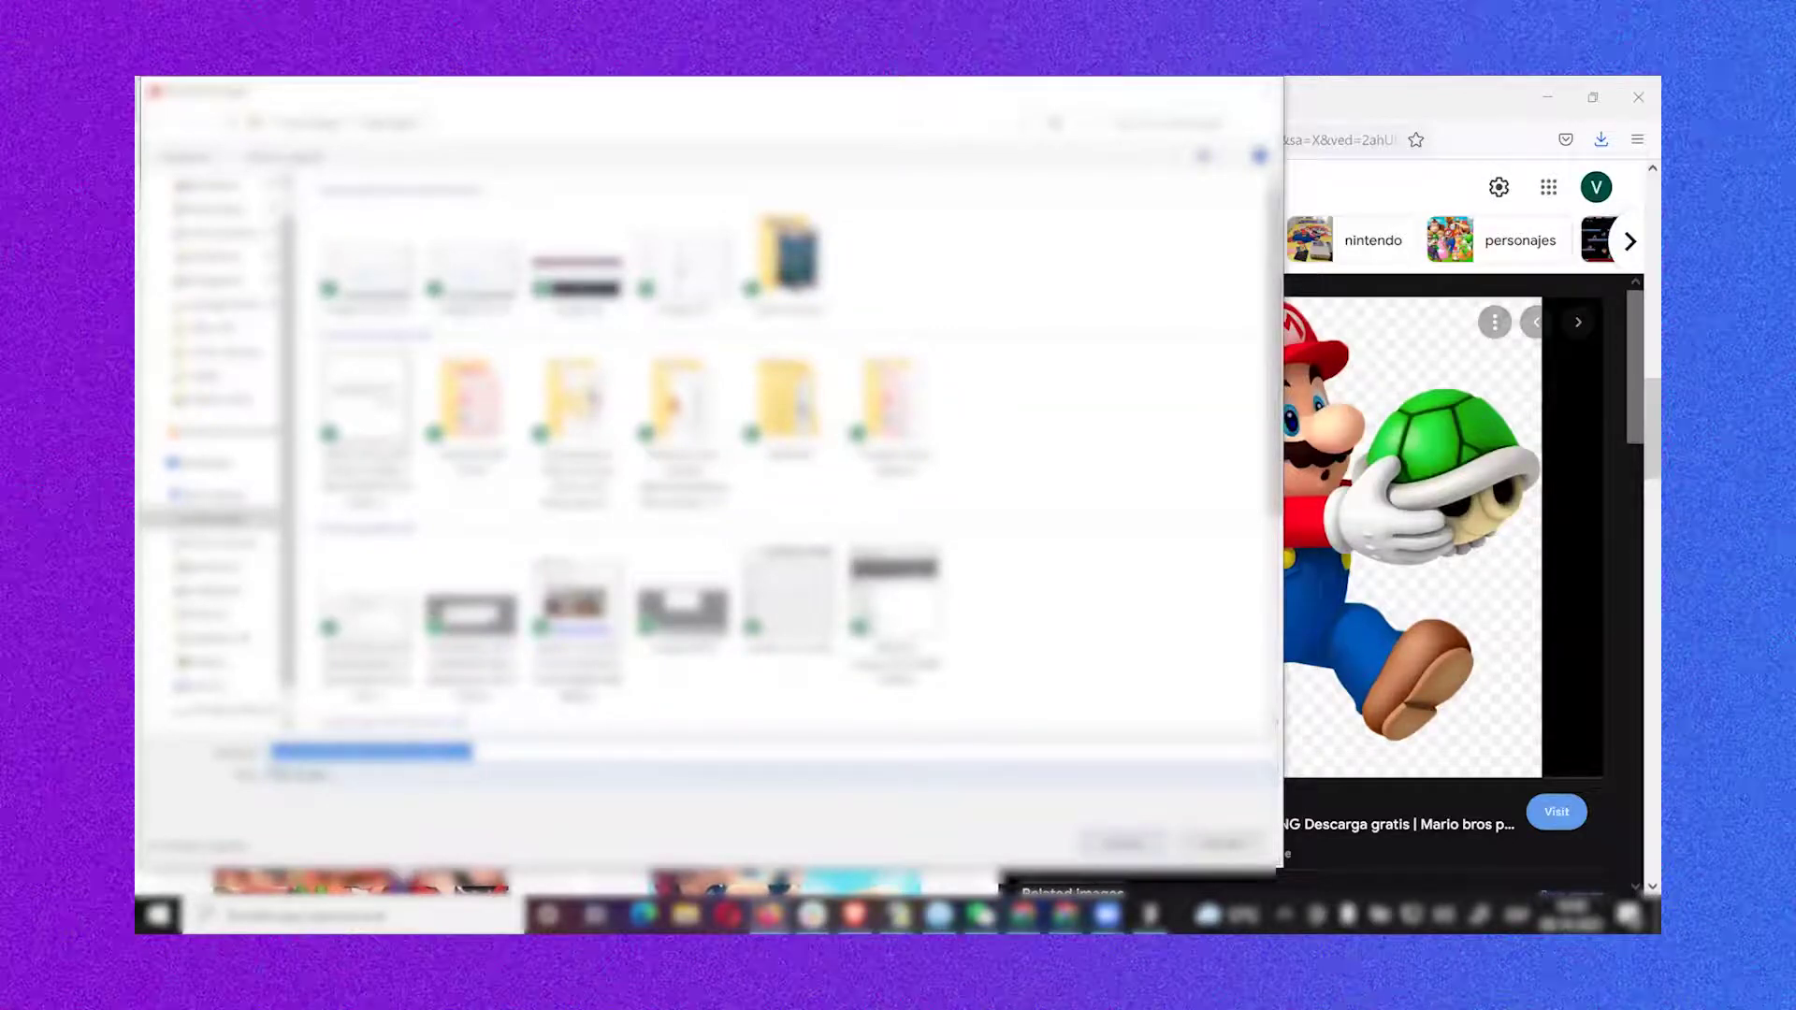
key("Return")
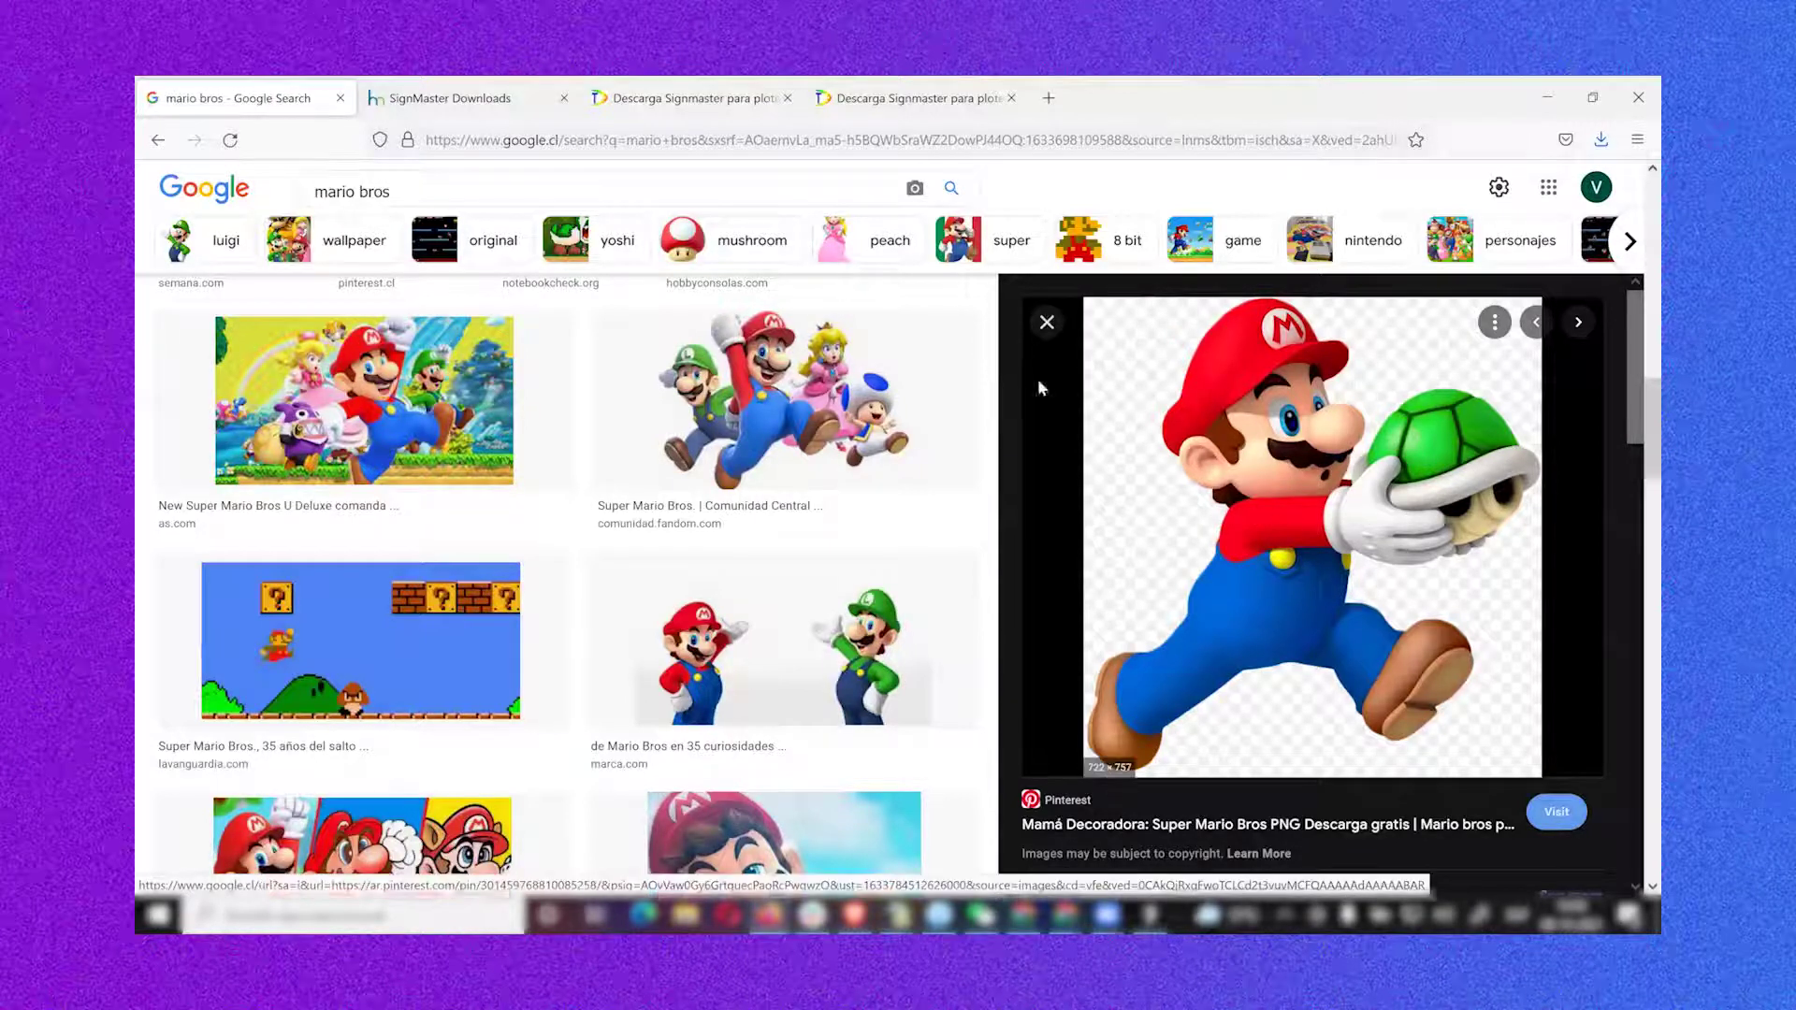
Close the image preview, return to SignMaster and start a new blank A4 document
left_click(1046, 324)
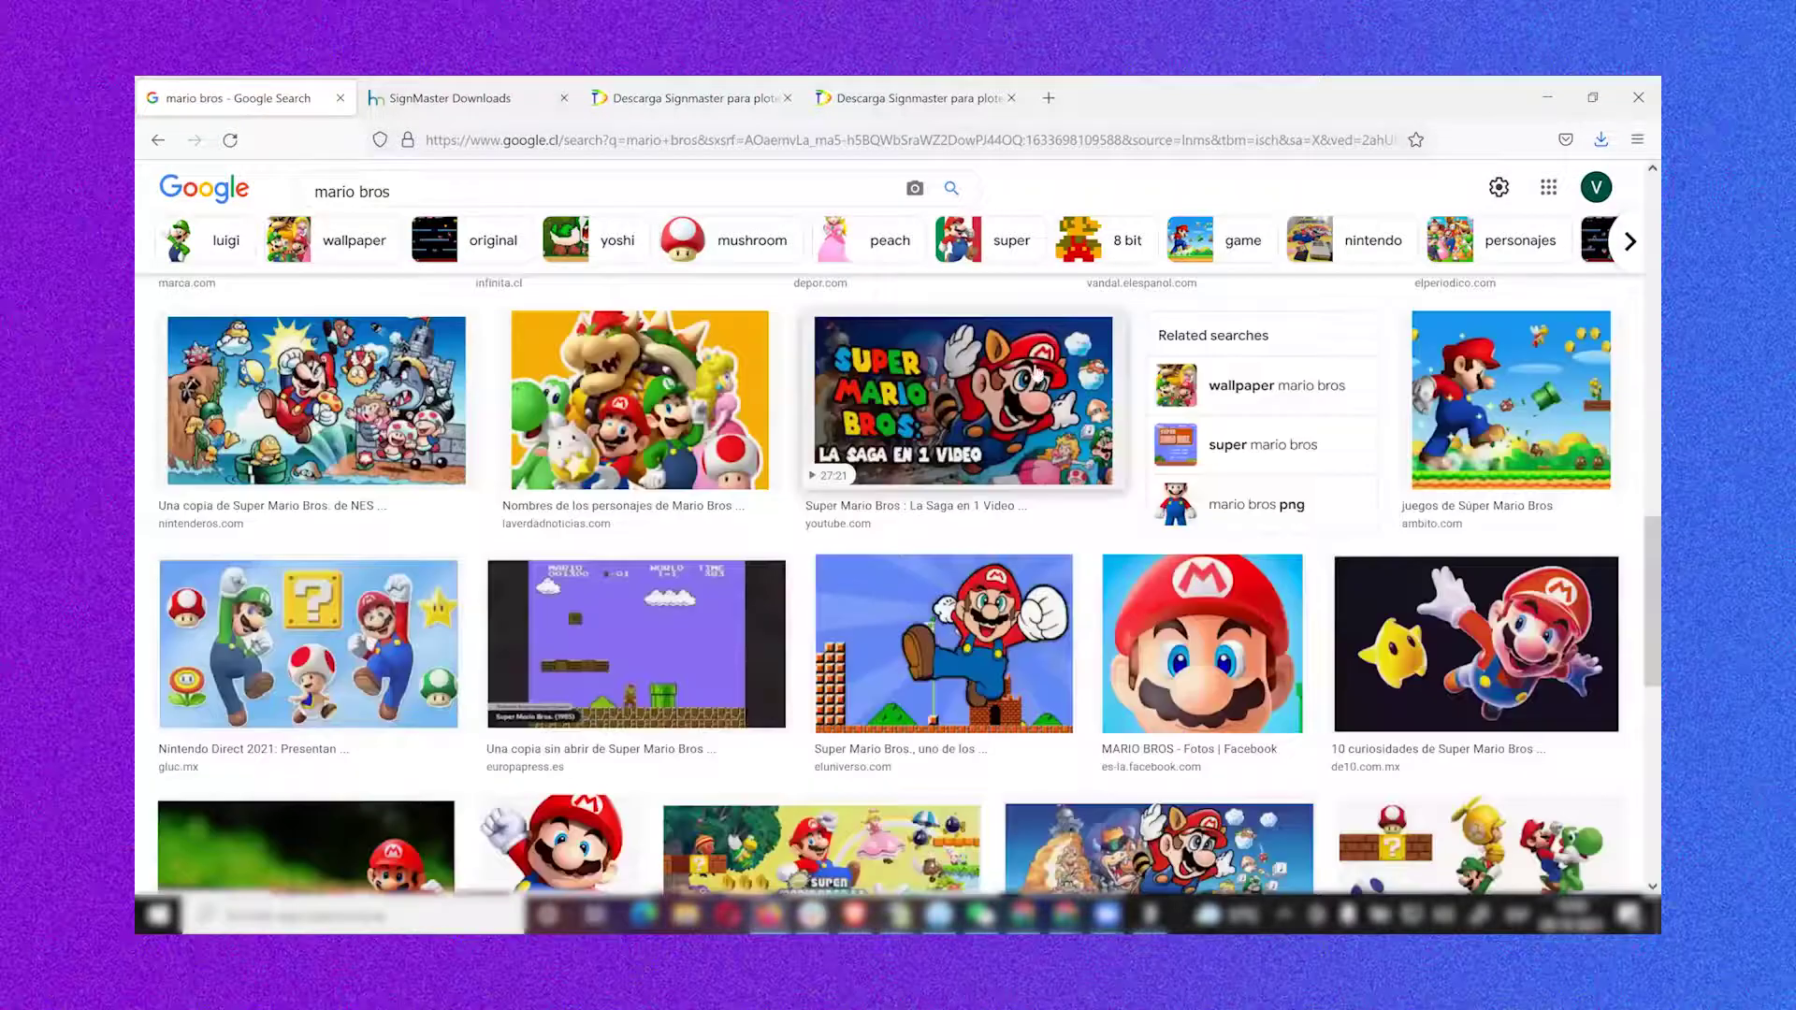
scroll(980, 688, "up", 4)
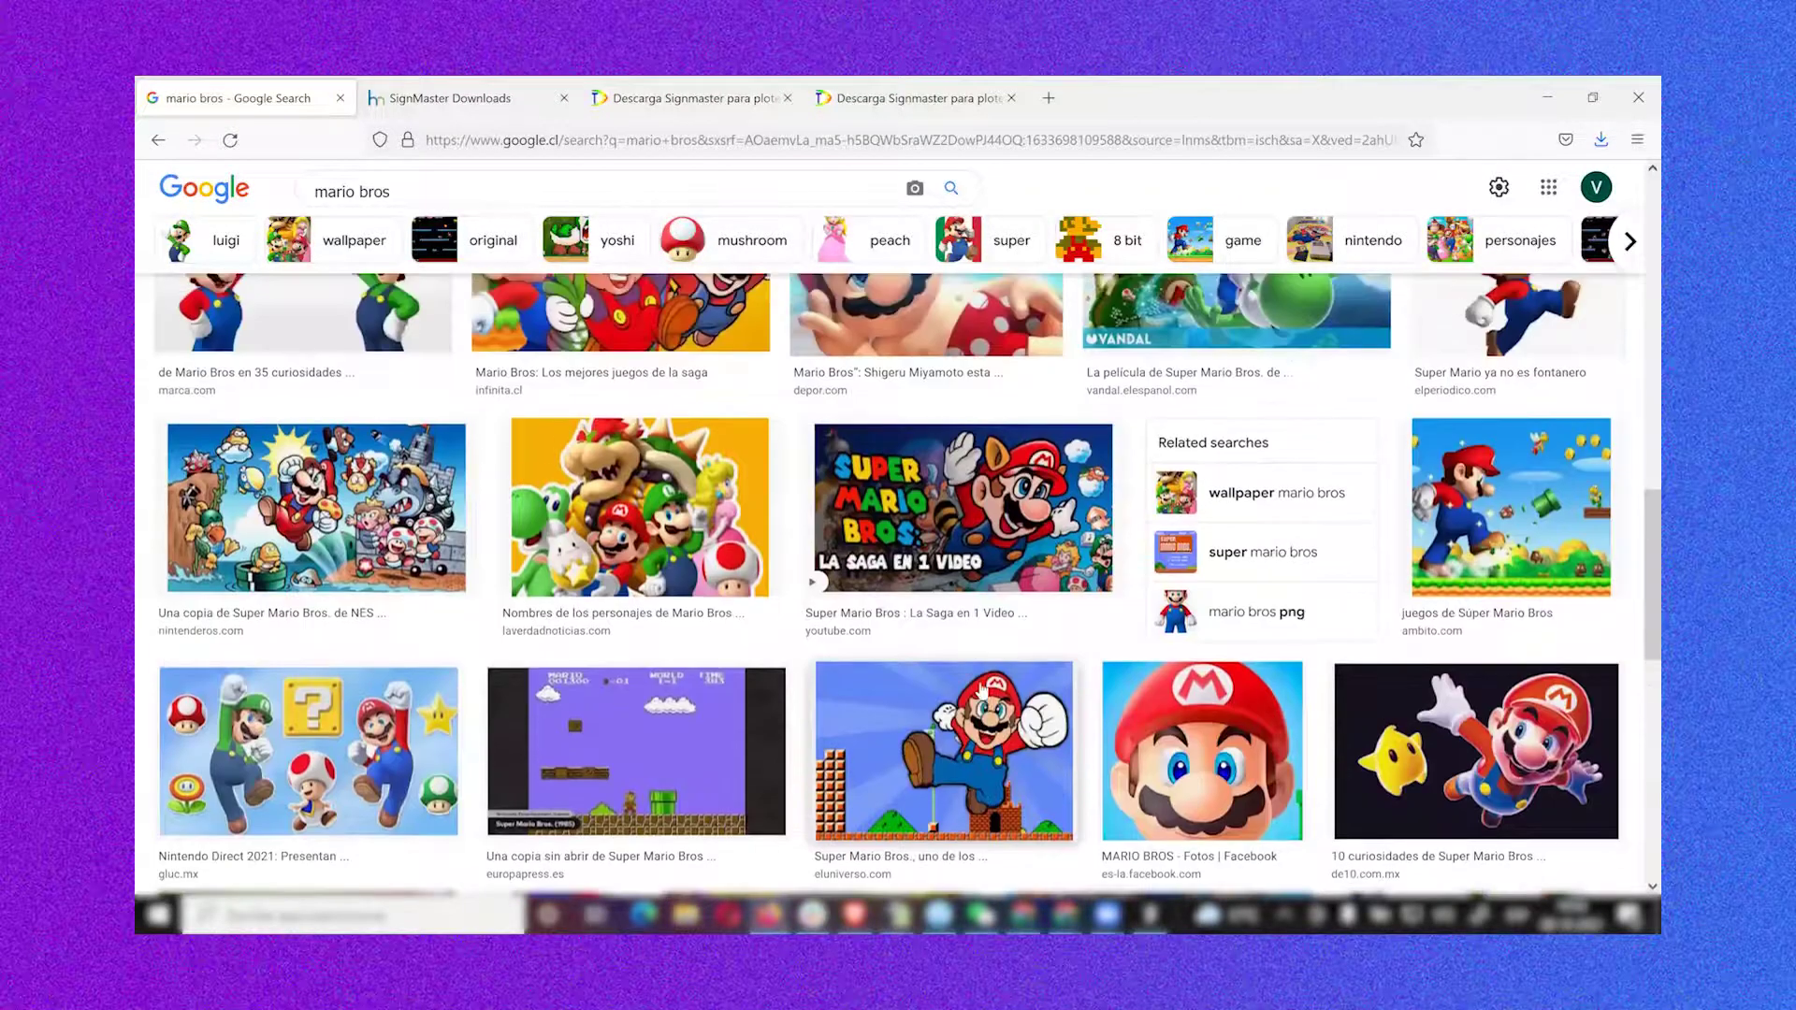
scroll(980, 688, "up", 2)
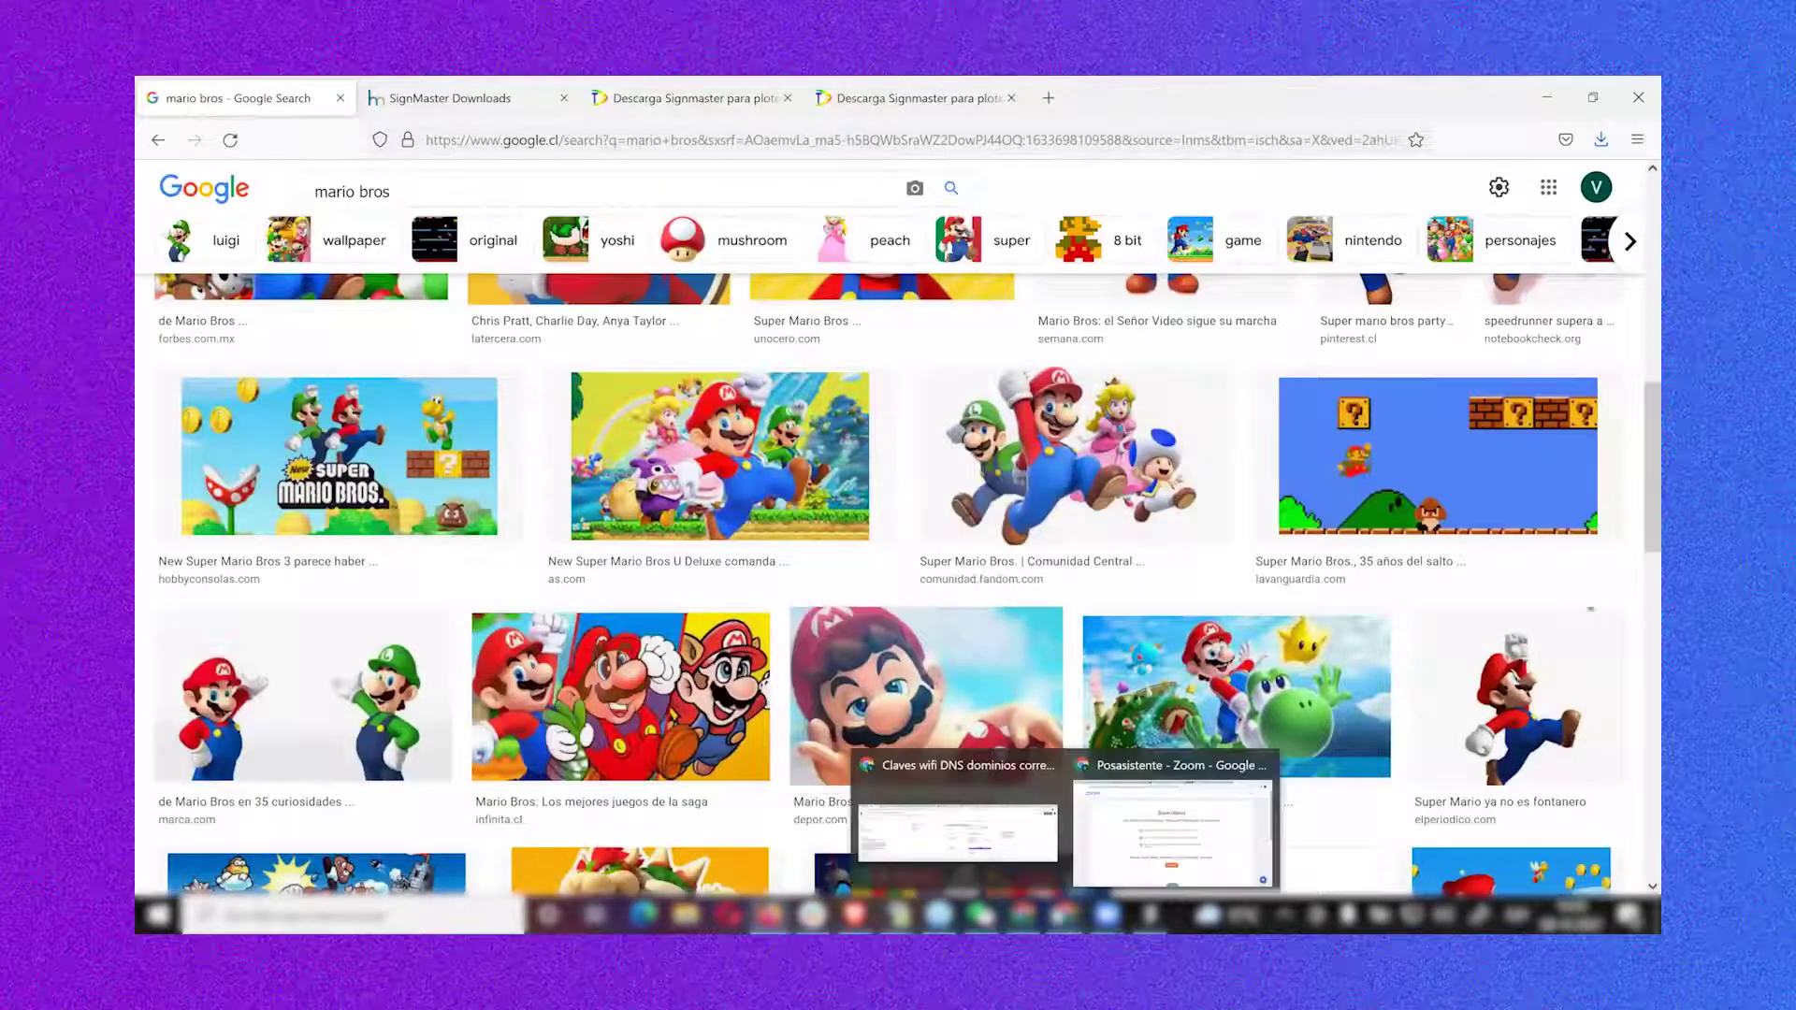
left_click(1107, 915)
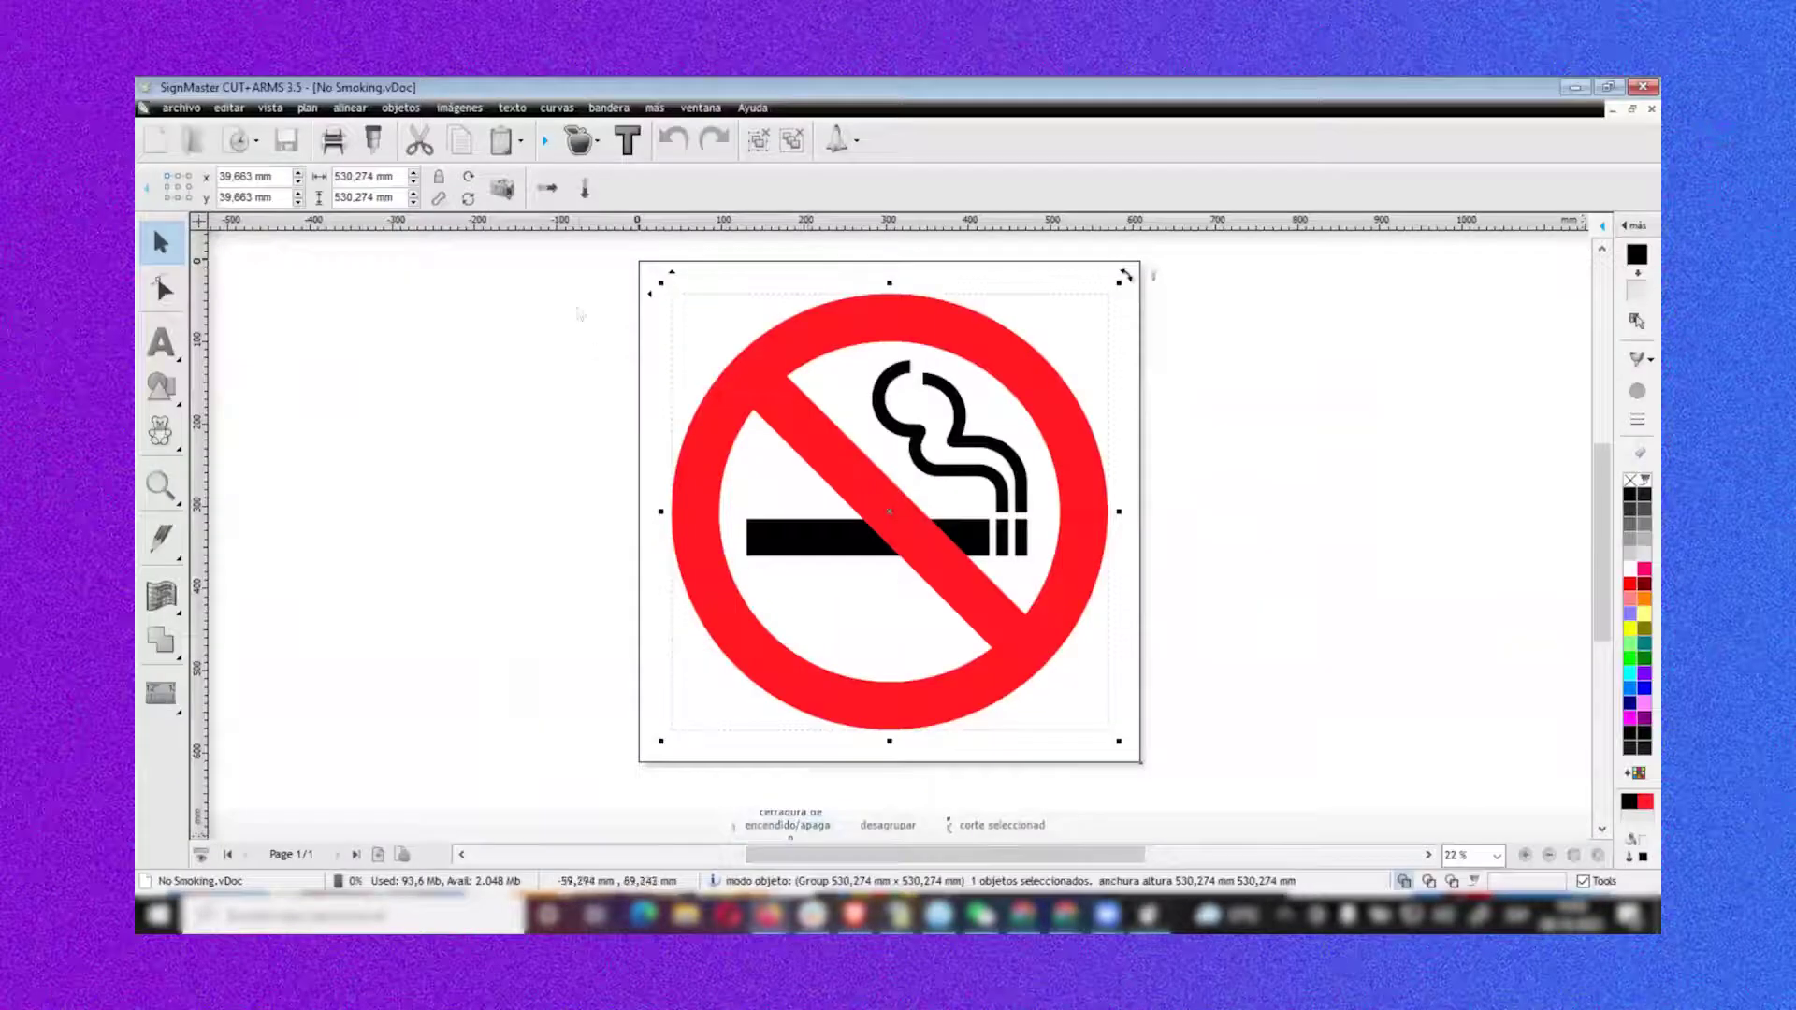
left_click(155, 140)
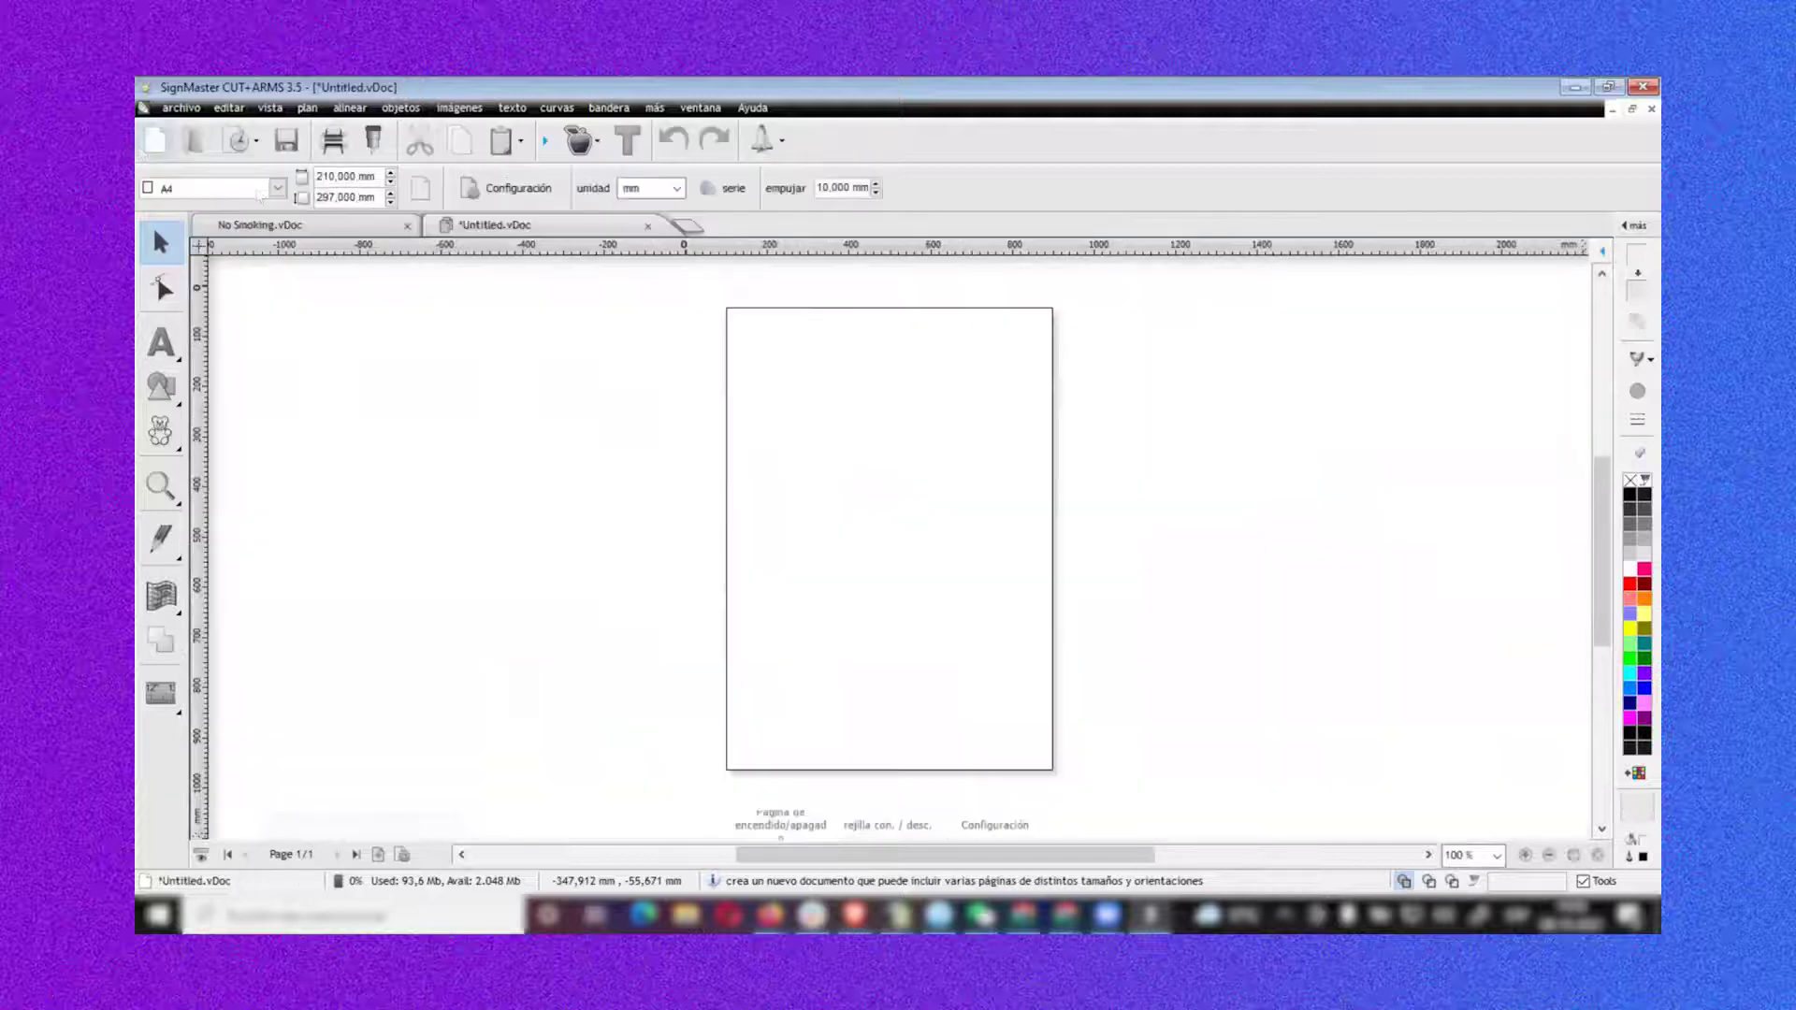
left_click(462, 108)
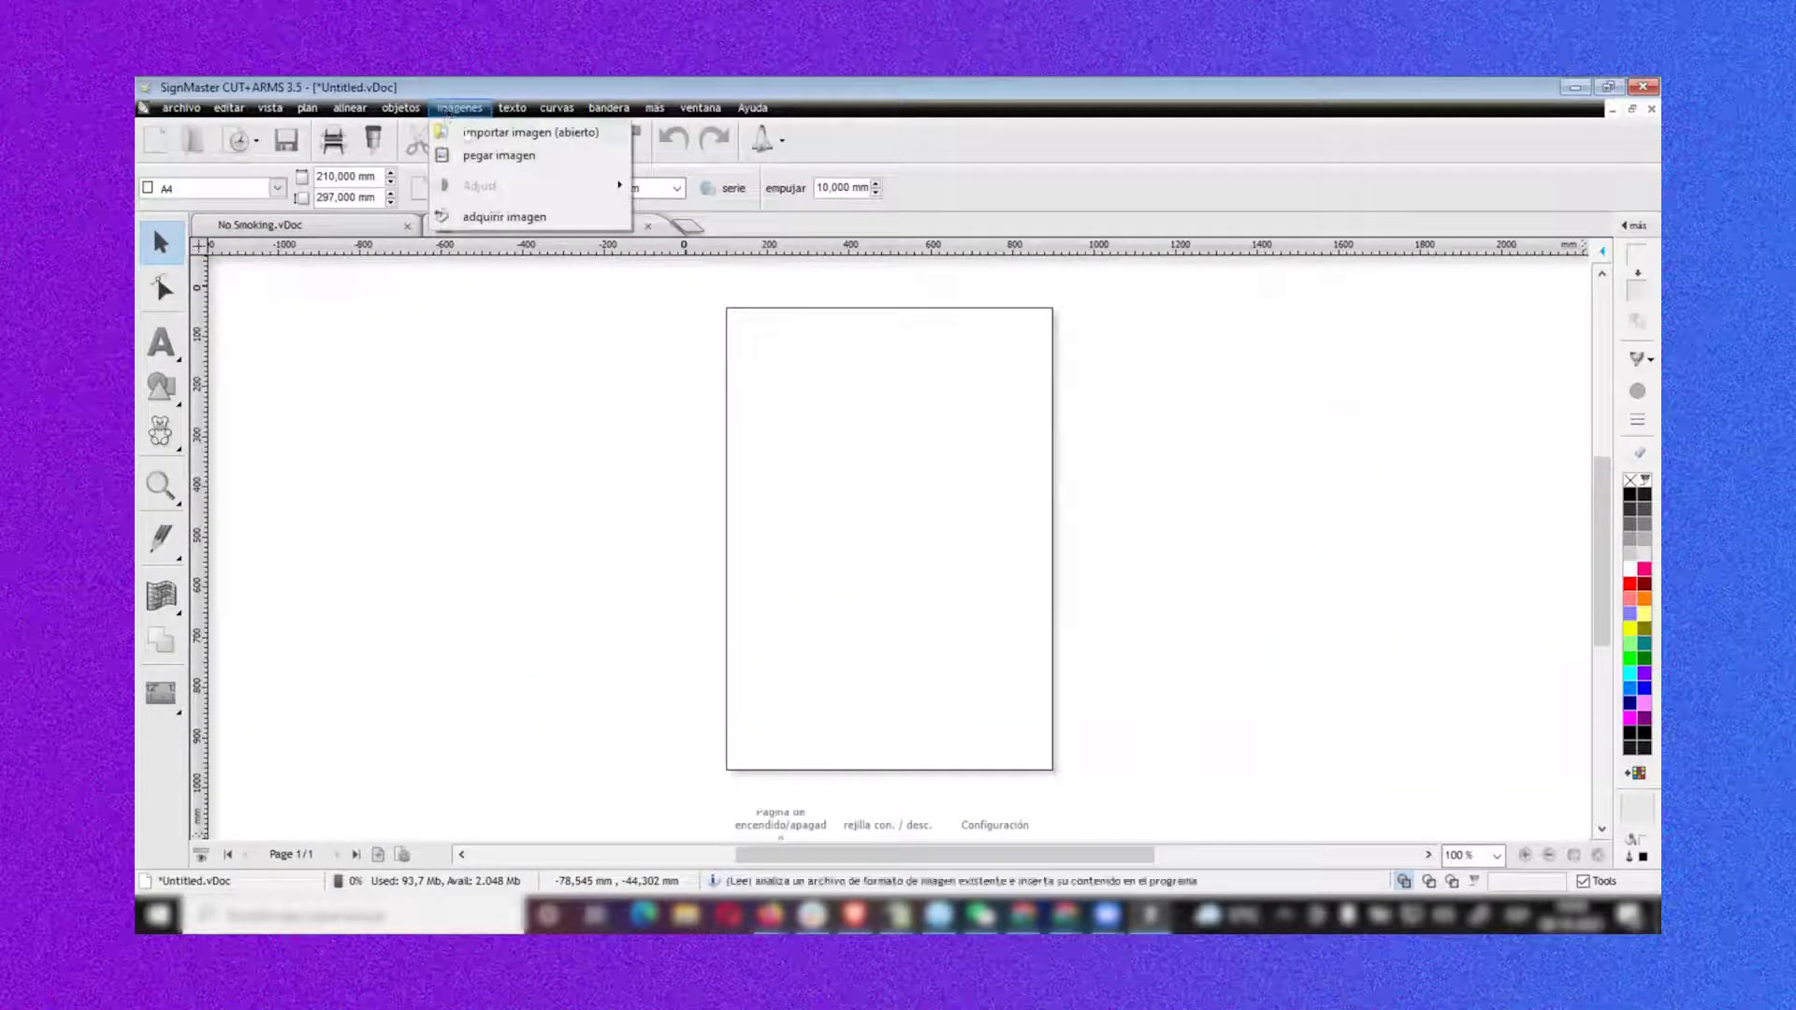
left_click(531, 132)
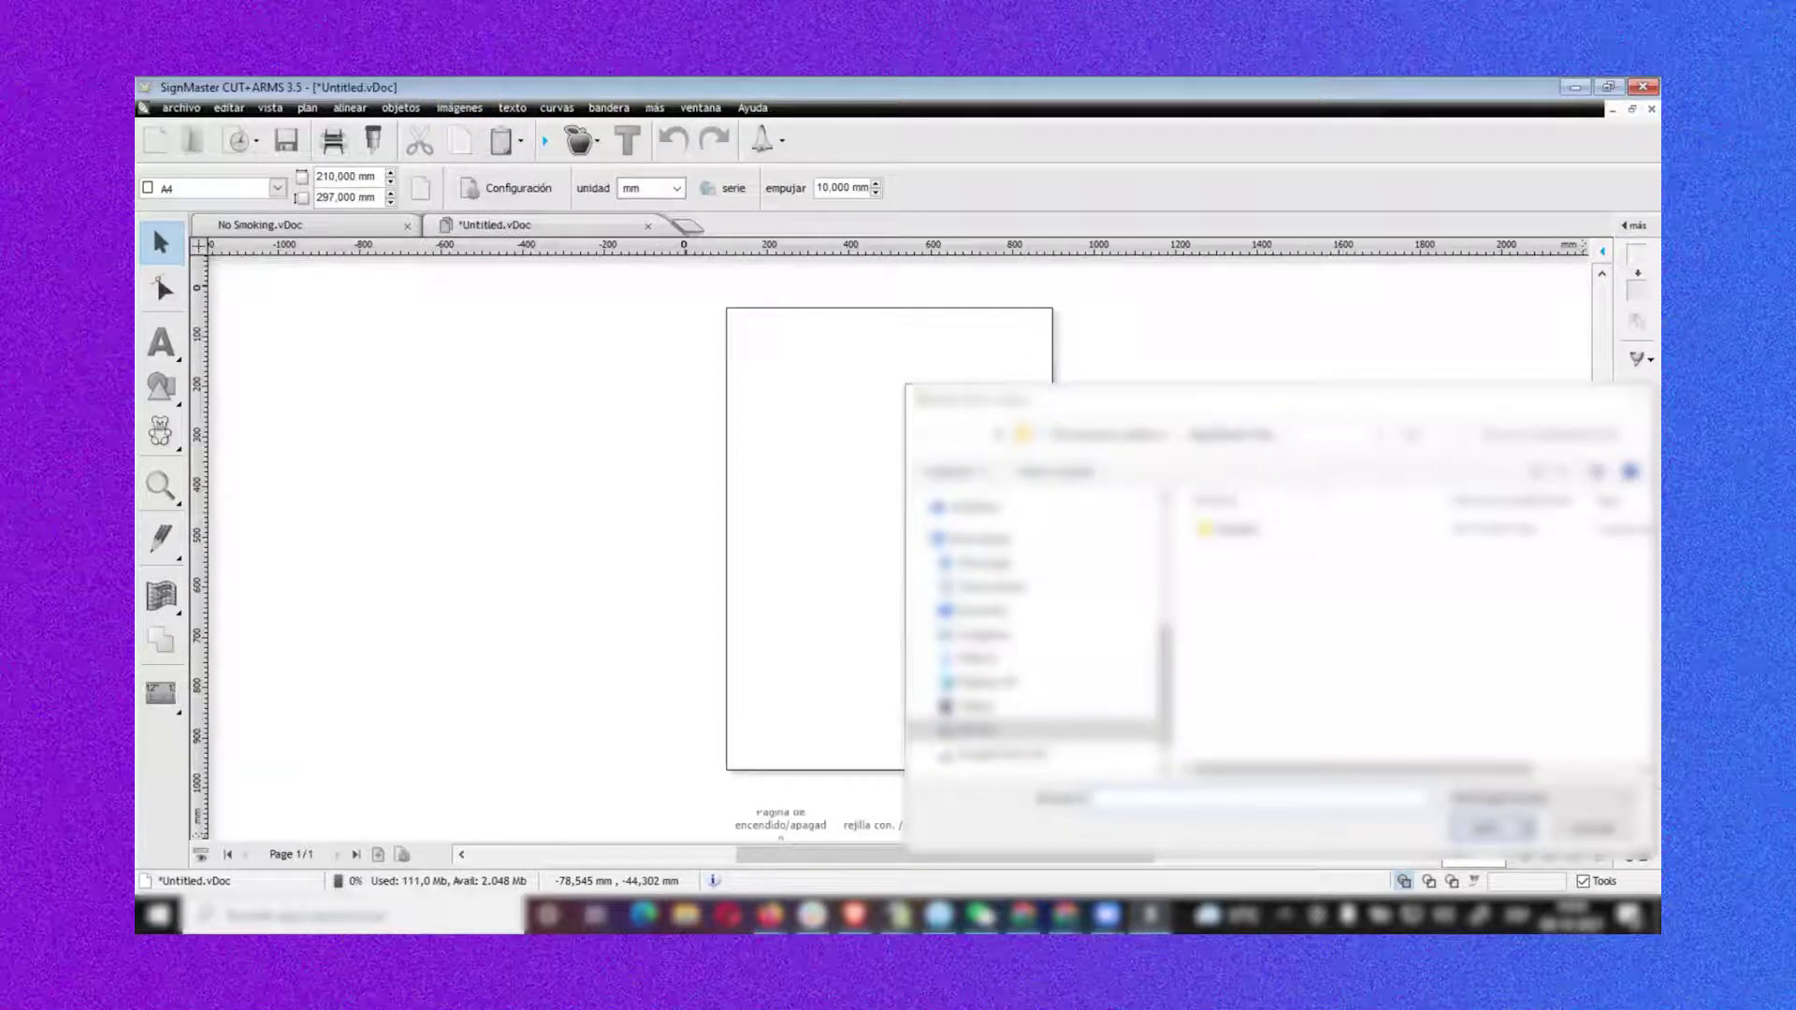
left_click(776, 517)
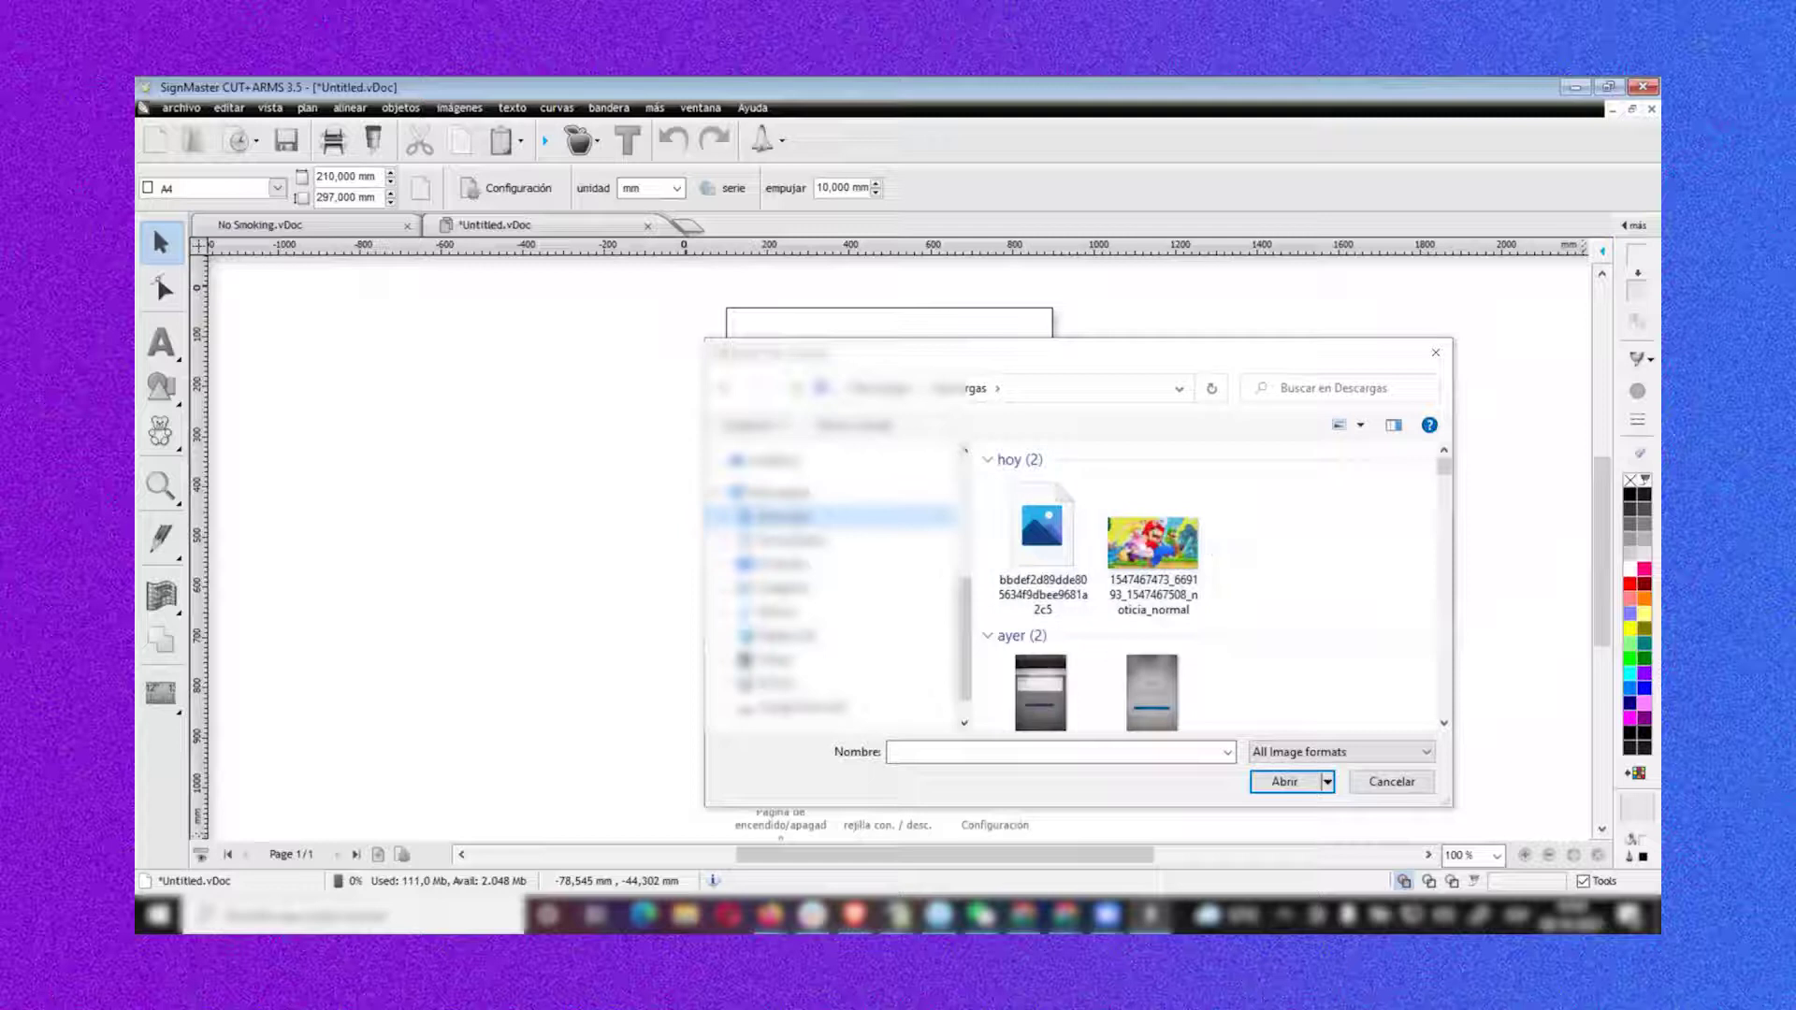
mouse_move(1445, 465)
left_mouse_down()
mouse_move(1445, 524)
mouse_move(1445, 466)
left_mouse_up()
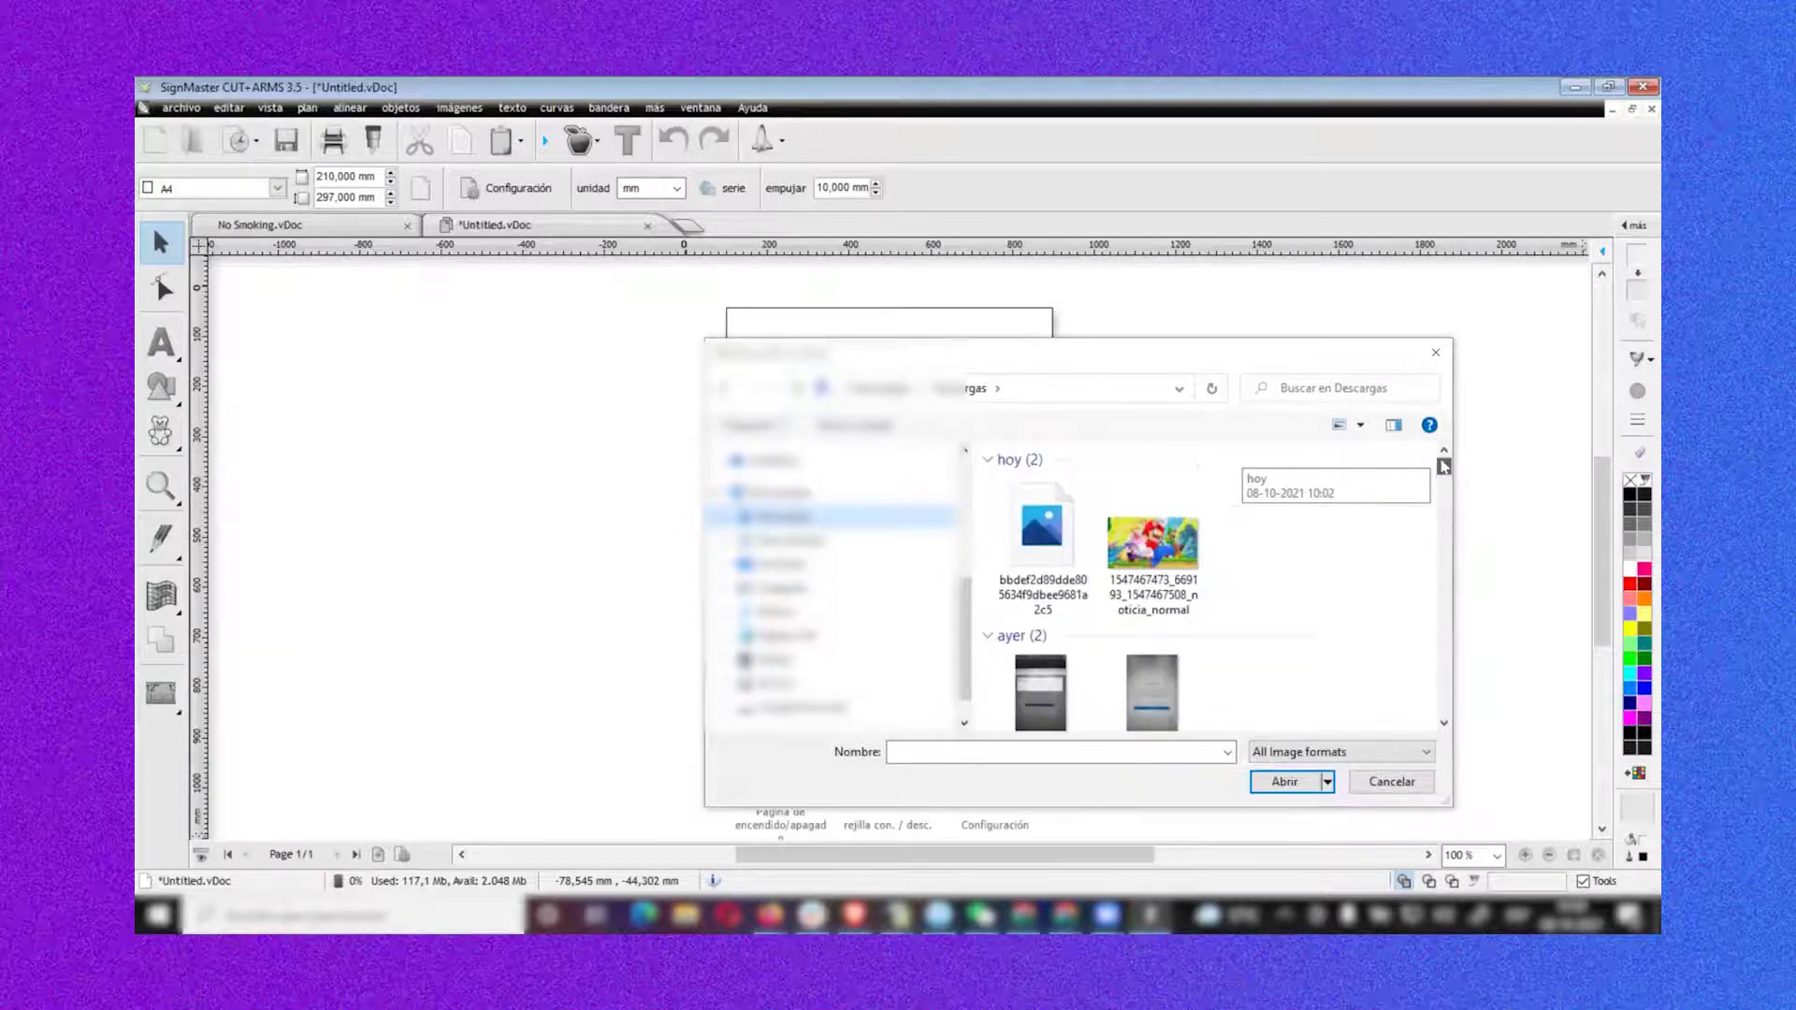
left_click(1042, 533)
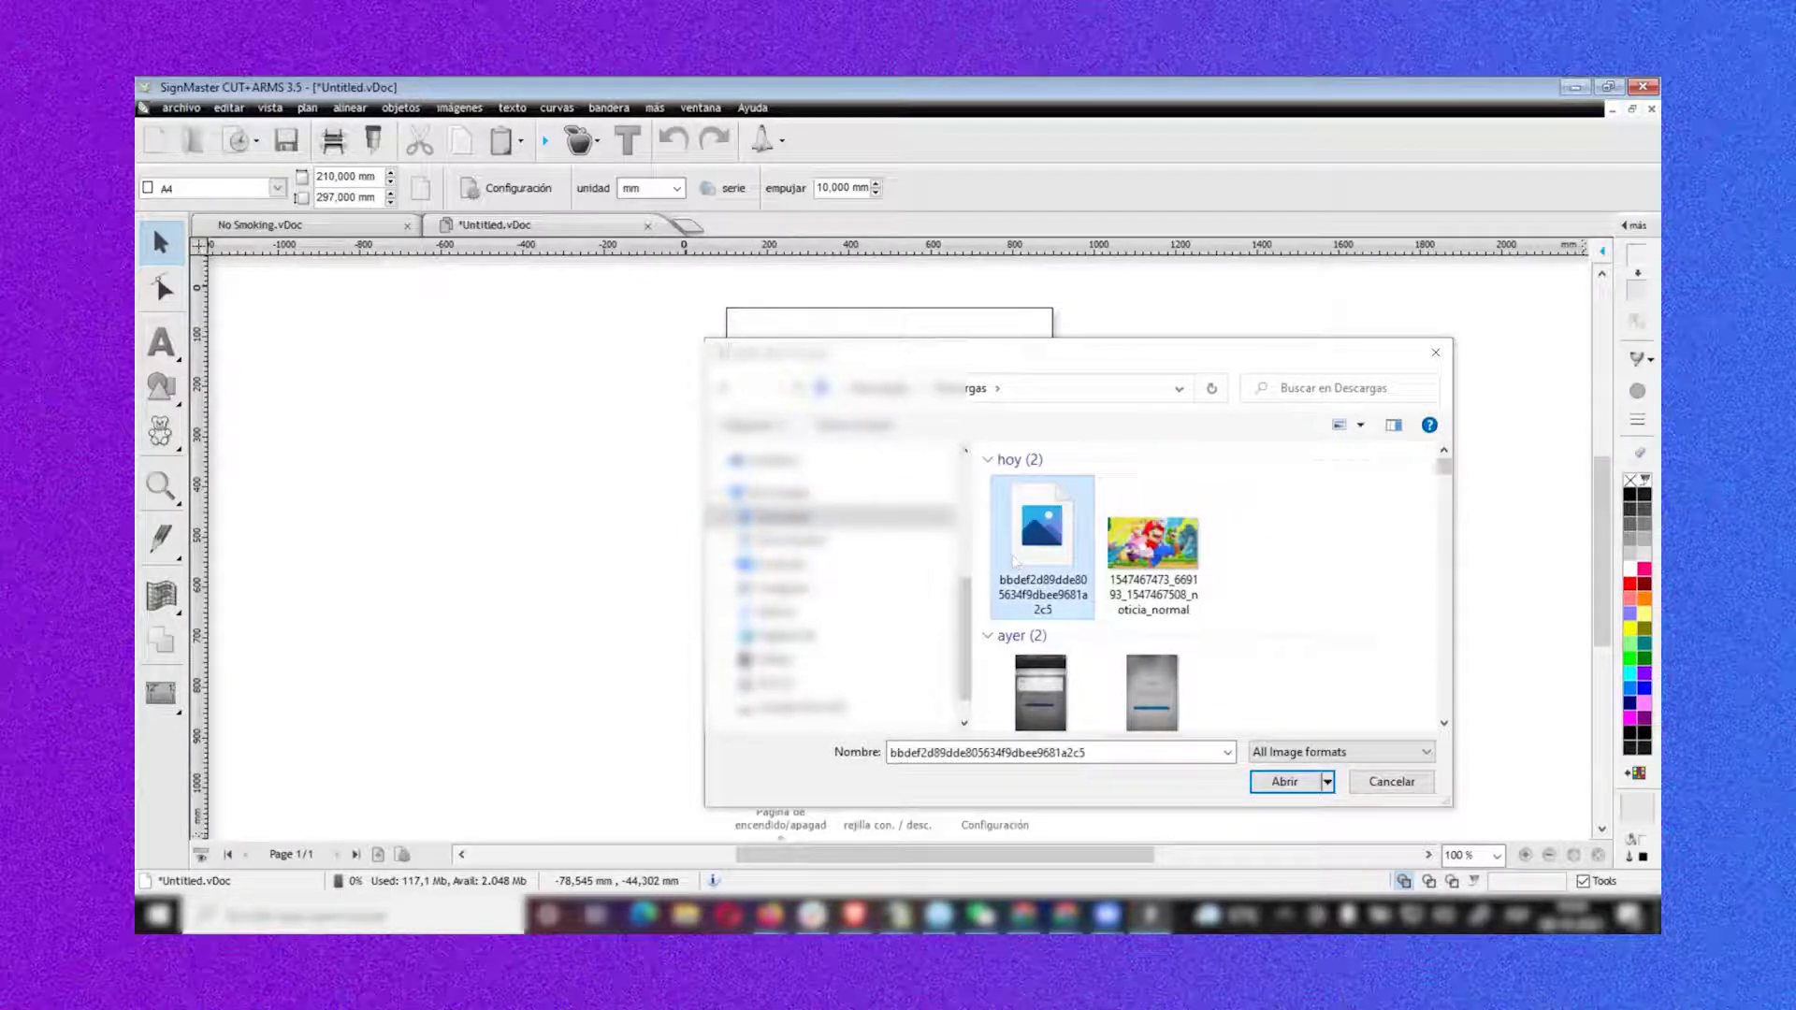
left_click(1145, 551)
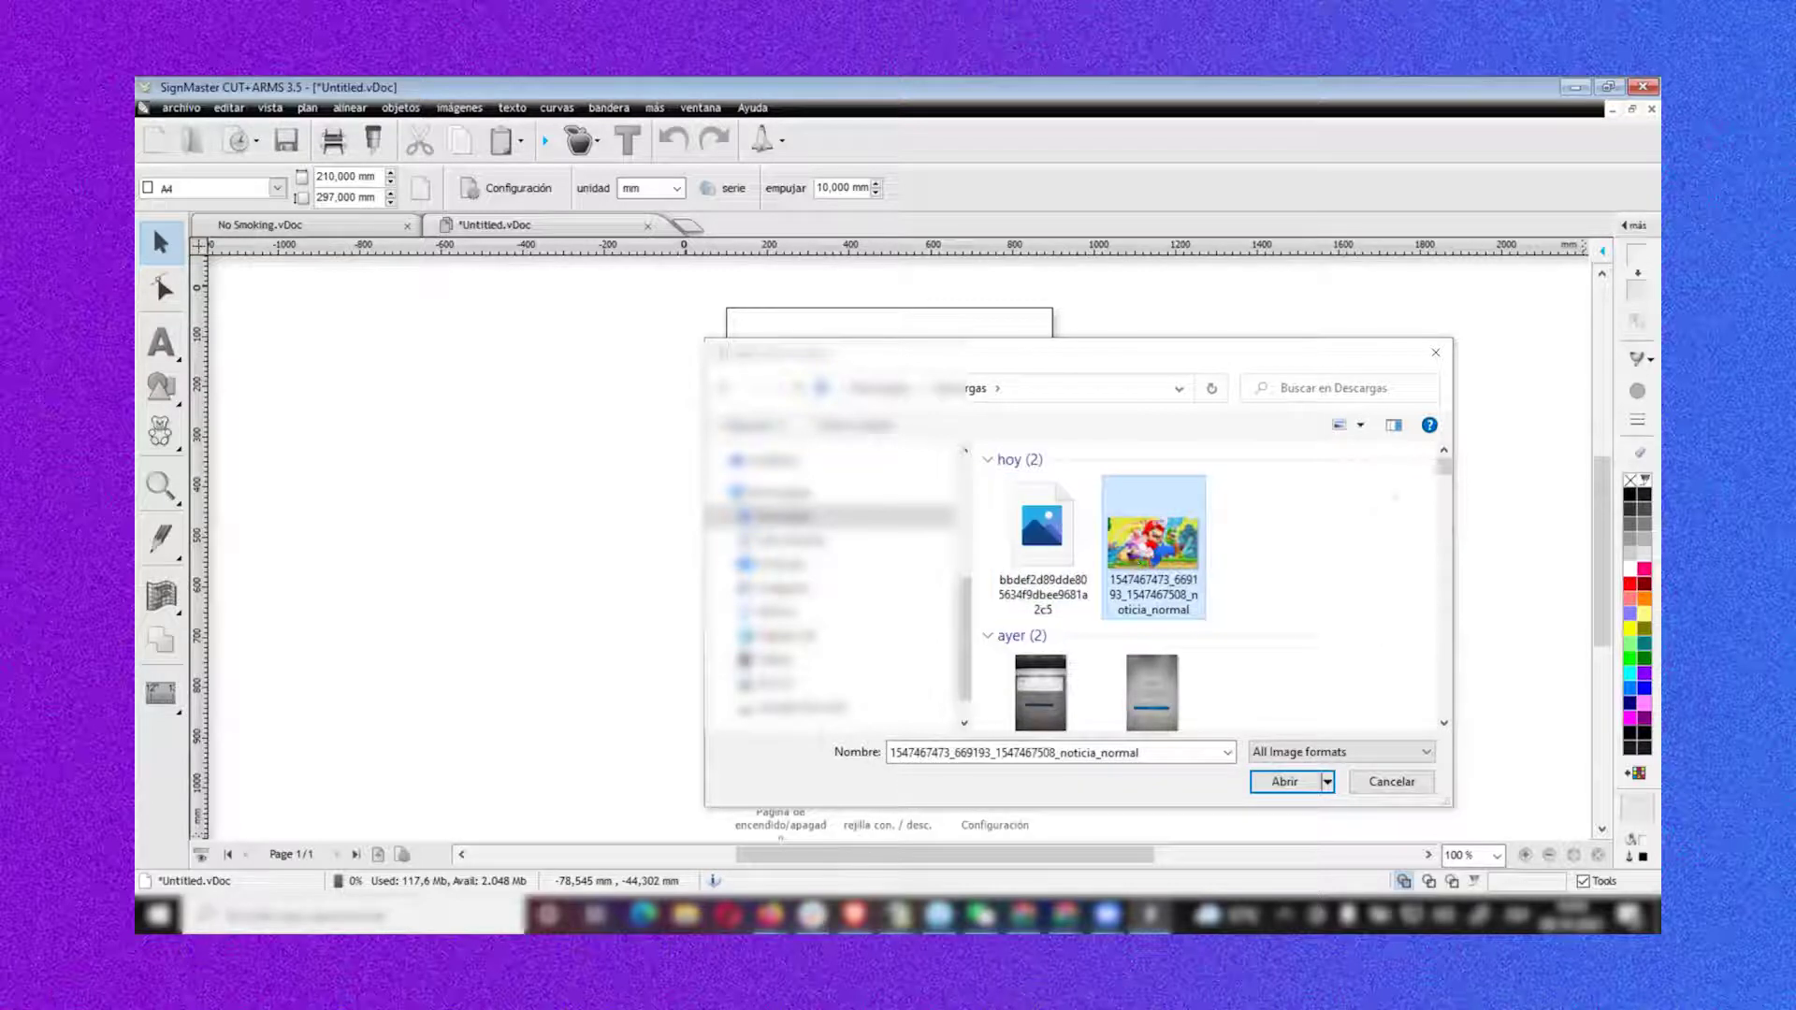
mouse_move(1445, 465)
left_mouse_down()
mouse_move(1444, 528)
mouse_move(1444, 465)
left_mouse_up()
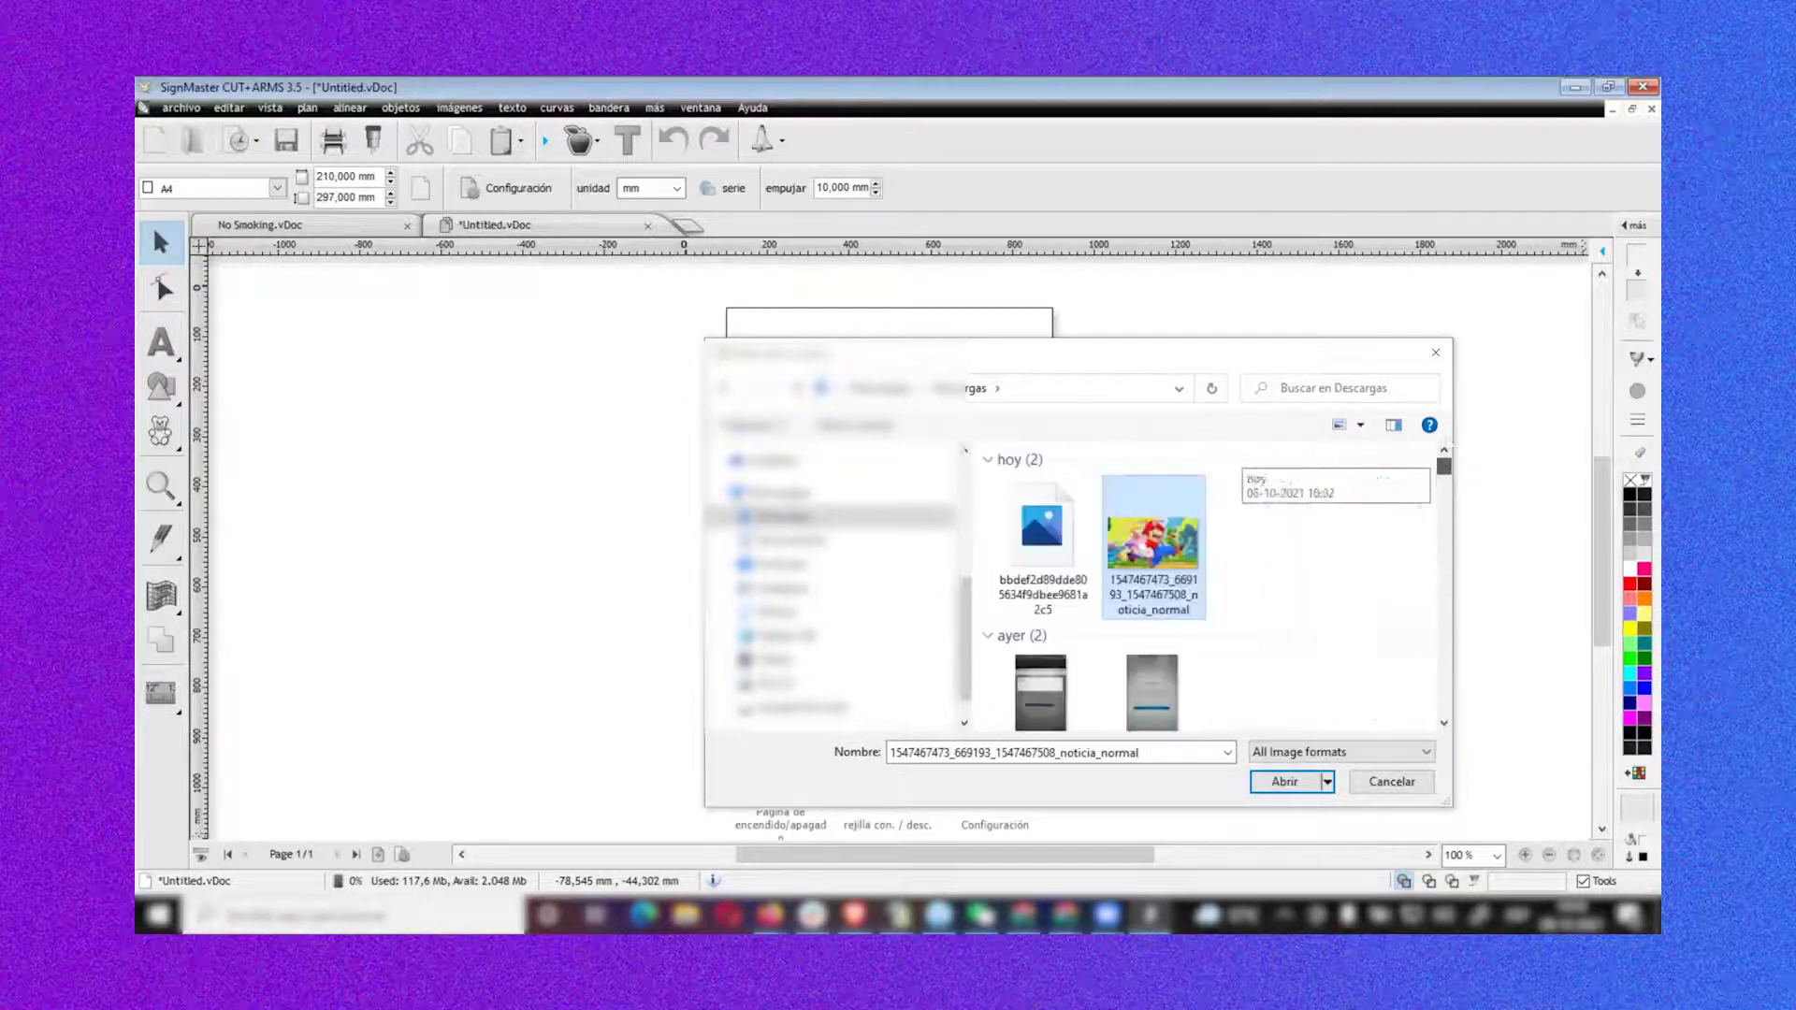
left_click(1284, 781)
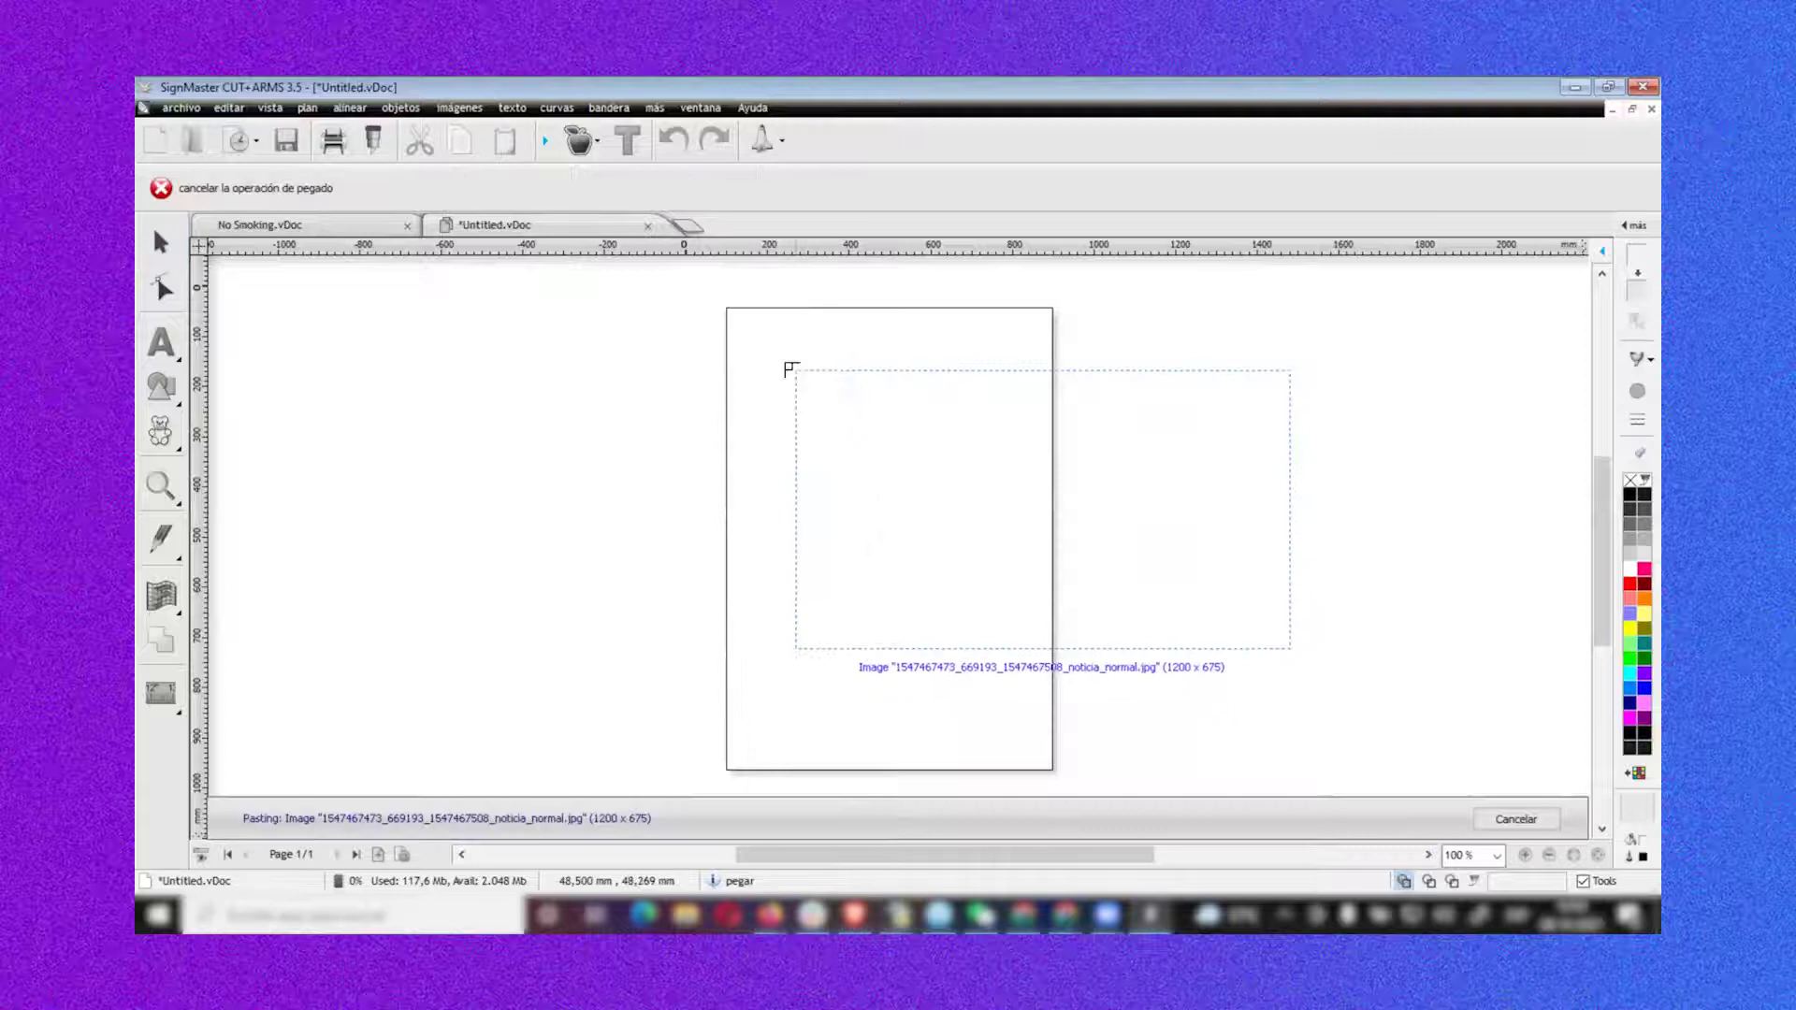
Place the Mario group picture near the top of the A4 page and select it
left_click_drag(745, 356, 1003, 596)
key("Escape")
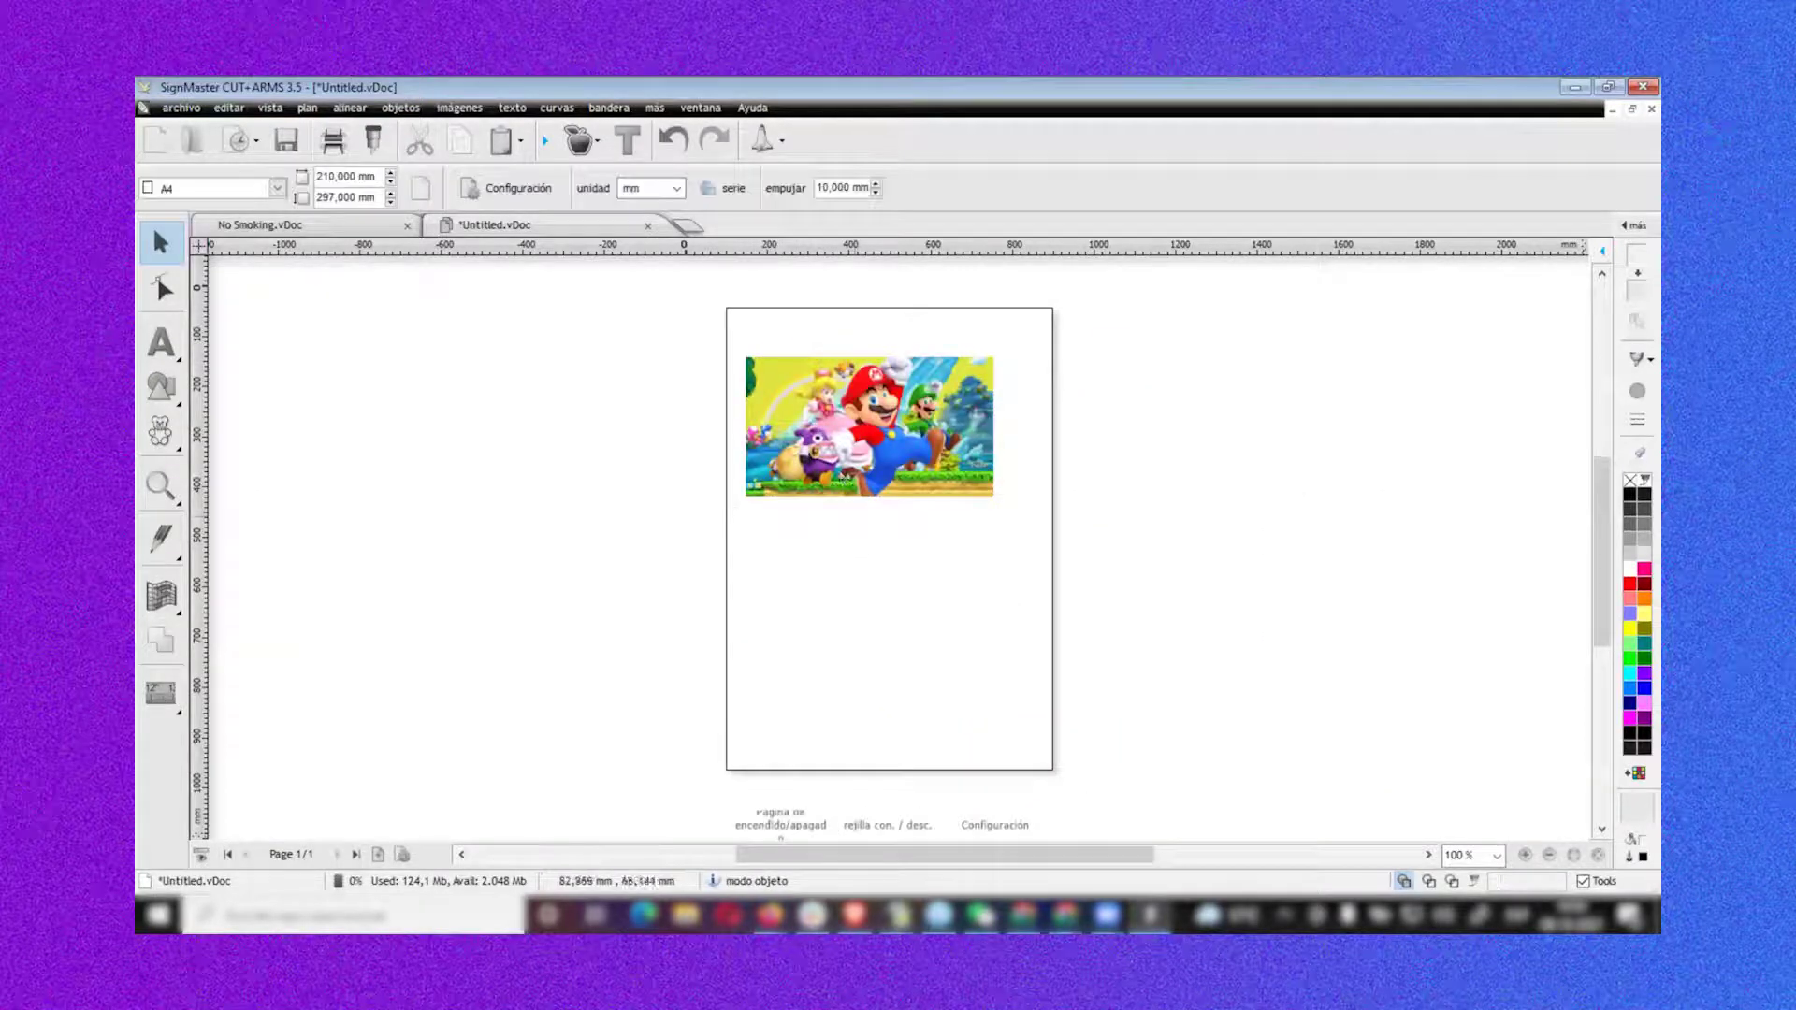
left_click(960, 478)
Shift the group picture slightly up-right and outline it, including auto-traced image contours
left_click_drag(960, 478, 982, 465)
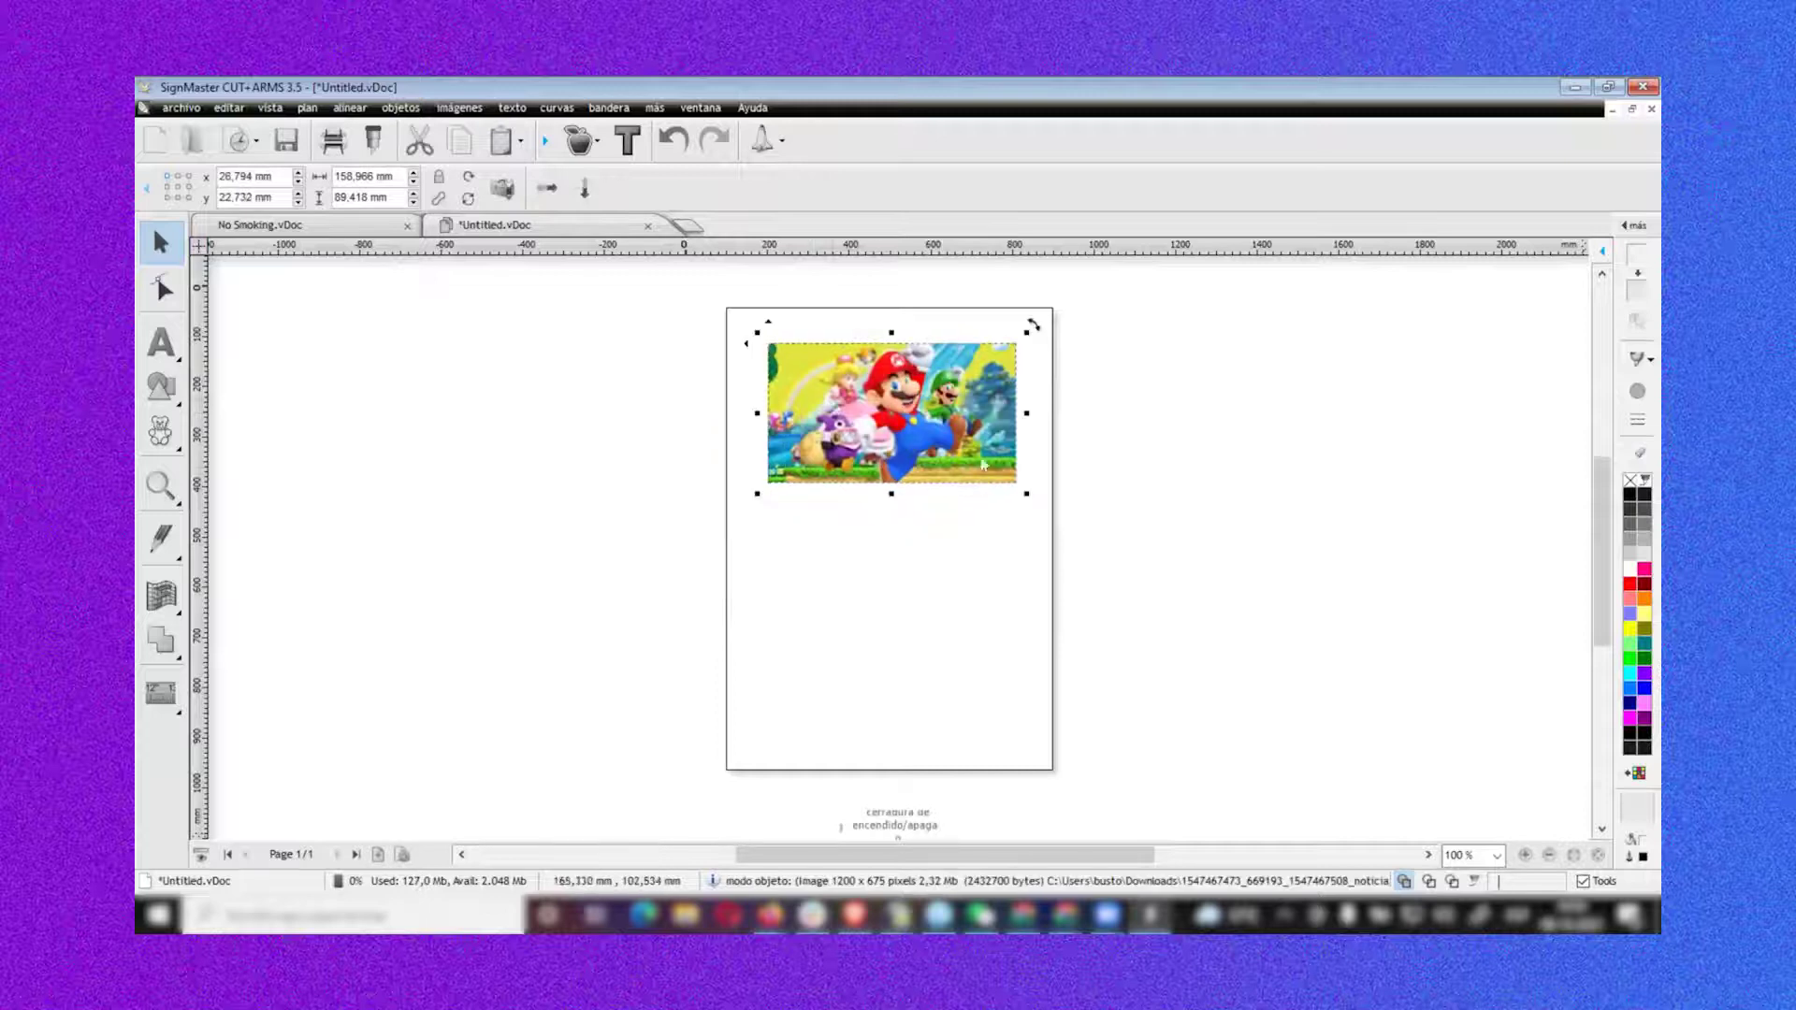
right_click(819, 410)
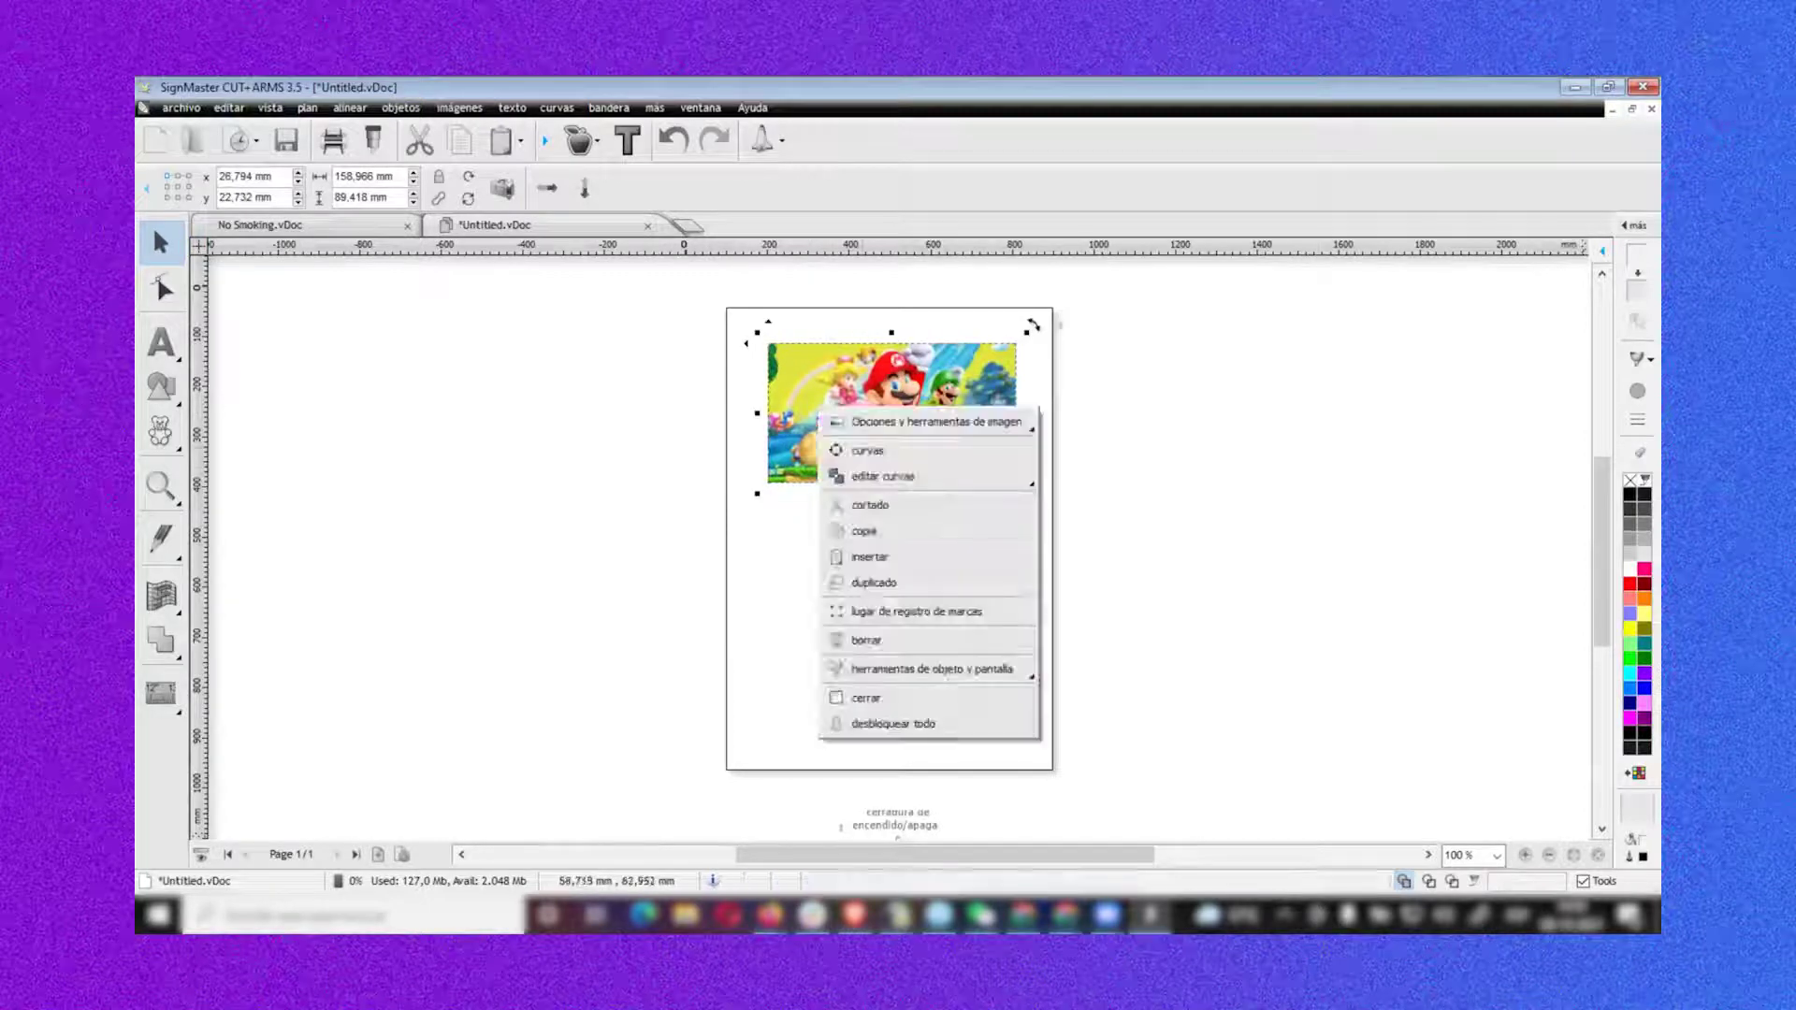
key("Escape")
key("Escape")
left_click(892, 411)
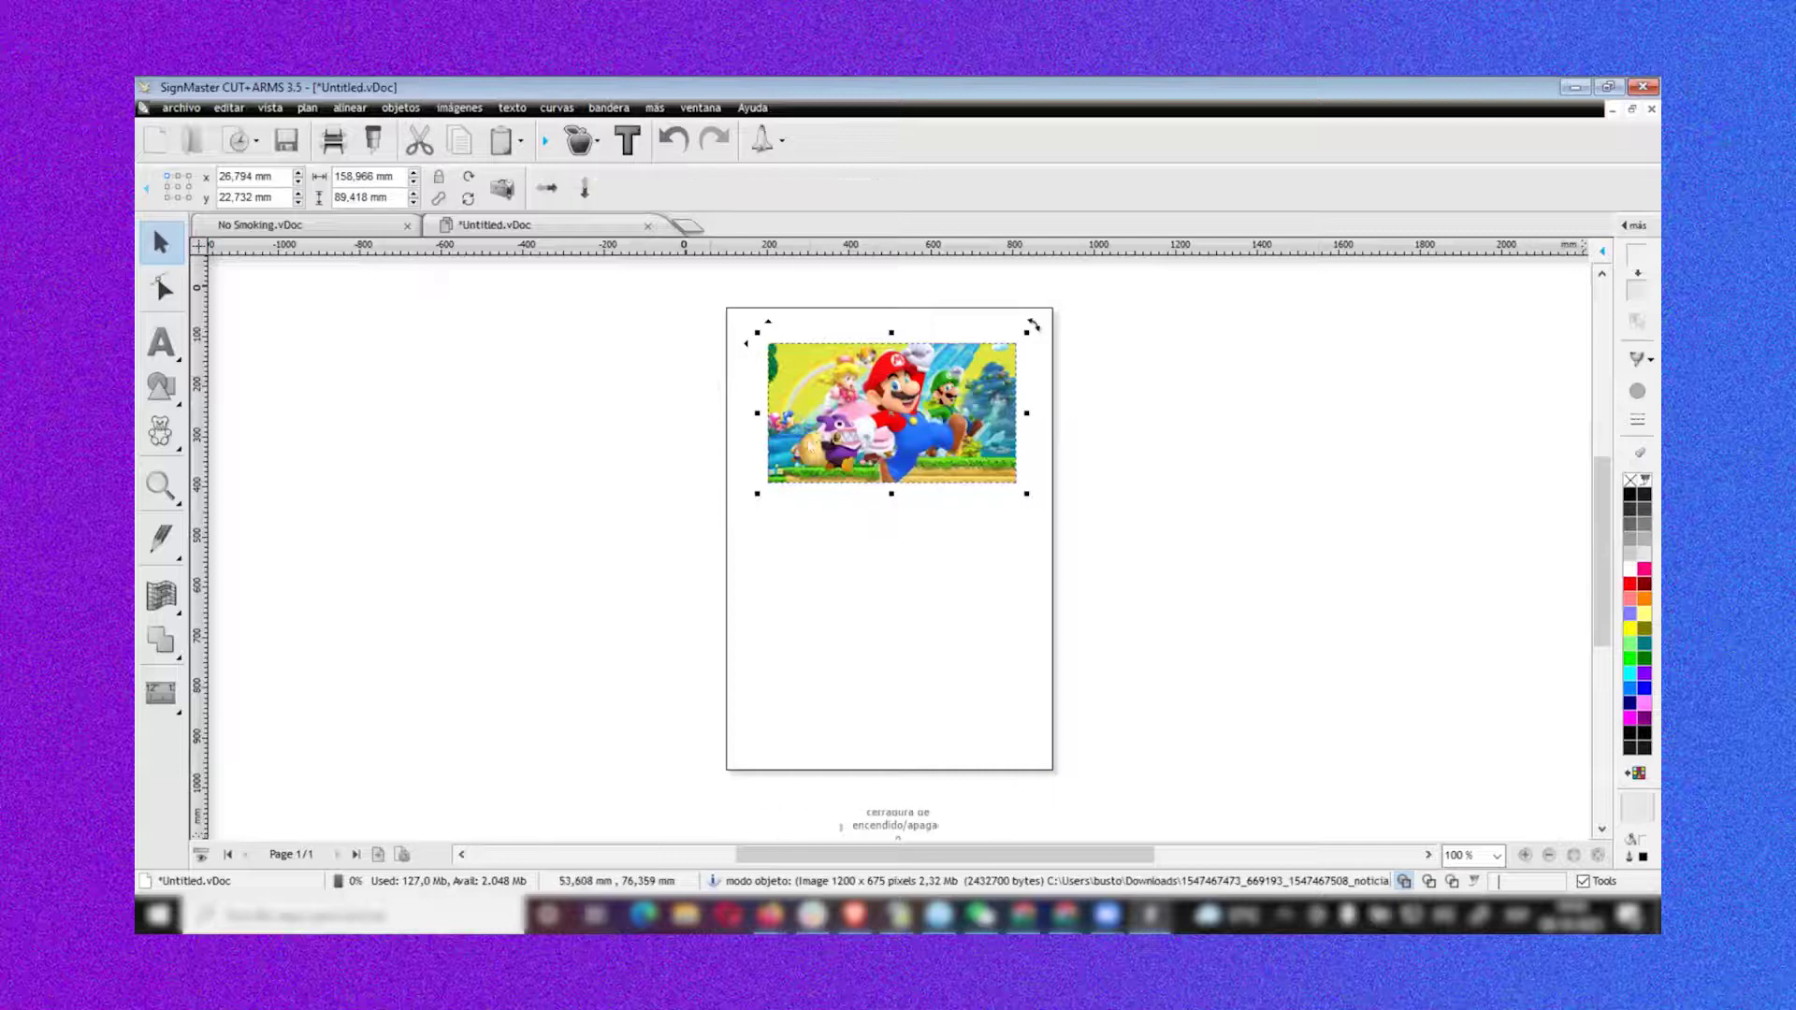
left_click(626, 142)
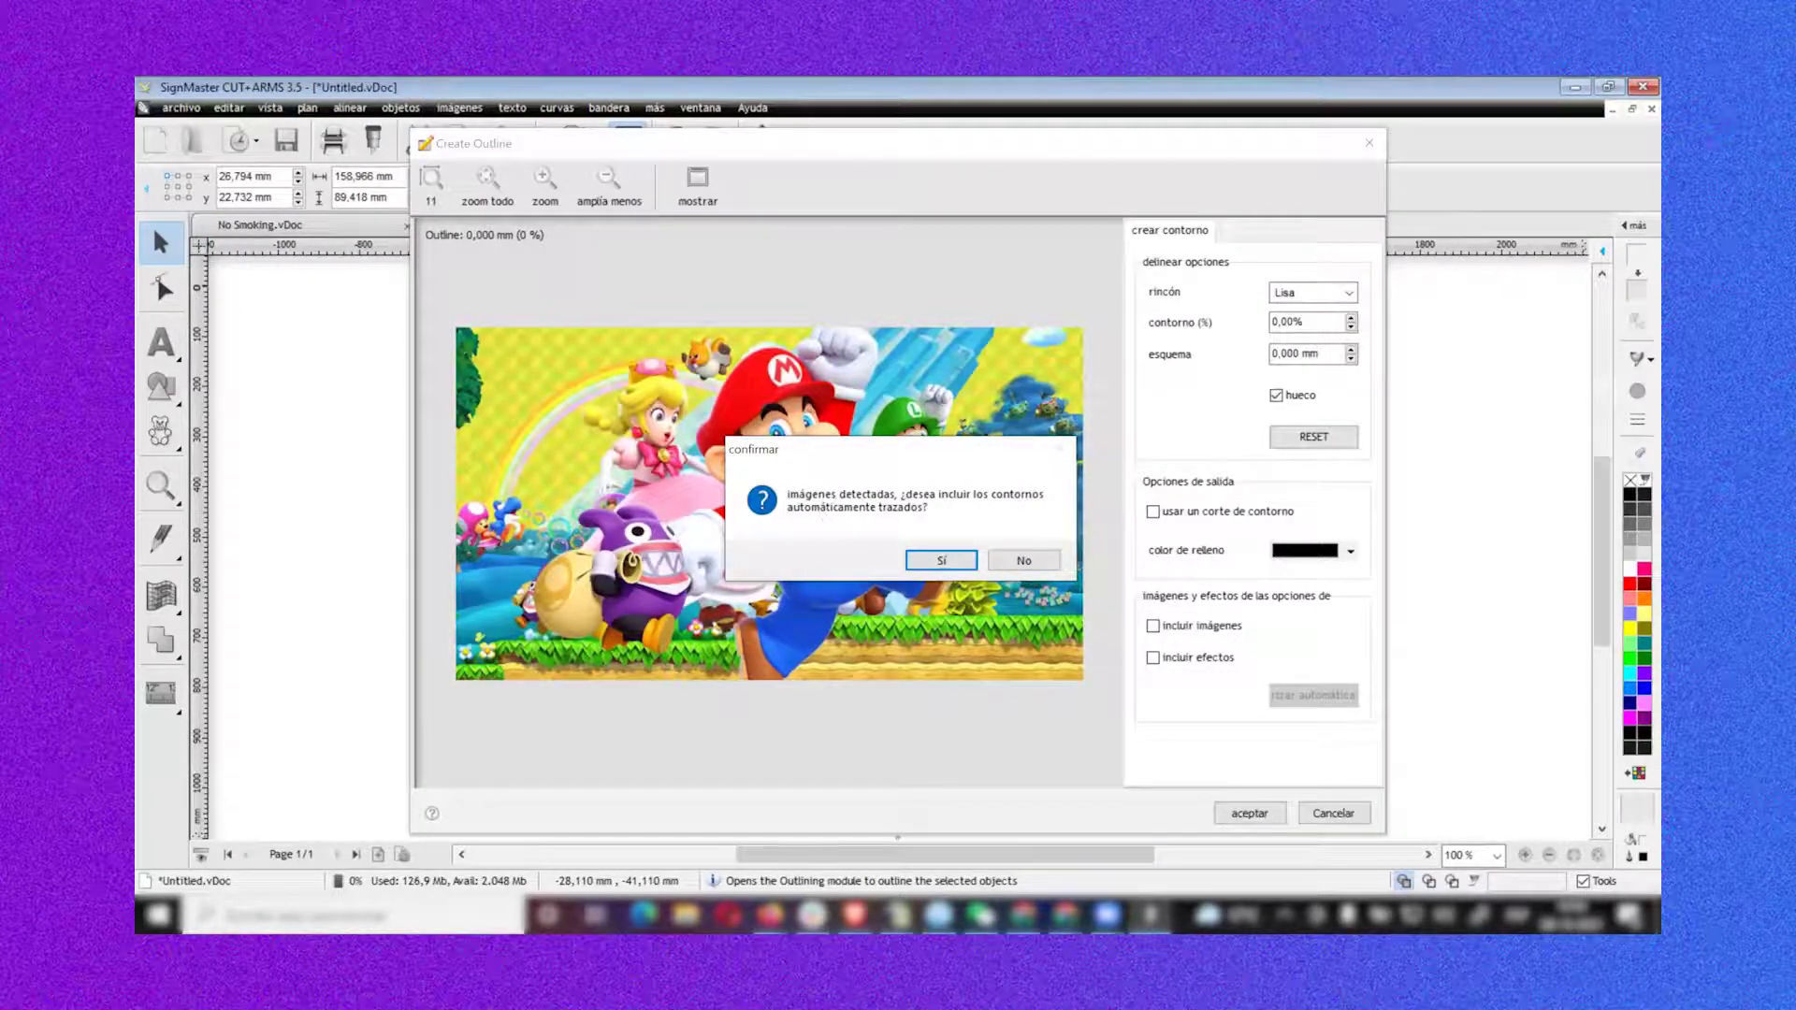
left_click(941, 560)
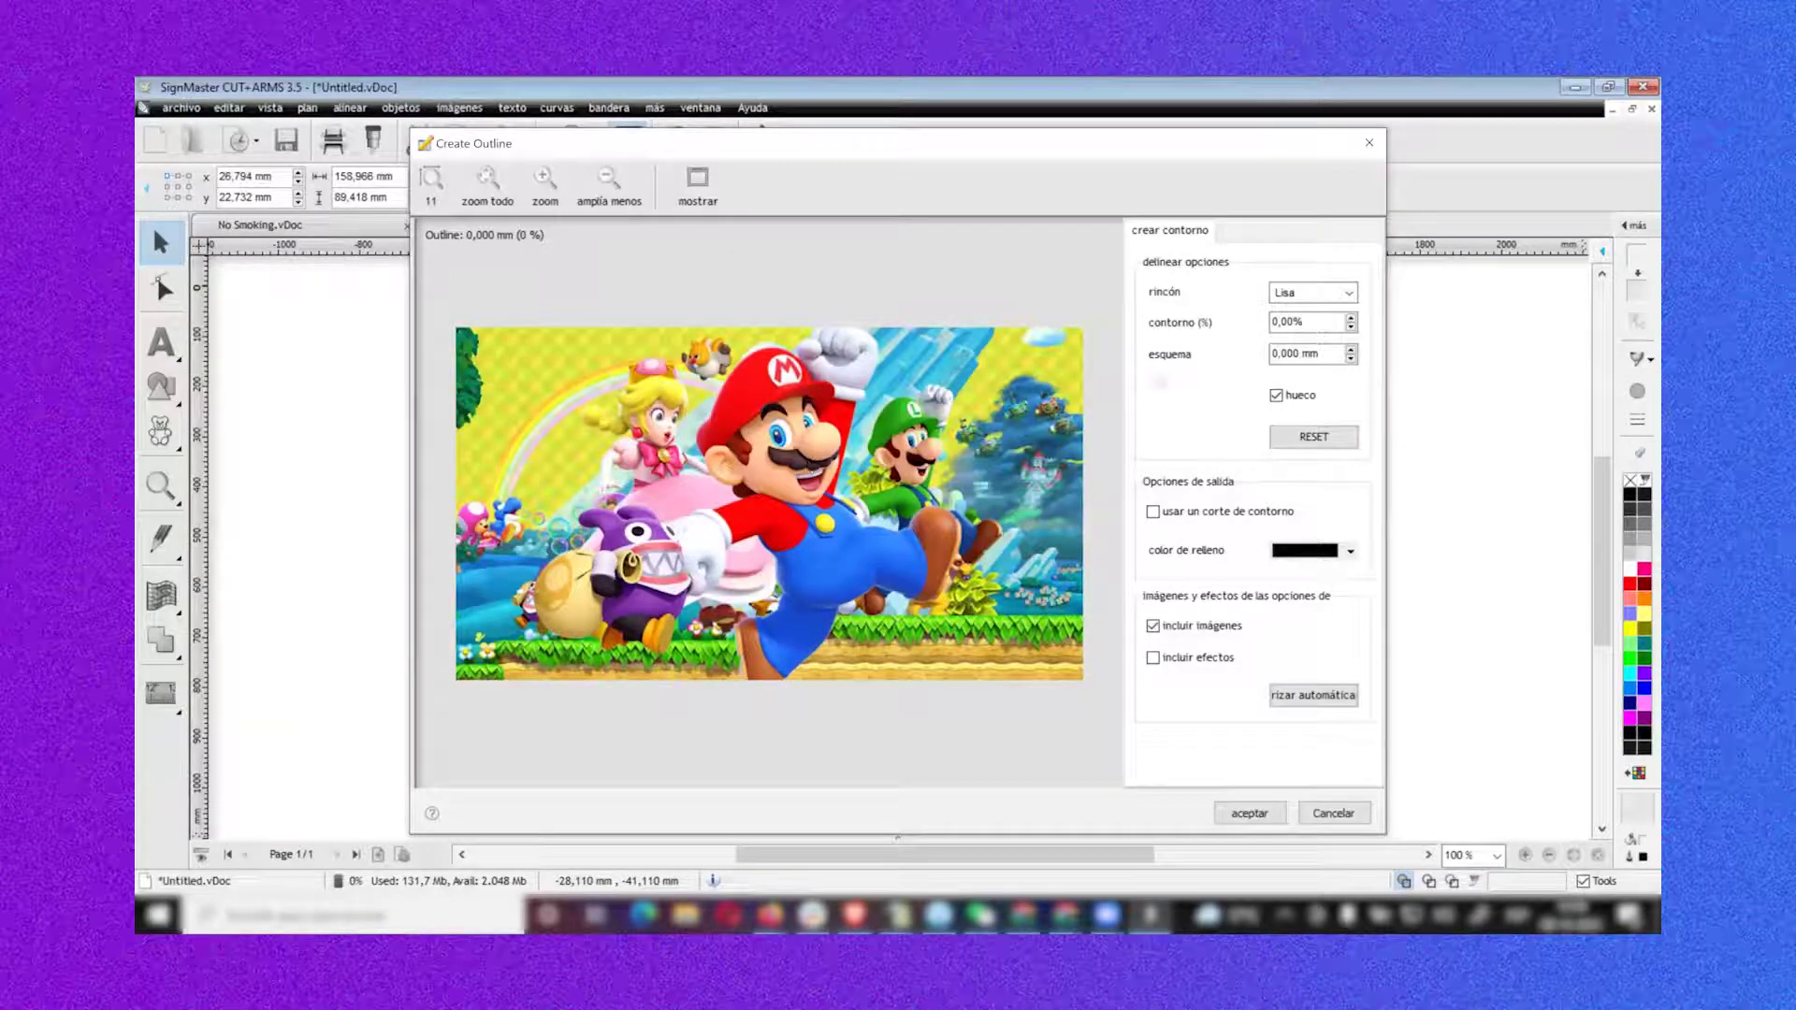
left_click(1248, 813)
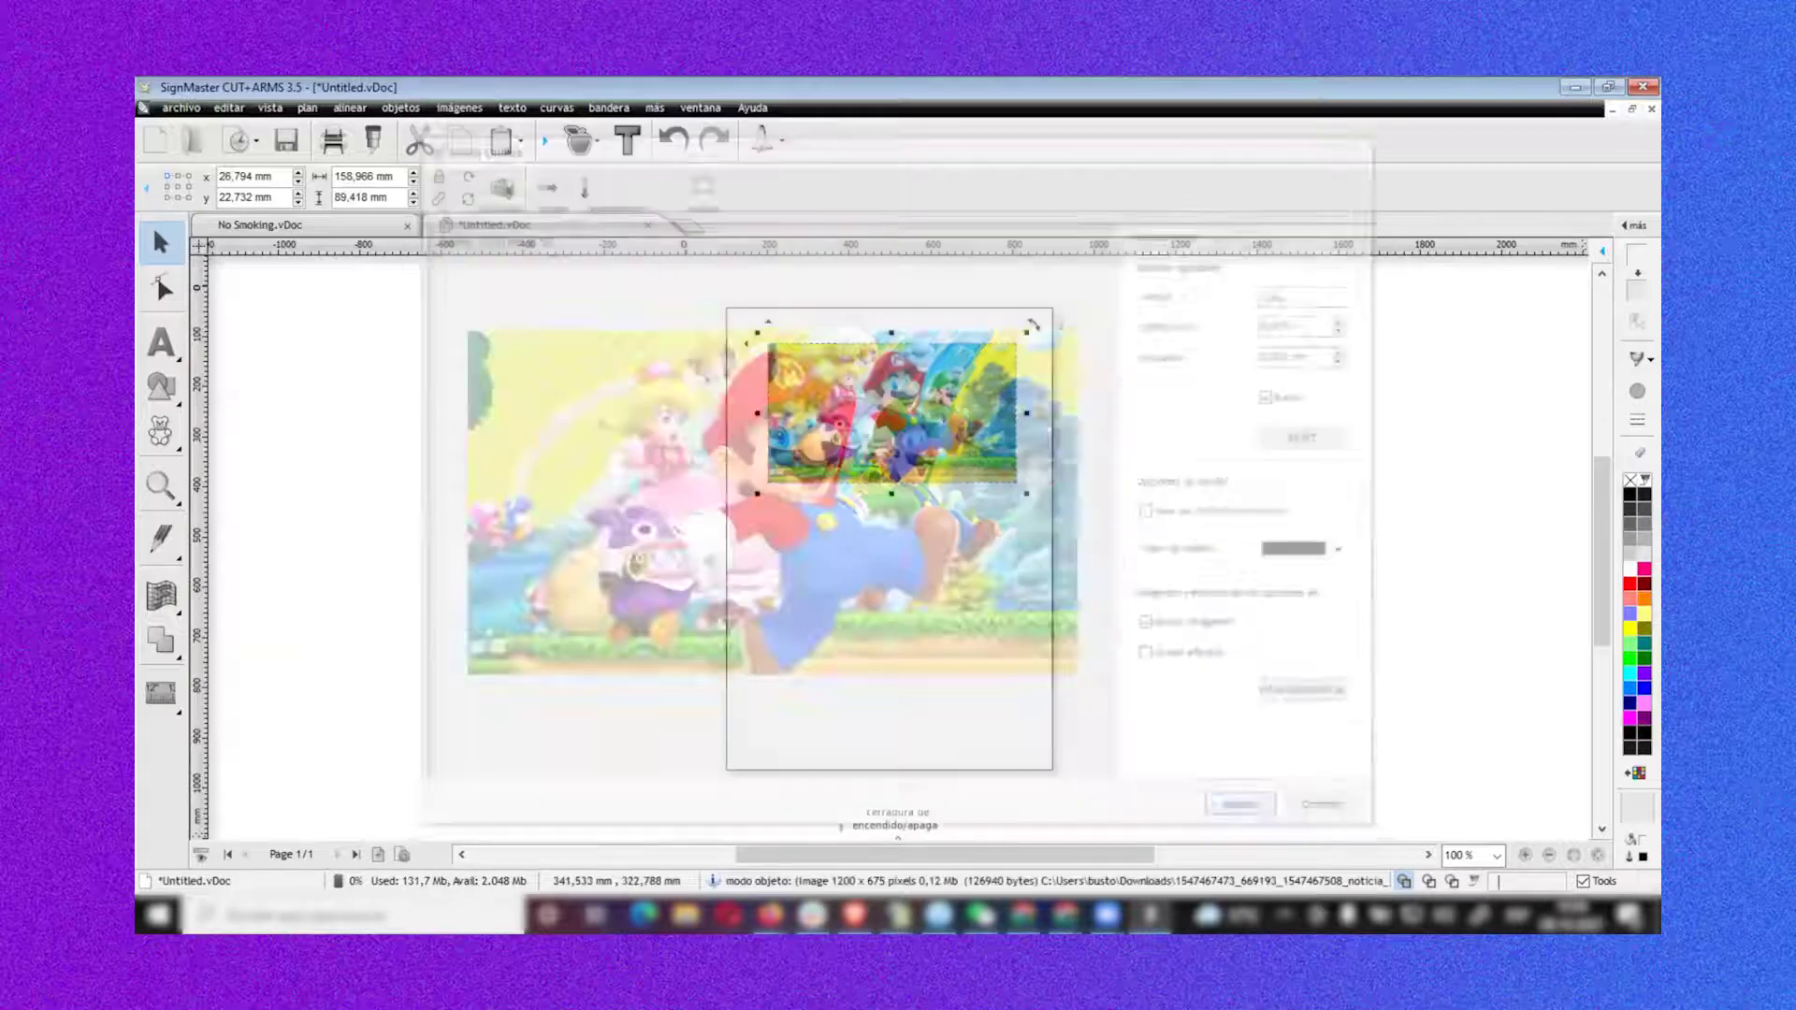
Nudge the group picture down-left and recreate its outline with auto-traced contours included
mouse_move(976, 465)
left_mouse_down()
mouse_move(975, 603)
mouse_move(965, 478)
left_mouse_up()
double_click(861, 419)
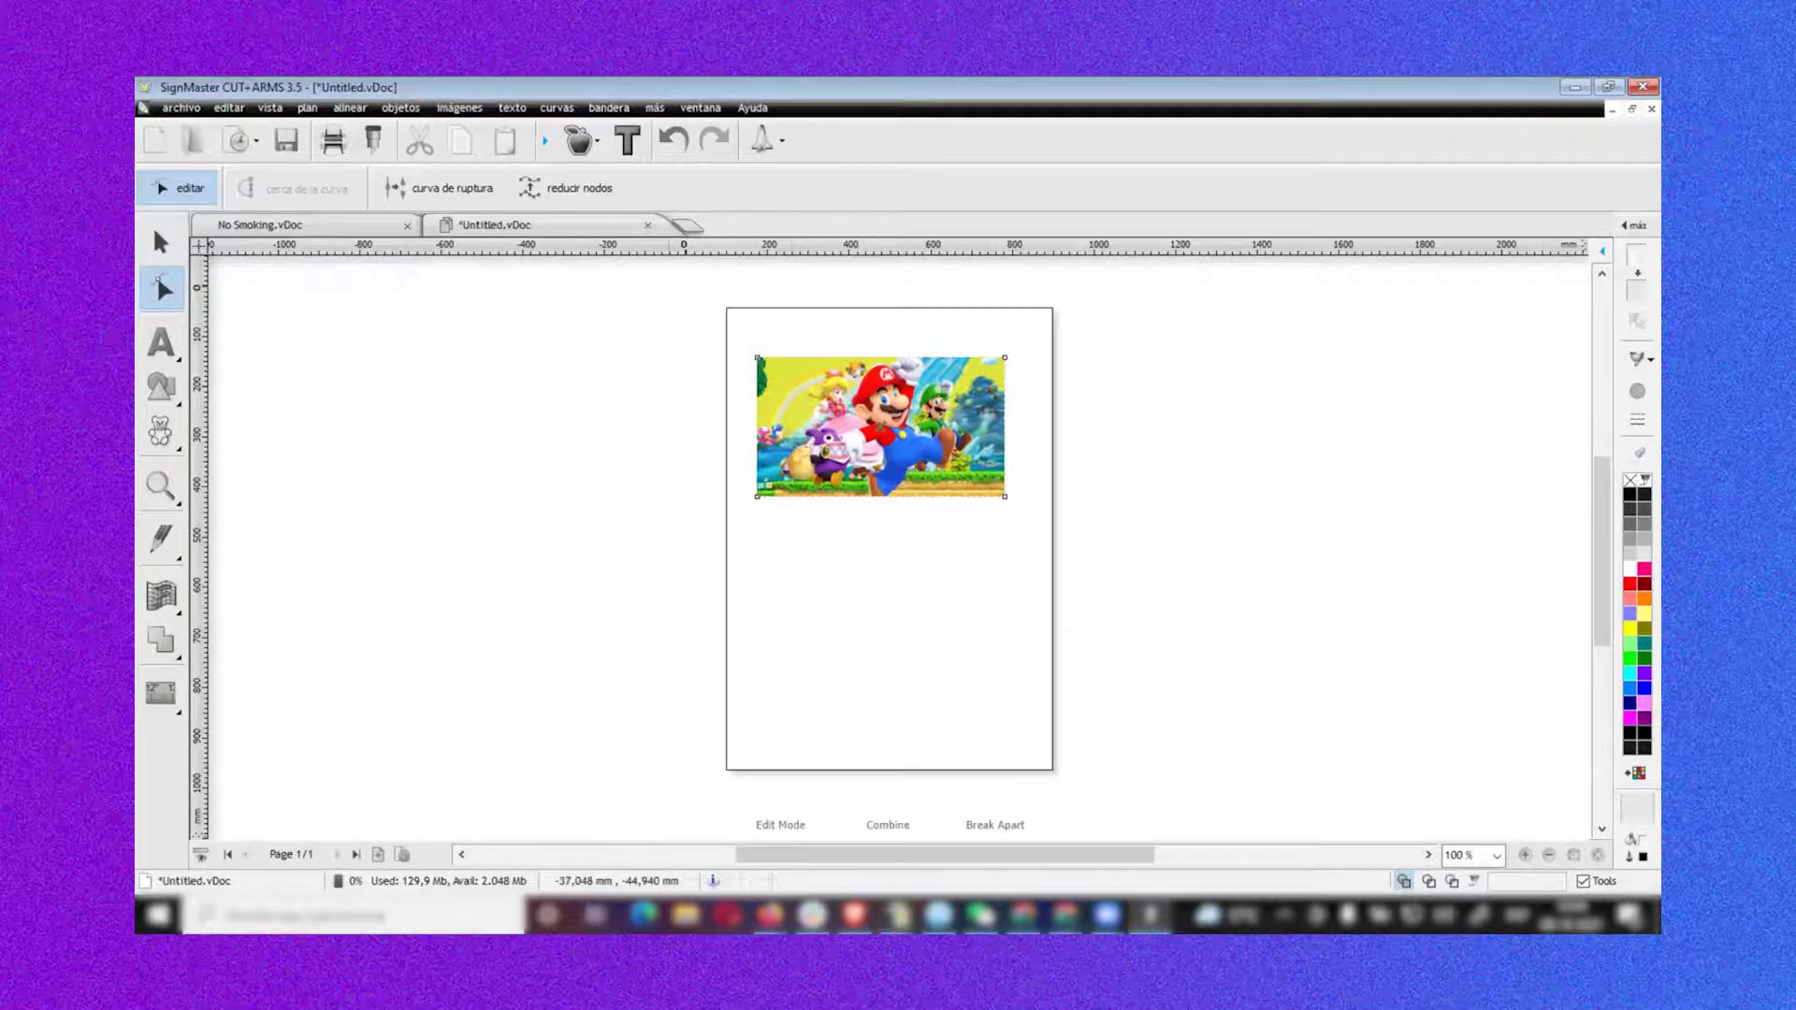
left_click(626, 140)
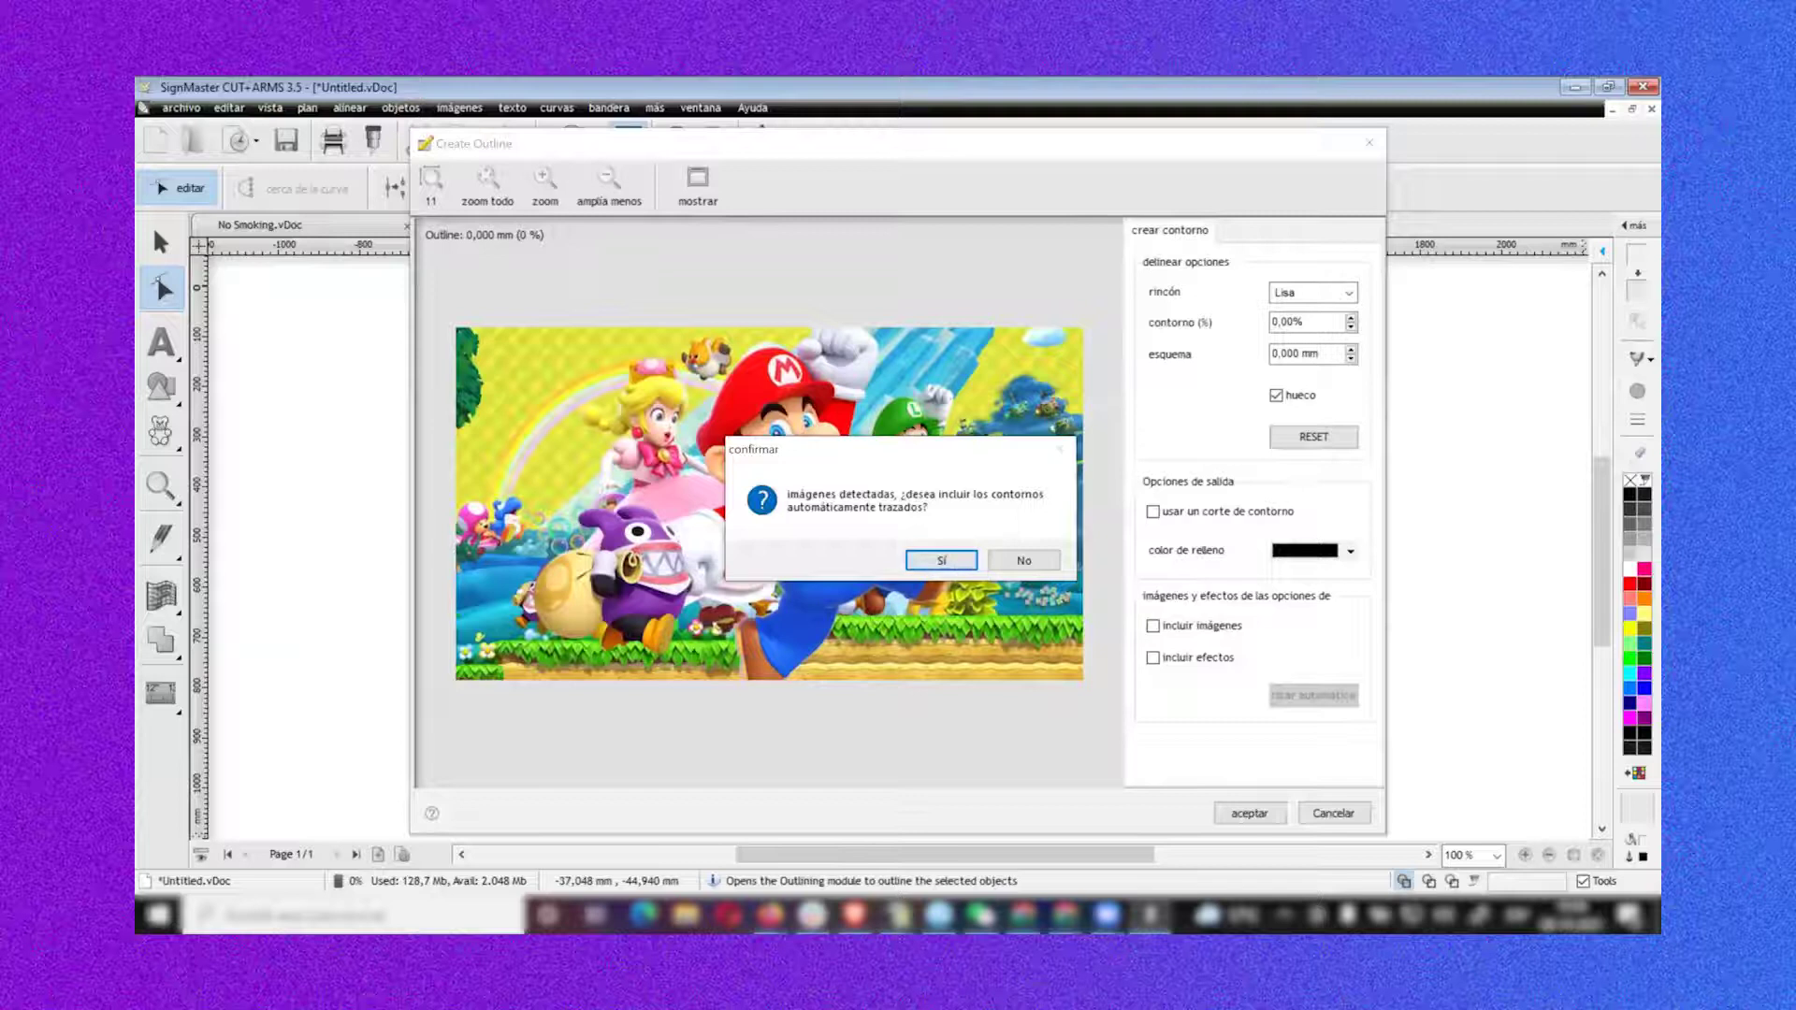
left_click(942, 561)
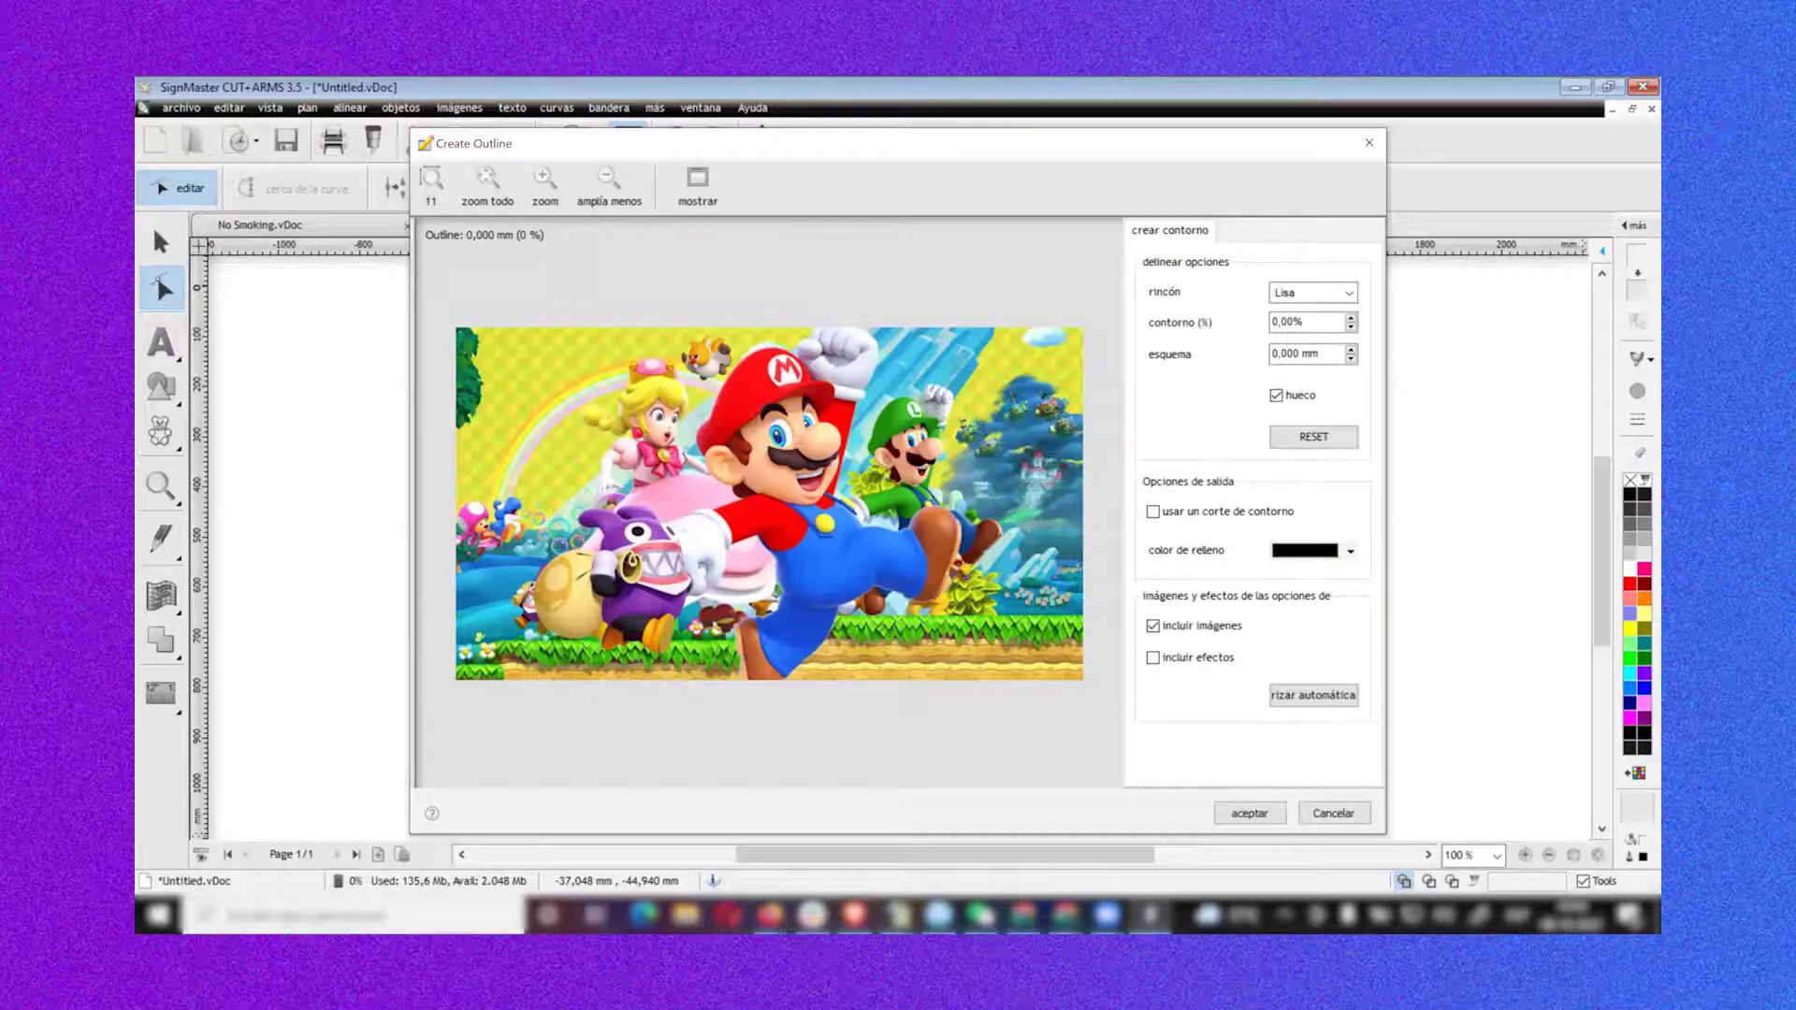
left_click(1249, 813)
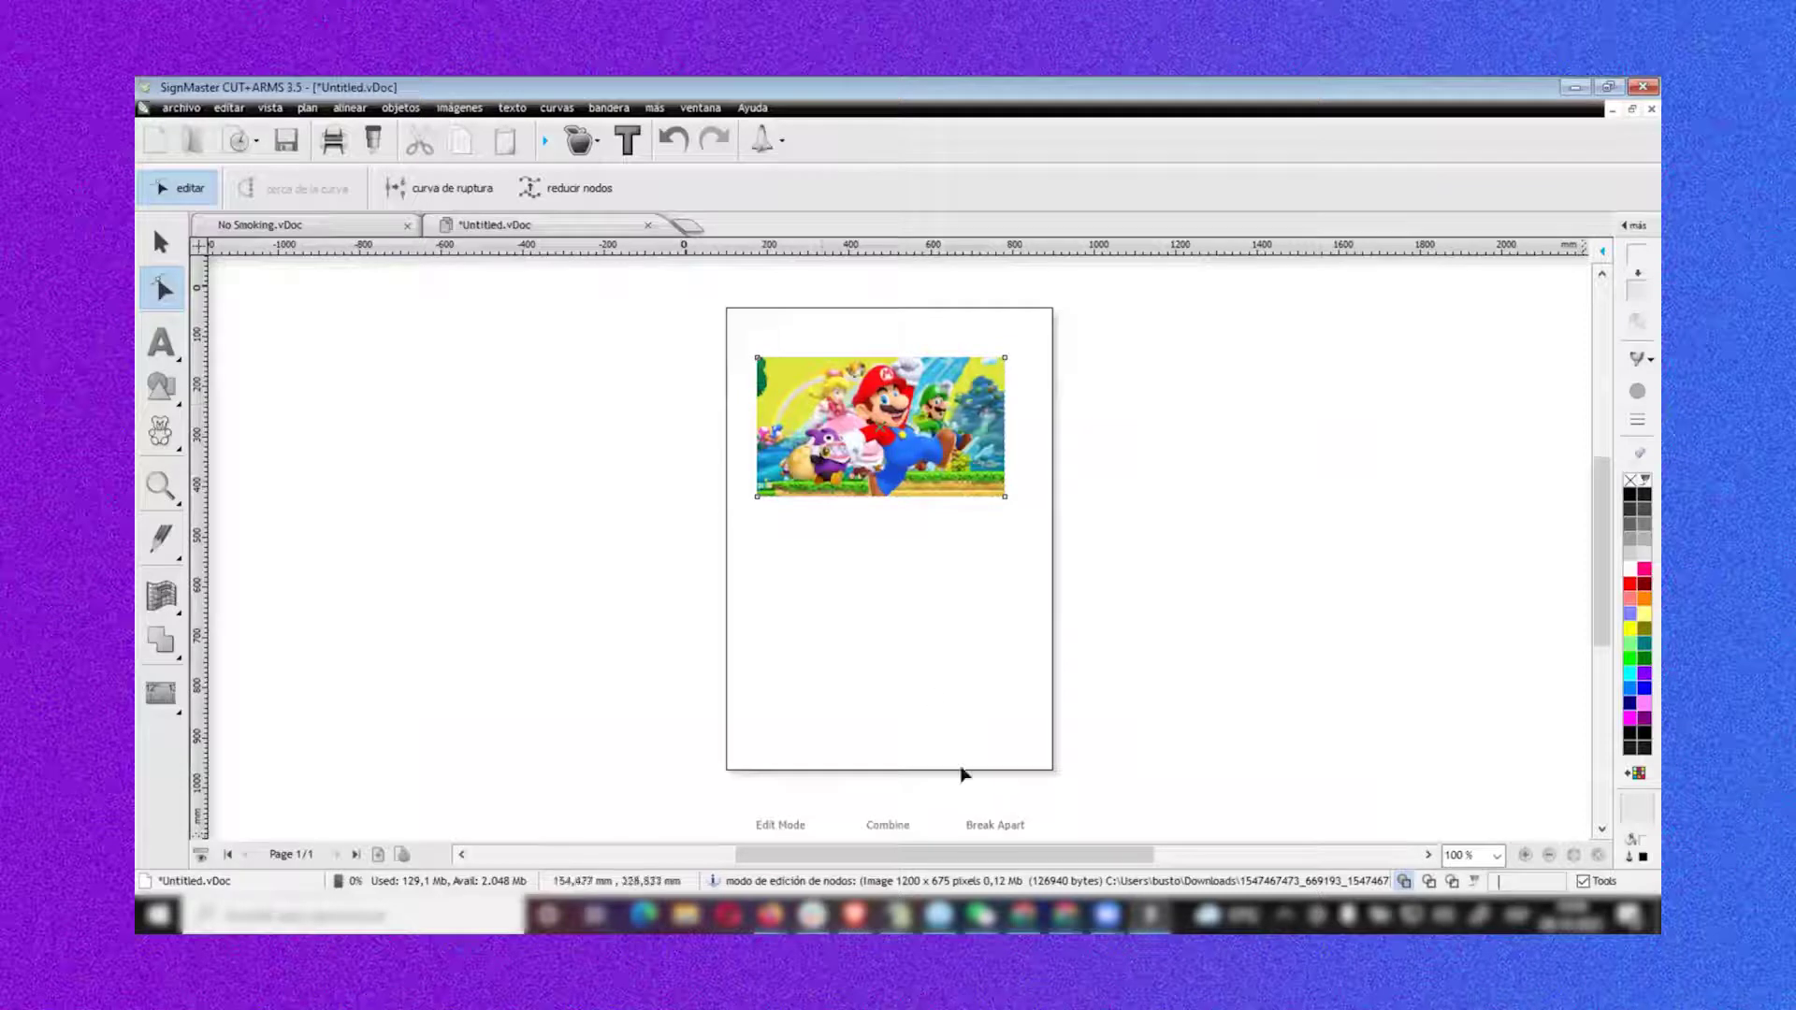
Save the Mario-carrying-a-shell picture from the image results as 'mario'
mouse_move(769, 914)
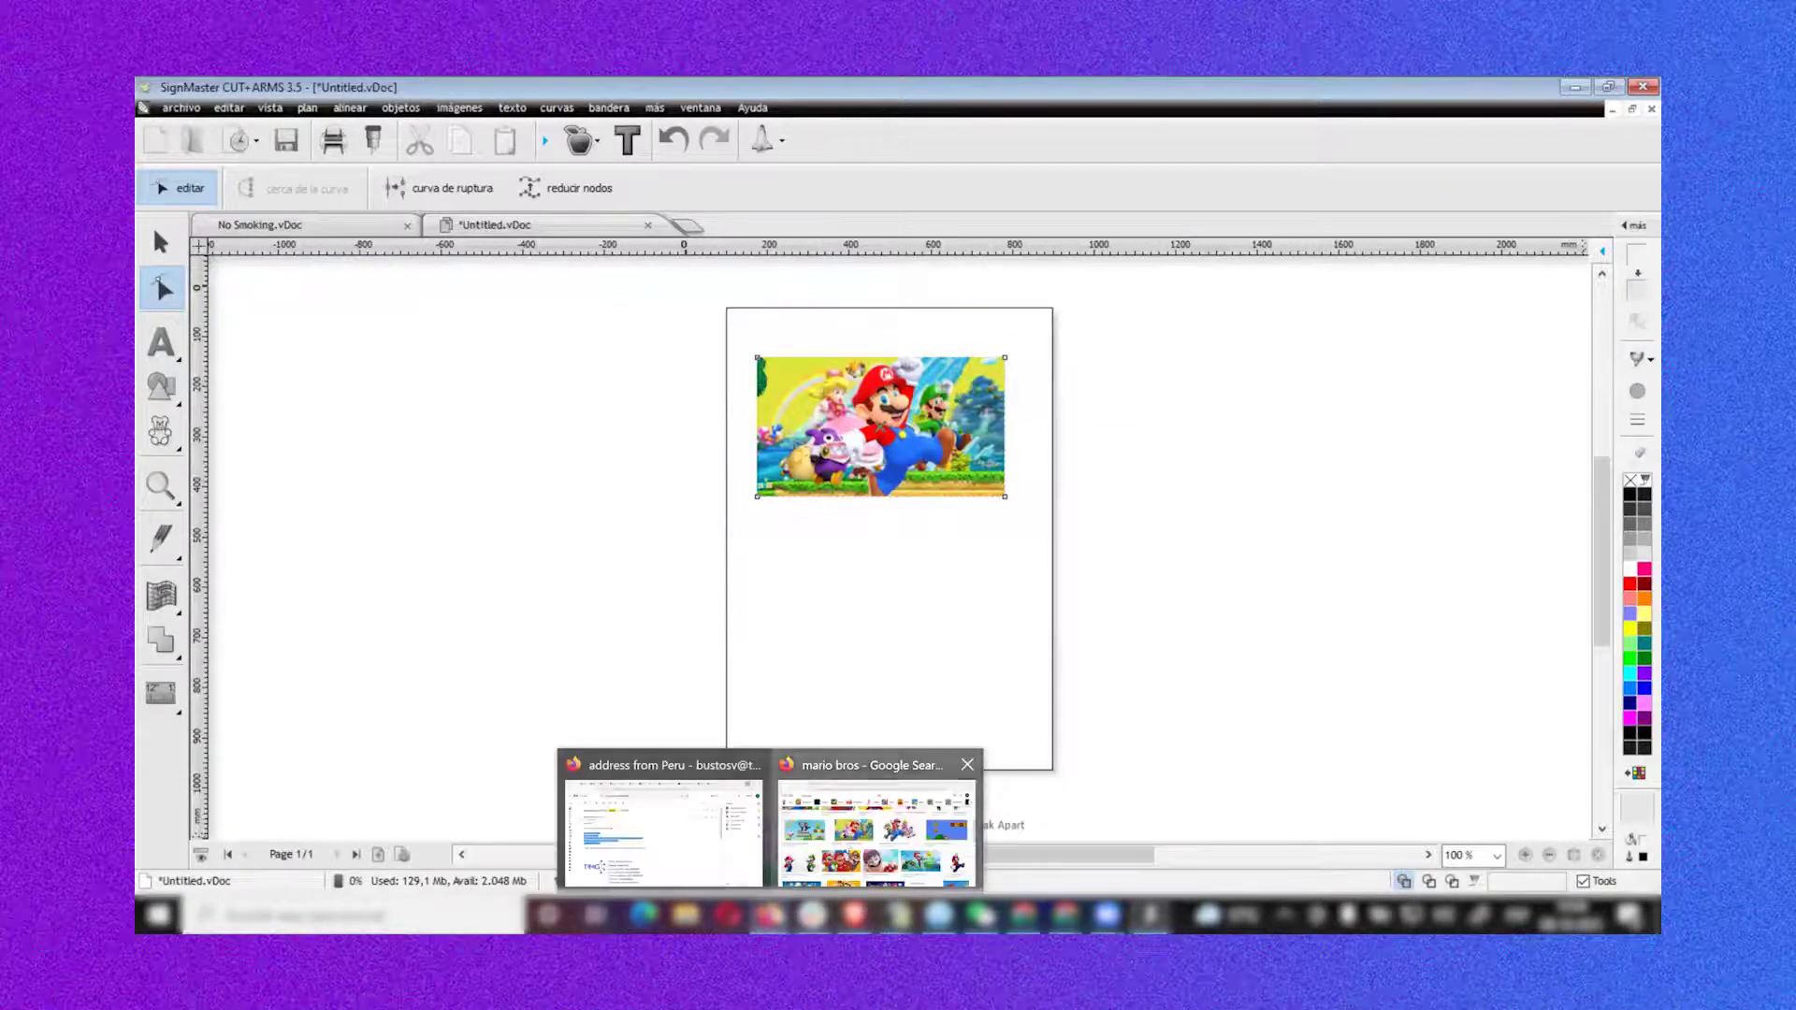
left_click(875, 823)
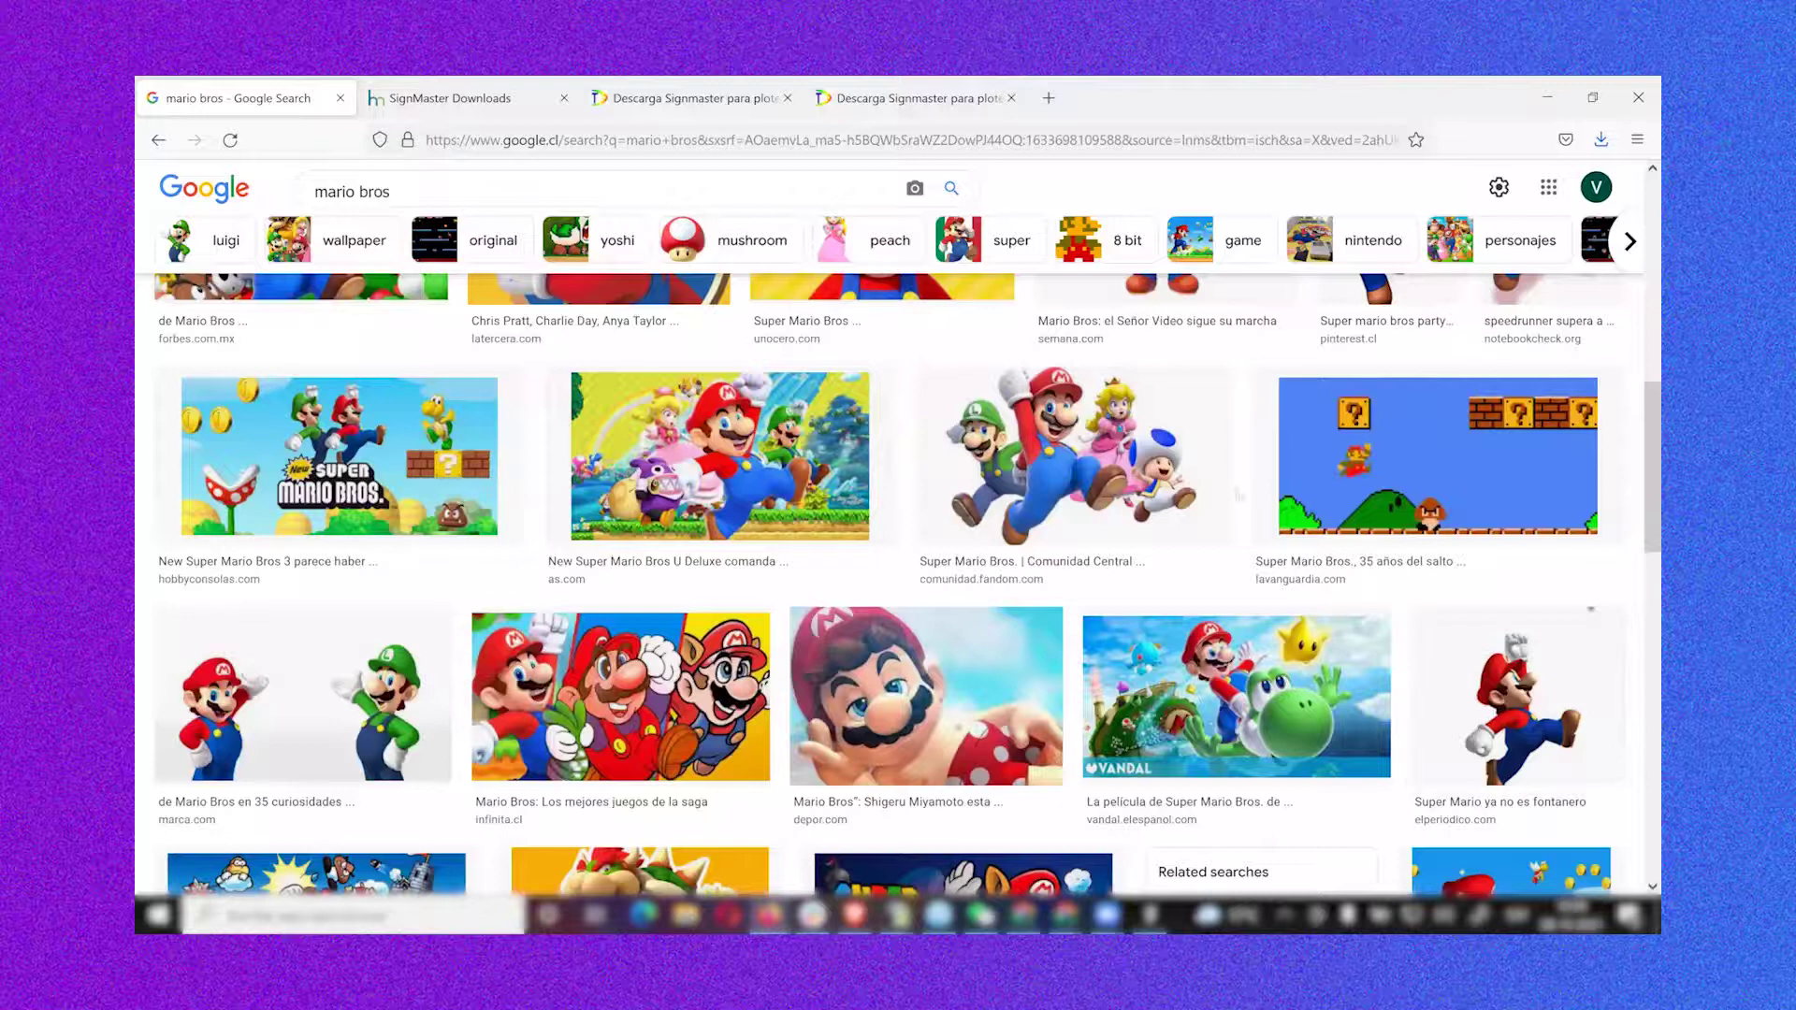
left_click(1134, 484)
left_click(1491, 798)
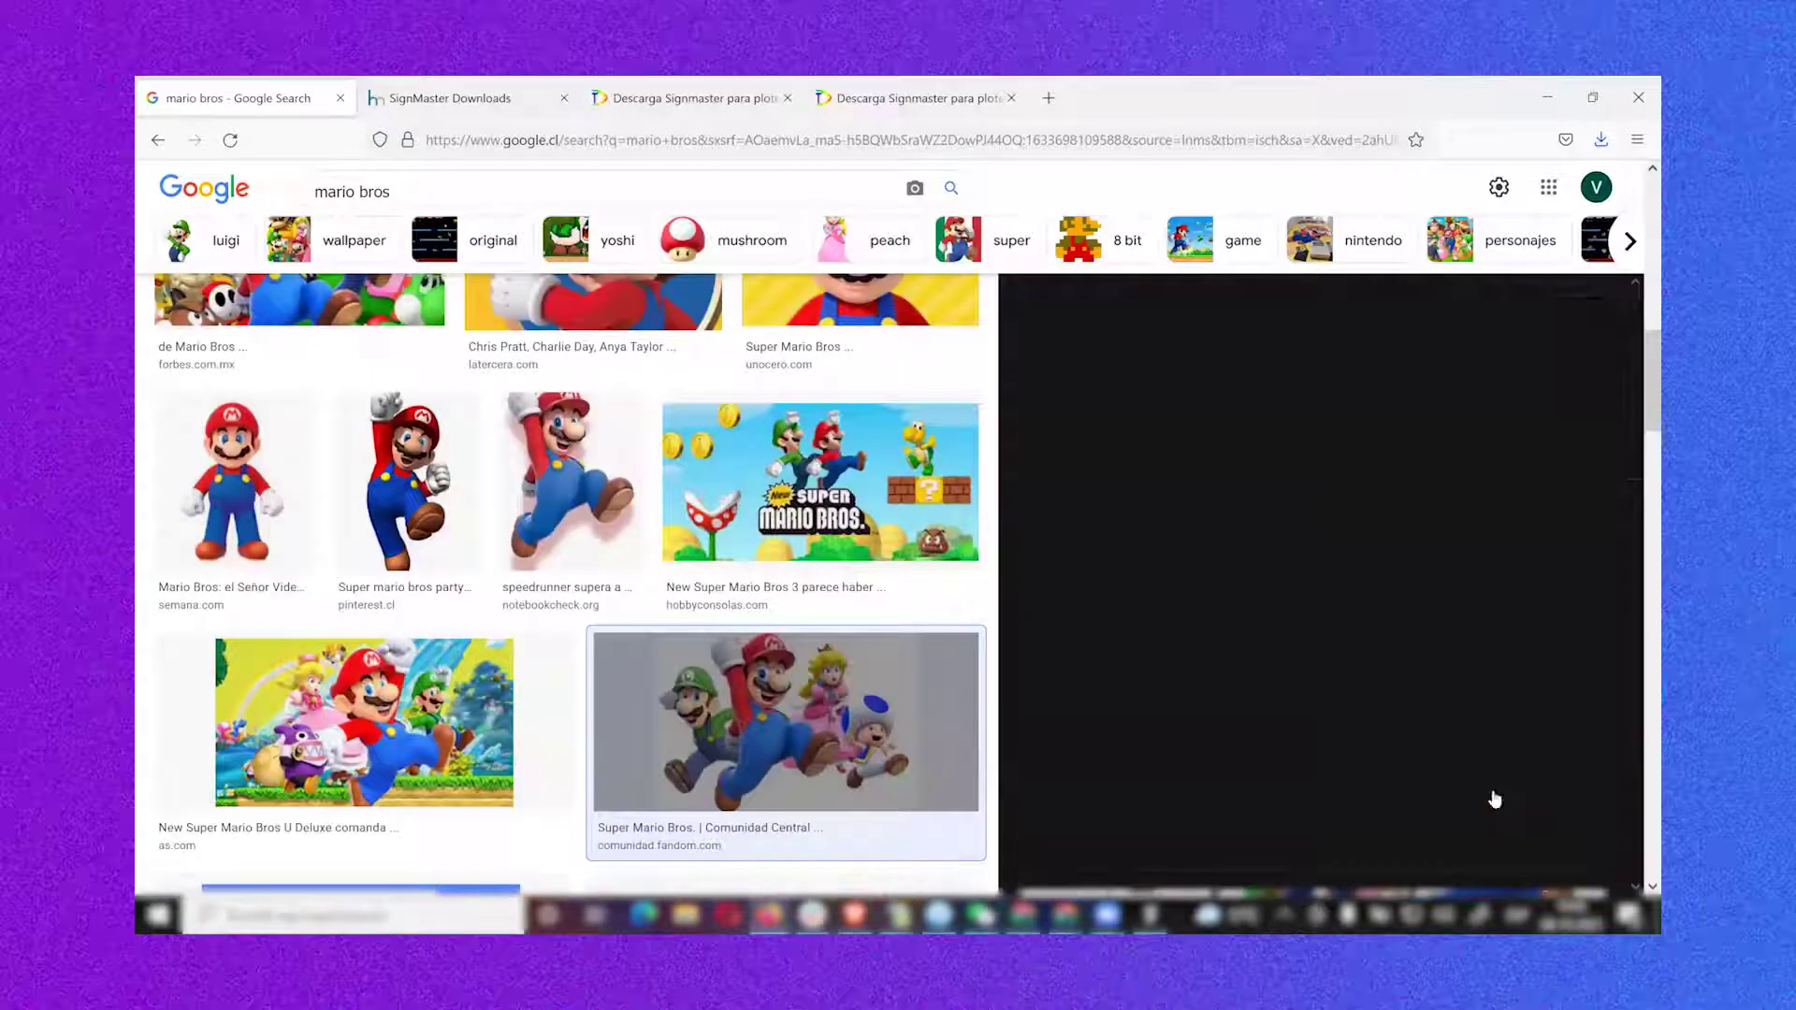
right_click(1281, 484)
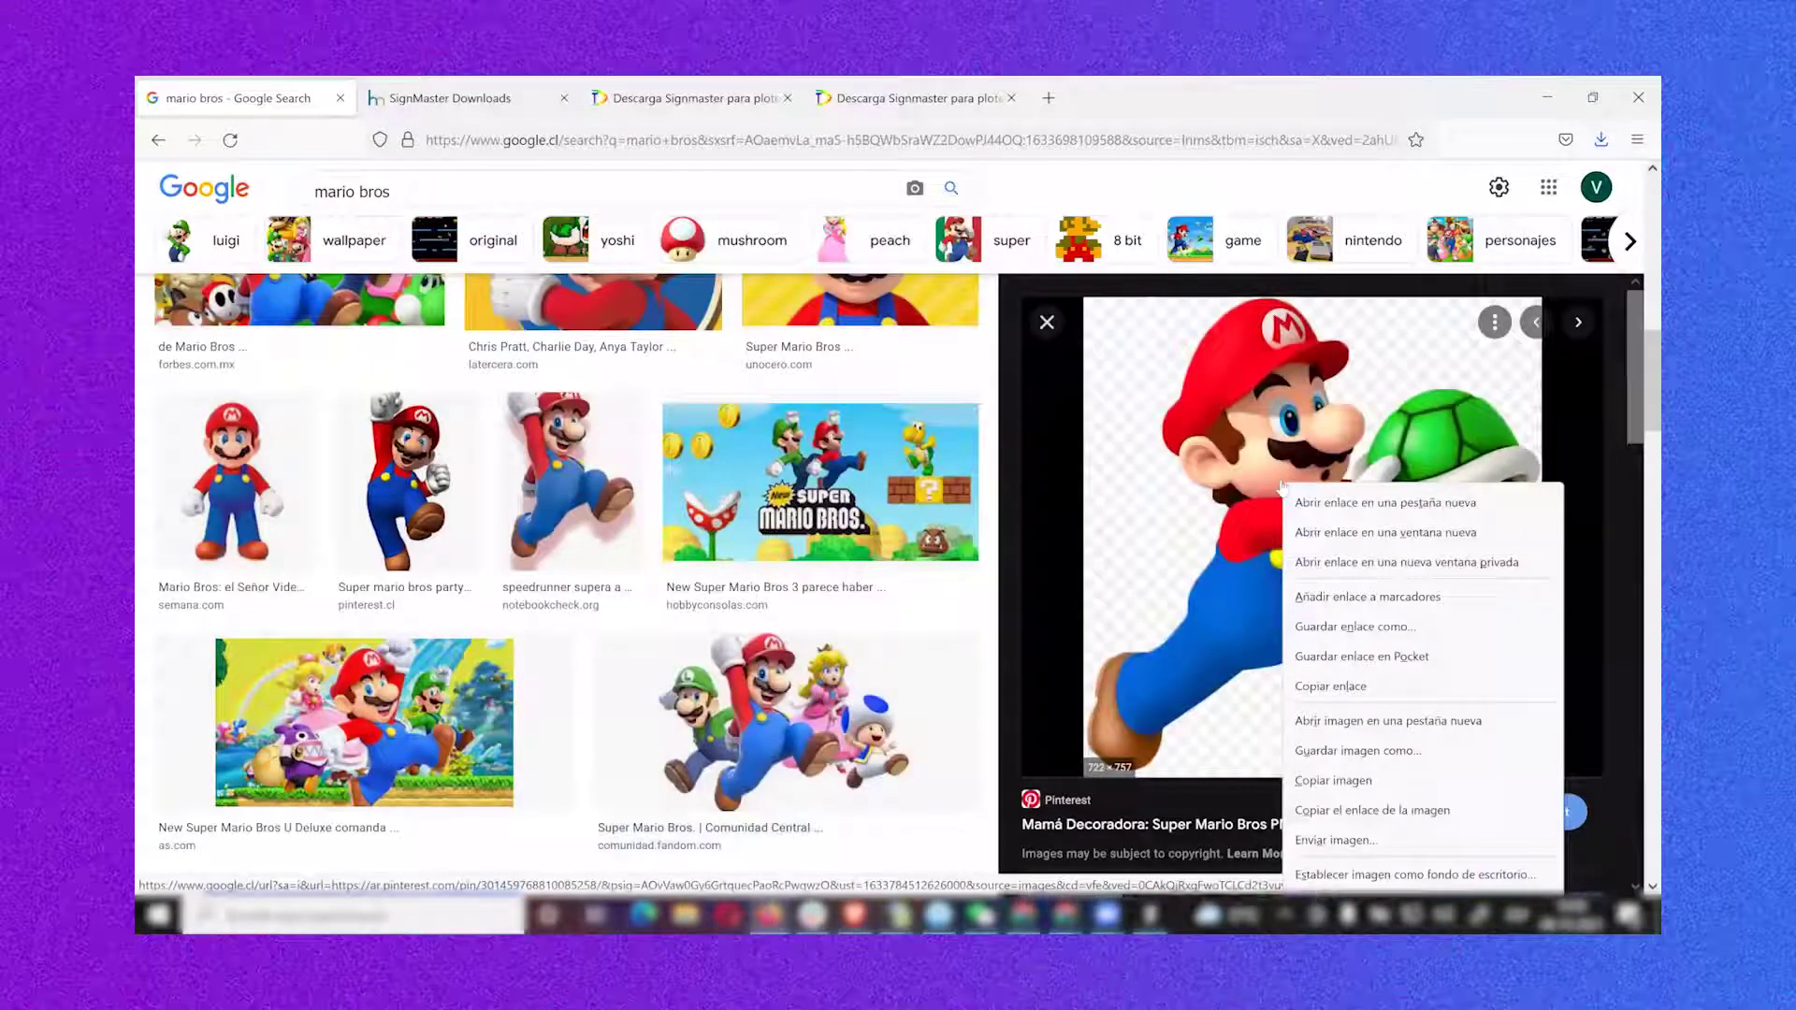
left_click(1354, 752)
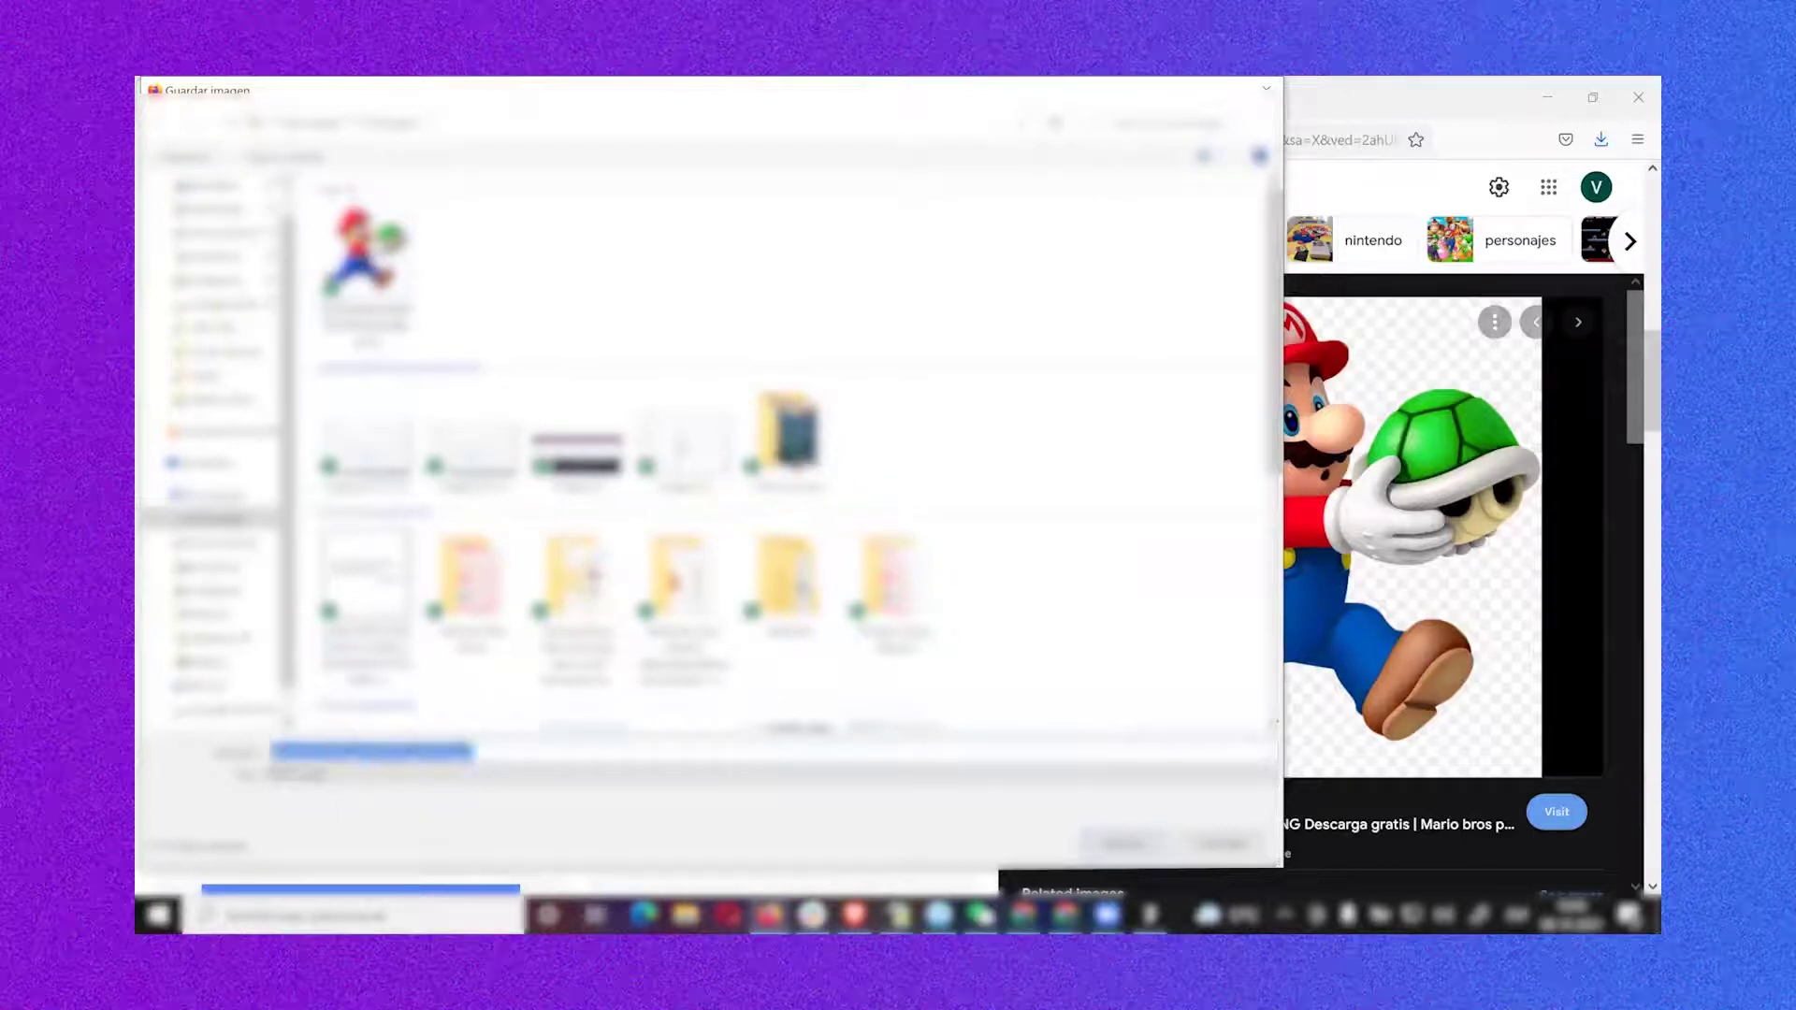
type("mario")
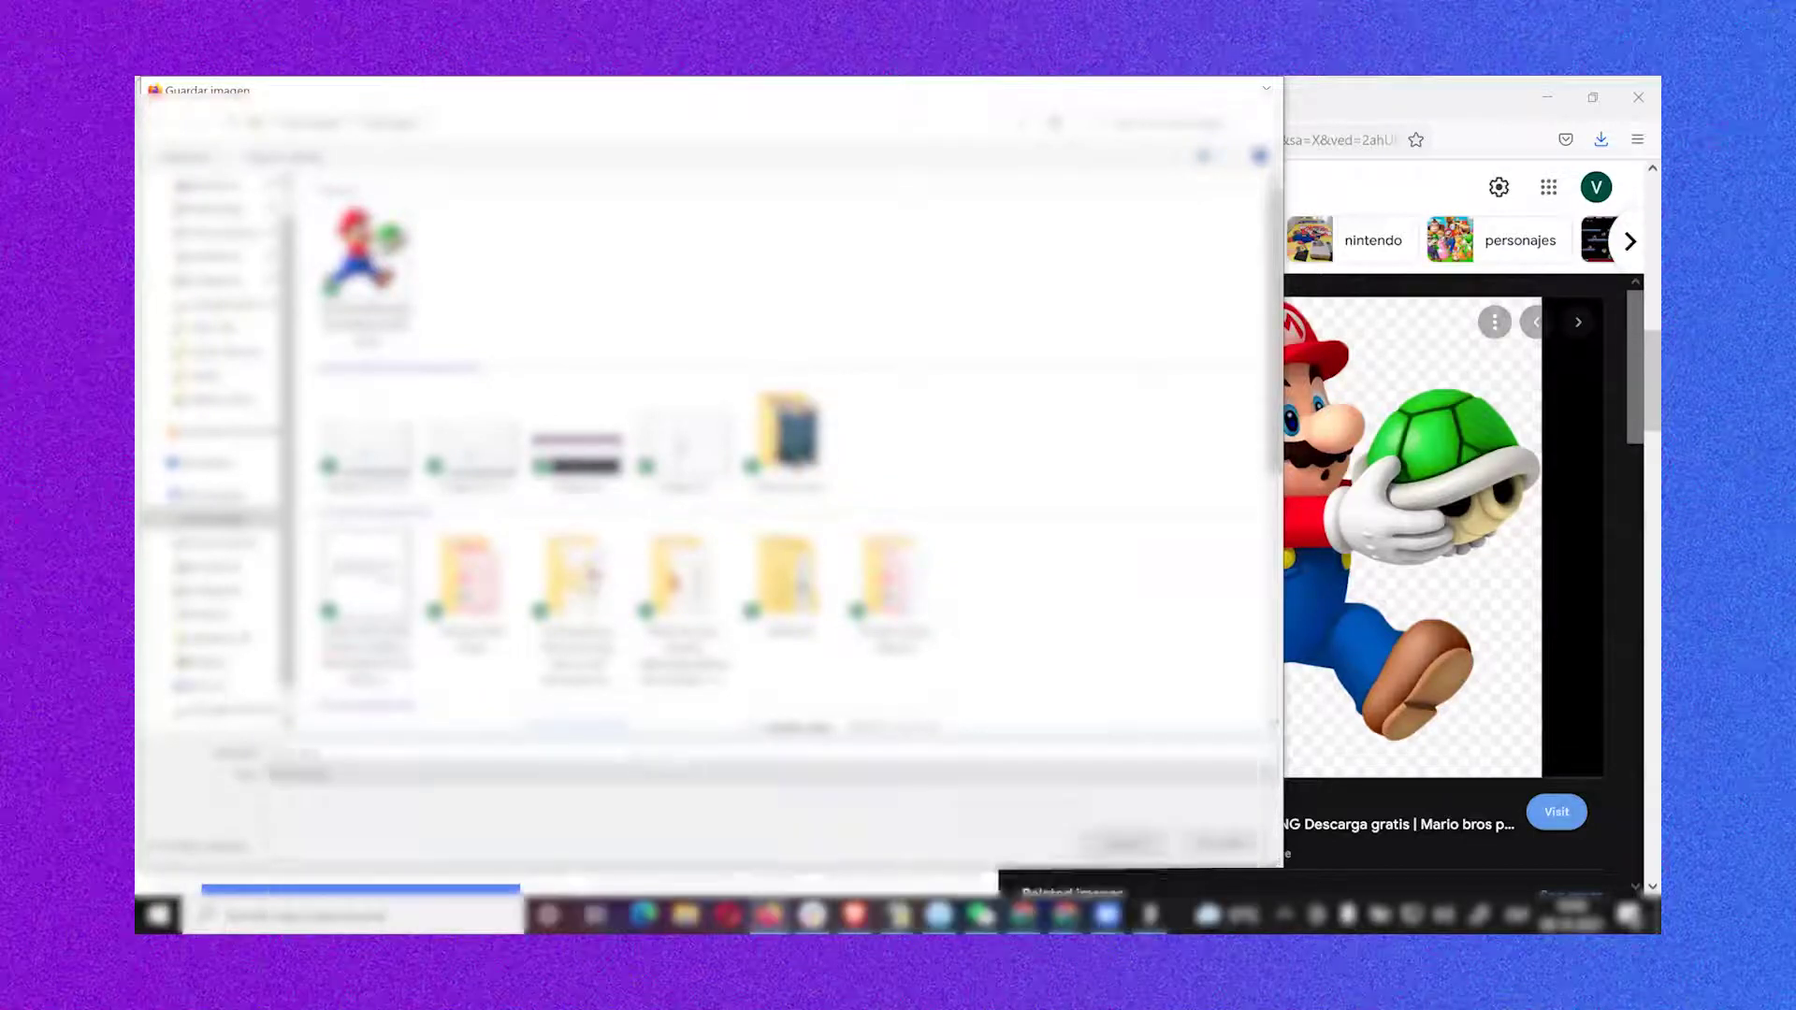
key("Return")
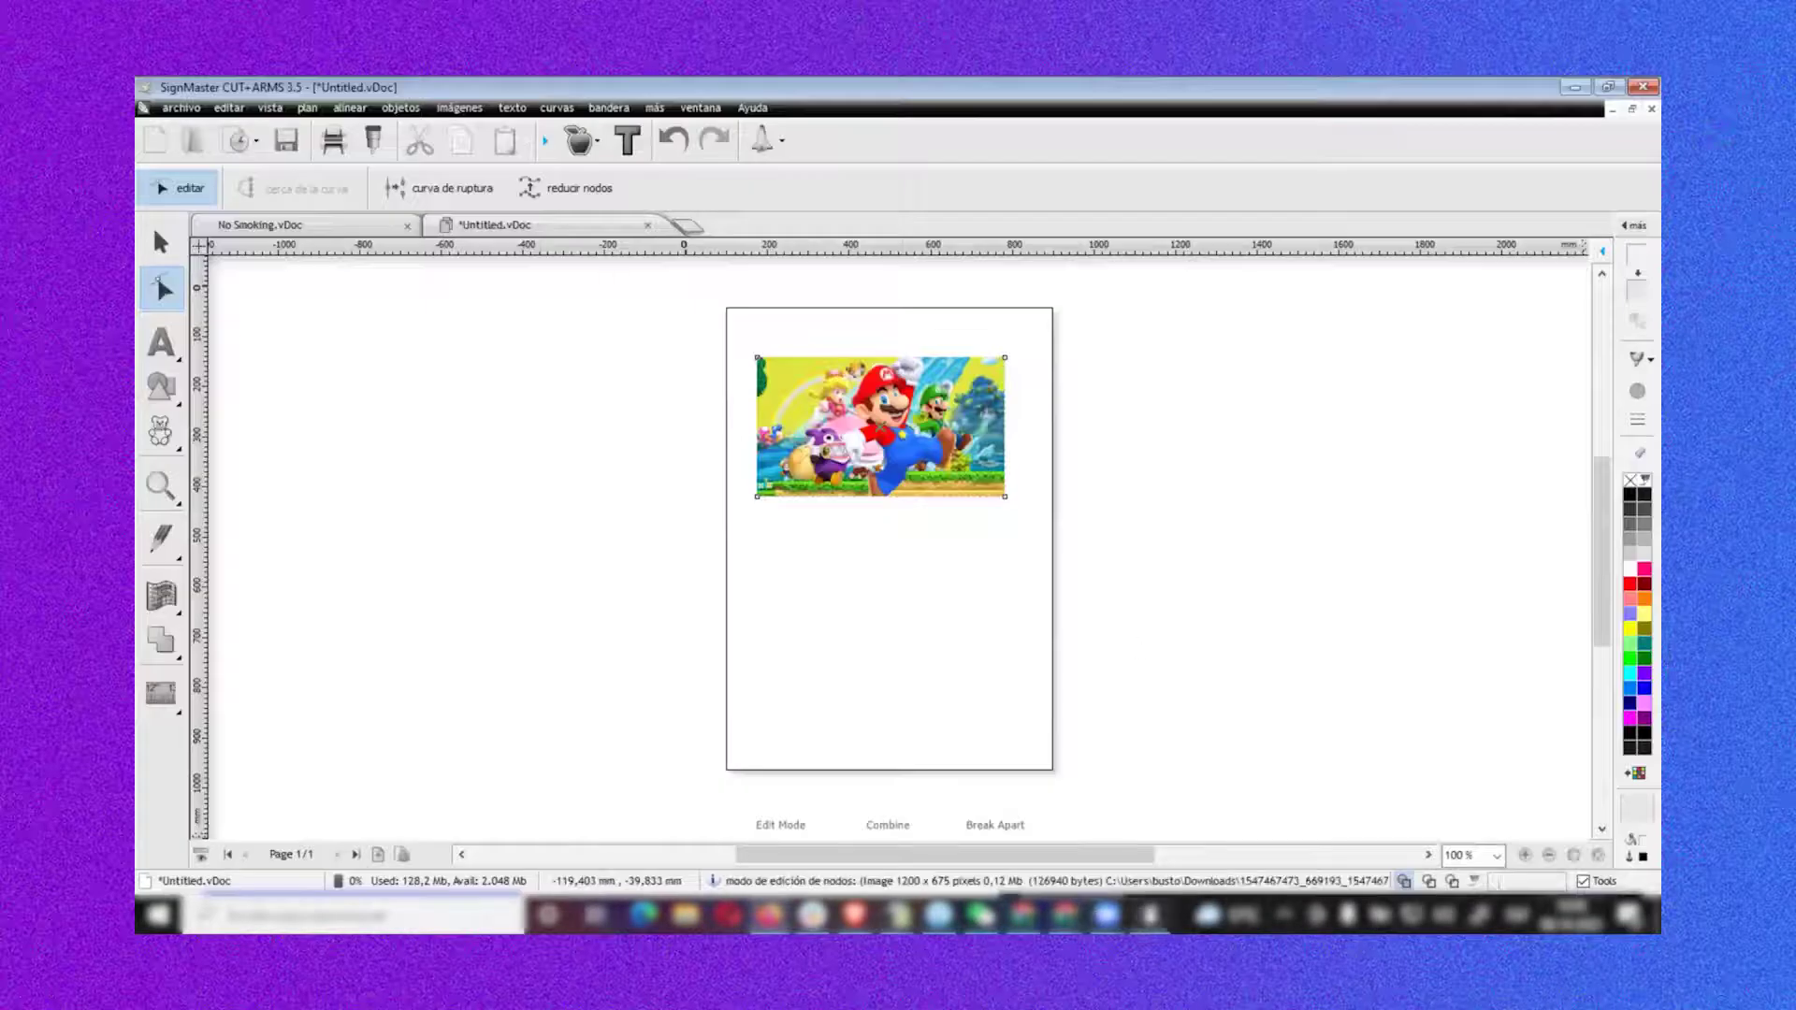
Import the Mario-with-shell PNG from the Descargas folder
left_click(461, 108)
left_click(461, 108)
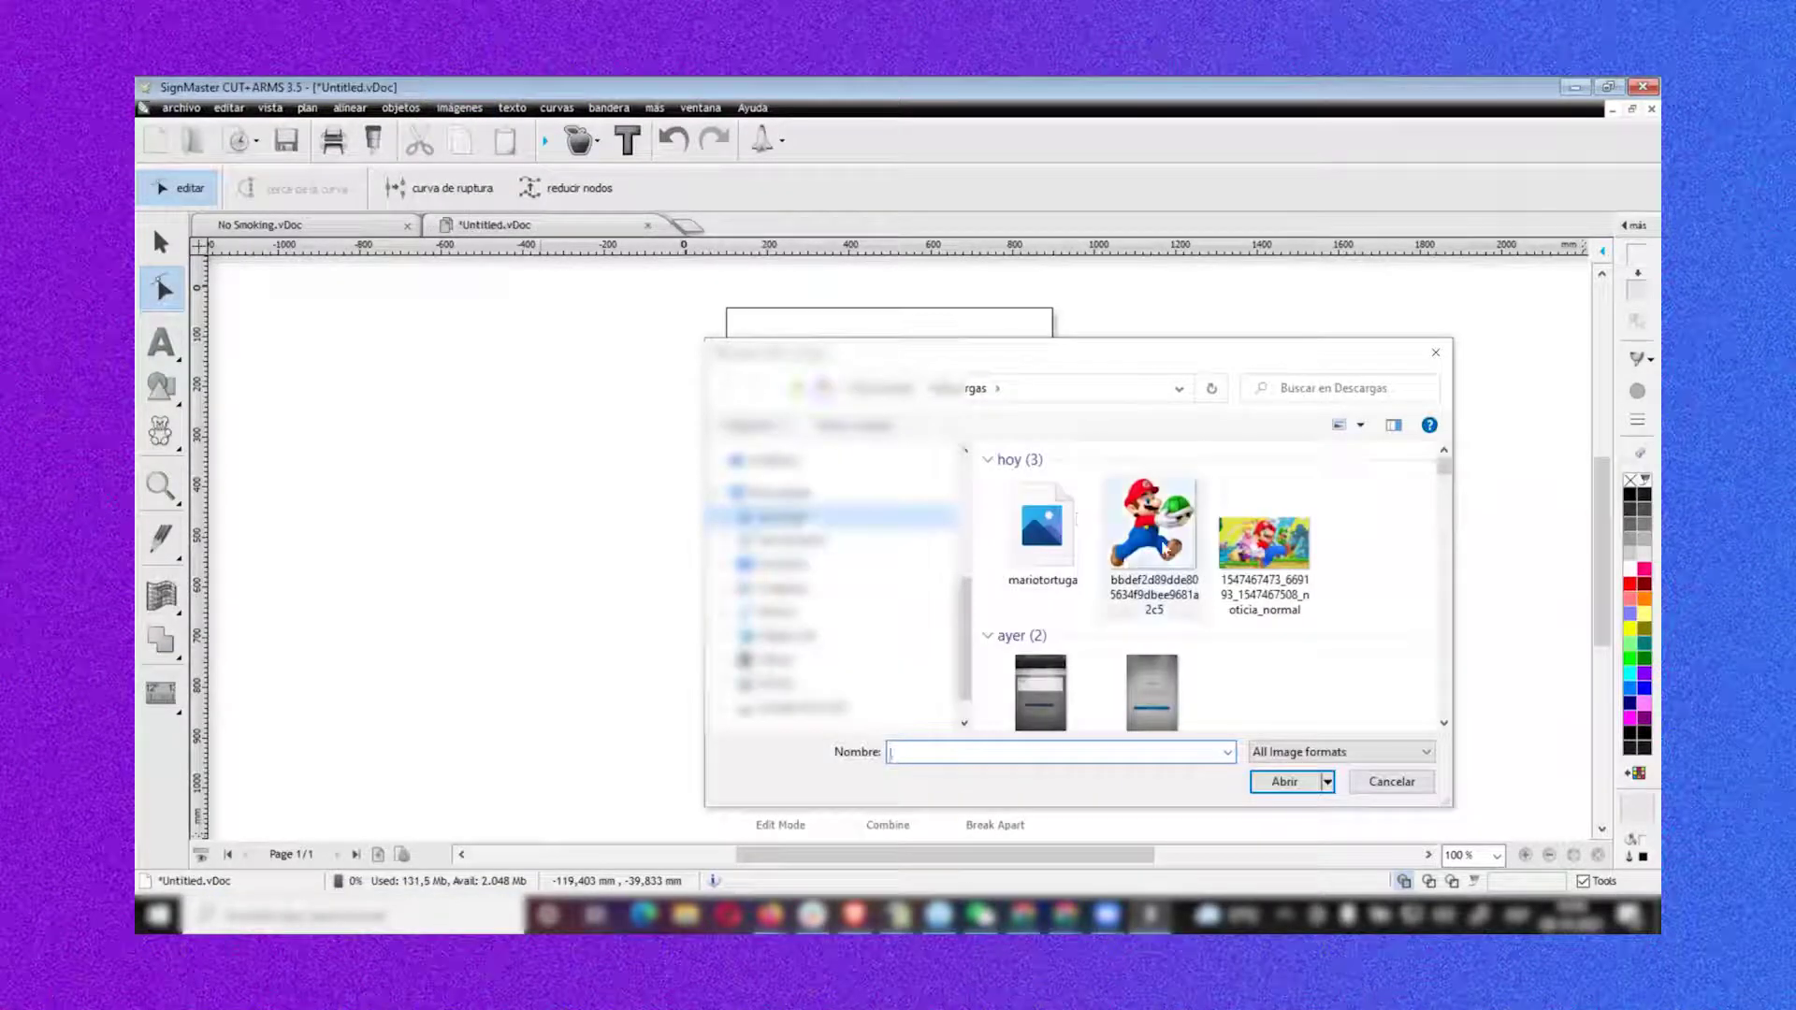
left_click(1166, 550)
key("Left")
key("Right")
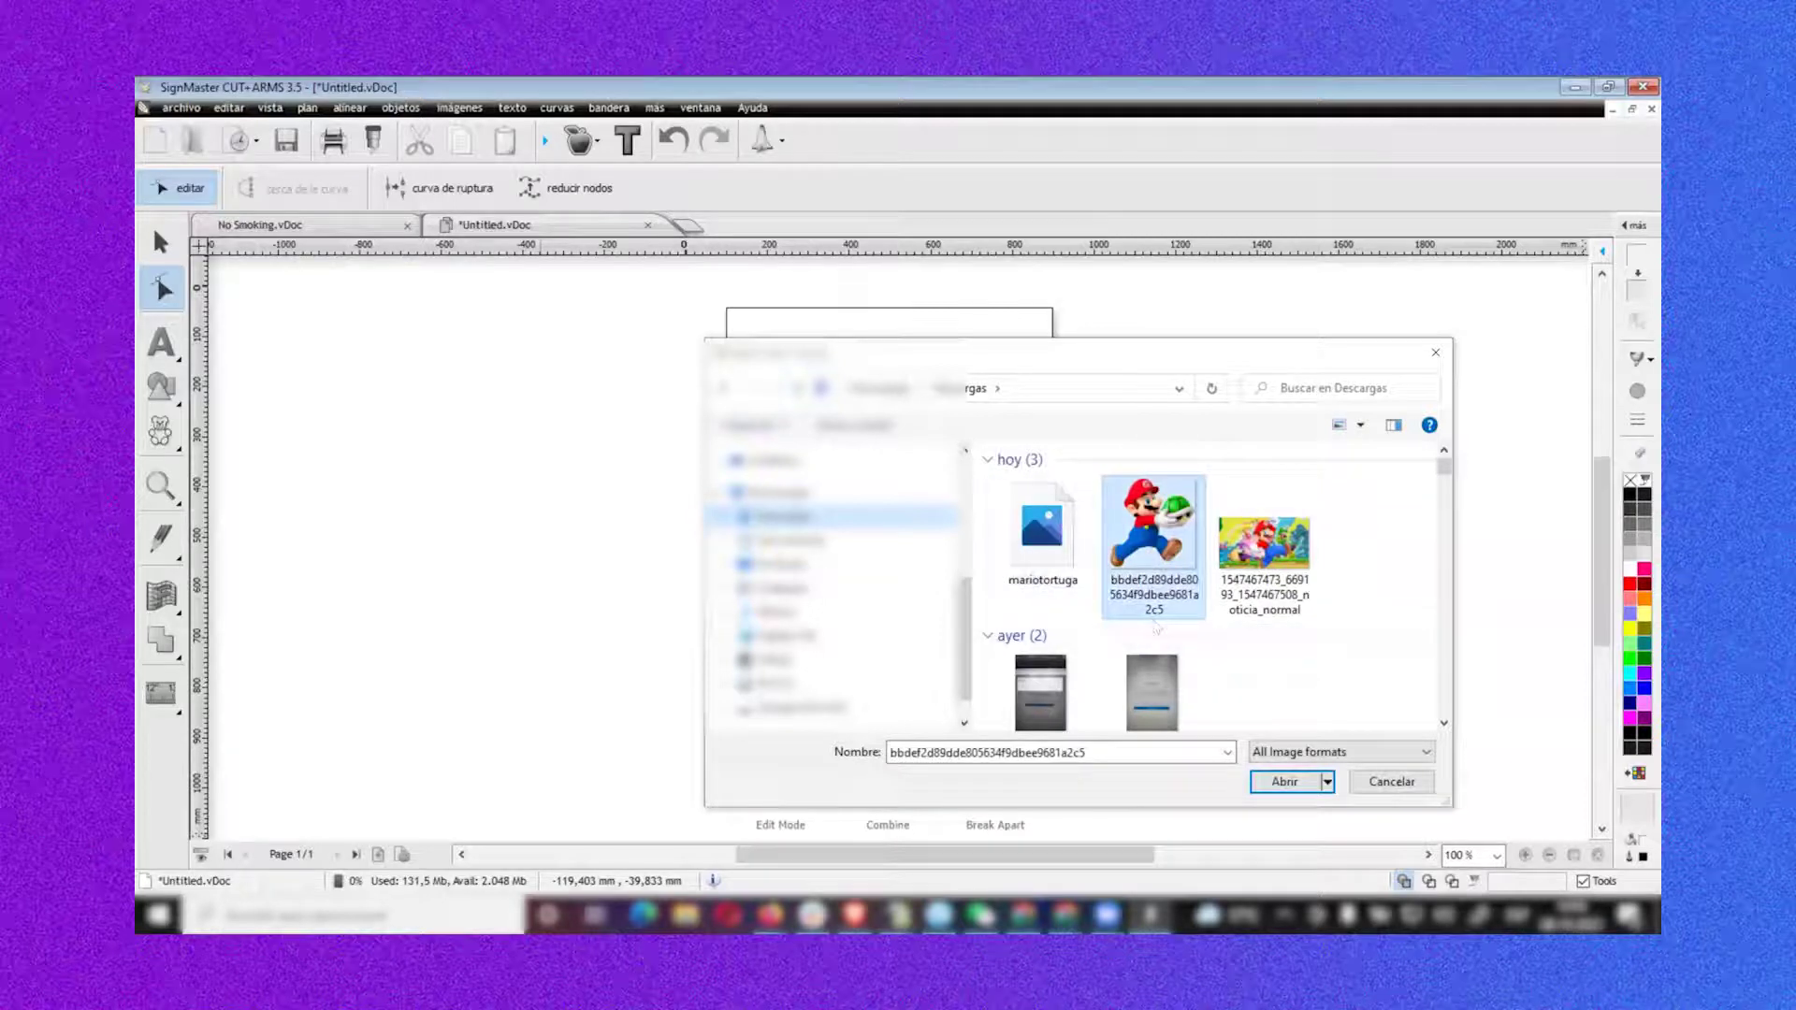
key("Left")
key("Right")
double_click(1263, 542)
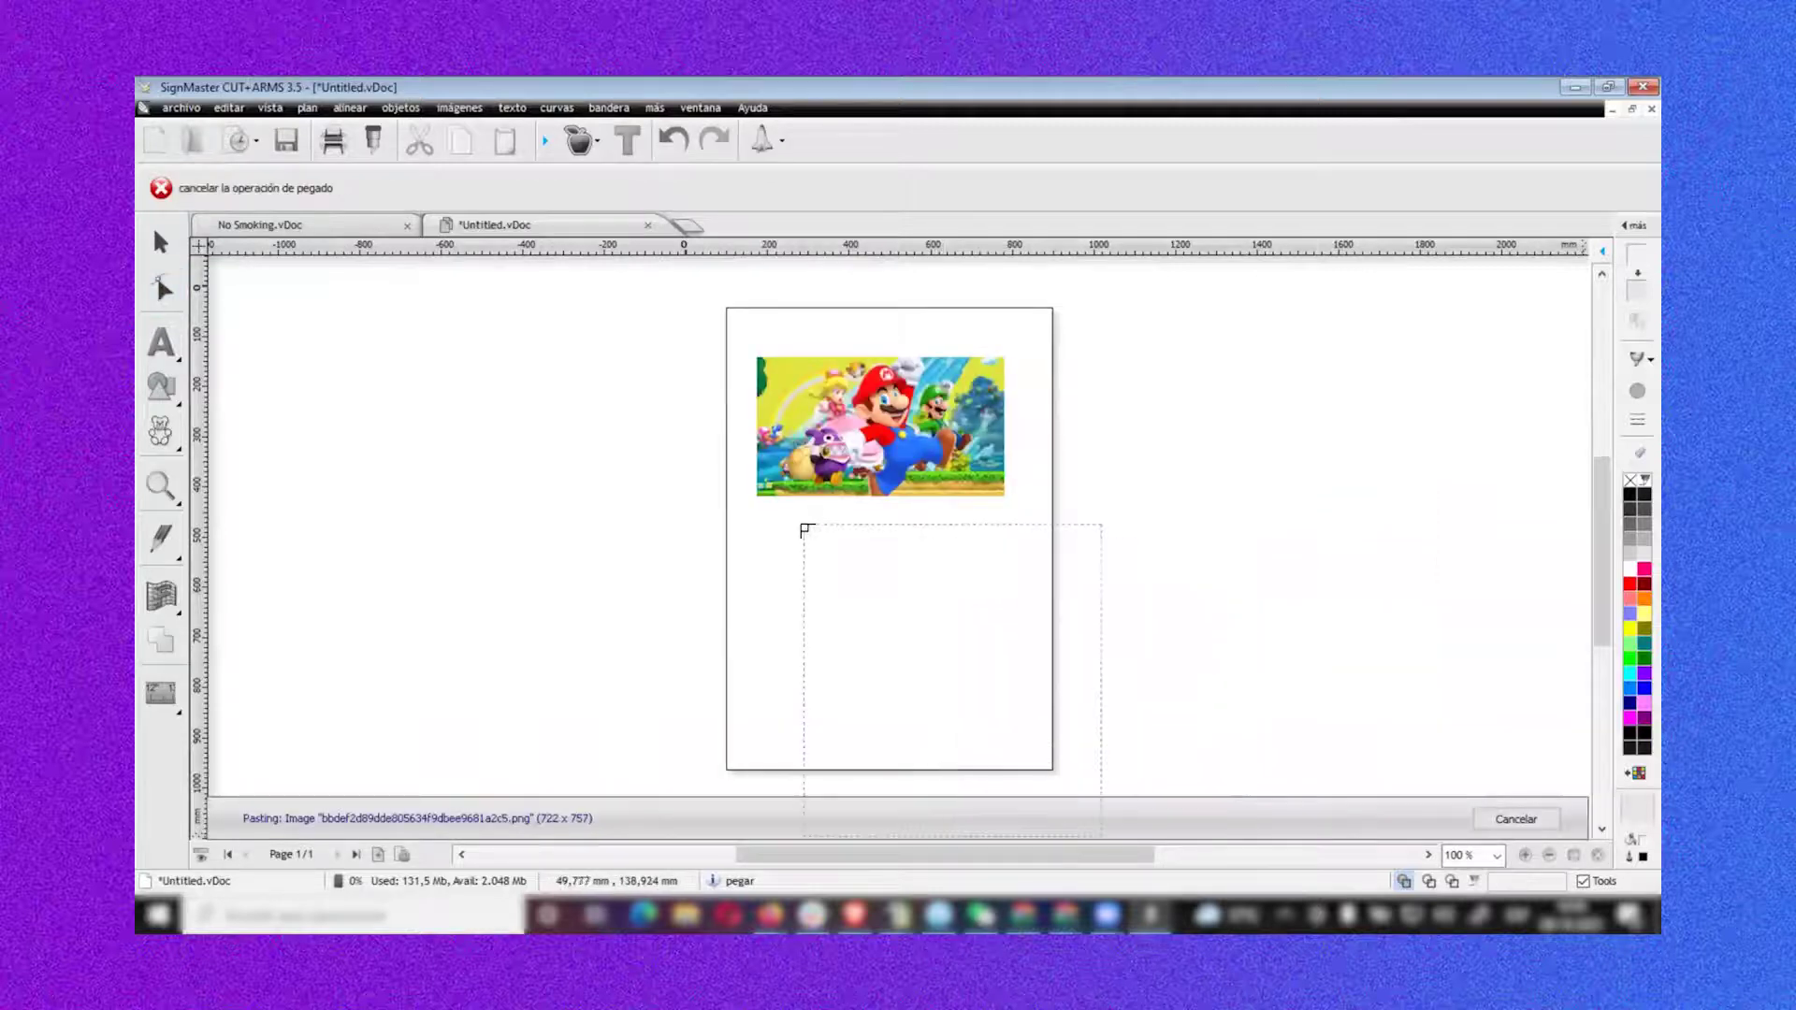
Size the shell Mario below the banner and nudge the group picture slightly up
left_click_drag(773, 514, 963, 708)
key("Escape")
left_click(873, 421)
left_click_drag(873, 421, 869, 398)
left_click(866, 628)
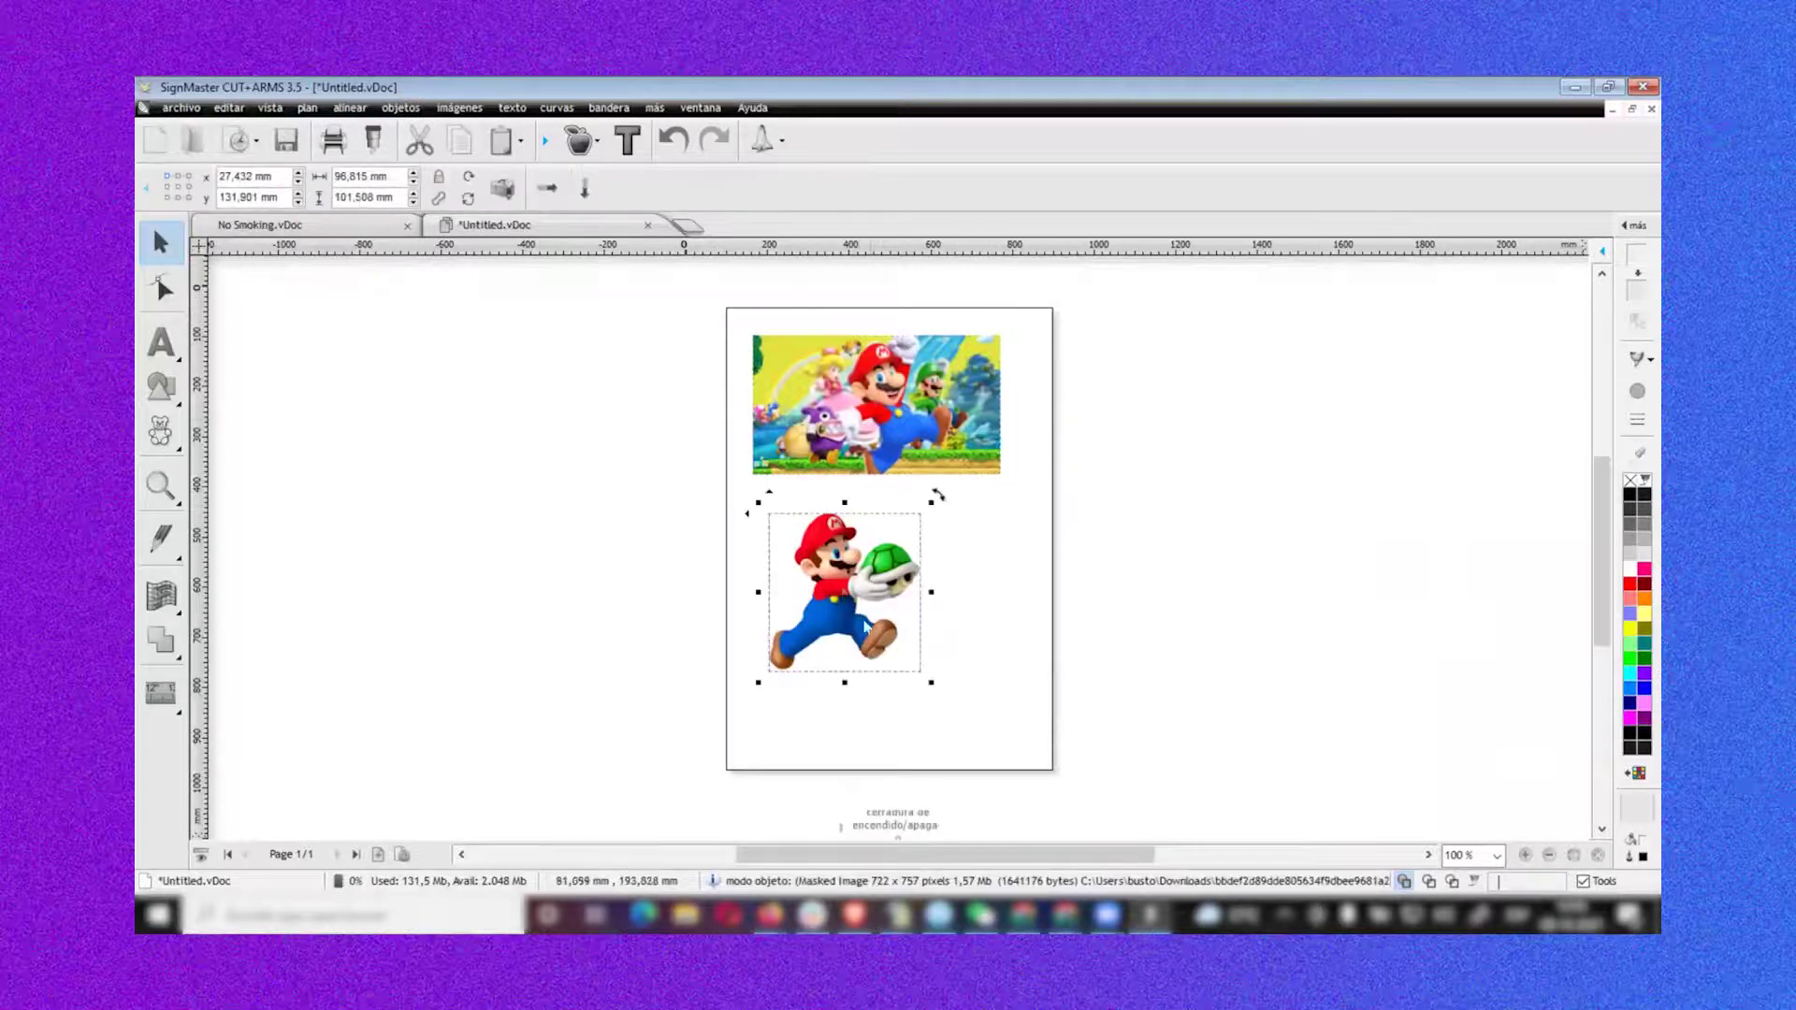
Trace the shell Mario as a solid black silhouette with a contour cut line
left_click(627, 142)
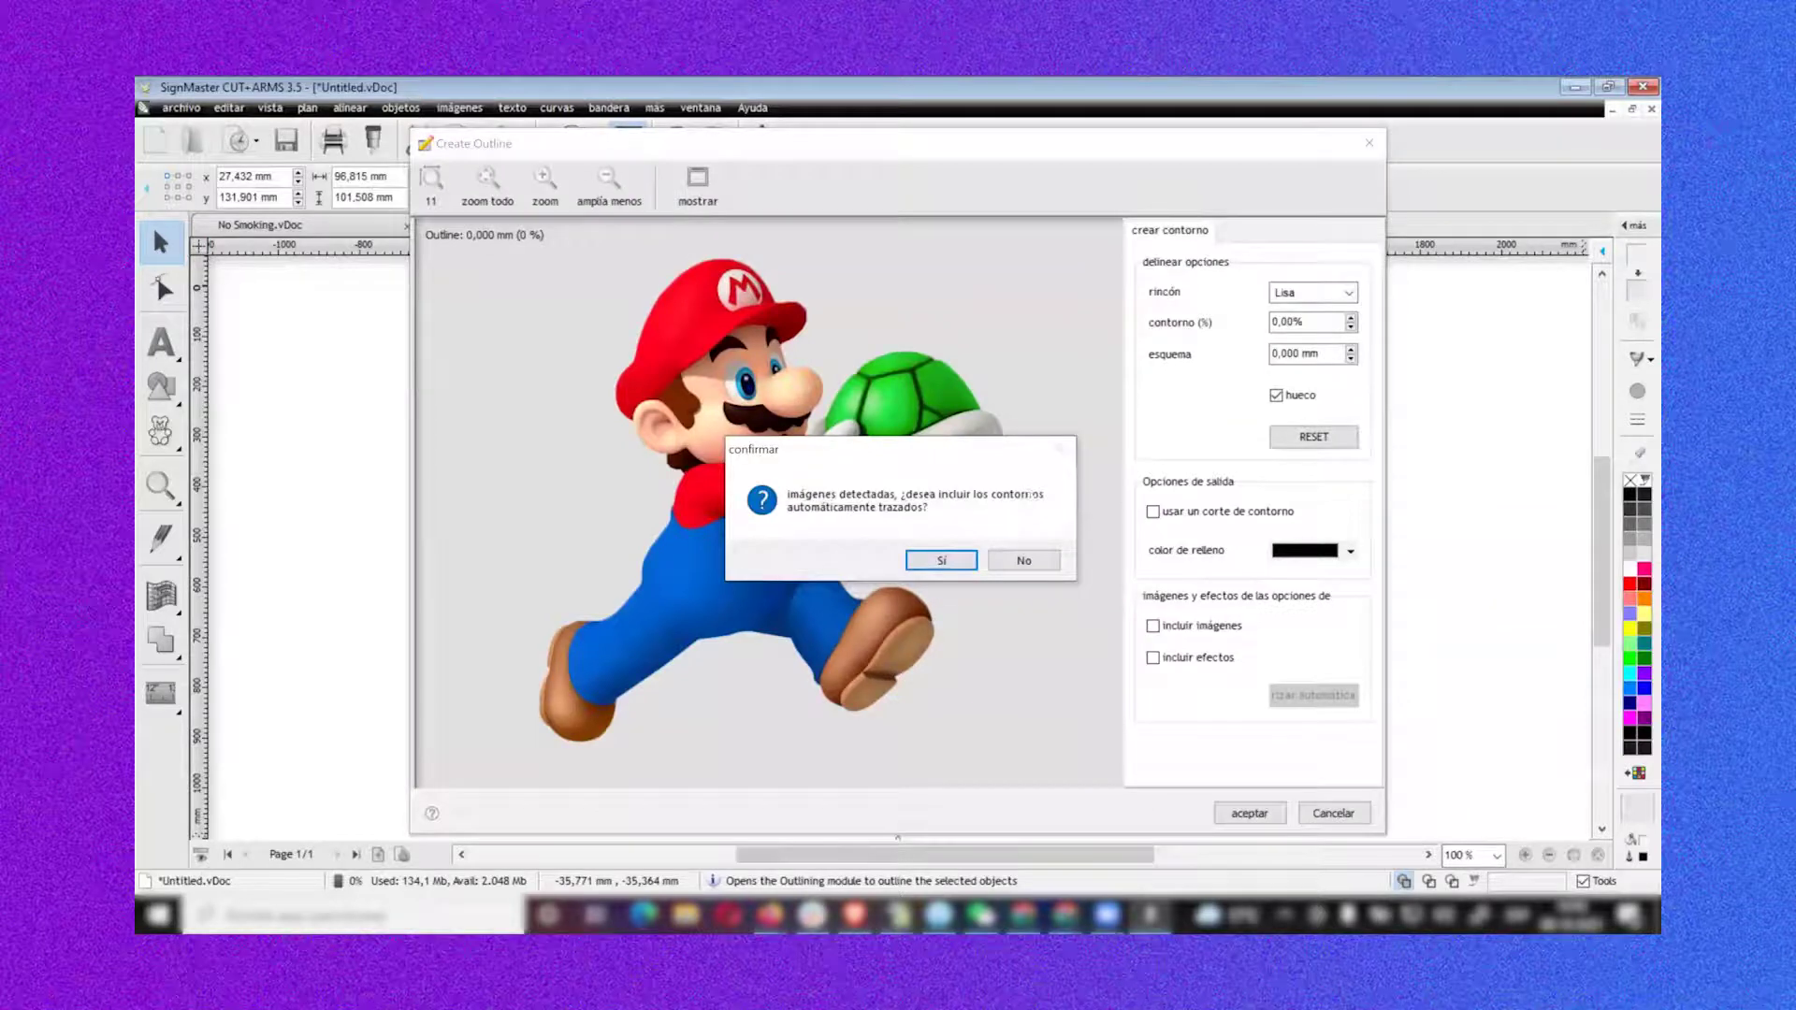
left_click(941, 559)
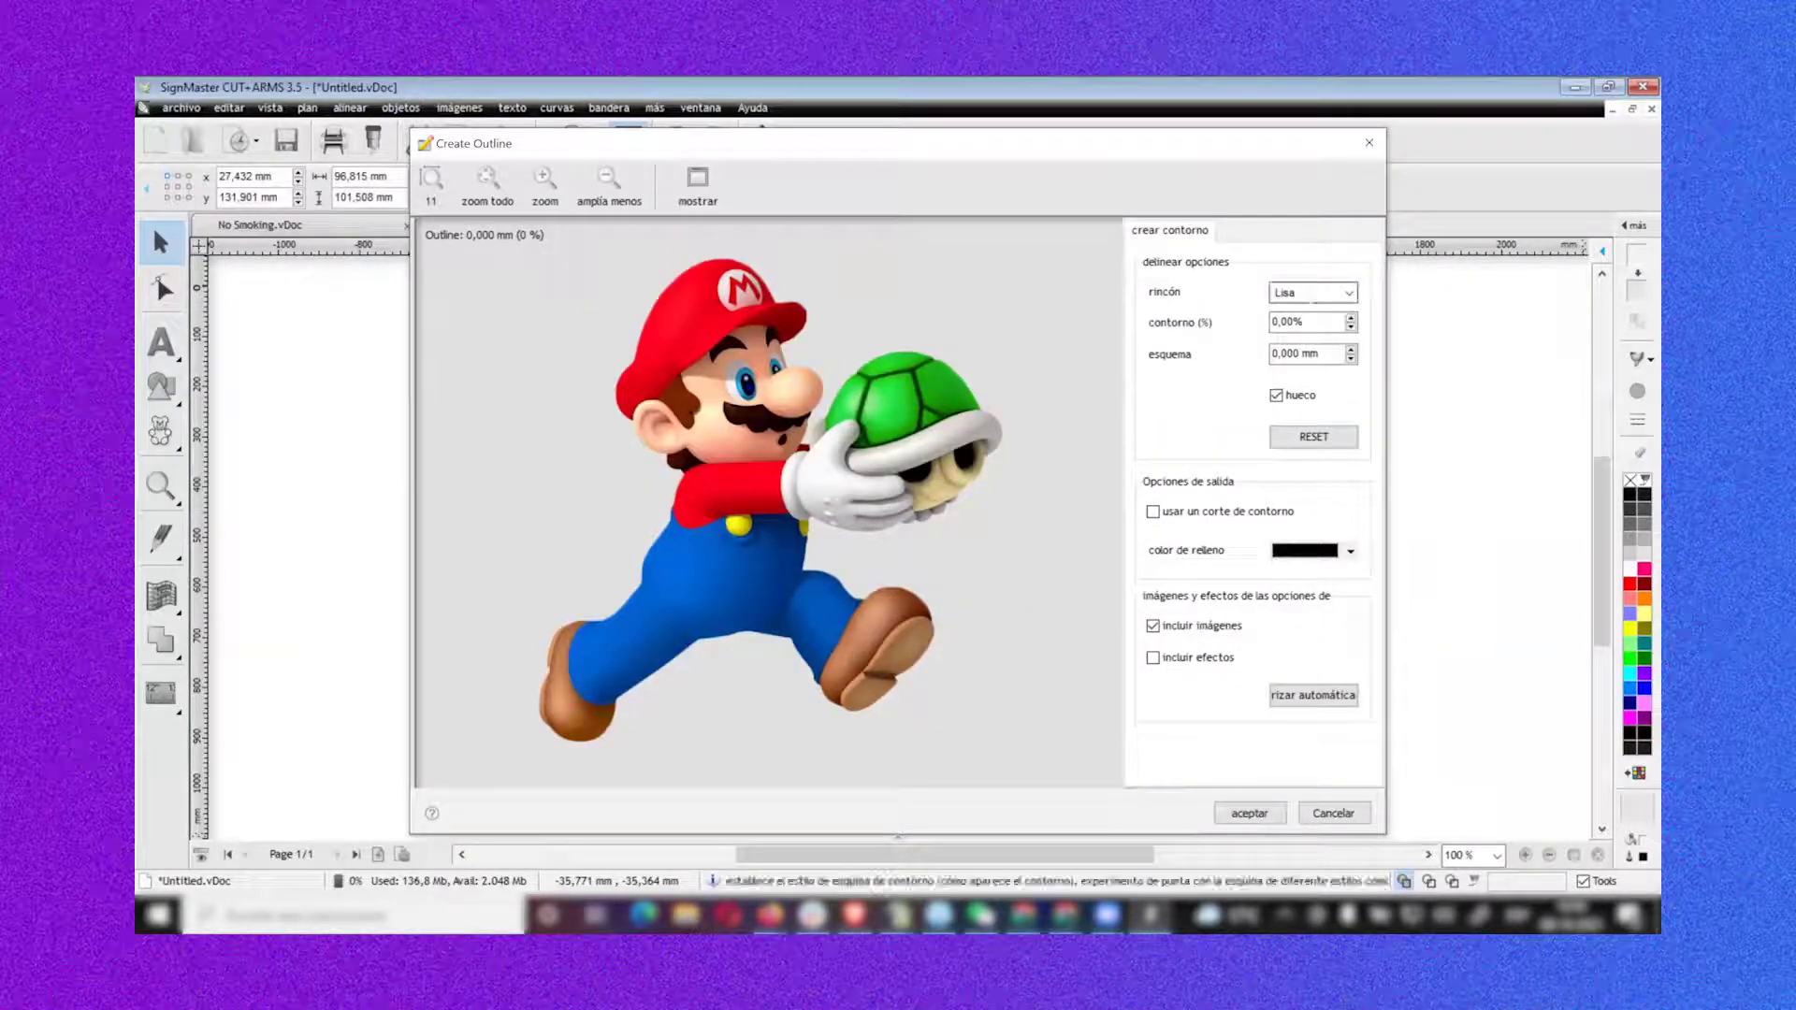
left_click(1318, 436)
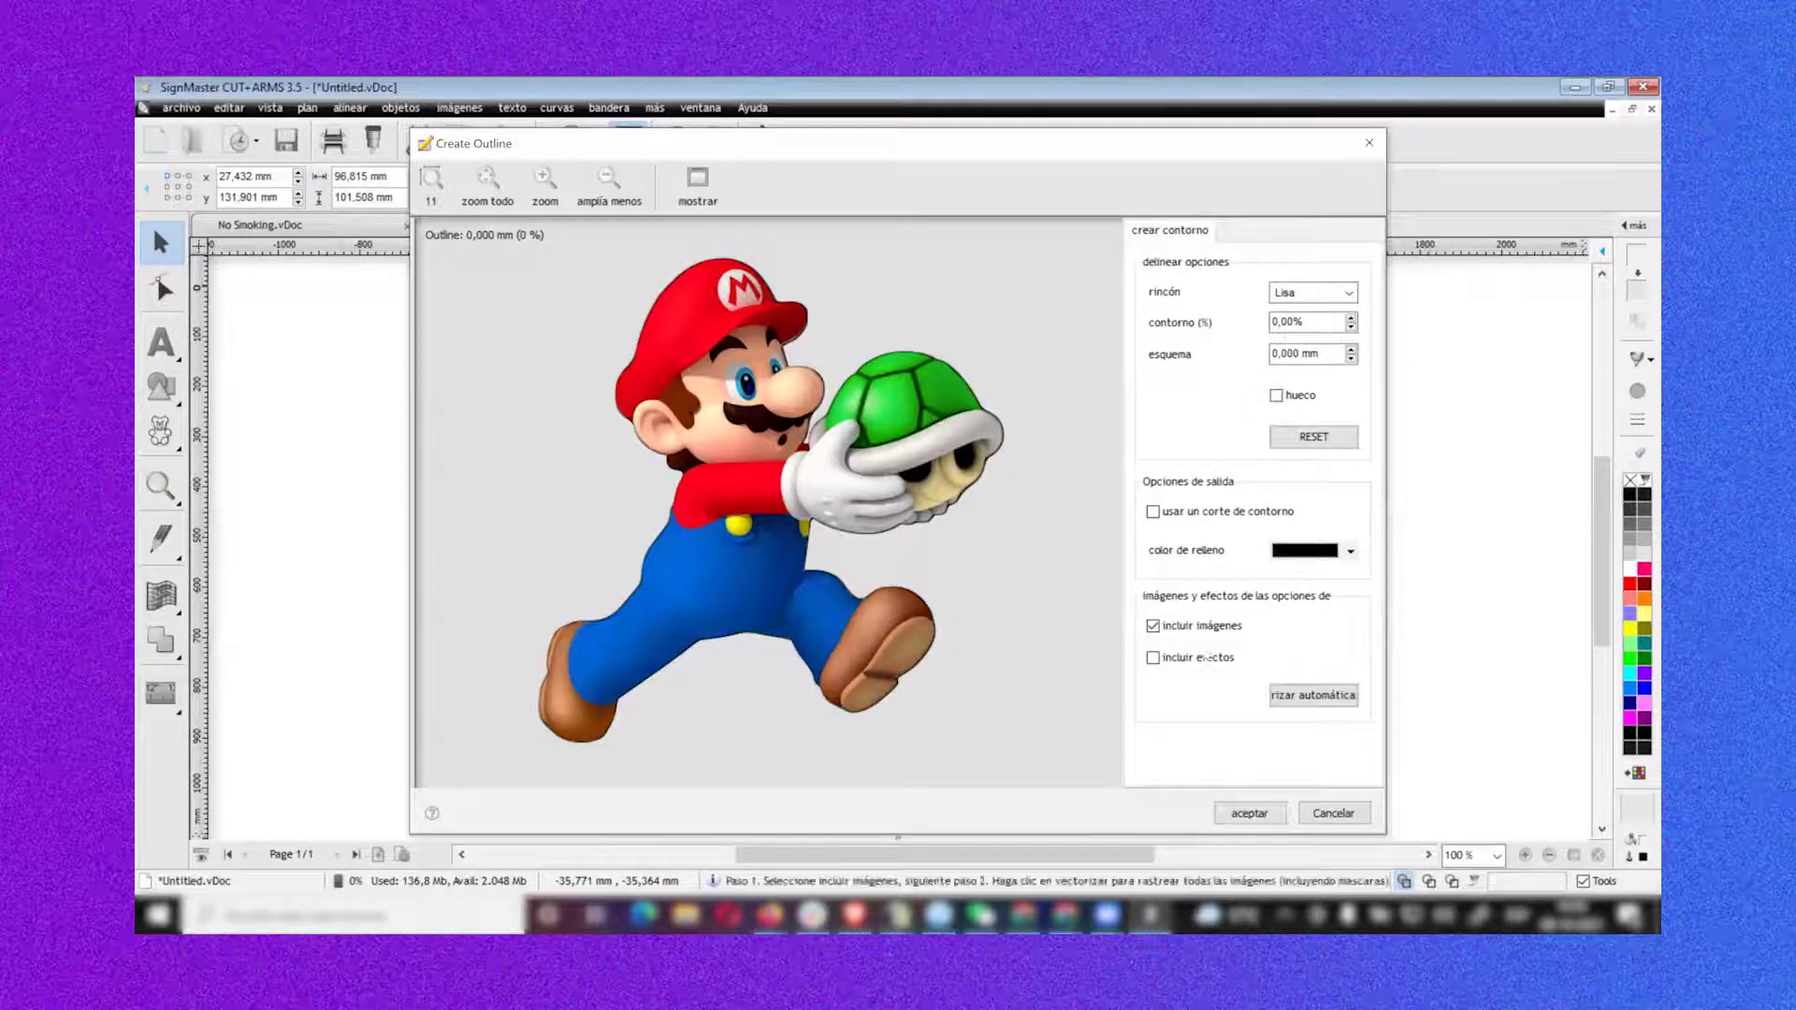
left_click(1193, 520)
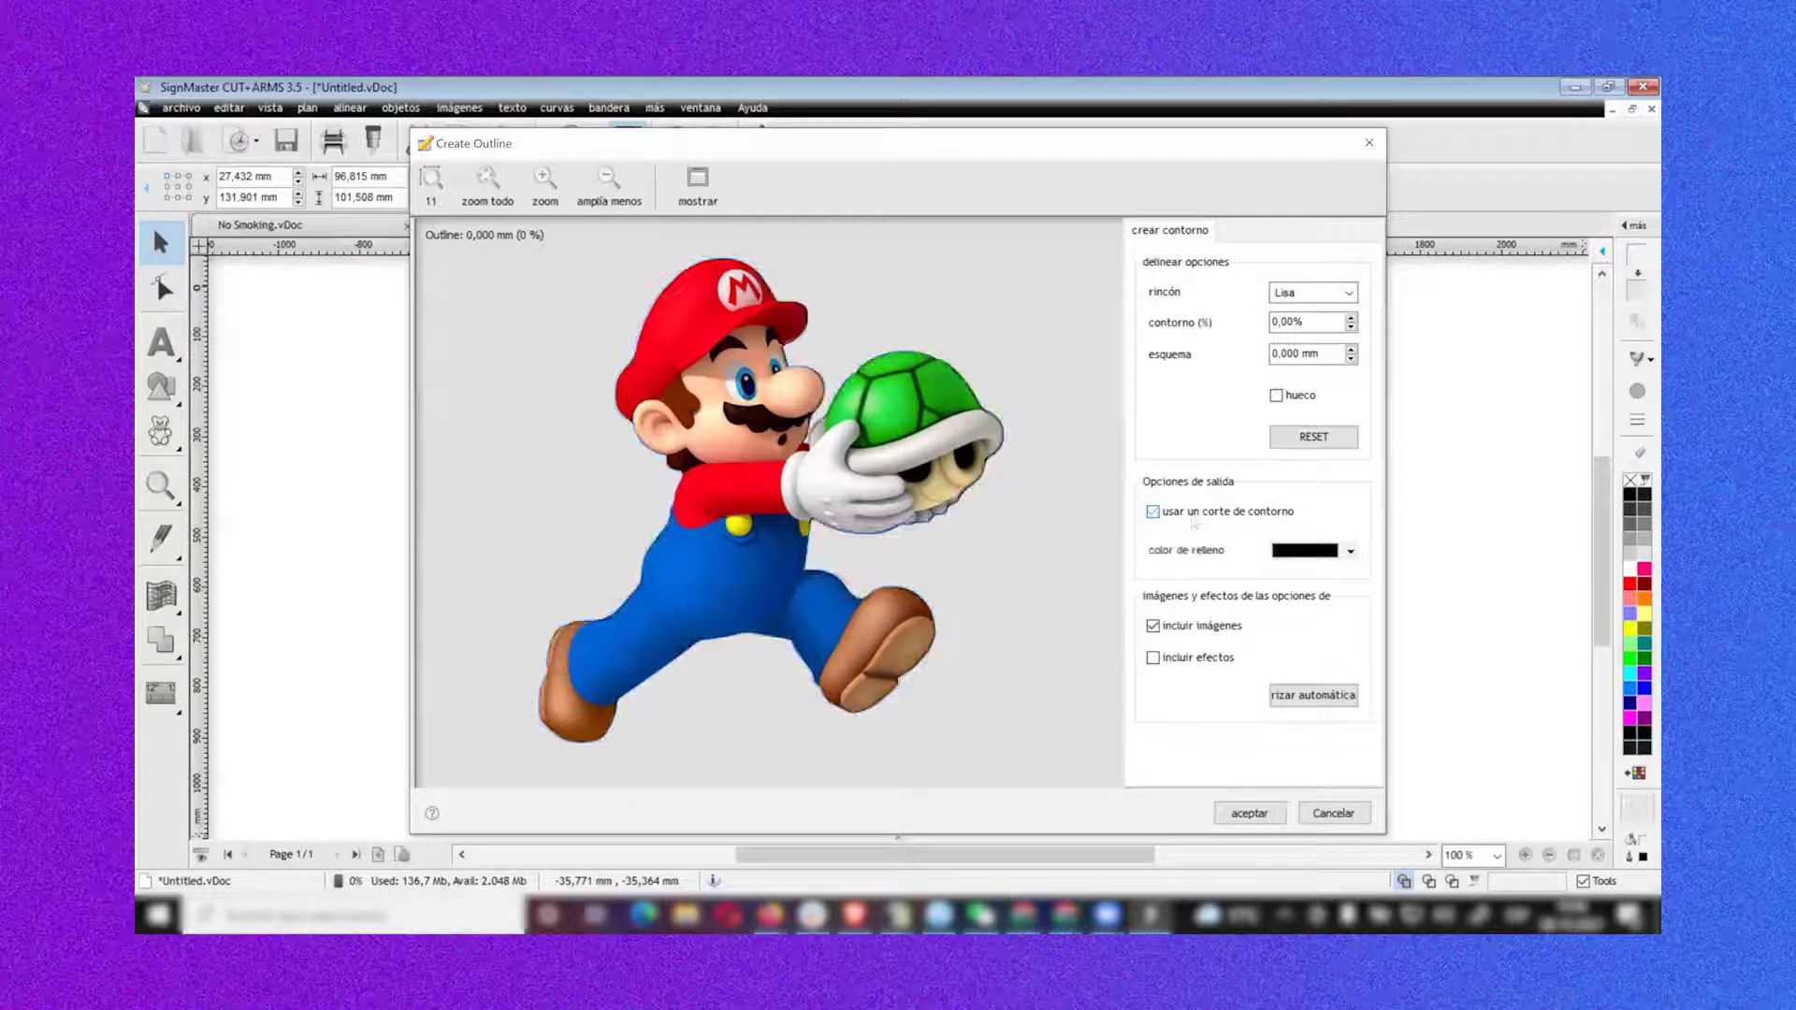
left_click(1298, 552)
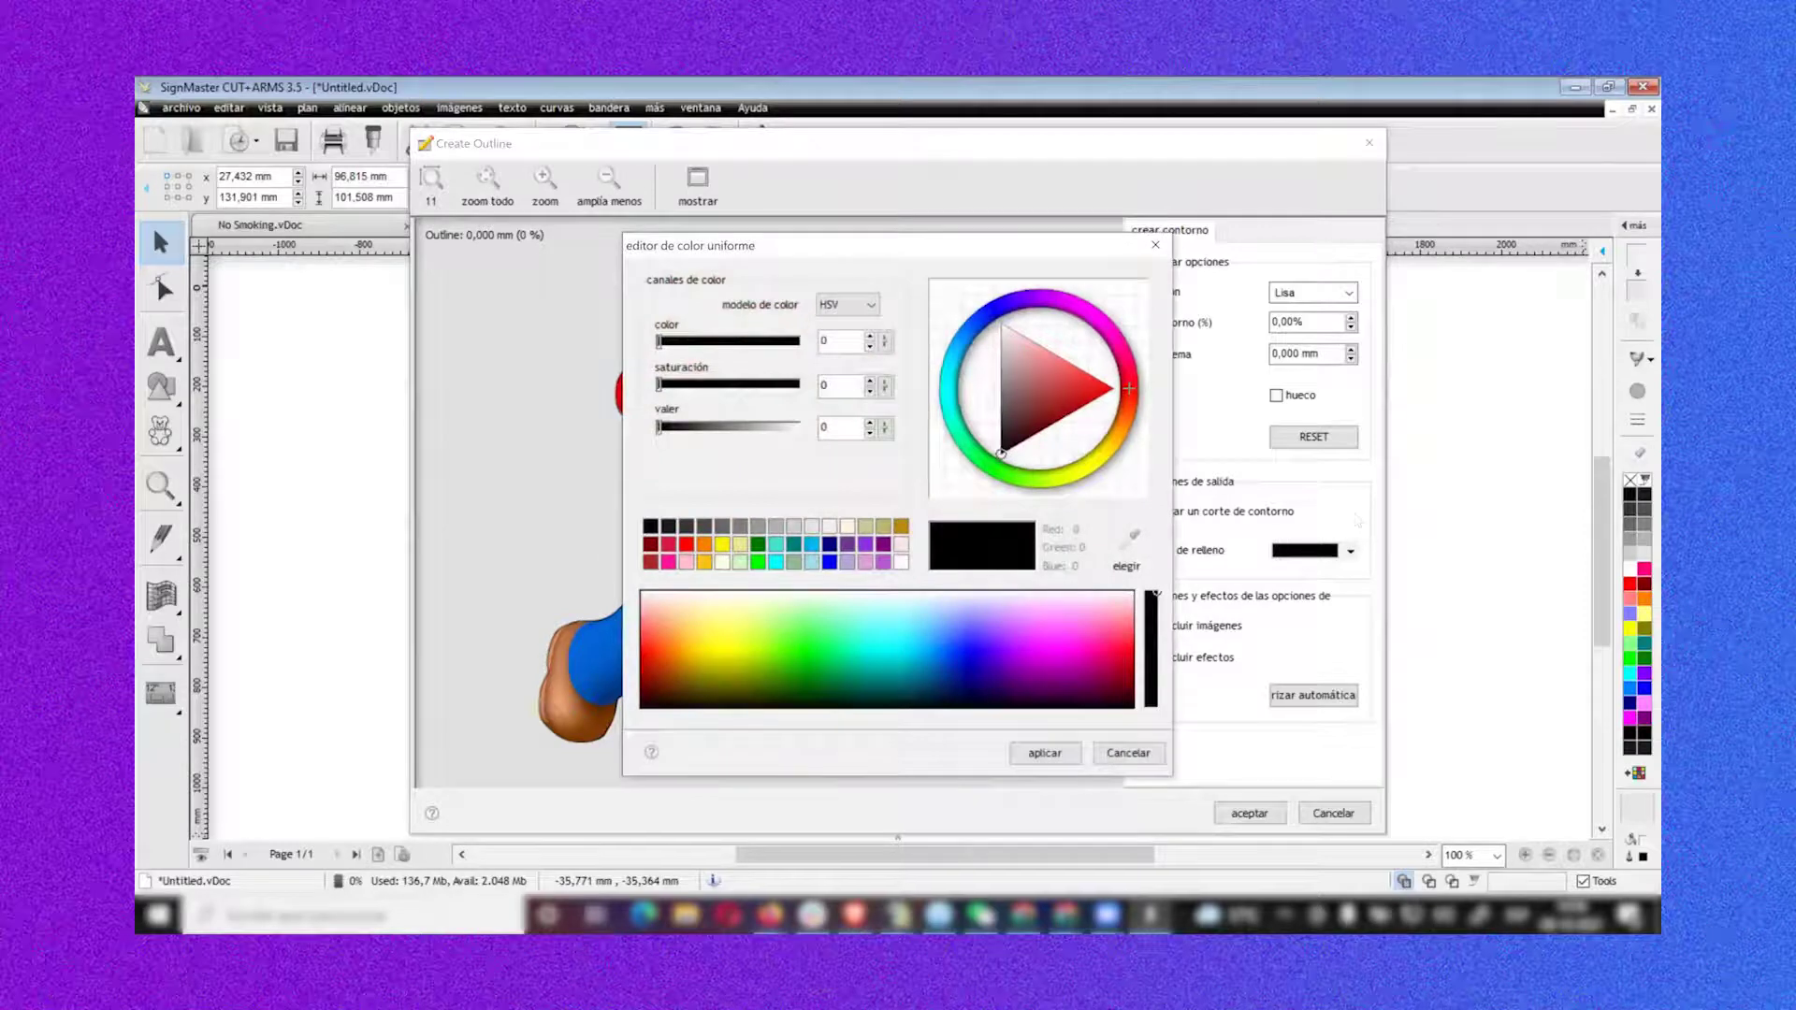
left_click(1045, 753)
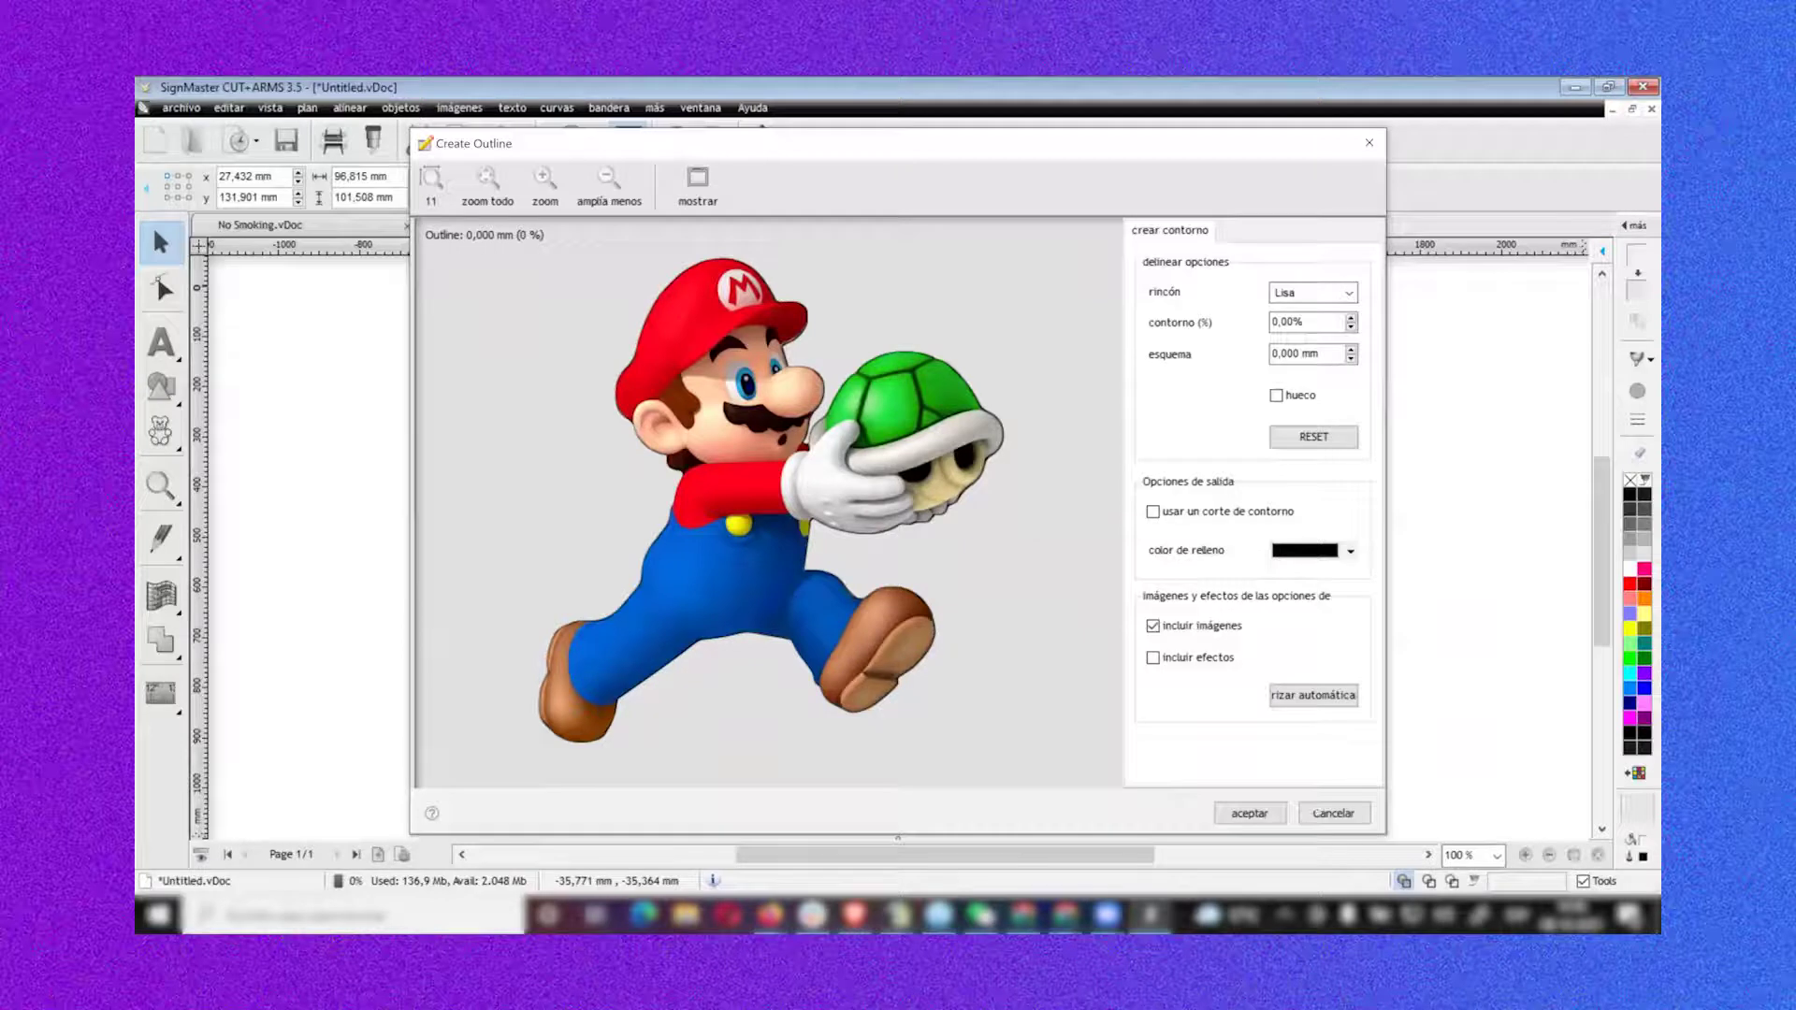
left_click(1253, 814)
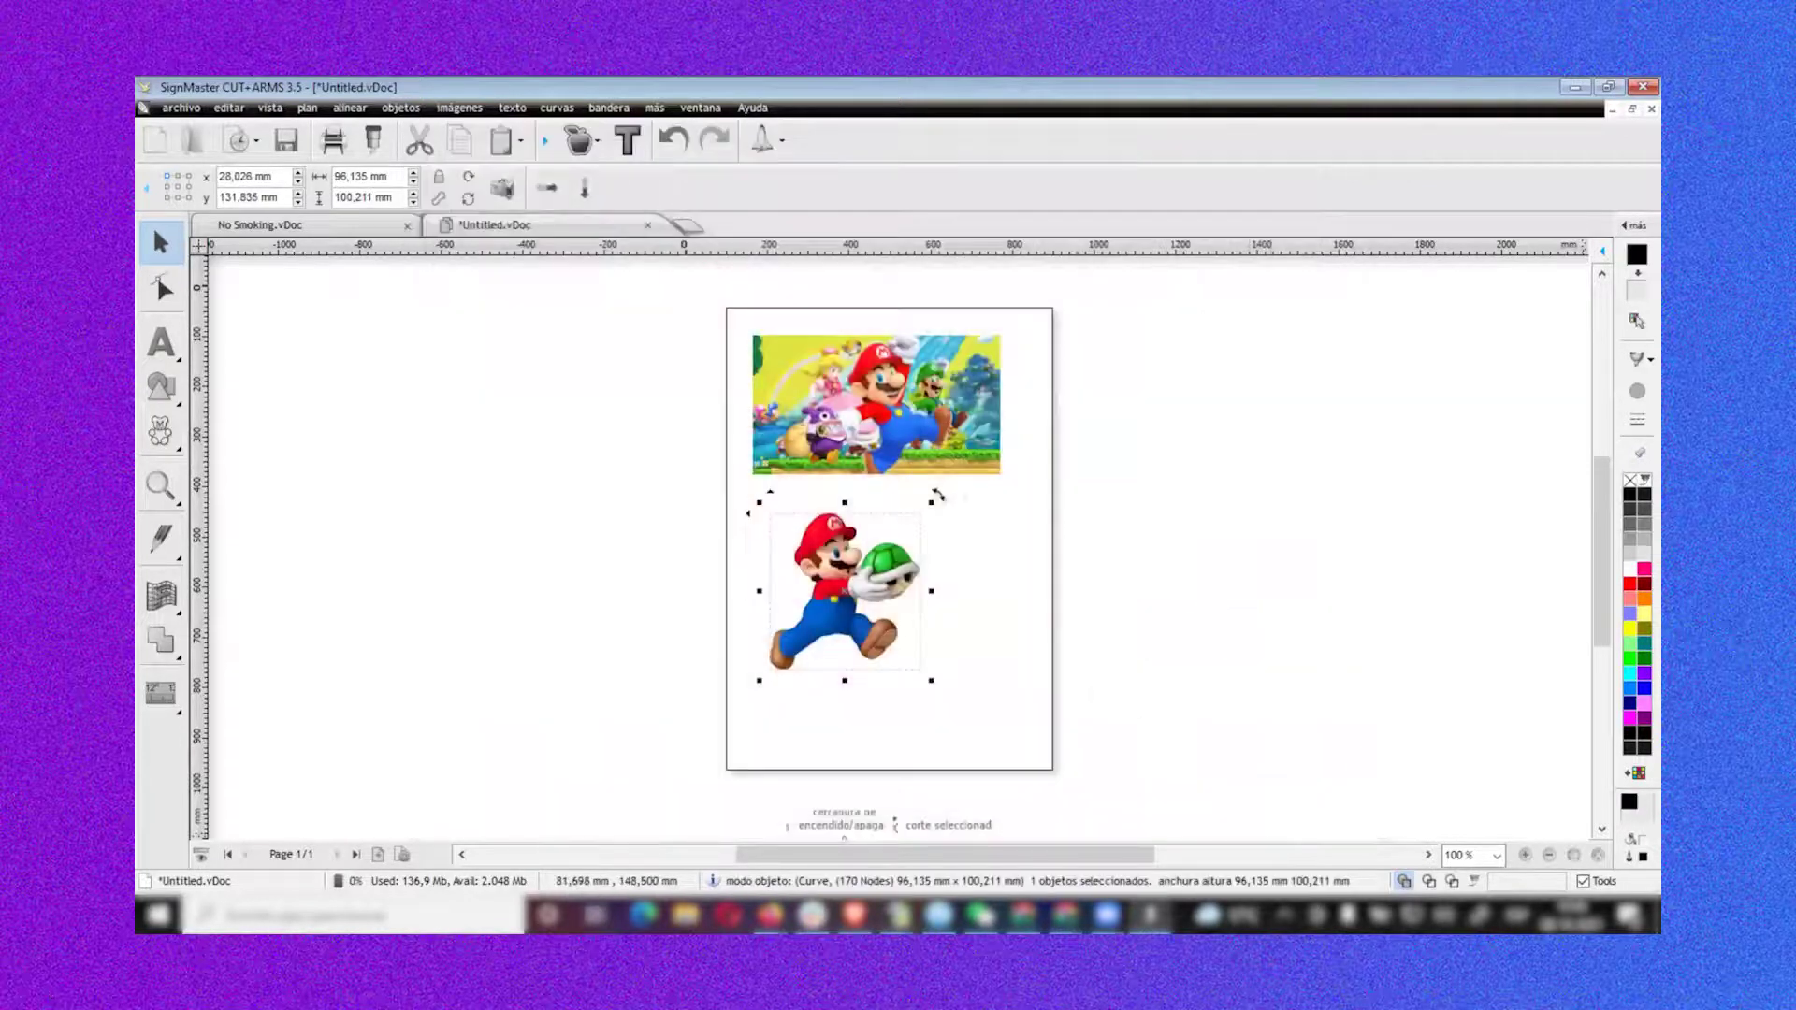
Move the colour Mario beside its silhouette and open the send-to-cutter settings for the silhouette
left_click_drag(841, 585, 1041, 660)
left_click(823, 599)
left_click(1029, 646)
left_click(889, 636)
left_click(1029, 645)
left_click(888, 636)
left_click(1005, 636)
left_click(880, 636)
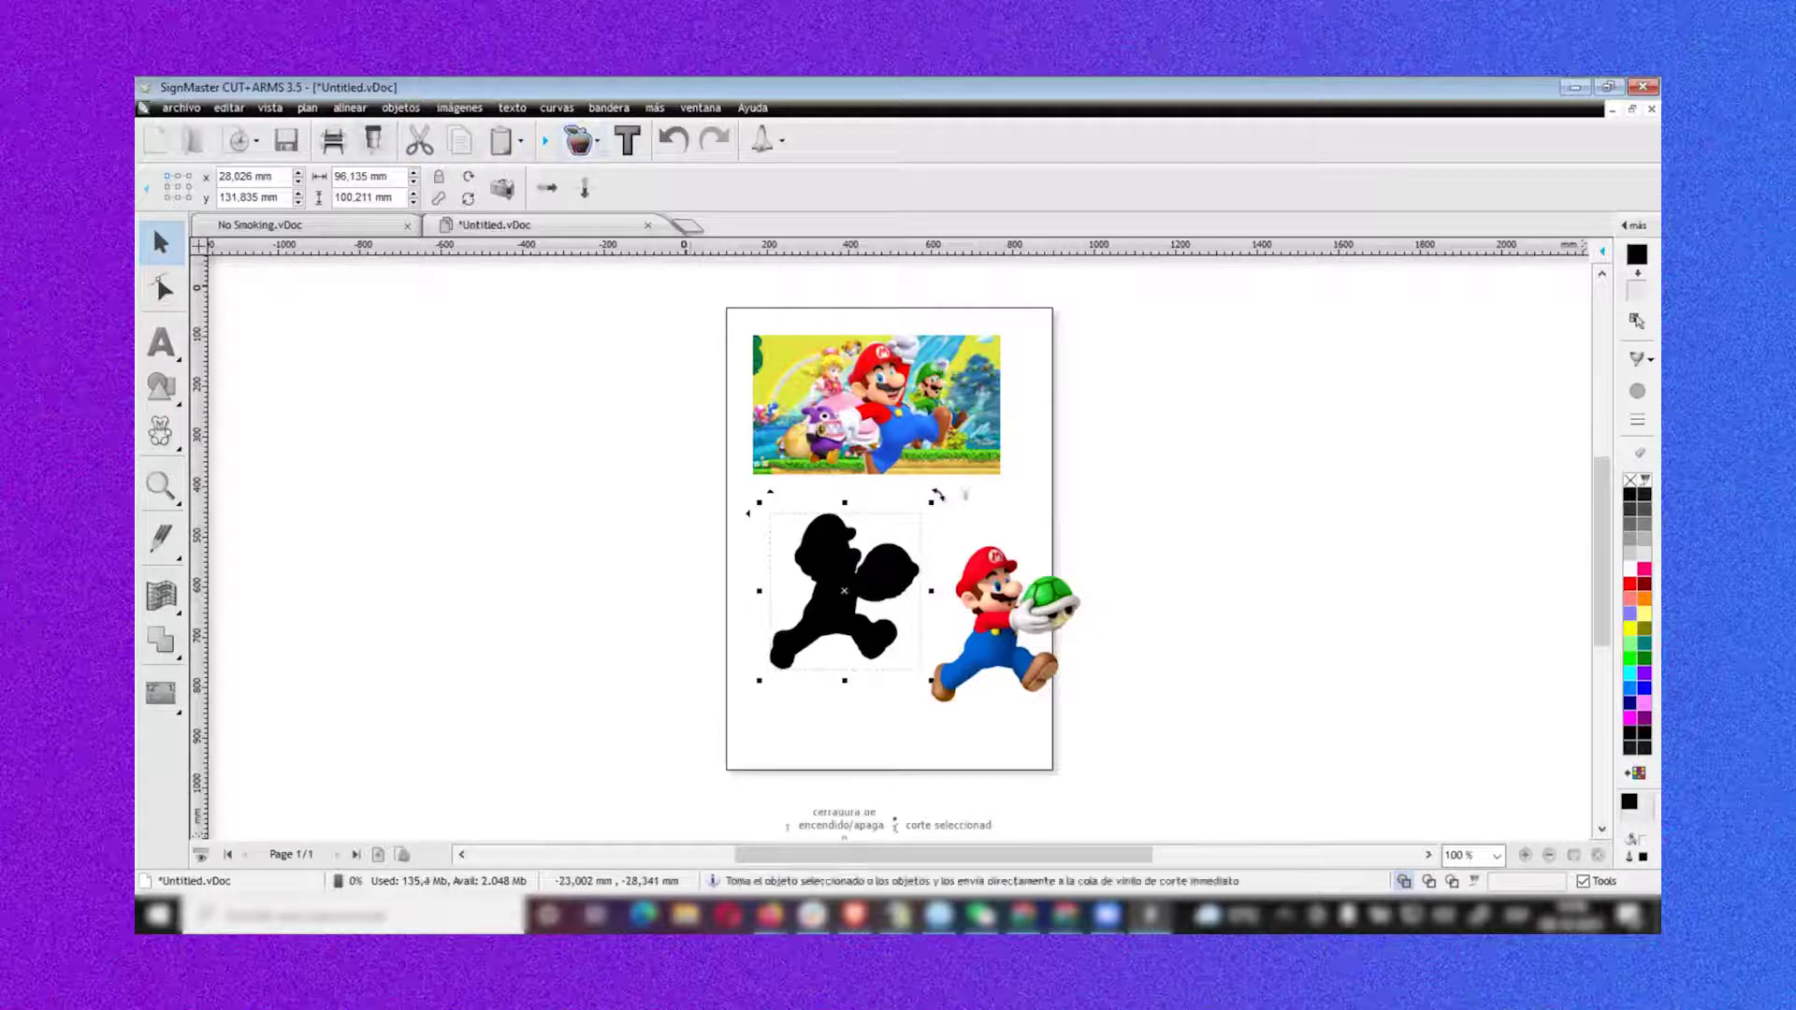
left_click(373, 141)
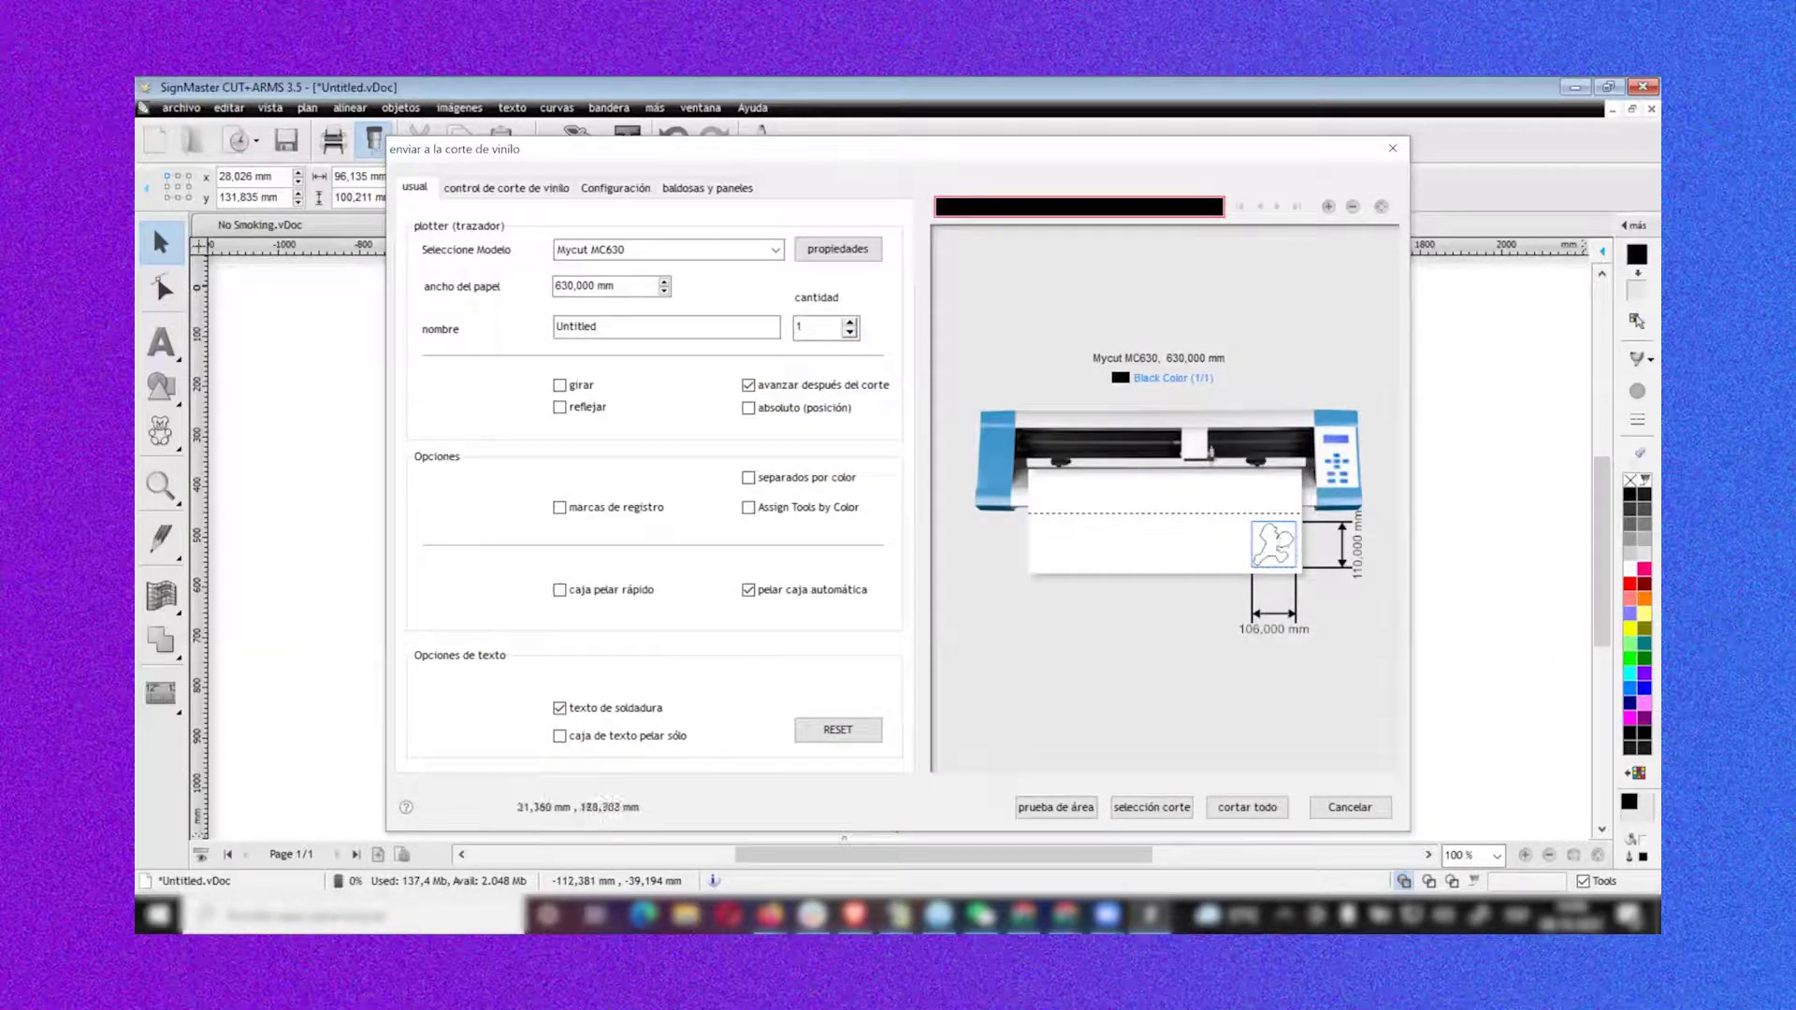
Zoom into the Mycut MC630 cut preview, close the cutter window and reselect page objects
left_click(1328, 206)
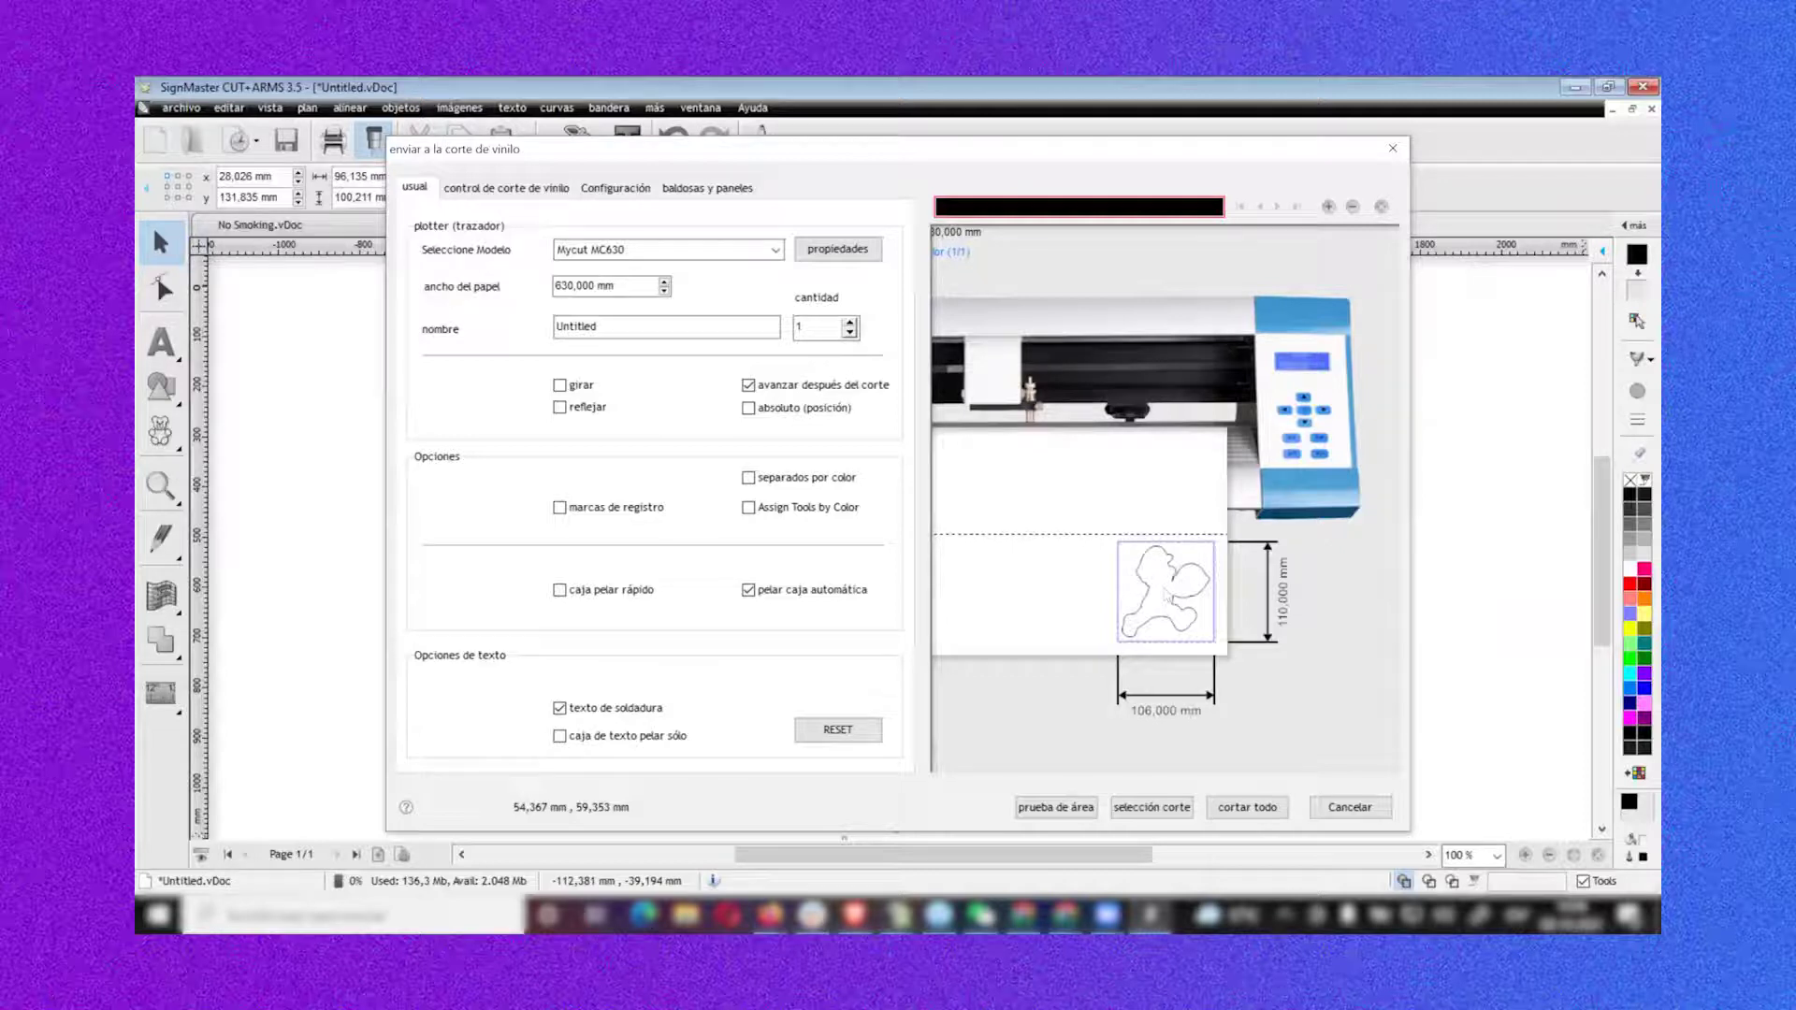
left_click(1393, 148)
left_click(894, 376)
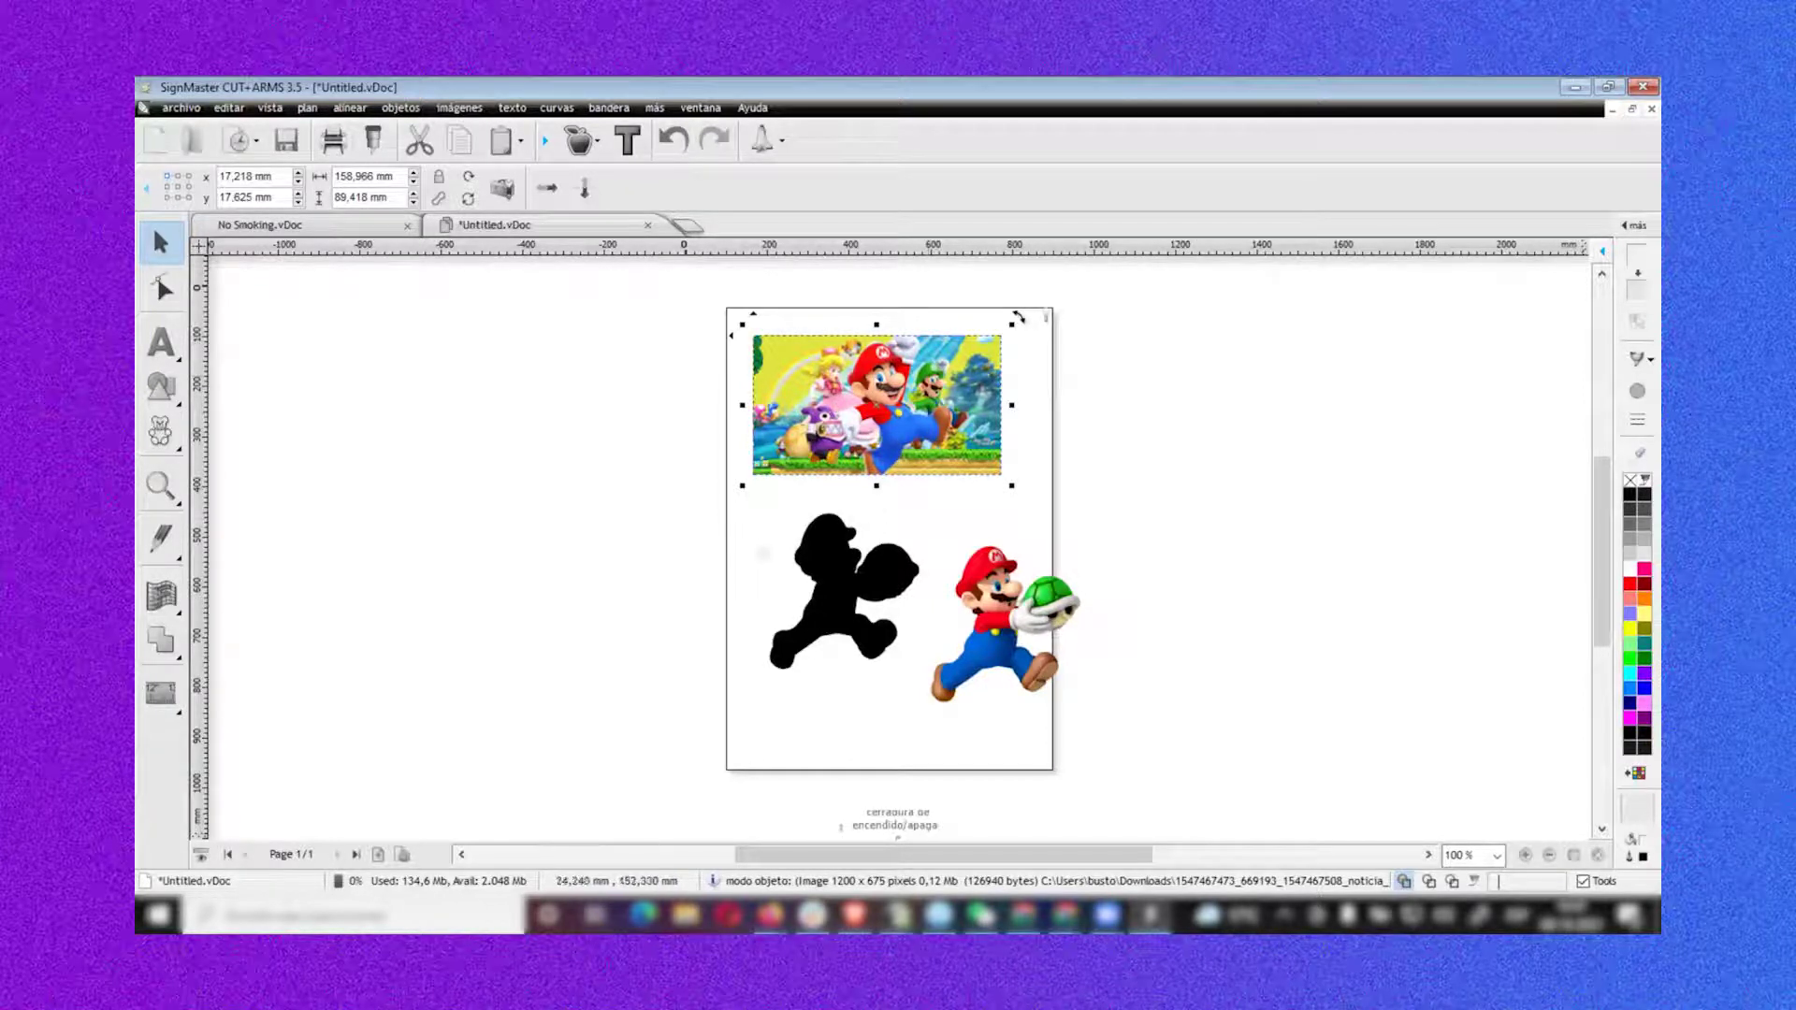
left_click(927, 587)
left_click(1007, 632)
Toggle the selection between the colour Mario and its silhouette, then clear it
left_click(814, 607)
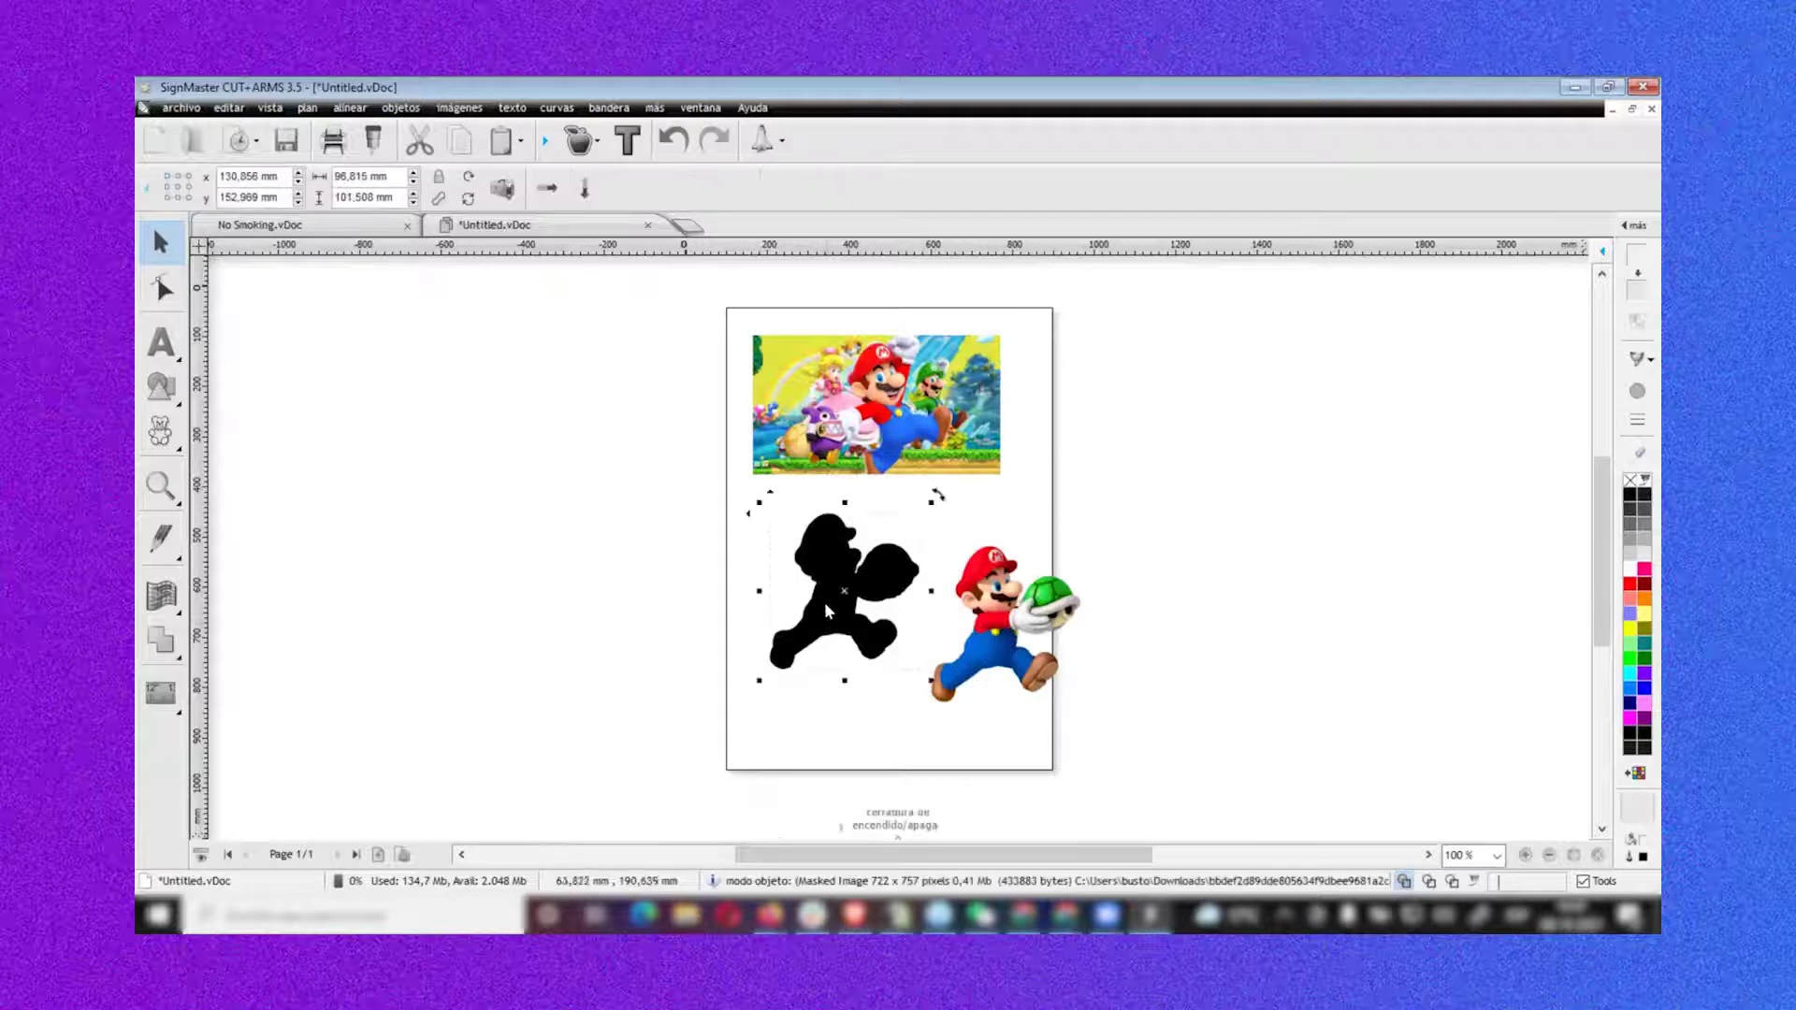
left_click(1001, 626)
left_click(812, 612)
left_click(998, 659)
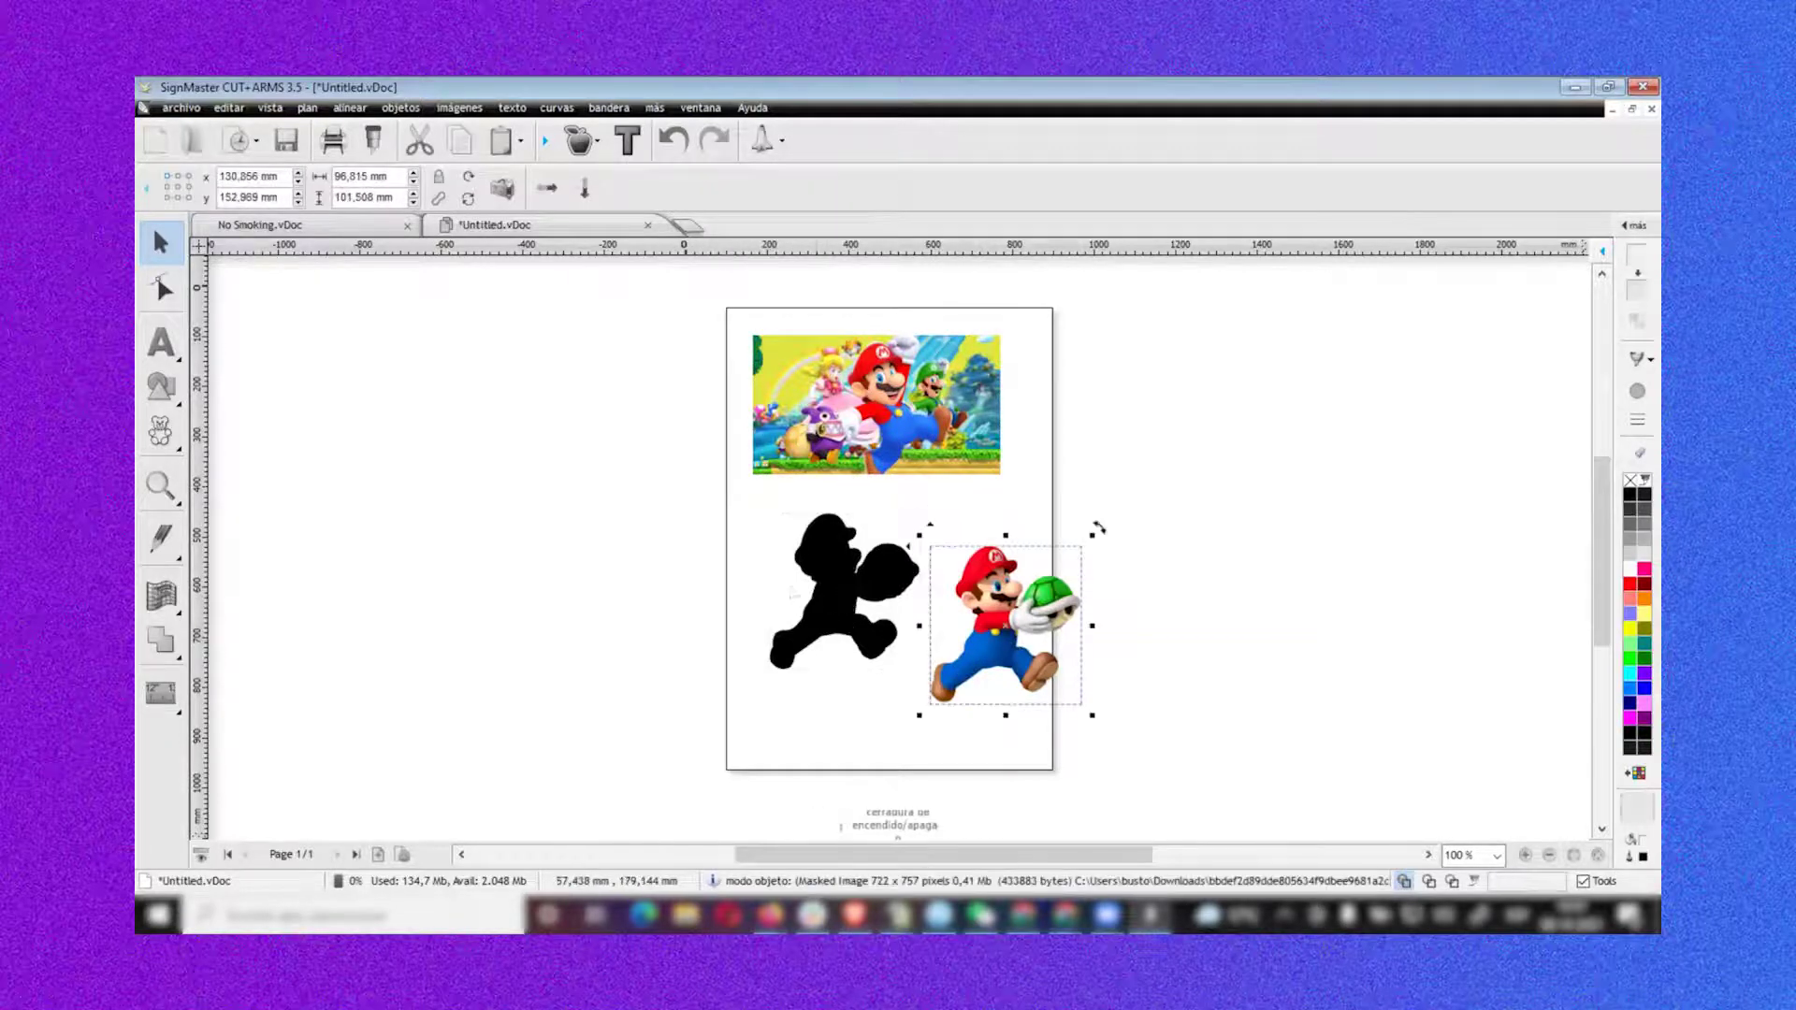
left_click(795, 598)
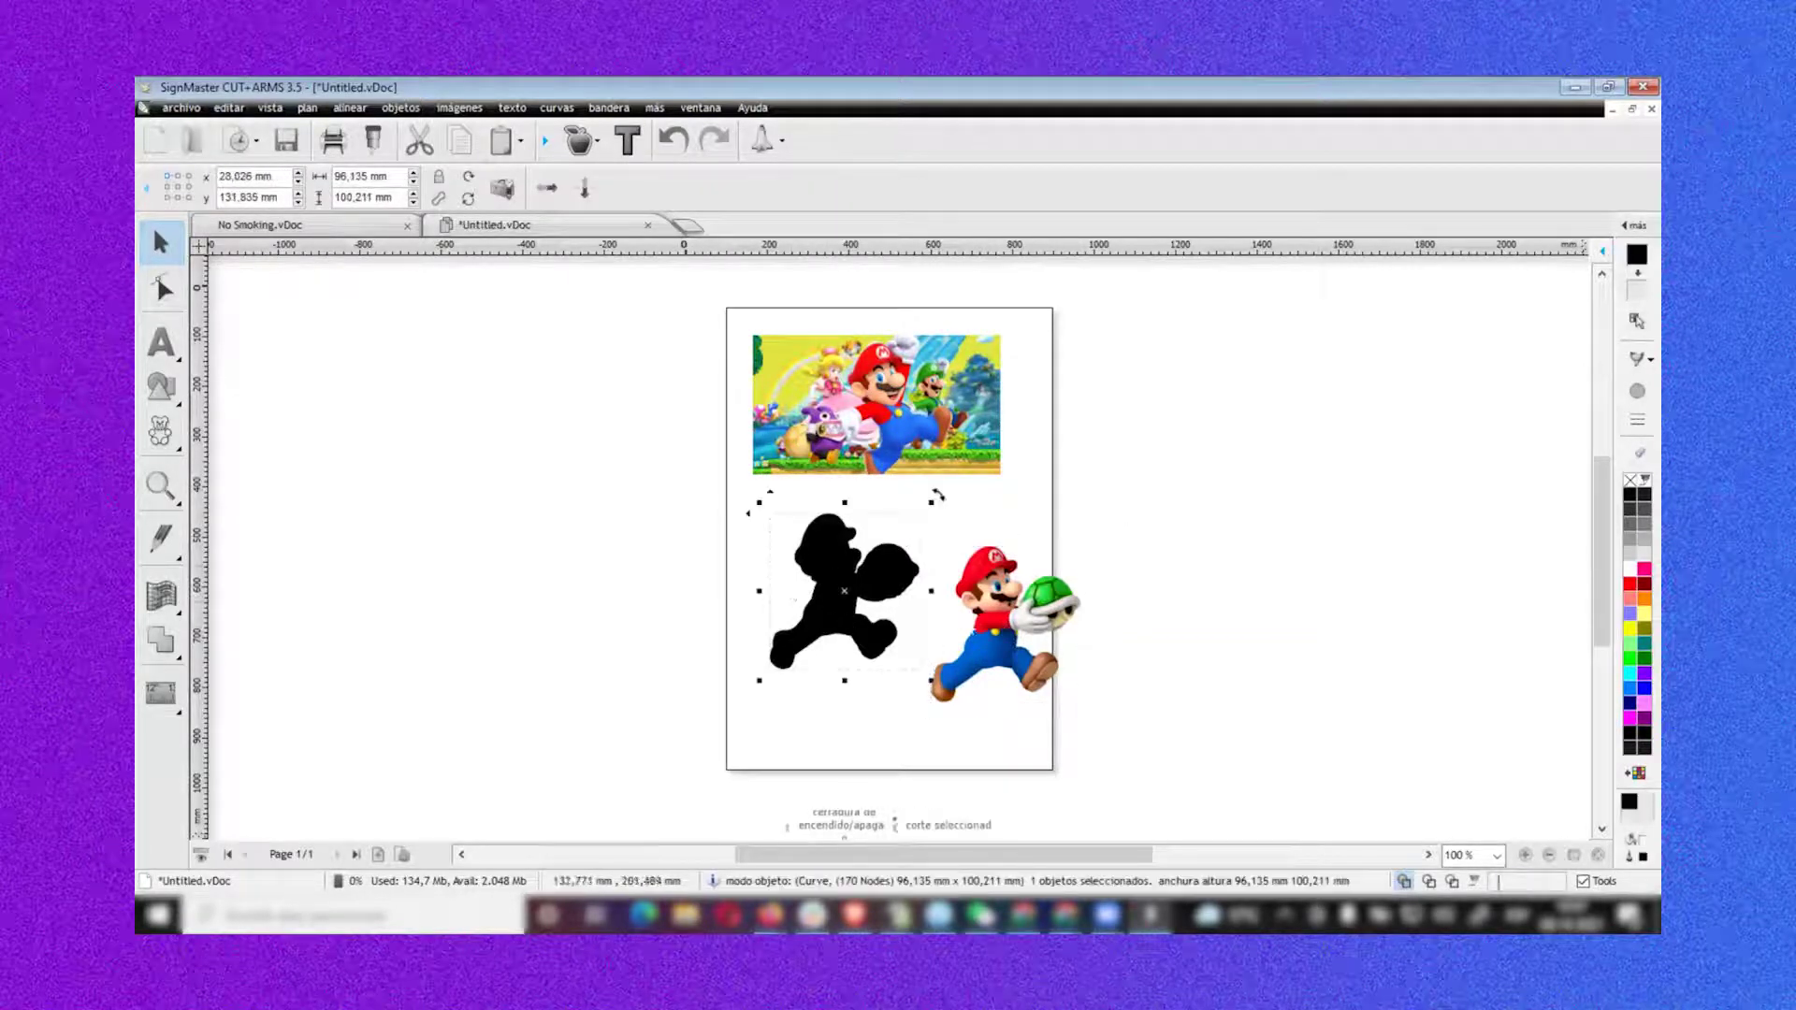
left_click(1002, 643)
key("Escape")
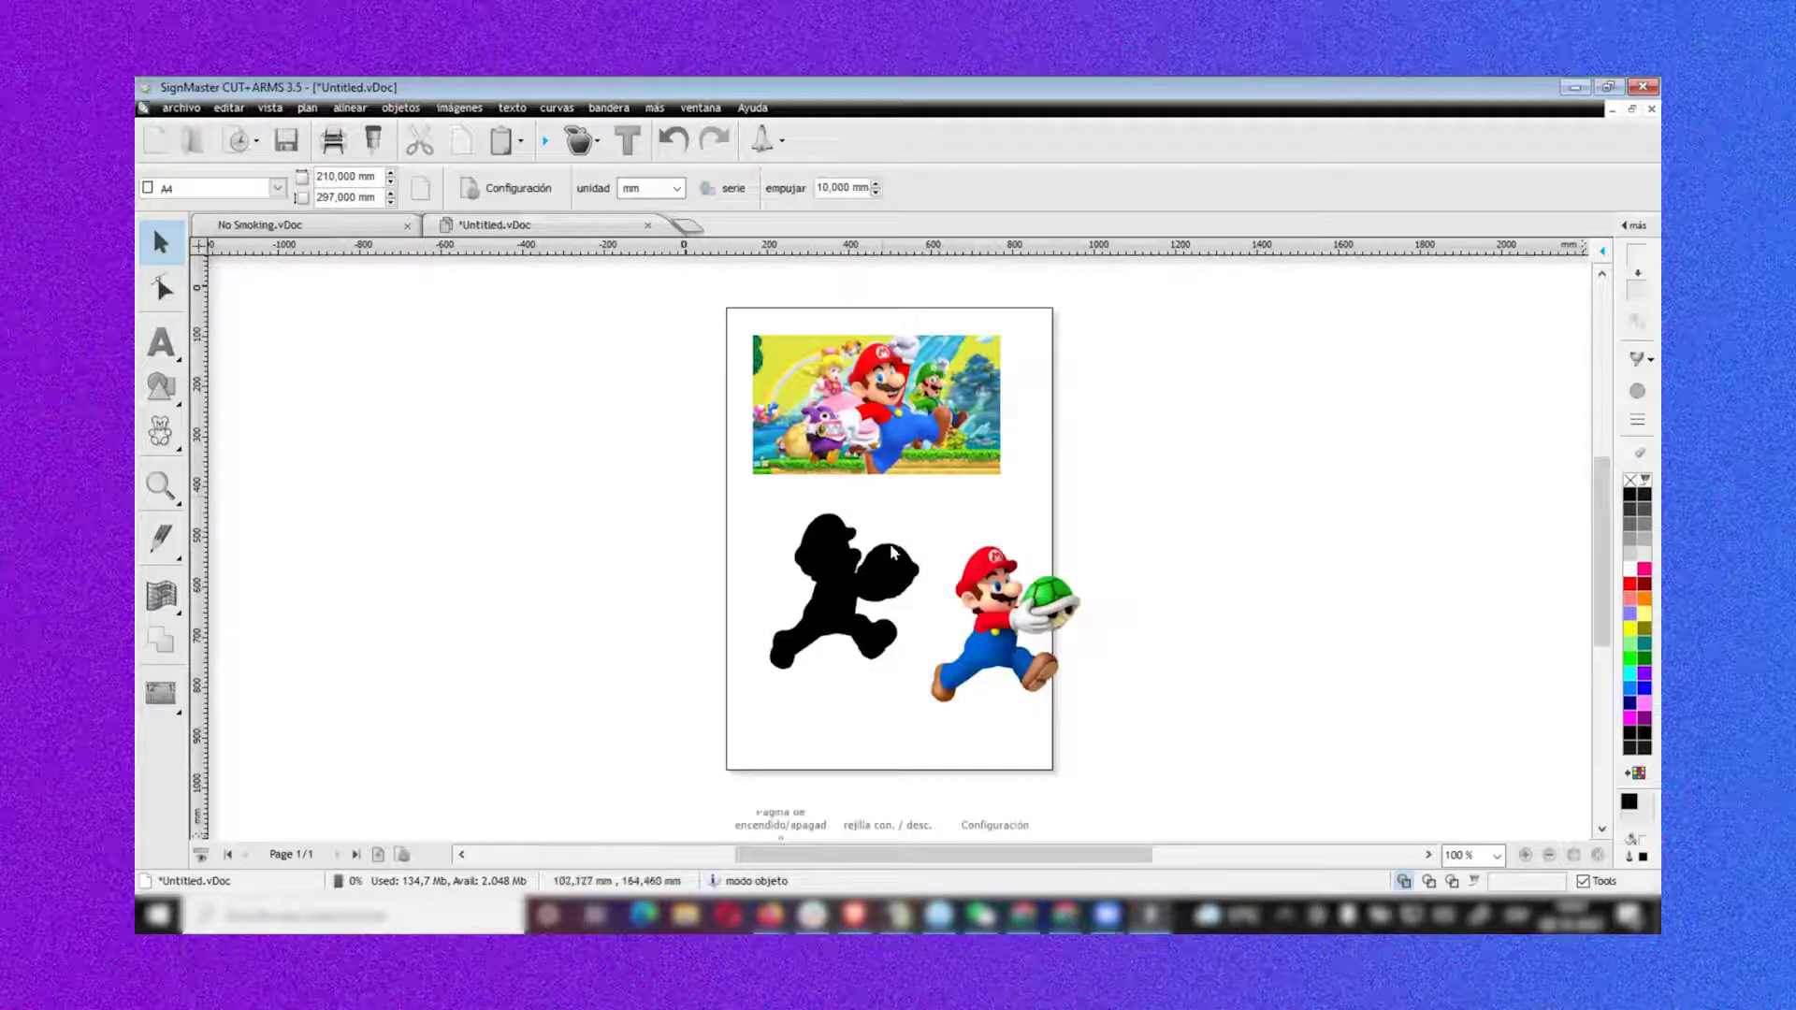
Create a new blank document with the page size left at A4
left_click(178, 108)
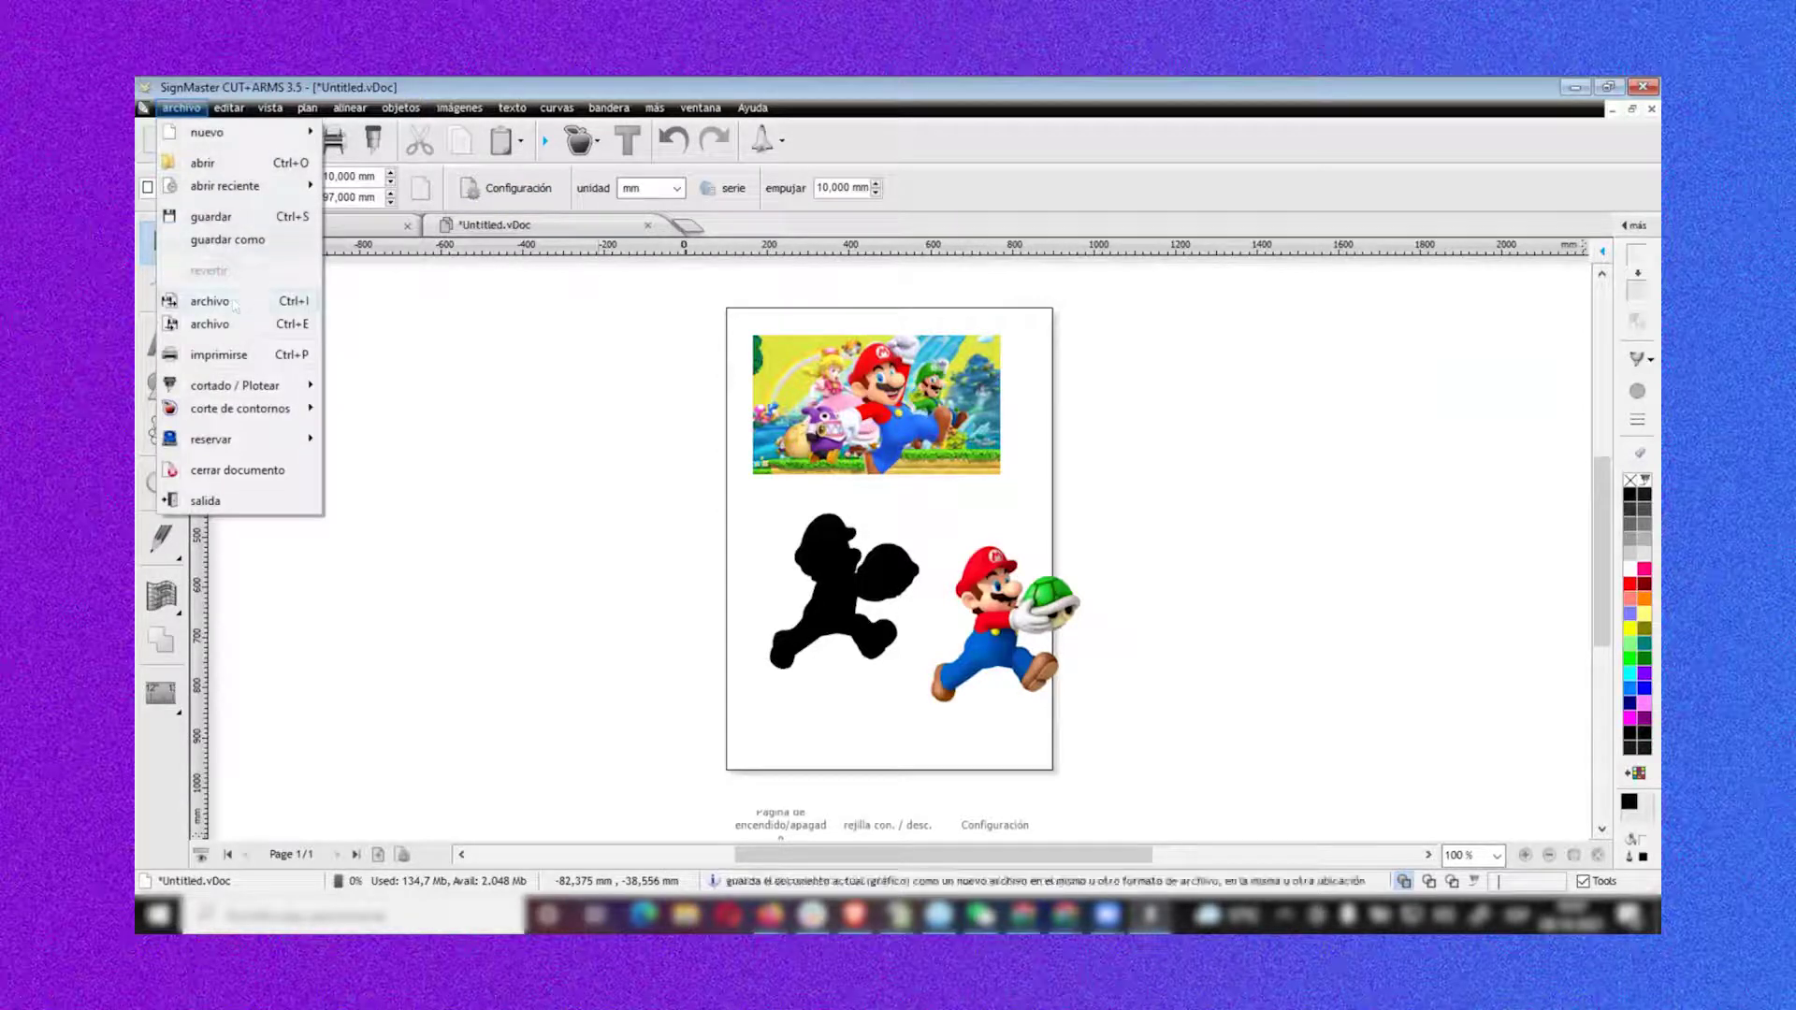
left_click(207, 132)
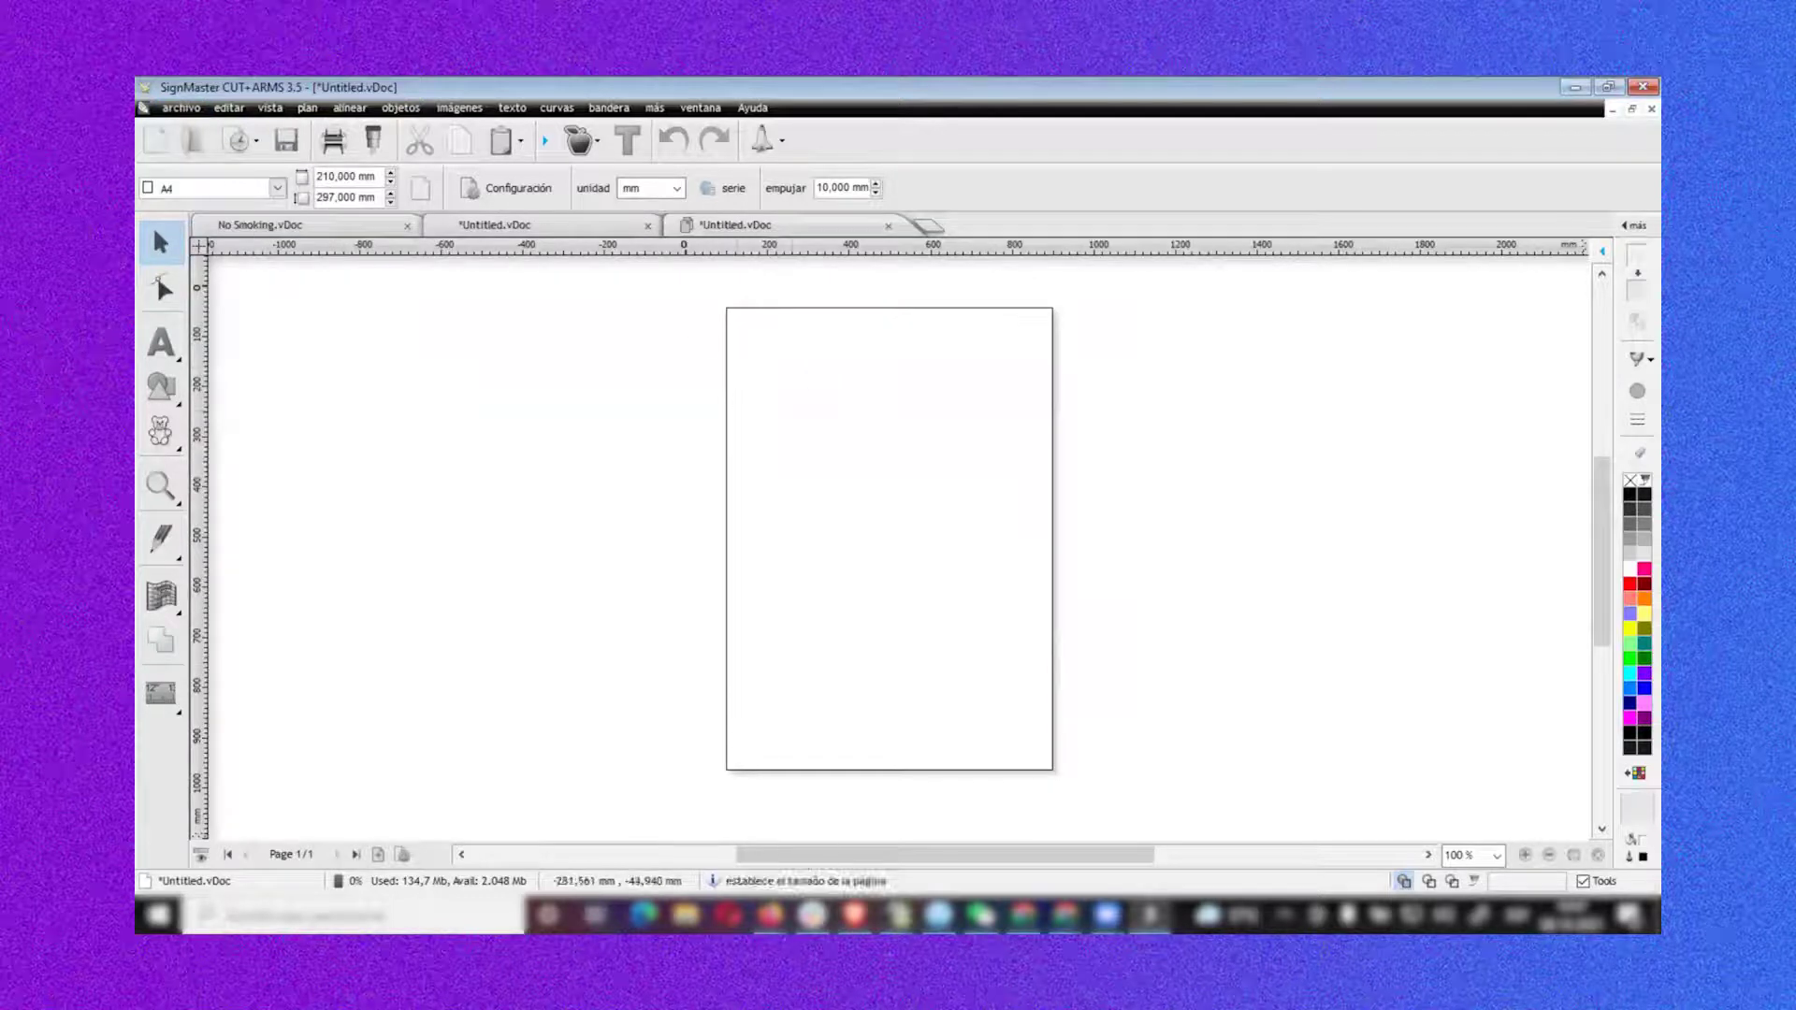
left_click(213, 188)
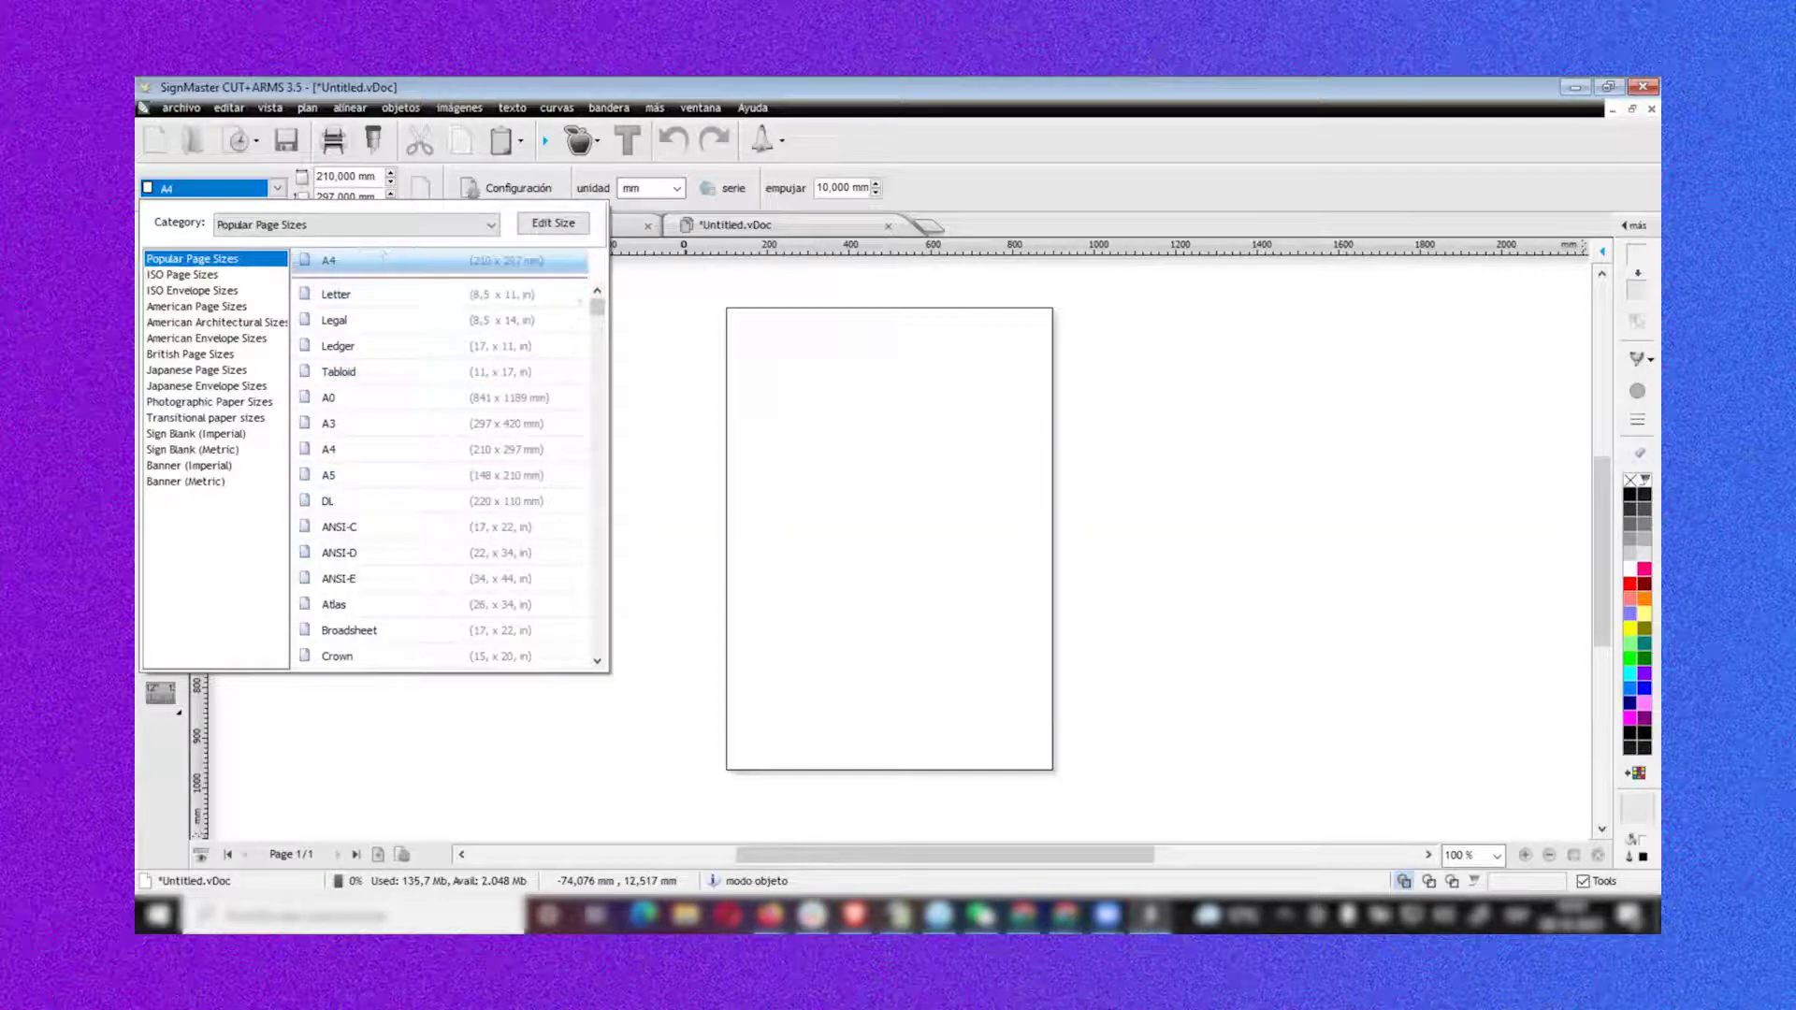
left_click(320, 180)
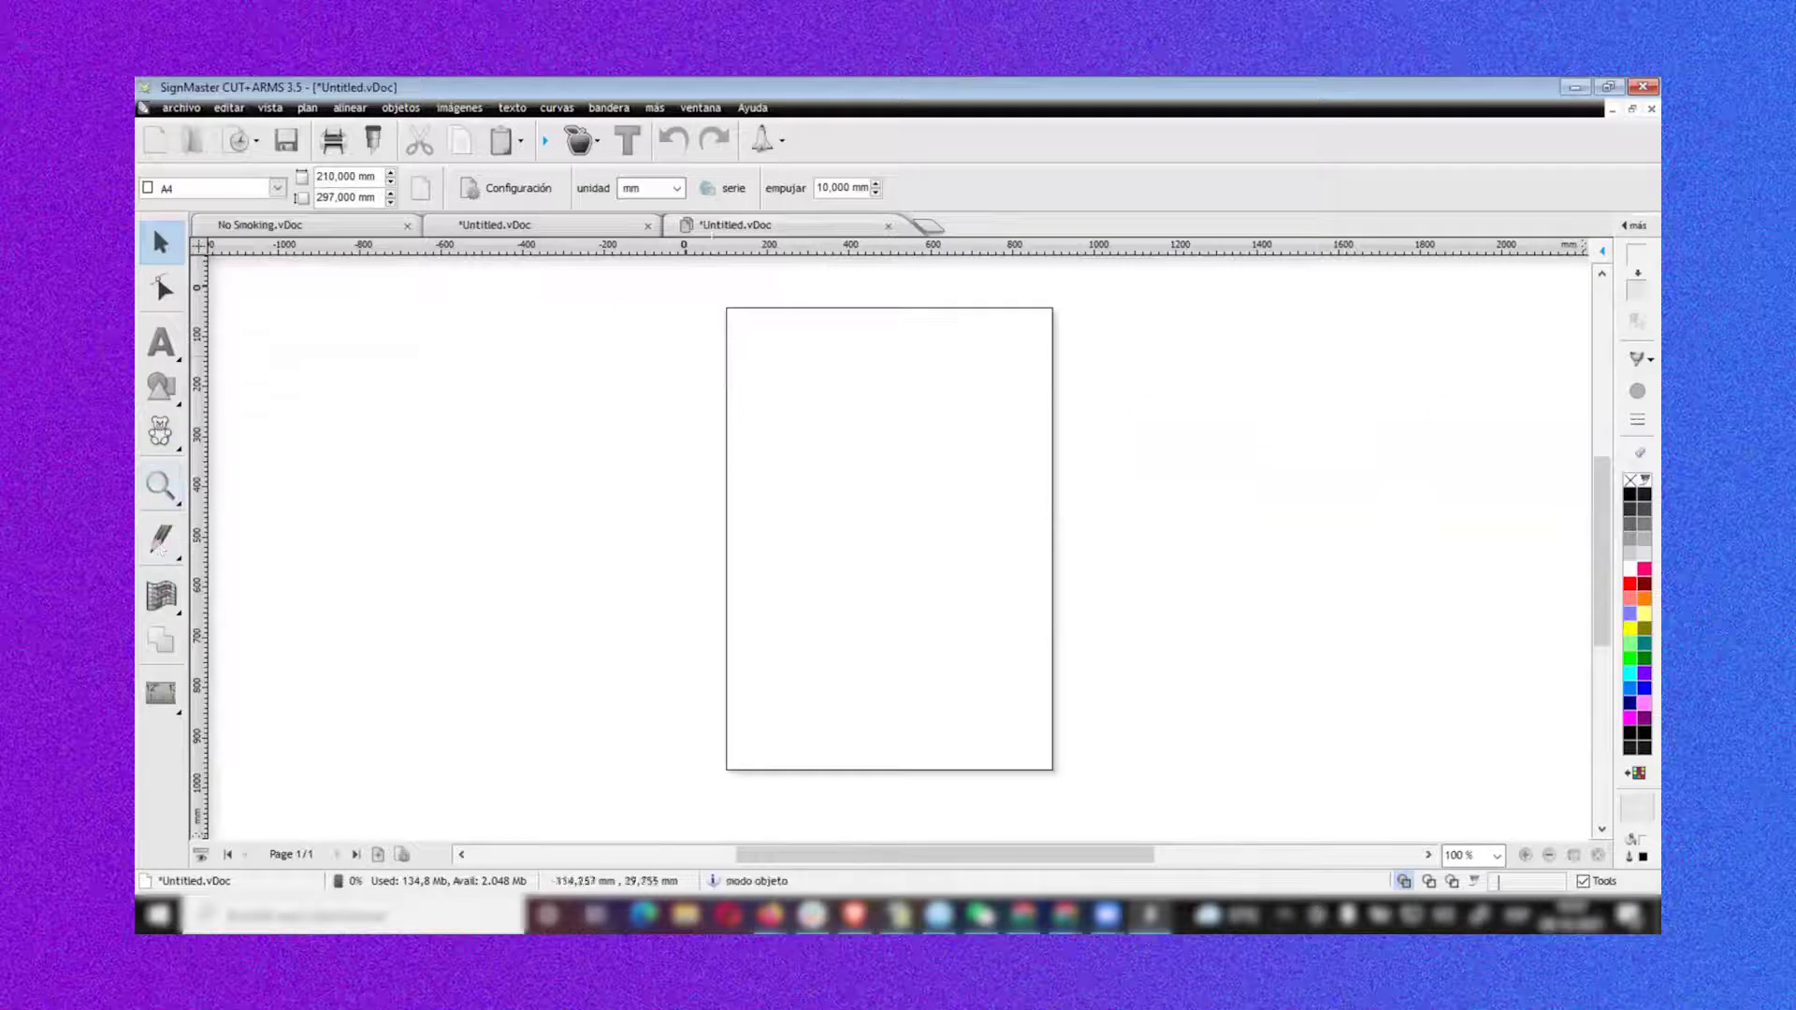
left_click(448, 109)
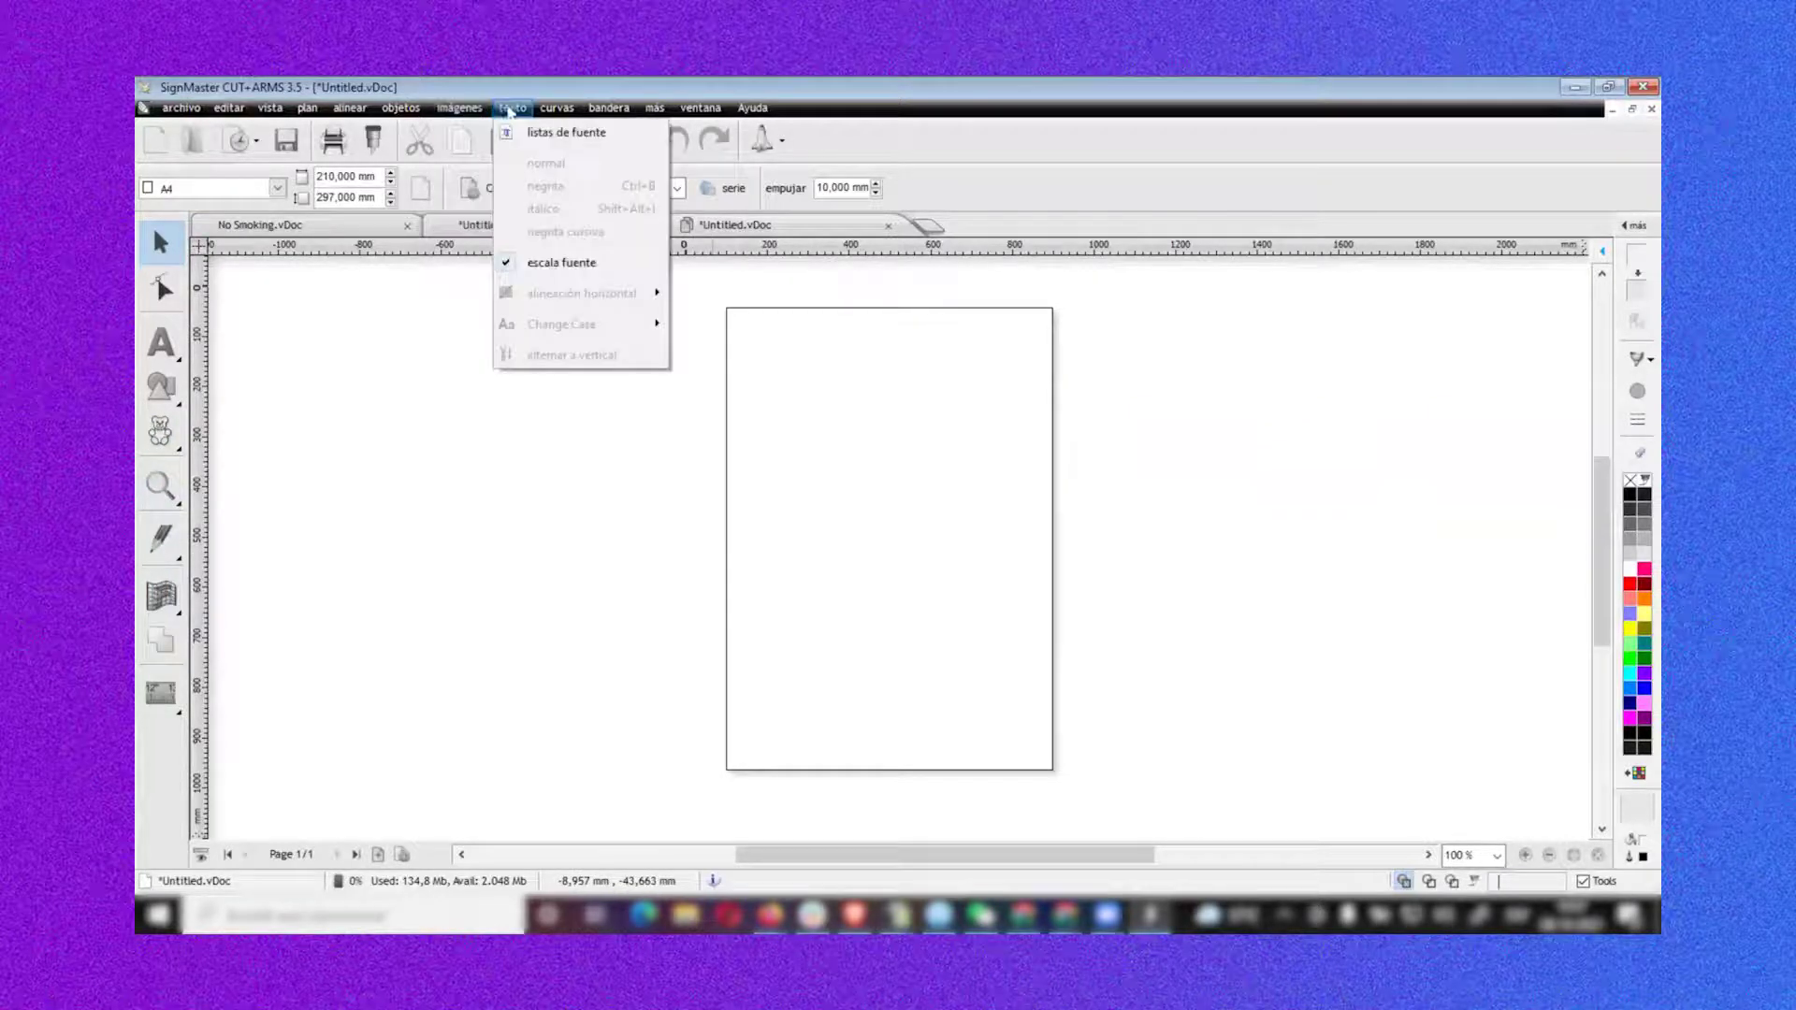
Import the Mario-with-shell image and place it at the new page's top-left
left_click(459, 109)
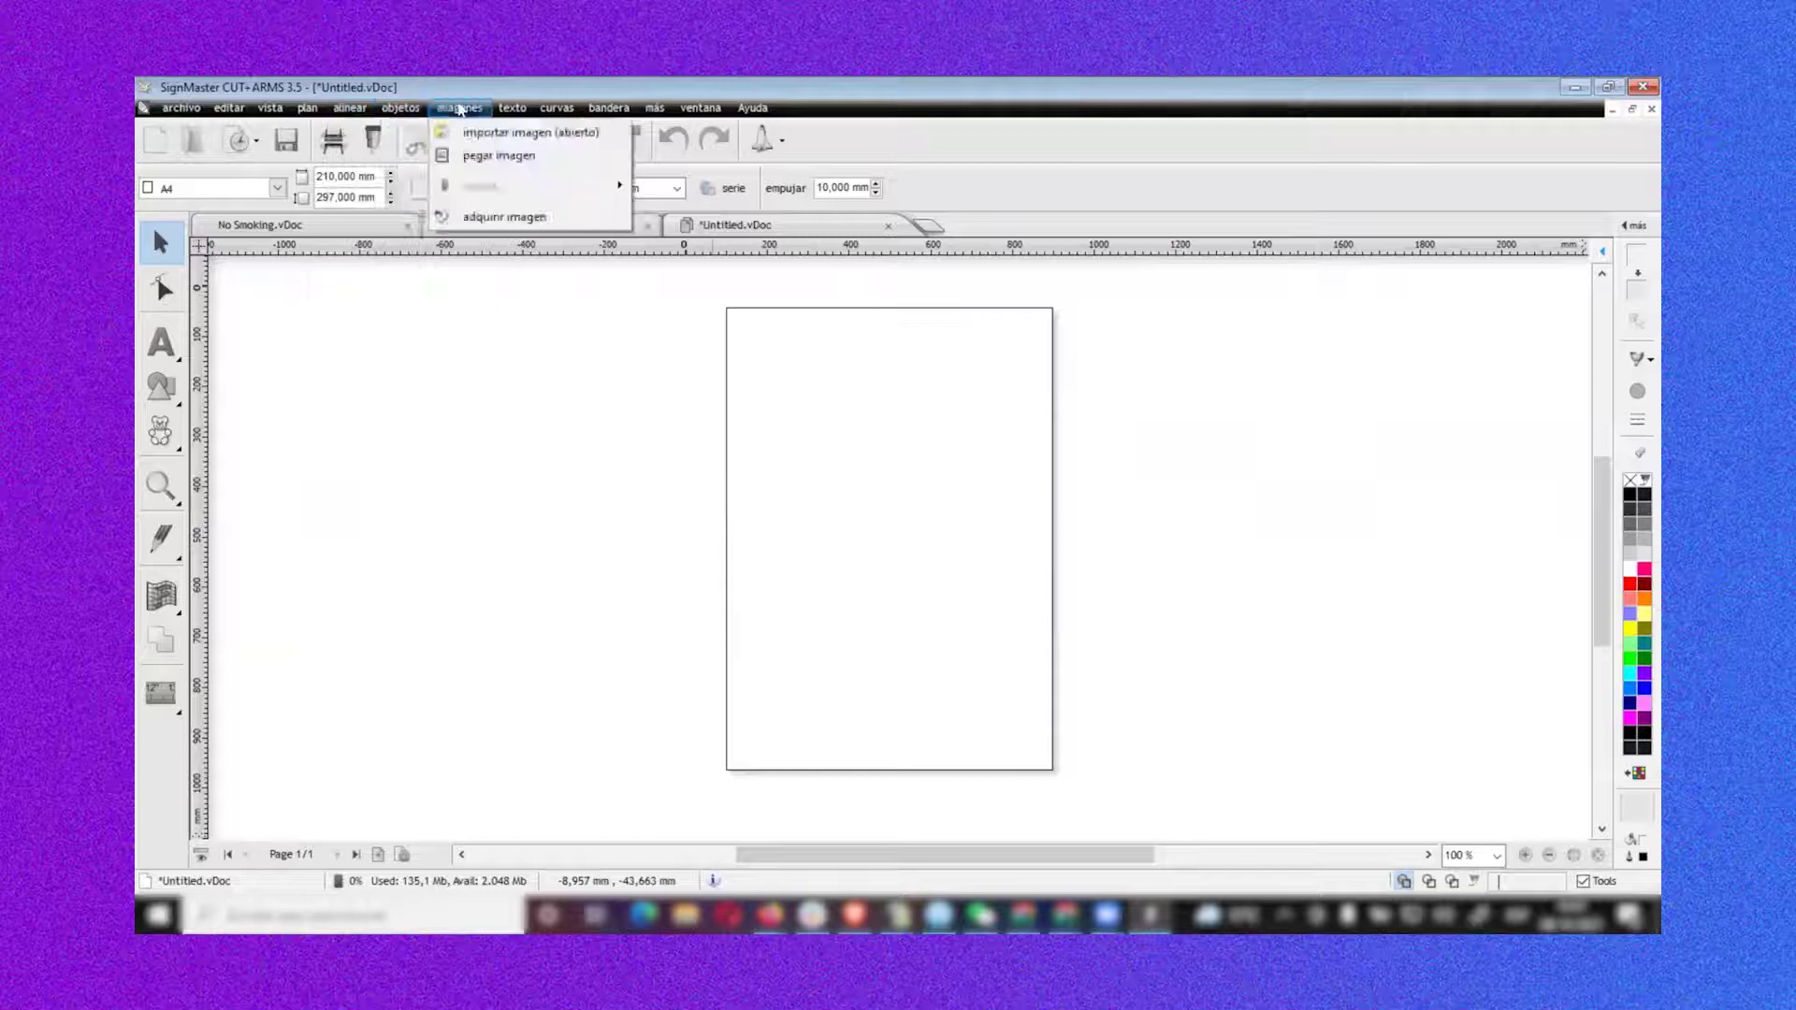
left_click(467, 136)
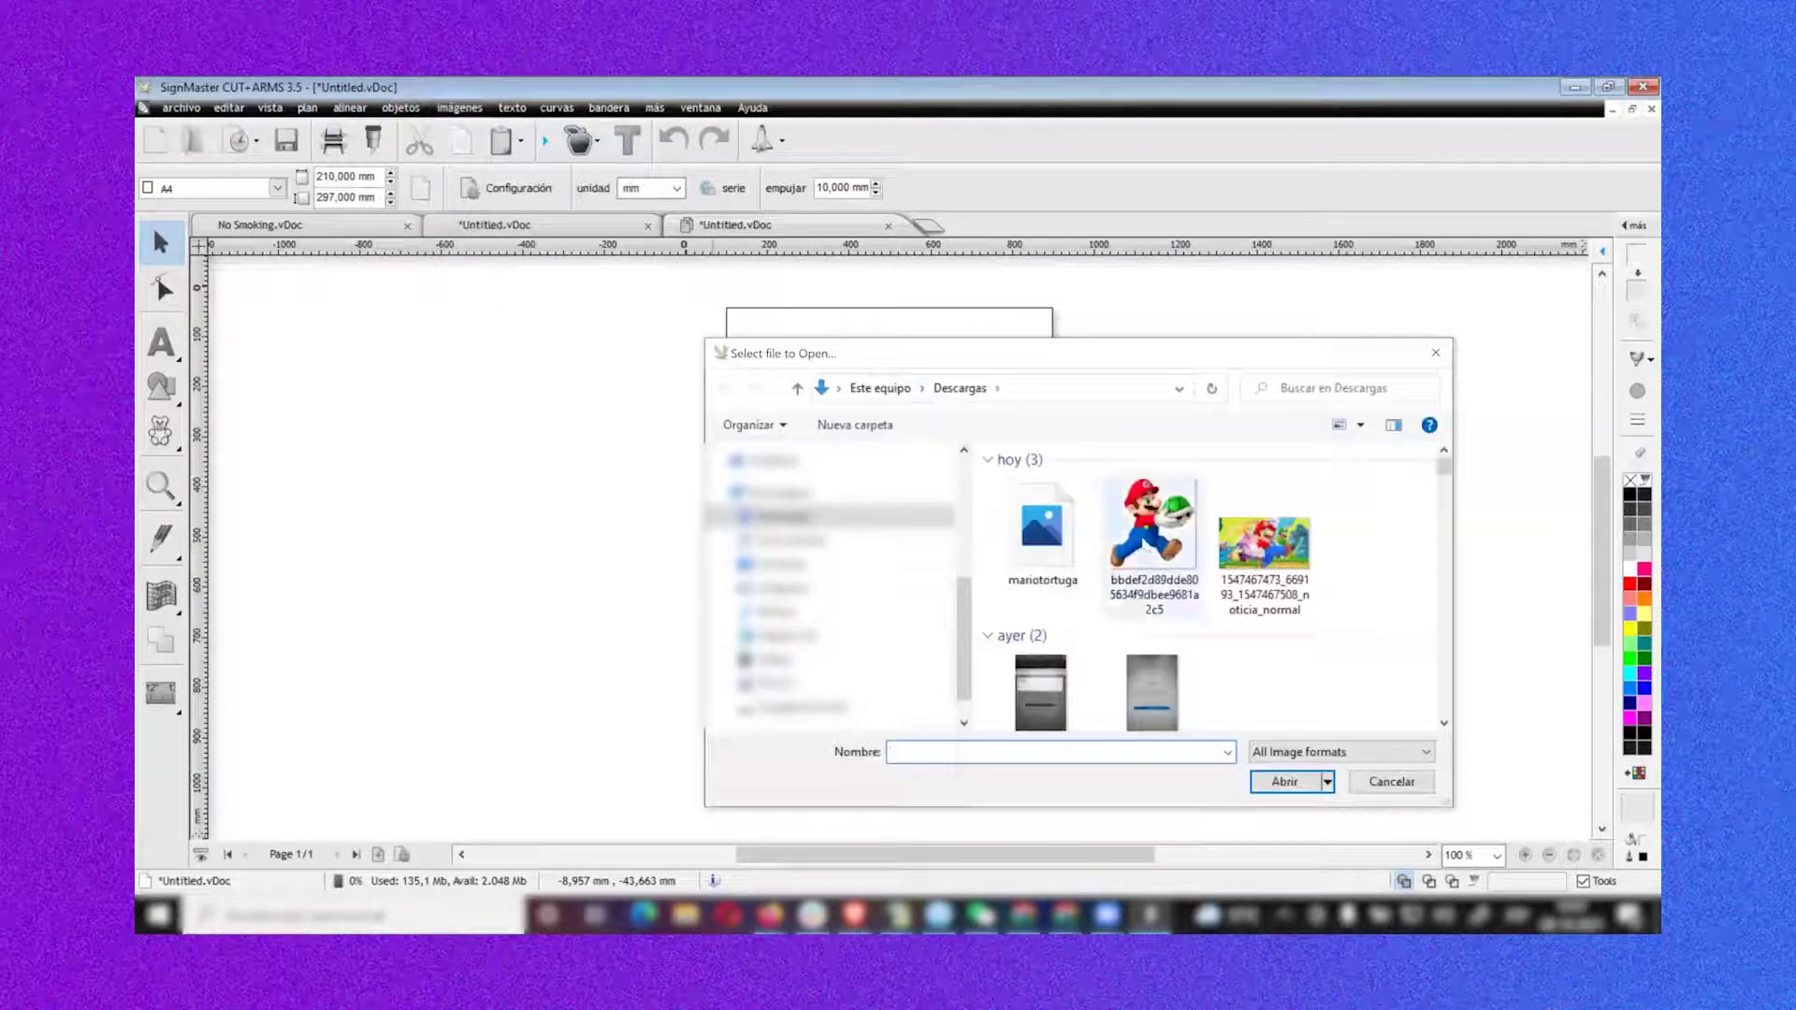
left_click(1144, 543)
double_click(1143, 545)
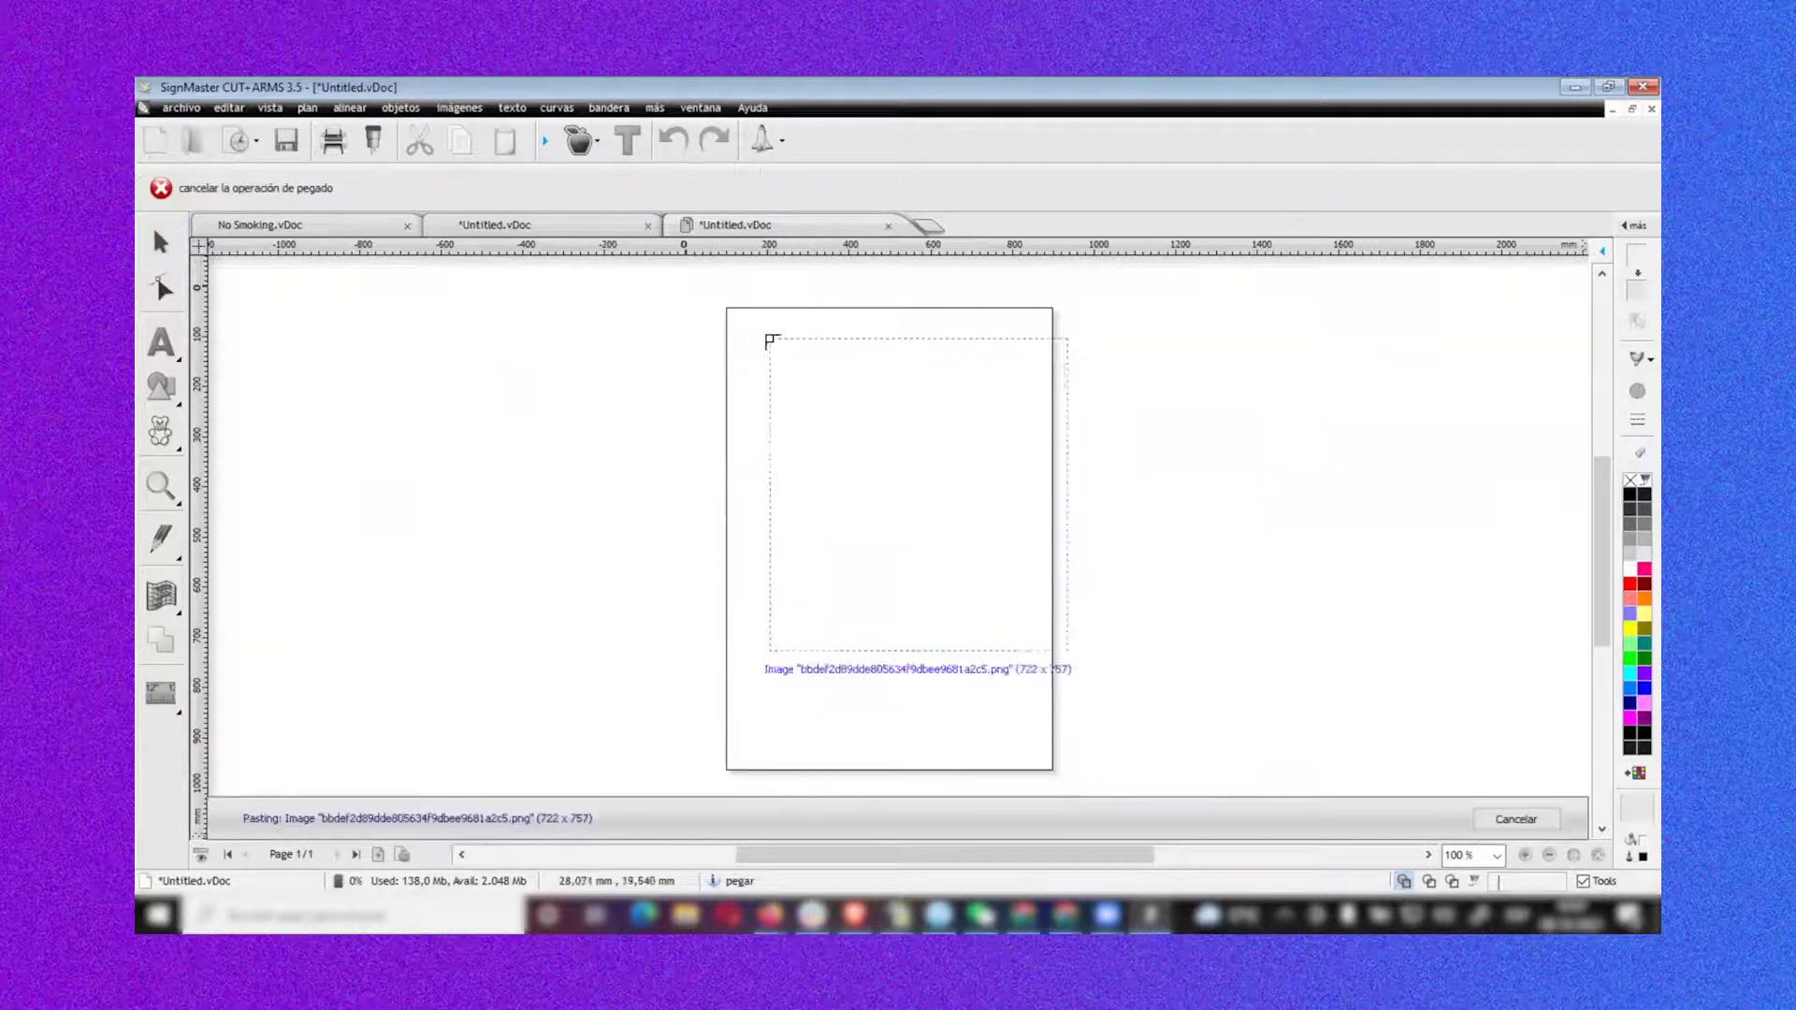
left_click_drag(748, 329, 822, 408)
key("Escape")
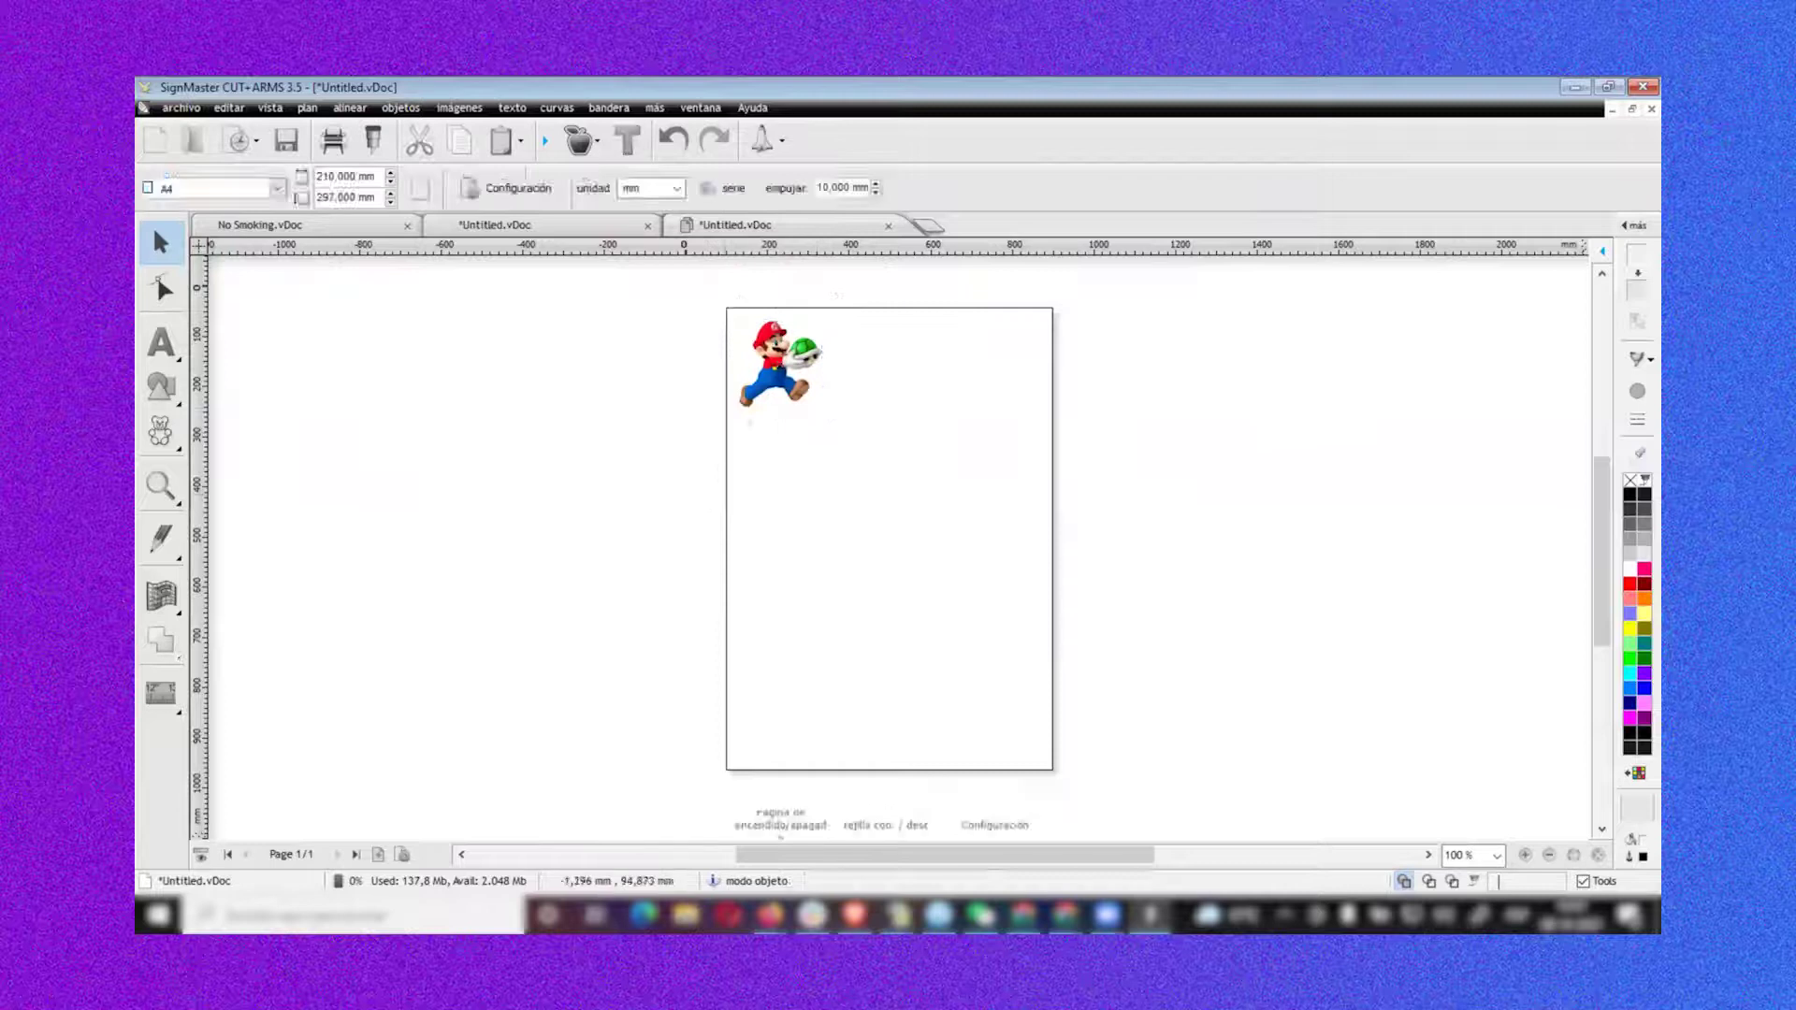
Drag a copy of the Mario image to its right
left_click_drag(644, 299, 782, 409)
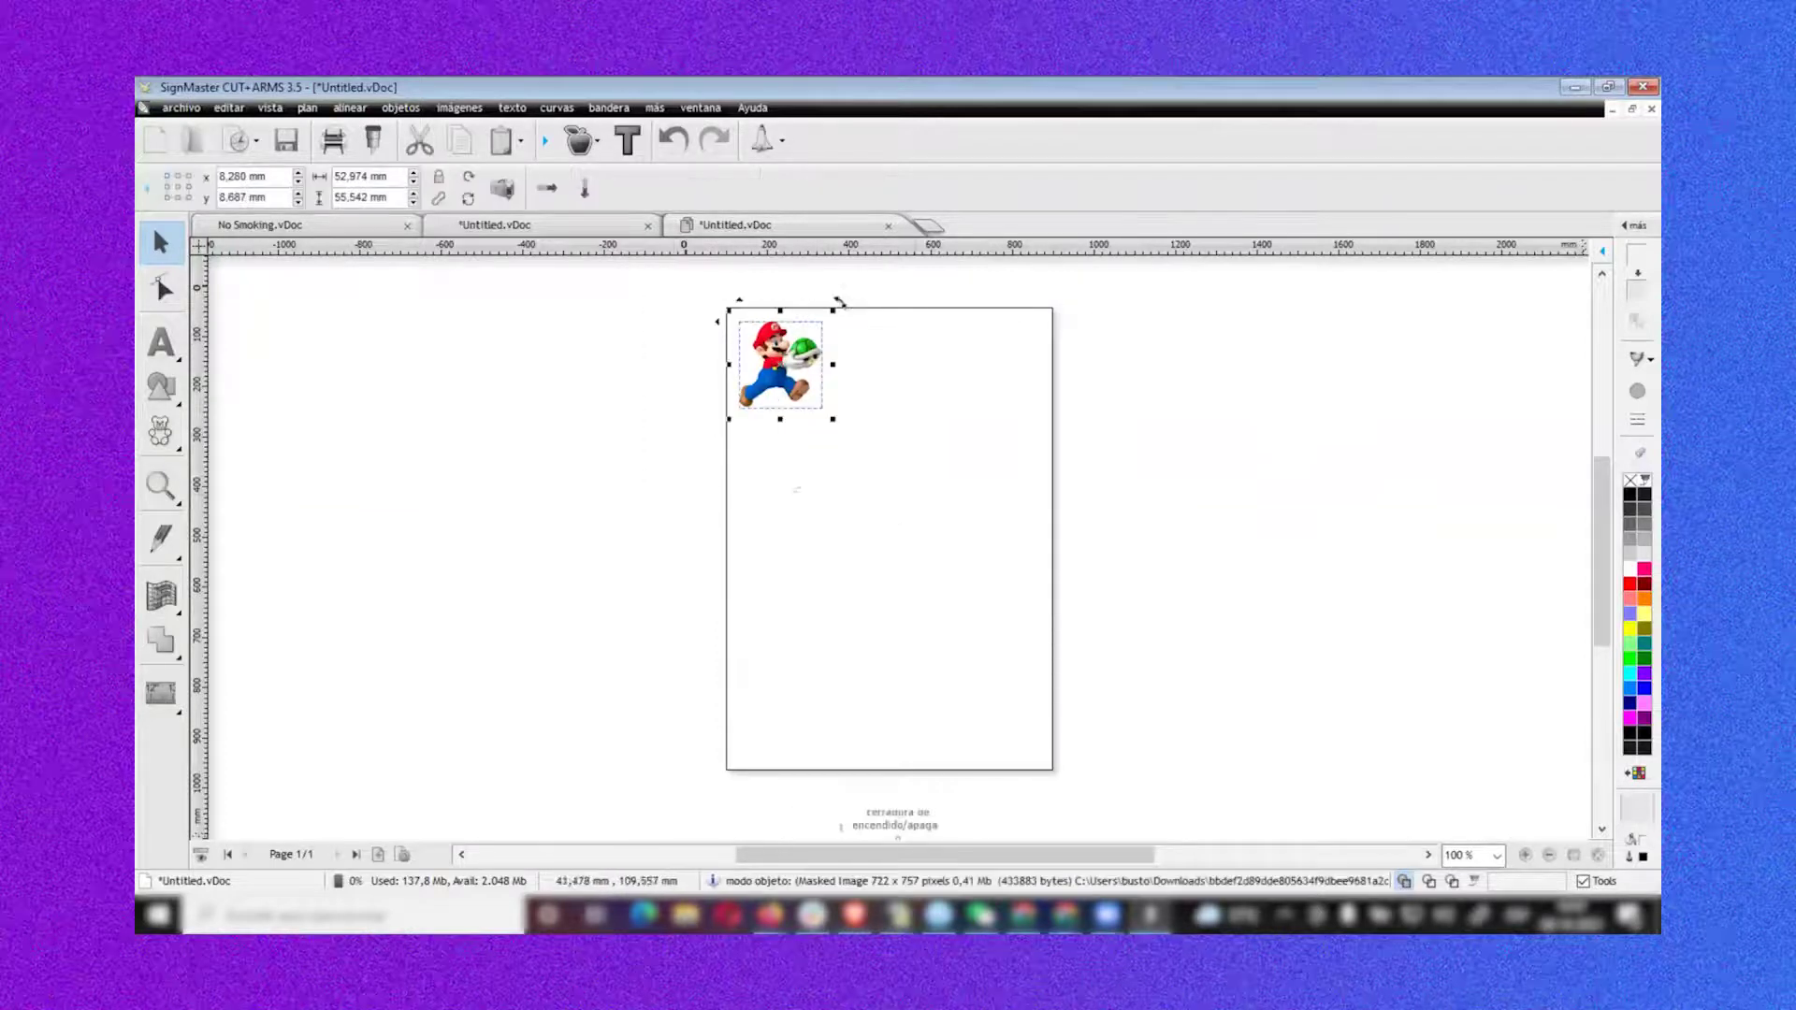
left_click(795, 488)
left_click_drag(673, 300, 869, 487)
left_click_drag(839, 301, 927, 301)
left_click(946, 430)
Copy the pair below into a two-by-two grid, shift it toward centre and select all four
key("ctrl+a")
left_click_drag(866, 382, 864, 488)
key("Escape")
key("ctrl+a")
left_click_drag(824, 417, 877, 422)
left_click(1032, 374)
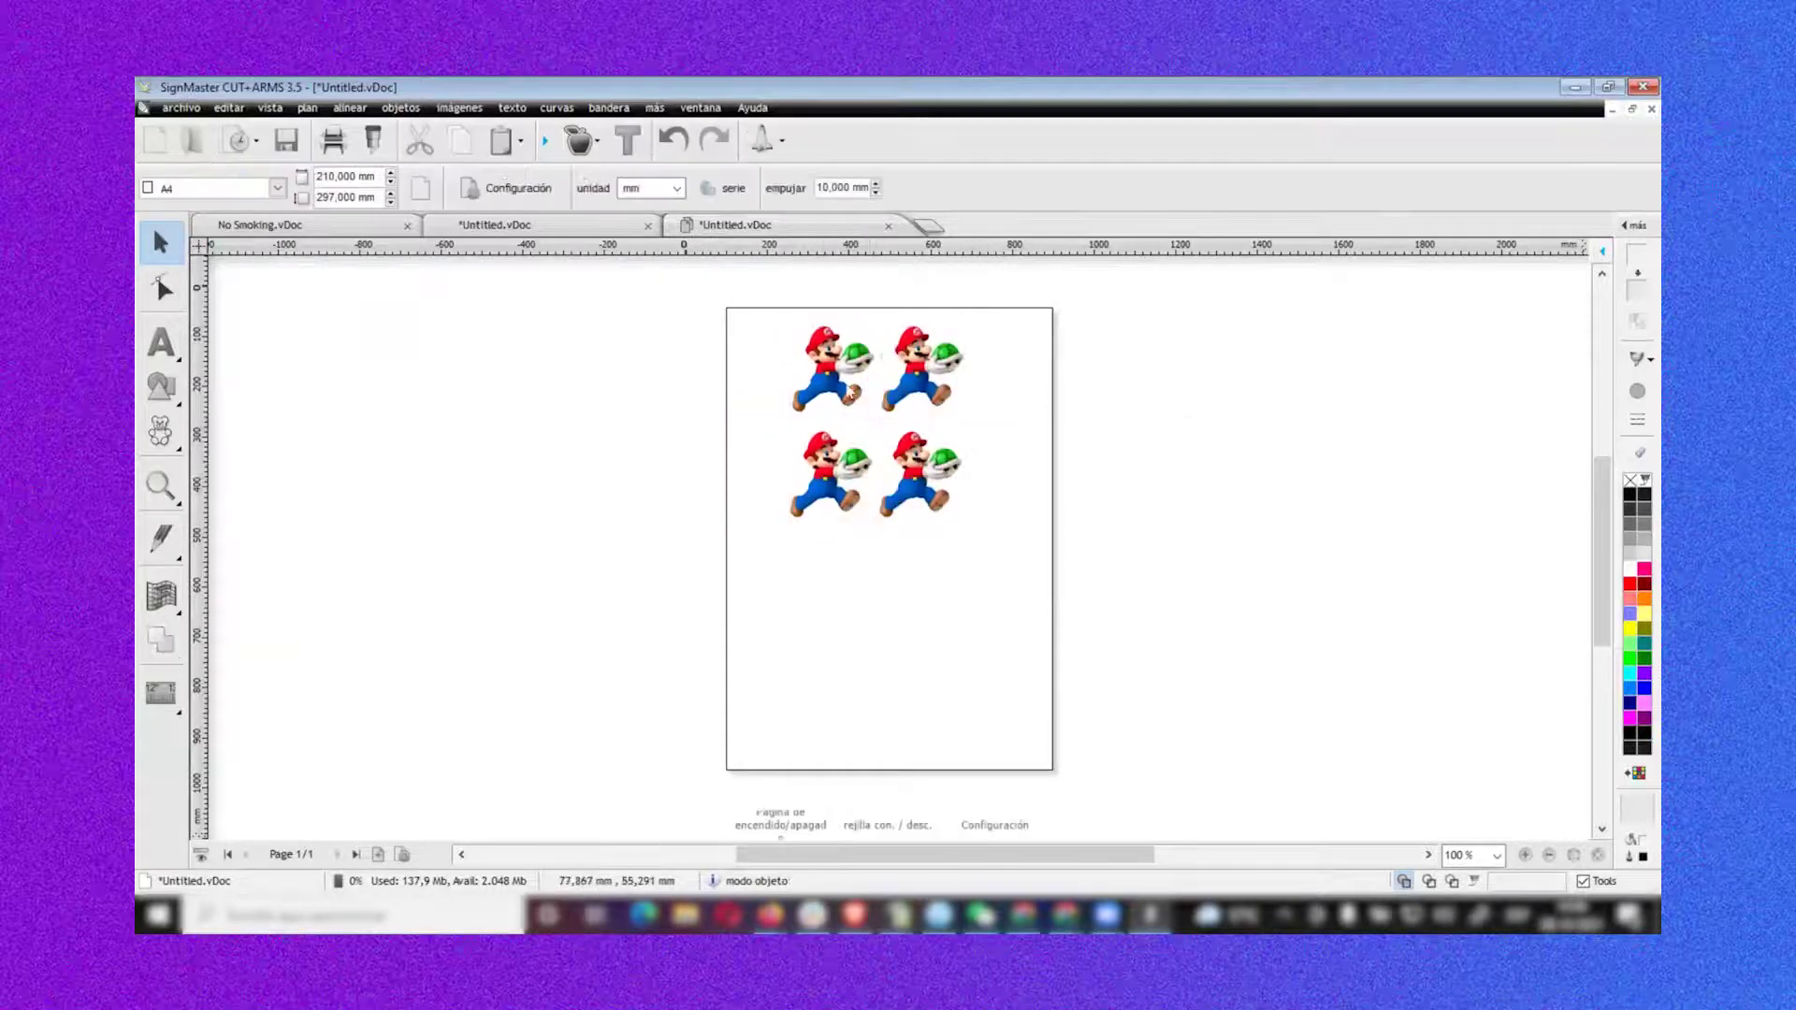
left_click_drag(631, 251, 732, 403)
left_click_drag(733, 352, 1205, 662)
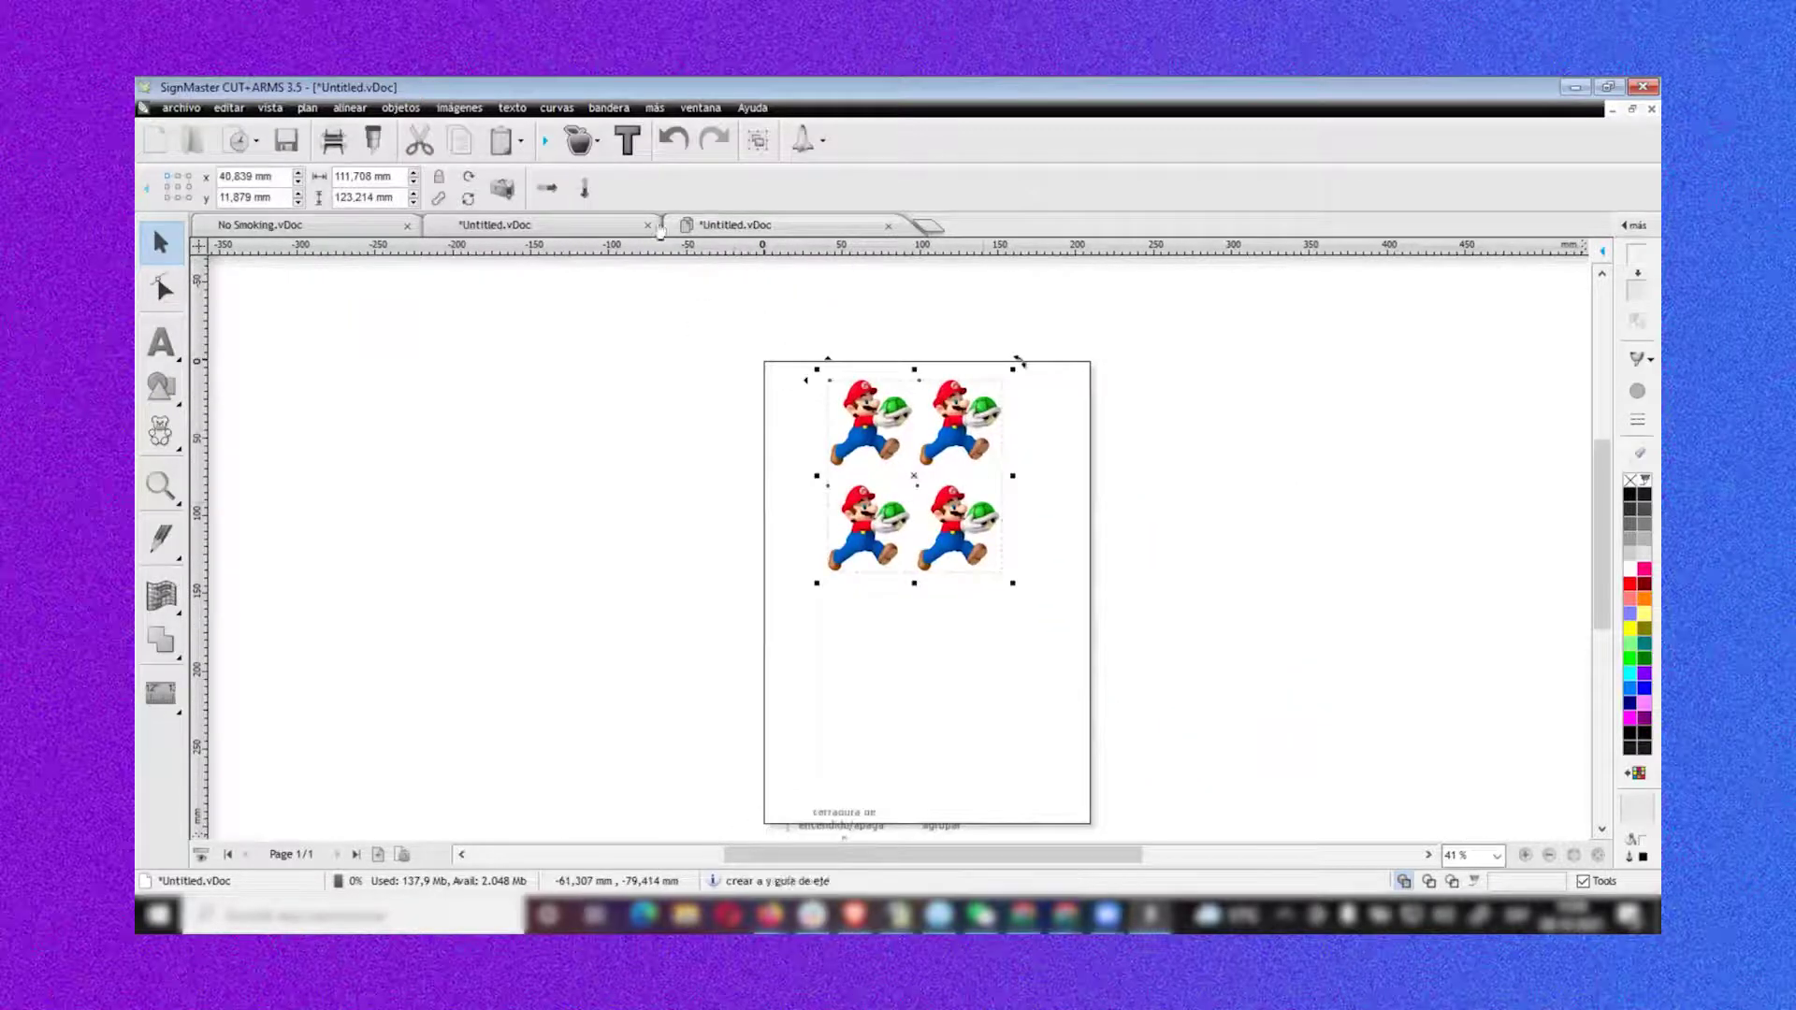
Launch the contour cut wizard and turn on full-page marks
left_click(581, 142)
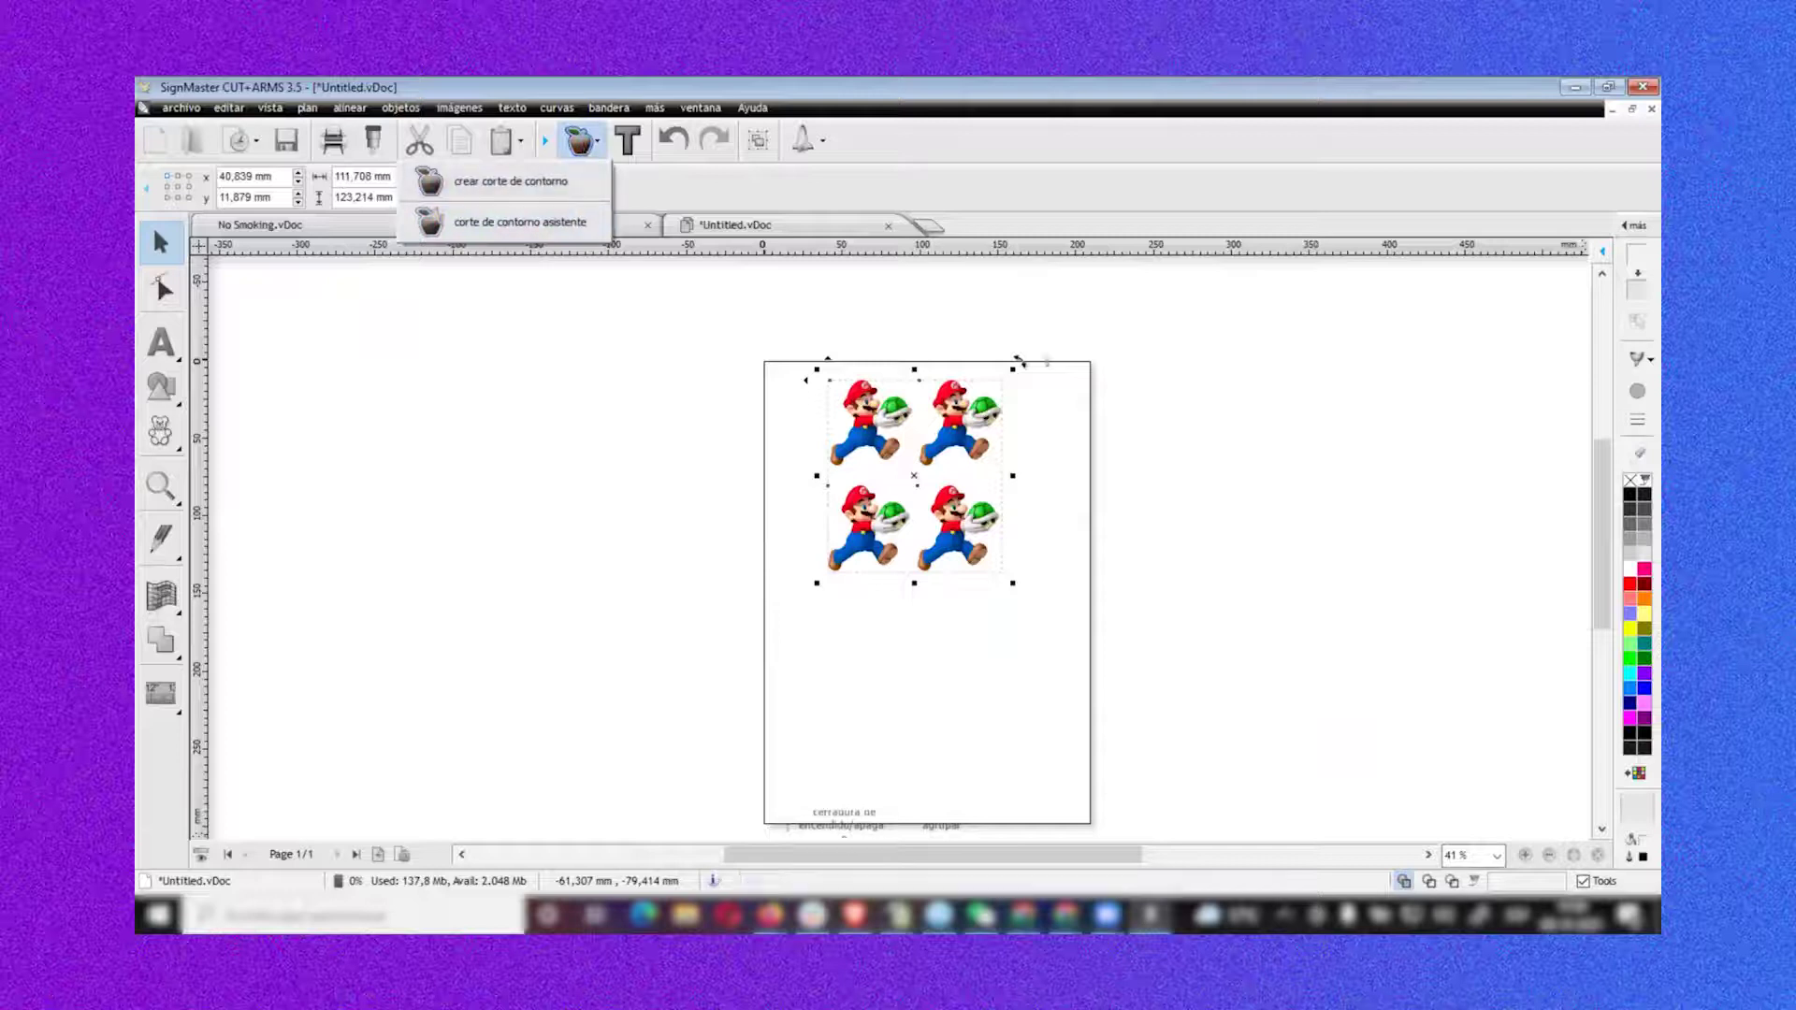
left_click(561, 229)
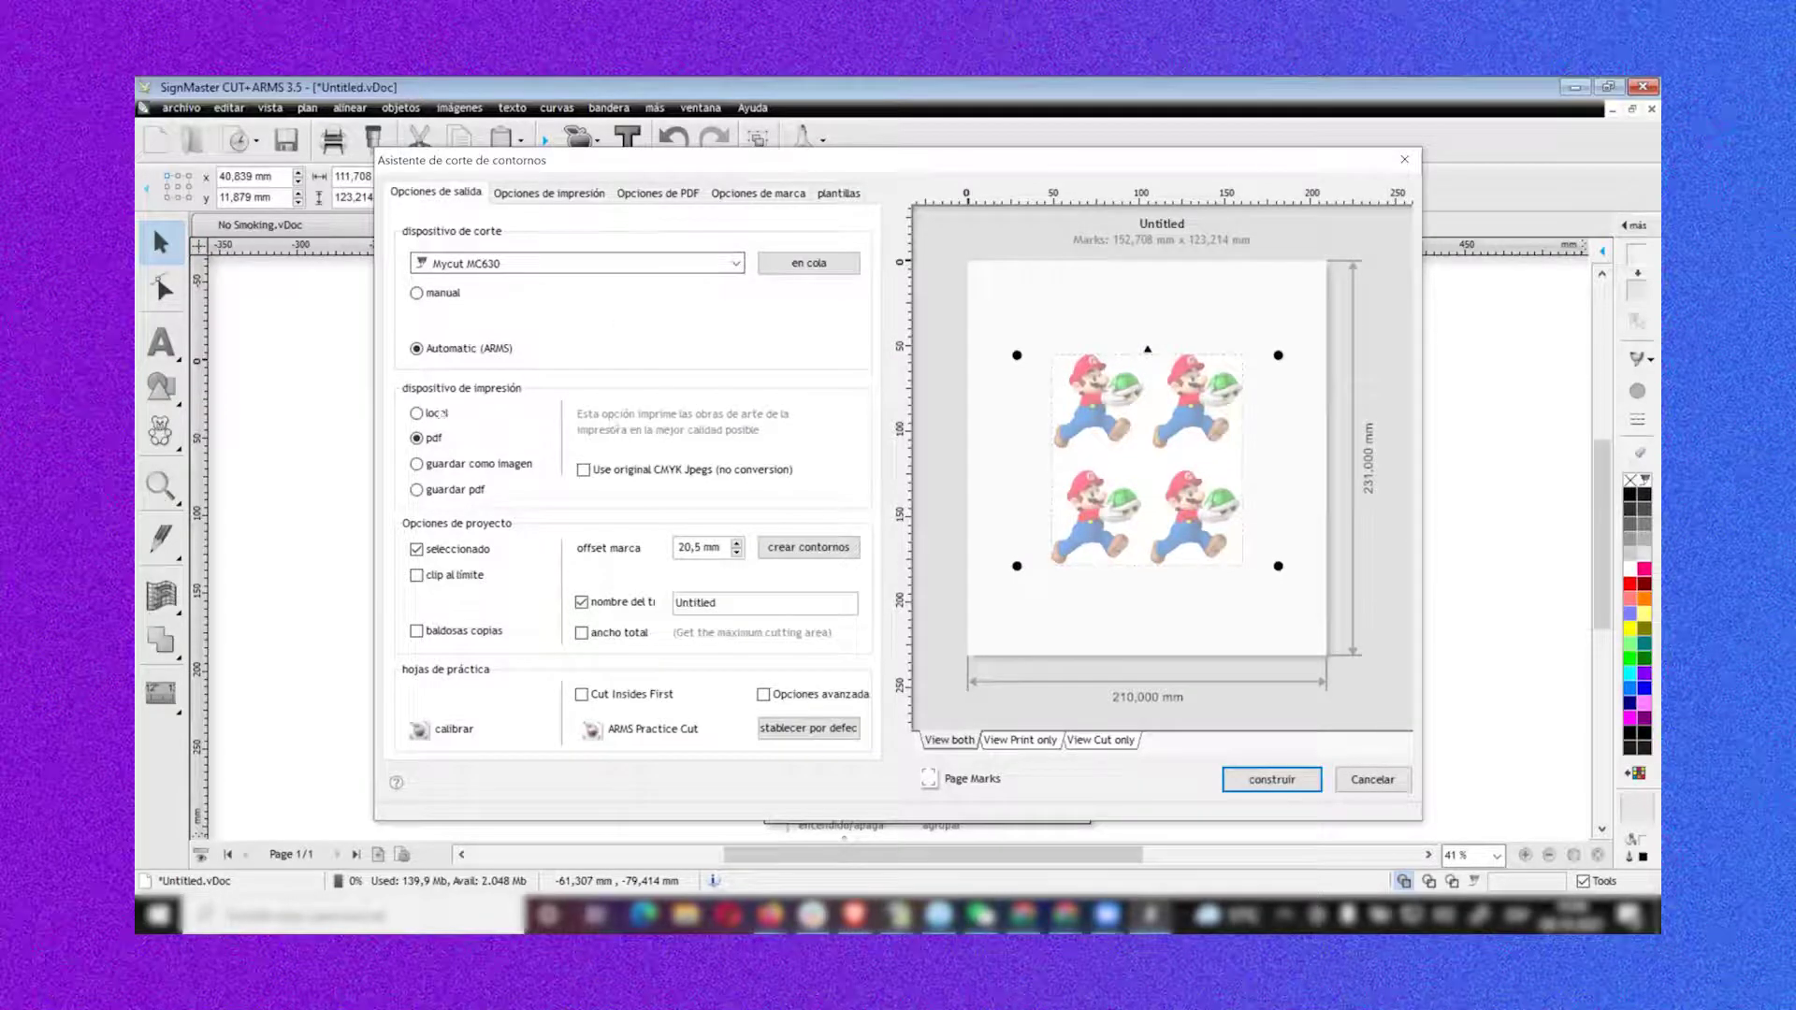
left_click(417, 489)
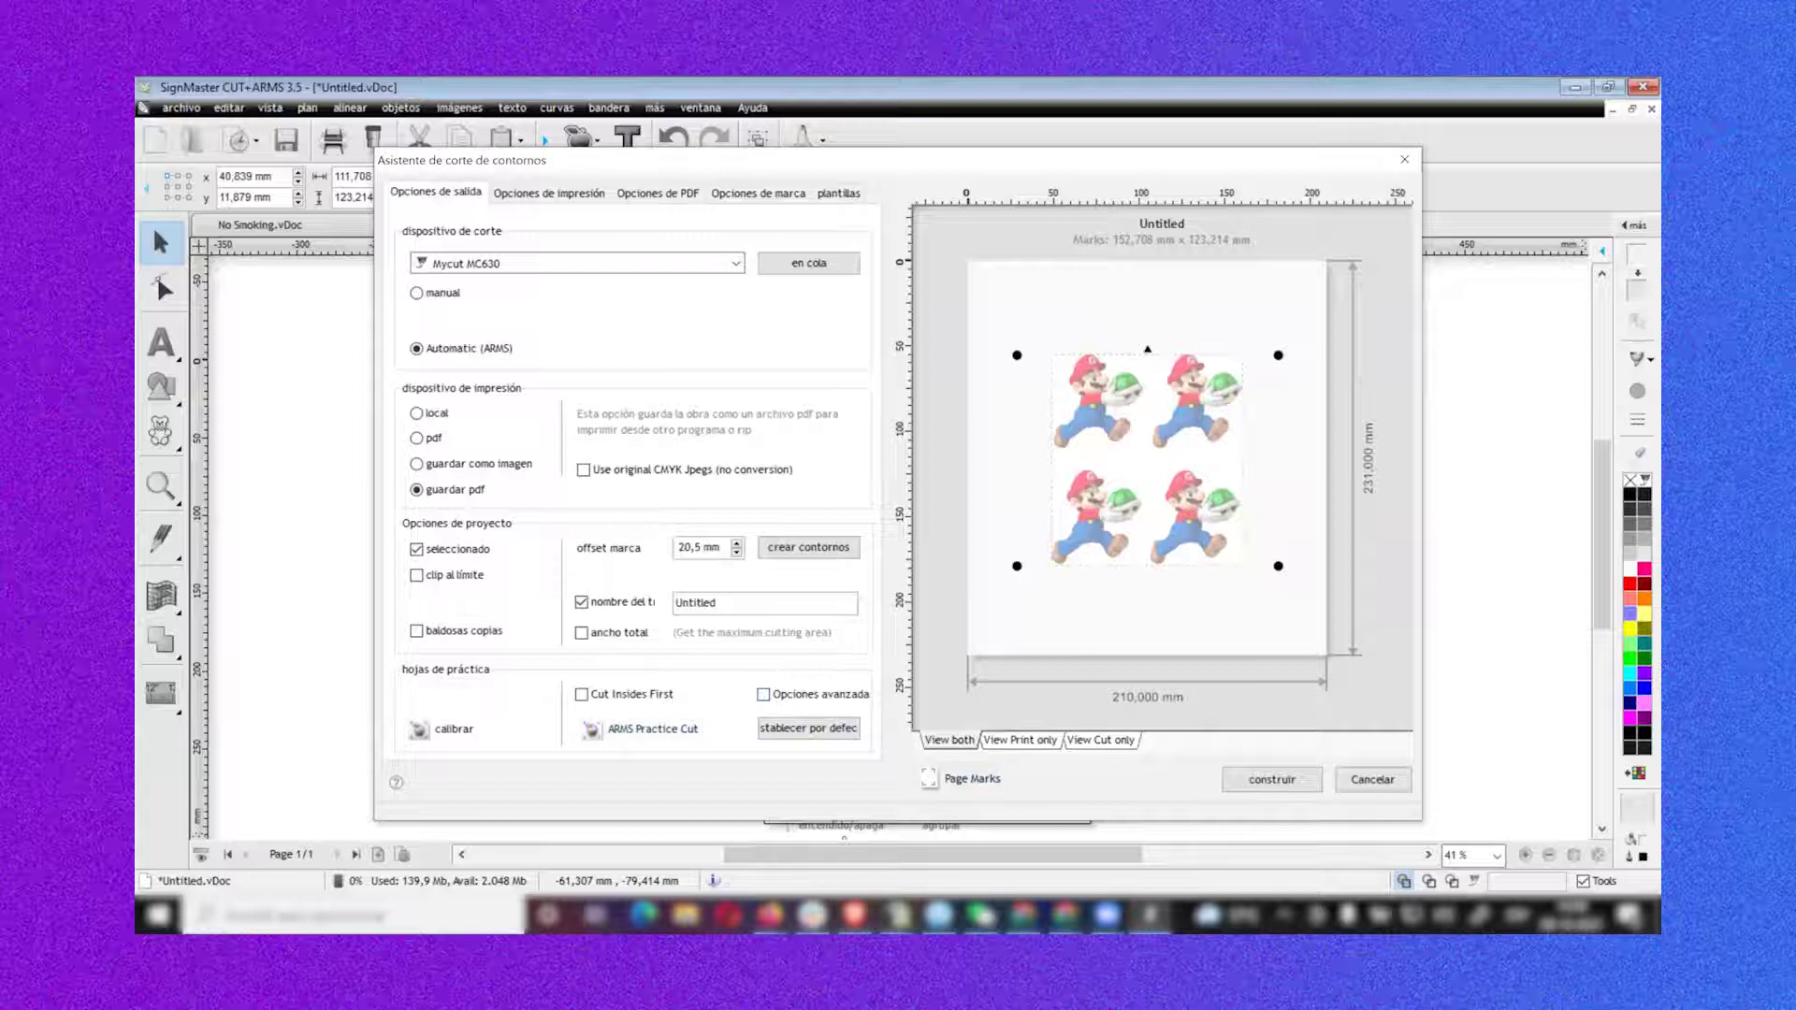
left_click(929, 780)
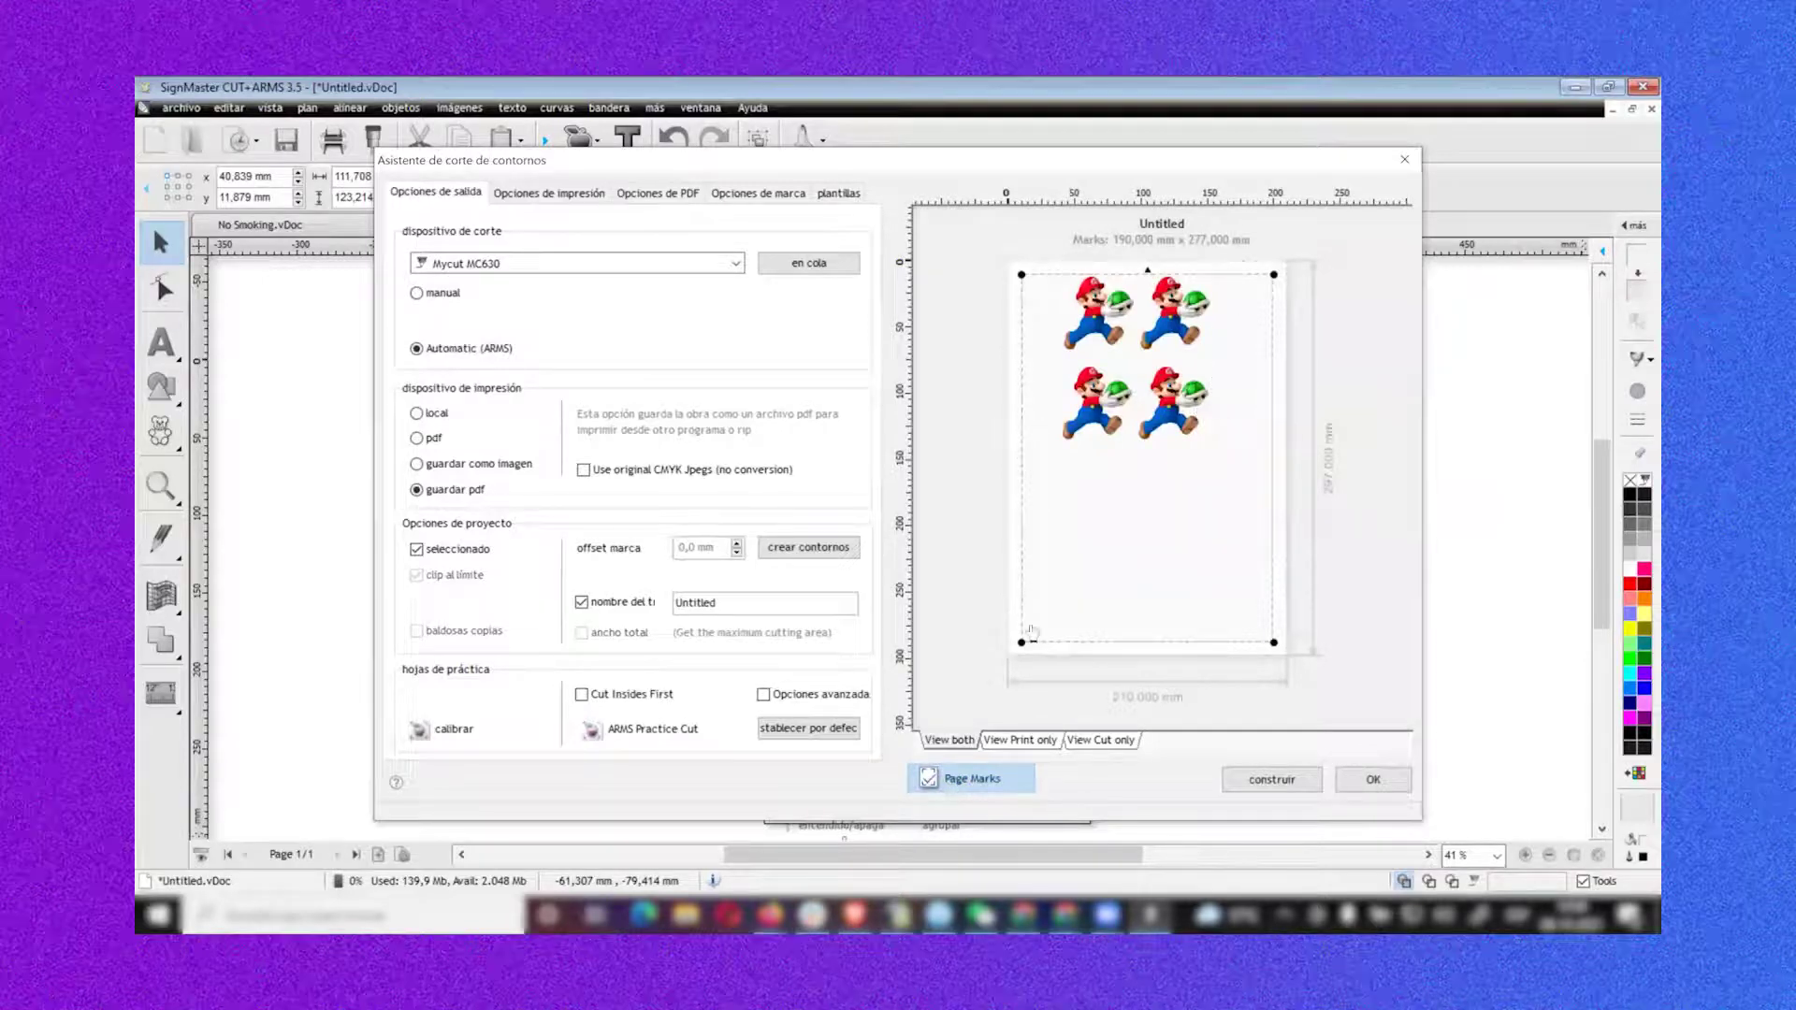
left_click(928, 779)
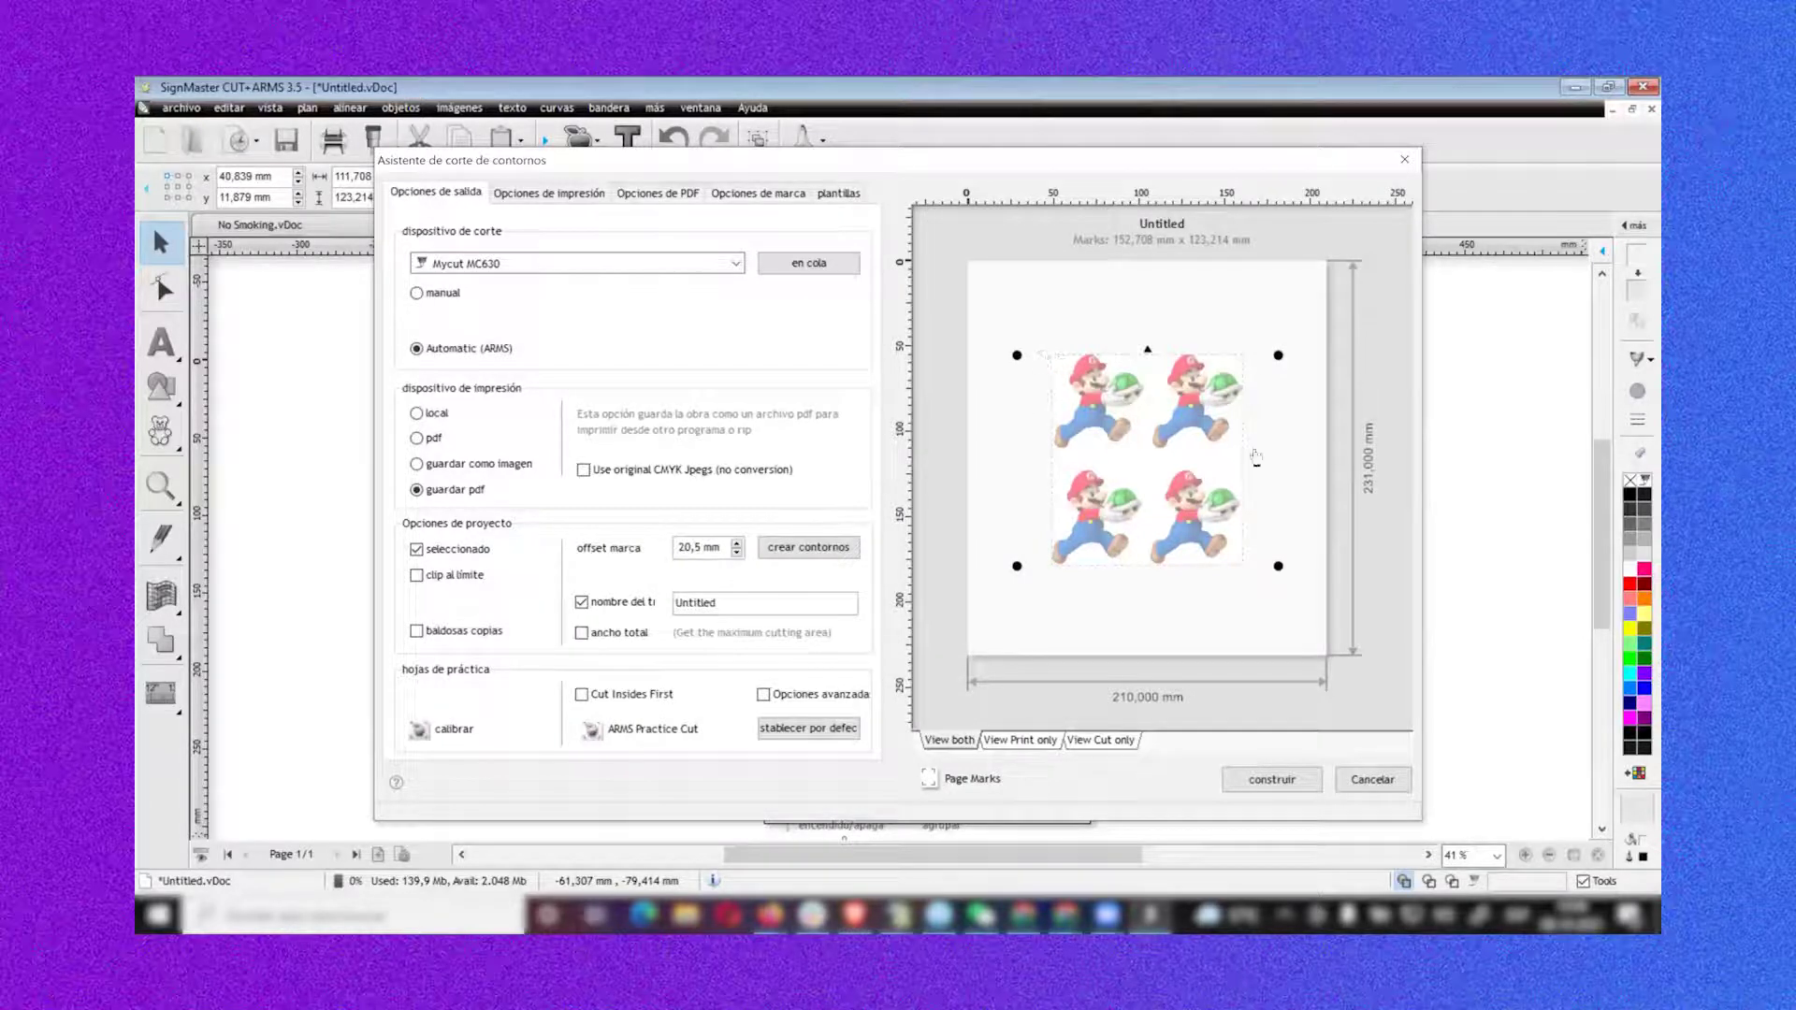
left_click(929, 784)
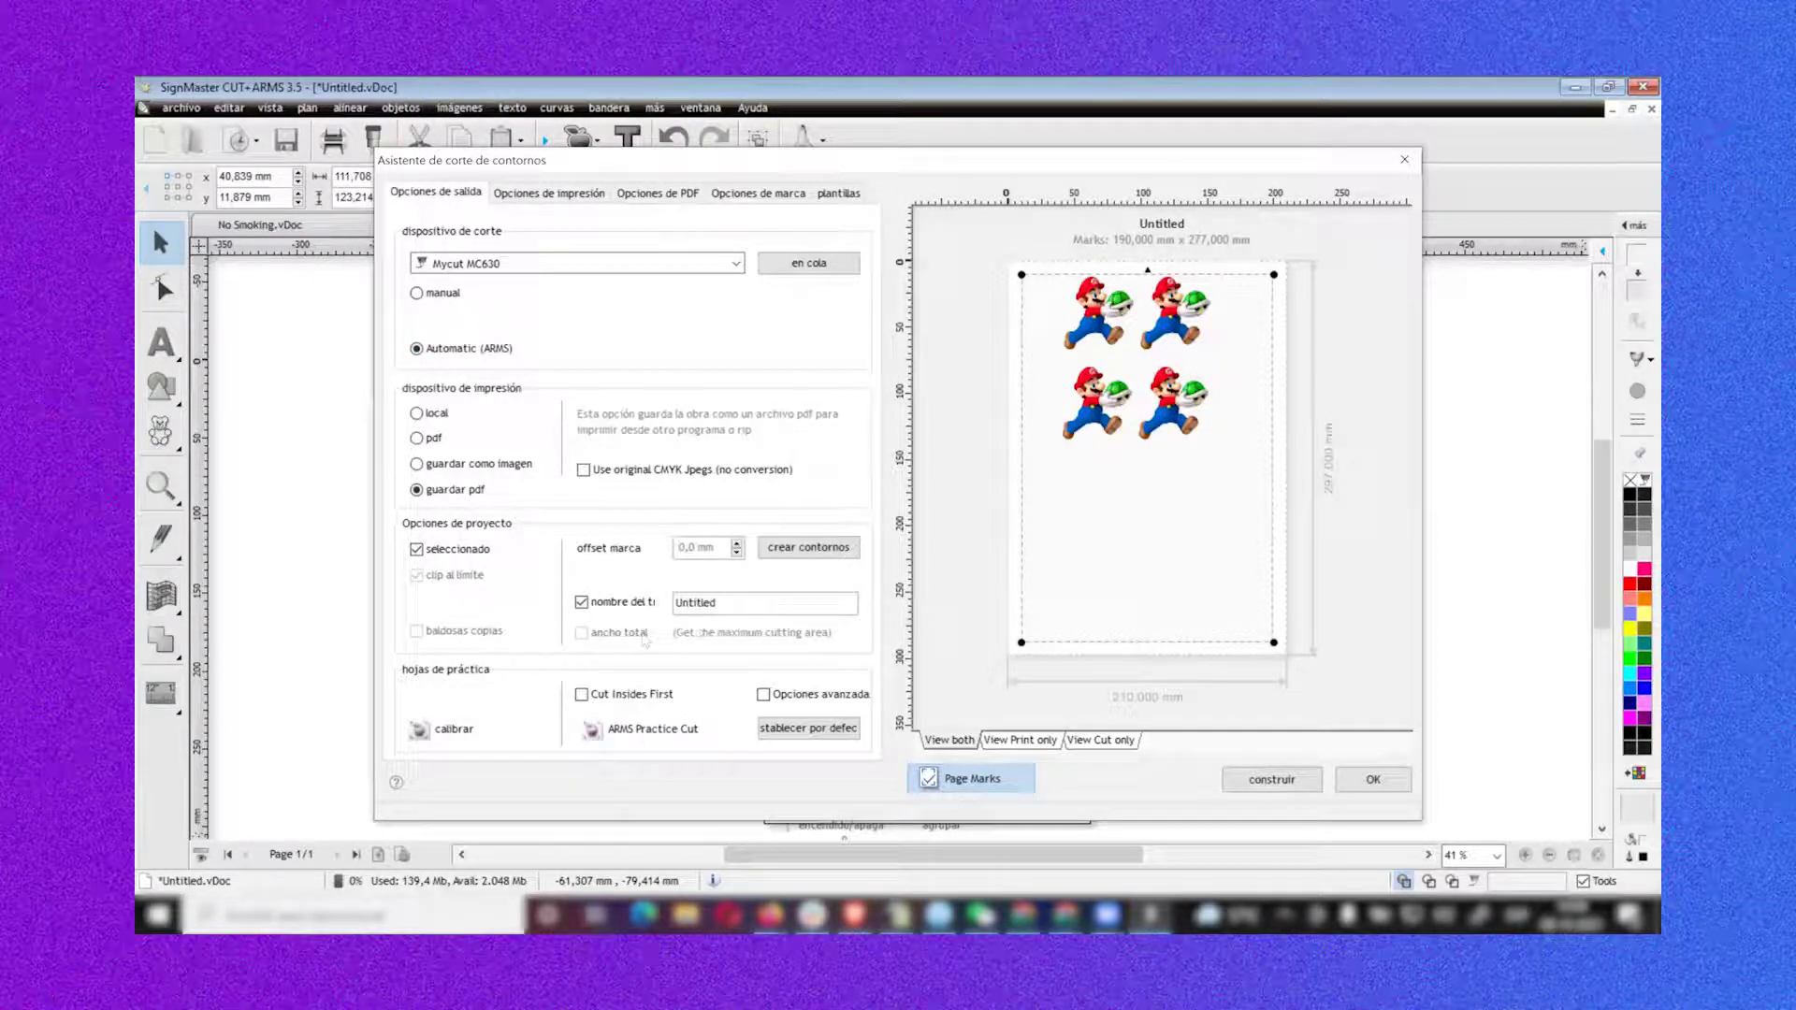
Rename the job to 4marios and bring up the print options
left_click_drag(741, 602, 676, 603)
type("4marios")
left_click(558, 198)
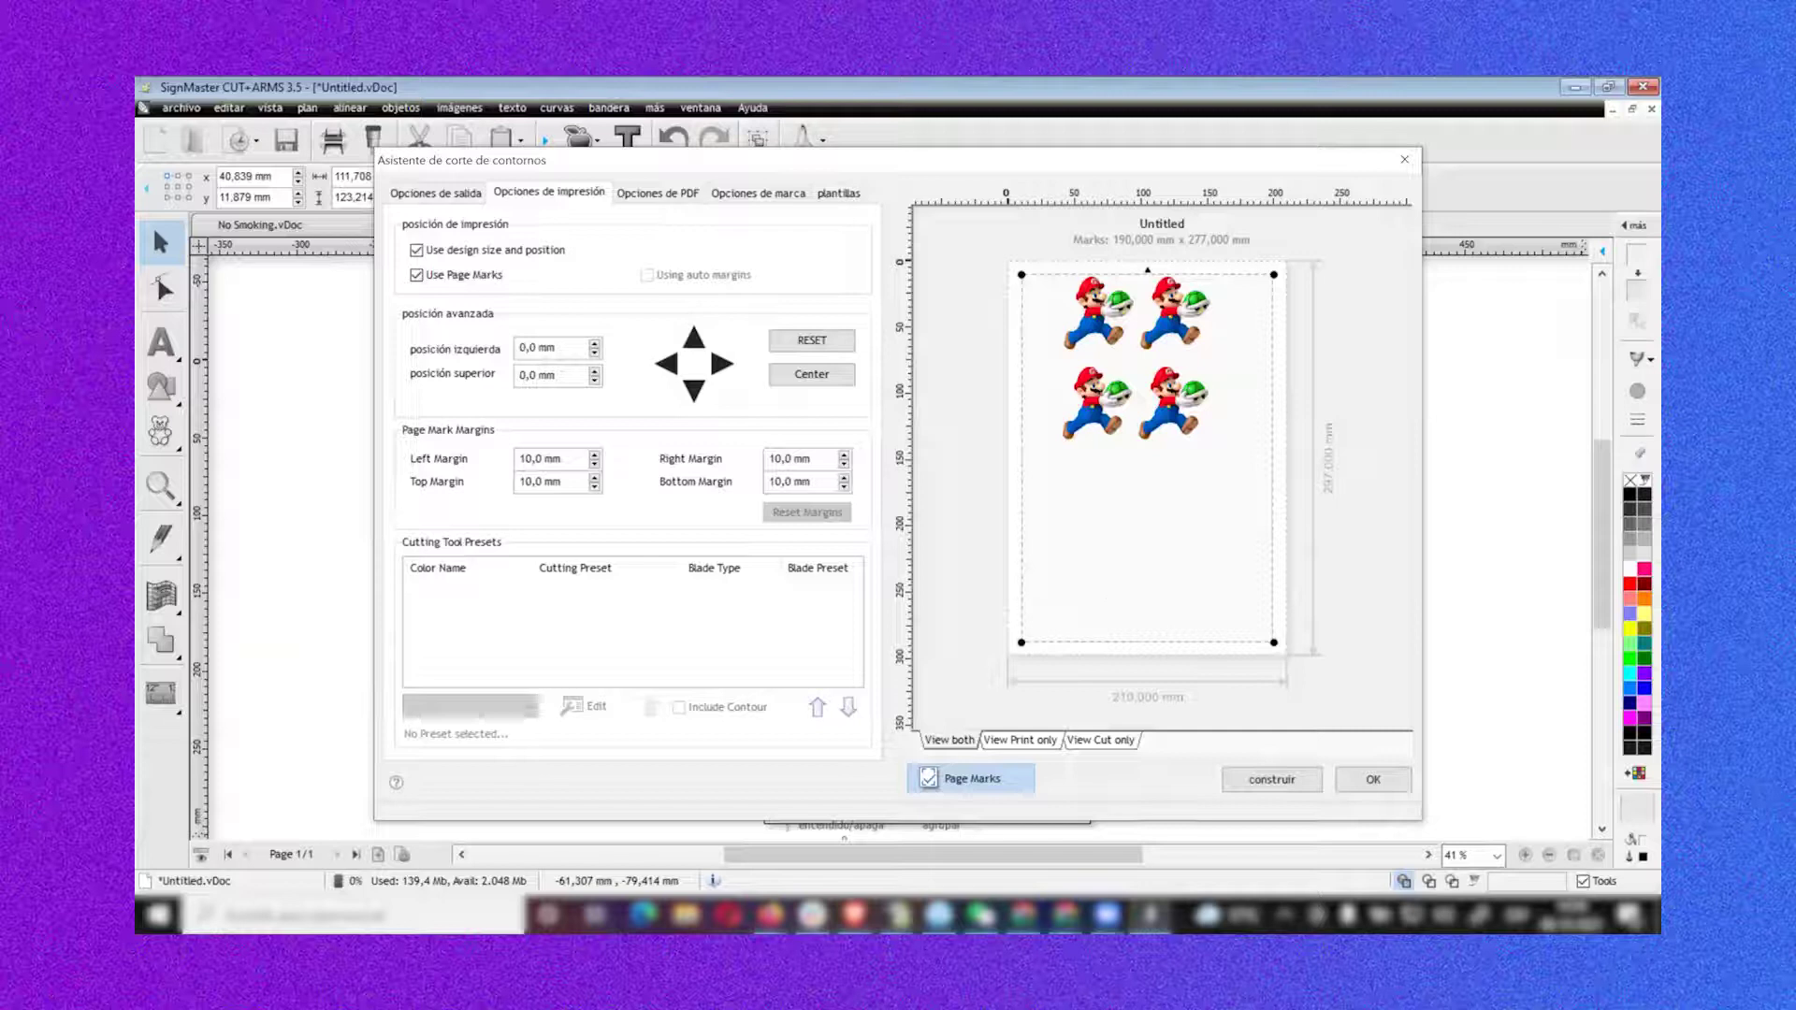
Raise the bottom page-mark margin to 60,0 mm
left_click(844, 478)
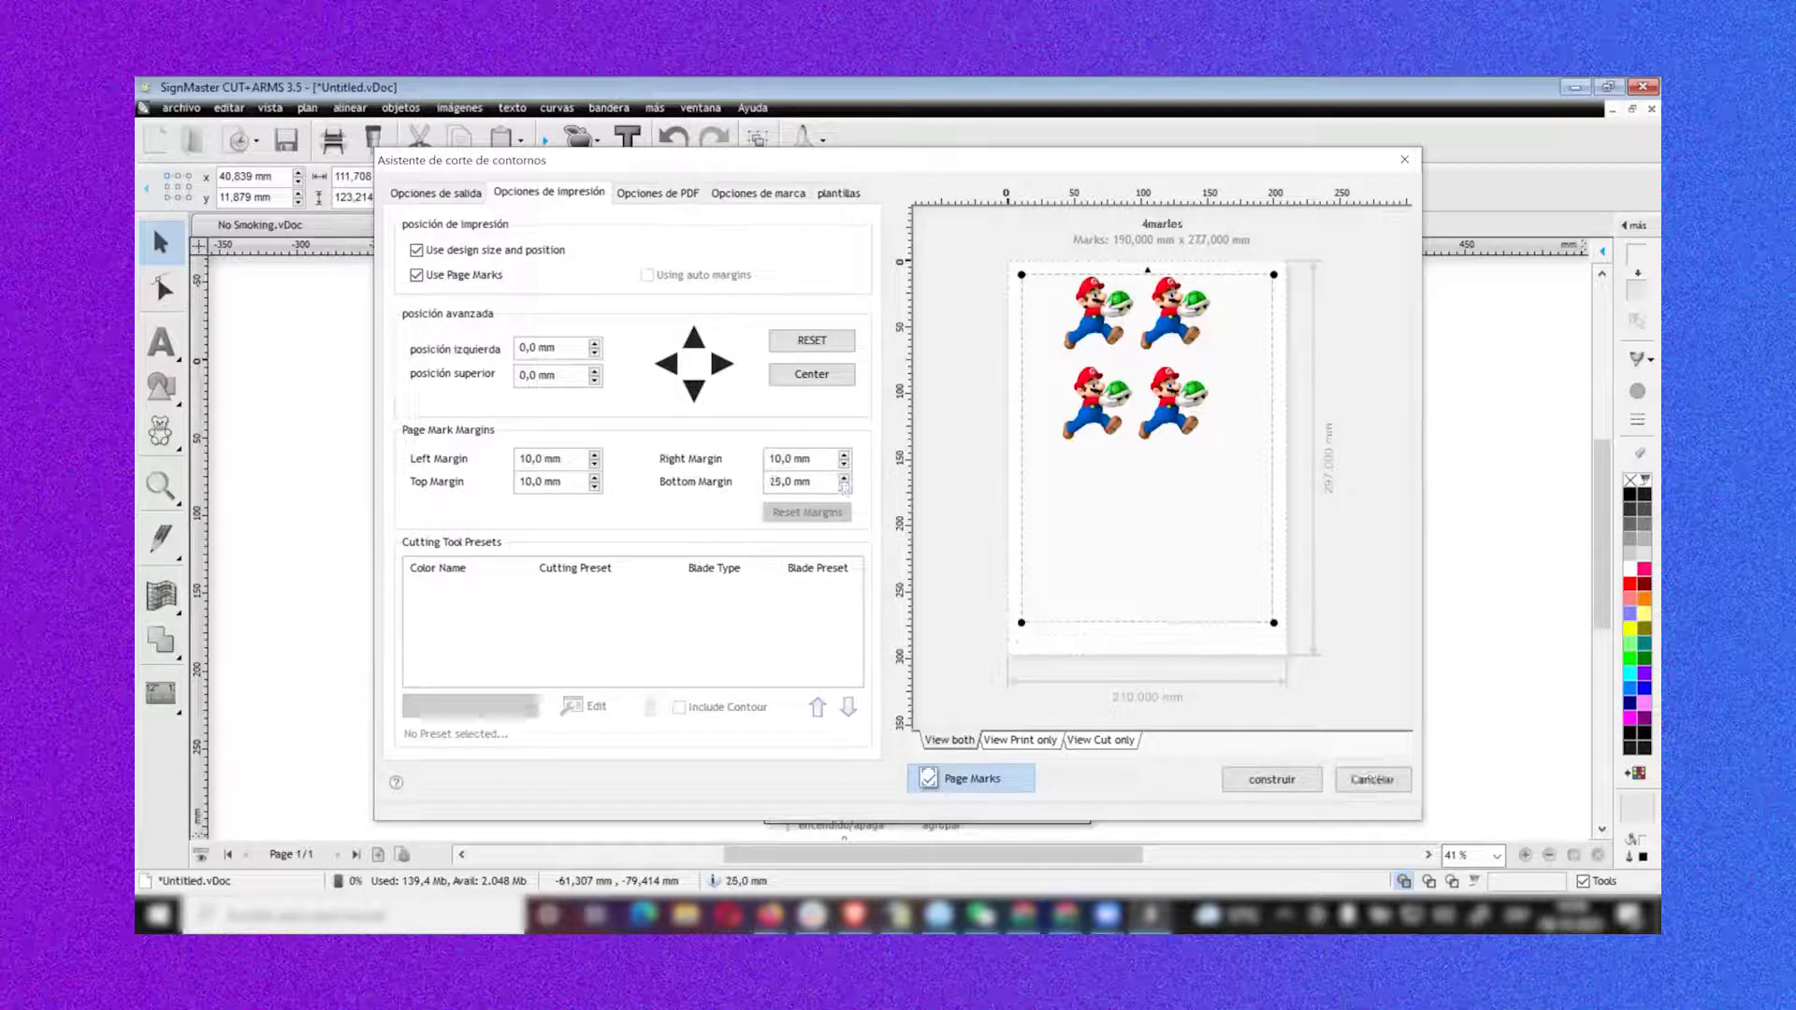
left_click(844, 478)
left_click(844, 478)
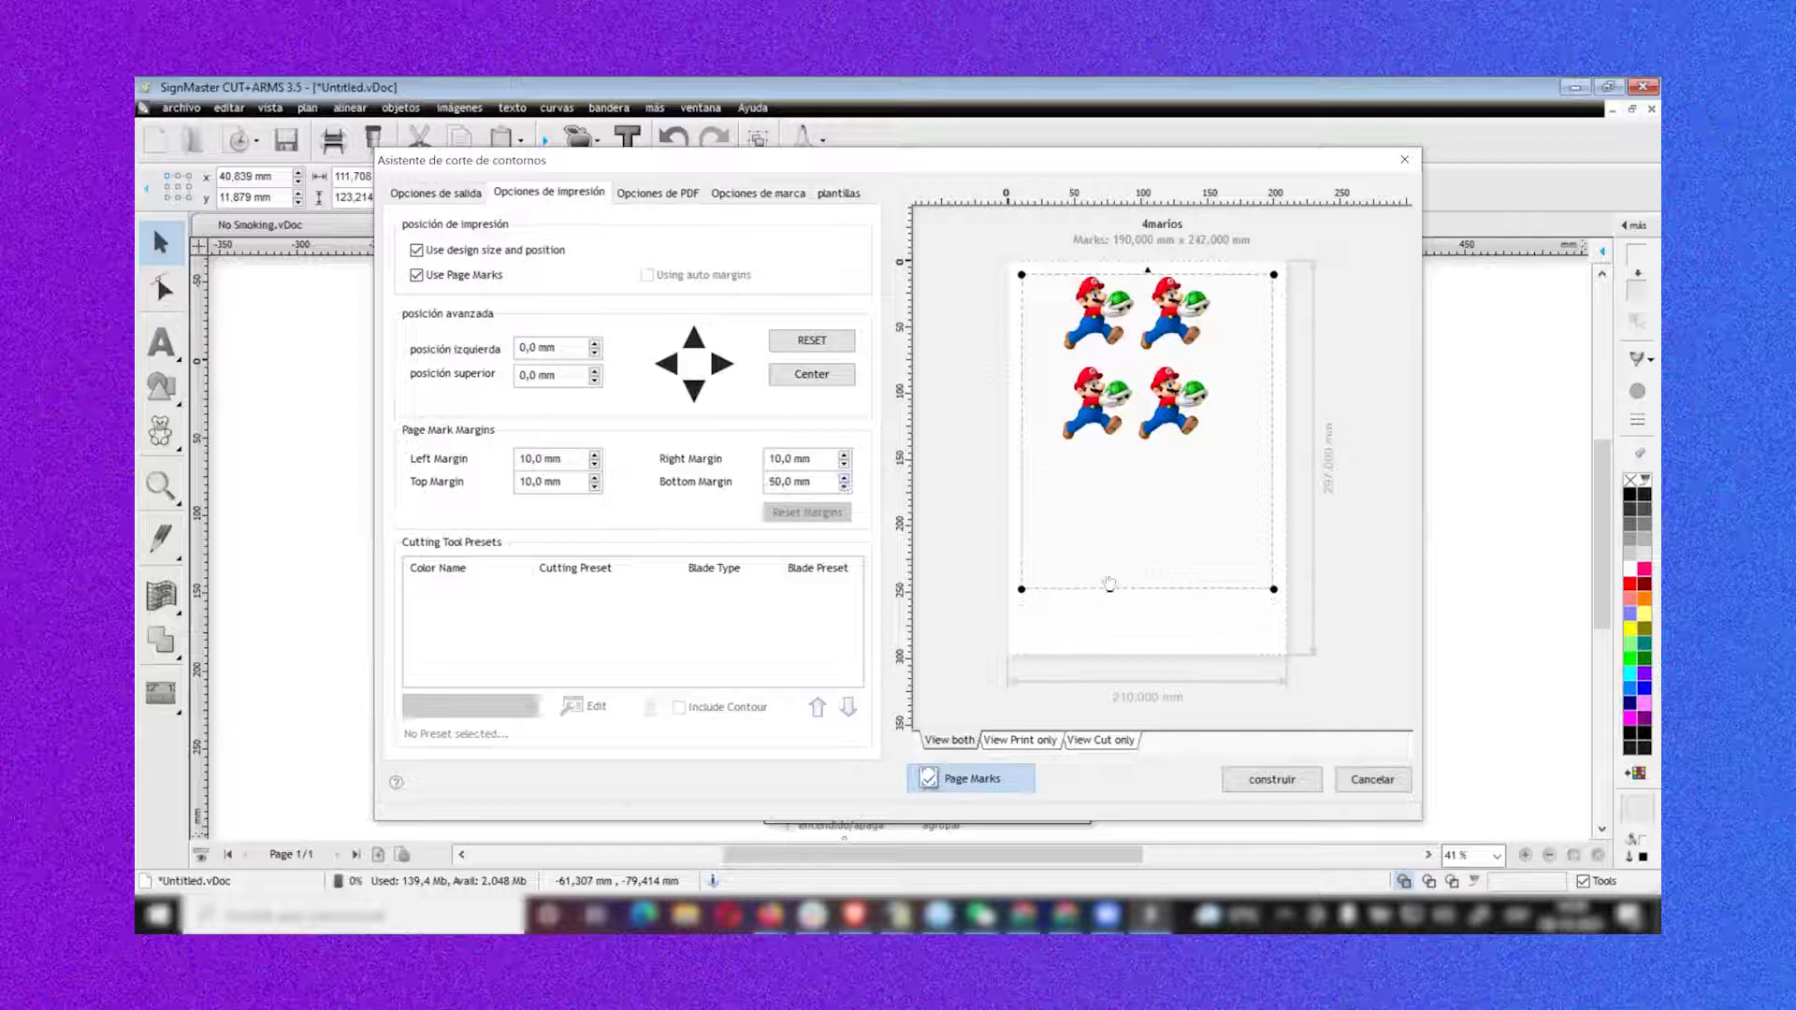
left_click(844, 477)
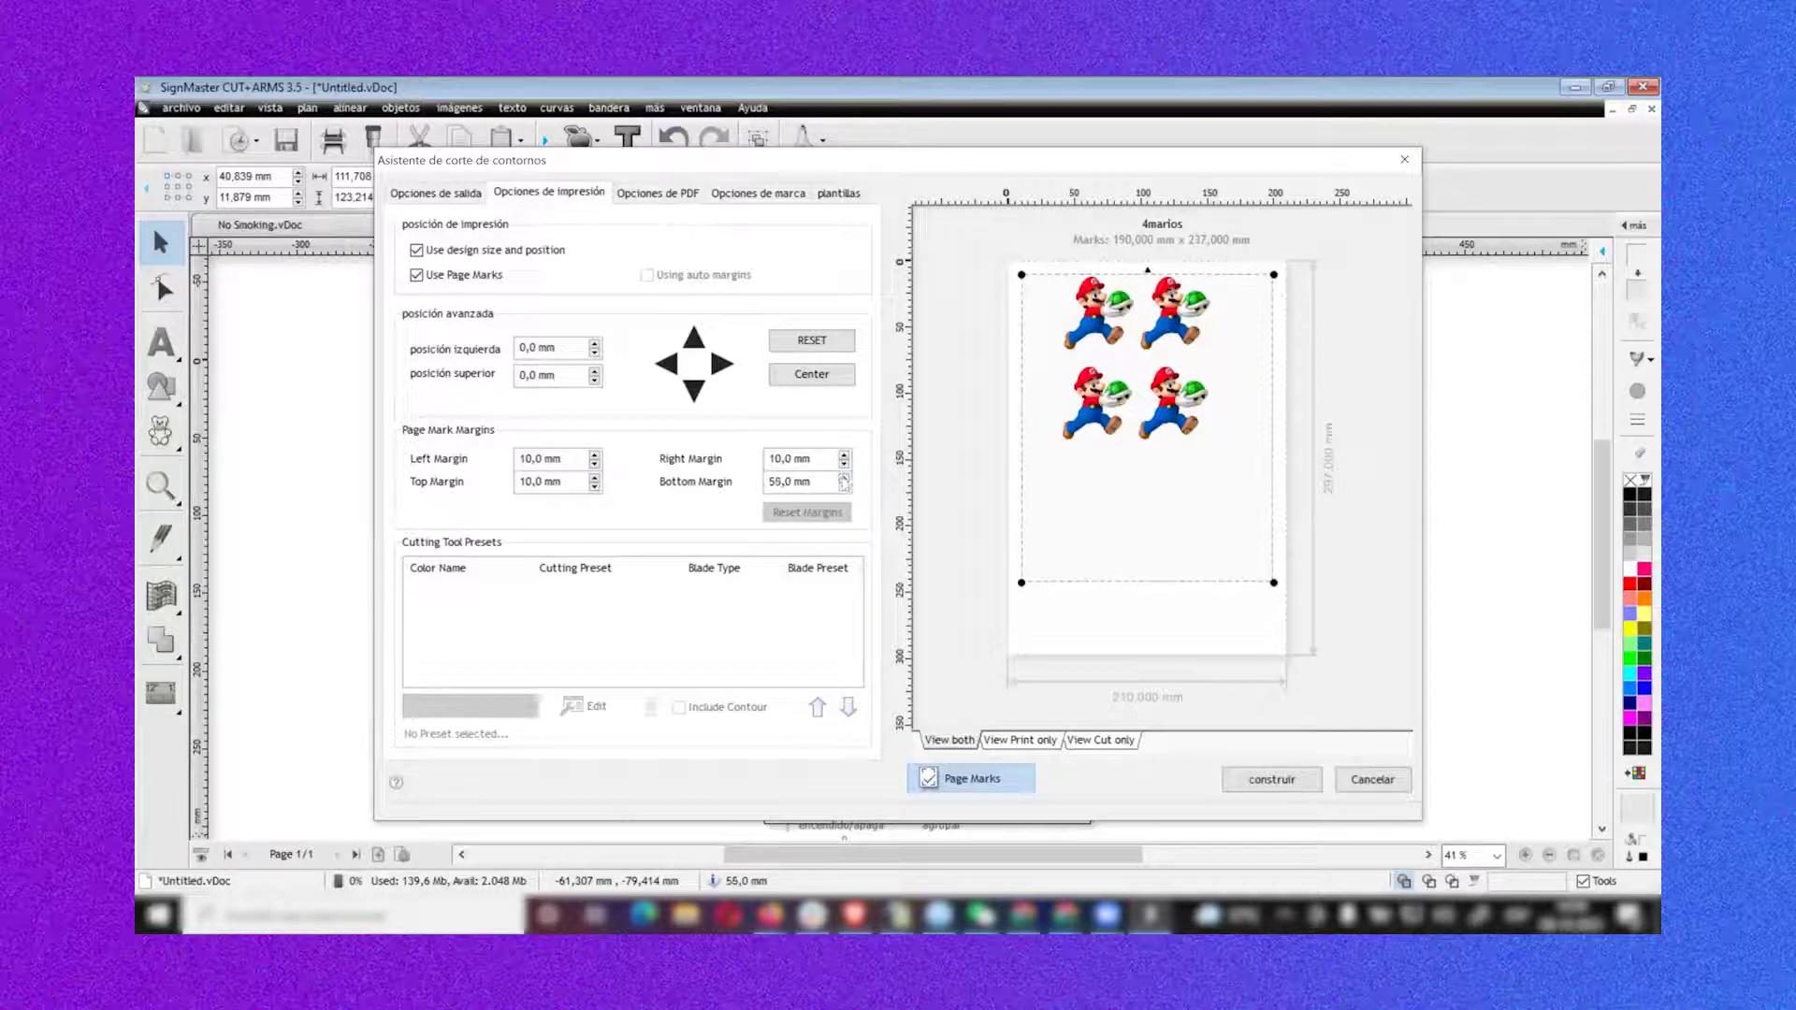
left_click(844, 478)
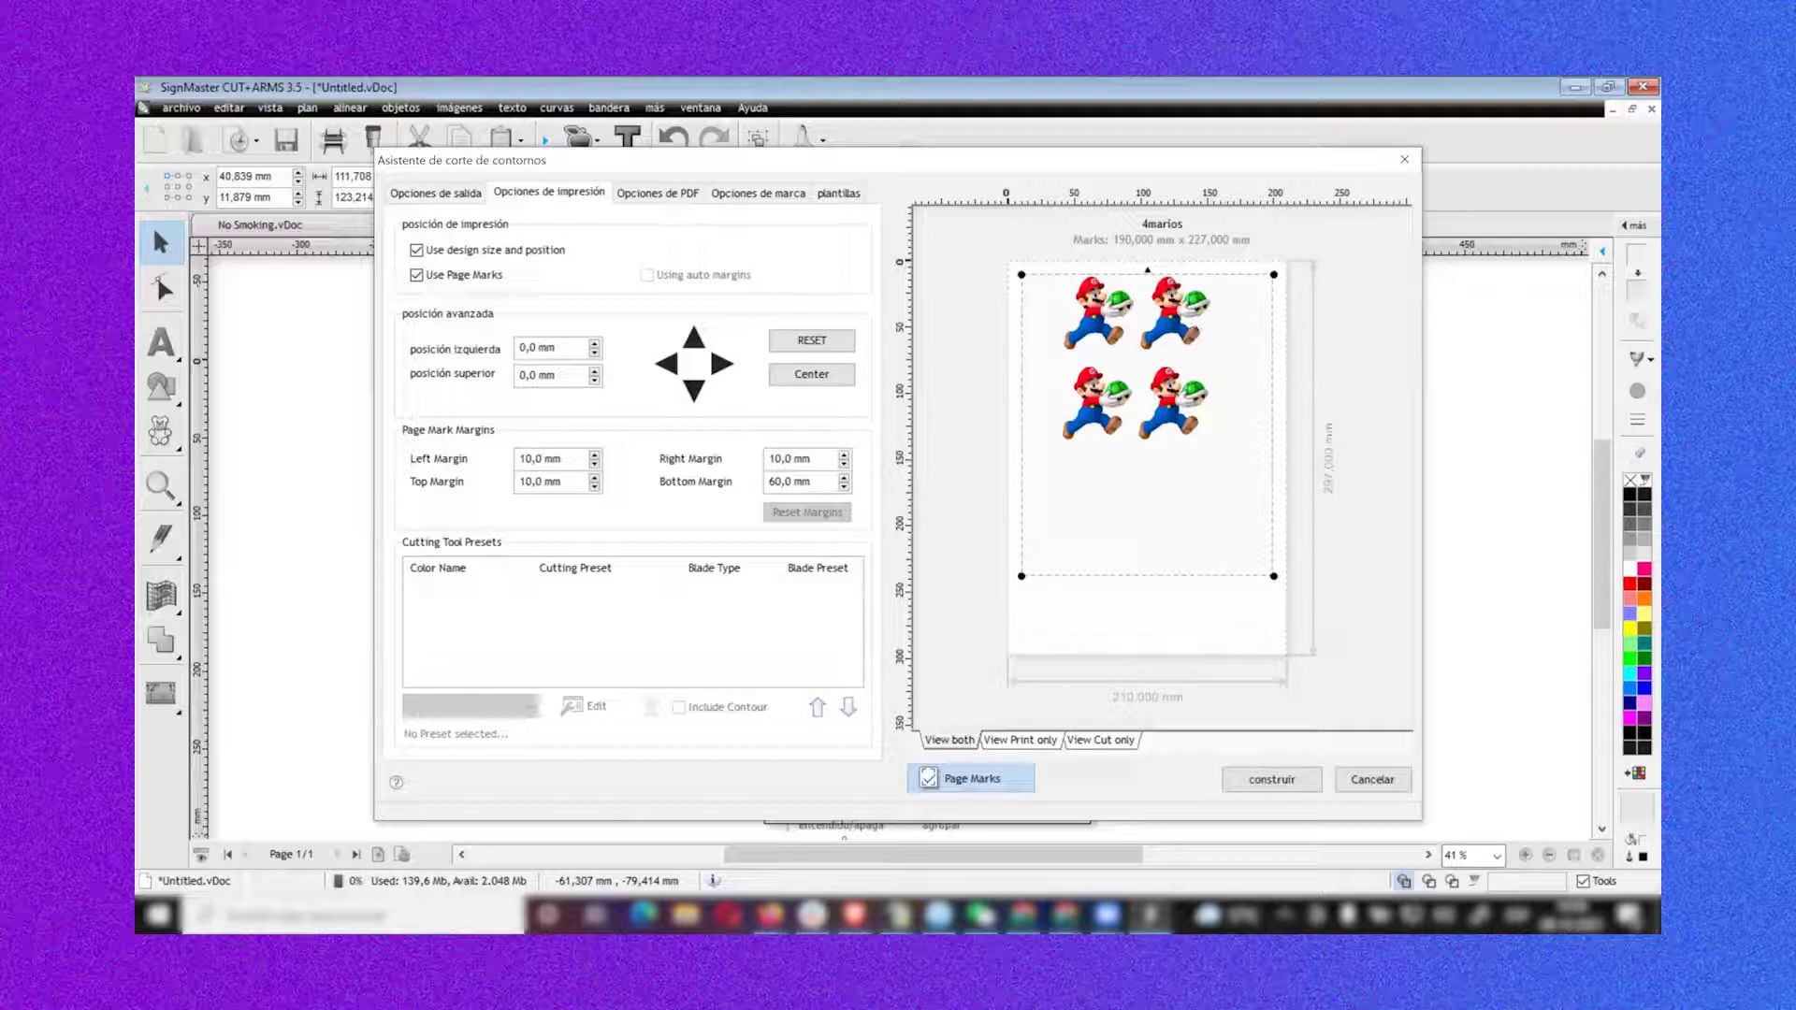
Switch to the Opciones de marca registration mark settings
left_click(656, 193)
left_click(549, 192)
left_click(657, 193)
left_click(741, 198)
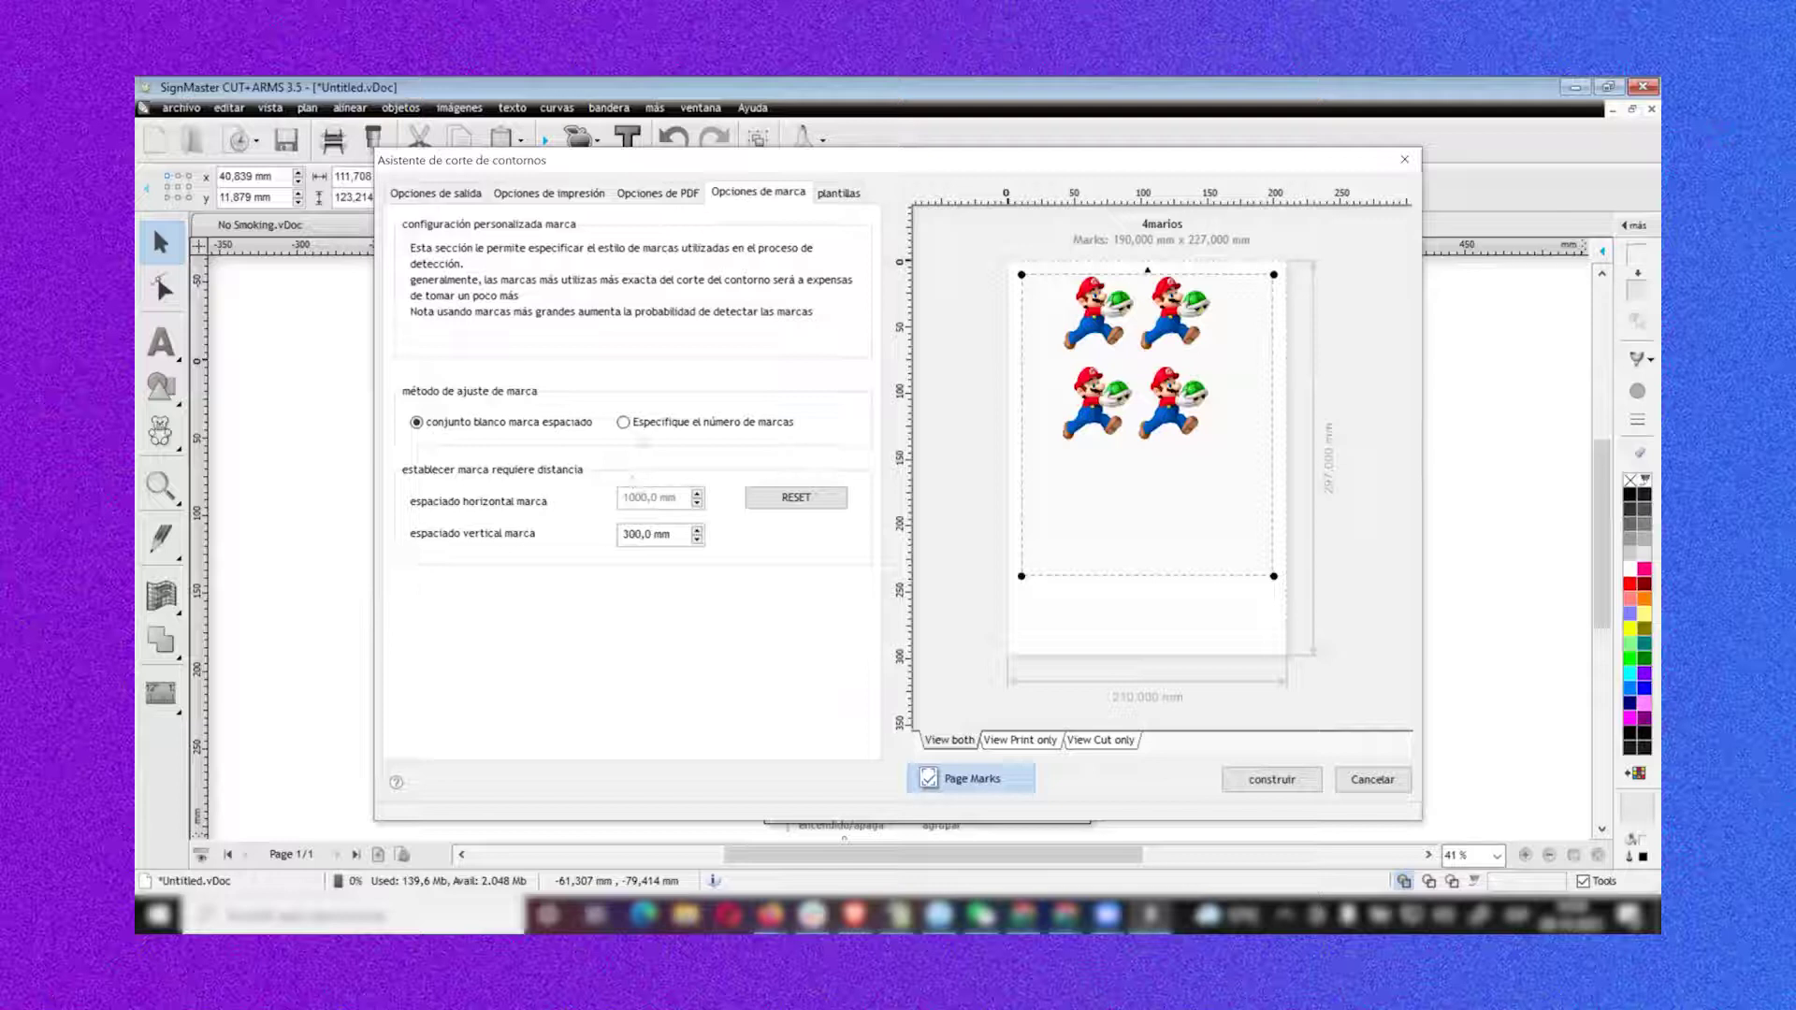
Specify the number of marks, keeping the vertical count at 1
left_click(633, 428)
left_click(696, 530)
left_click(696, 530)
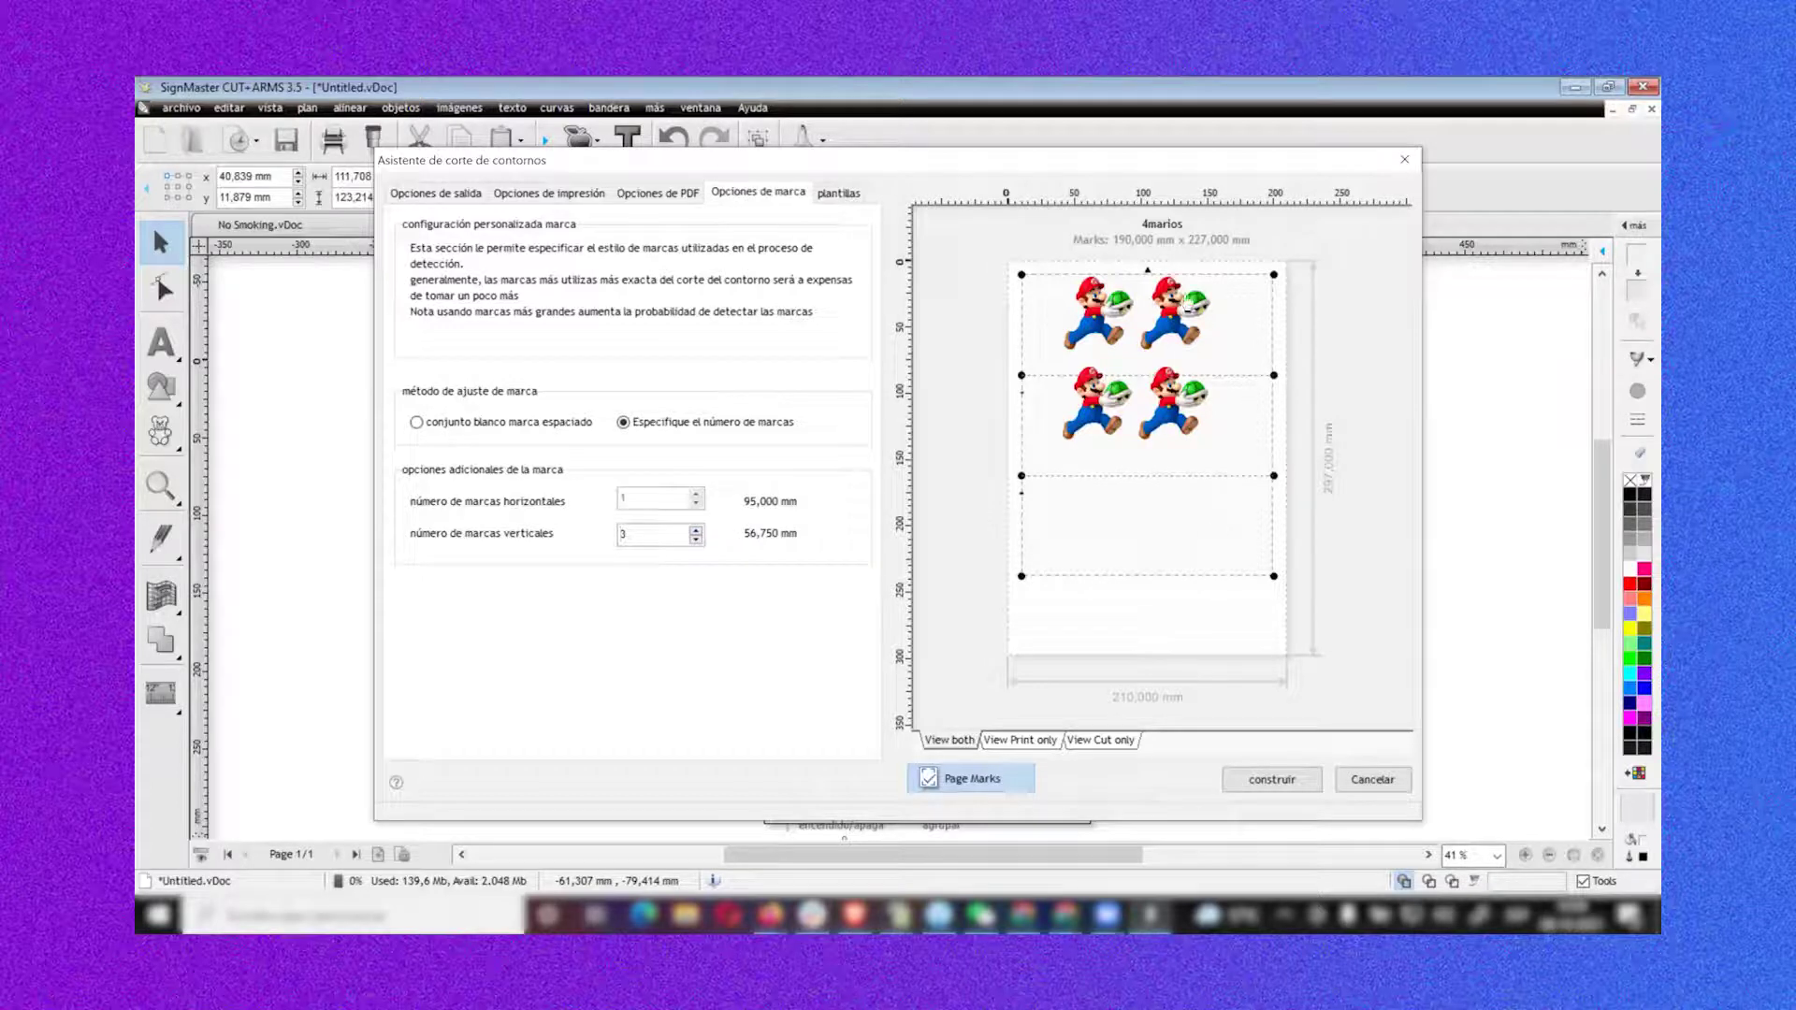
left_click(837, 192)
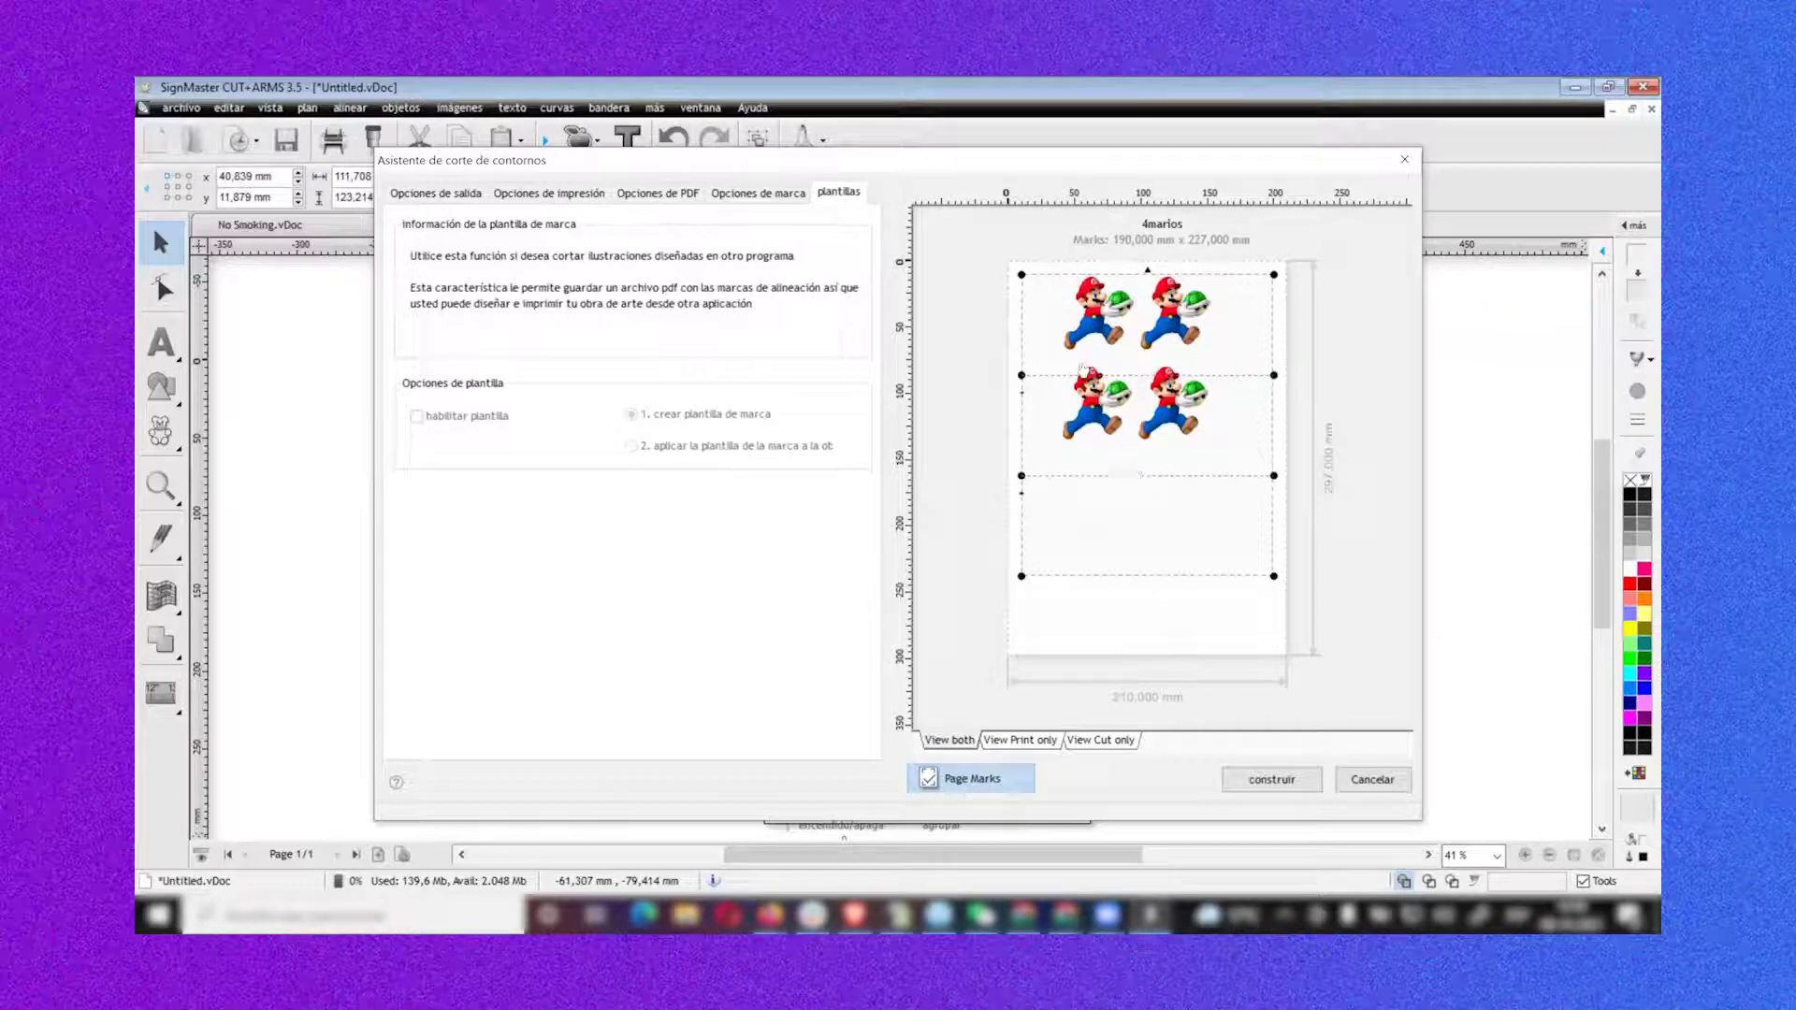
left_click(744, 193)
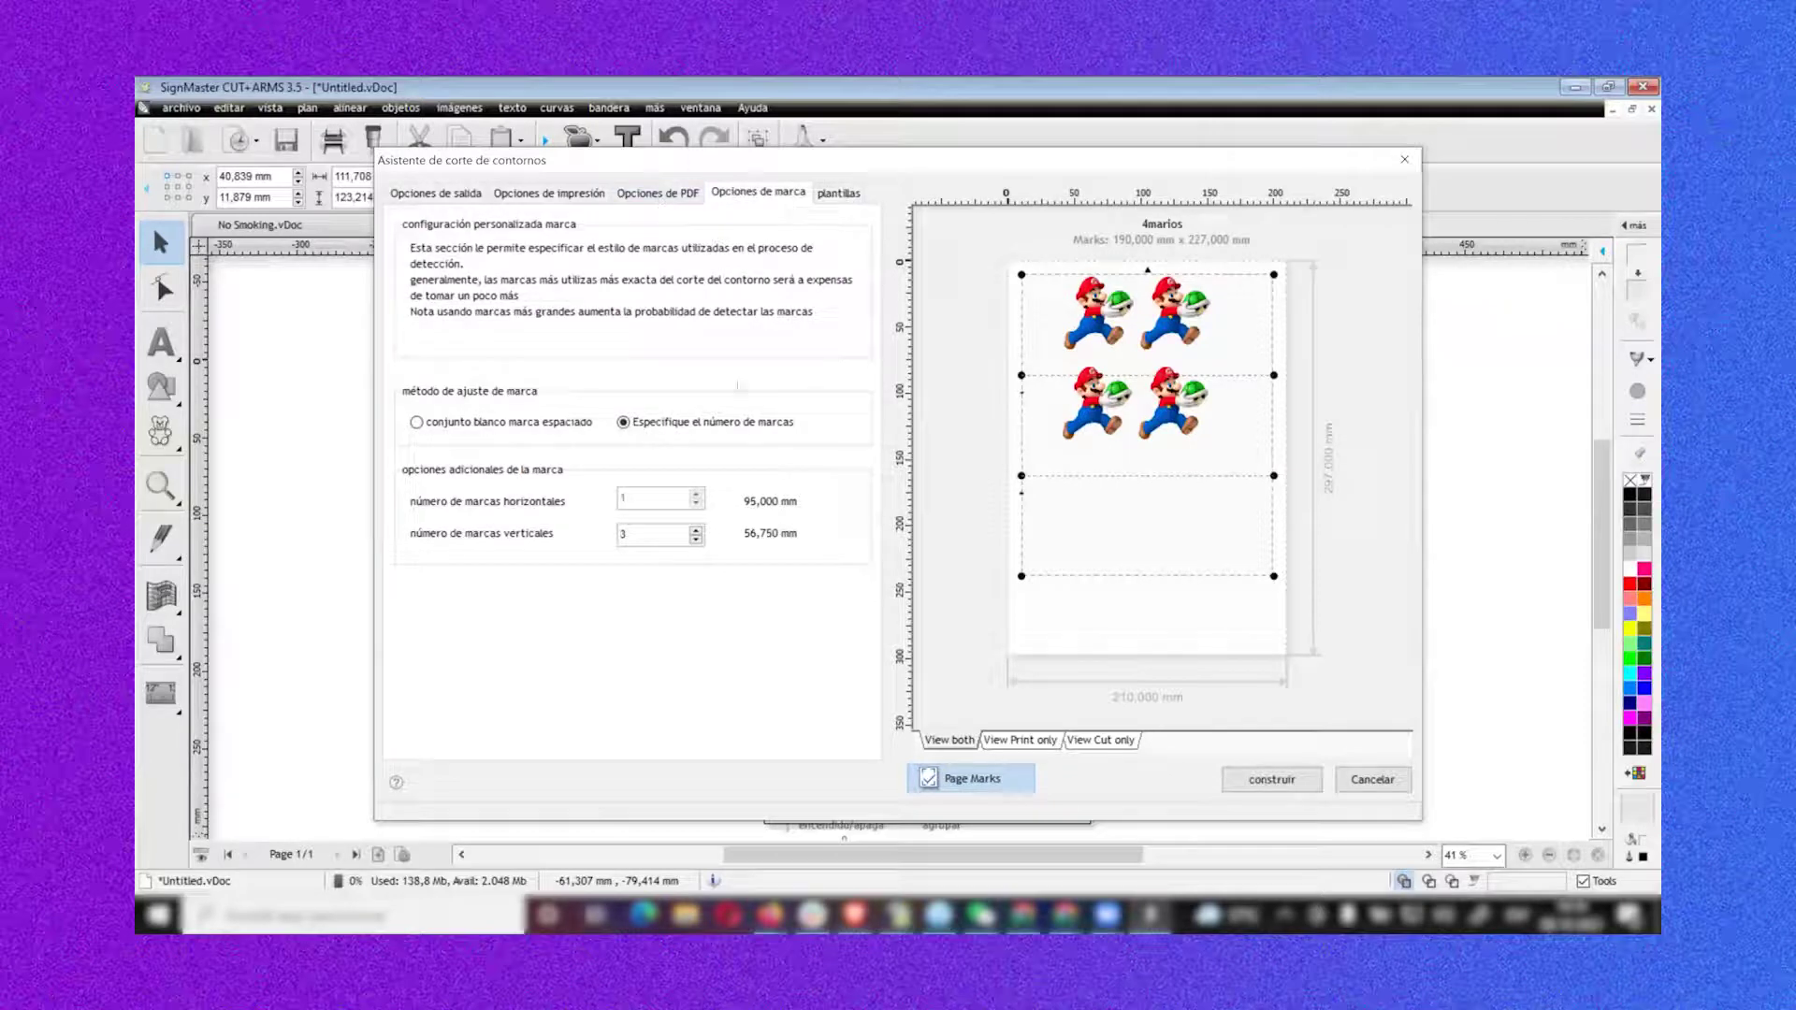
key("Down")
key("Down")
Return to the output options and start creating cut contours
left_click(658, 193)
left_click(549, 193)
left_click(408, 195)
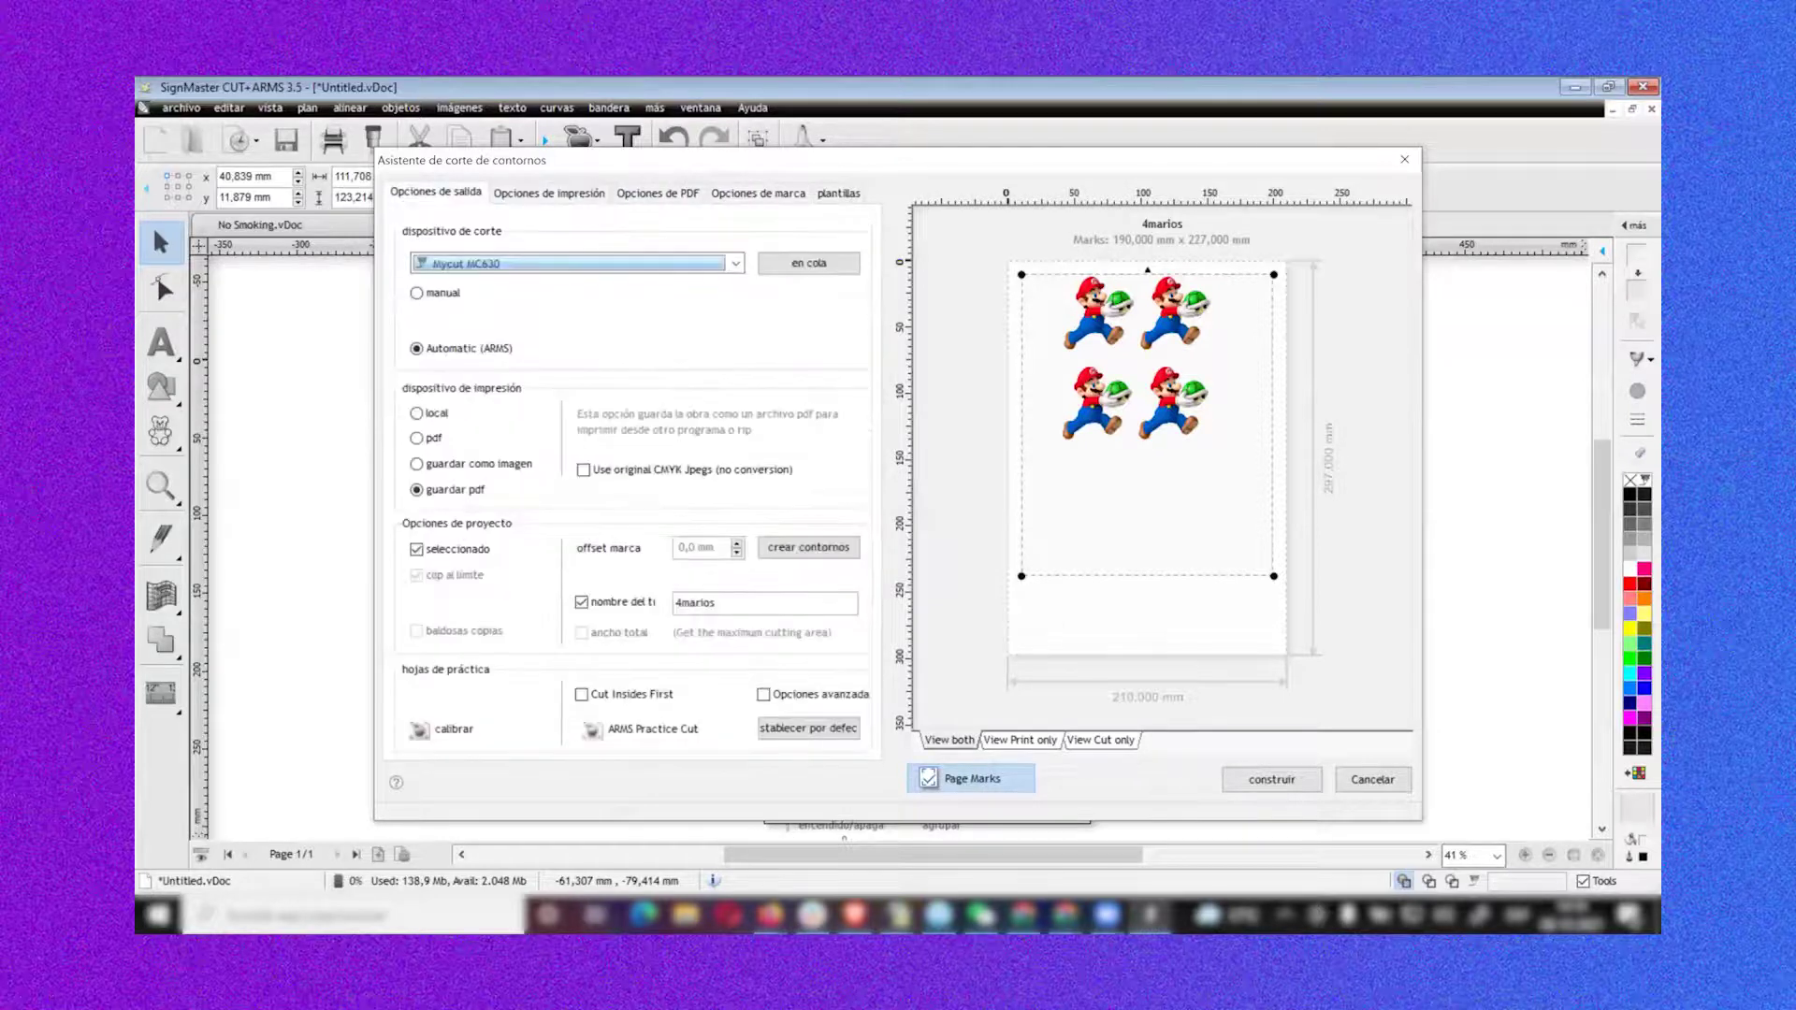
left_click(808, 547)
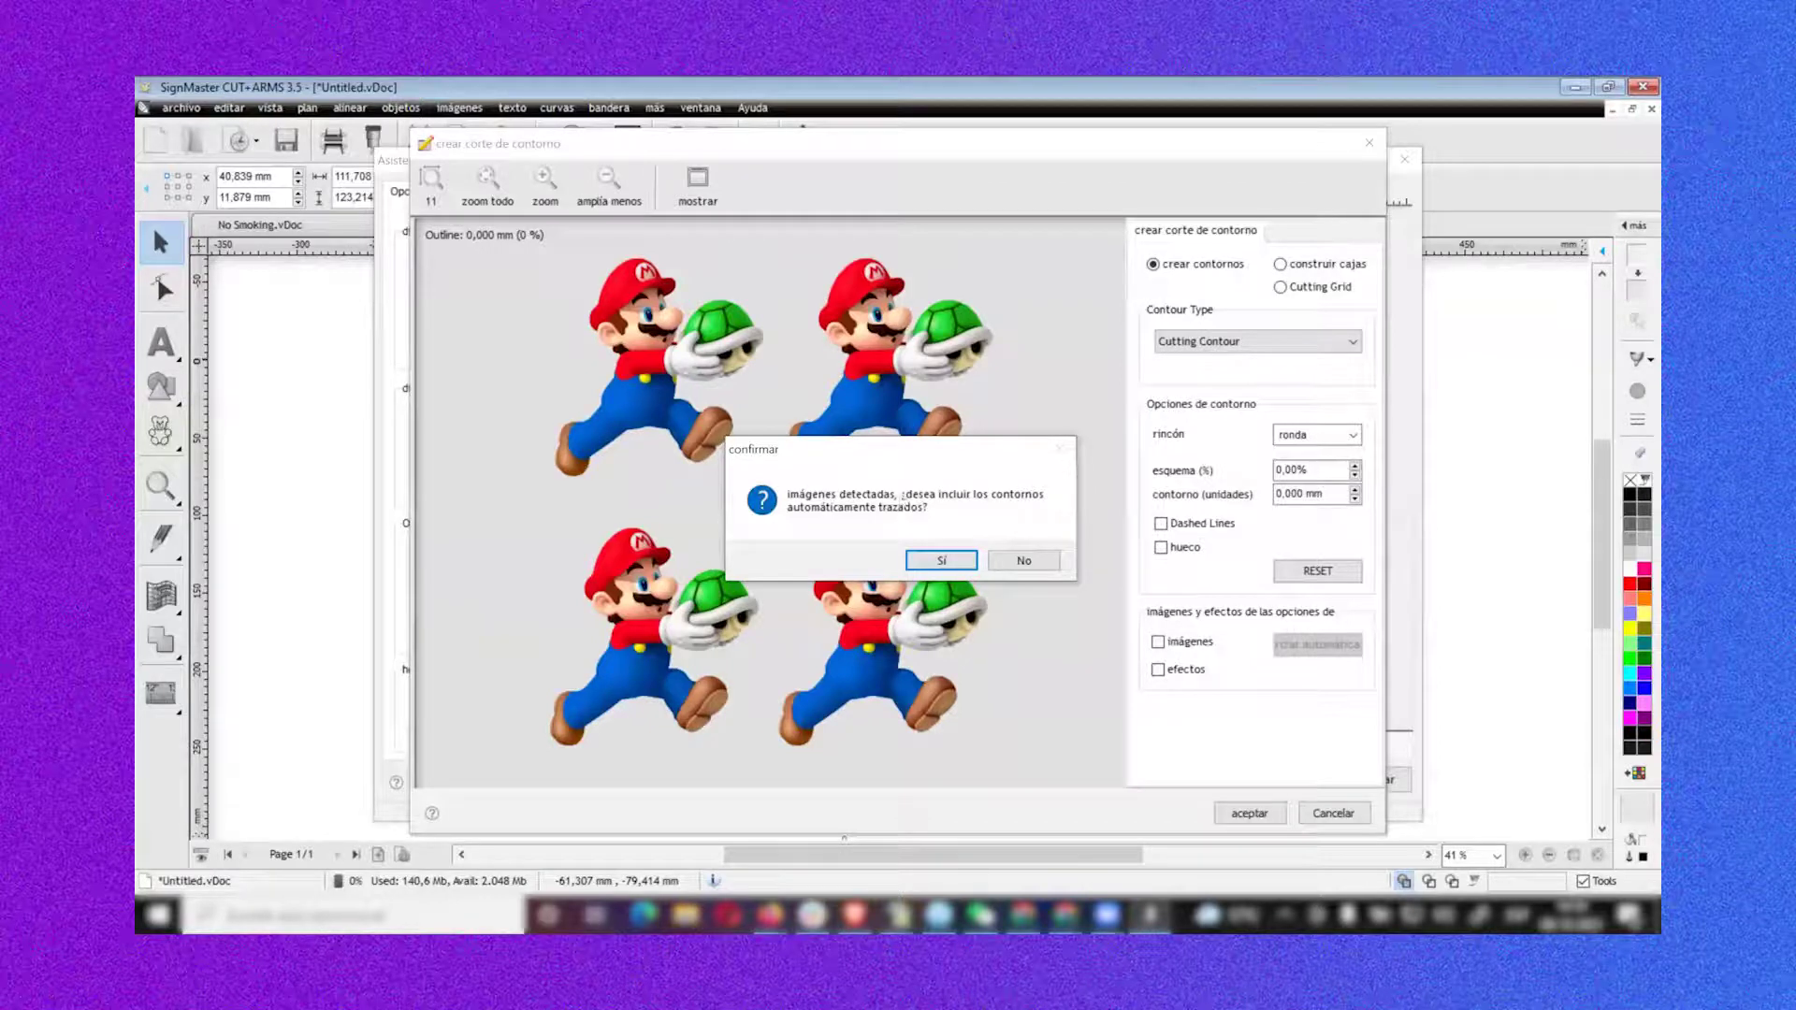
Include the traced image contours, adjust preview opacity and raise trace tolerance
left_click(940, 559)
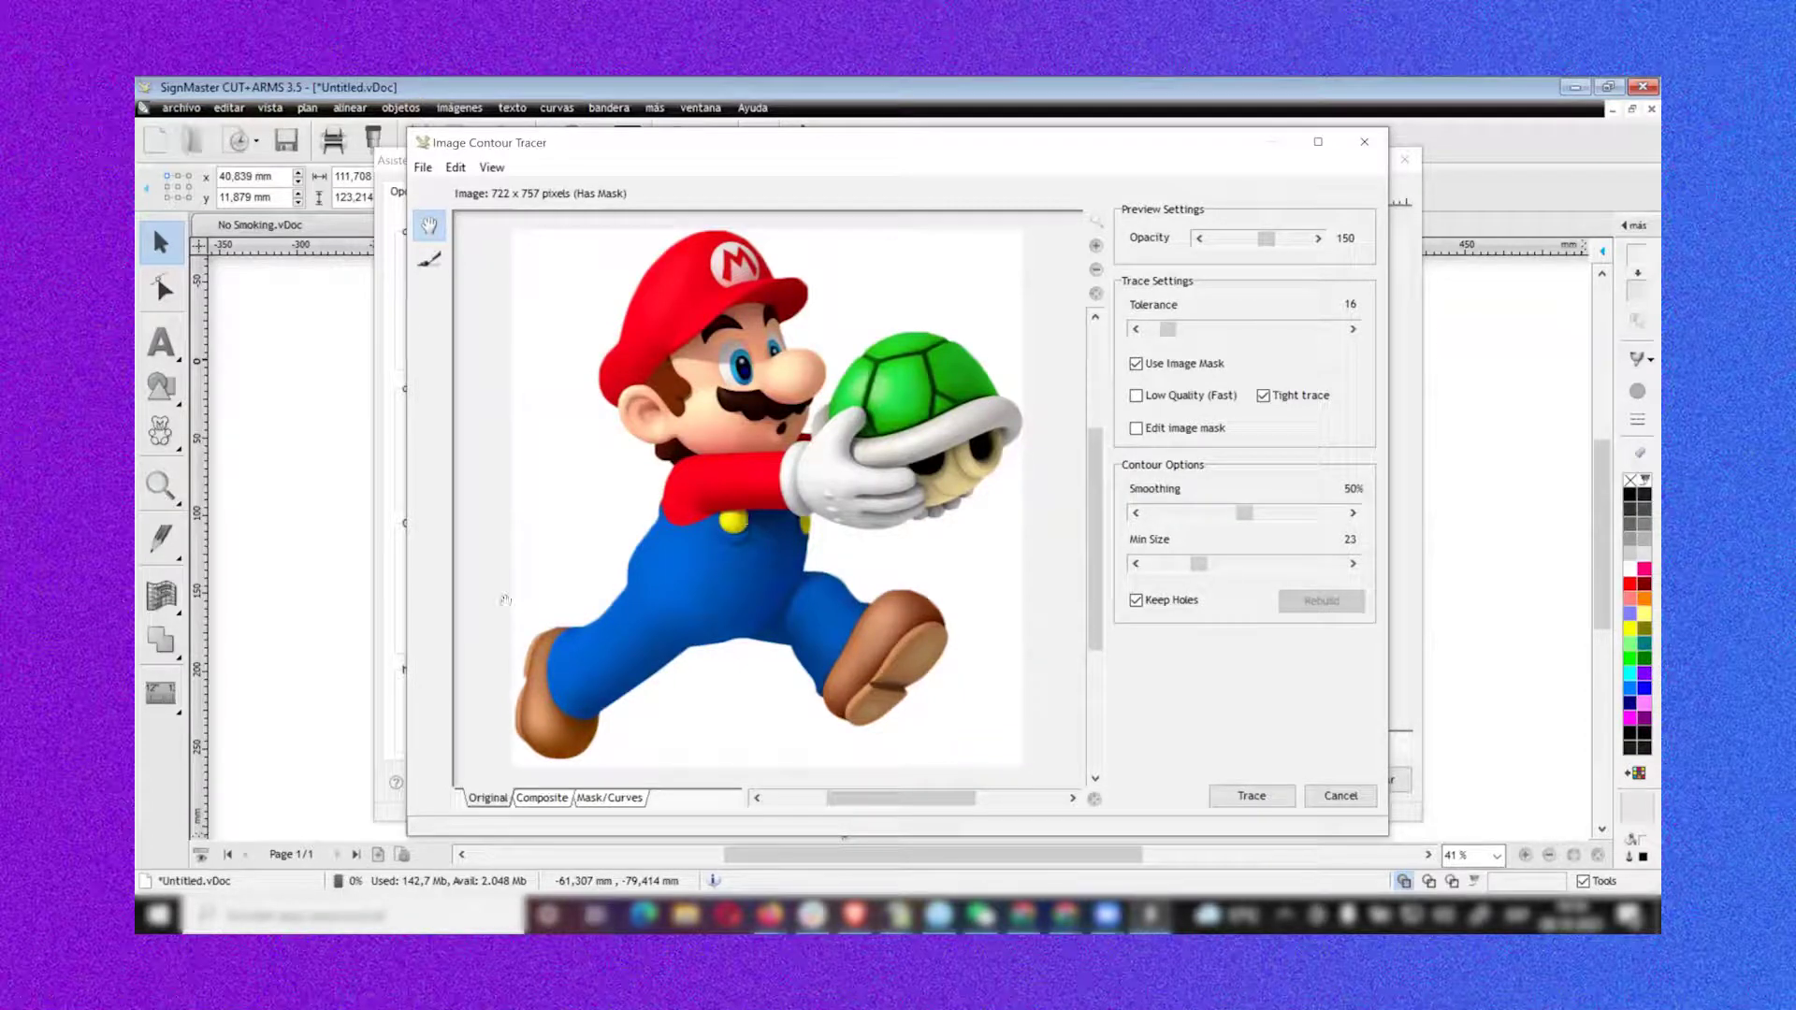
left_click_drag(1265, 240, 1310, 239)
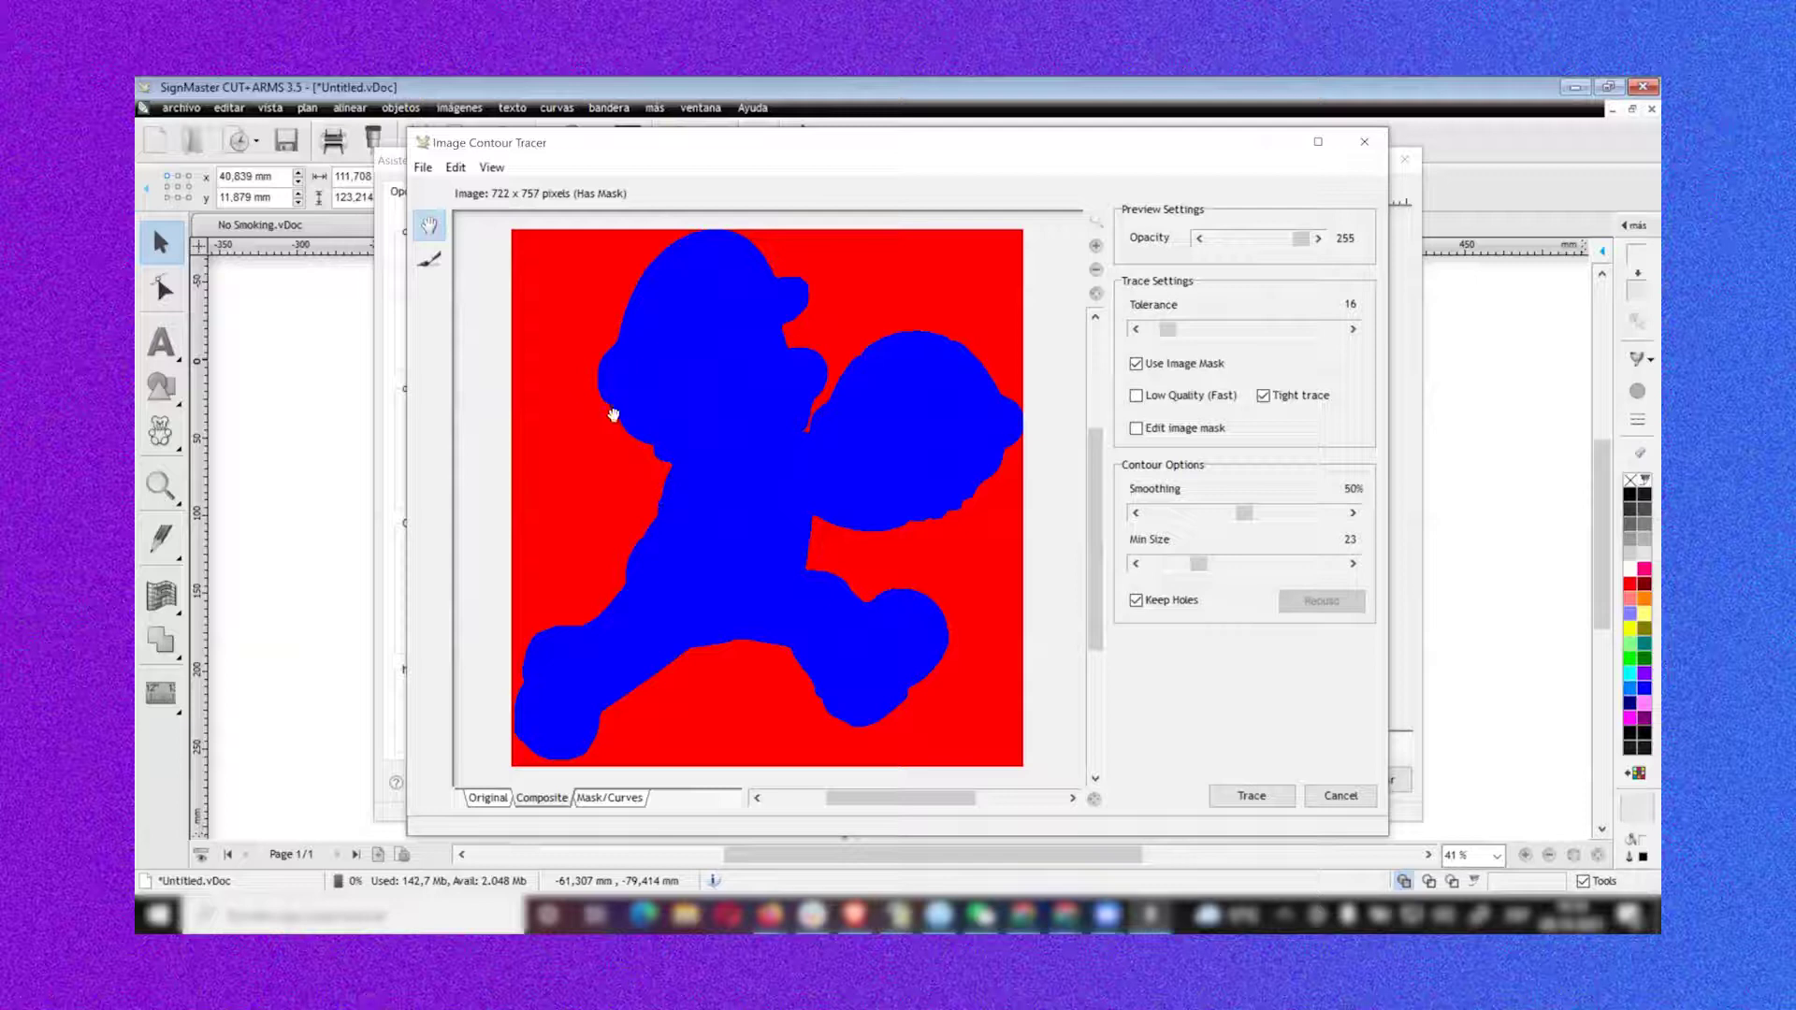
left_click_drag(1300, 238, 1293, 238)
left_click_drag(1167, 329, 1280, 357)
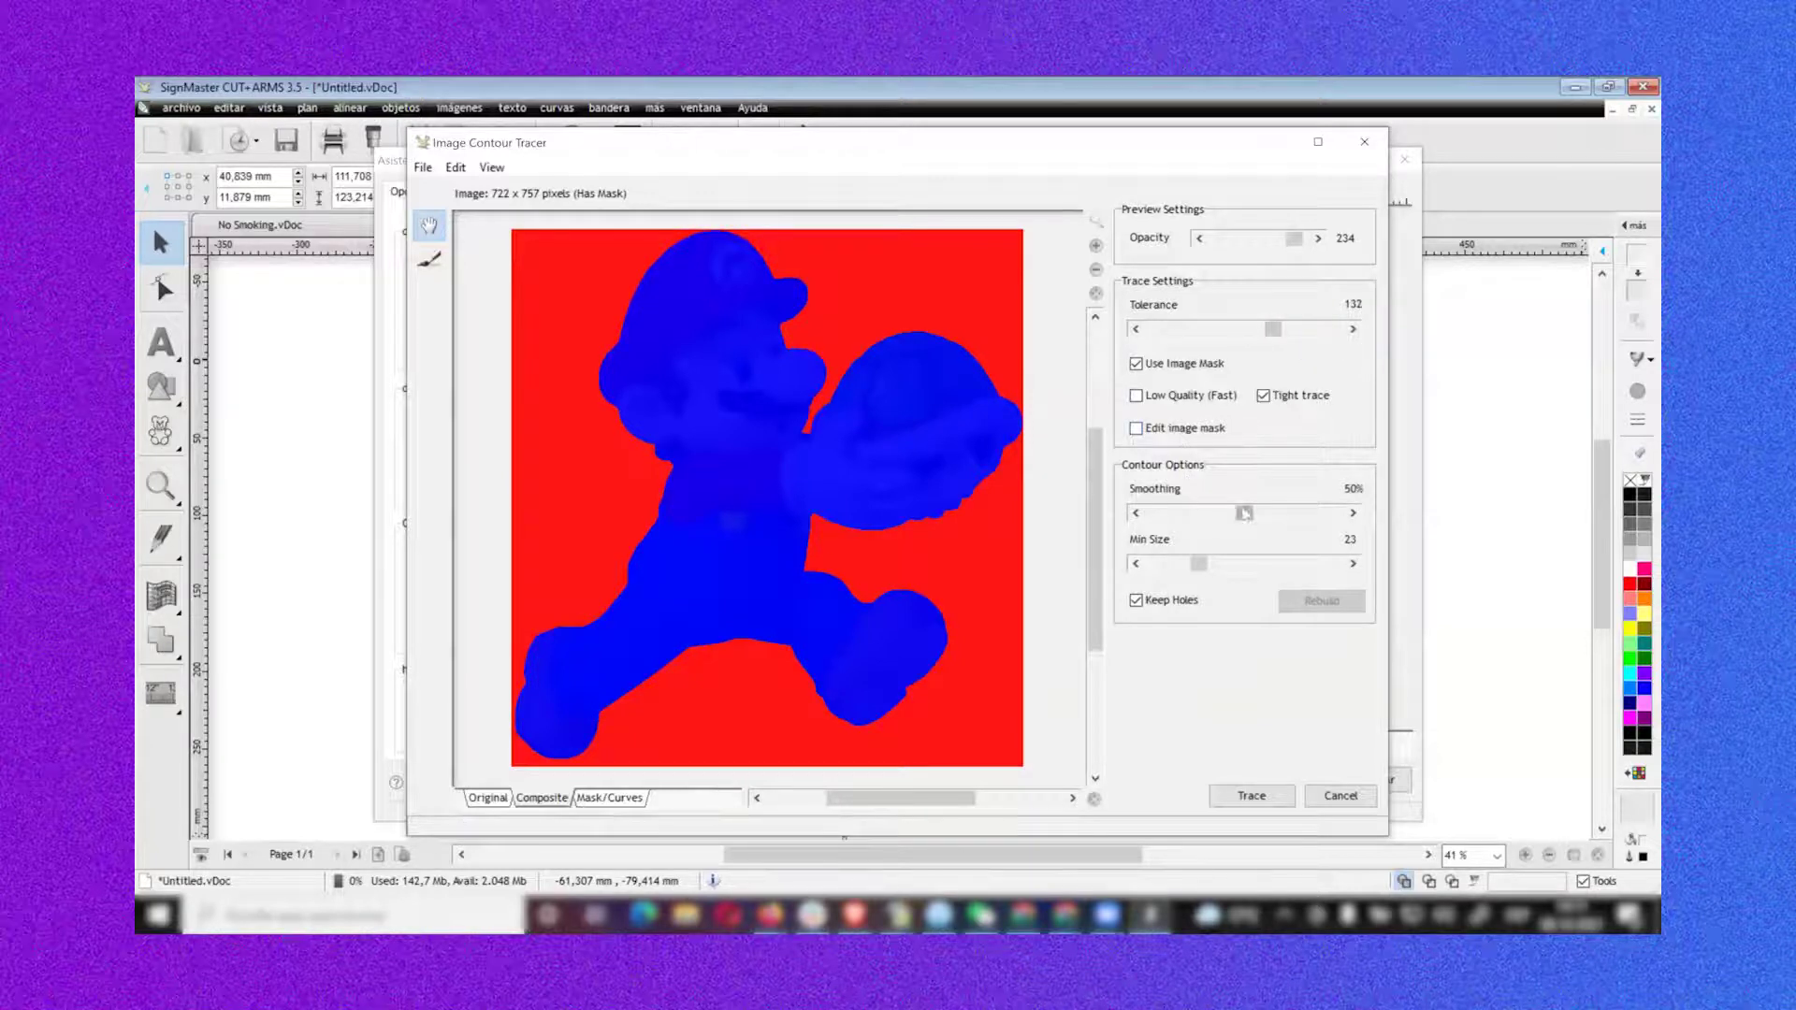
Tune the Mario trace to tolerance 48, smoothing 18% and minimum size 0
mouse_move(1245, 513)
left_mouse_down()
mouse_move(1177, 513)
mouse_move(1249, 513)
left_mouse_up()
left_click_drag(1198, 564, 1152, 566)
left_click_drag(1156, 564, 1182, 564)
left_click_drag(1249, 512, 1194, 512)
left_click_drag(1293, 237, 1273, 241)
left_click_drag(1194, 513, 1180, 513)
mouse_move(1181, 563)
left_mouse_down()
mouse_move(1275, 563)
mouse_move(1149, 563)
left_mouse_up()
left_click_drag(1181, 513, 1155, 512)
left_click_drag(1272, 329, 1196, 328)
left_click_drag(1155, 513, 1185, 512)
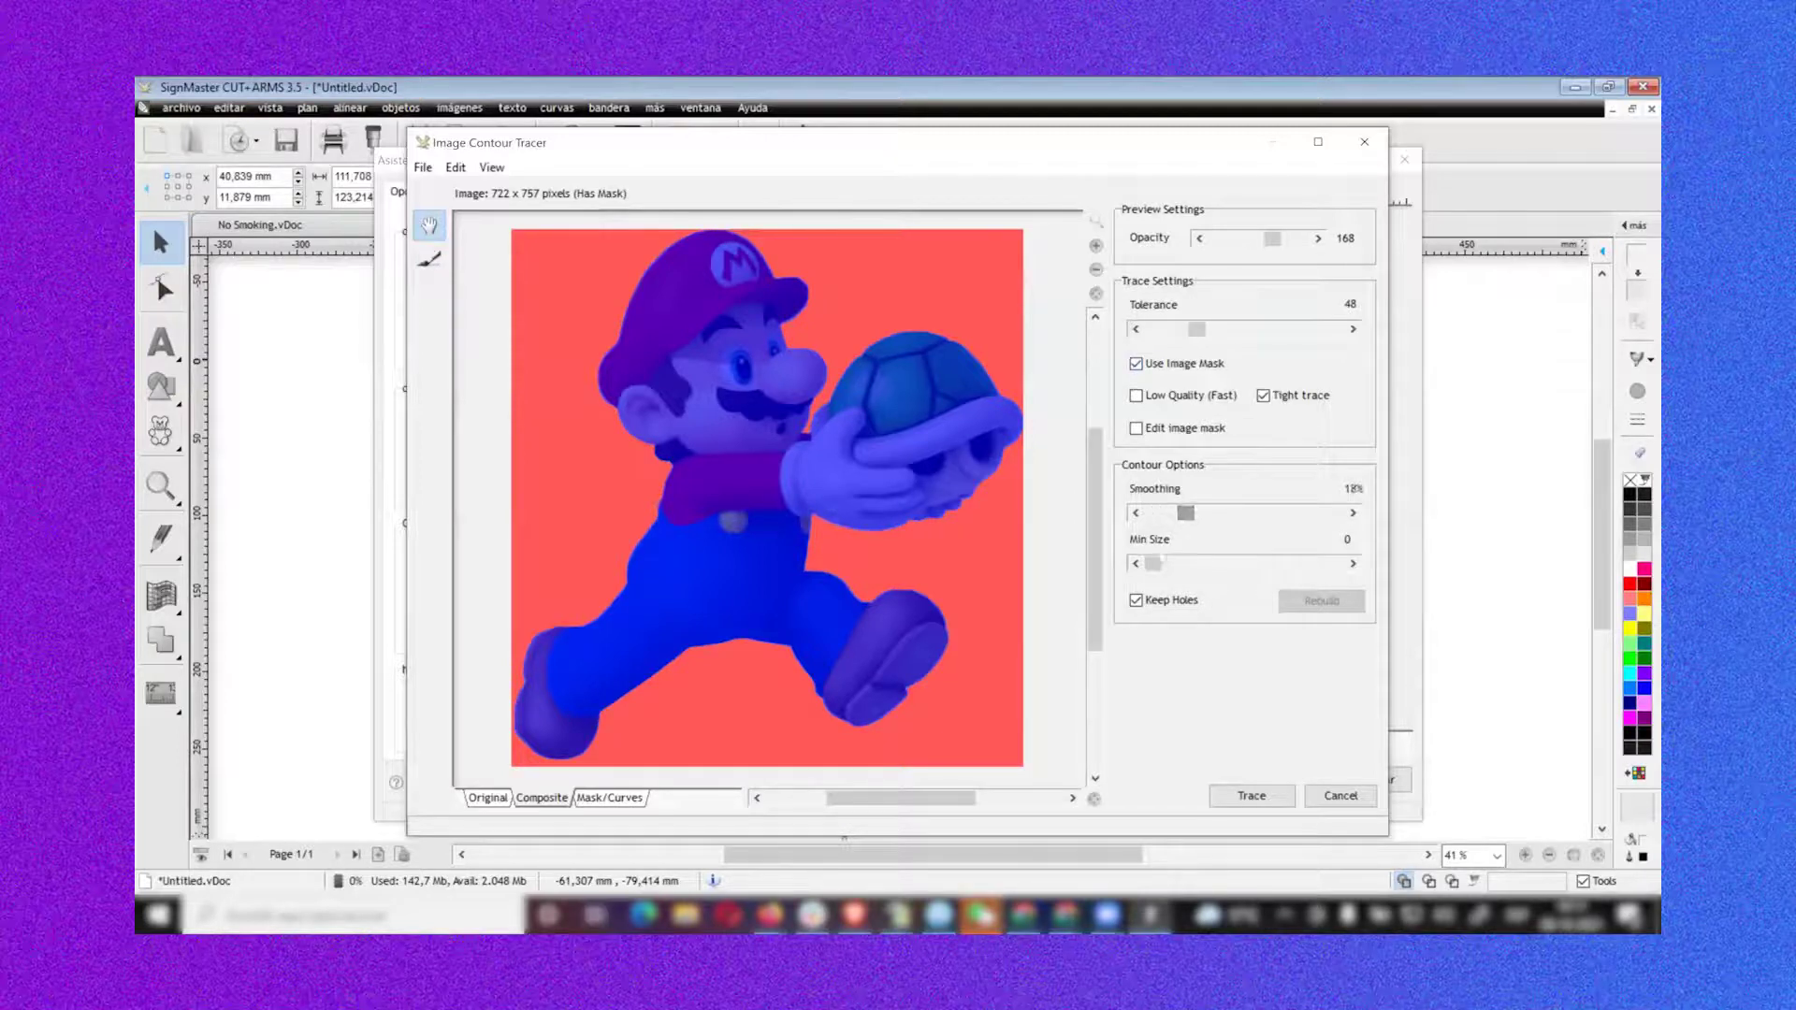
Retrace the Mario image and apply the traced contour to all images
left_click(1252, 796)
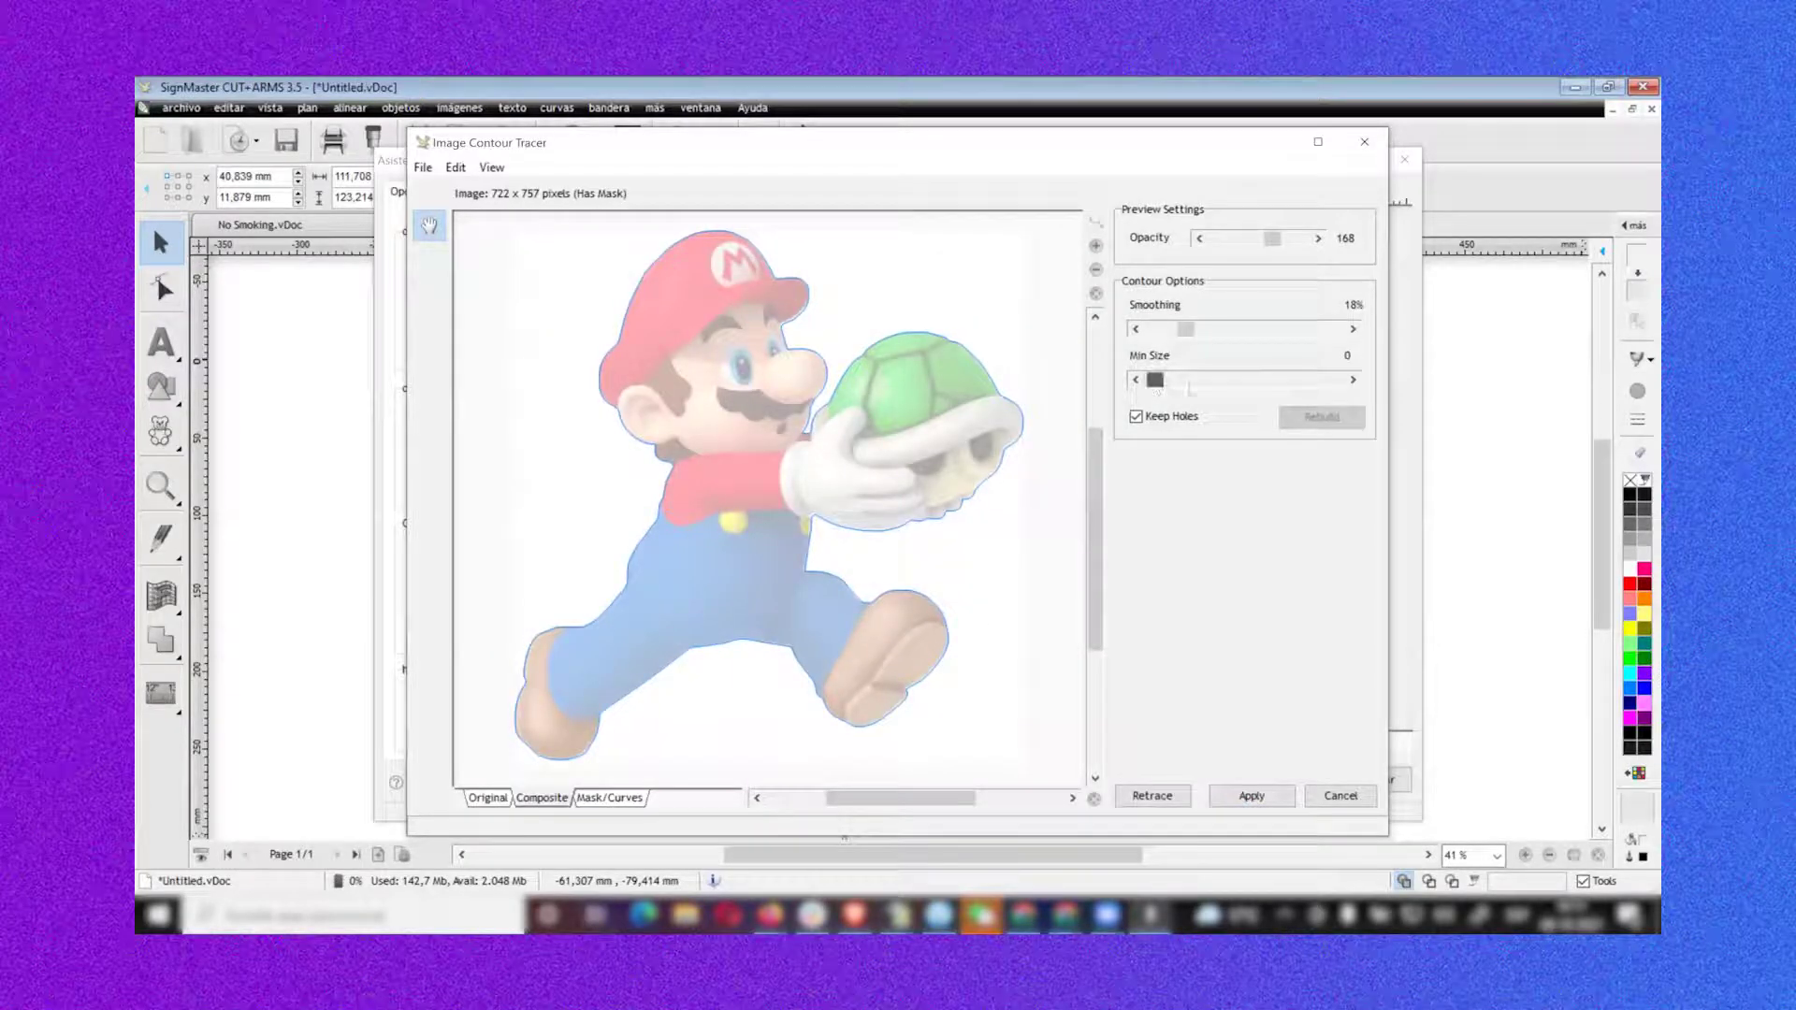
left_click_drag(1185, 329, 1182, 379)
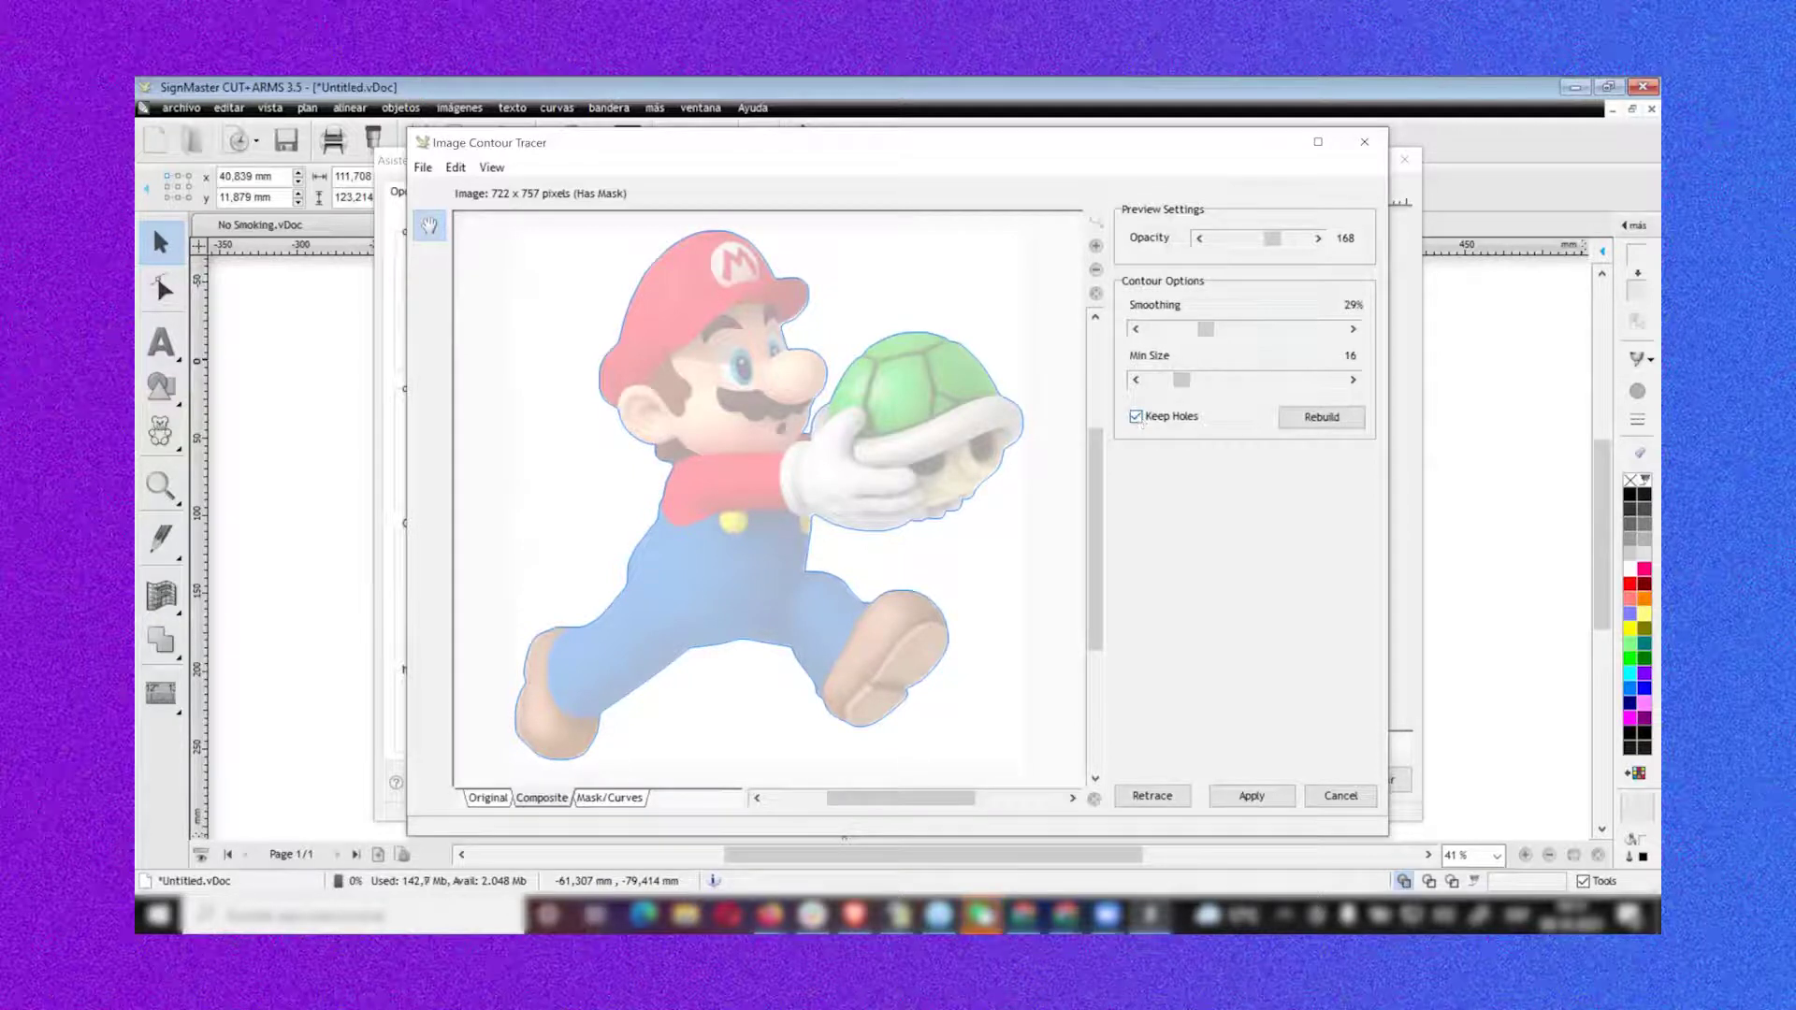
left_click_drag(1272, 237, 1242, 239)
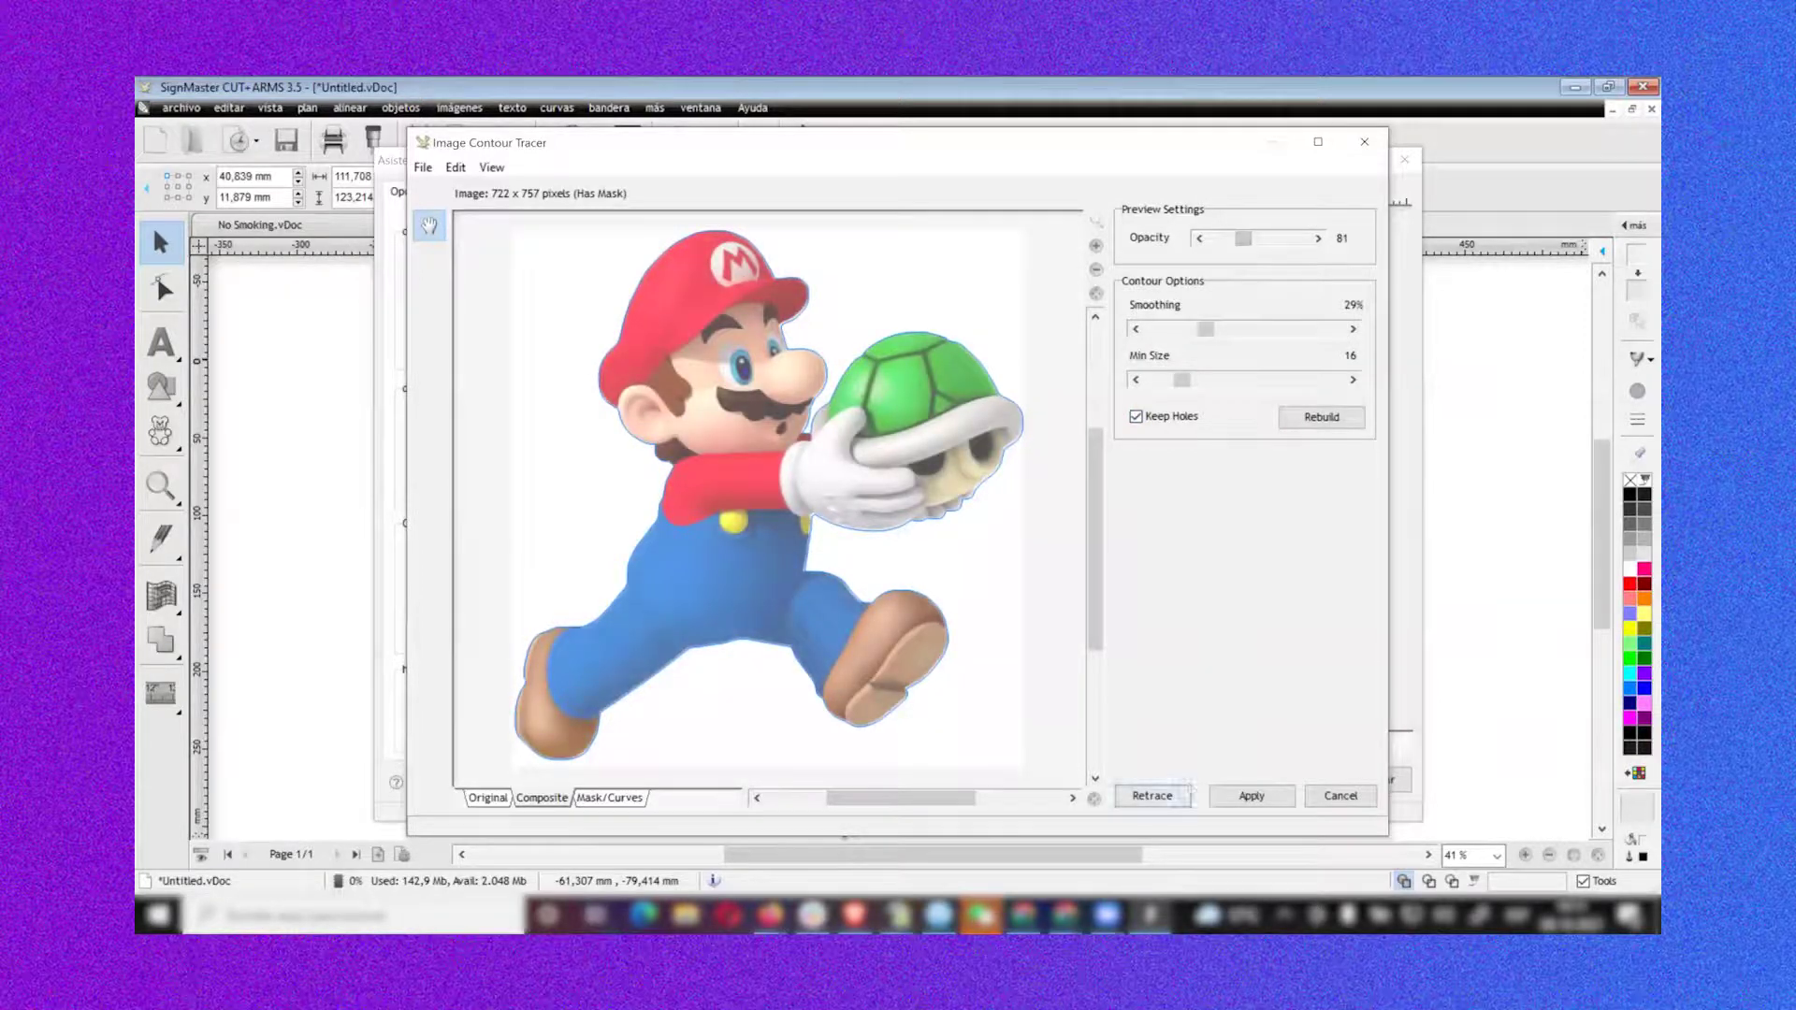
left_click(1169, 798)
left_click(1252, 795)
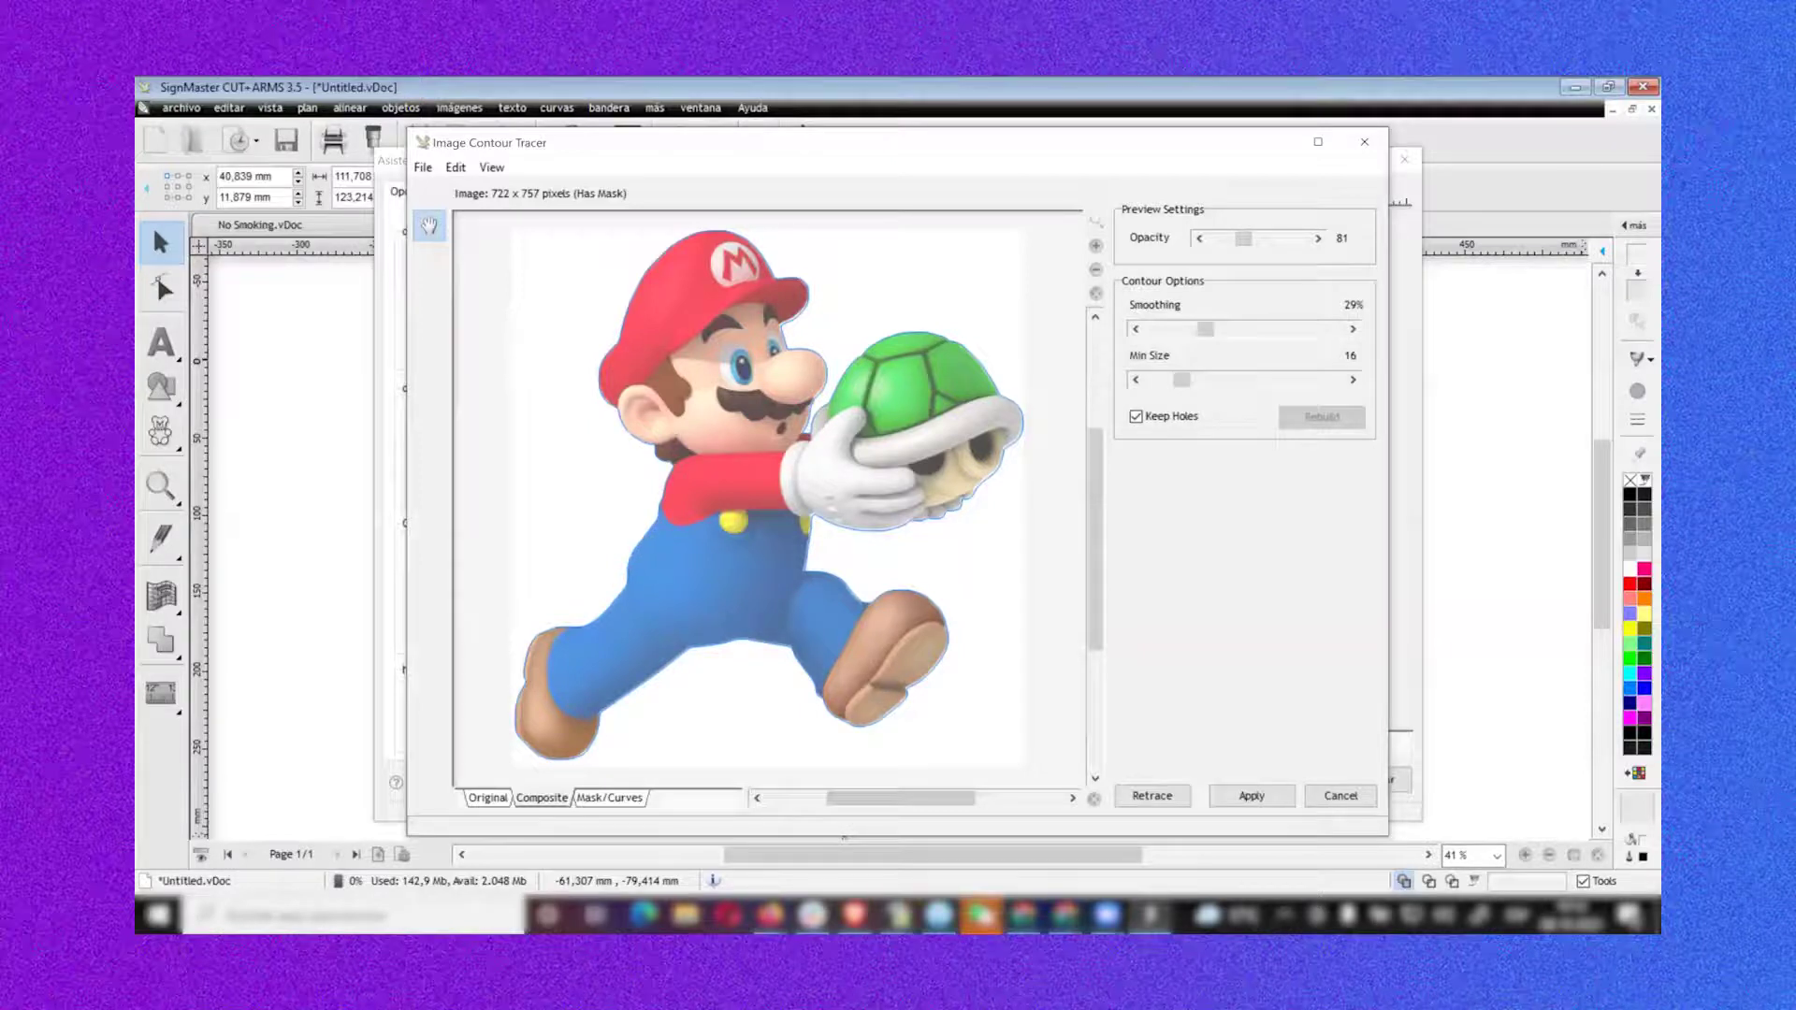
left_click(1151, 795)
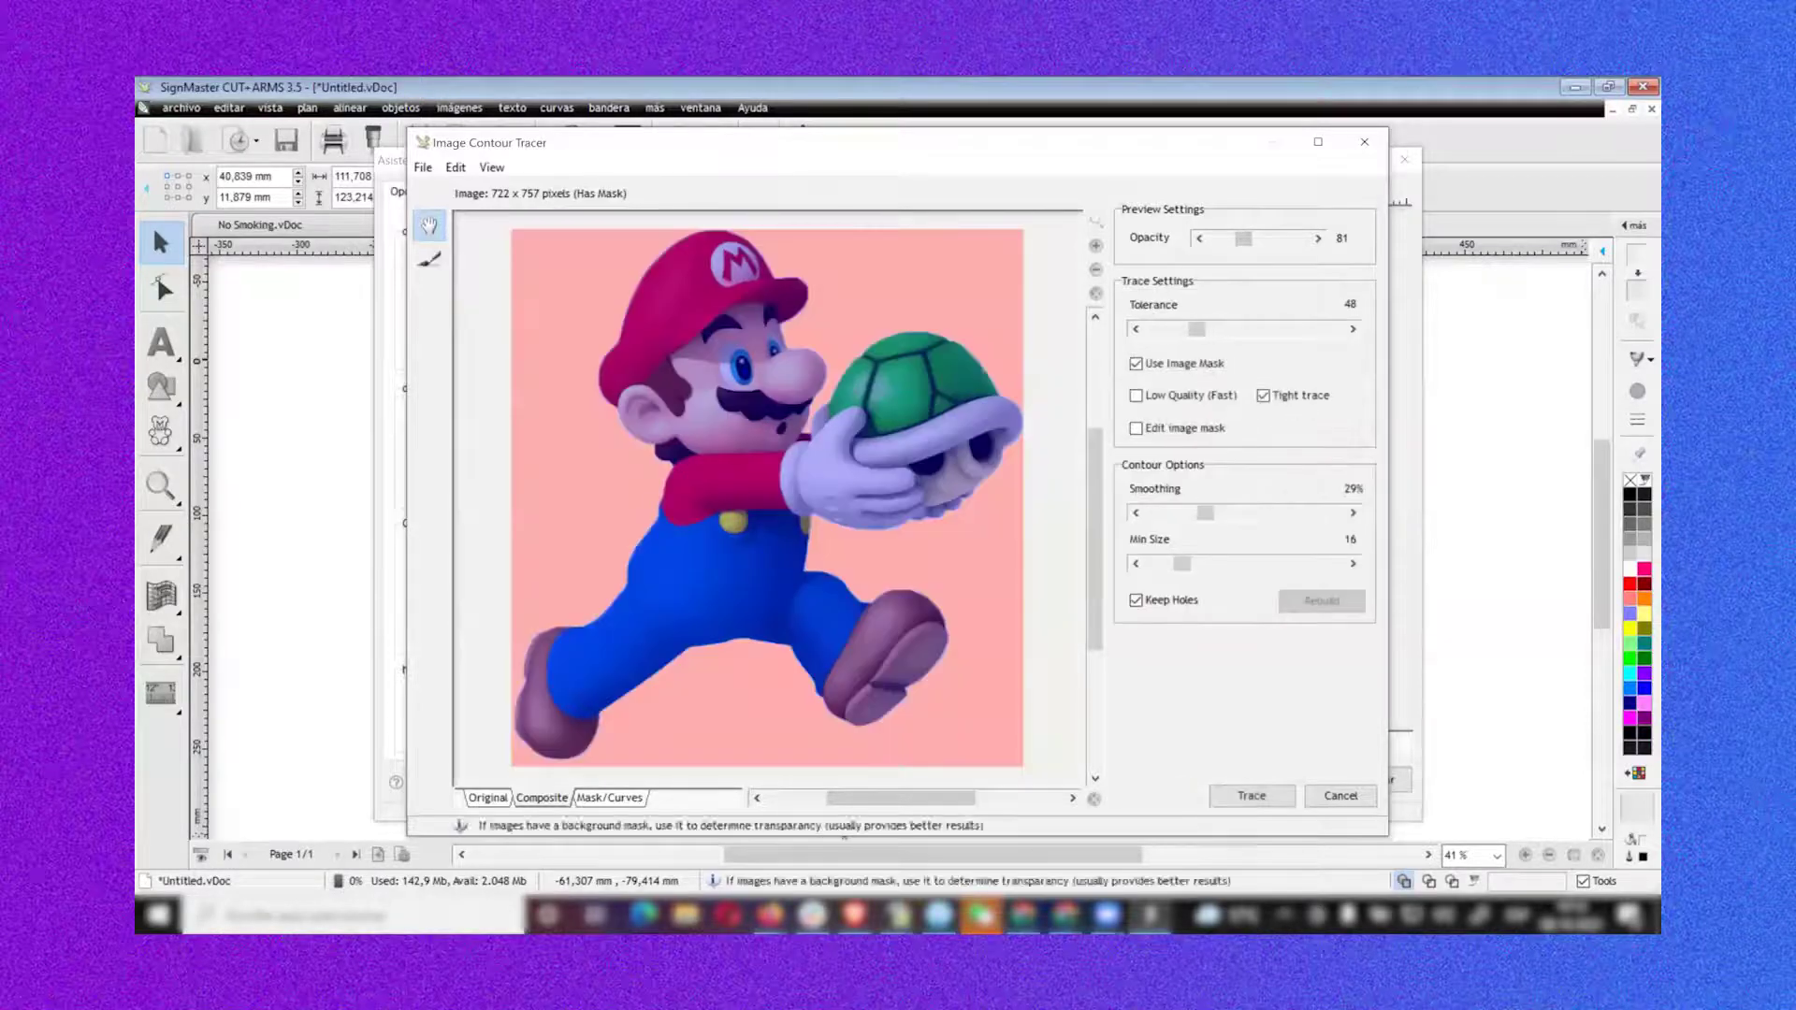
left_click_drag(1259, 241, 1273, 242)
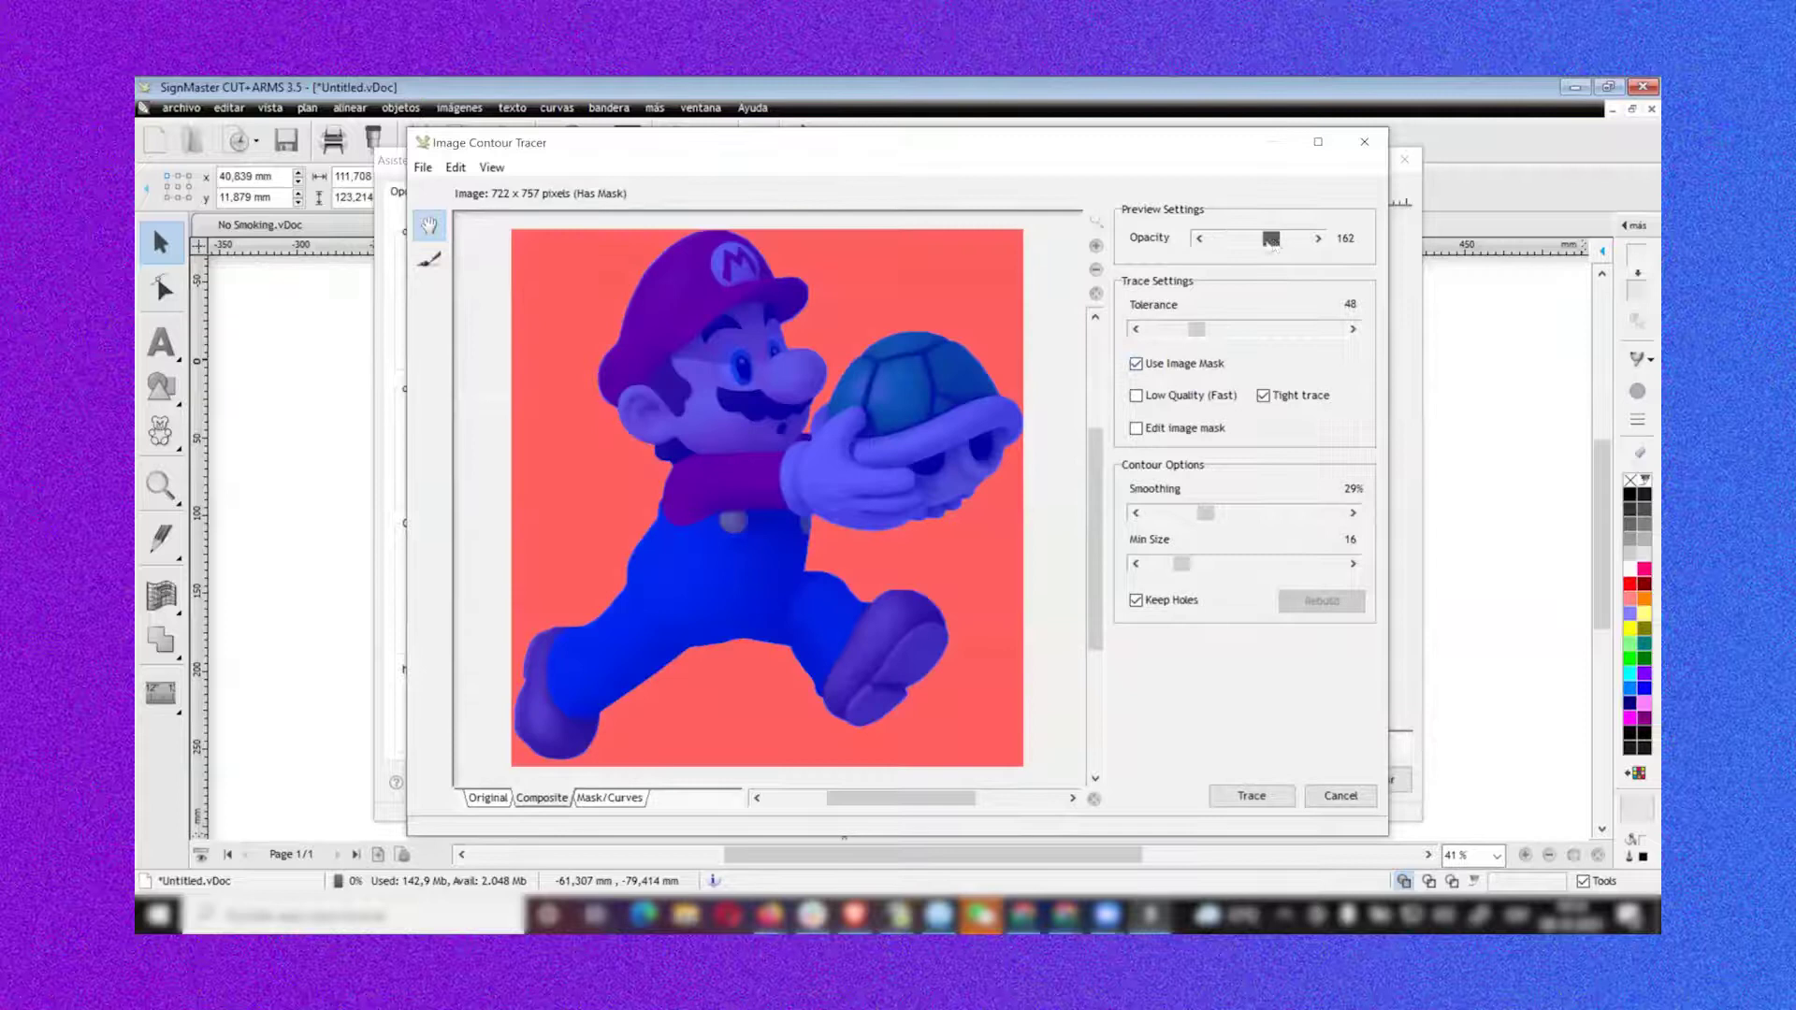
left_click(1258, 797)
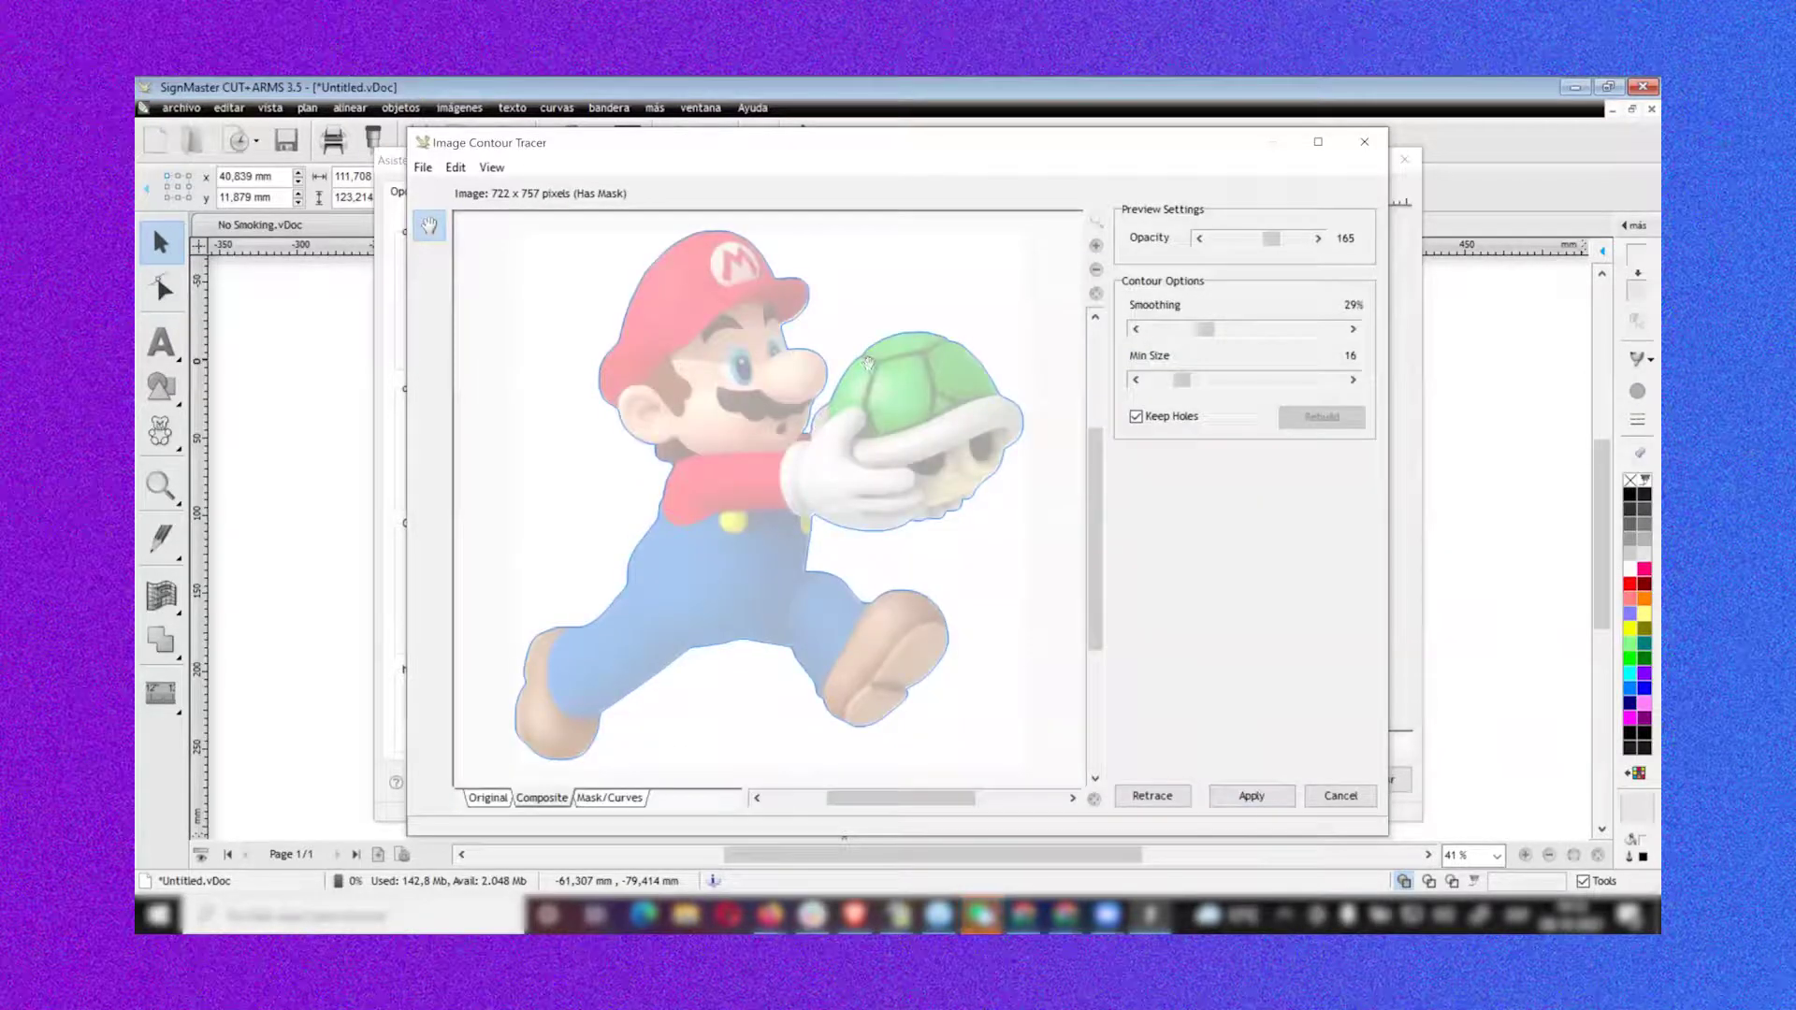
left_click(1251, 796)
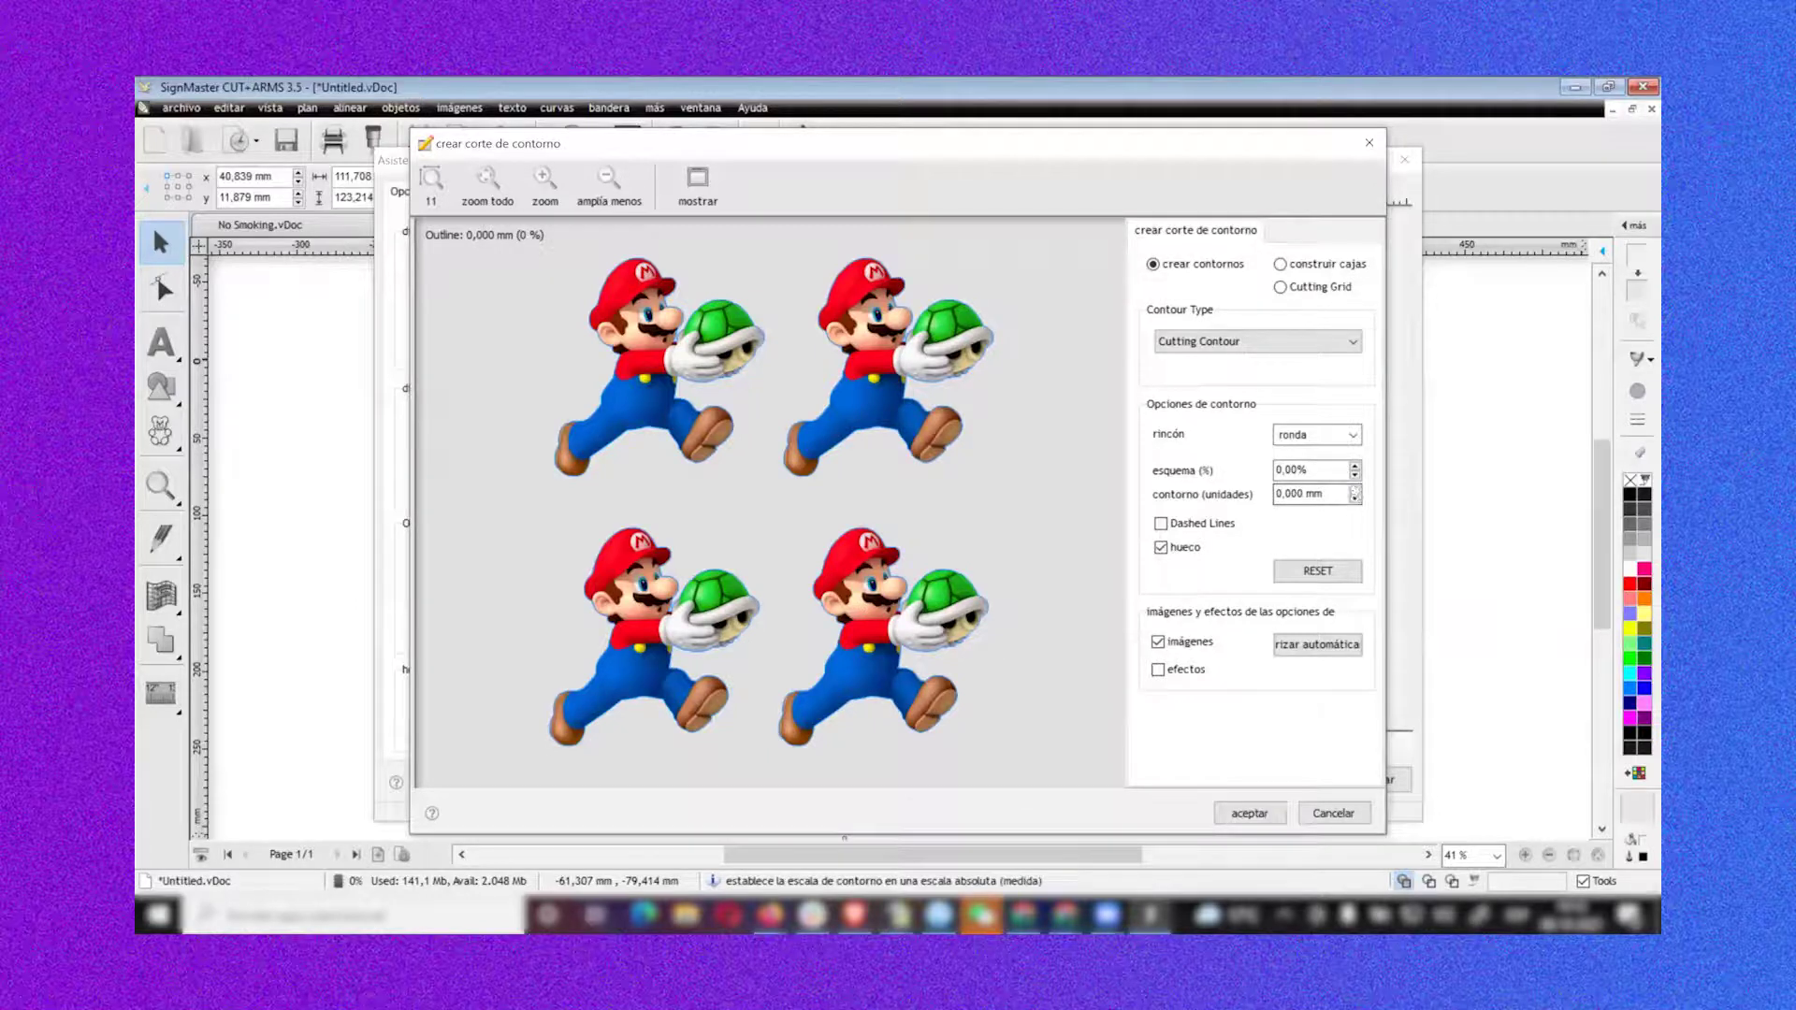
Set the cutting contour offset to 1,00% and enable dashed lines
left_click(1354, 475)
left_click(1354, 475)
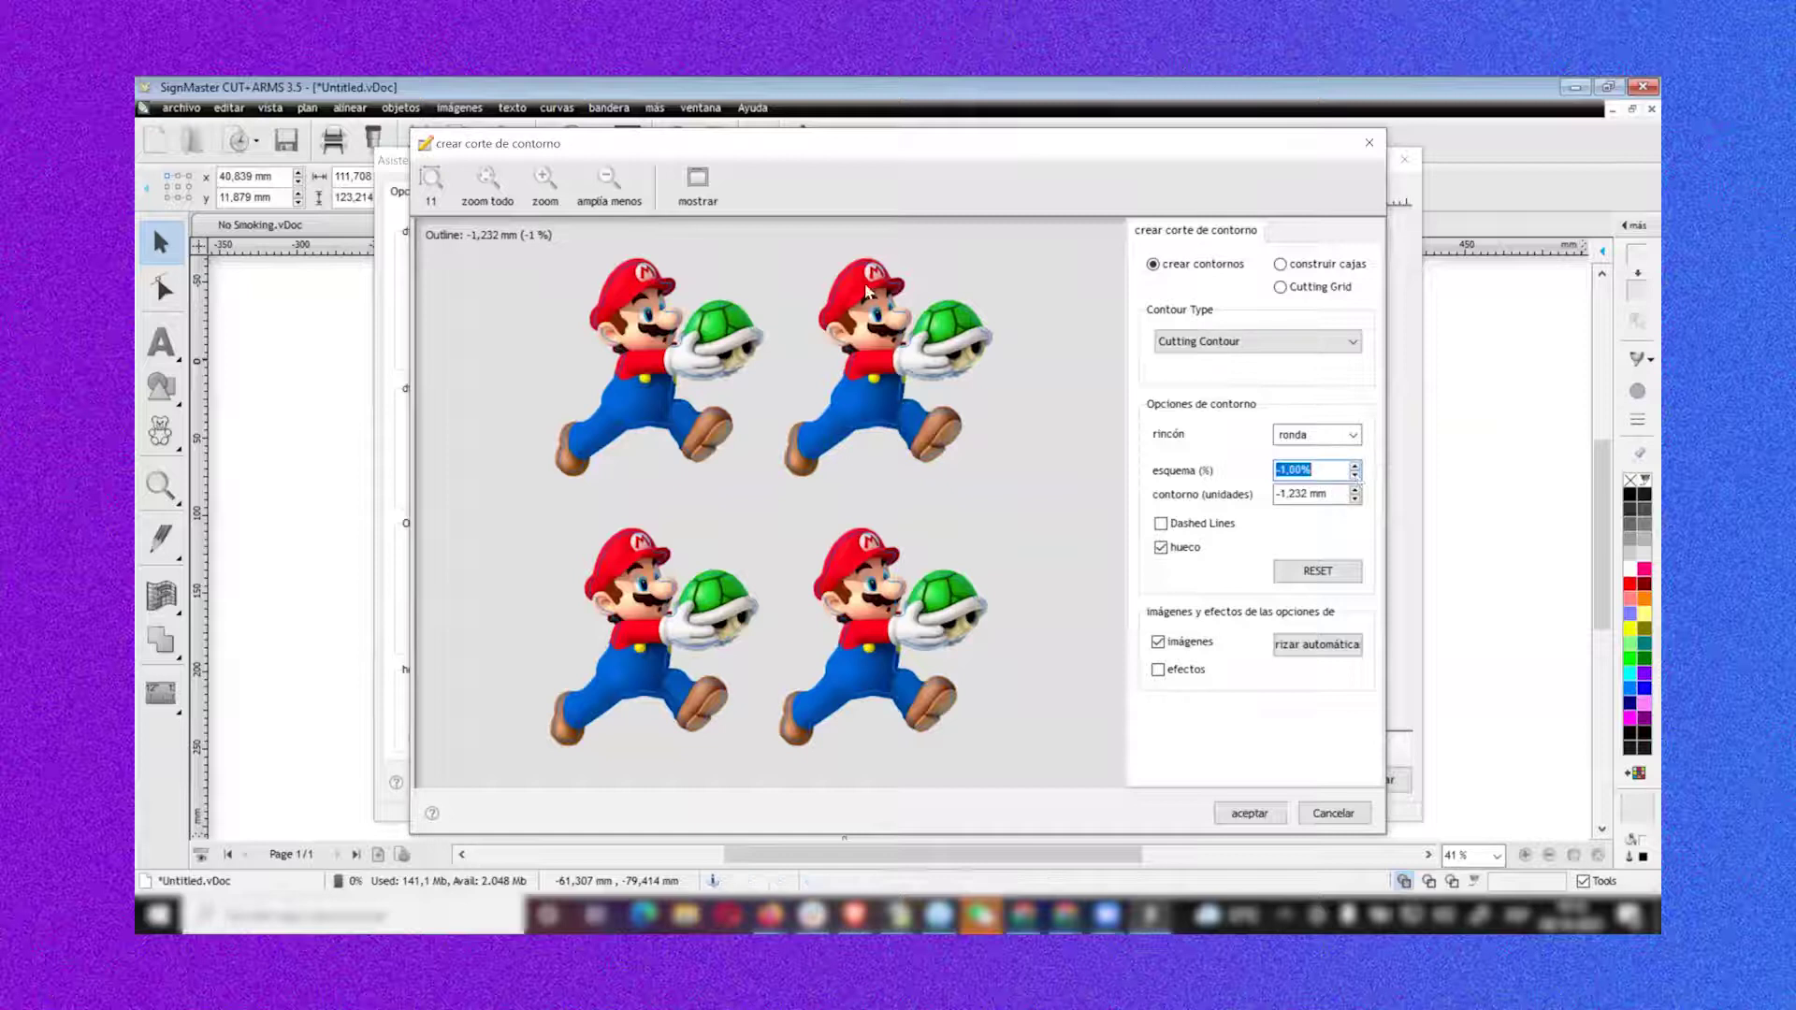
left_click(1354, 465)
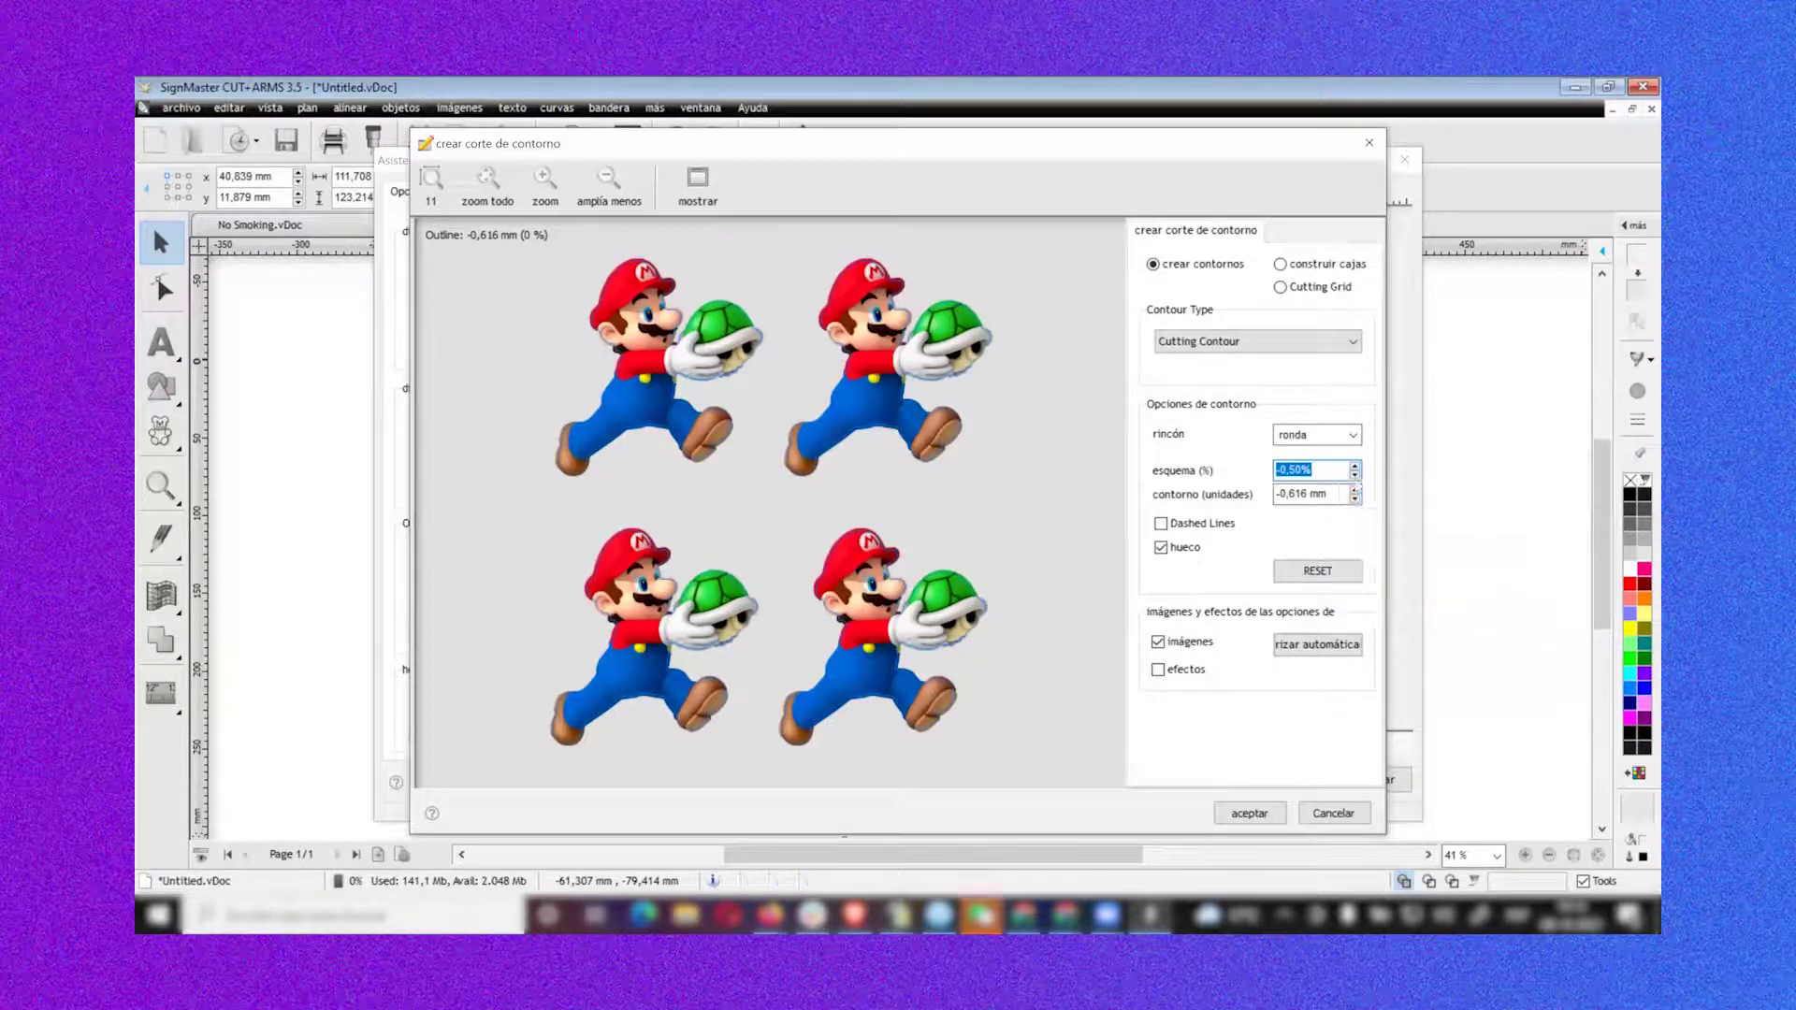
left_click(1355, 465)
left_click(1355, 465)
left_click(1355, 465)
left_click(1354, 464)
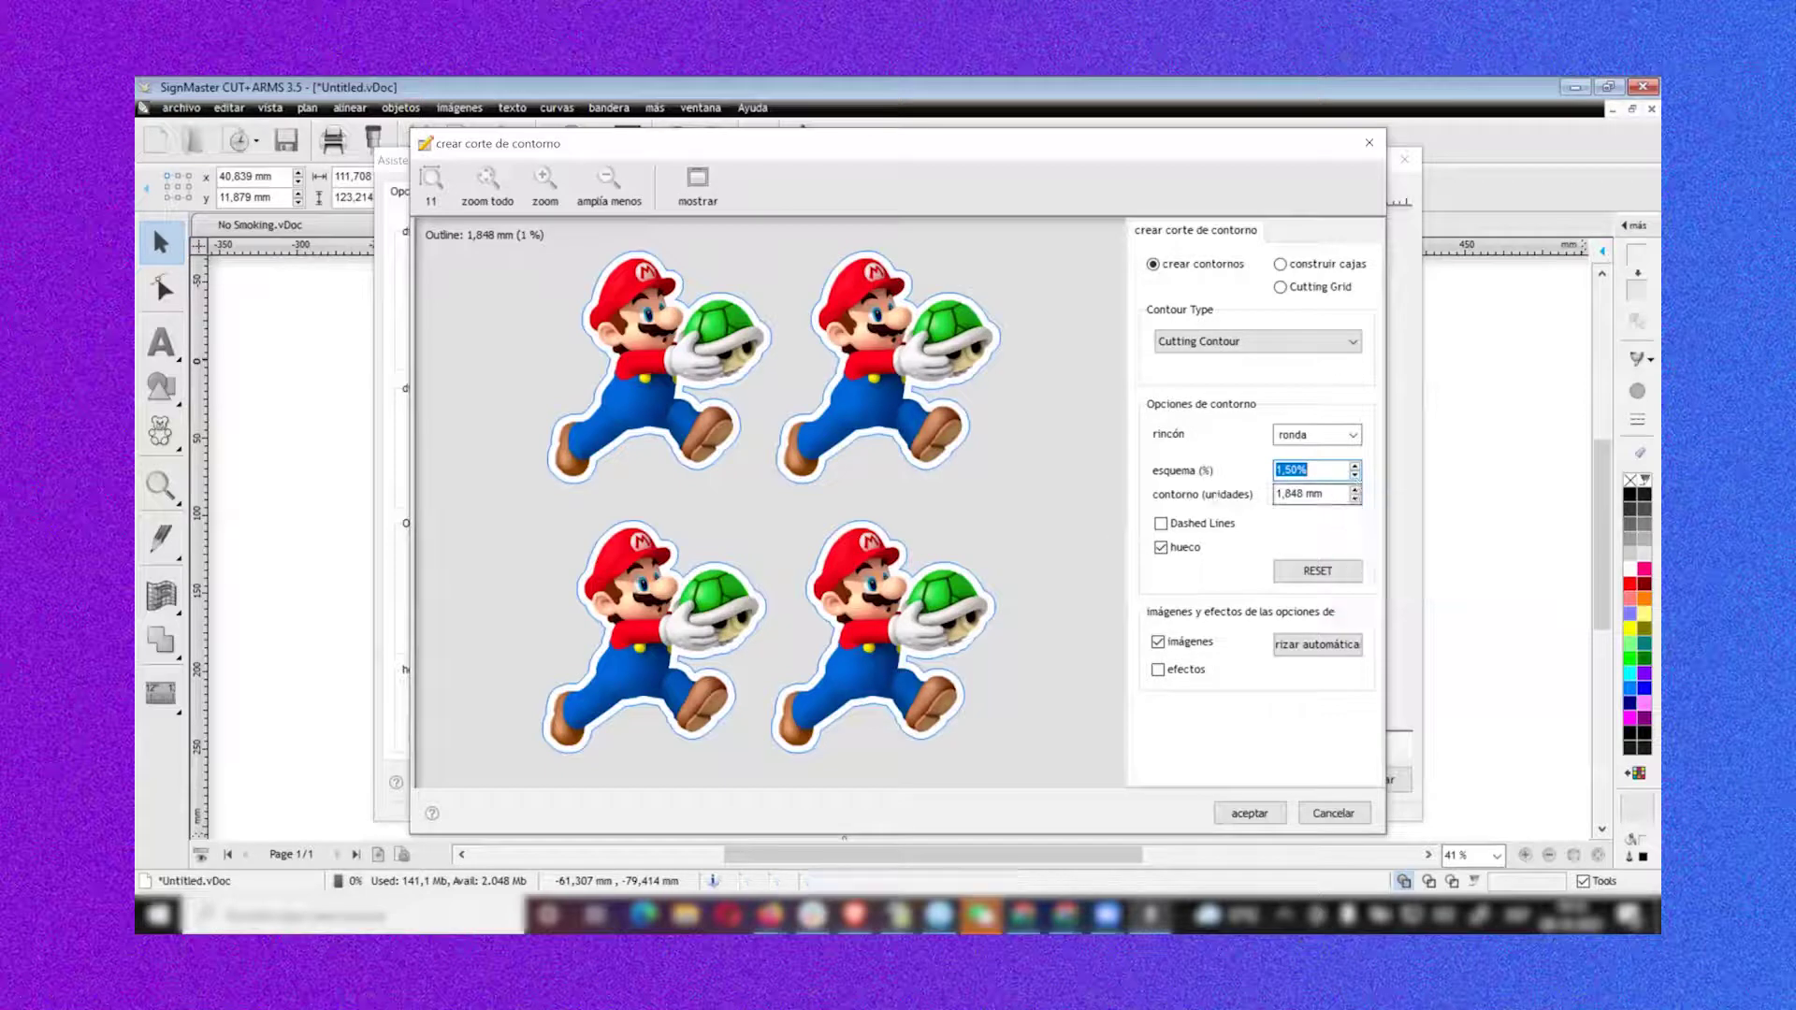
left_click(1354, 475)
left_click(1186, 529)
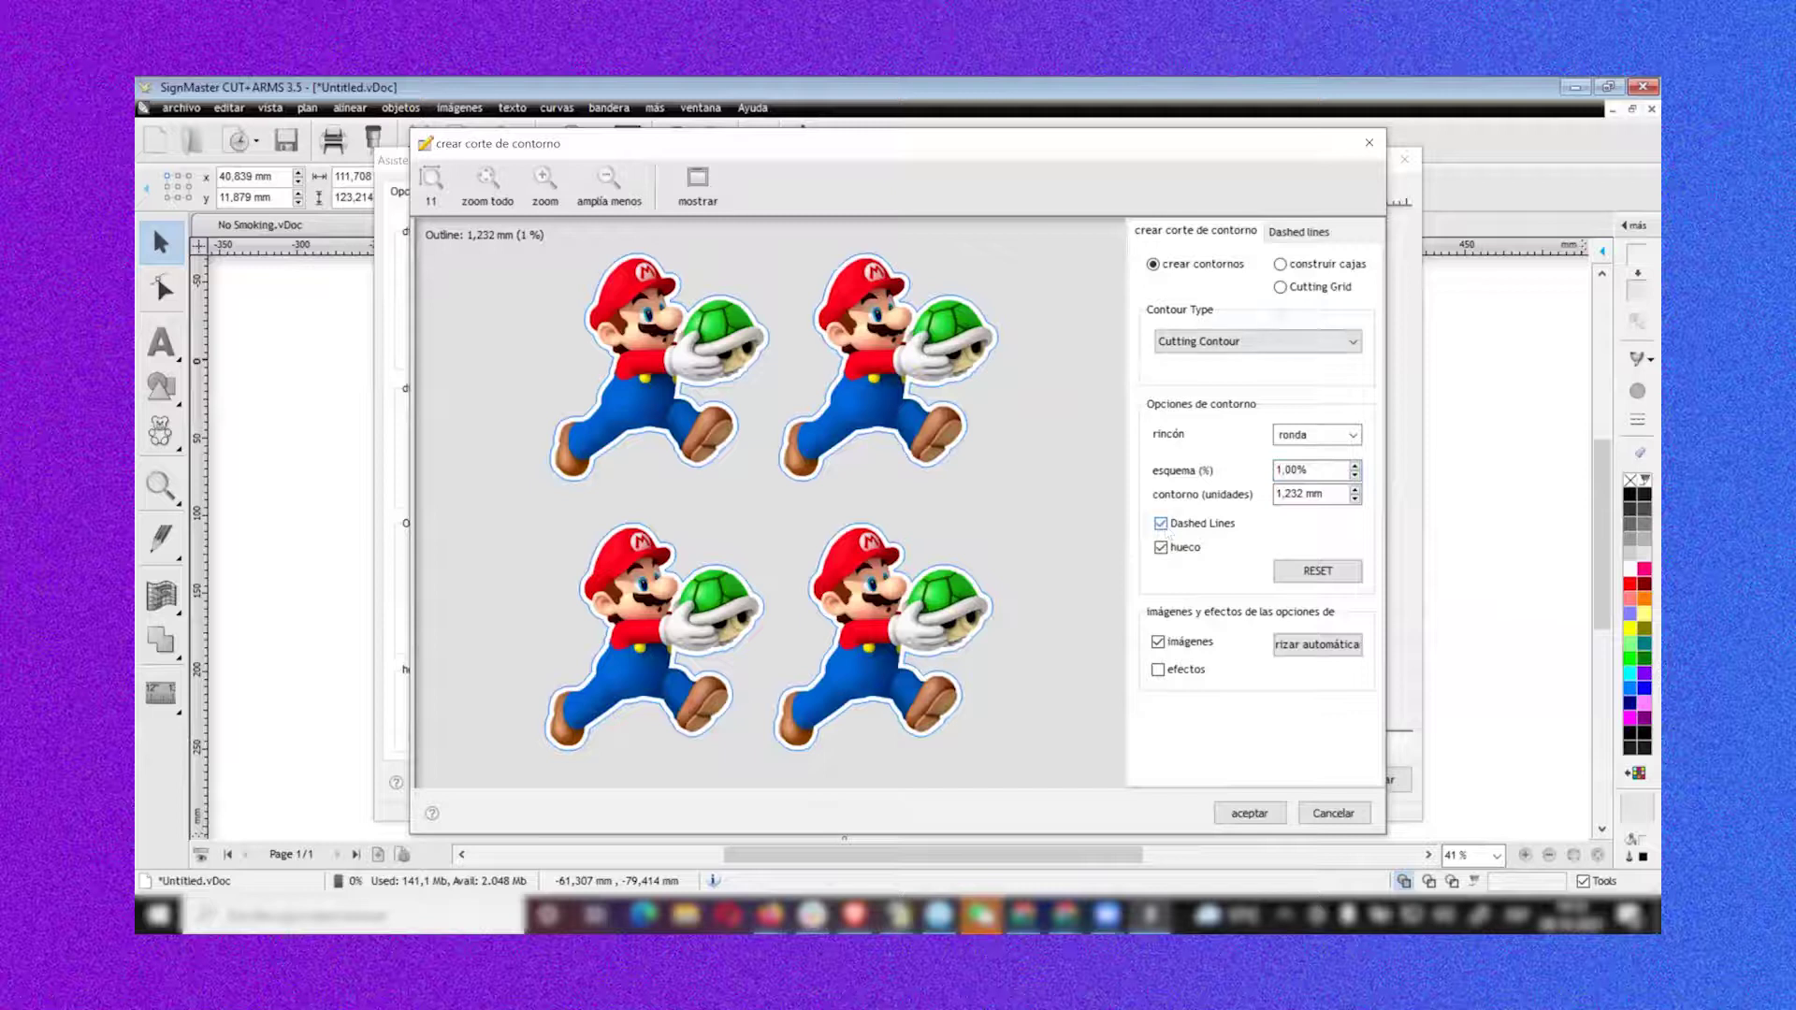
Choose a dashed line style with a 10 mm dash length and new gap
left_click(1298, 234)
left_click(1274, 306)
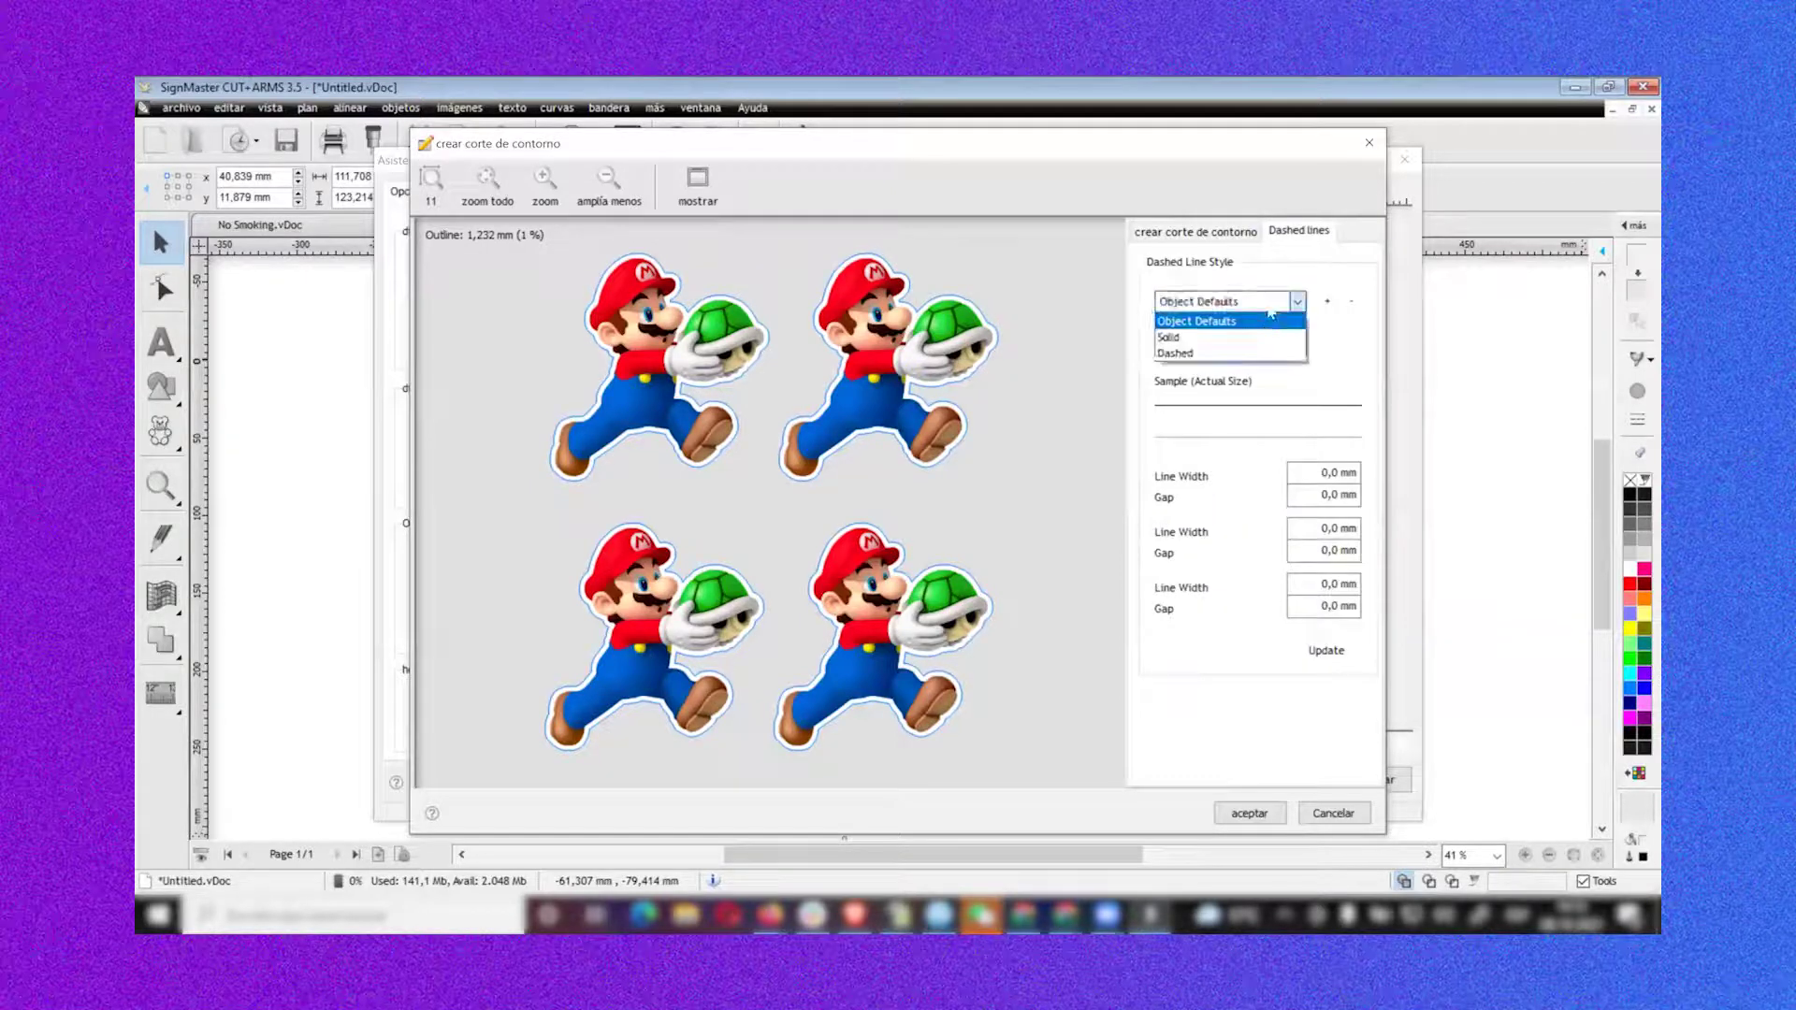
left_click(1258, 353)
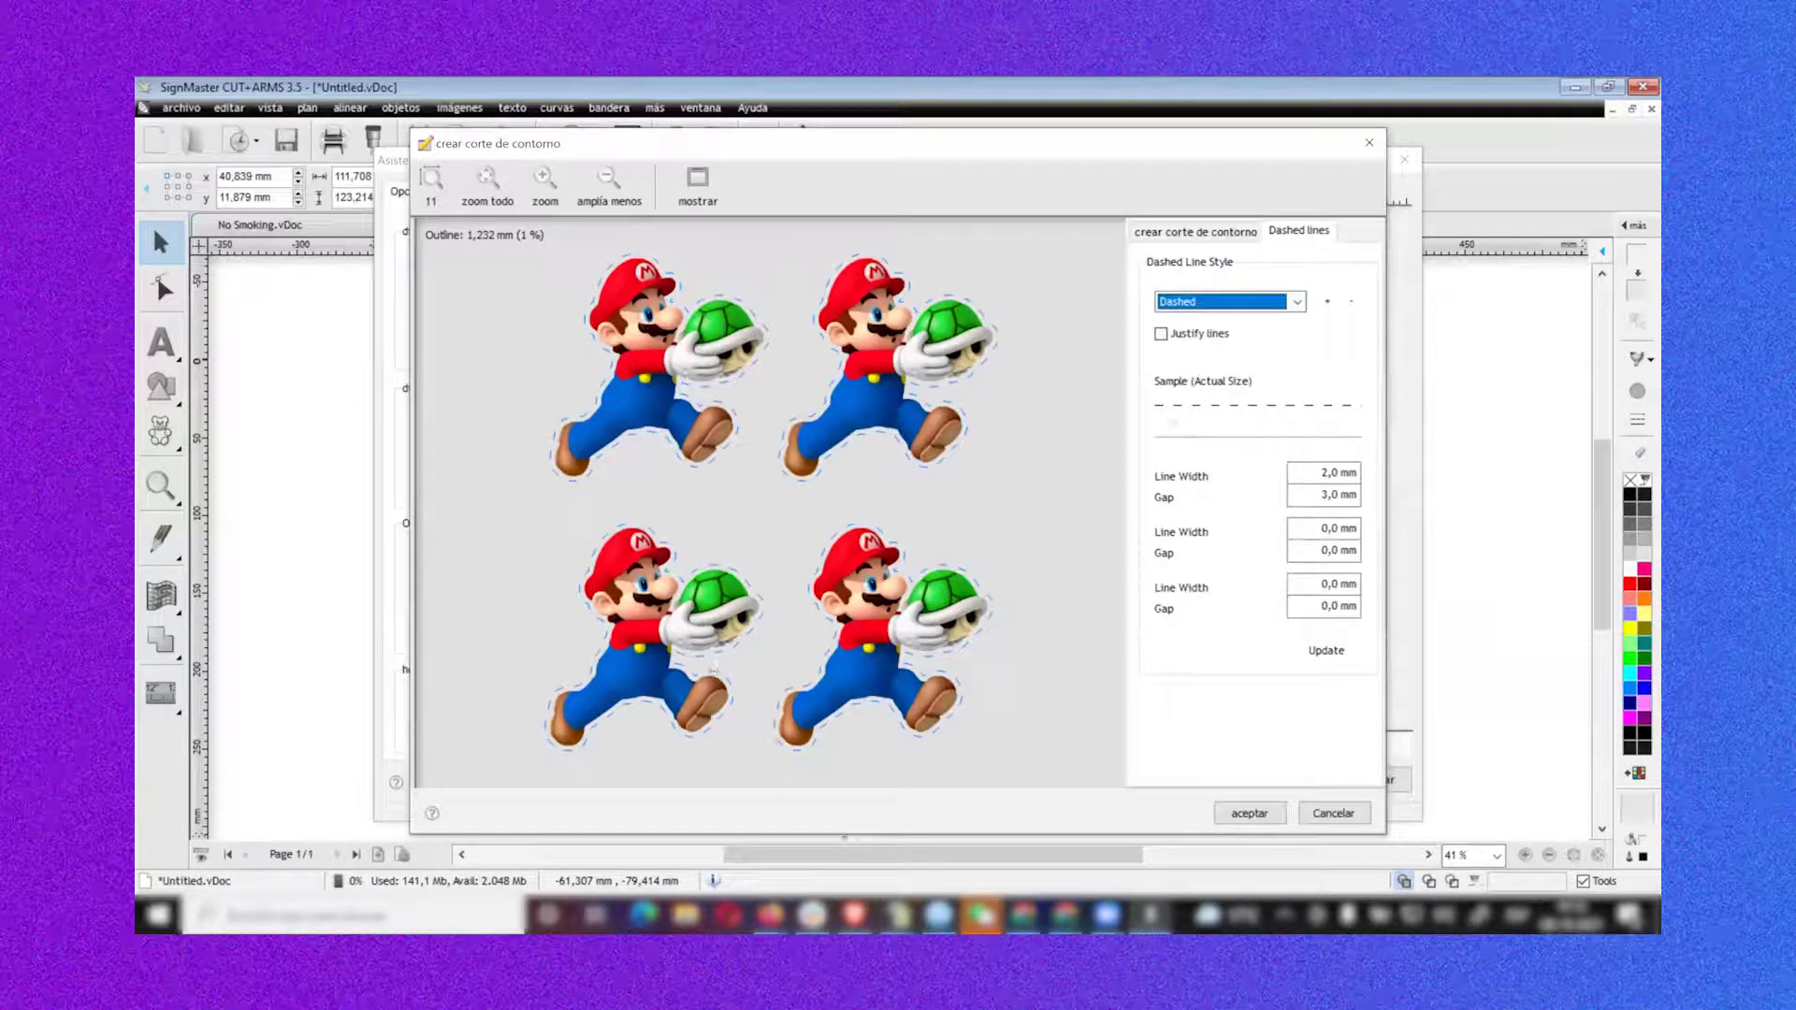
left_click(1328, 475)
left_click(1328, 474)
right_click(1325, 494)
left_click(1328, 552)
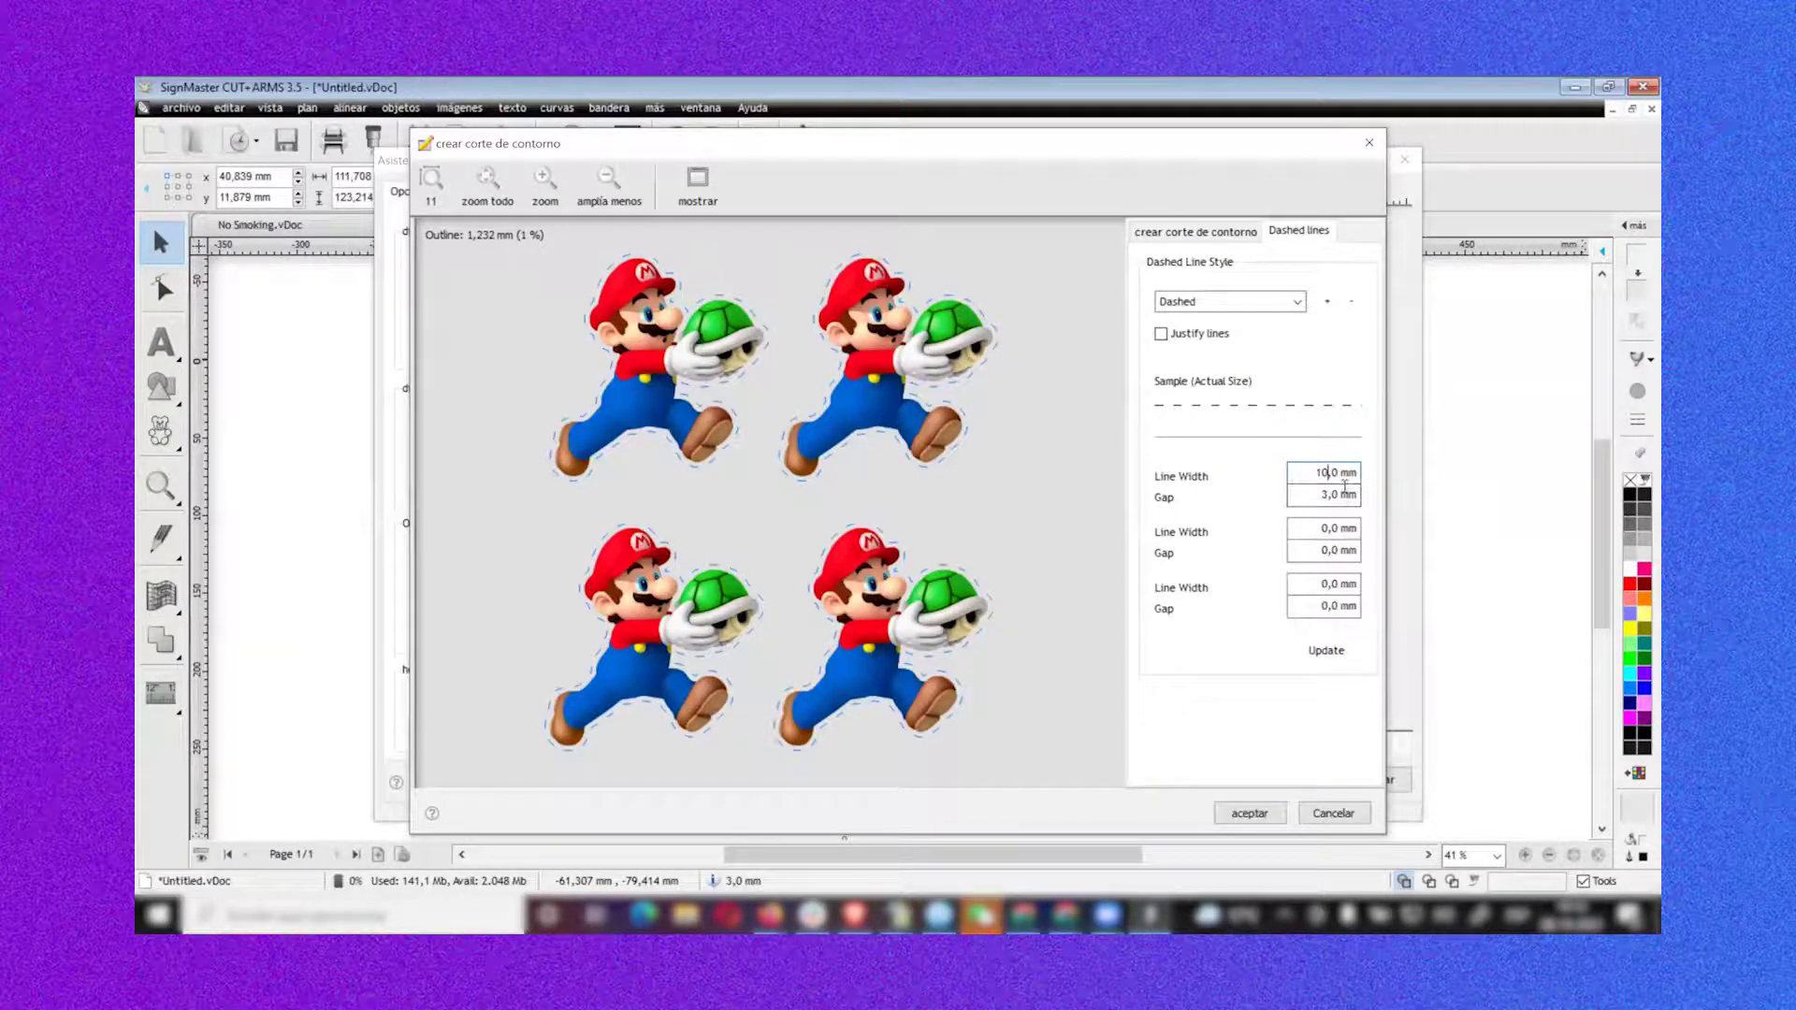
double_click(1327, 496)
left_click(1325, 650)
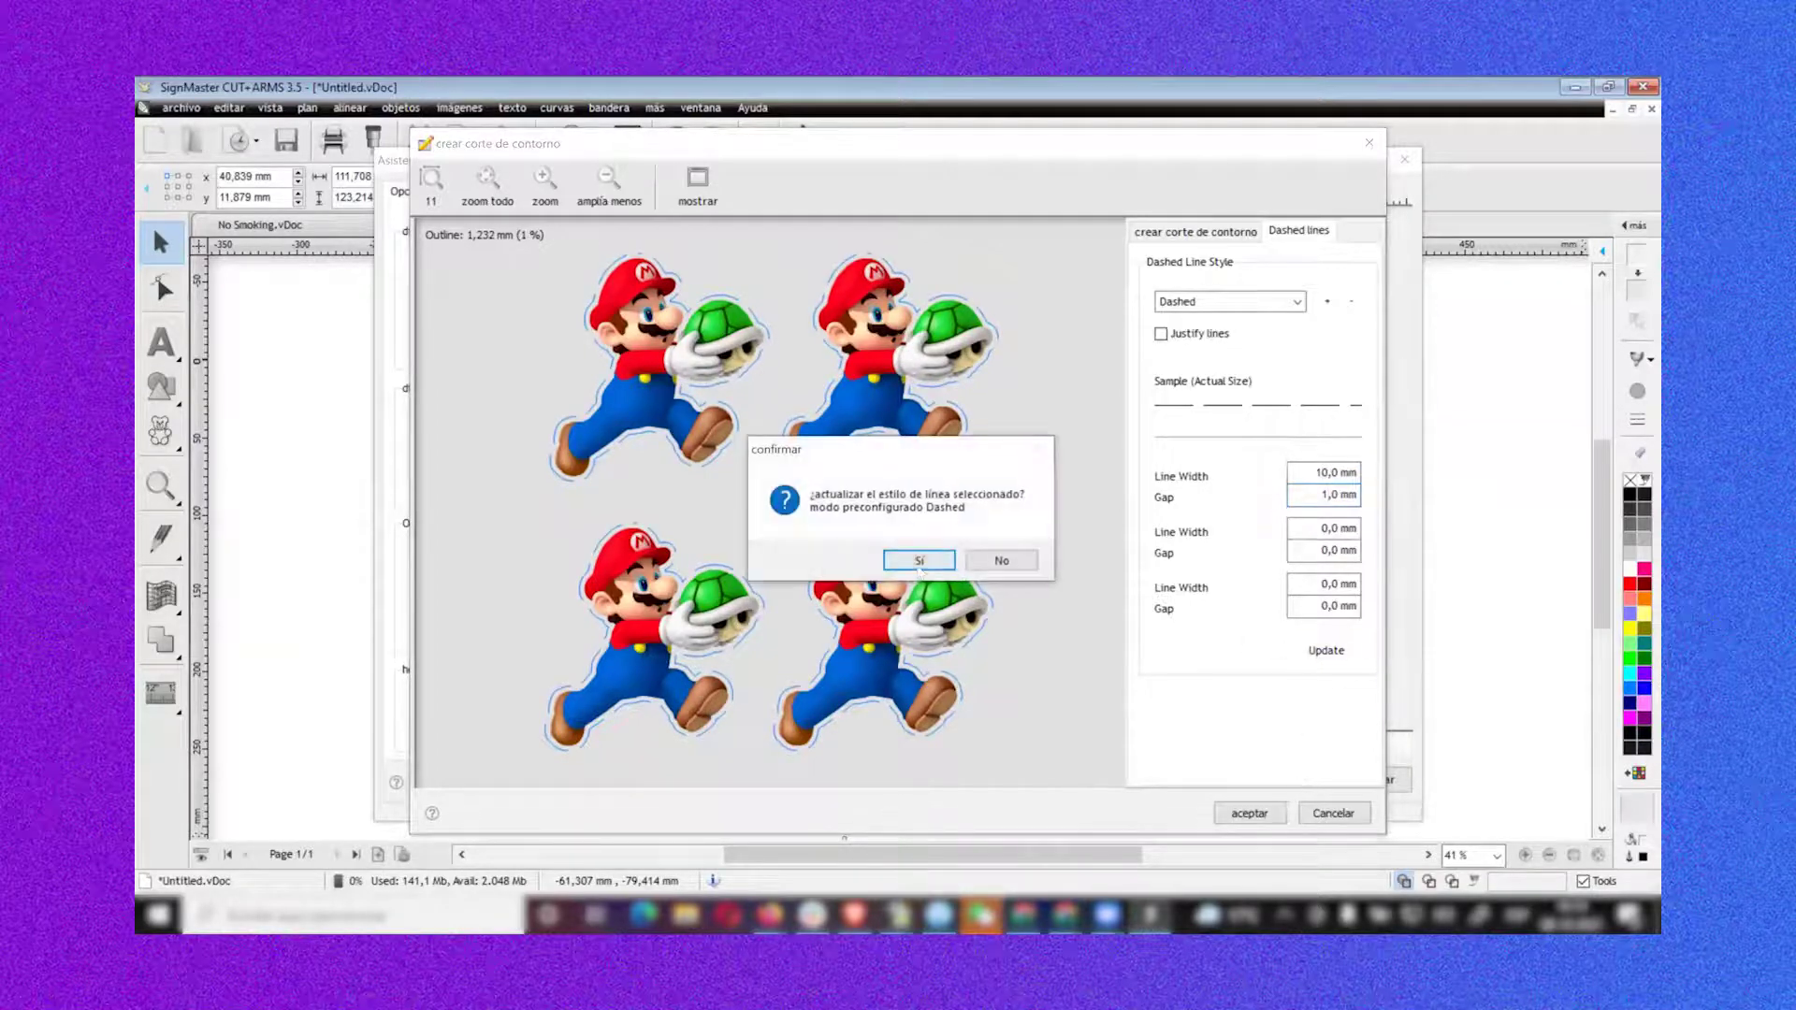
left_click(916, 562)
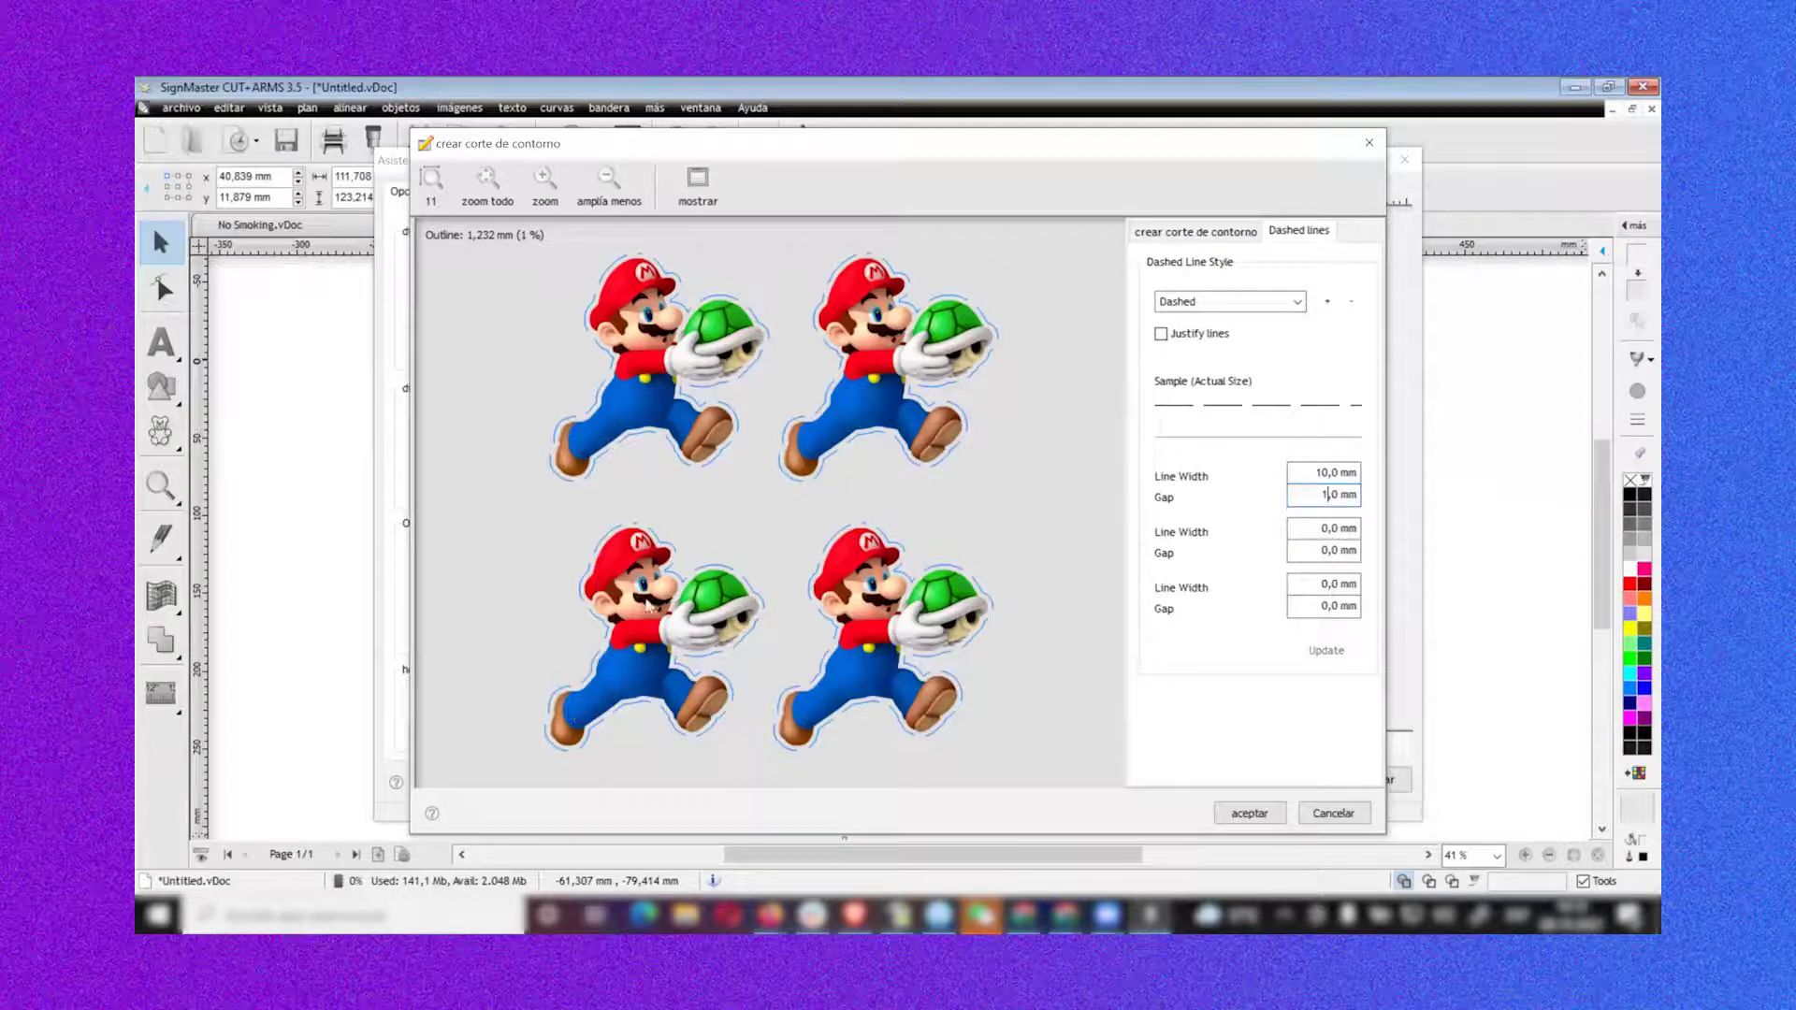
Change the dash length to 20 mm and confirm the style update
left_click(1327, 473)
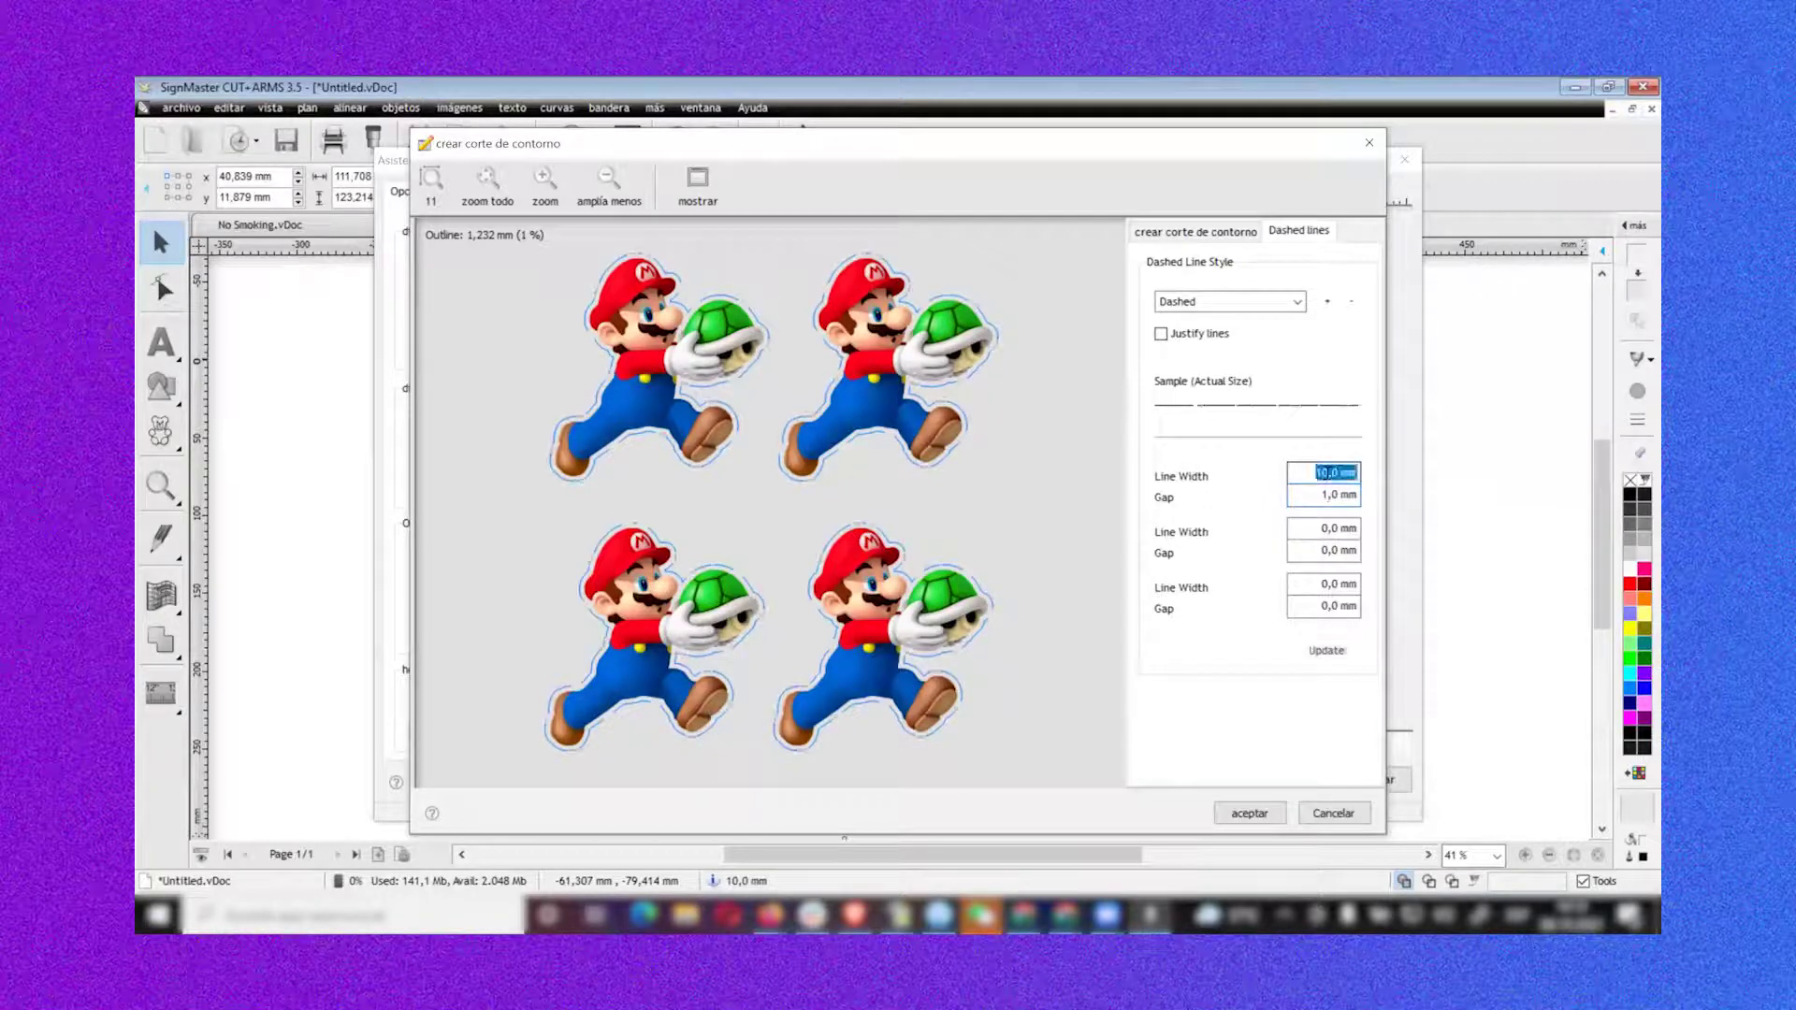
left_click(1329, 535)
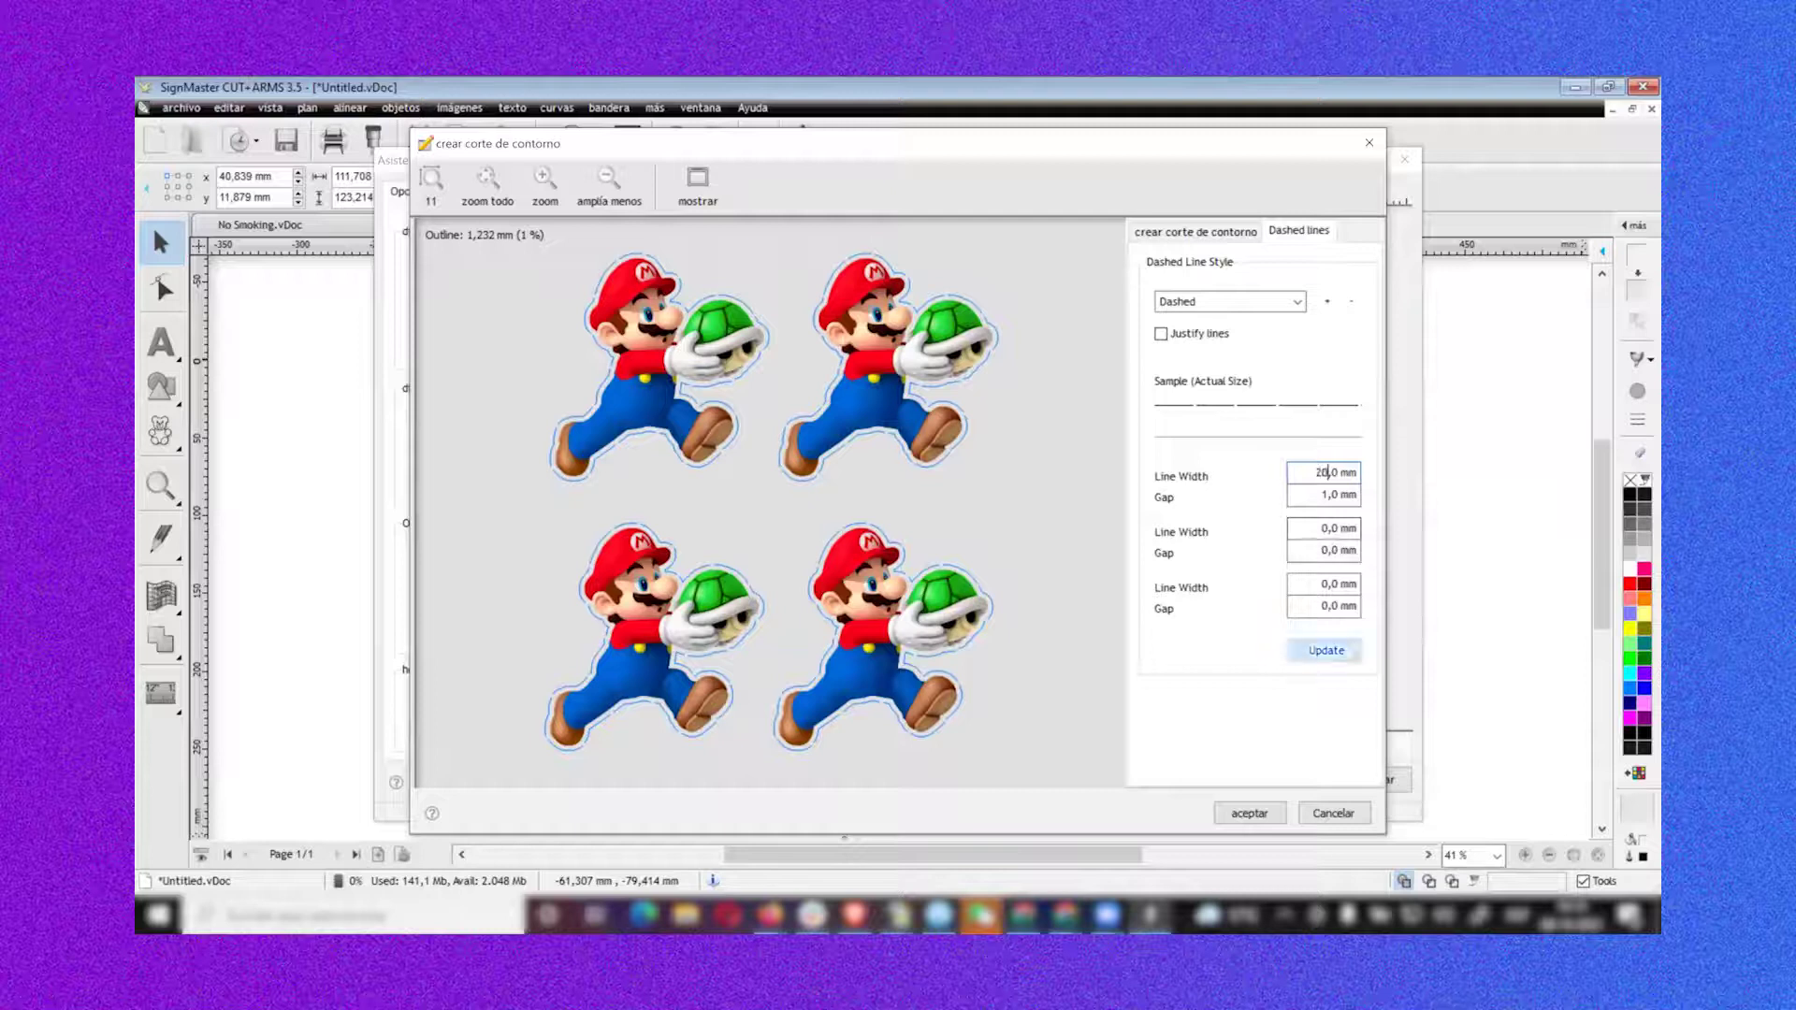
left_click(1326, 650)
left_click(919, 561)
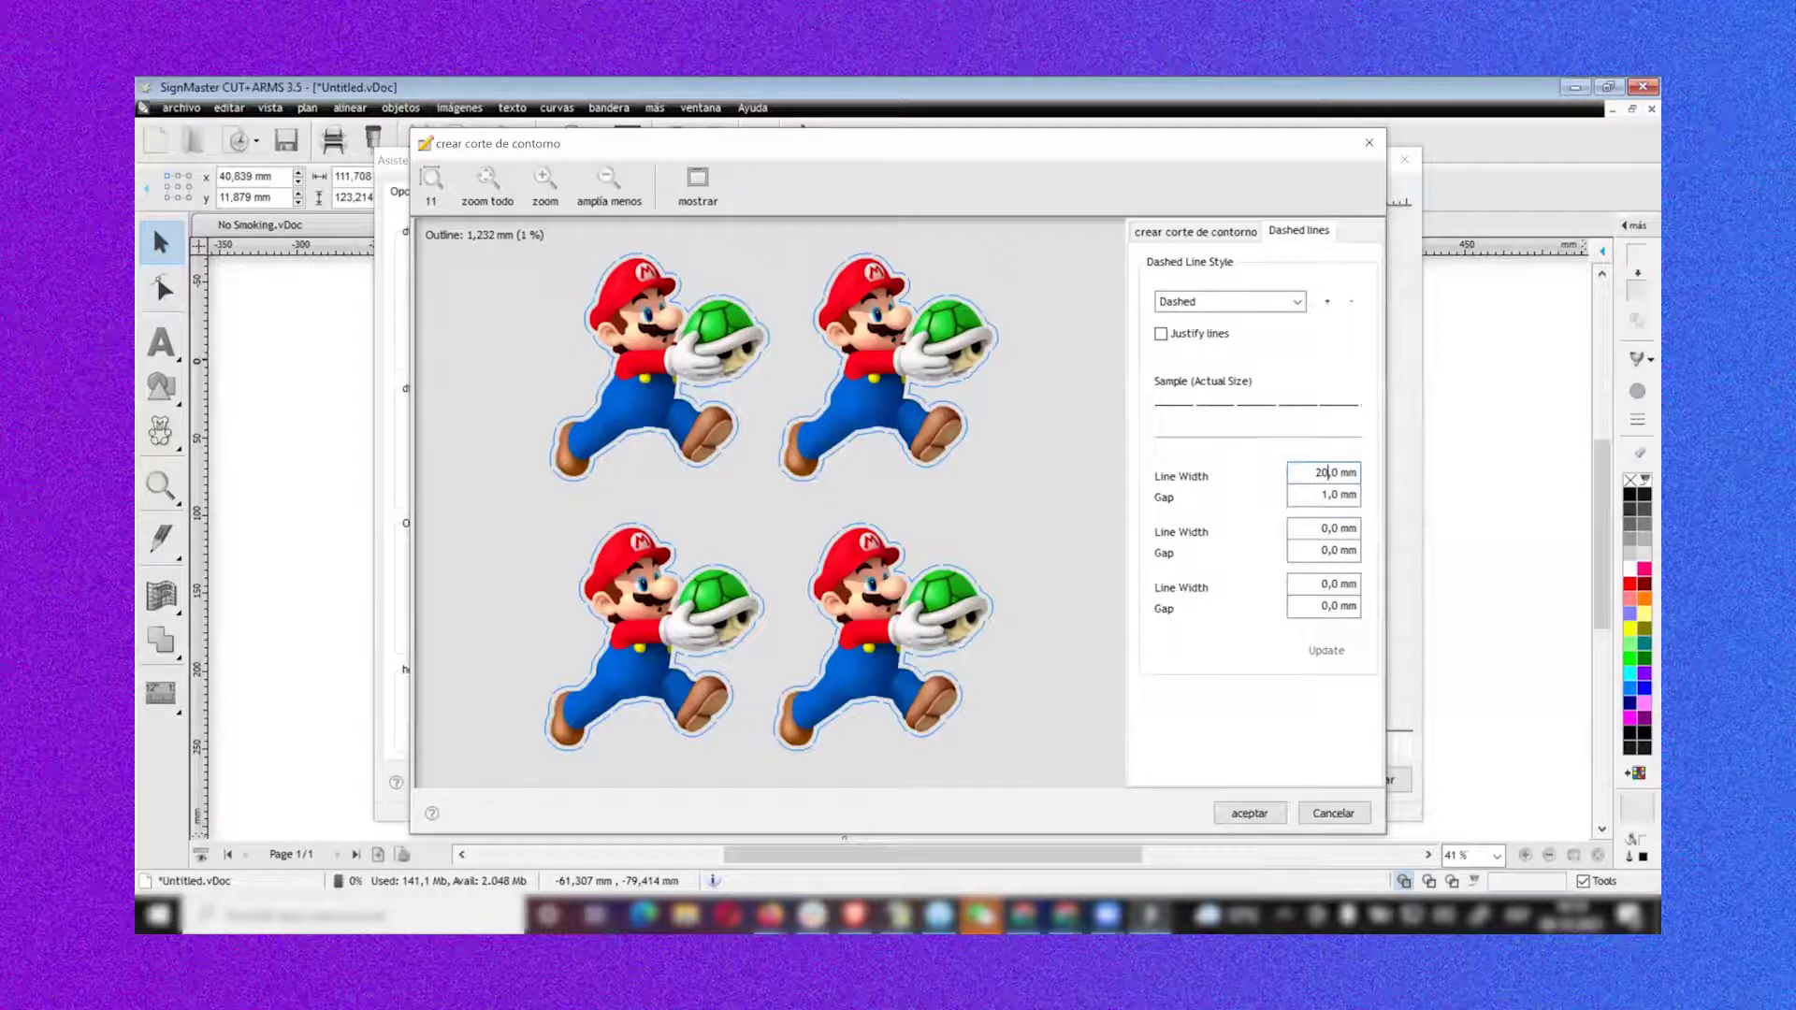
Reset the line style to Object Defaults, turn off dashed lines, and accept the contour
left_click(1217, 232)
left_click(1298, 230)
left_click(1251, 304)
left_click(1251, 328)
left_click(1206, 232)
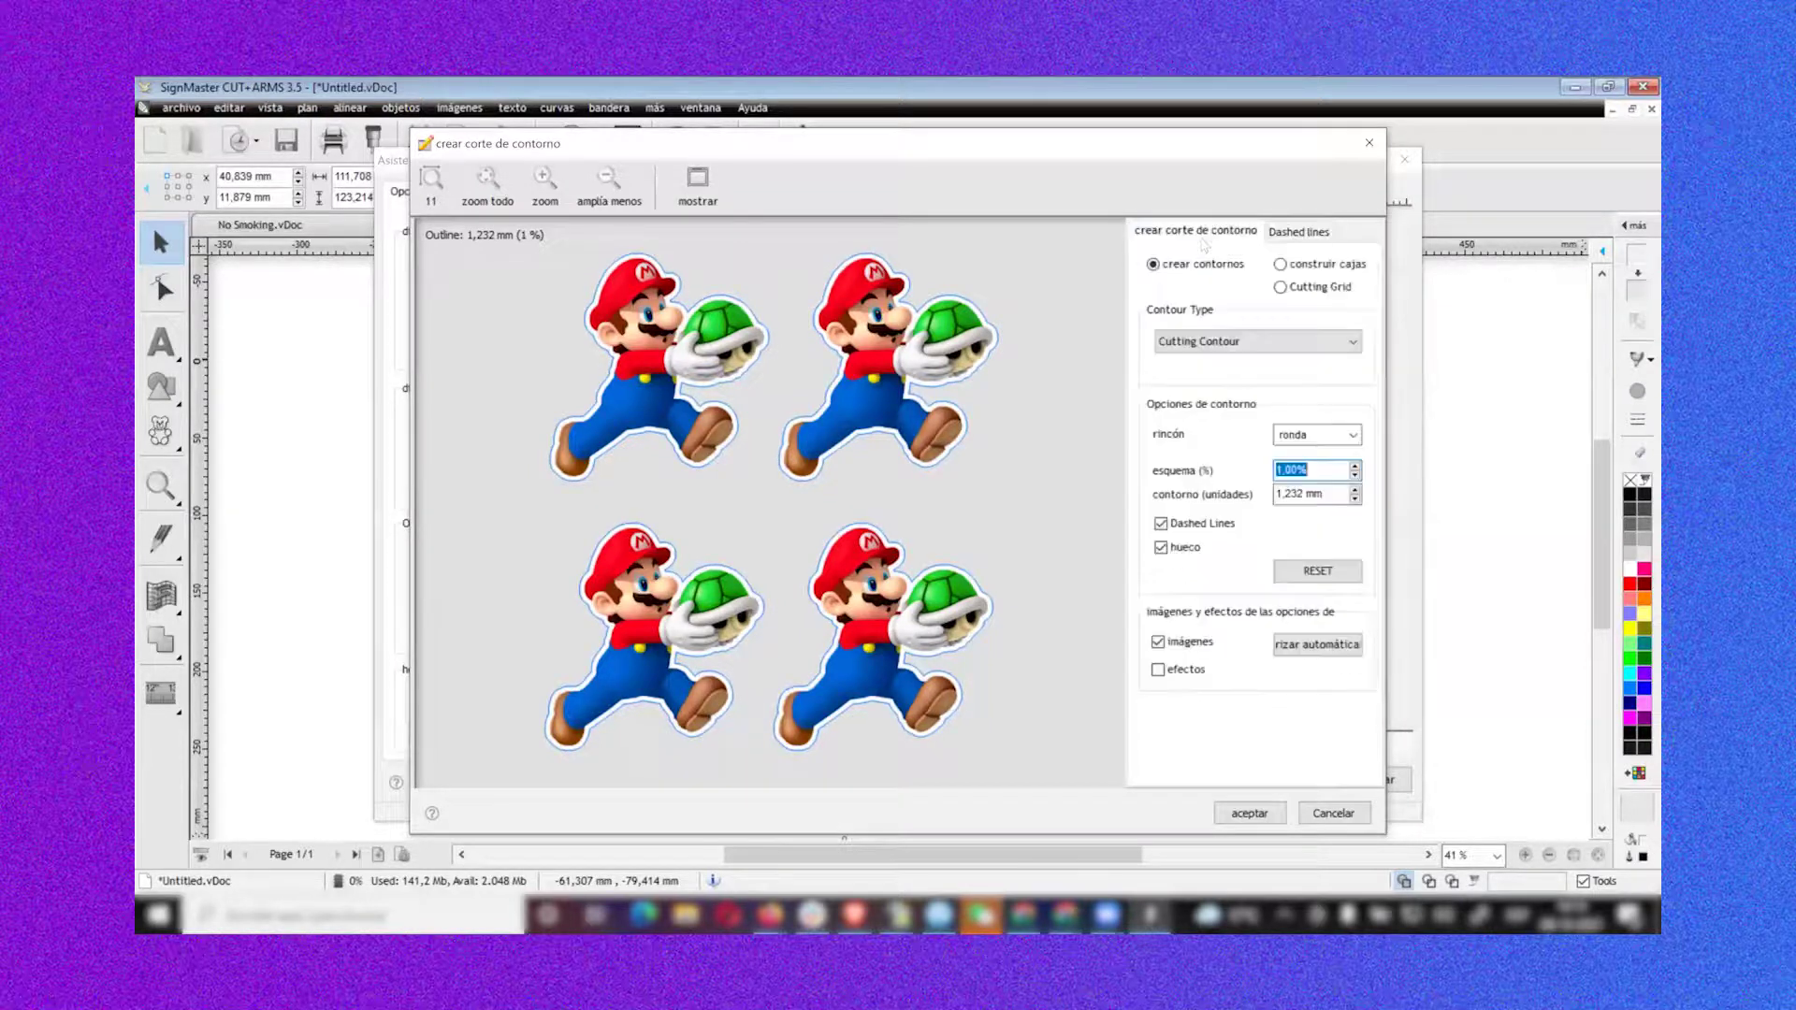
left_click(1162, 548)
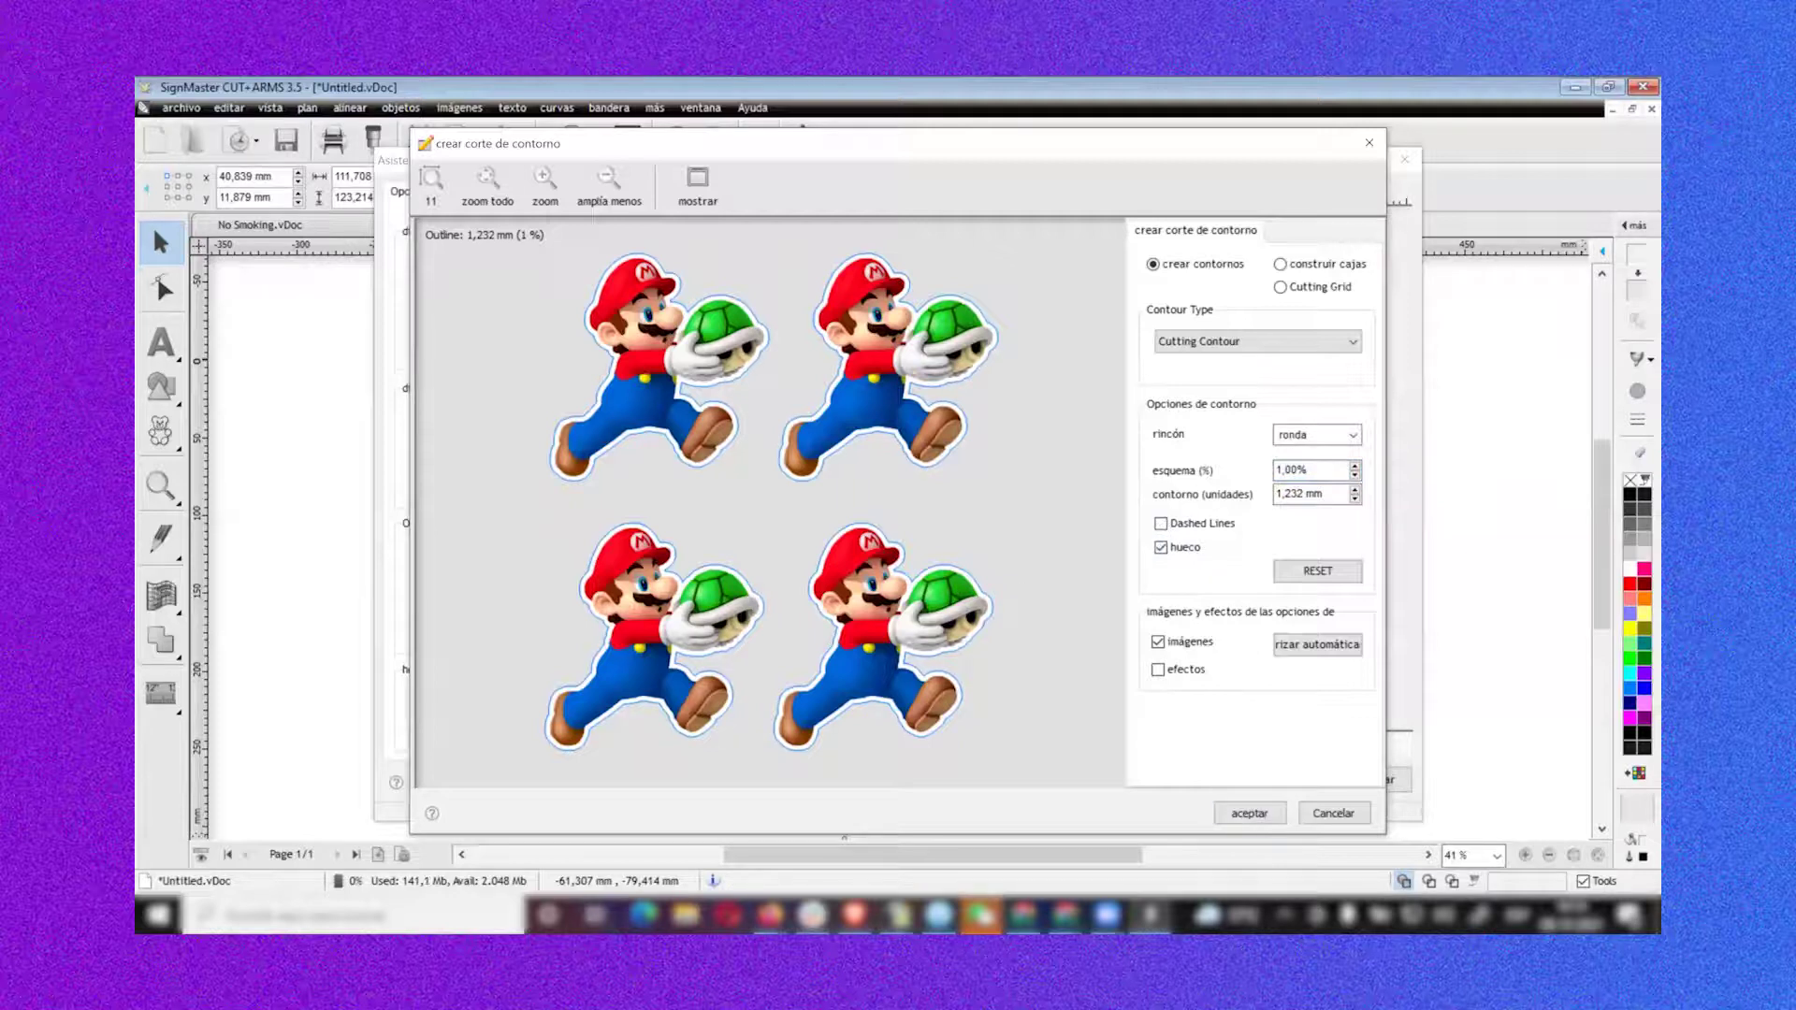
left_click(1230, 802)
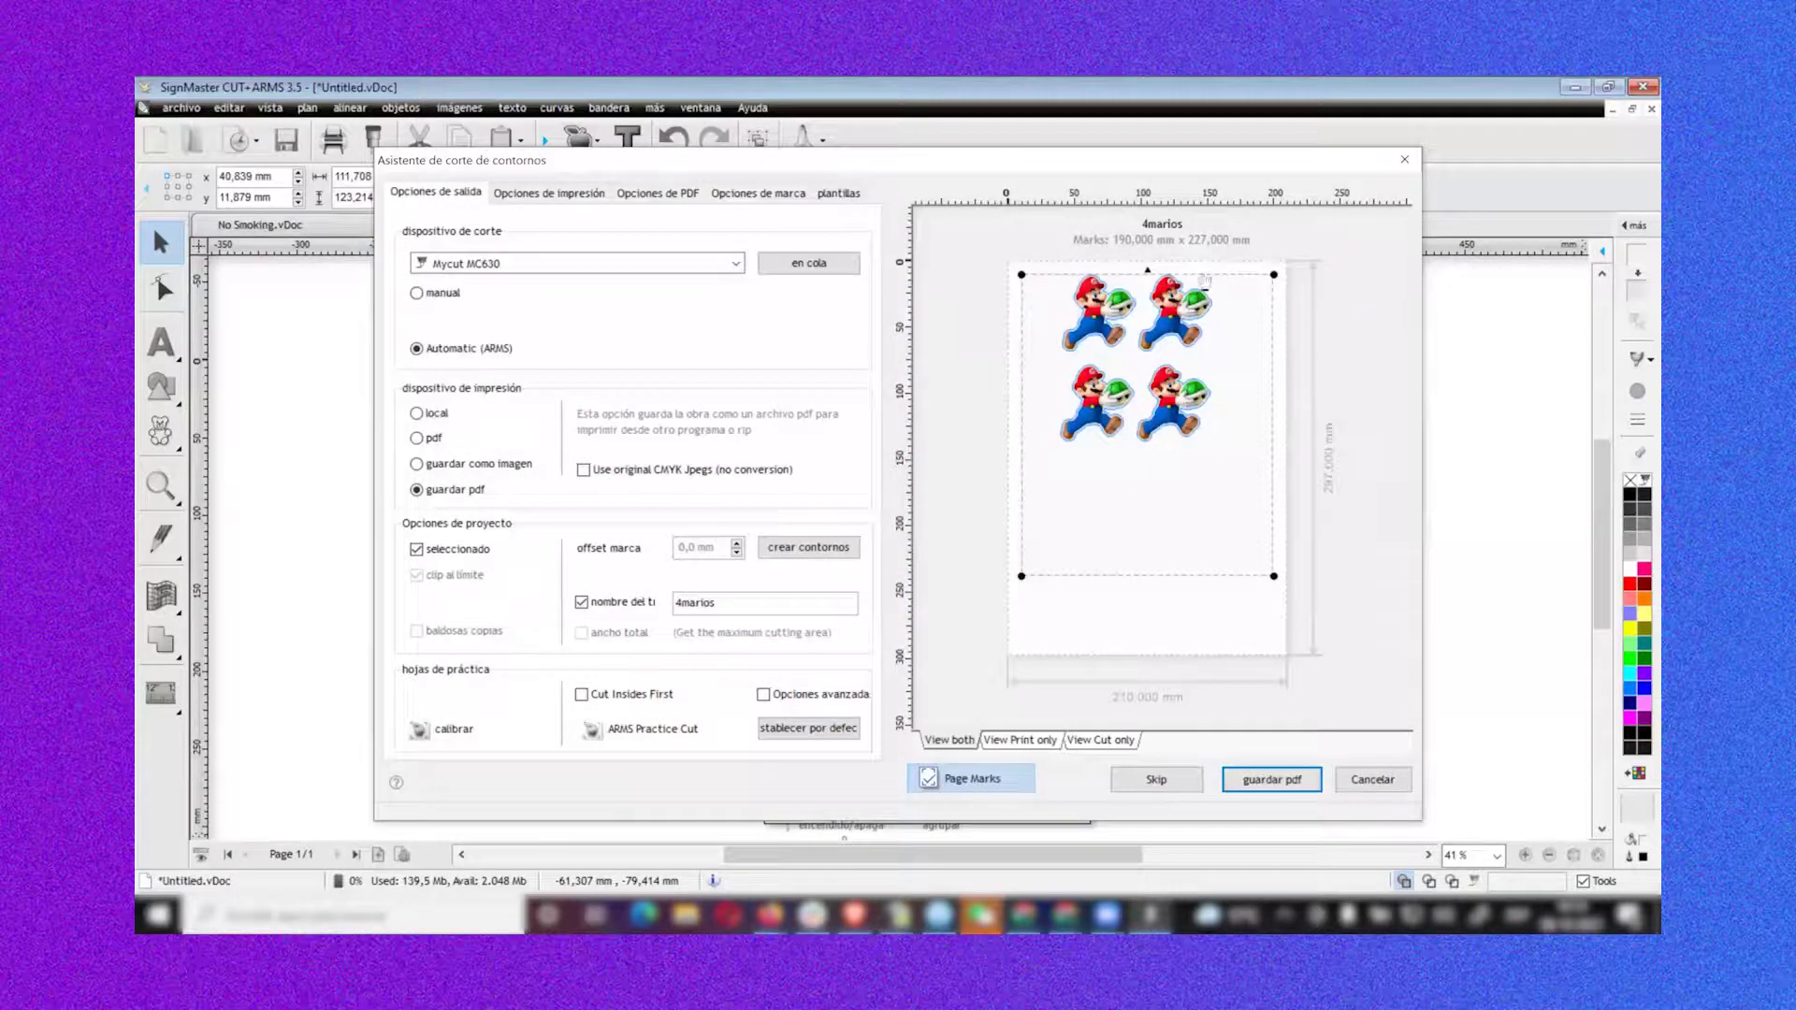
Save the print layout as 4marios.pdf in Descargas
left_click(1279, 778)
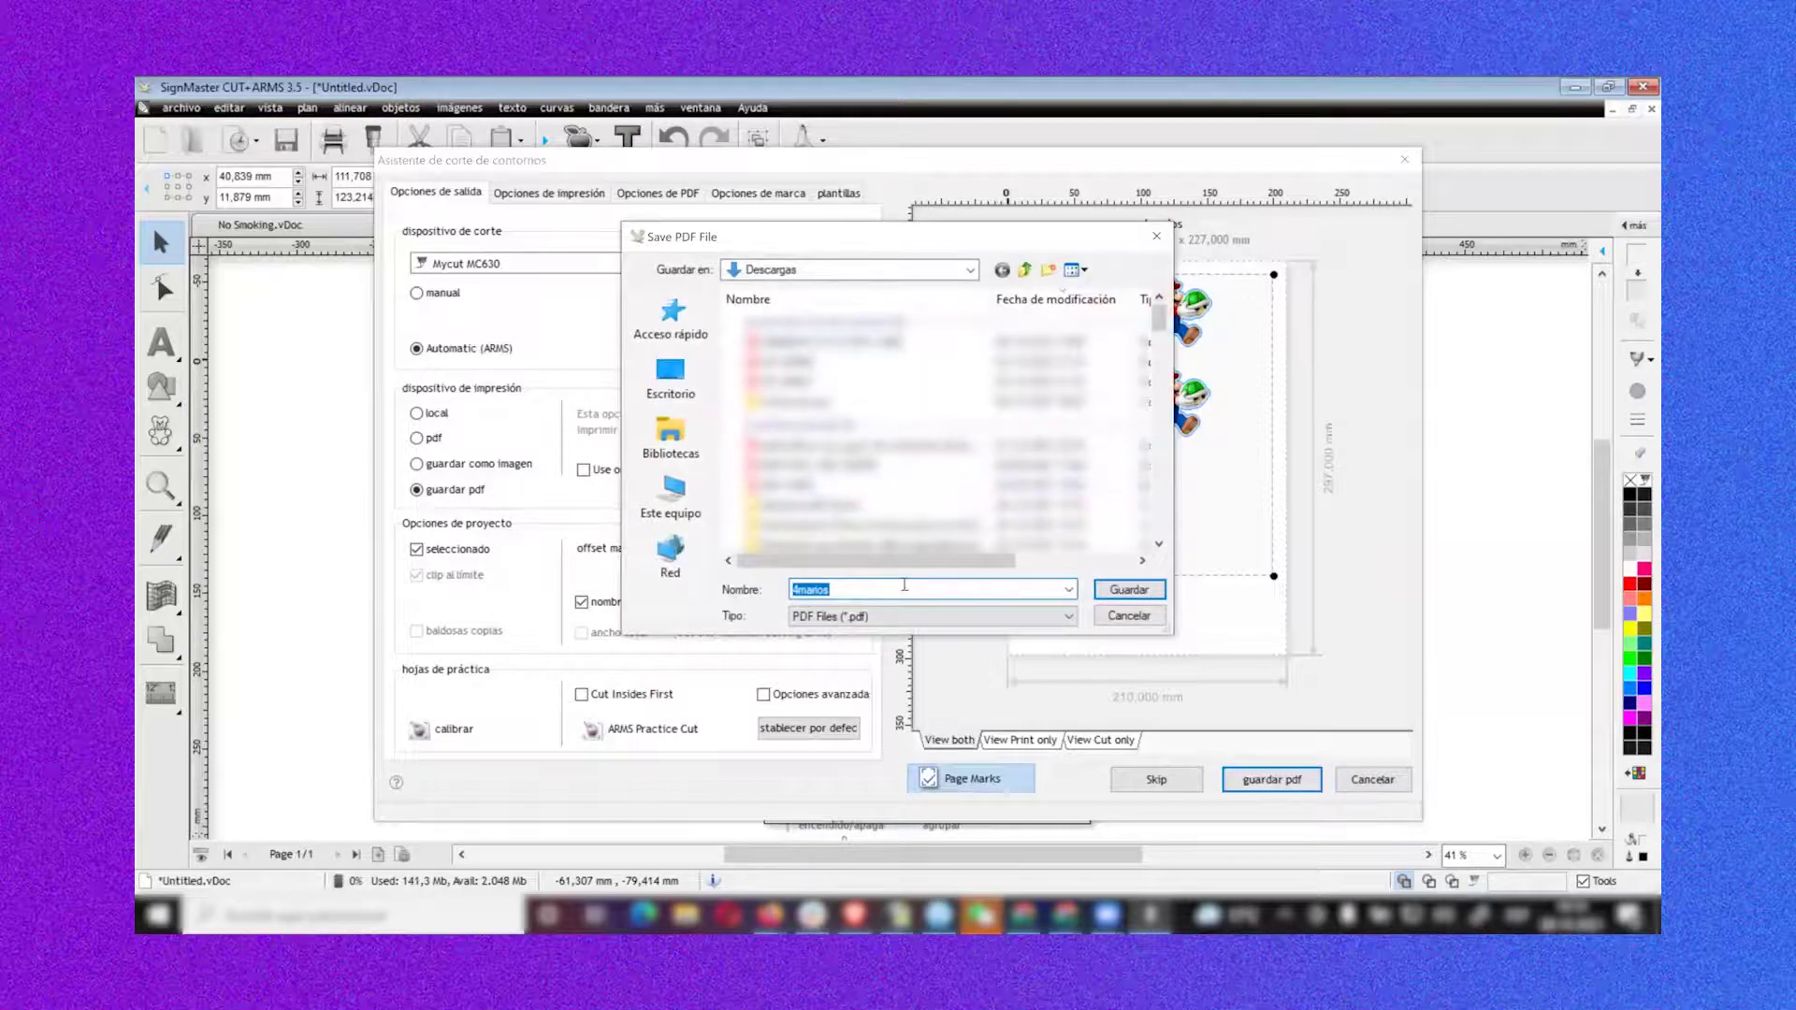
left_click(1127, 589)
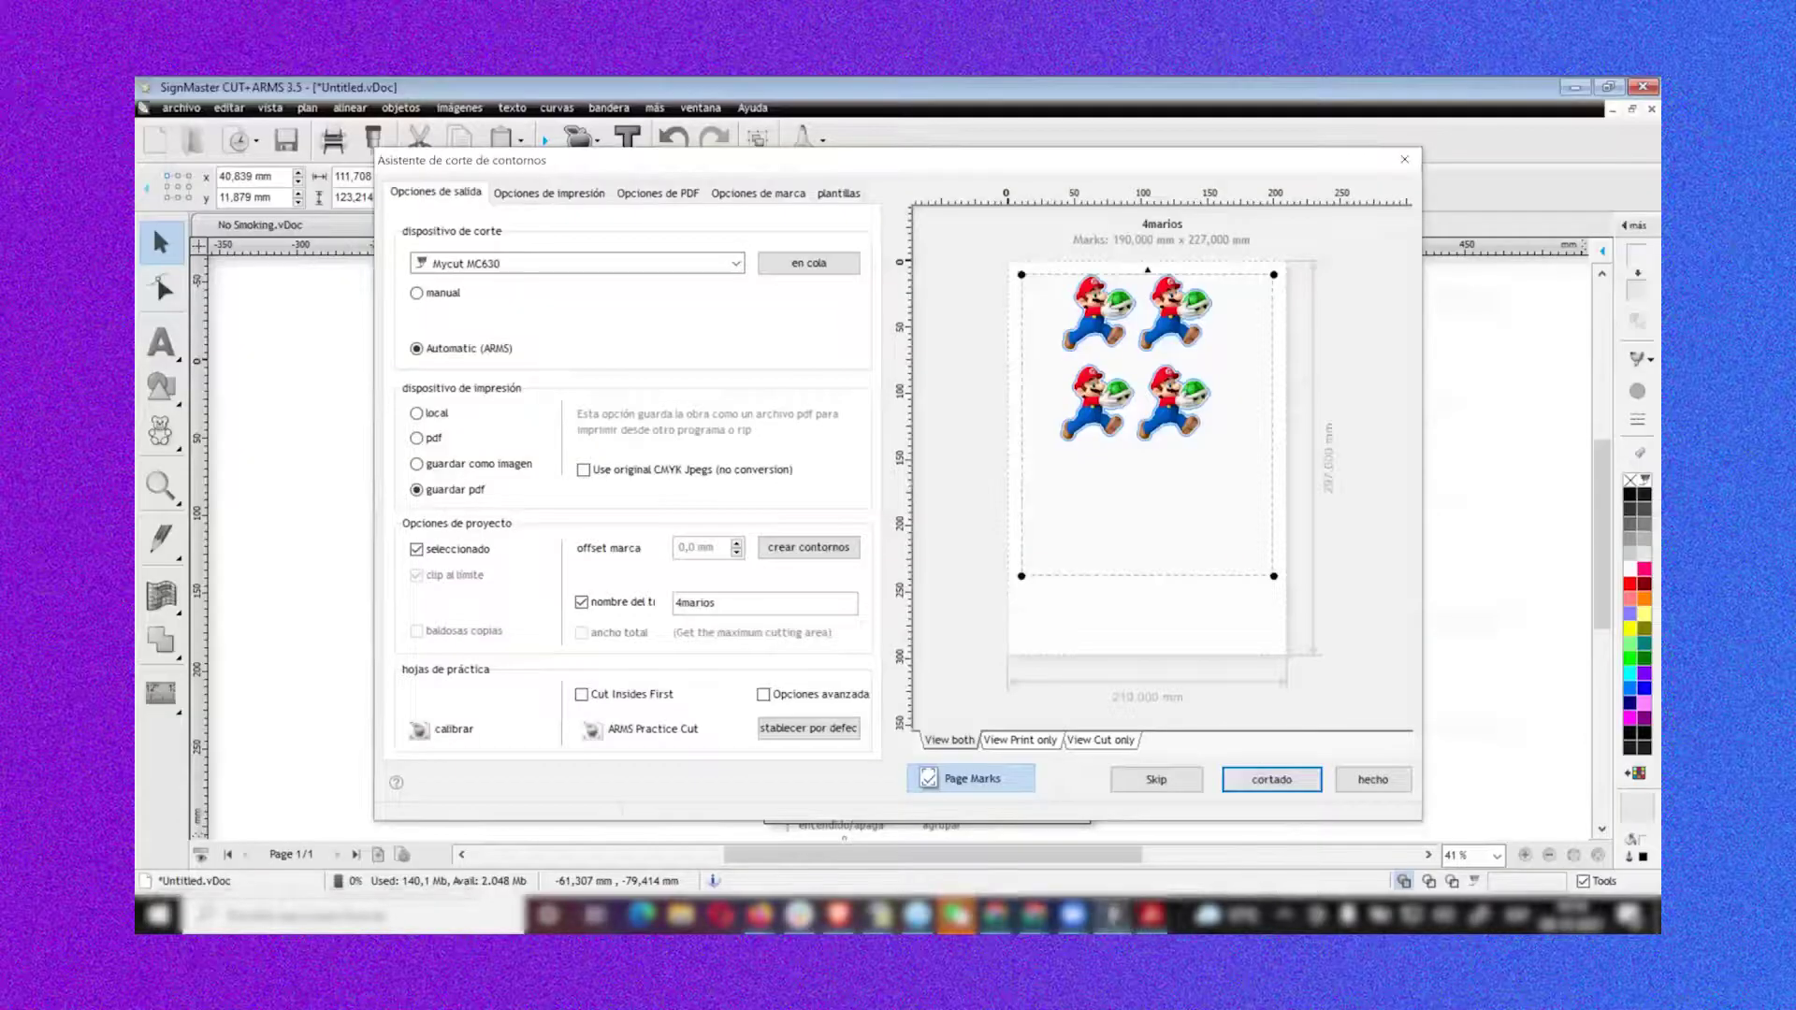
left_click(1298, 782)
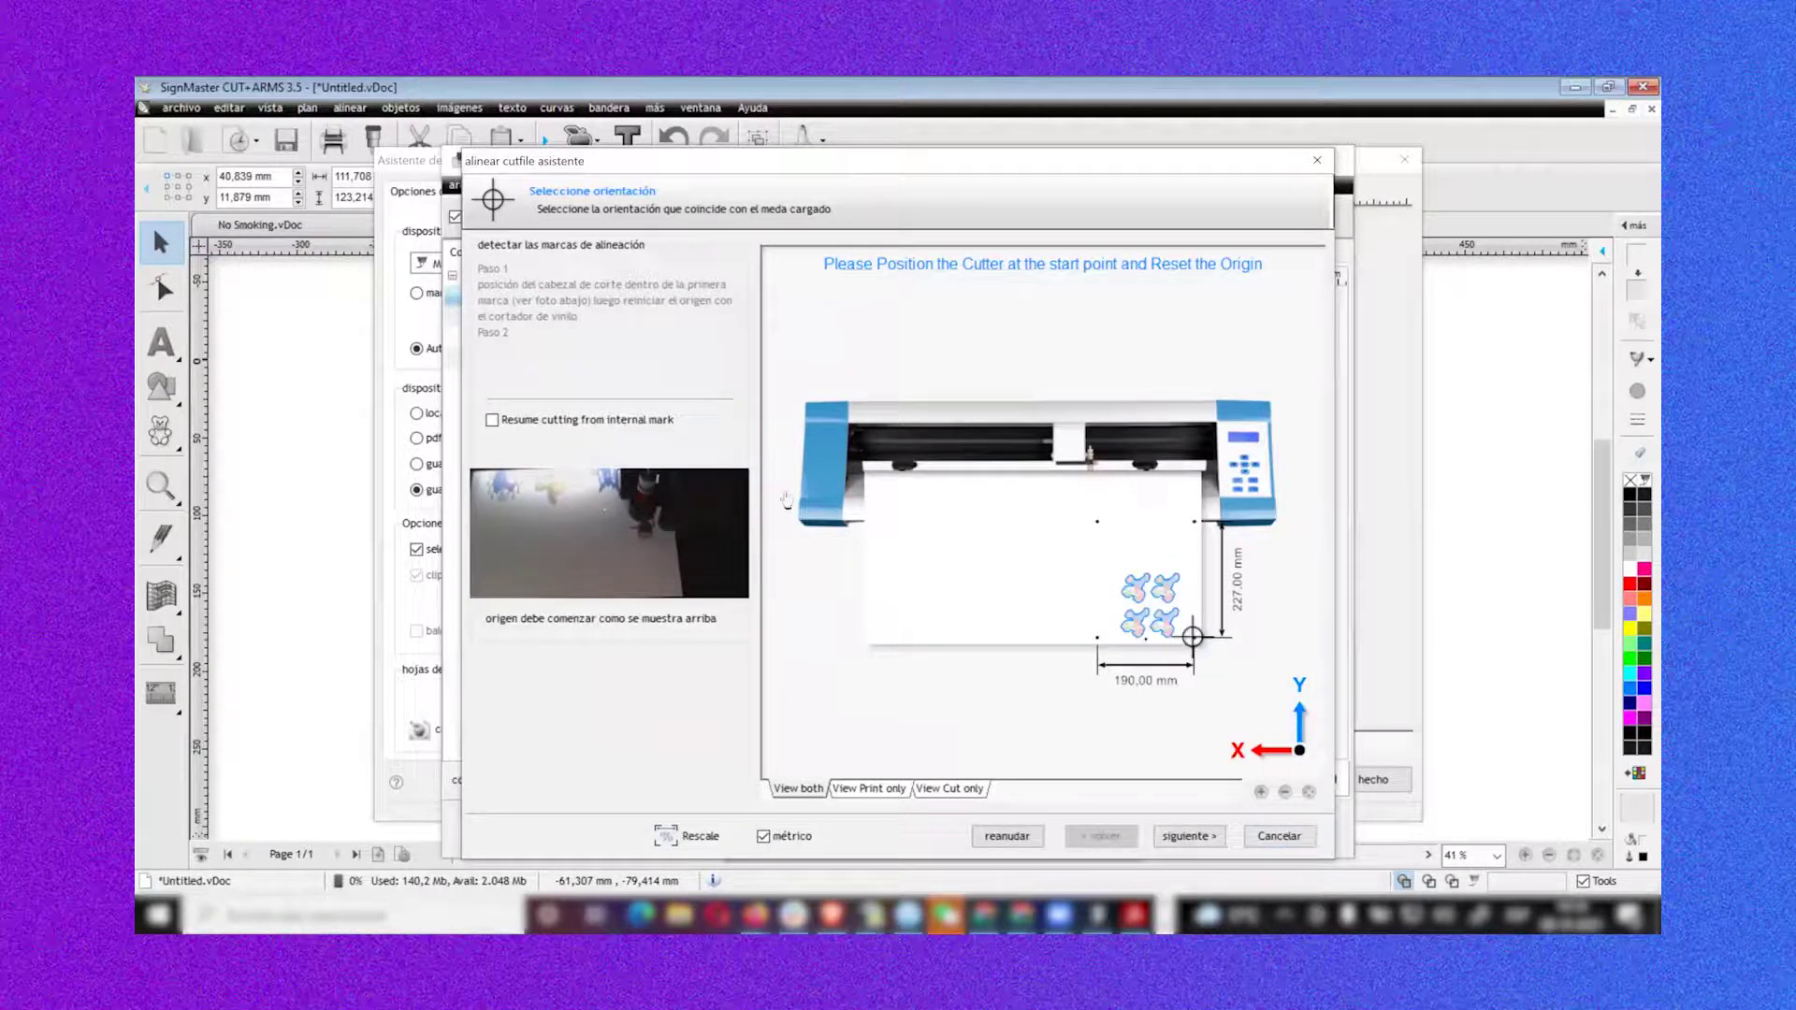
left_click(1283, 836)
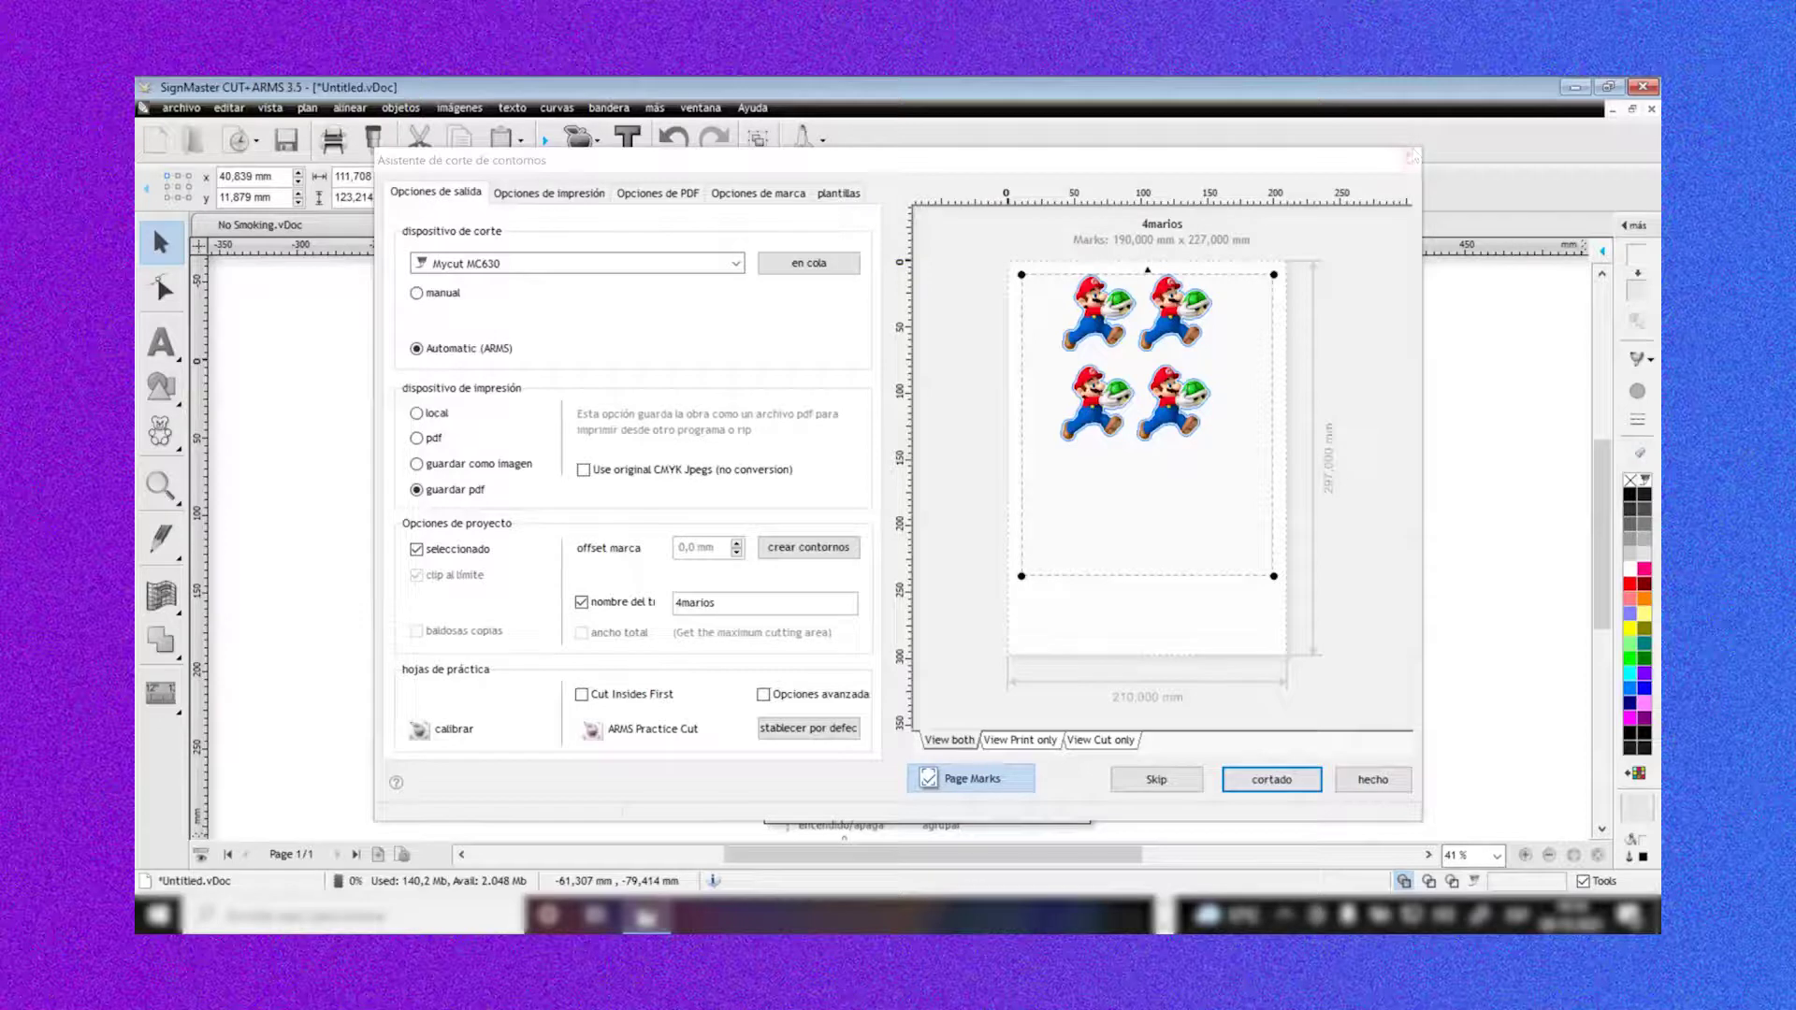
Close the contour-cut wizard and try sending the current Mario artwork to the cutter
left_click(1372, 779)
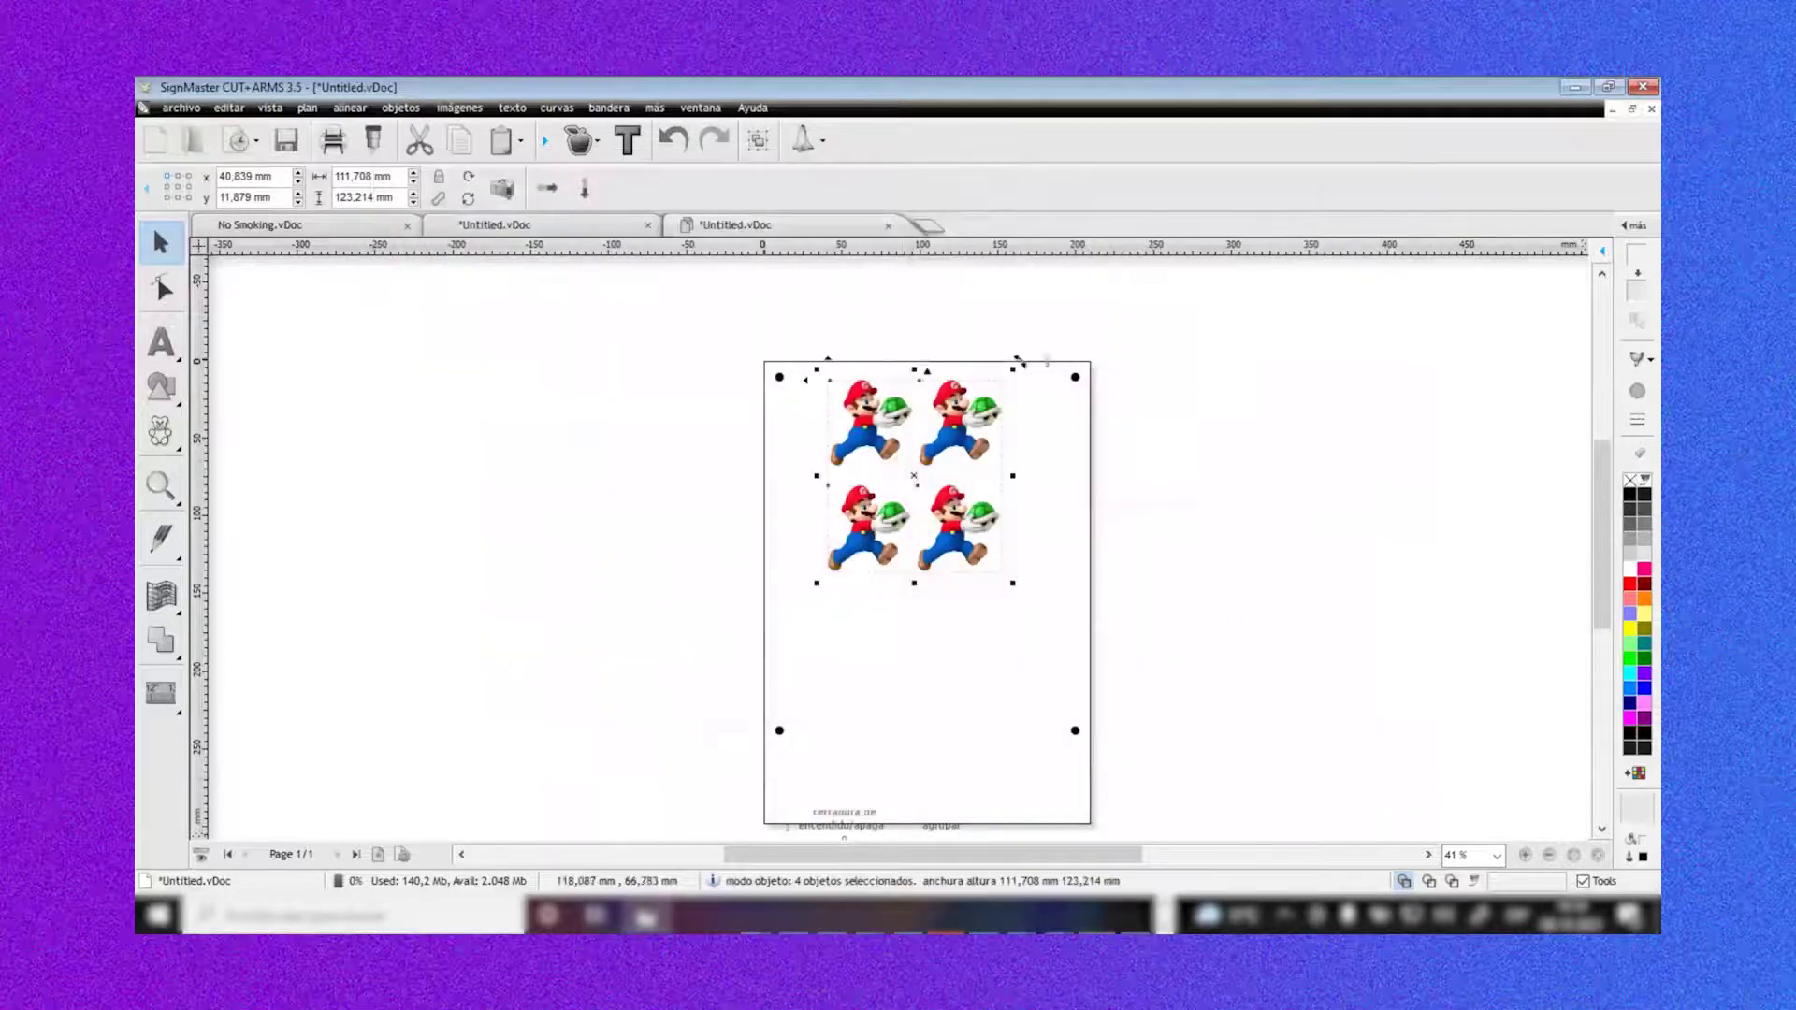
left_click(374, 141)
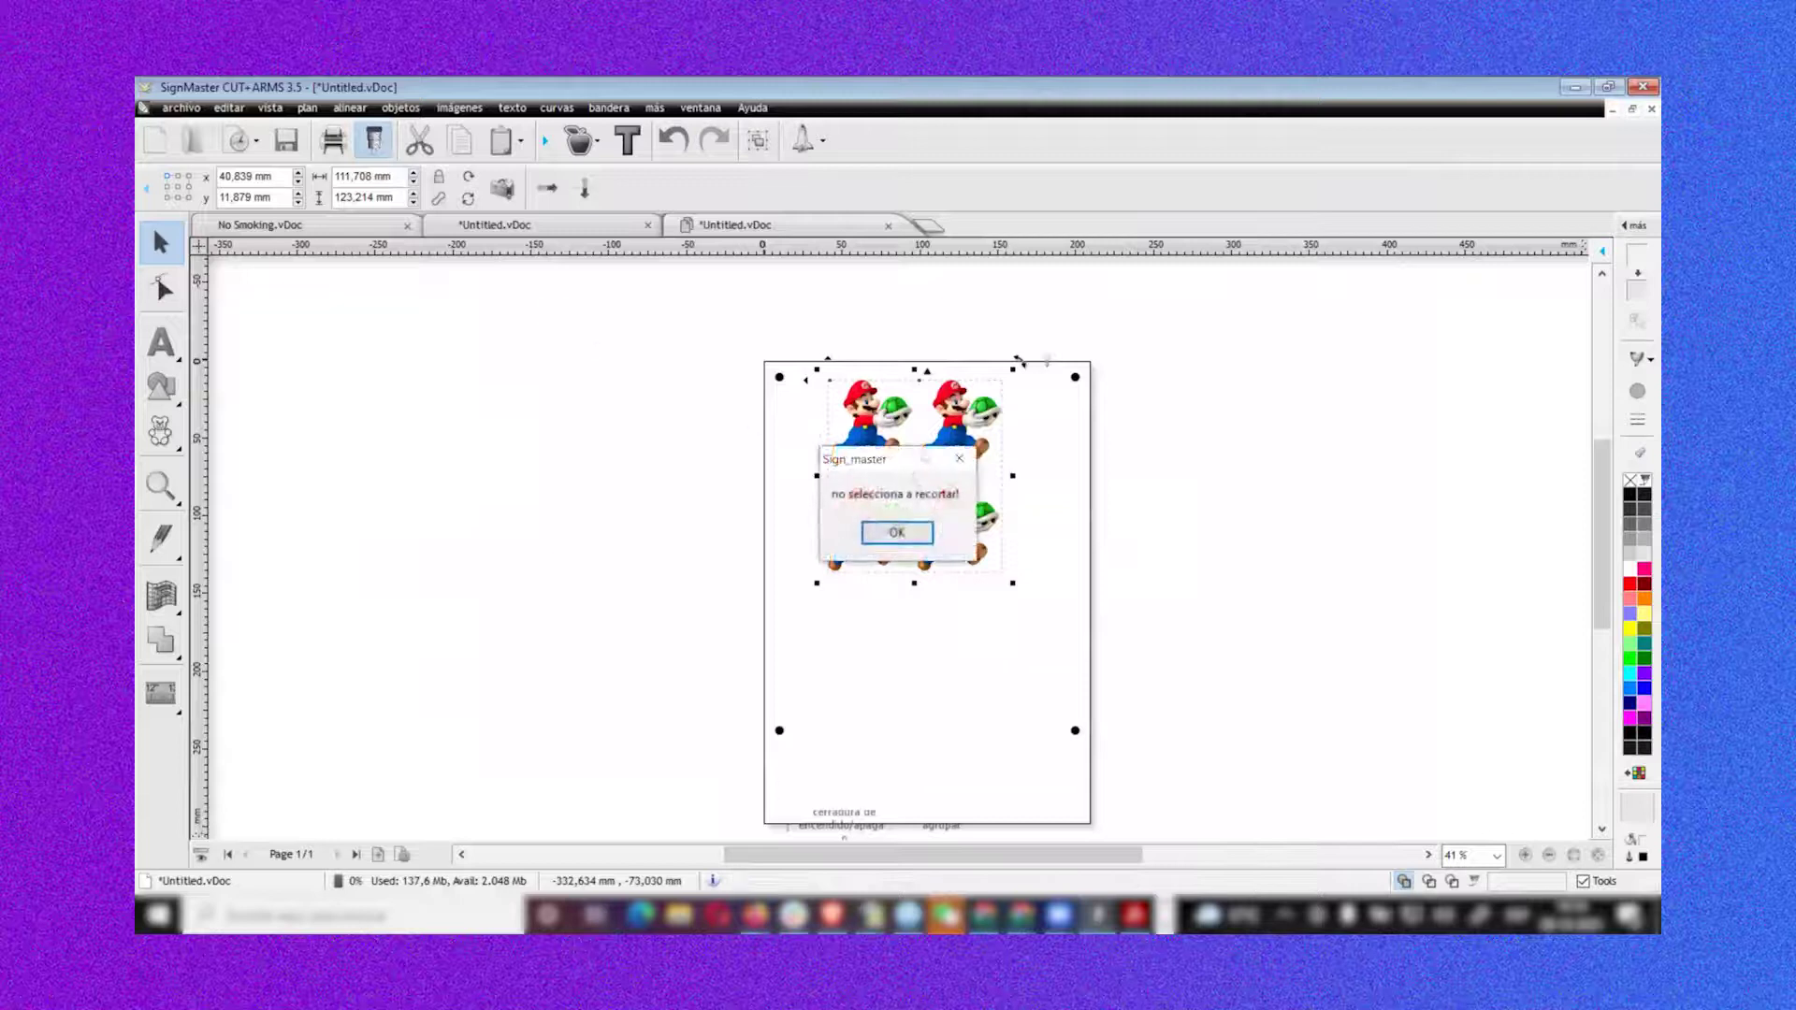
key("Return")
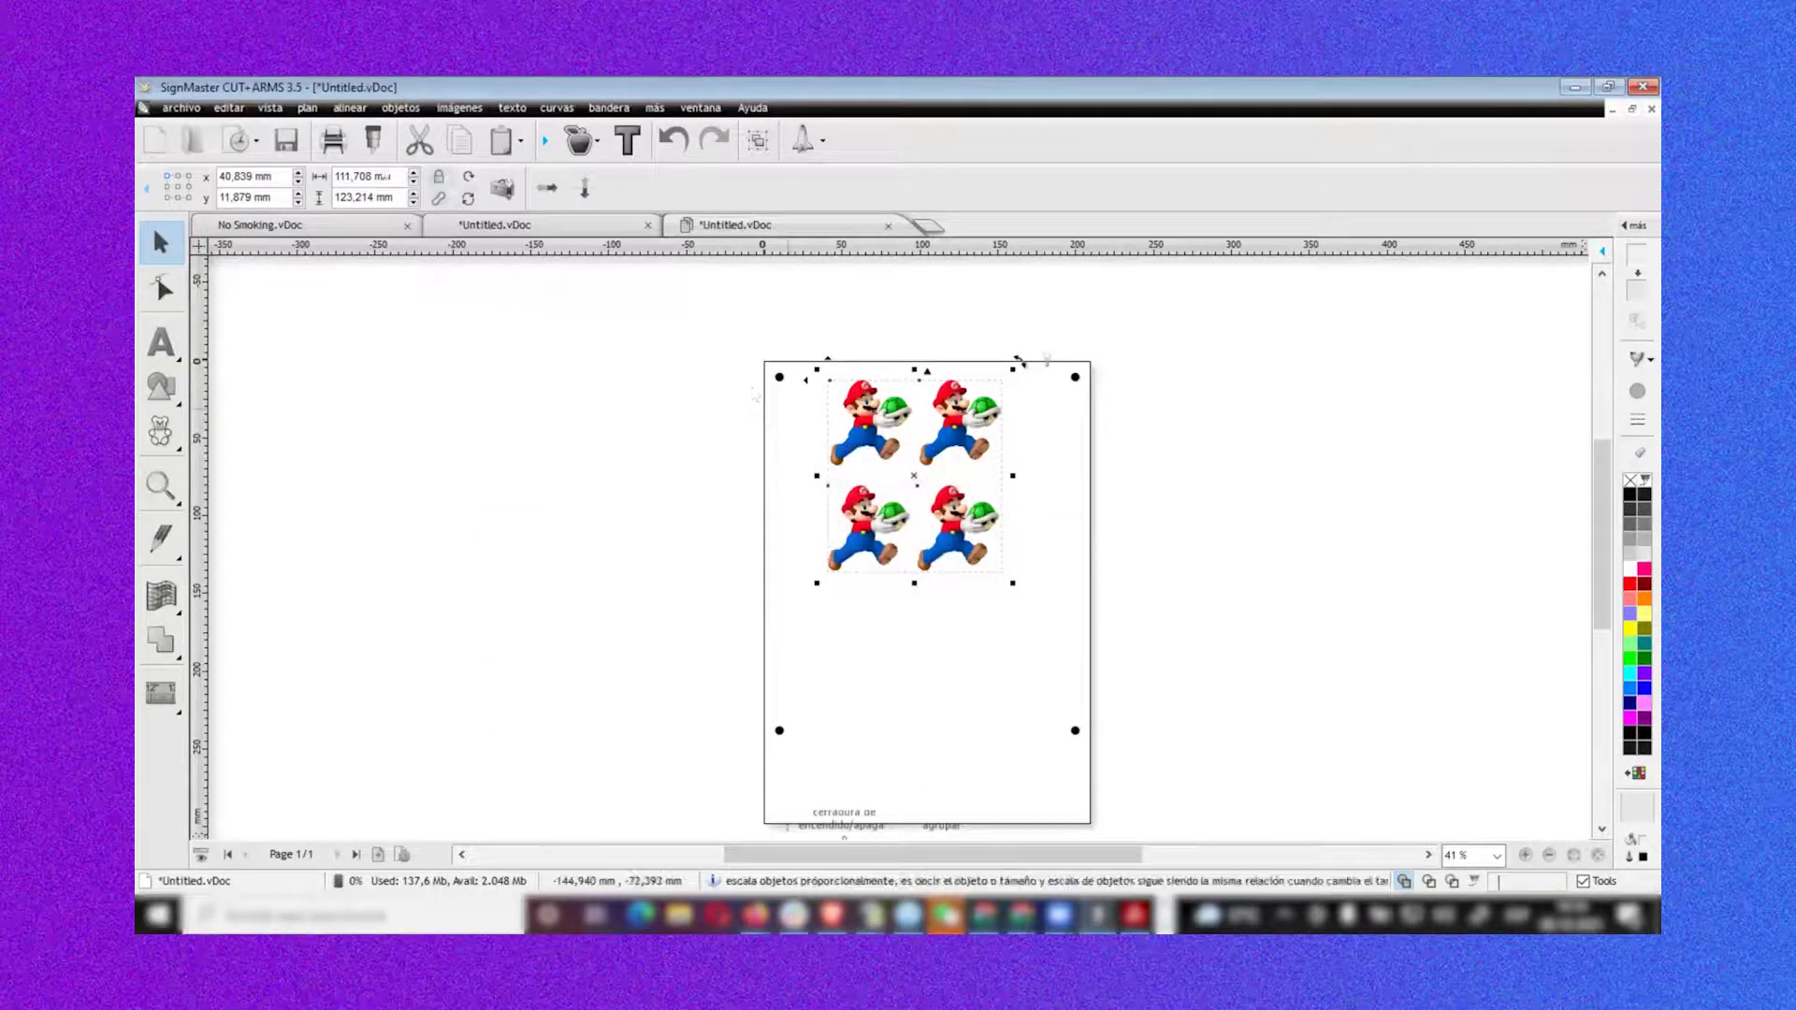
key("Escape")
key("Tab")
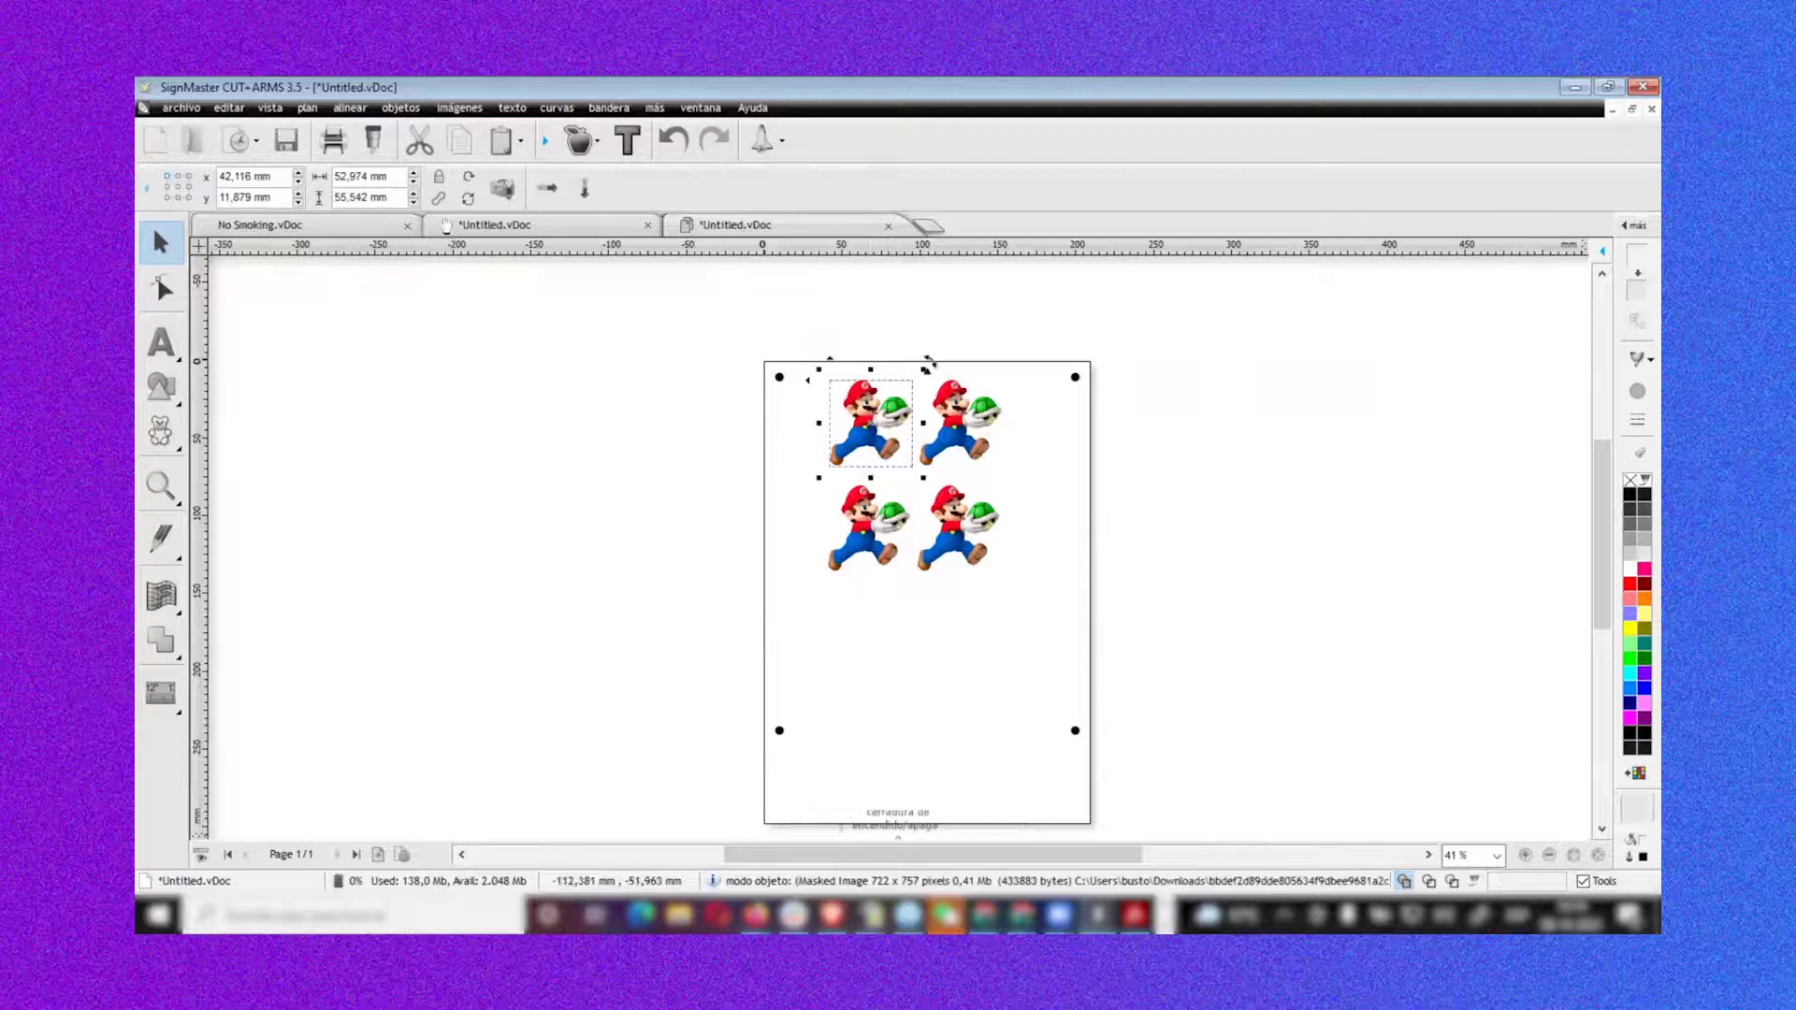
left_click(372, 142)
key("Return")
Send the black Mario silhouette from the other Untitled document to the cutter
left_click(520, 225)
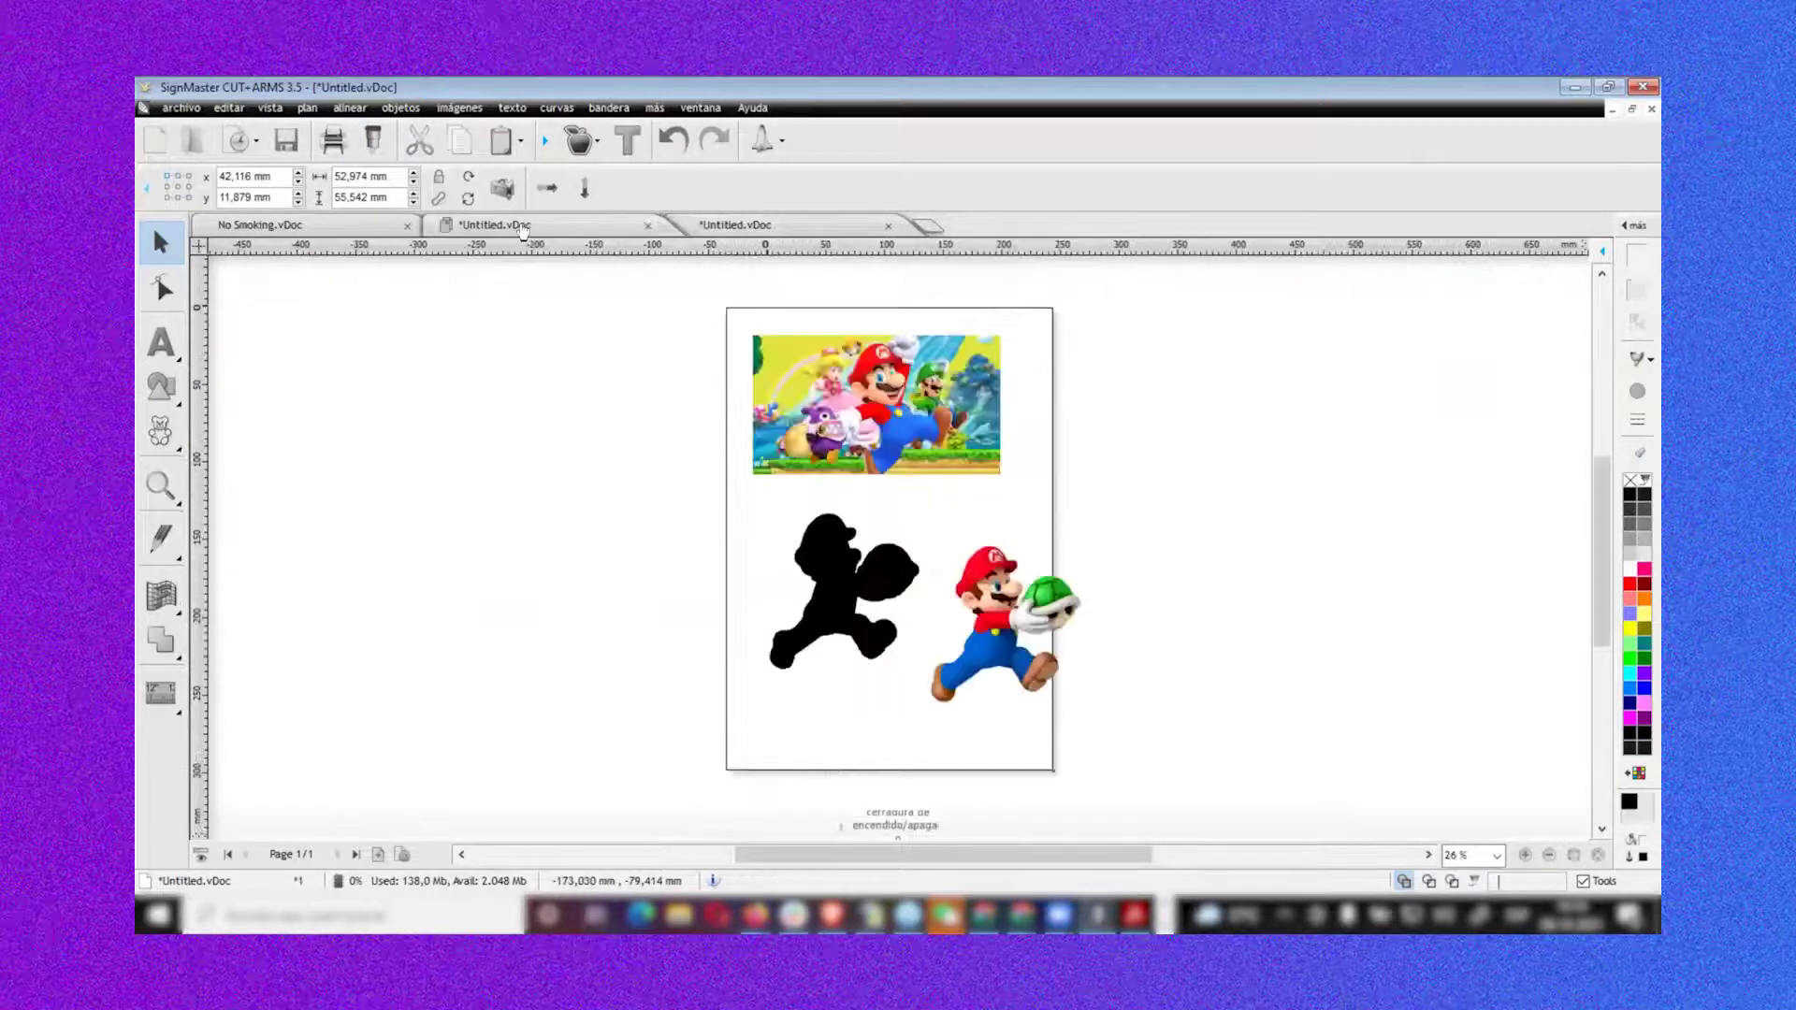
left_click(873, 563)
left_click(372, 142)
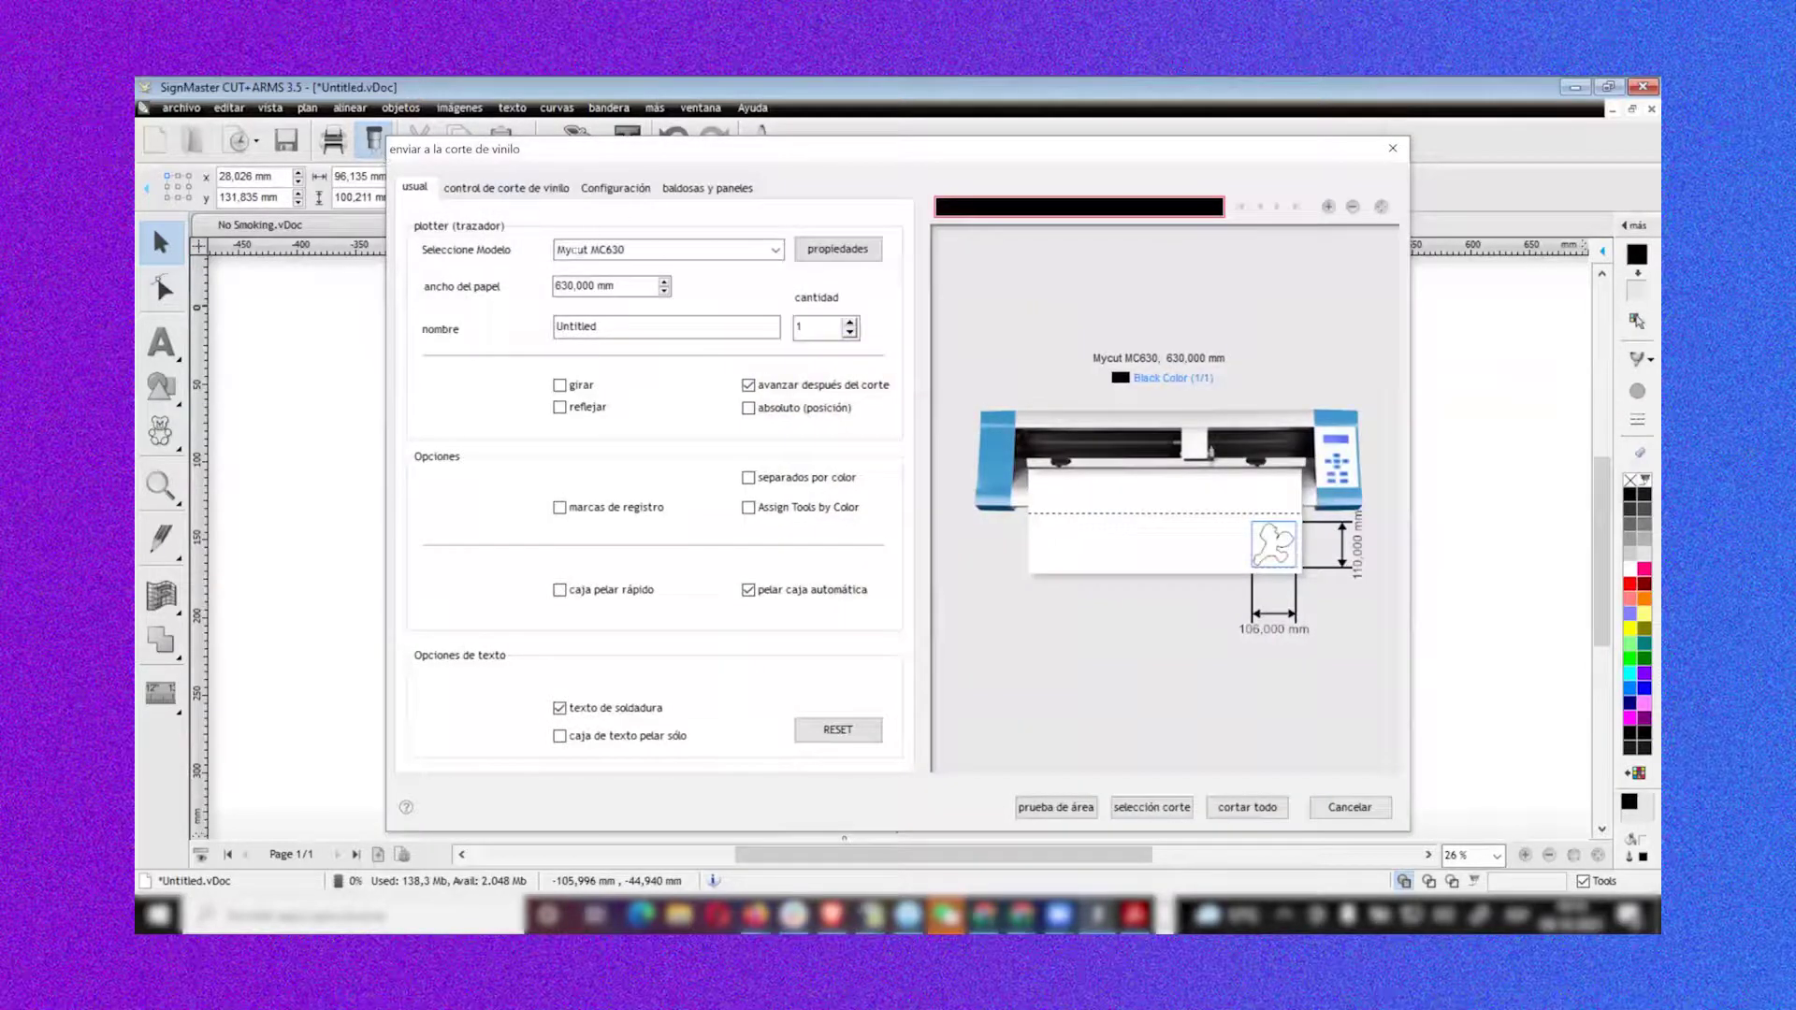
Set the Mycut MC630 spooler connection port to COM3, then open Windows search
left_click(838, 249)
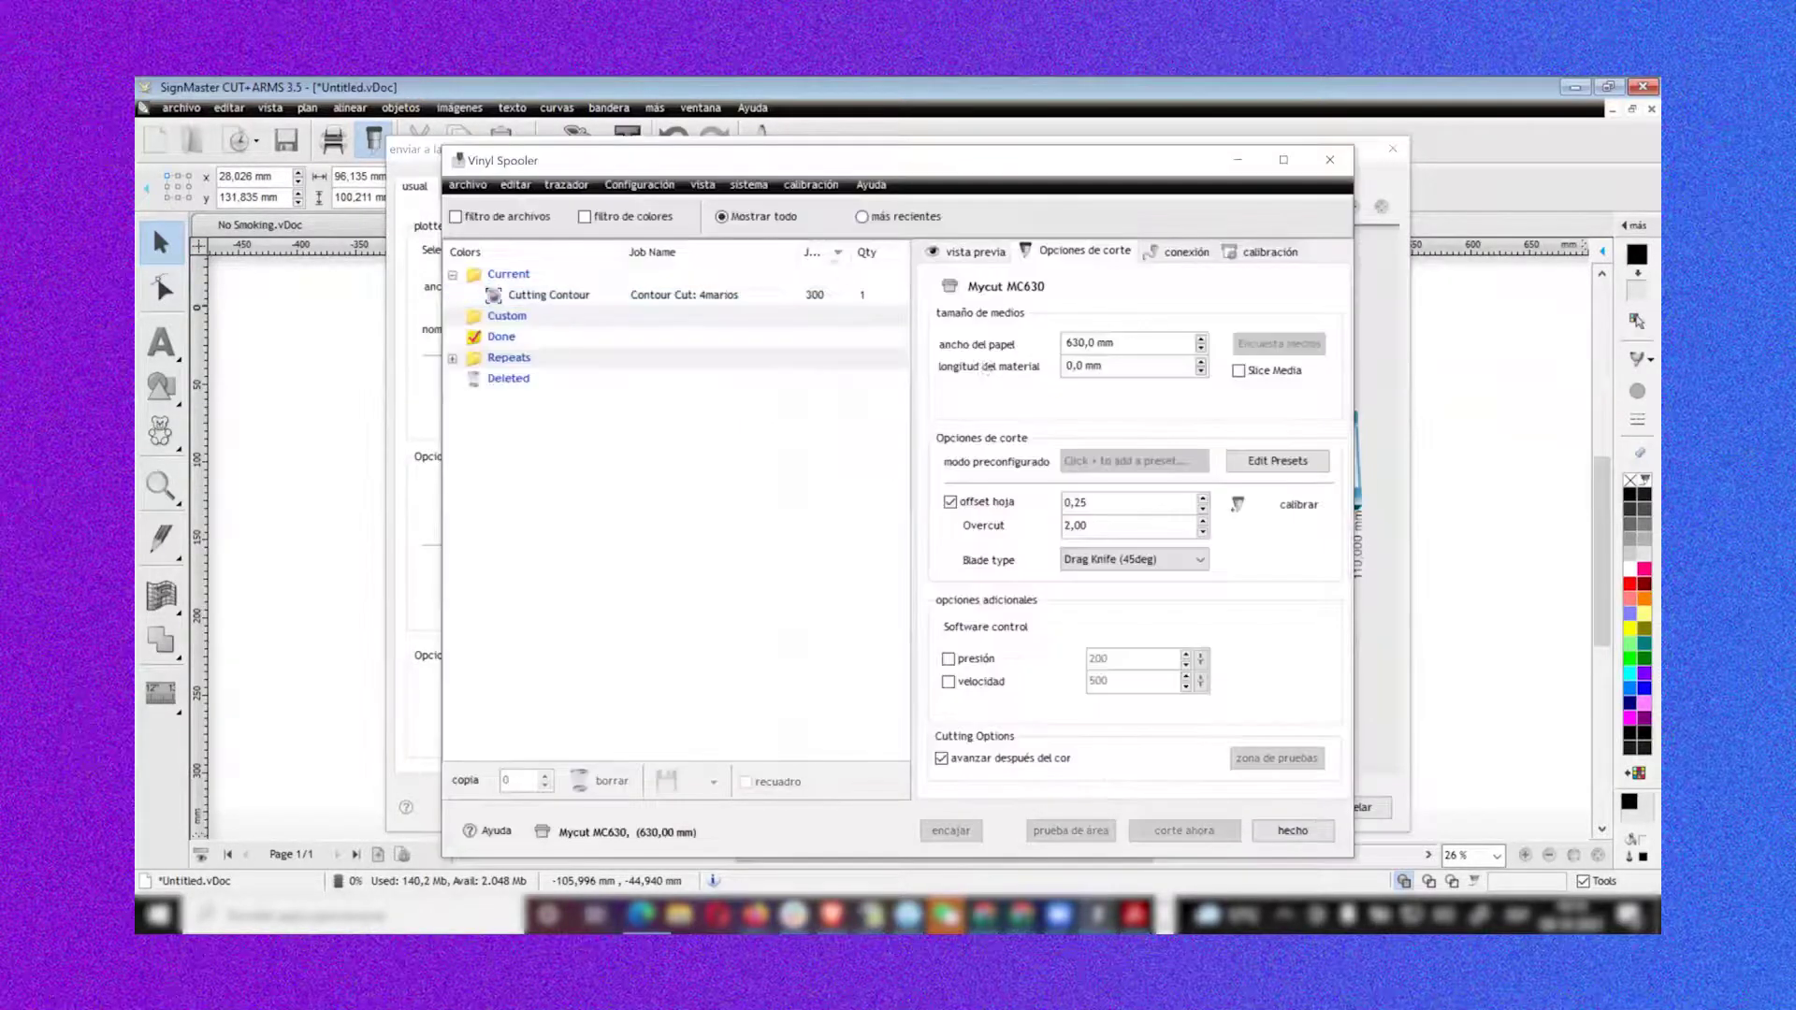
left_click(1180, 251)
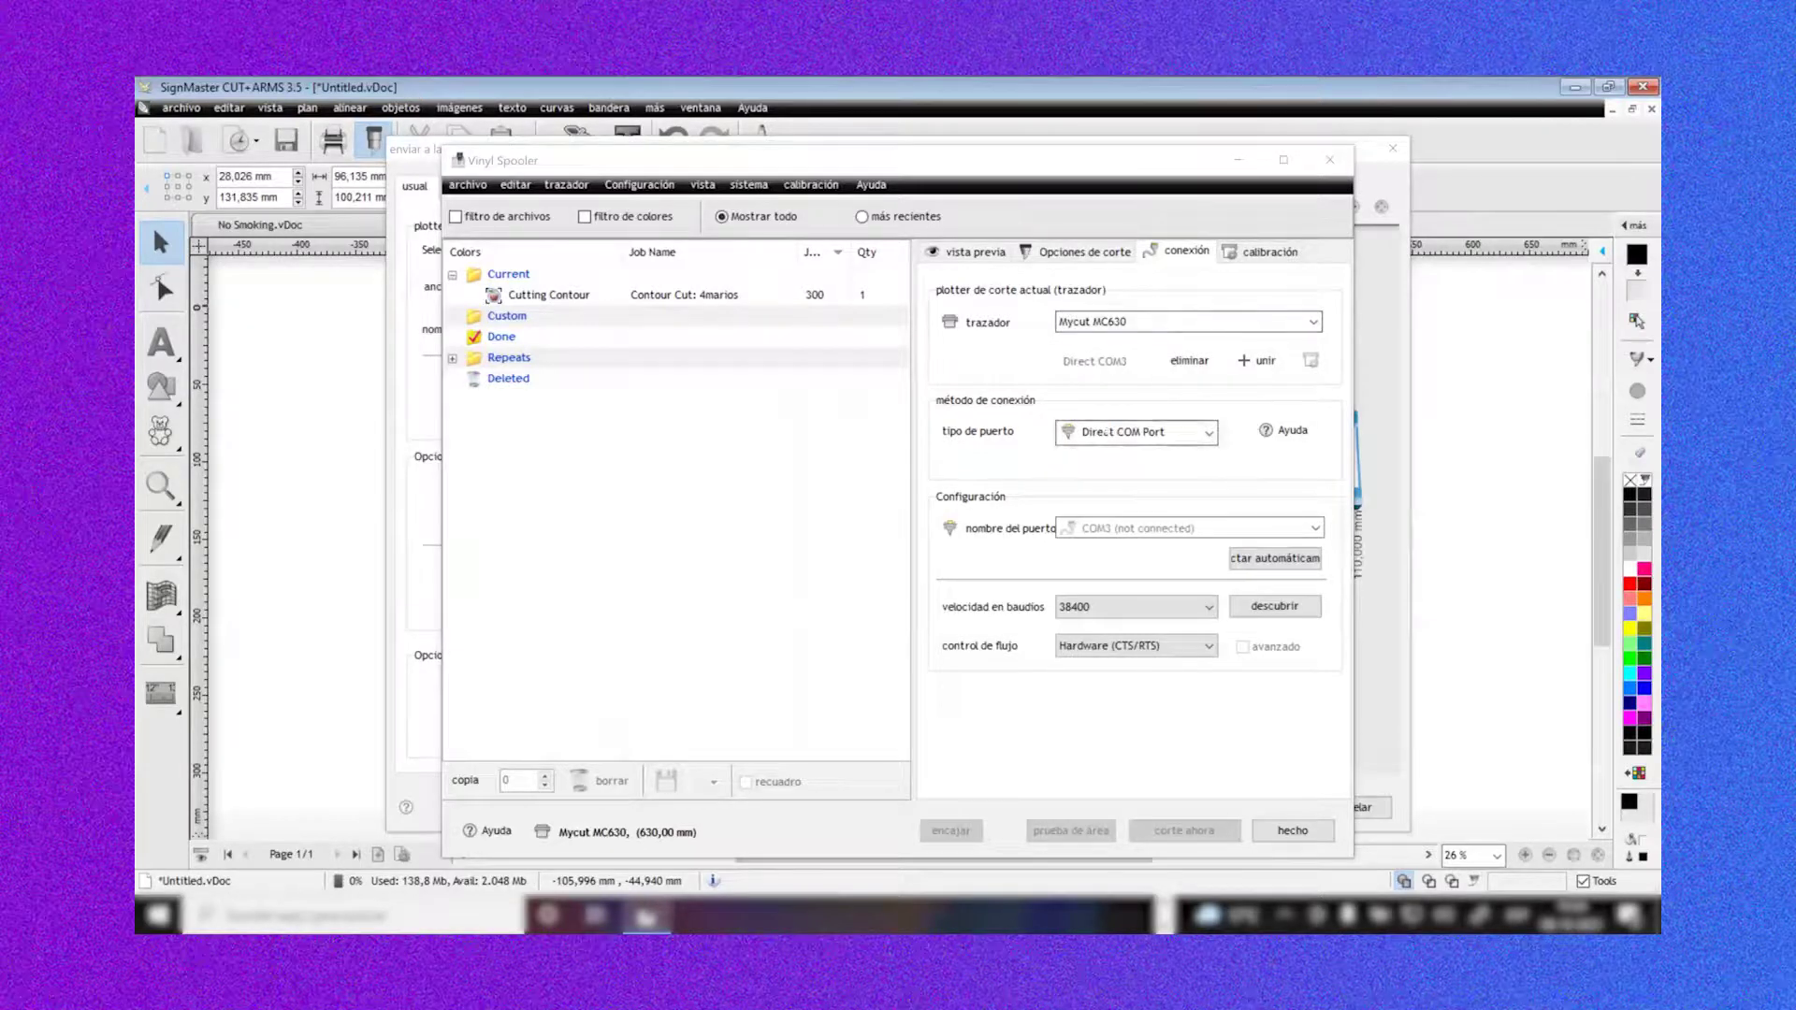
left_click(1127, 529)
left_click(1122, 533)
left_click(1122, 531)
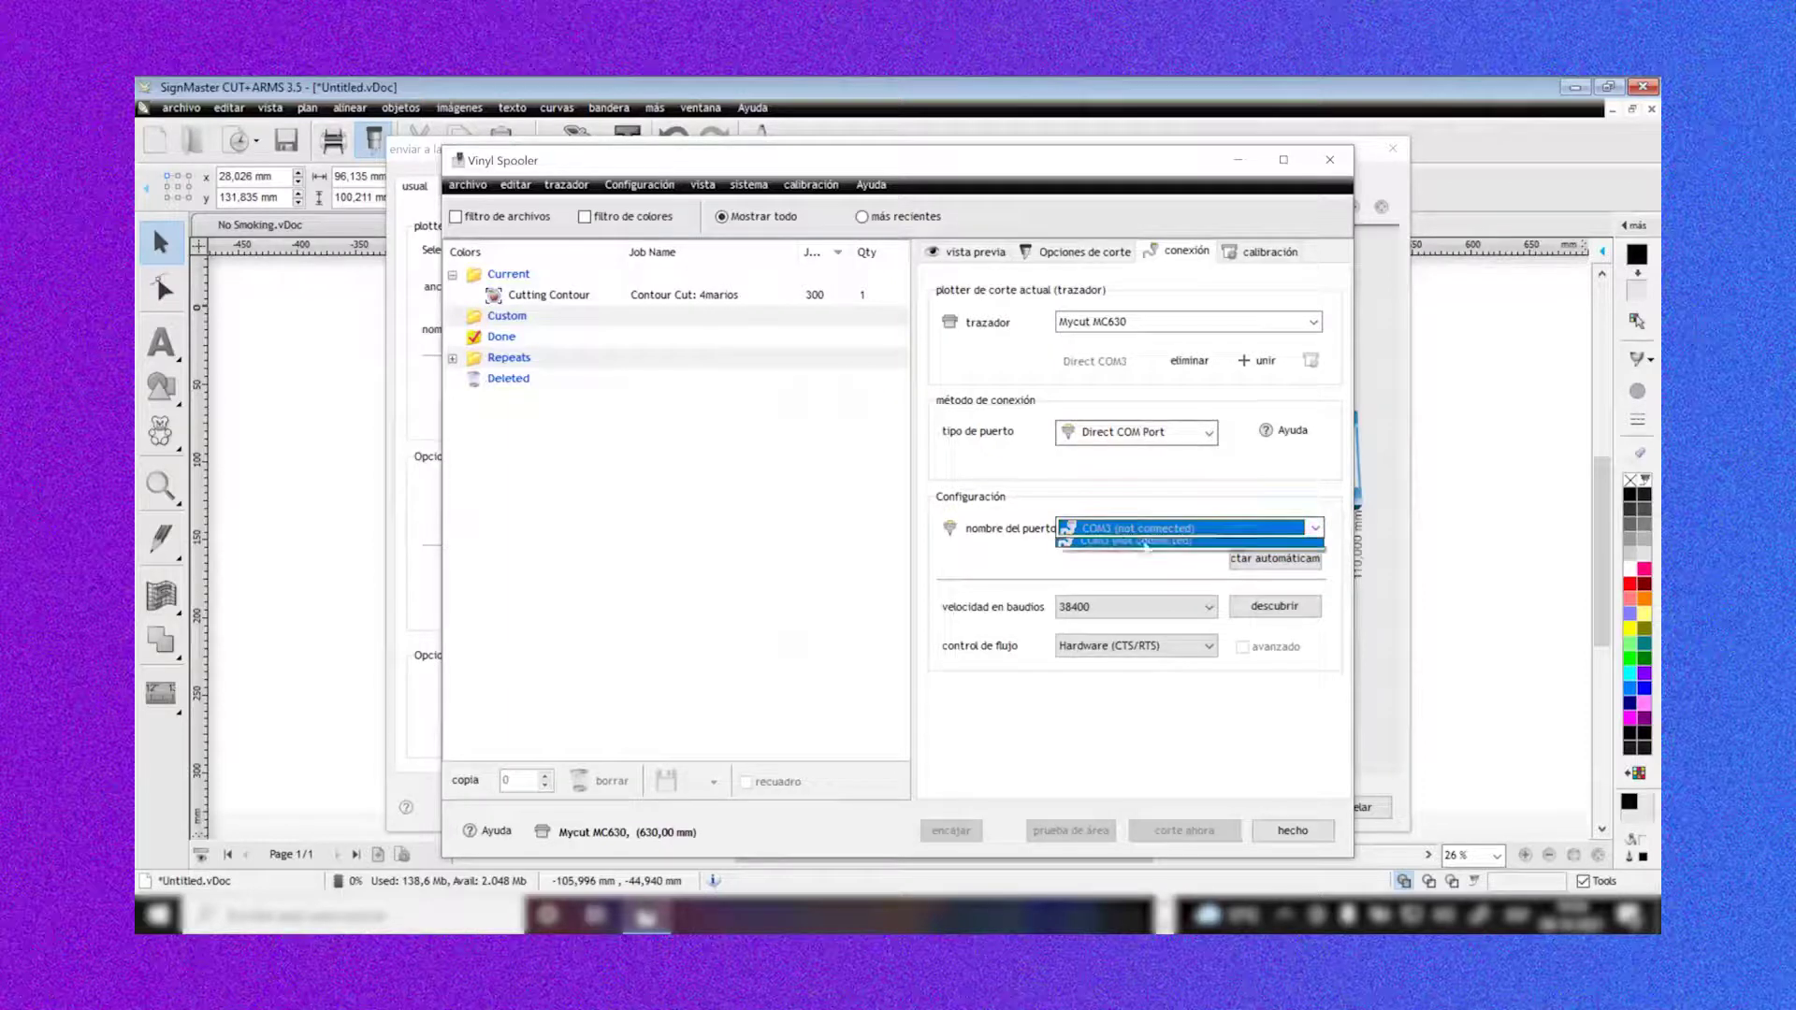
left_click(1130, 547)
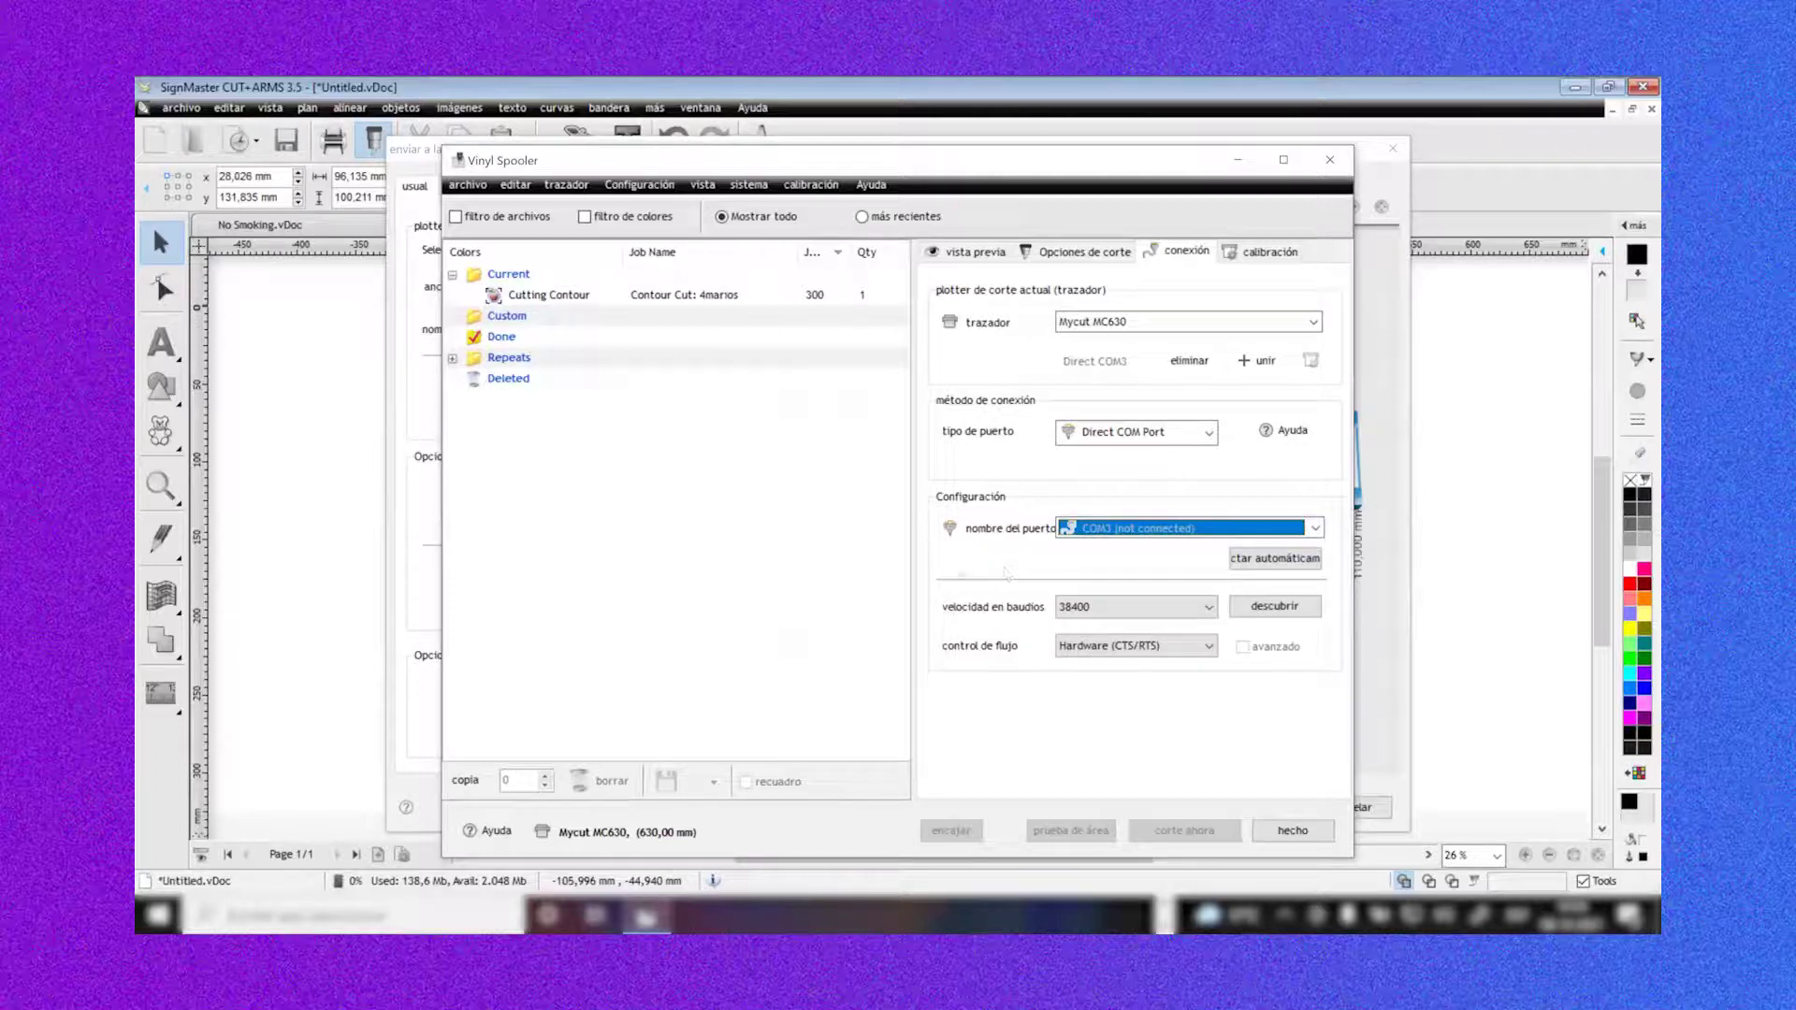
key("super+s")
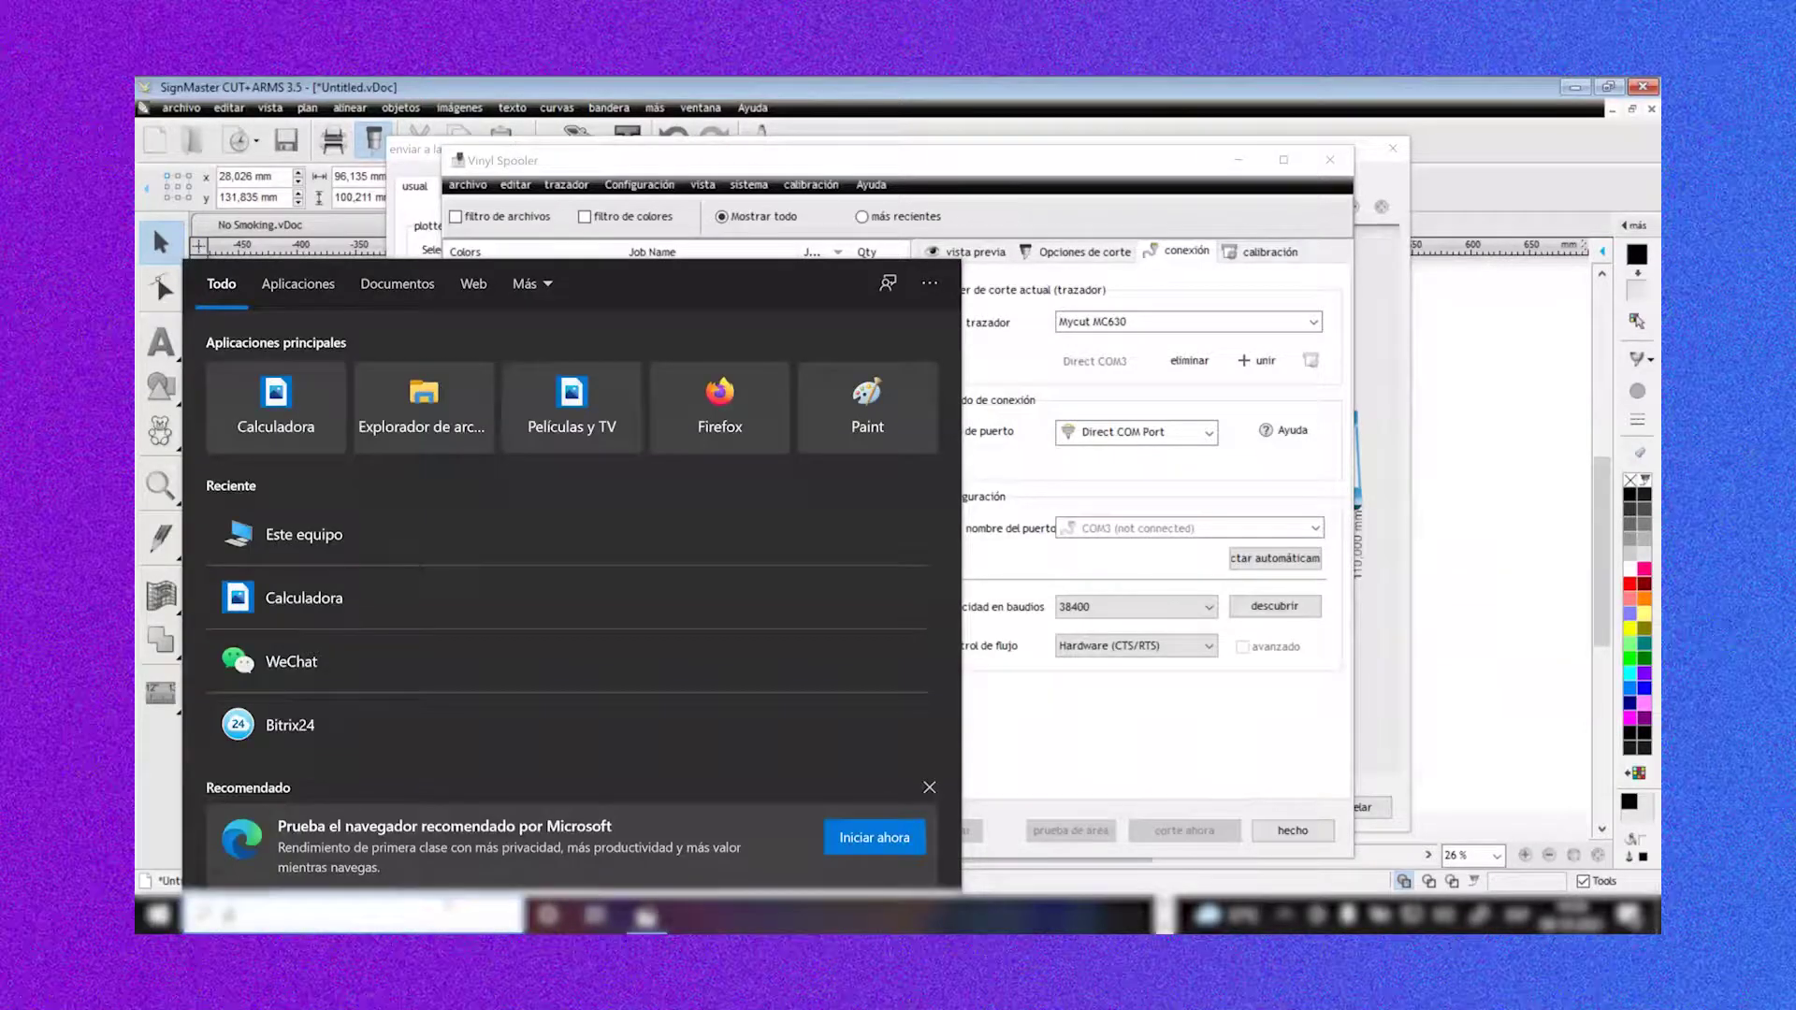
Open Device Manager via 'ad' and inspect the expanded USB devices branch
type("ad")
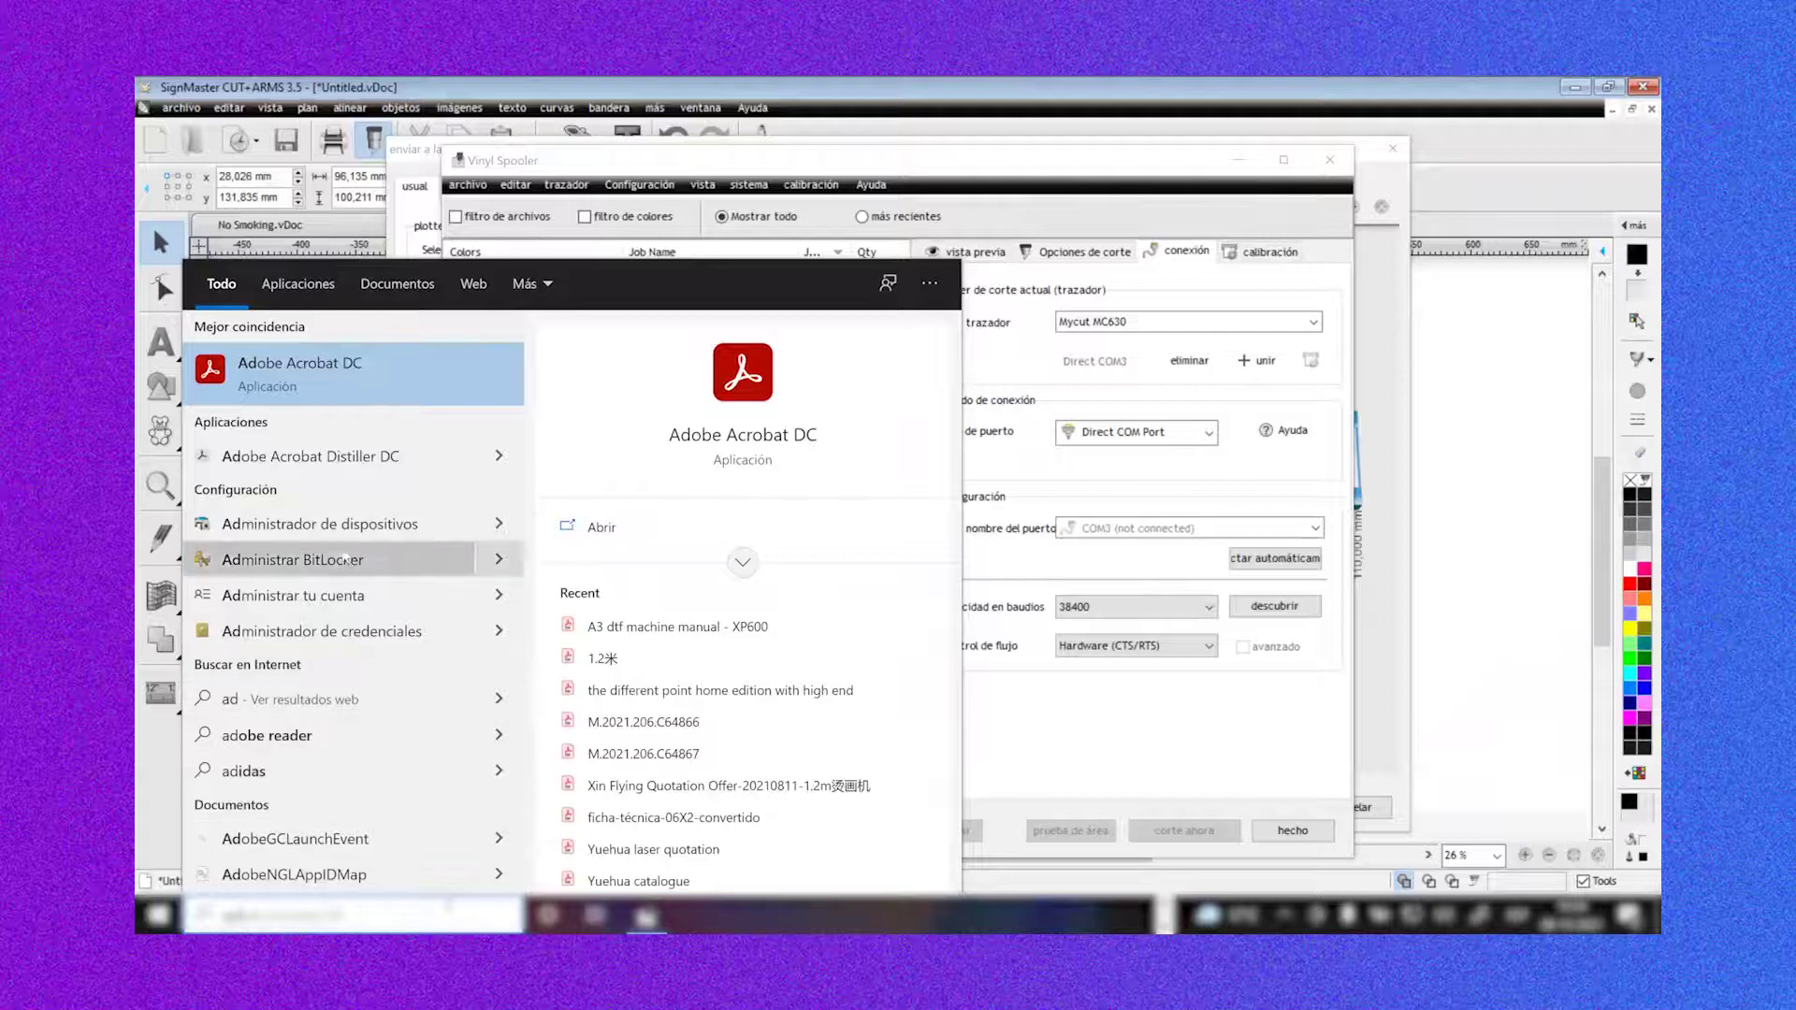
left_click(320, 524)
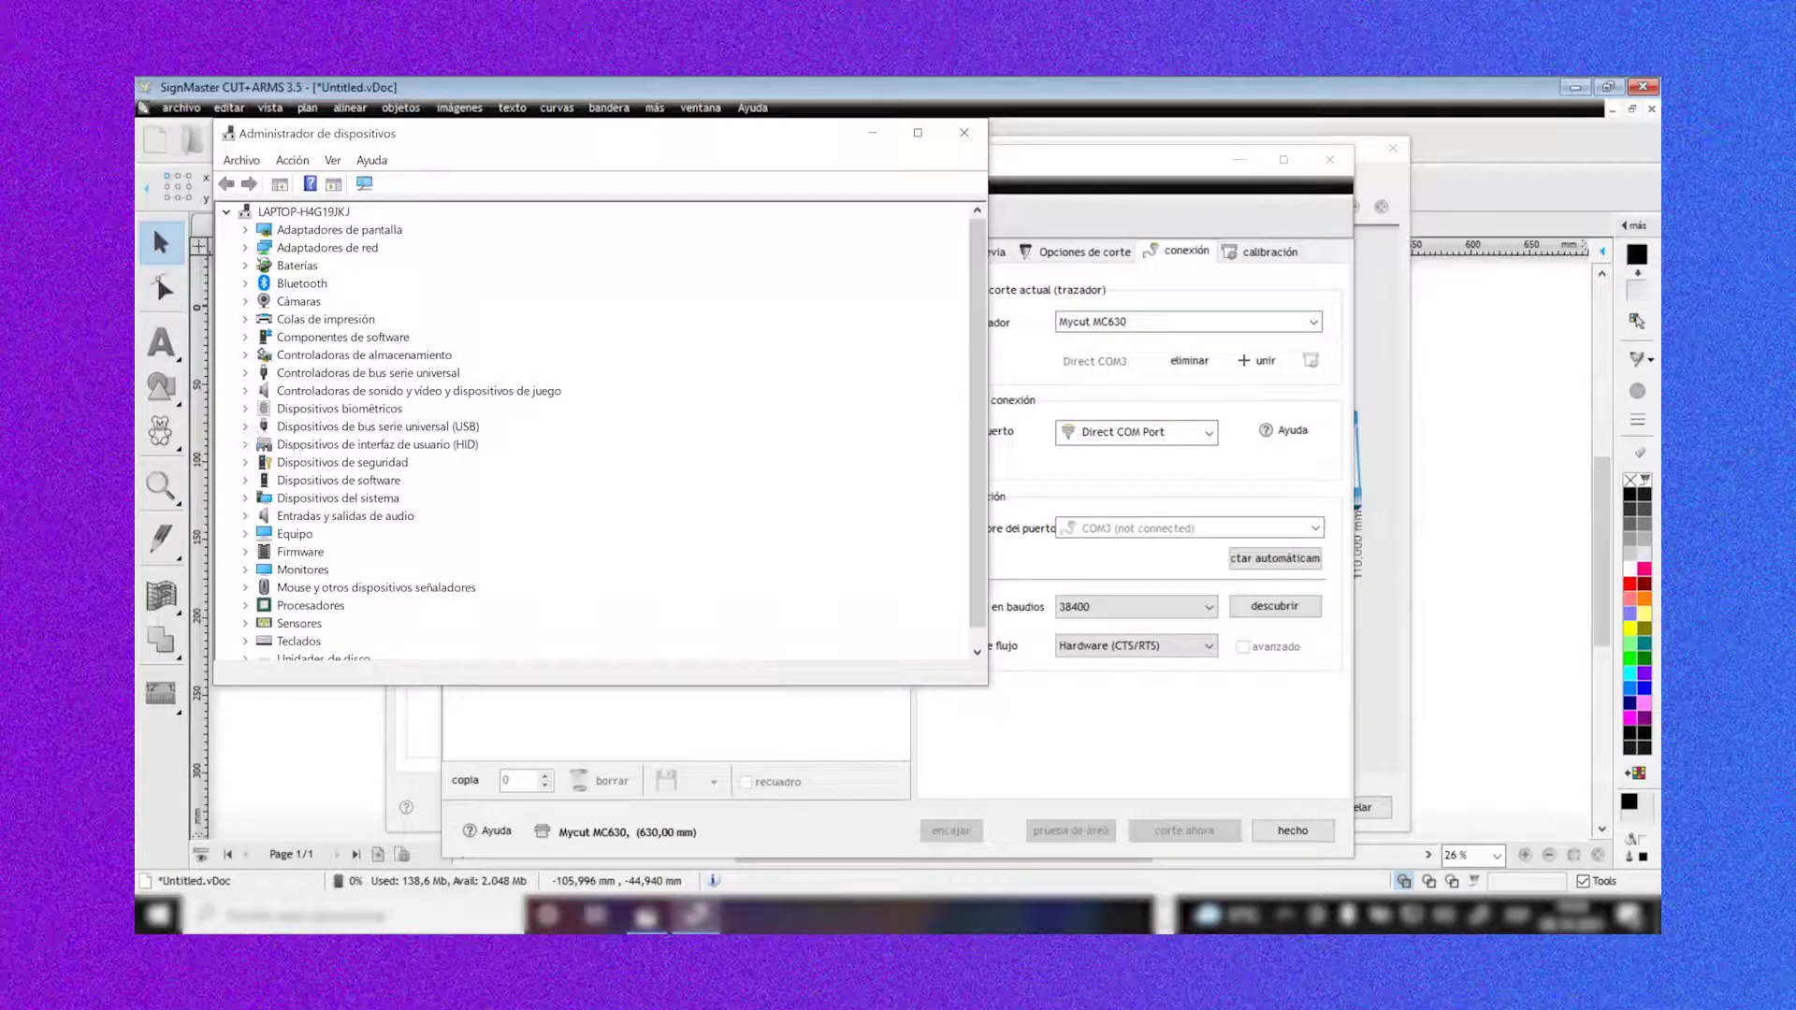
left_click(245, 427)
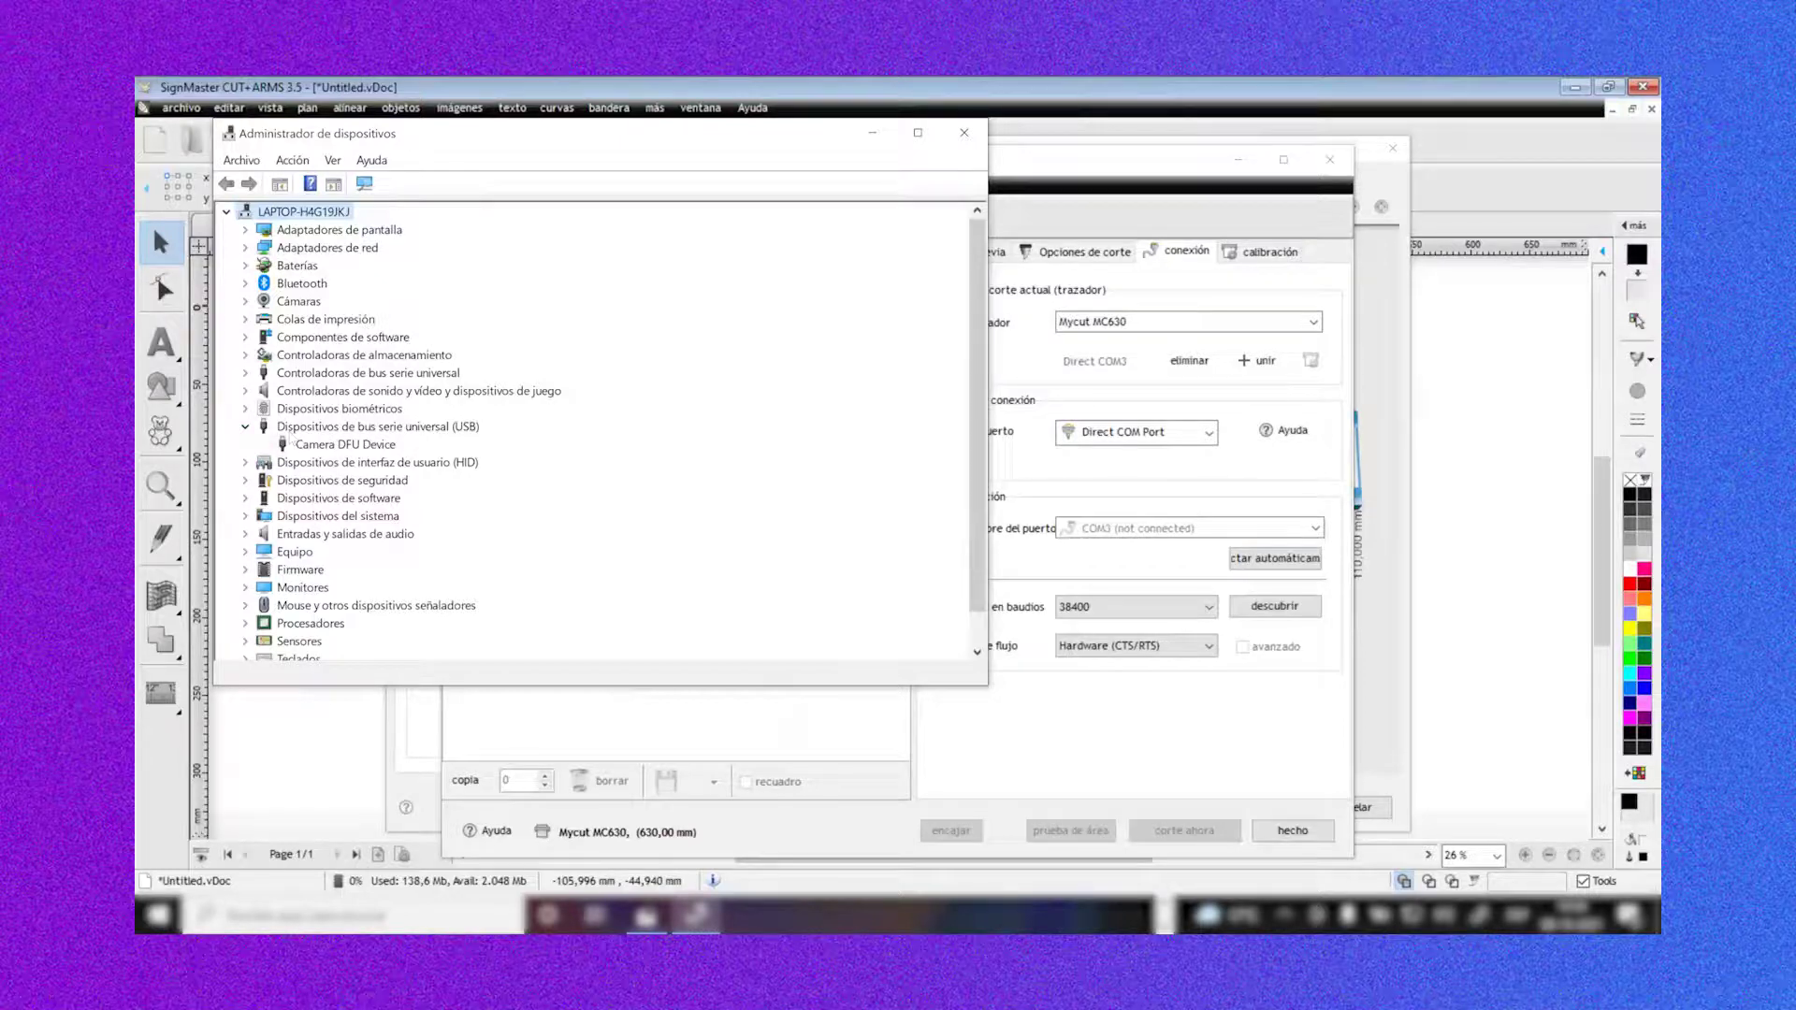
scroll(253, 440, "down", 1)
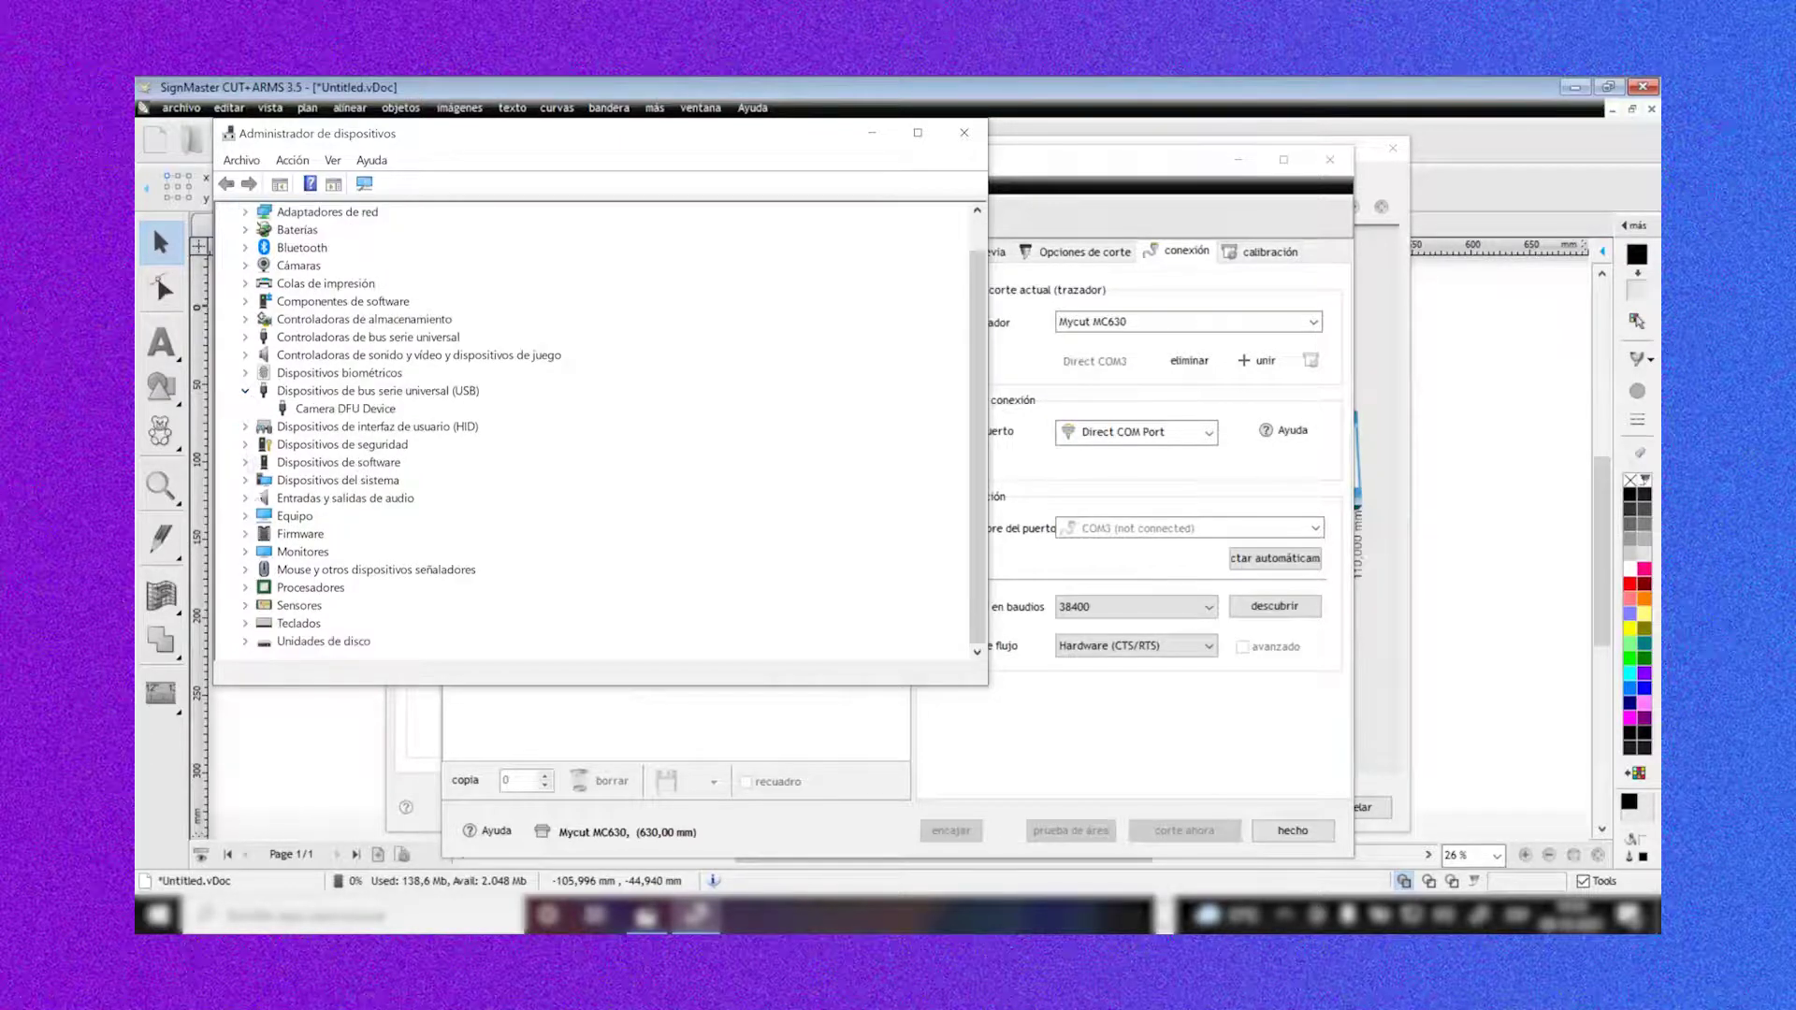
scroll(399, 430, "up", 1)
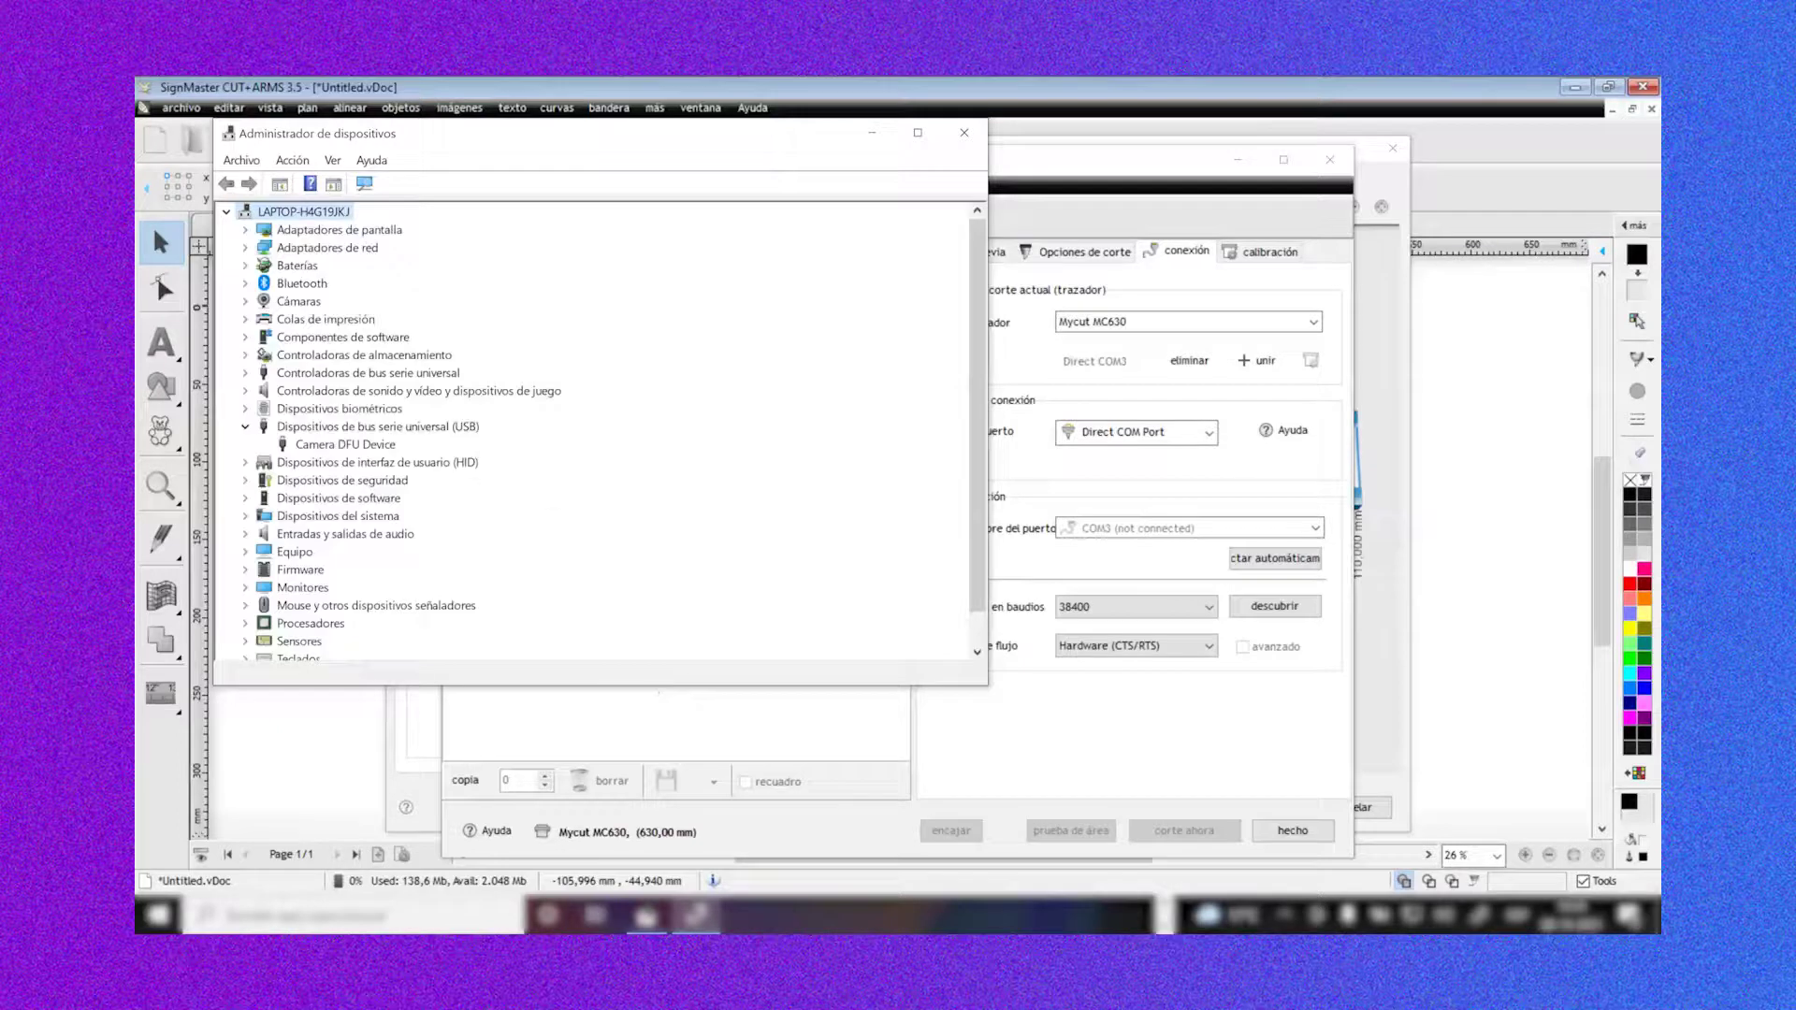
scroll(600, 432, "down", 1)
Find the STM32 USB DEVICE under the USB controllers, then view and close its Properties
left_click(246, 374)
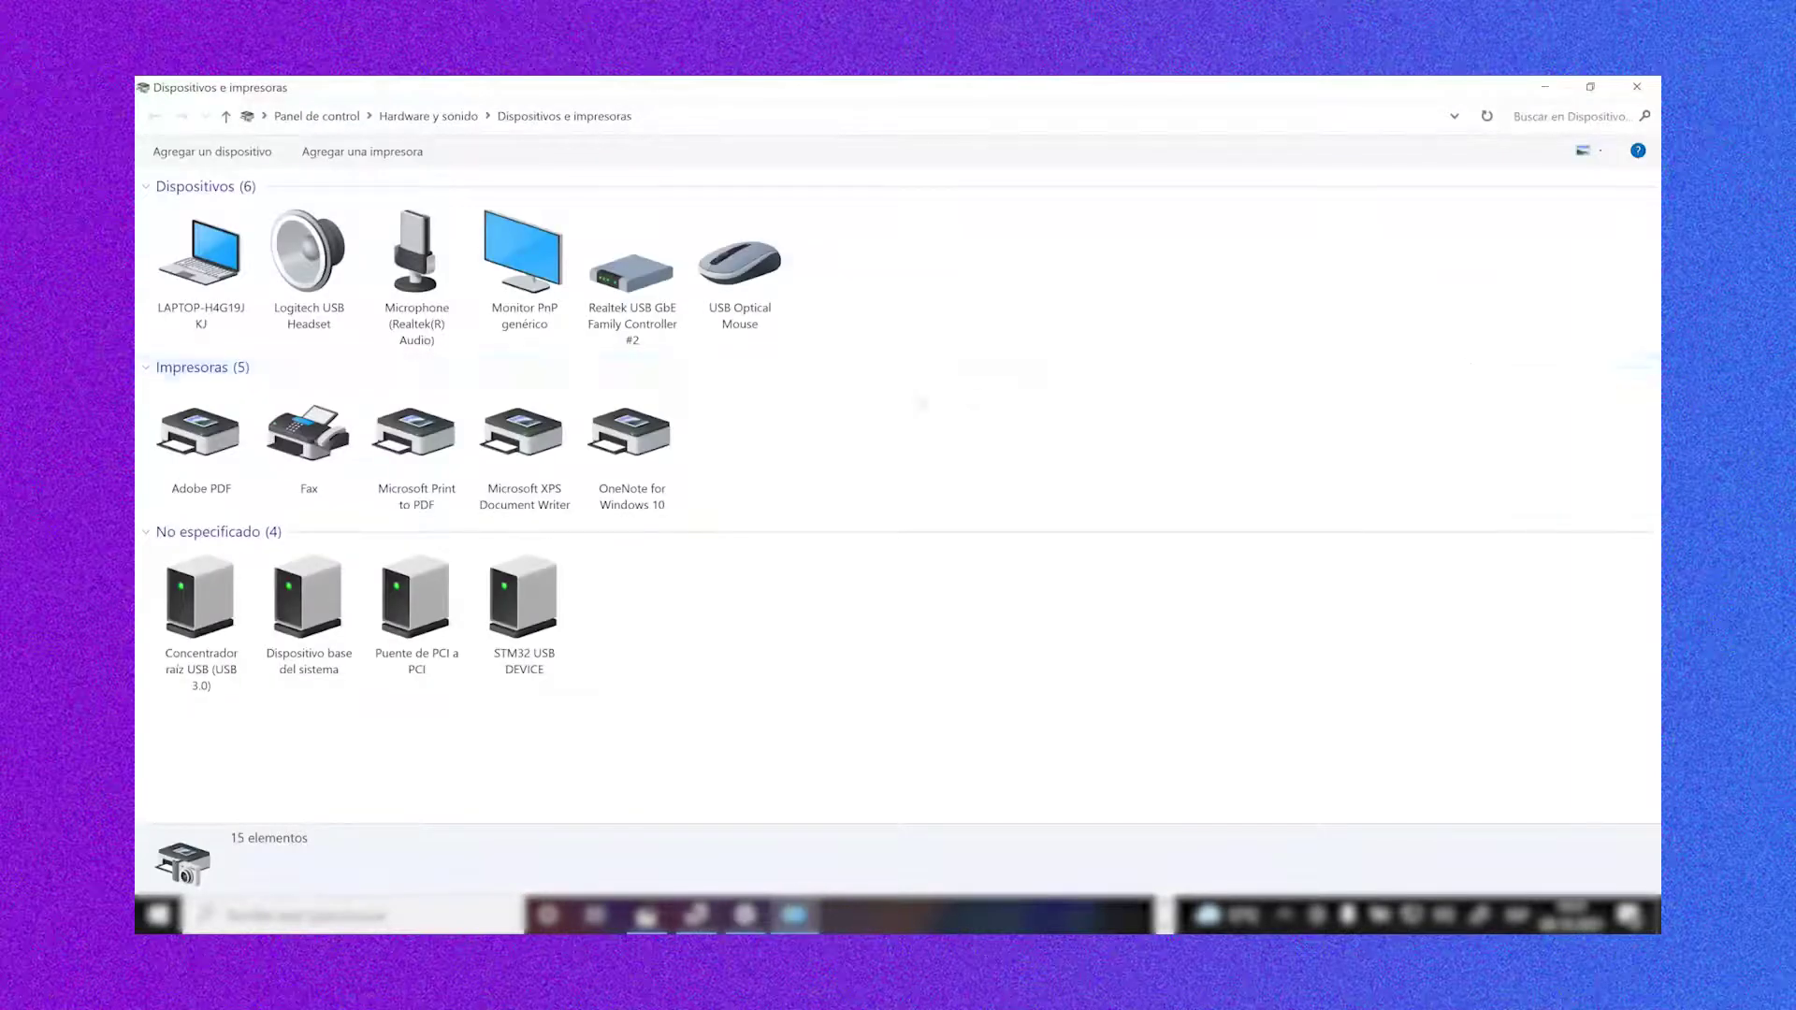
left_click(520, 632)
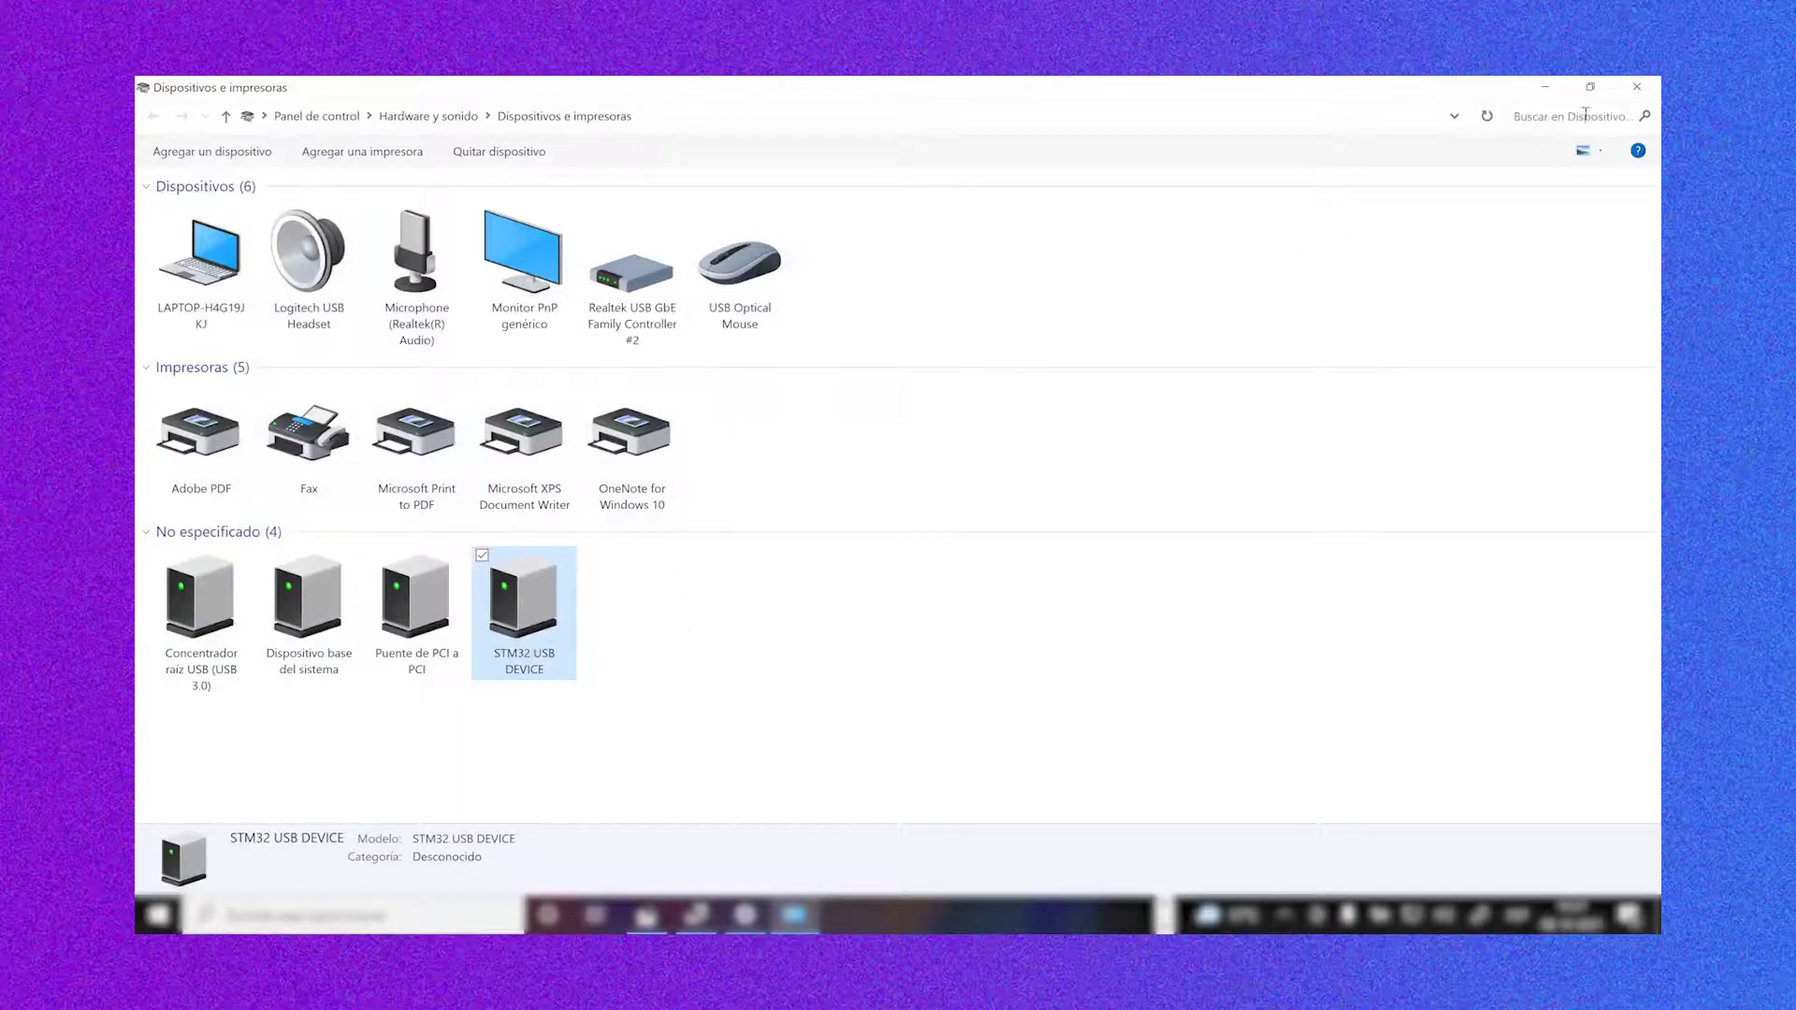
left_click(1590, 87)
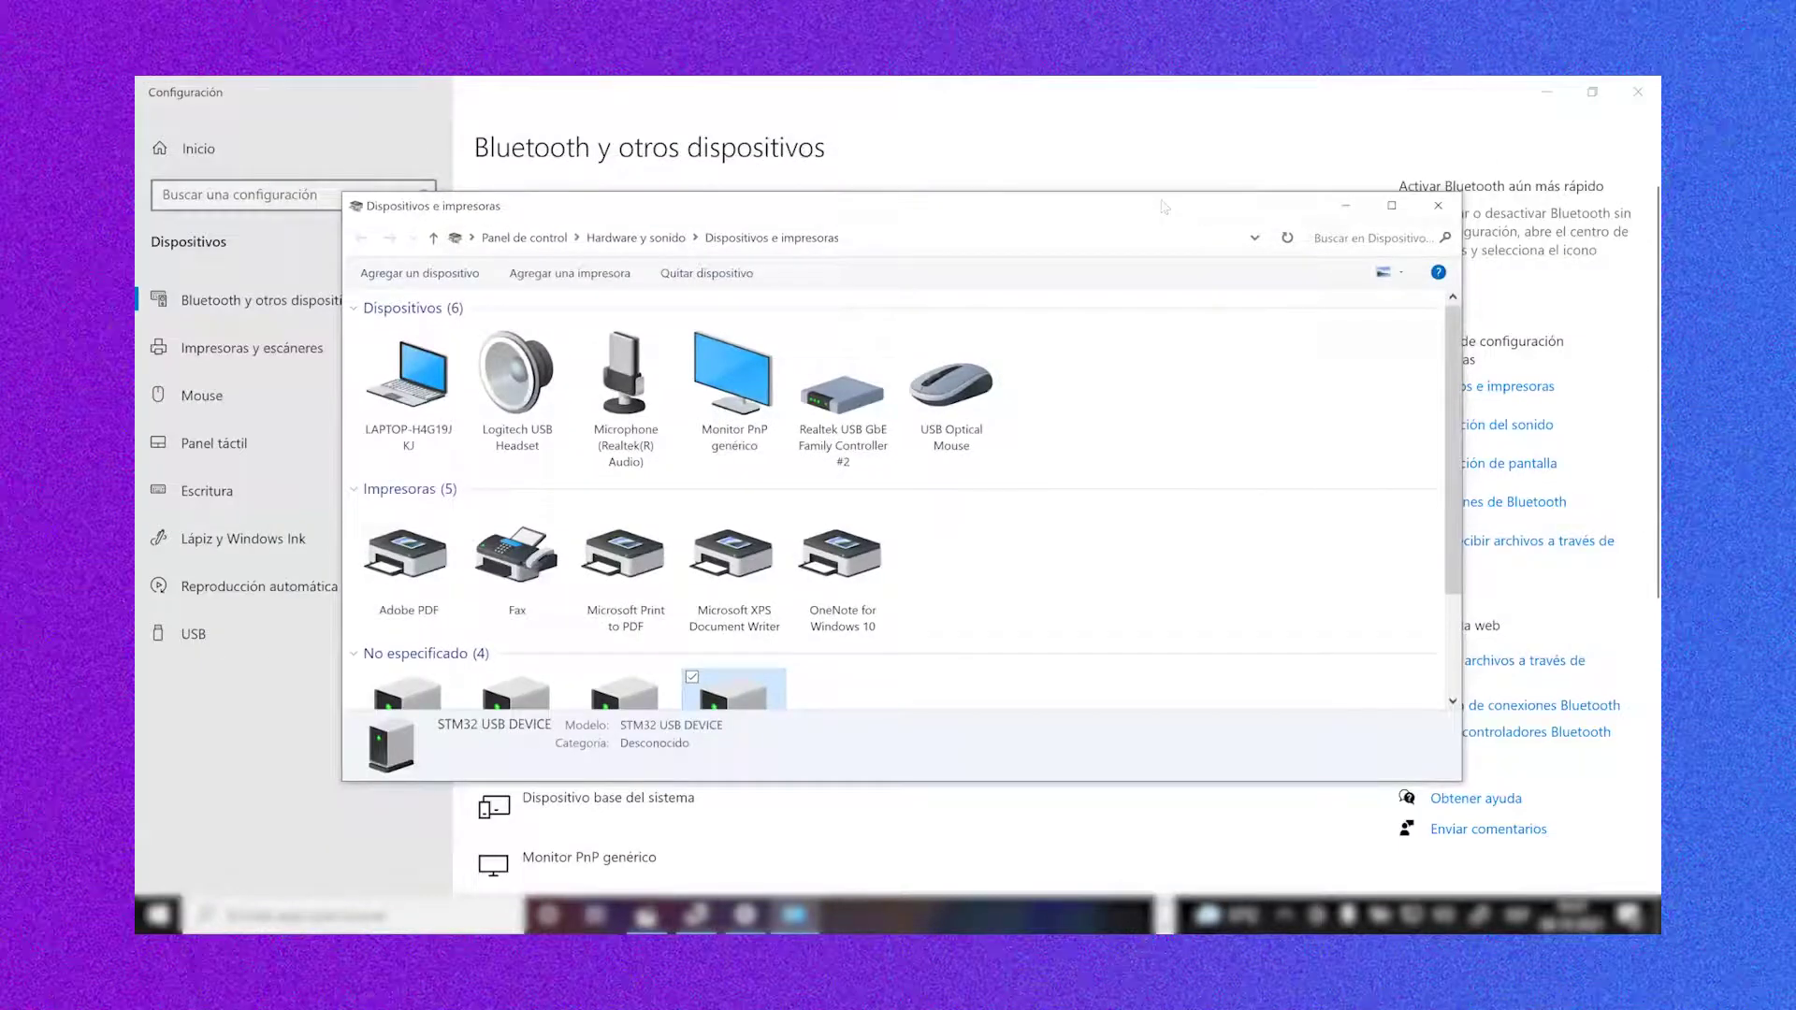
left_click_drag(1164, 207, 1032, 190)
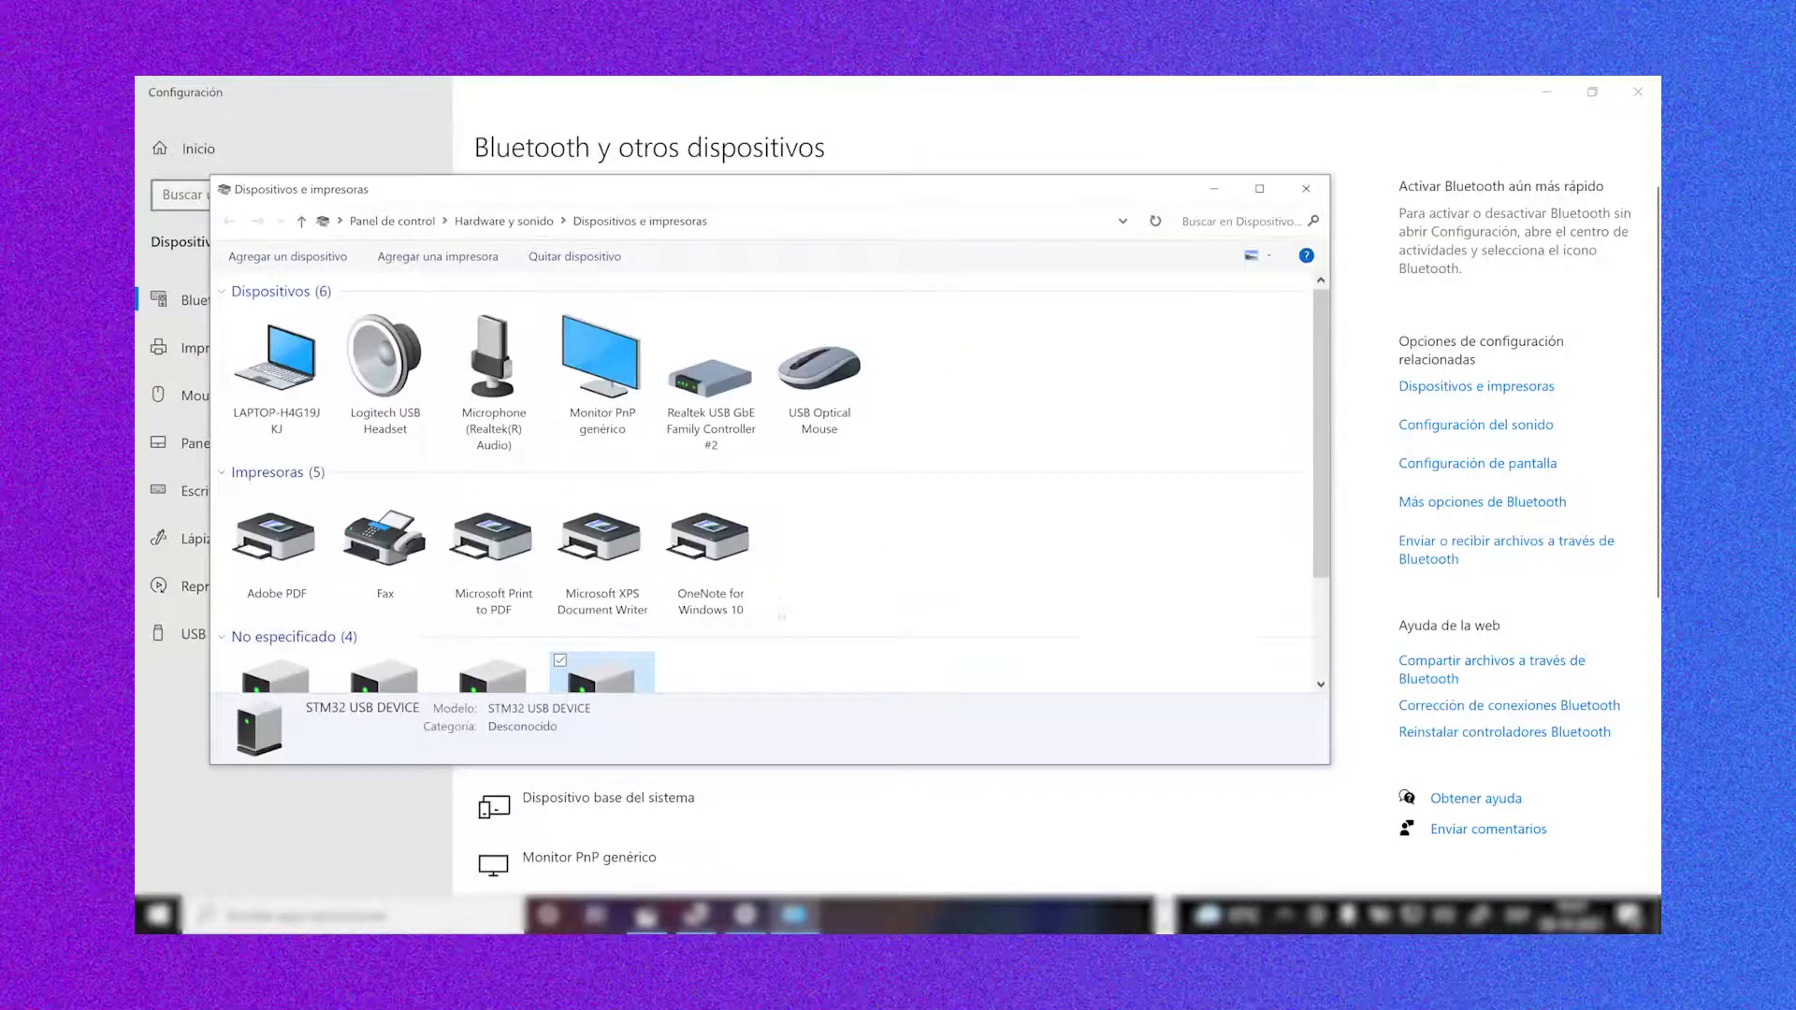
scroll(758, 598, "down", 2)
right_click(601, 610)
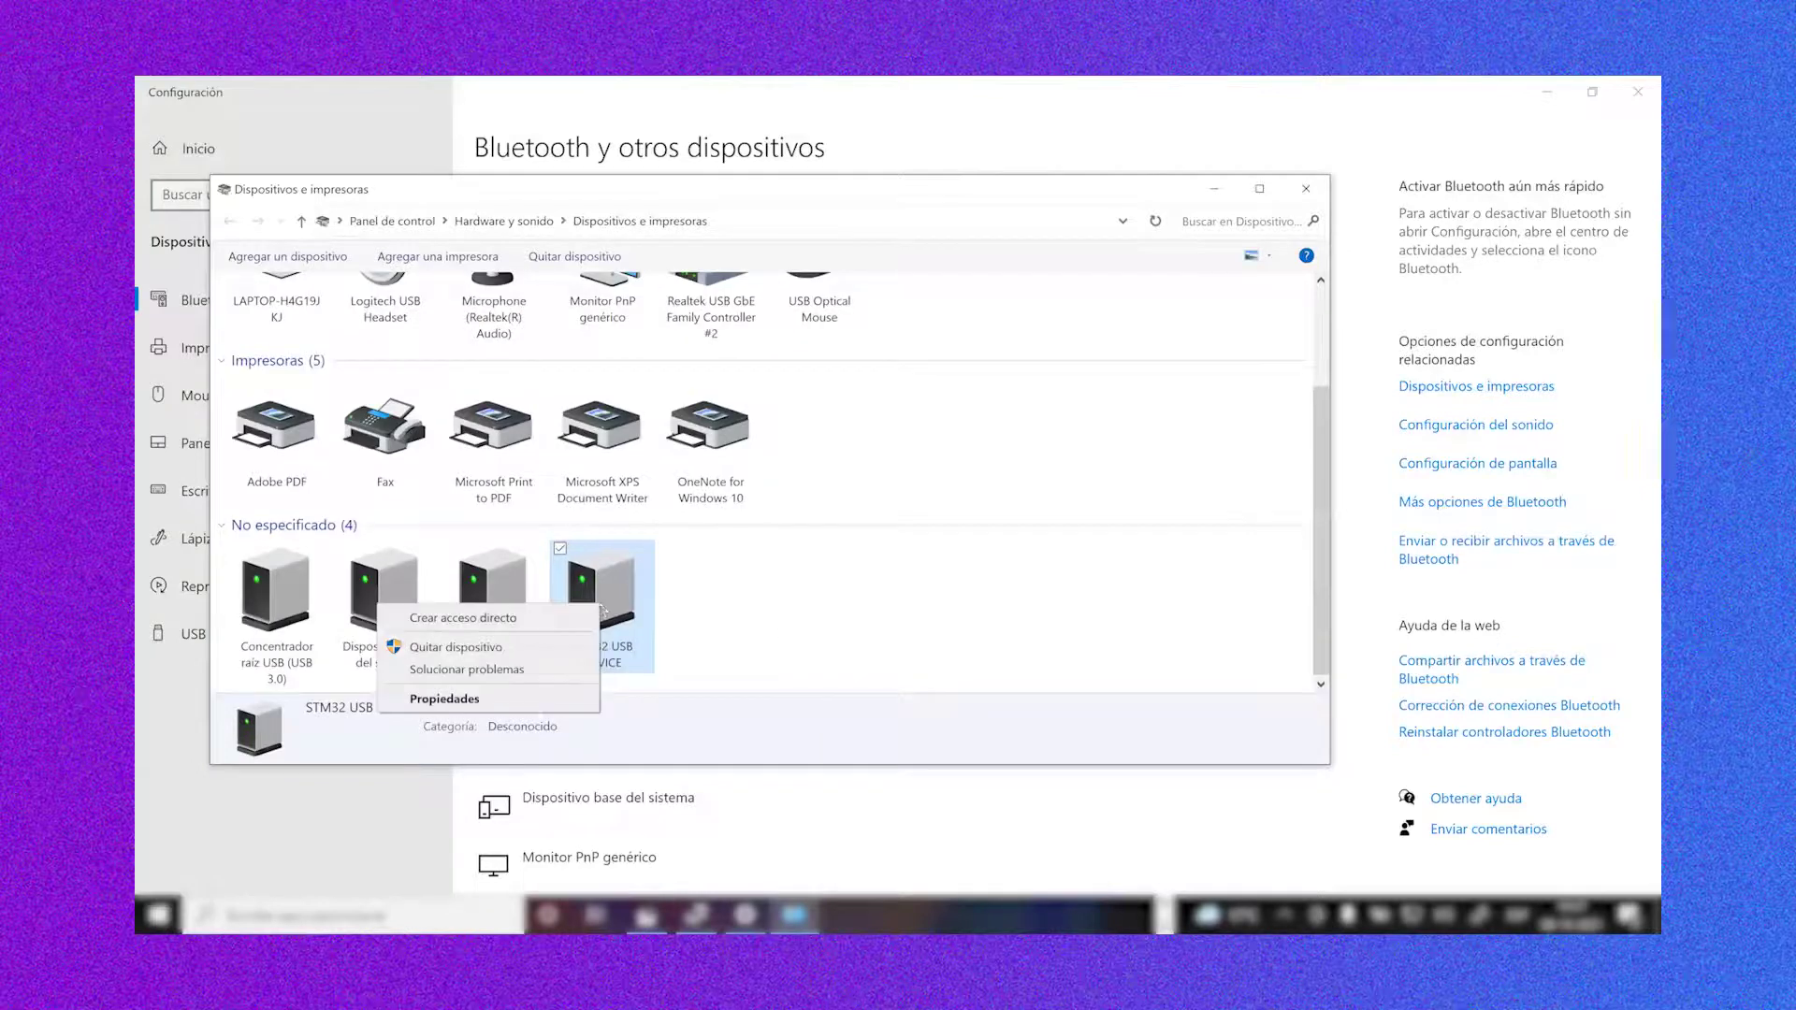
left_click(416, 701)
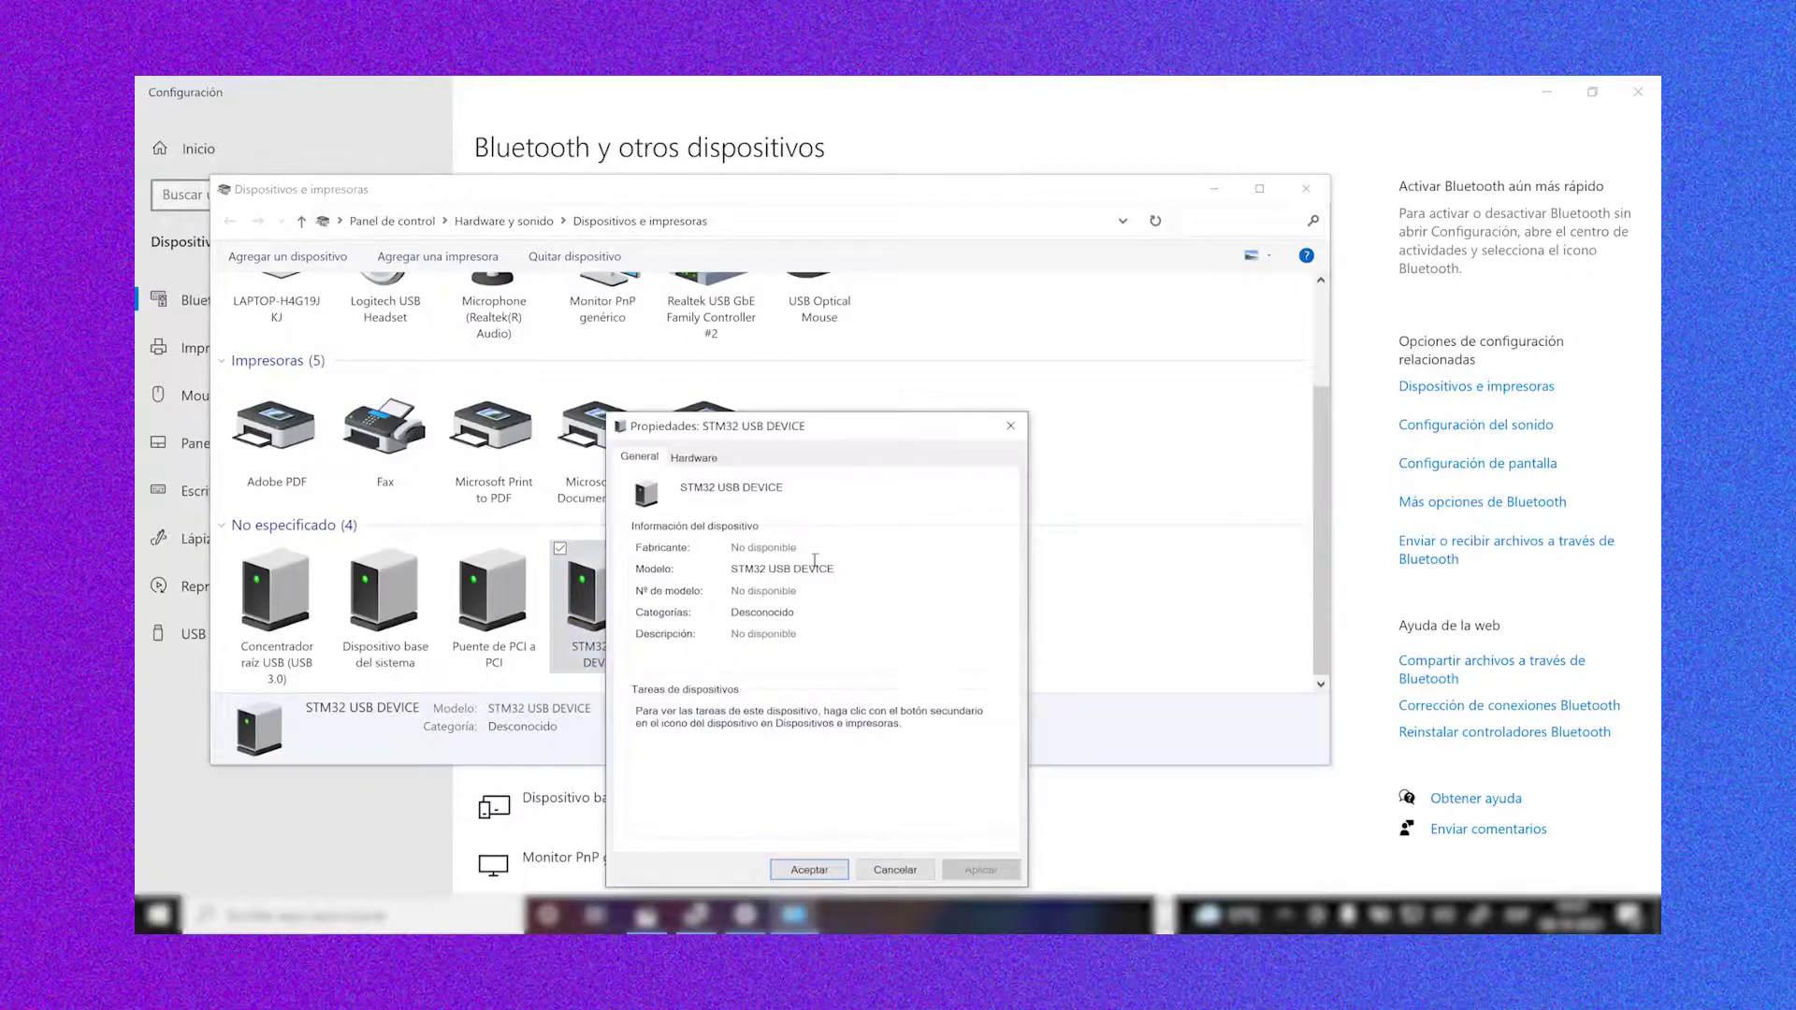
left_click(1011, 426)
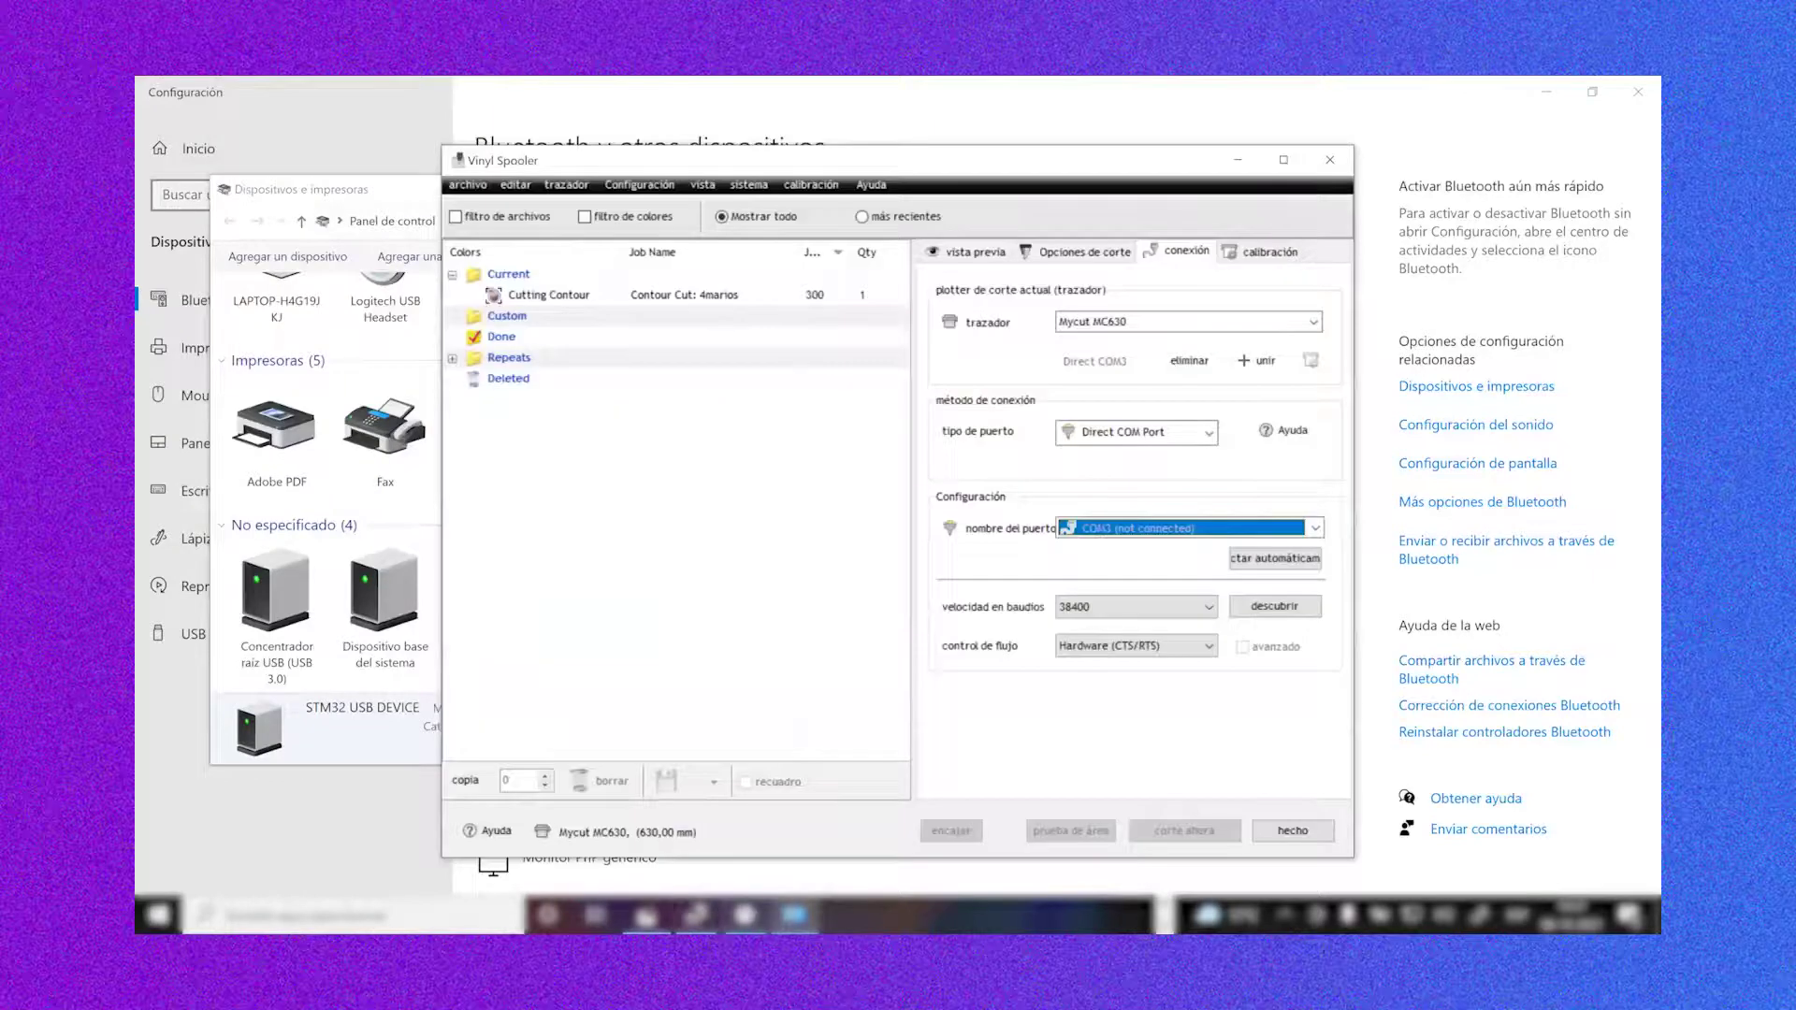
Check the available COM ports in Vinyl Spooler's connection settings, keeping COM3
left_click(1162, 530)
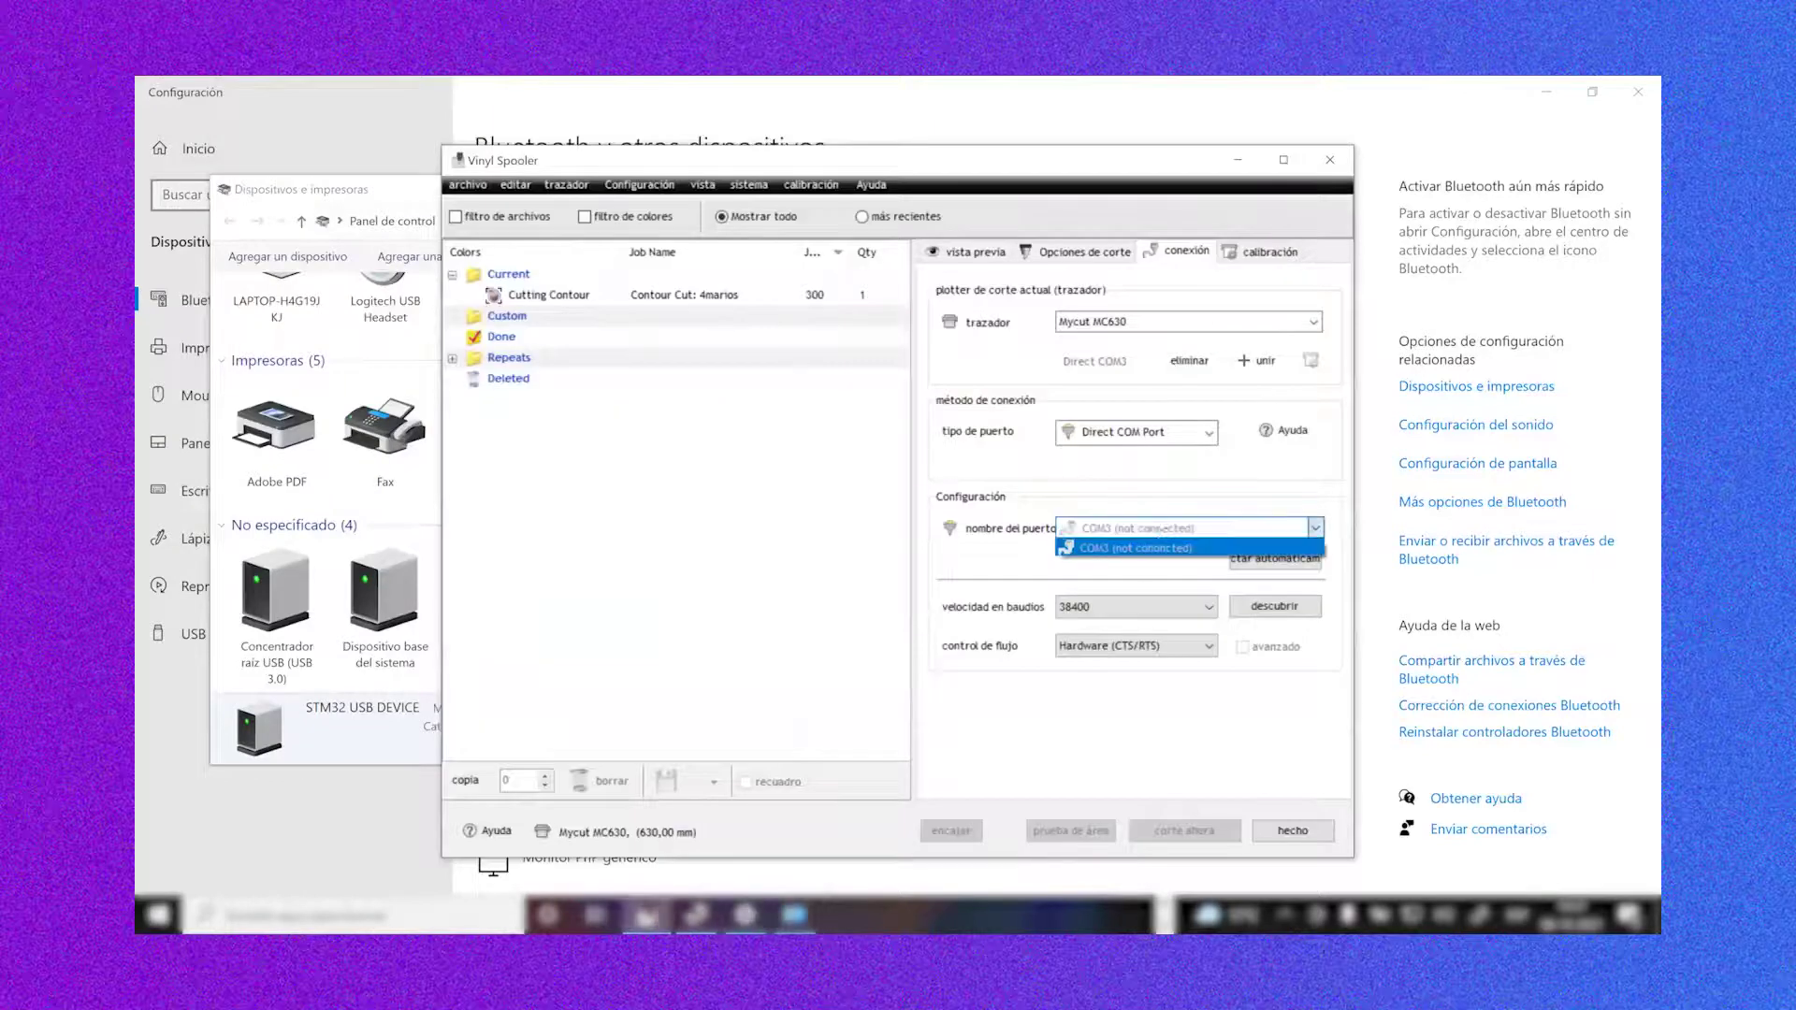
left_click(1162, 550)
left_click(1142, 431)
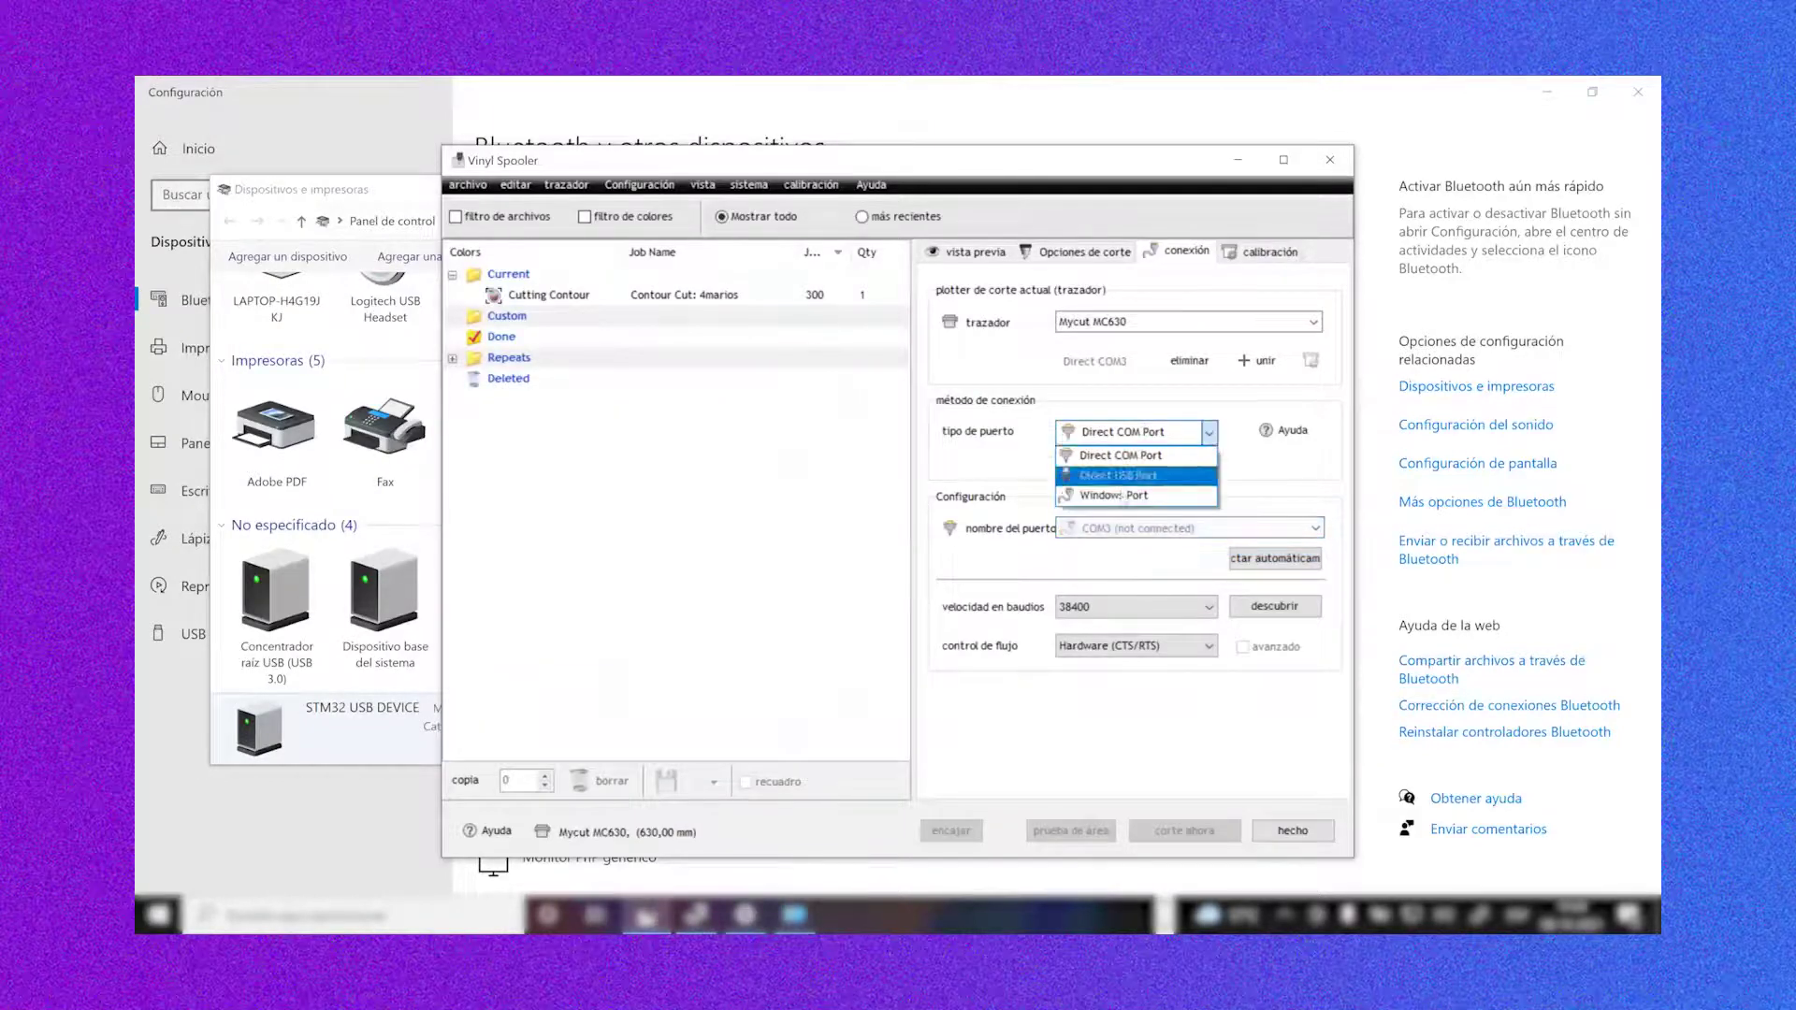
left_click(1112, 488)
left_click(1130, 440)
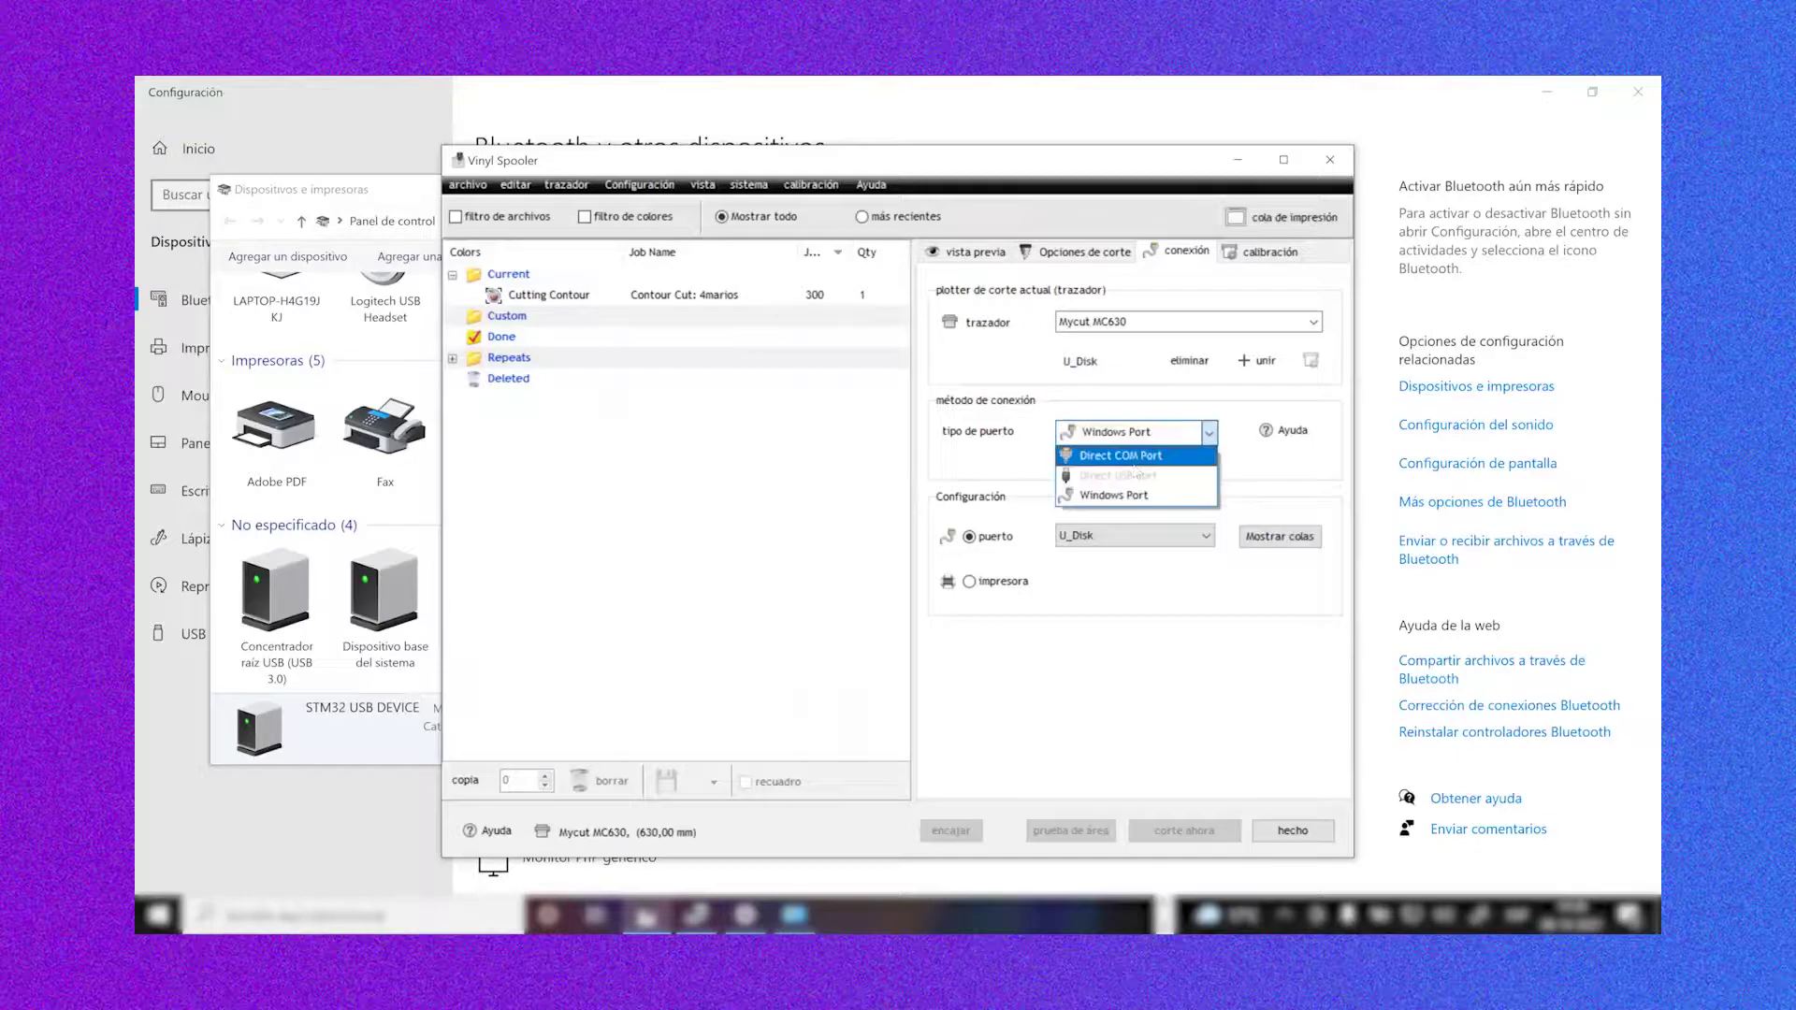
left_click(1115, 453)
left_click(1148, 438)
left_click(1143, 475)
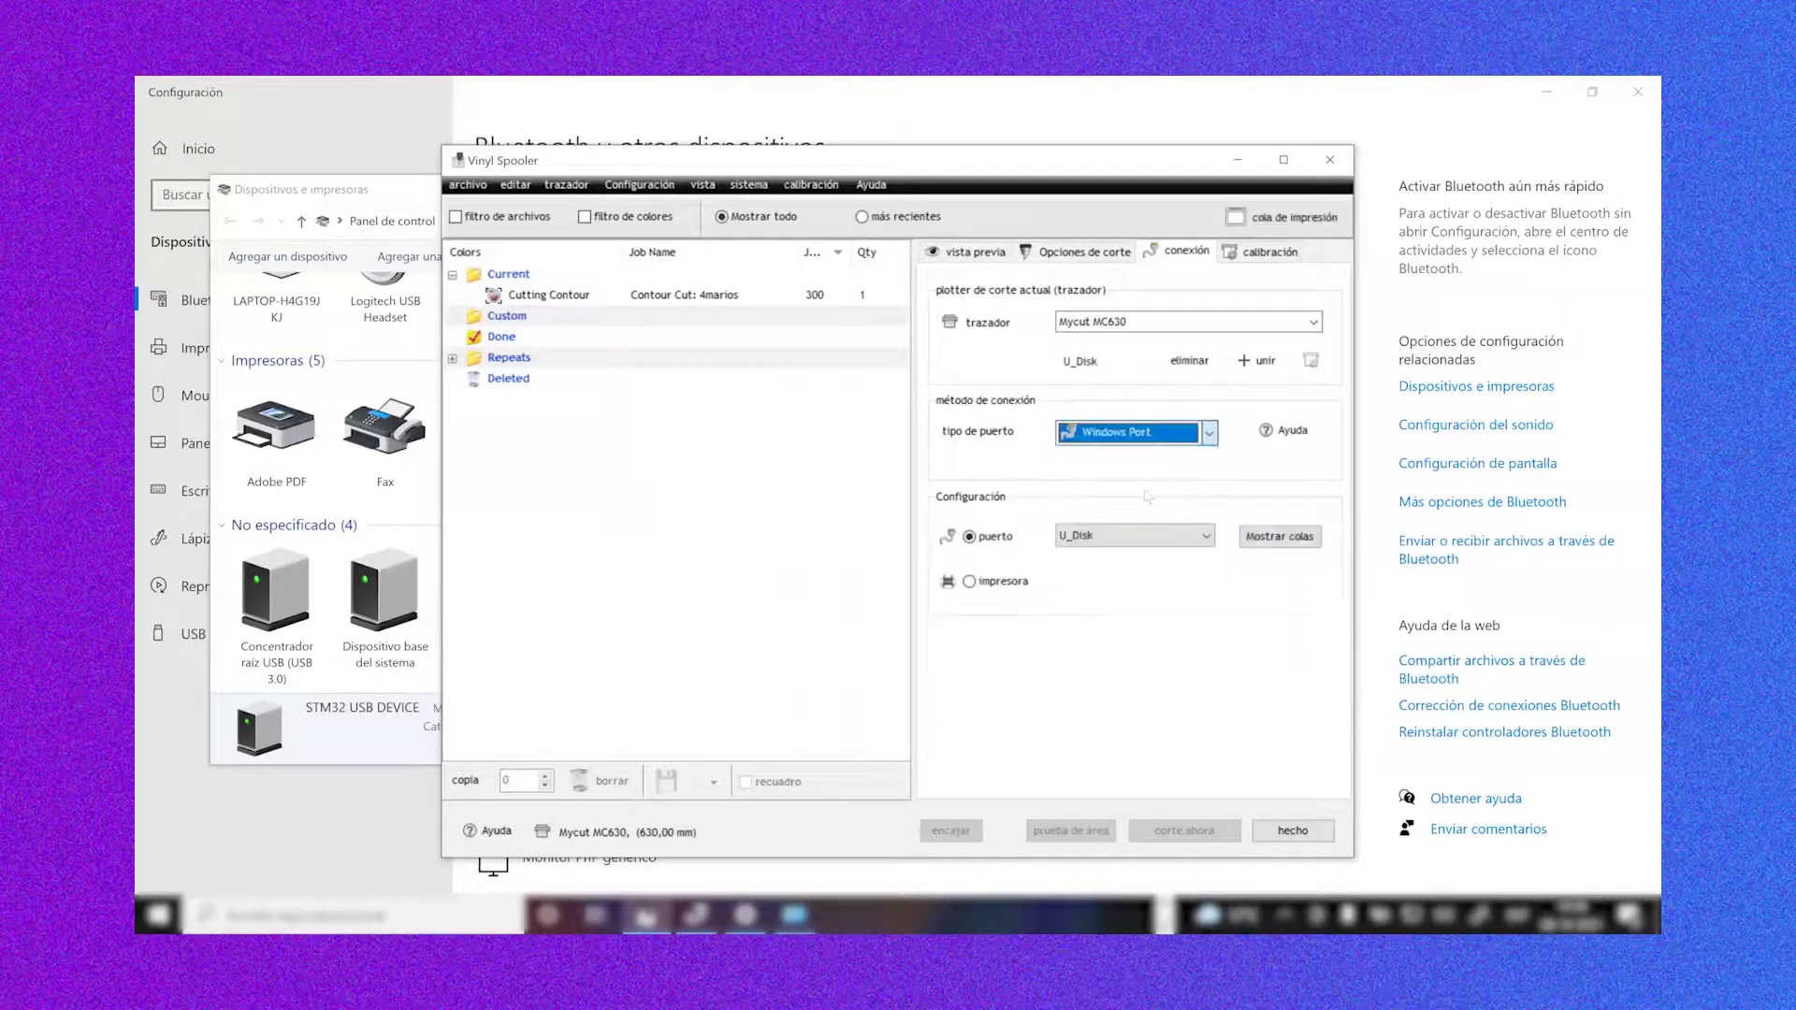
left_click(1140, 536)
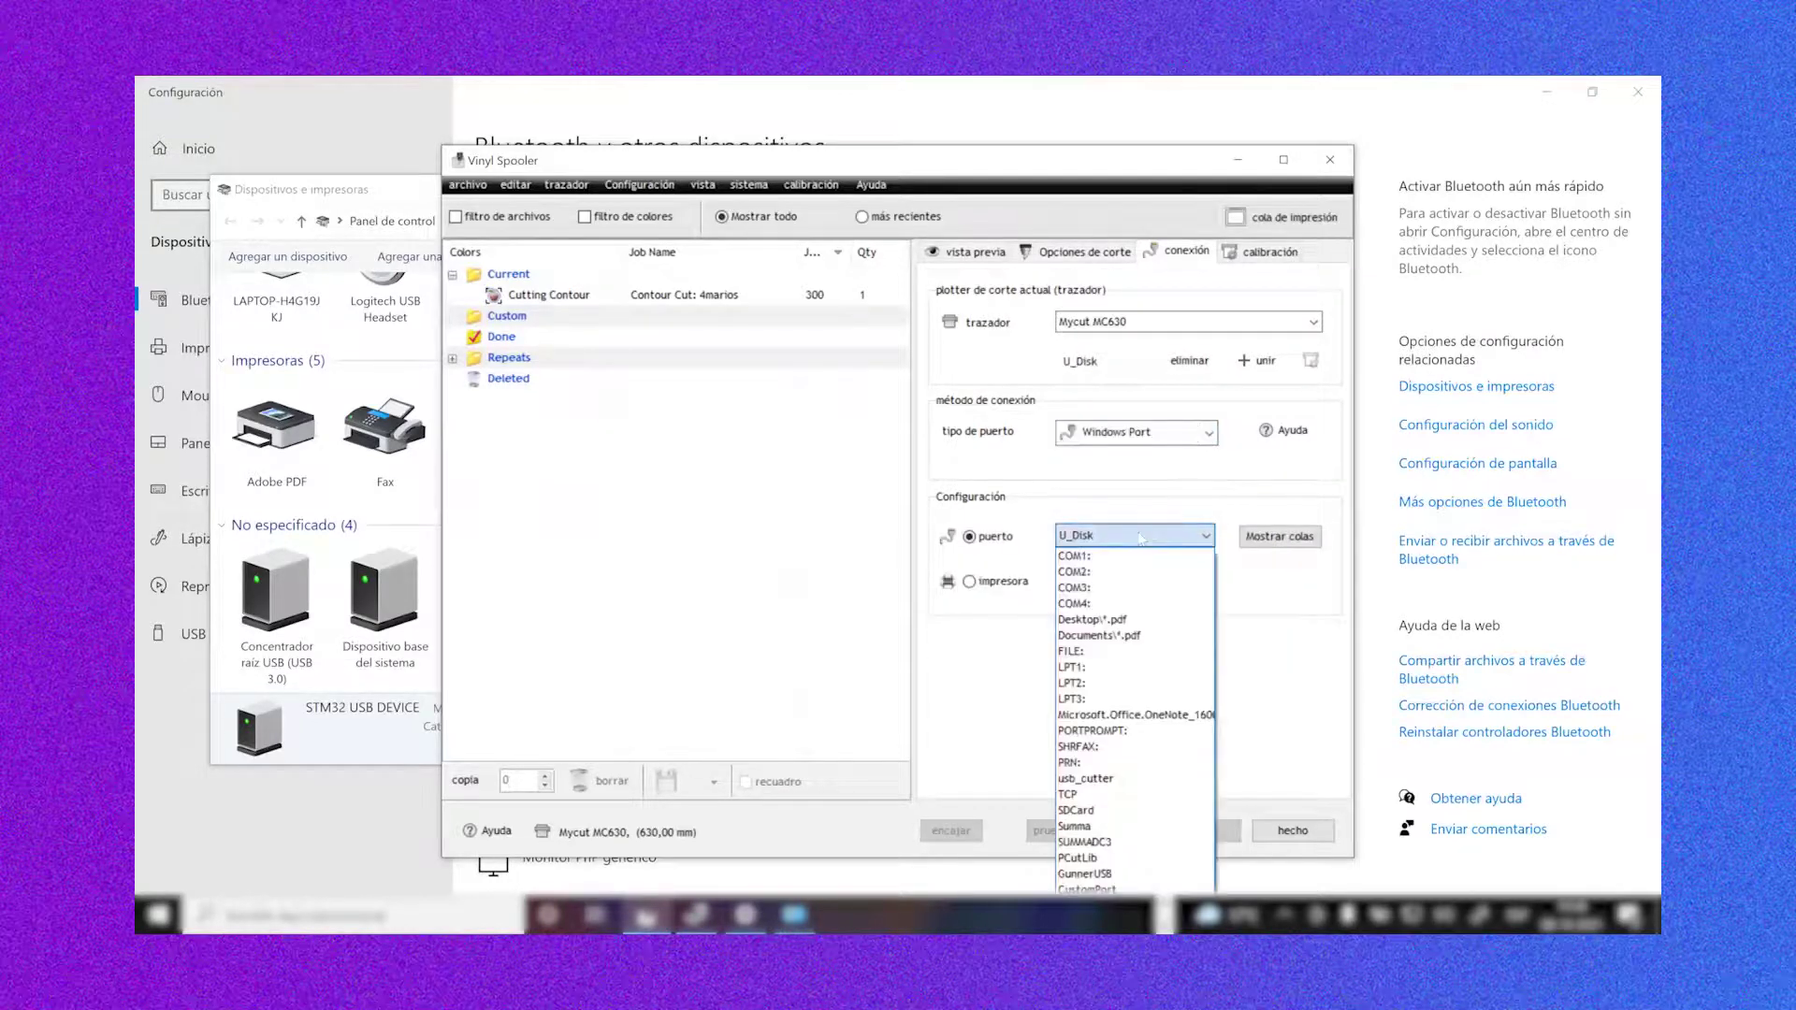
left_click(1117, 546)
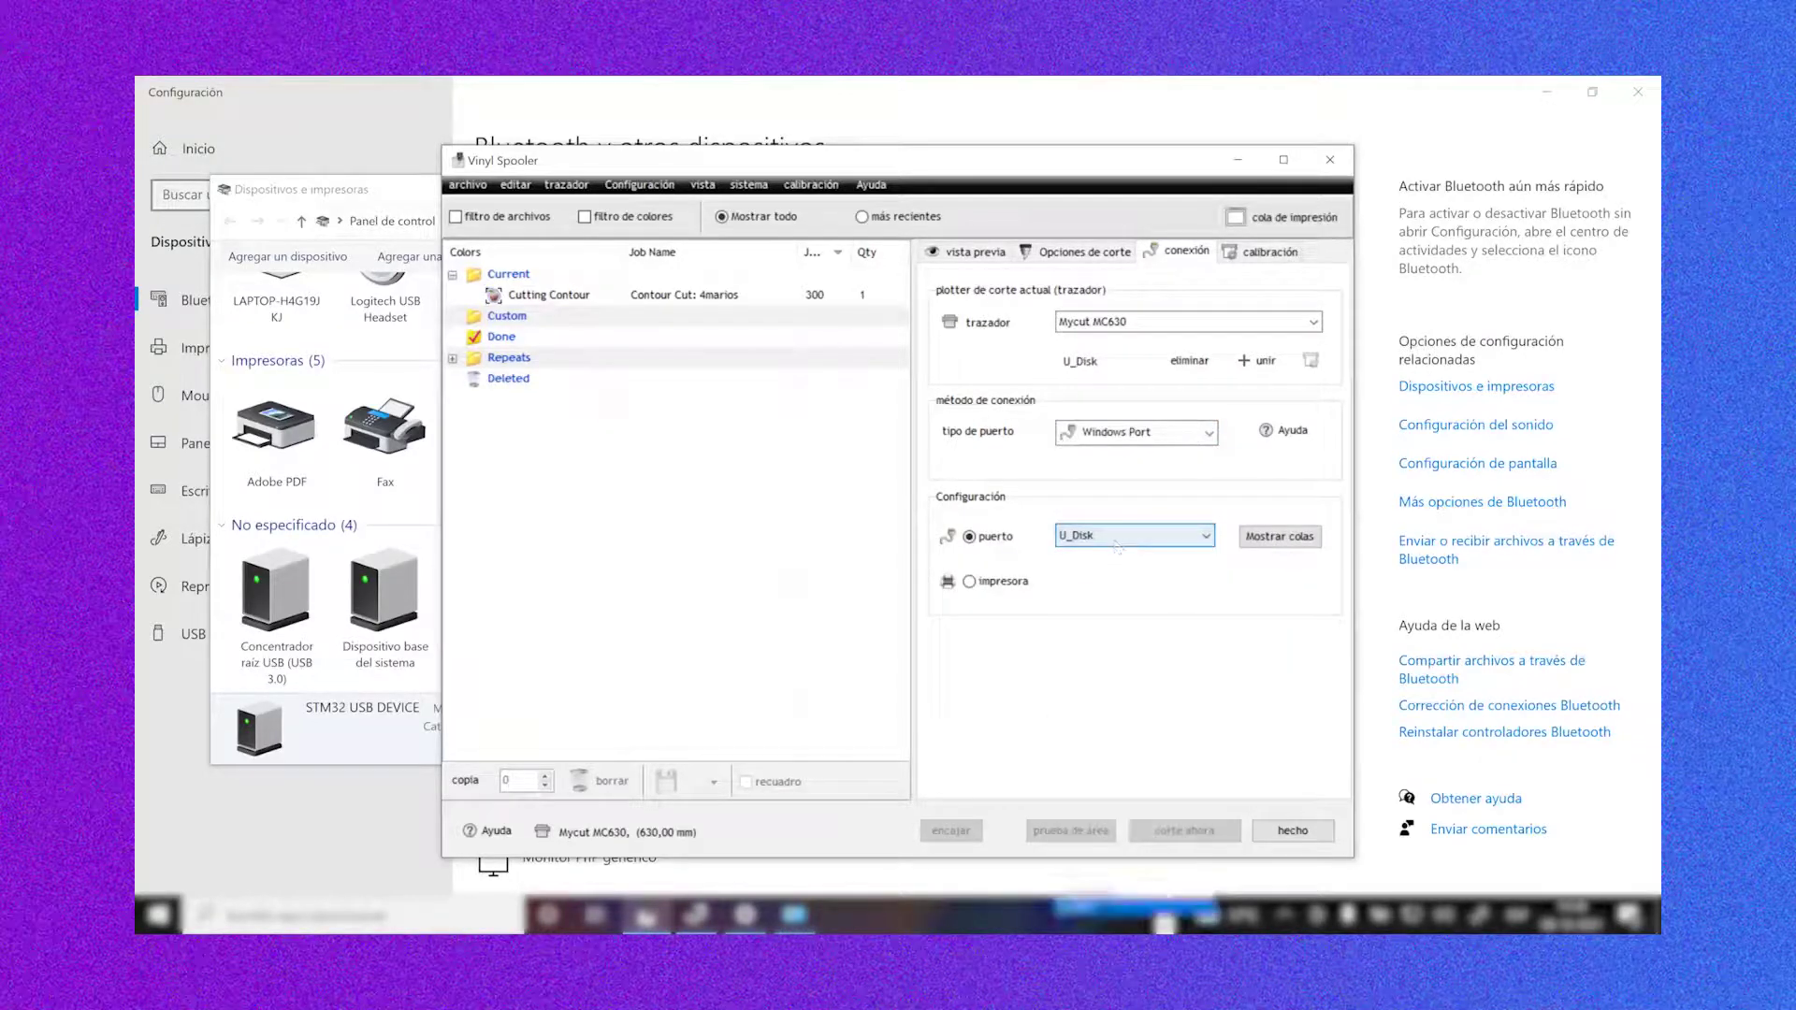
left_click(1191, 434)
left_click(1182, 456)
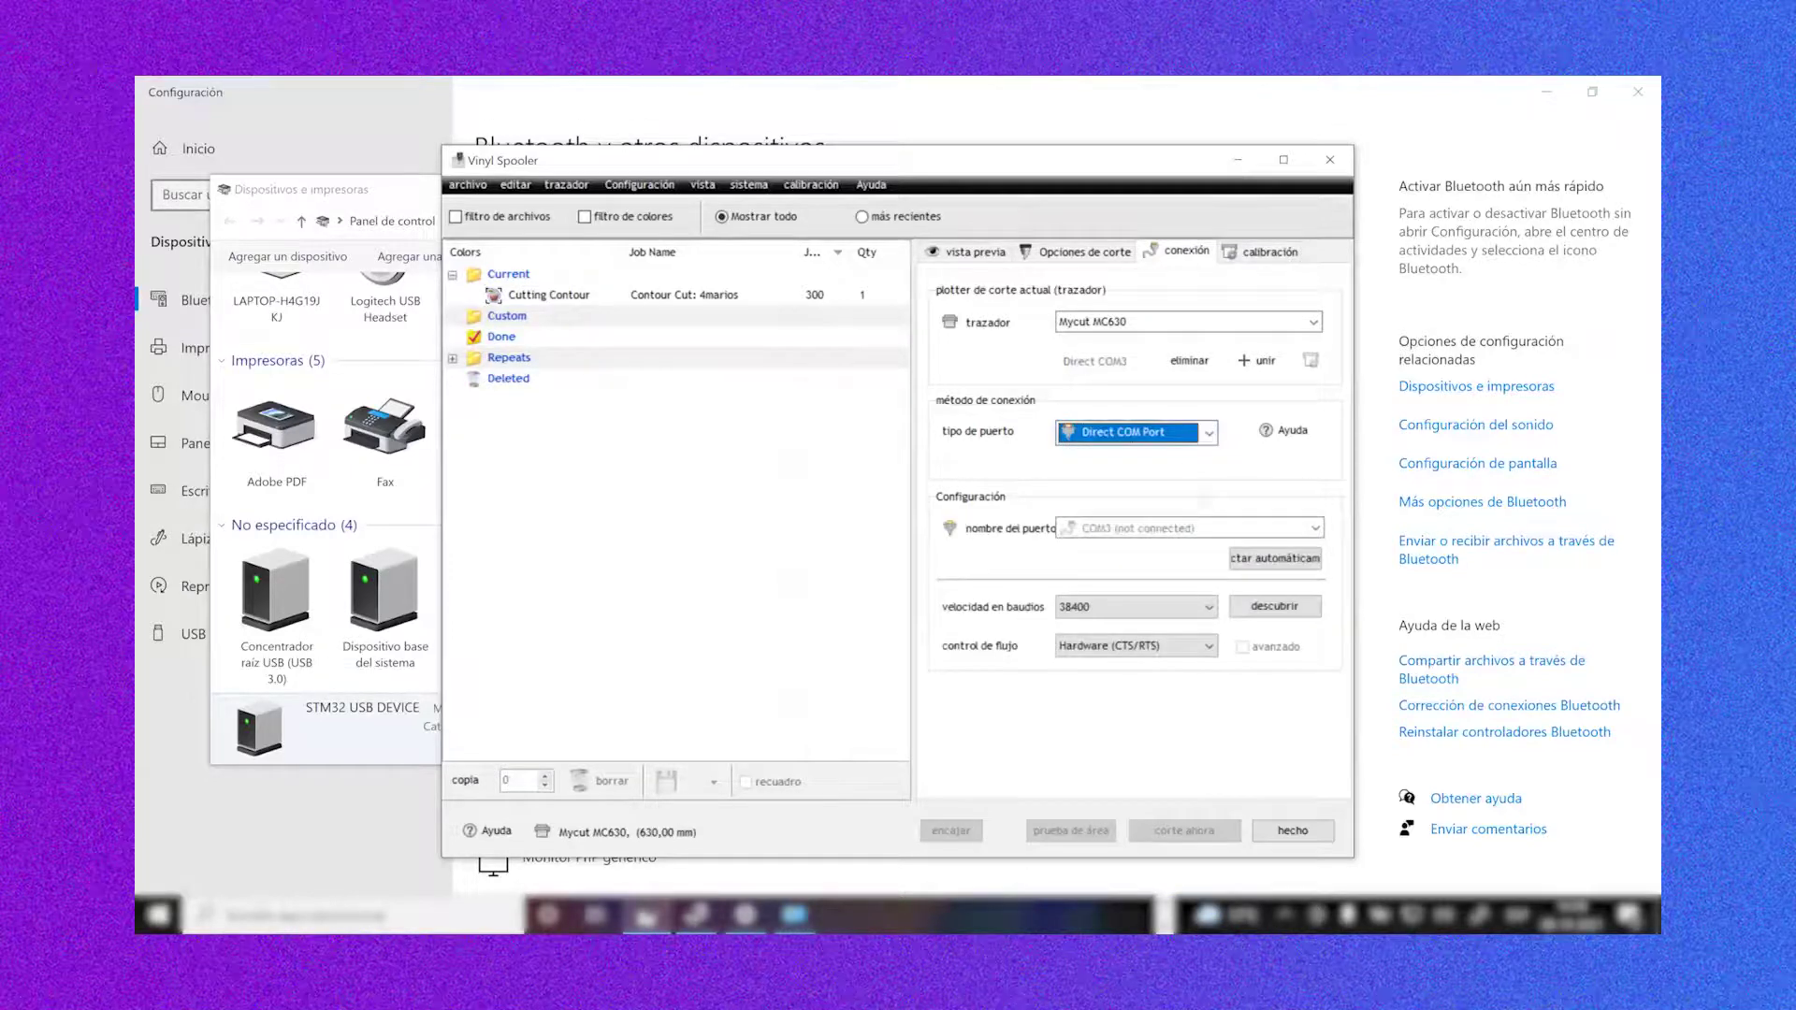
left_click(1208, 529)
left_click(1187, 544)
left_click(1275, 559)
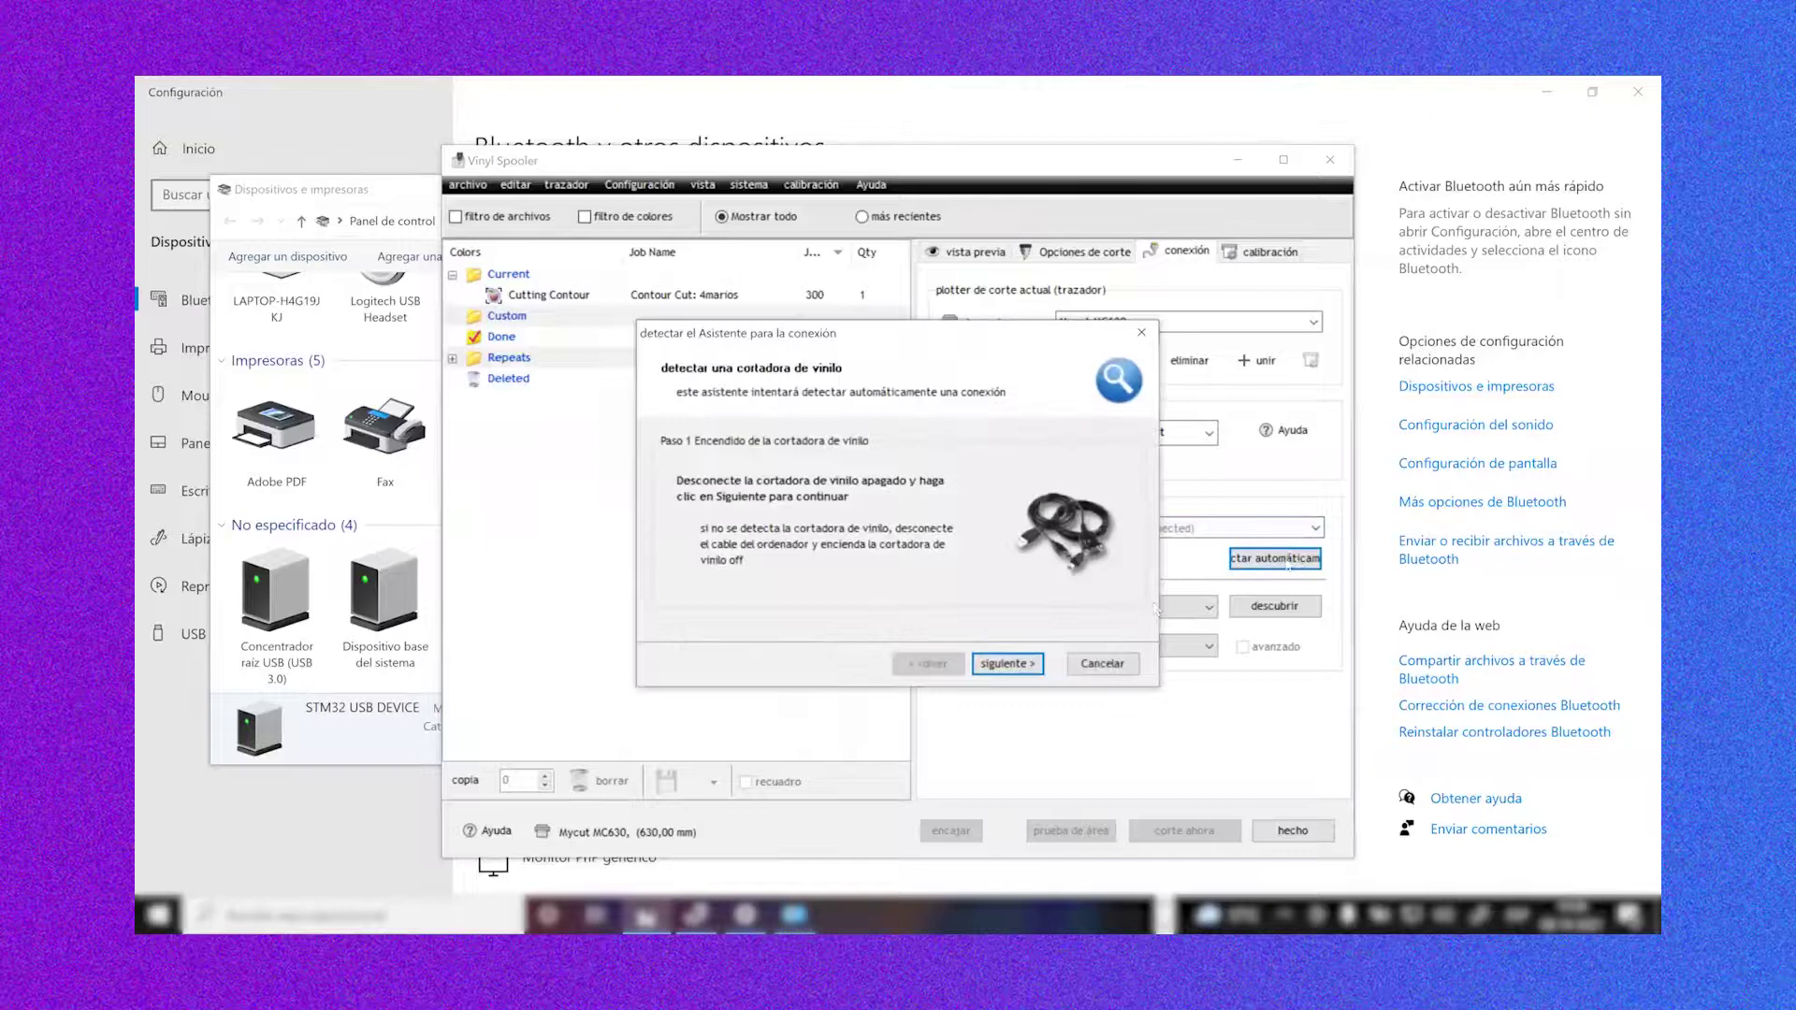
left_click(1007, 663)
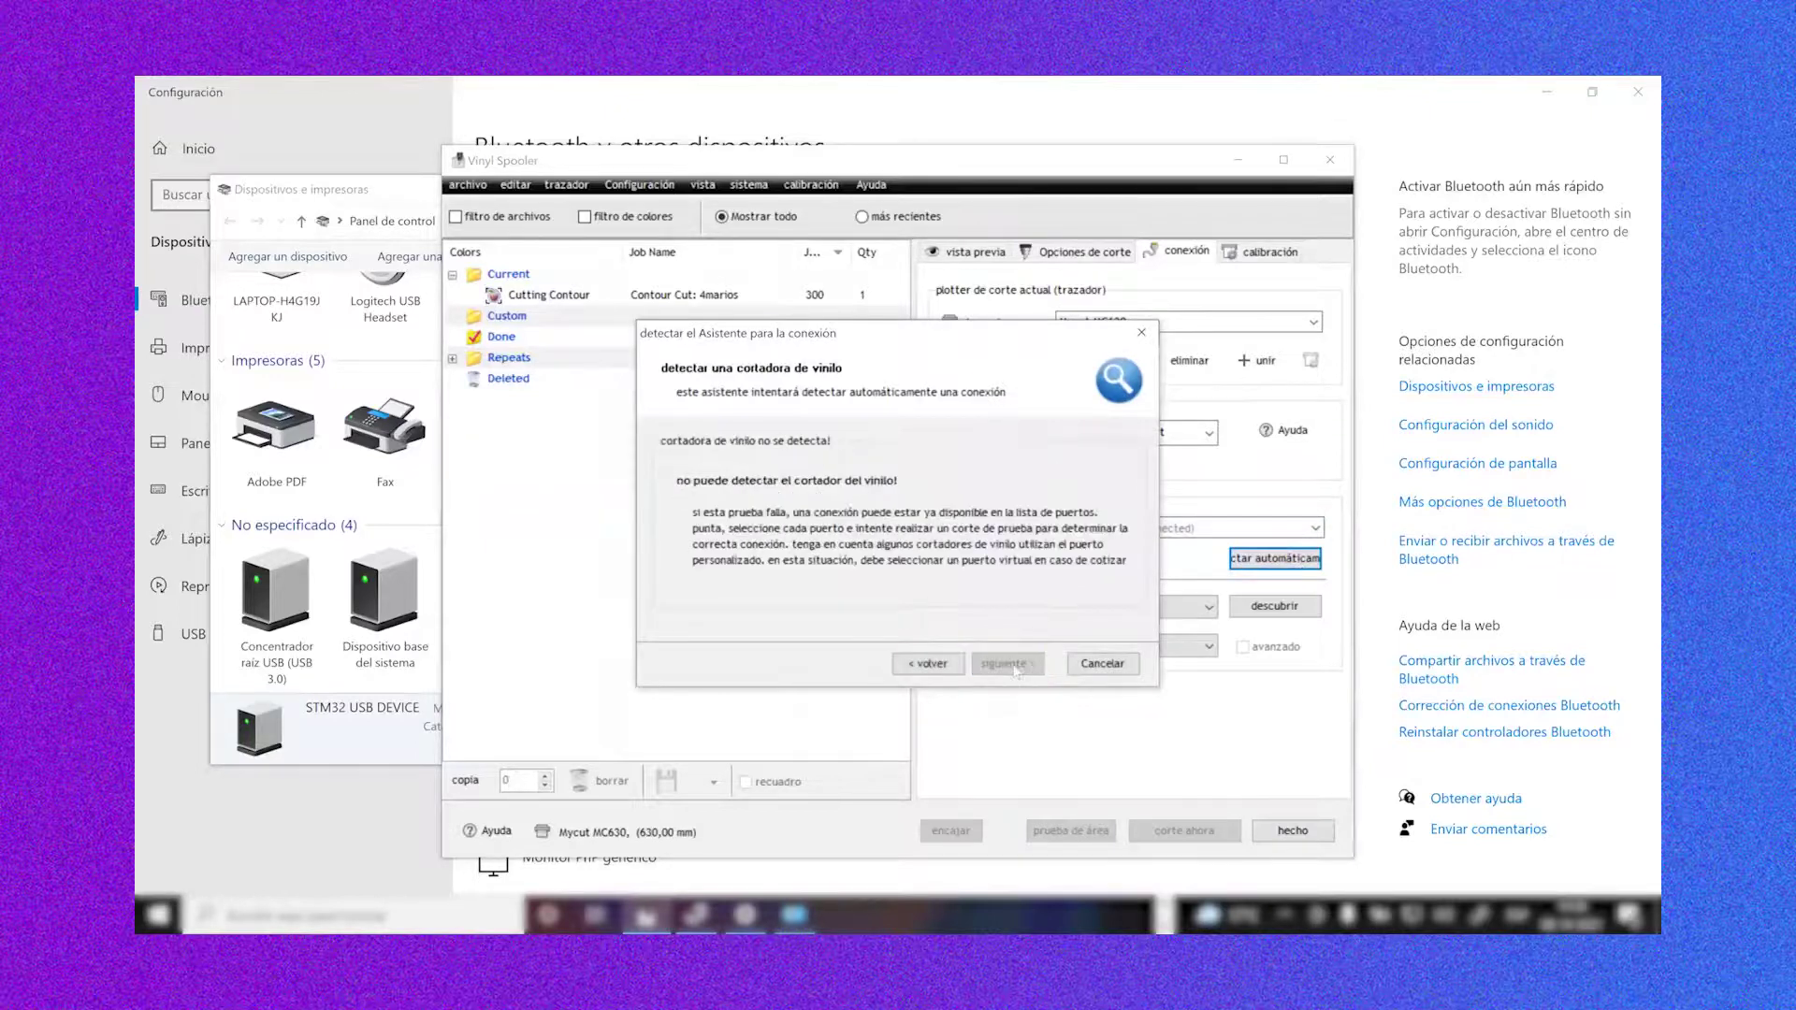
left_click(941, 665)
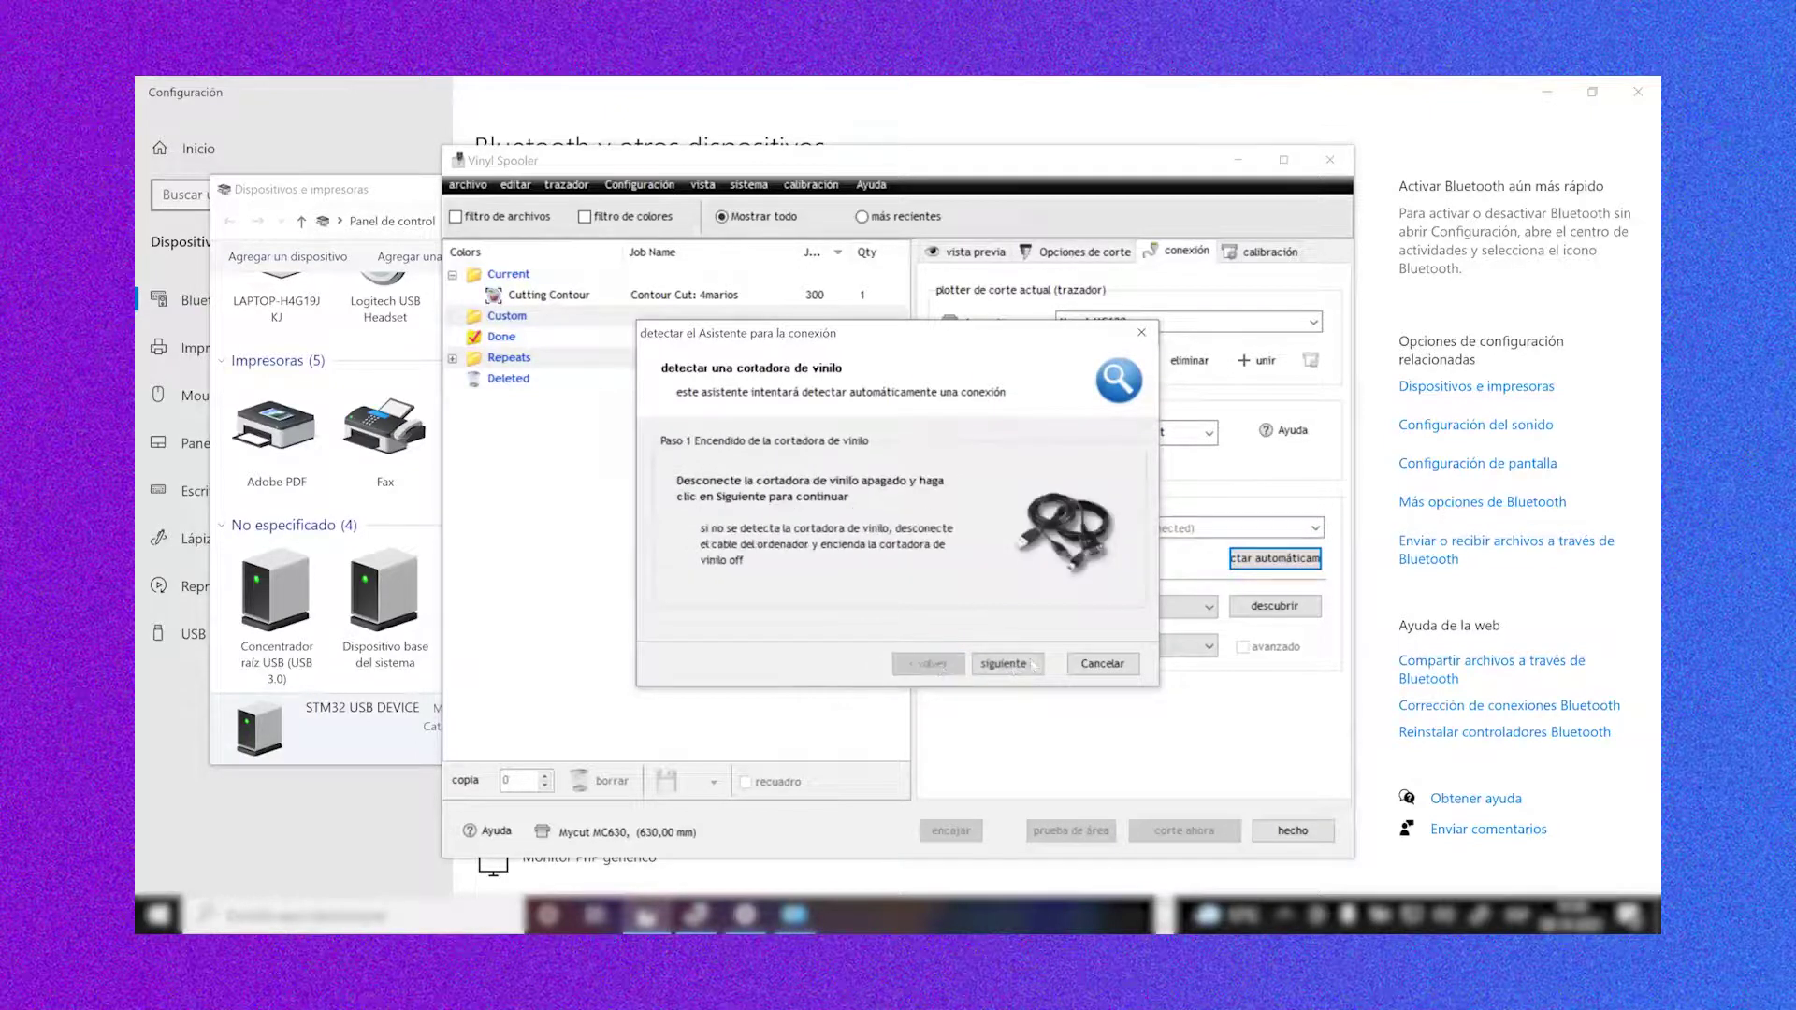
left_click(1102, 663)
left_click(1132, 322)
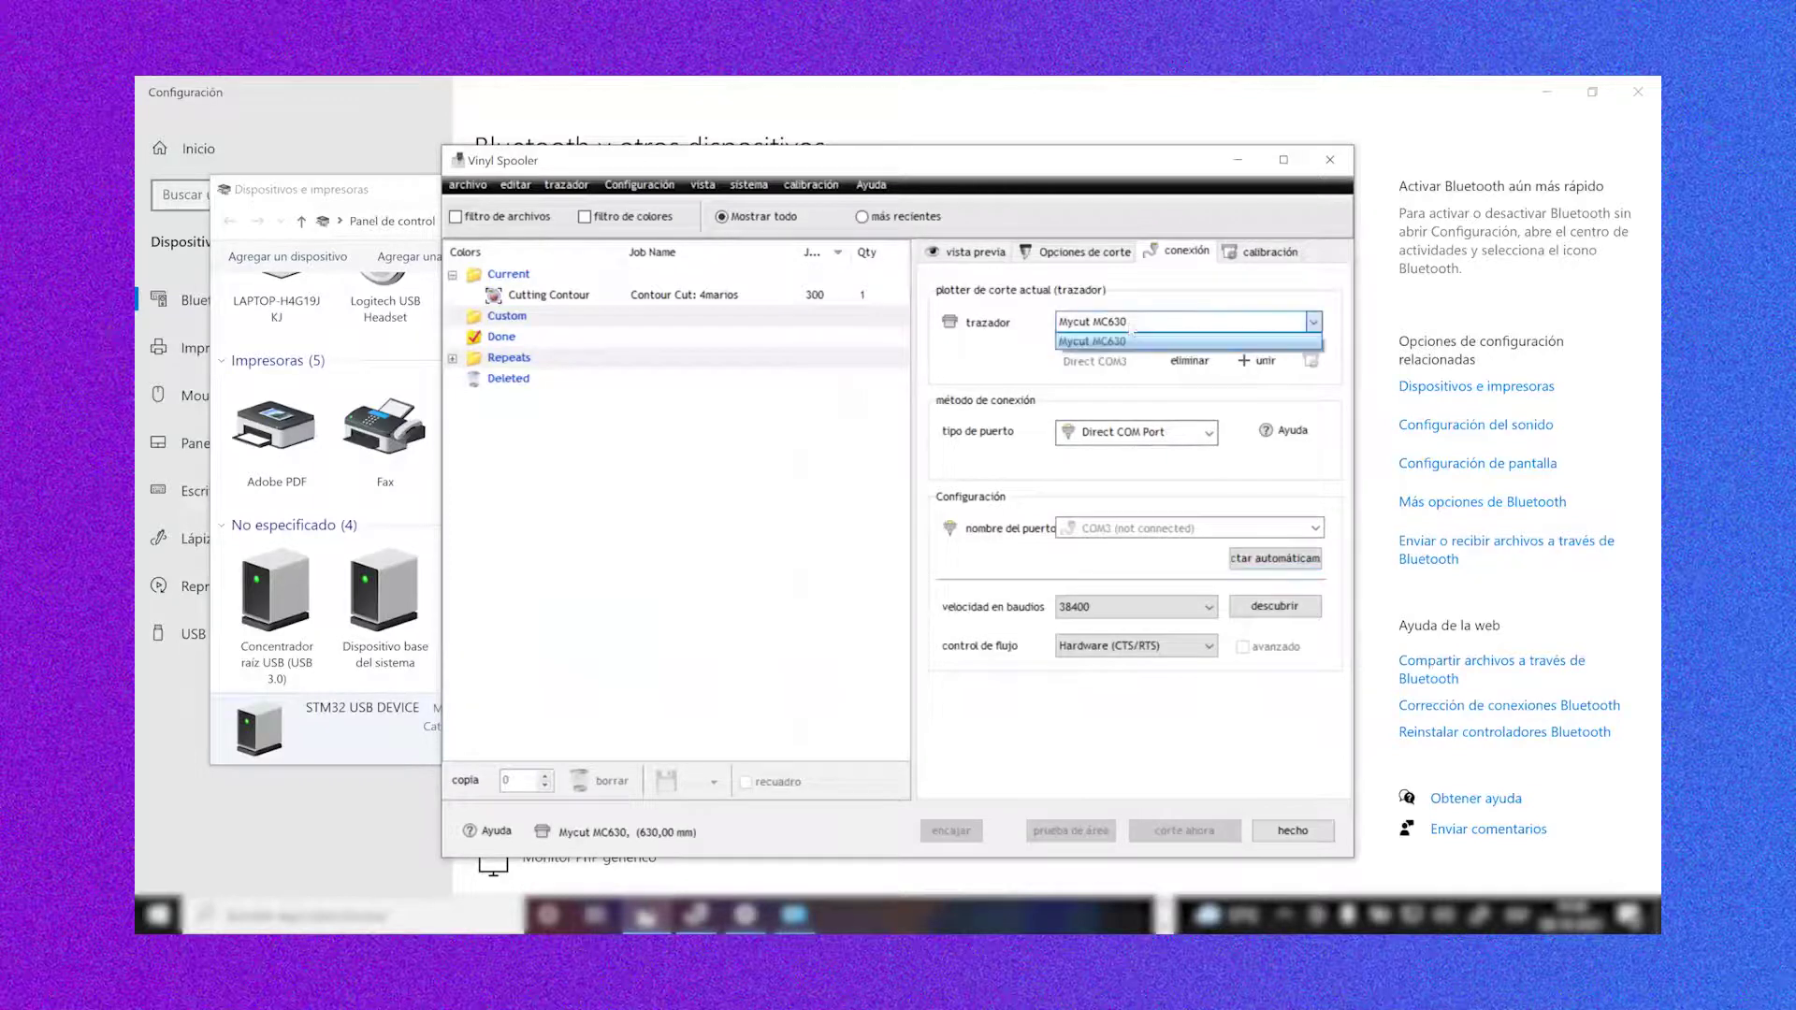
left_click(1134, 327)
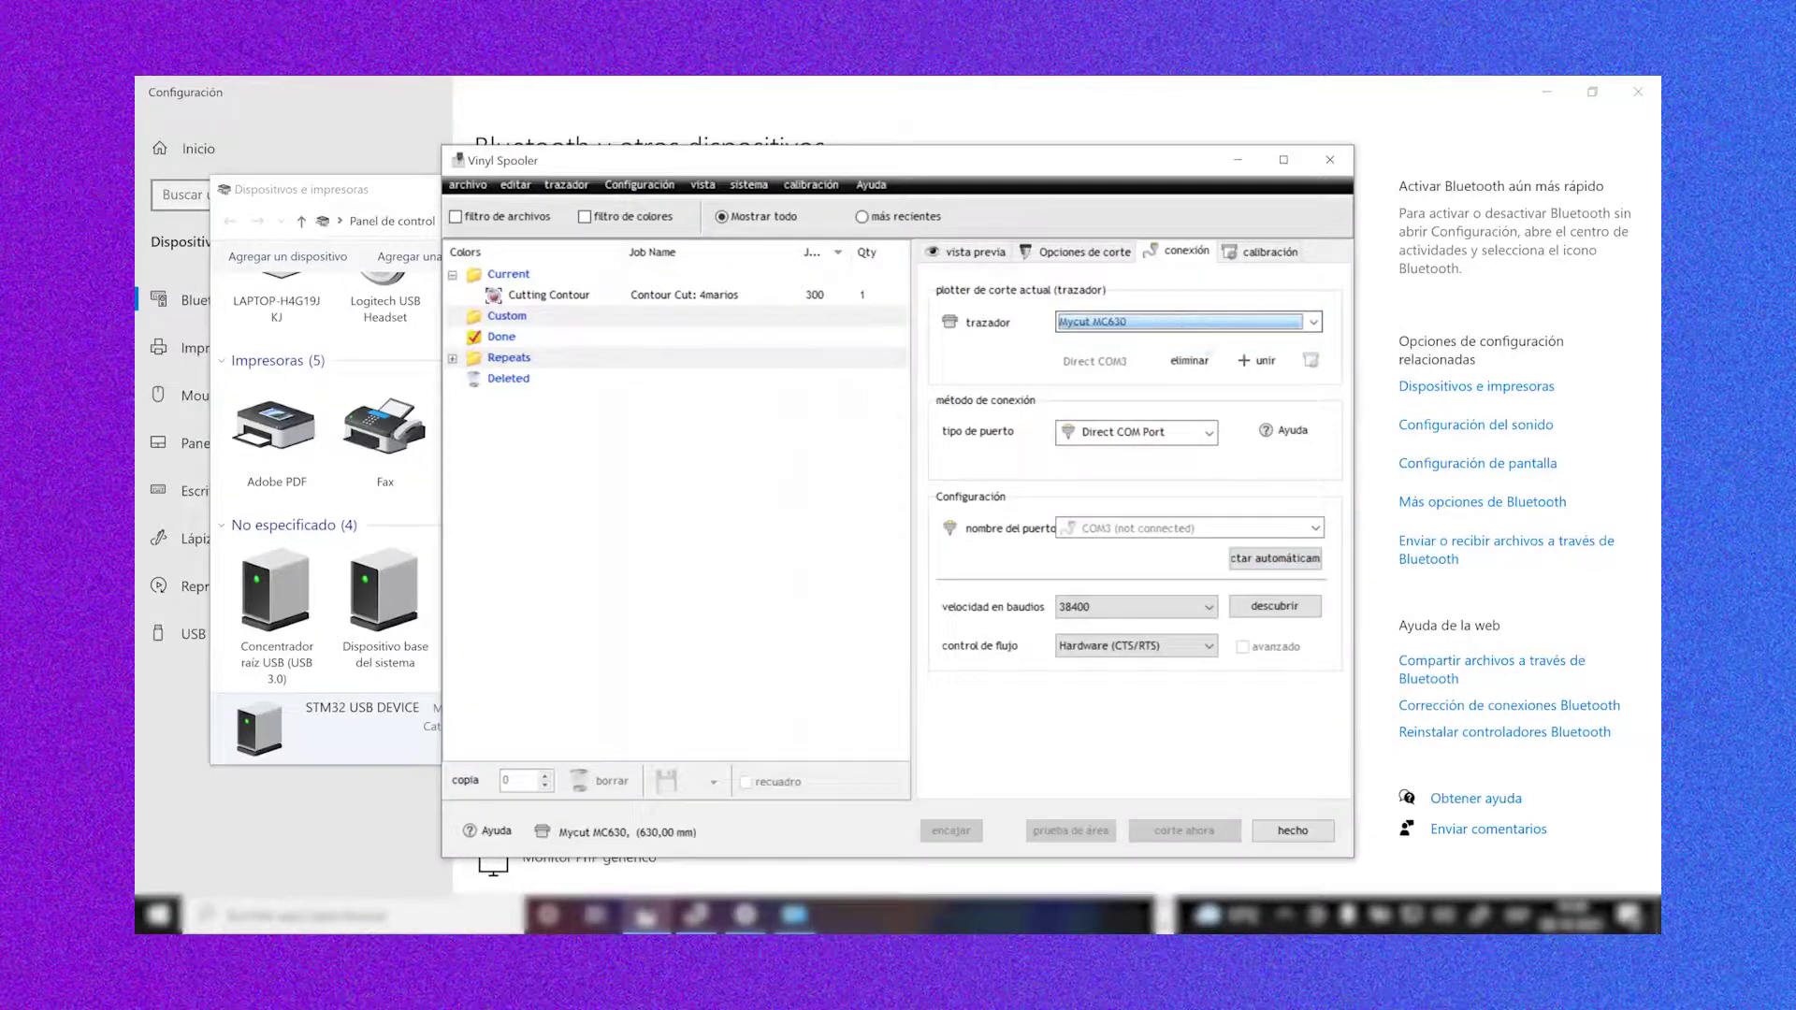
left_click(1251, 363)
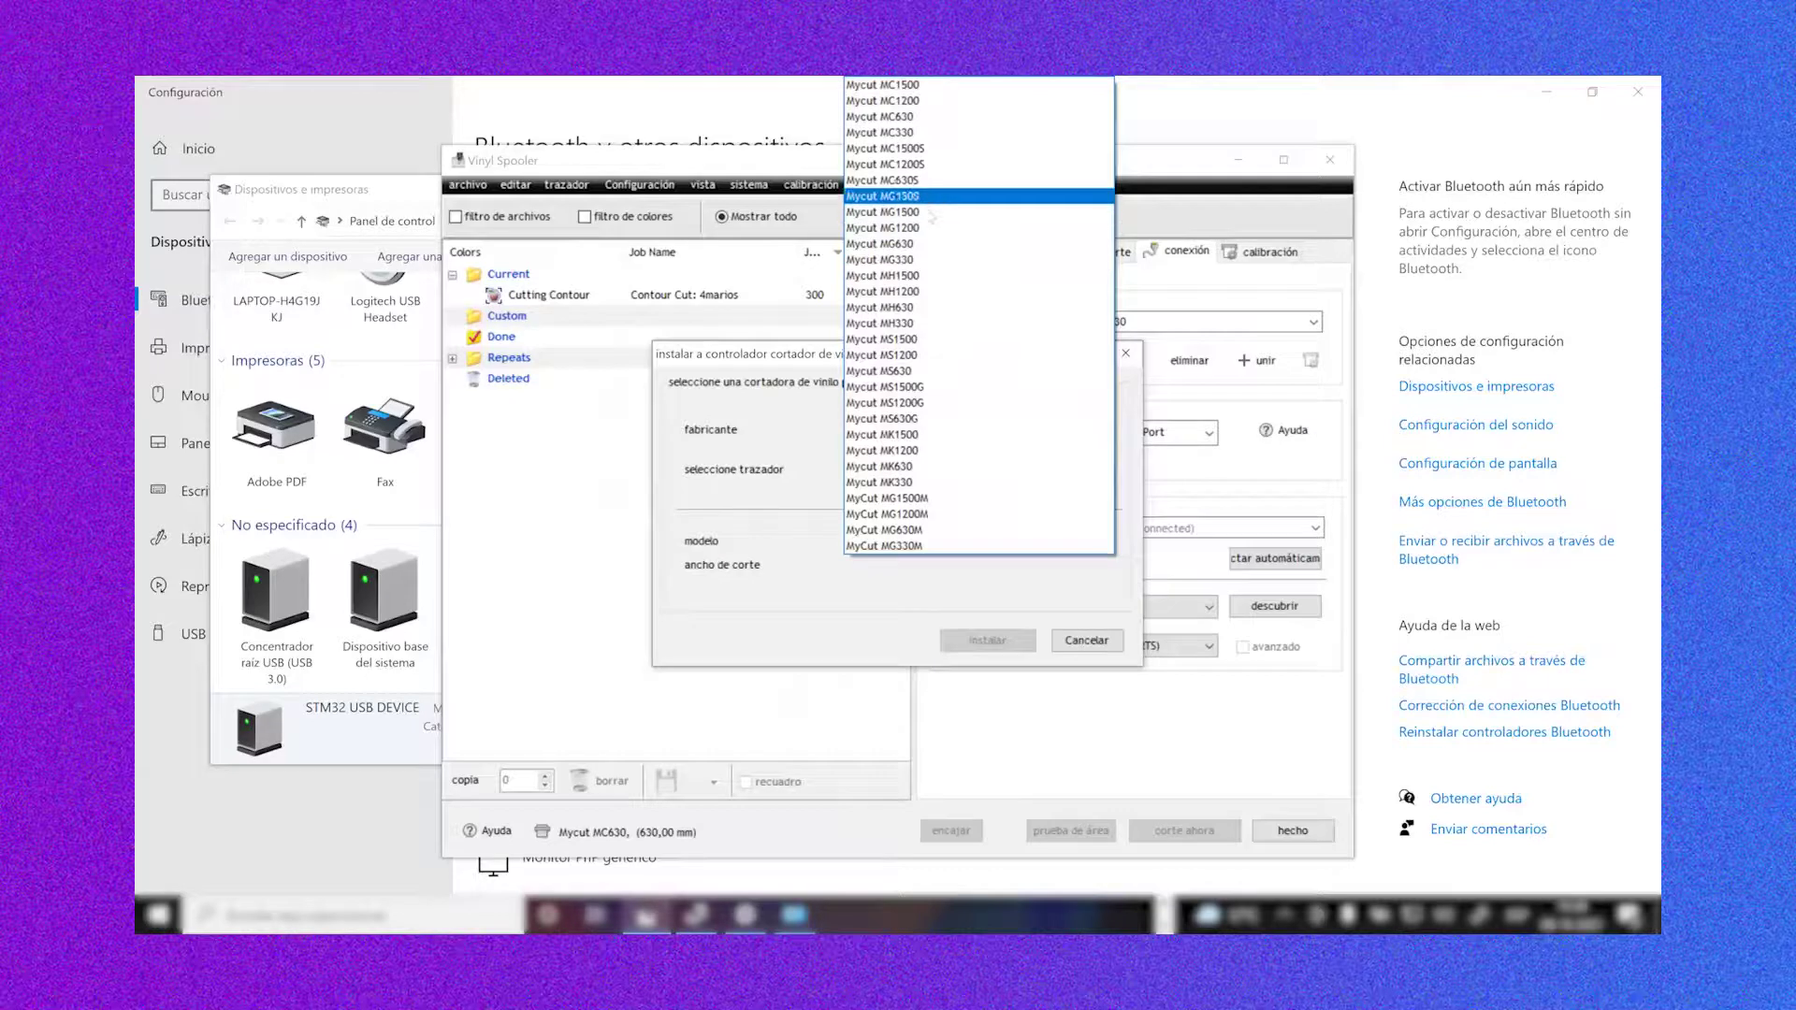
Install the Mycut MG630 cutter driver and accept the confirmation
left_click(931, 245)
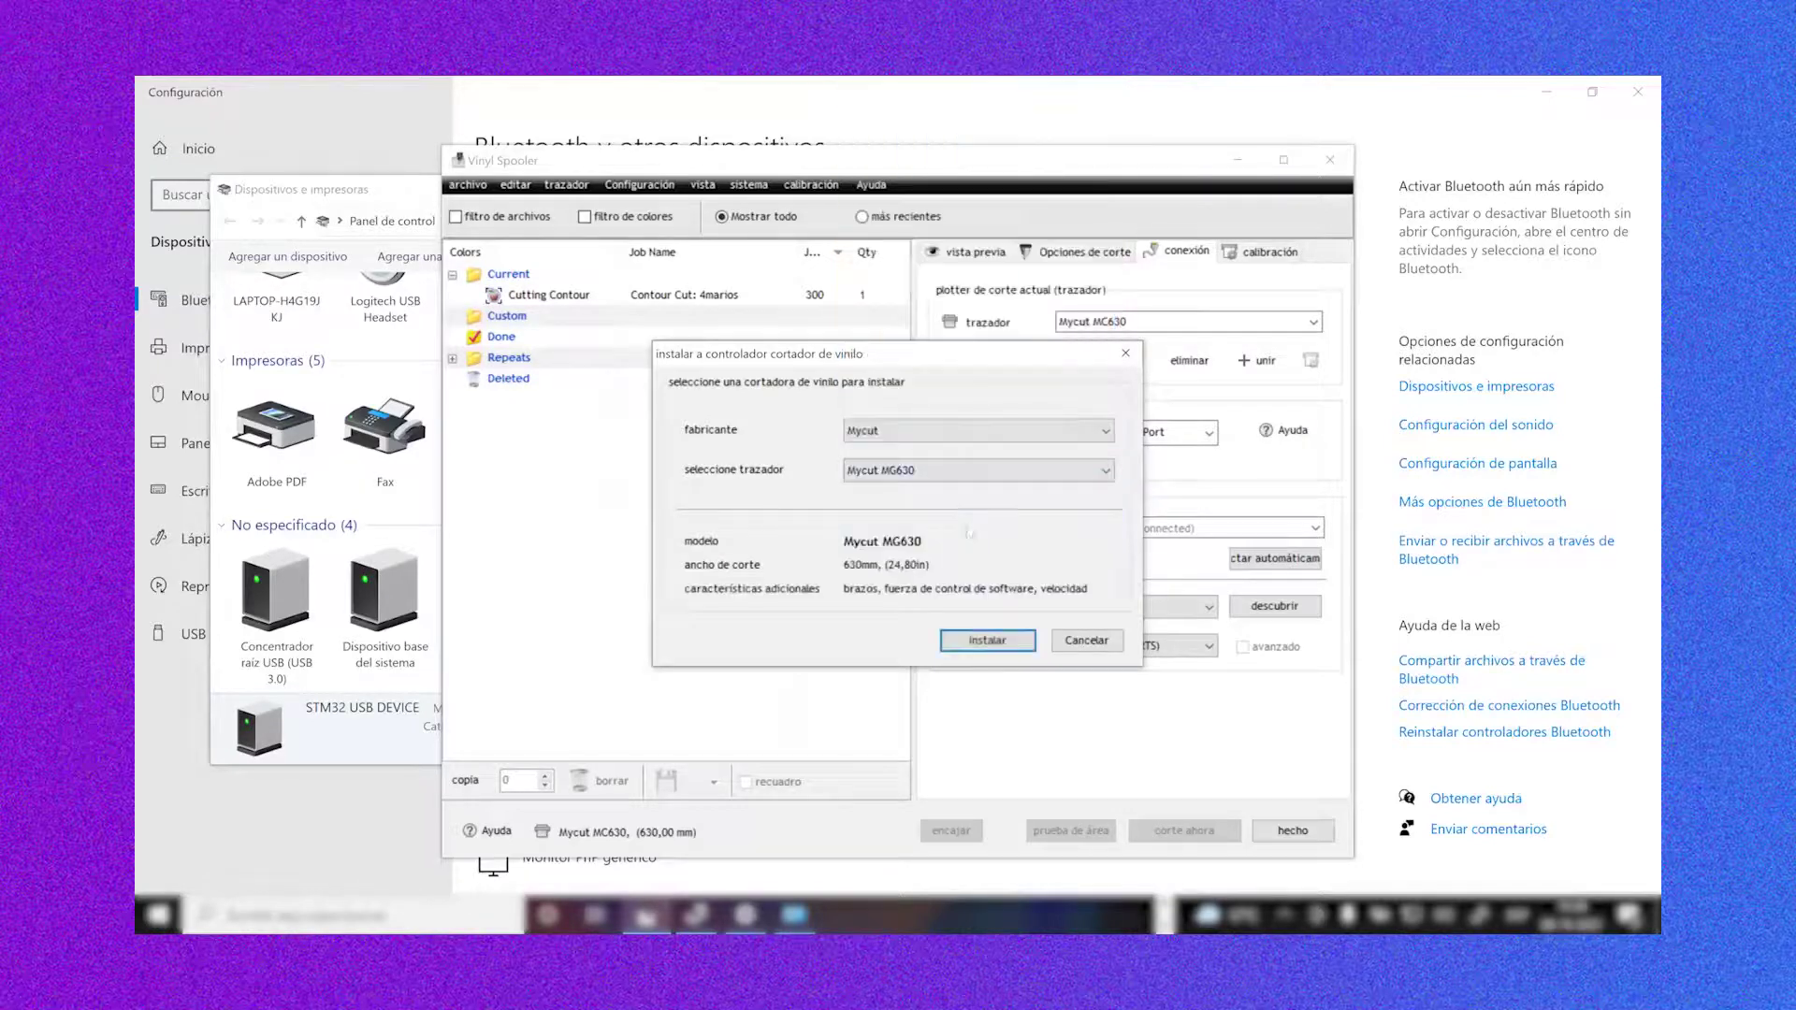
left_click(898, 475)
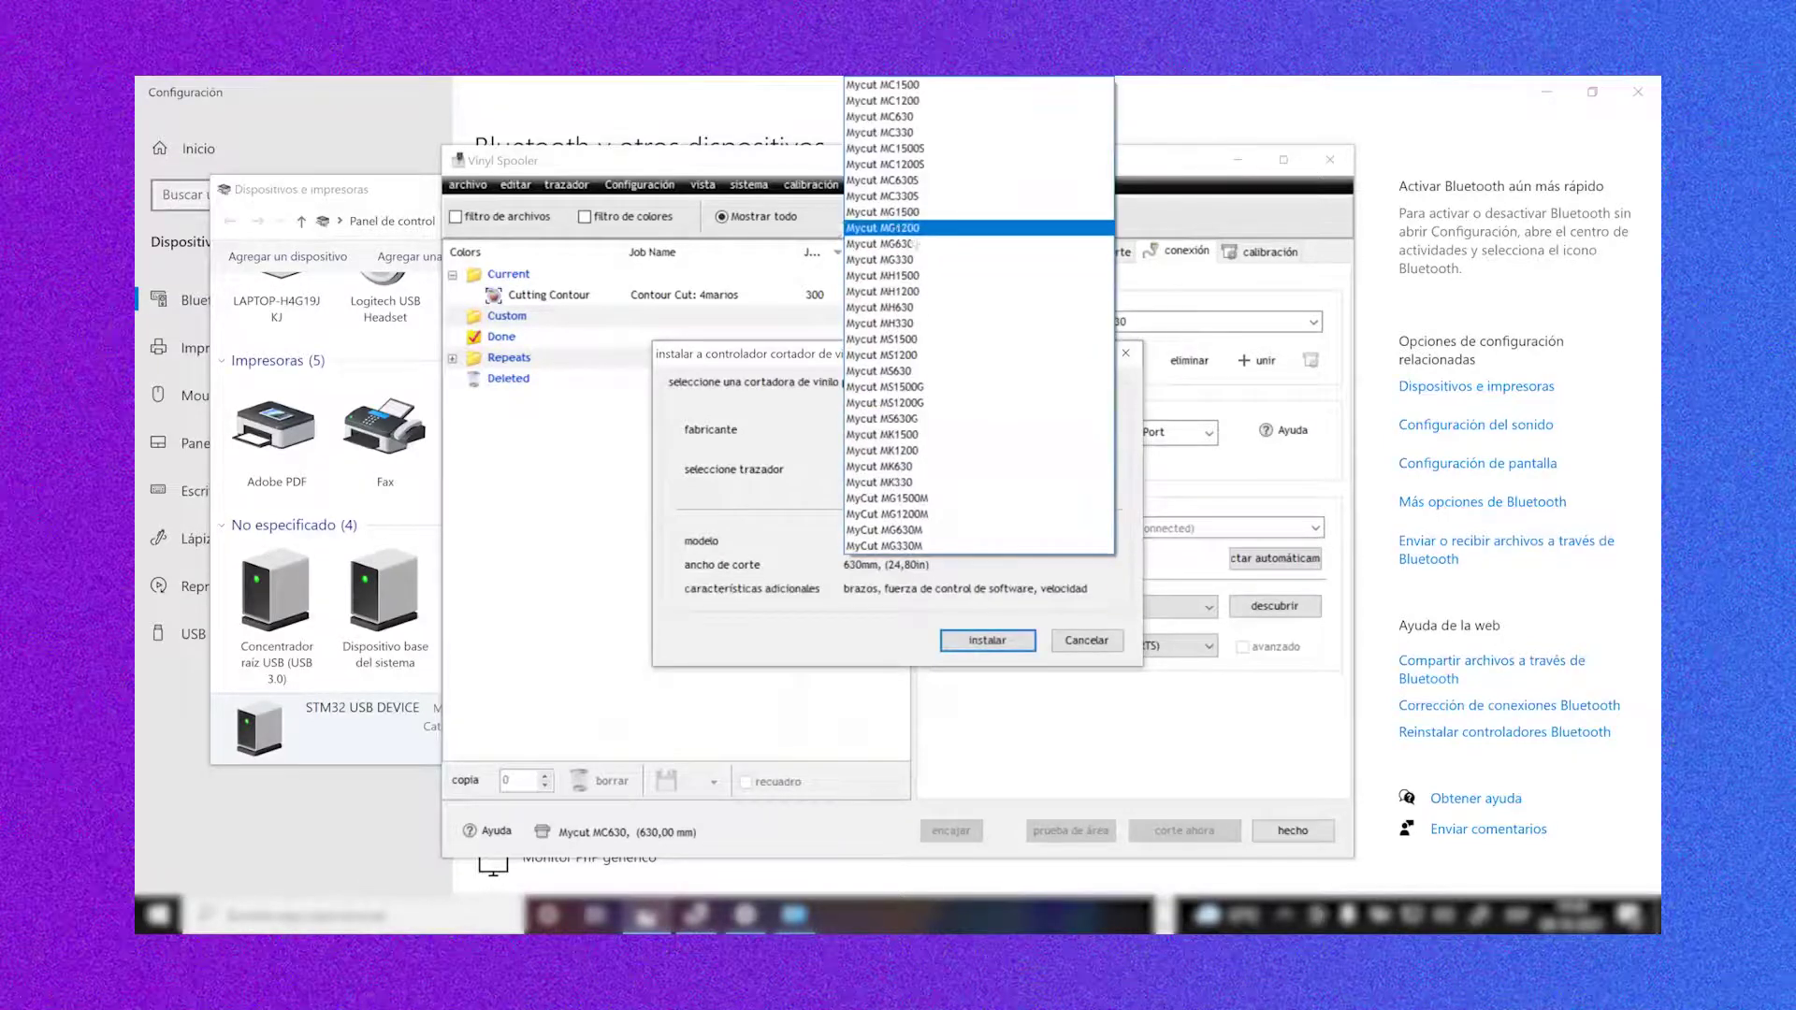
left_click(898, 244)
left_click(987, 640)
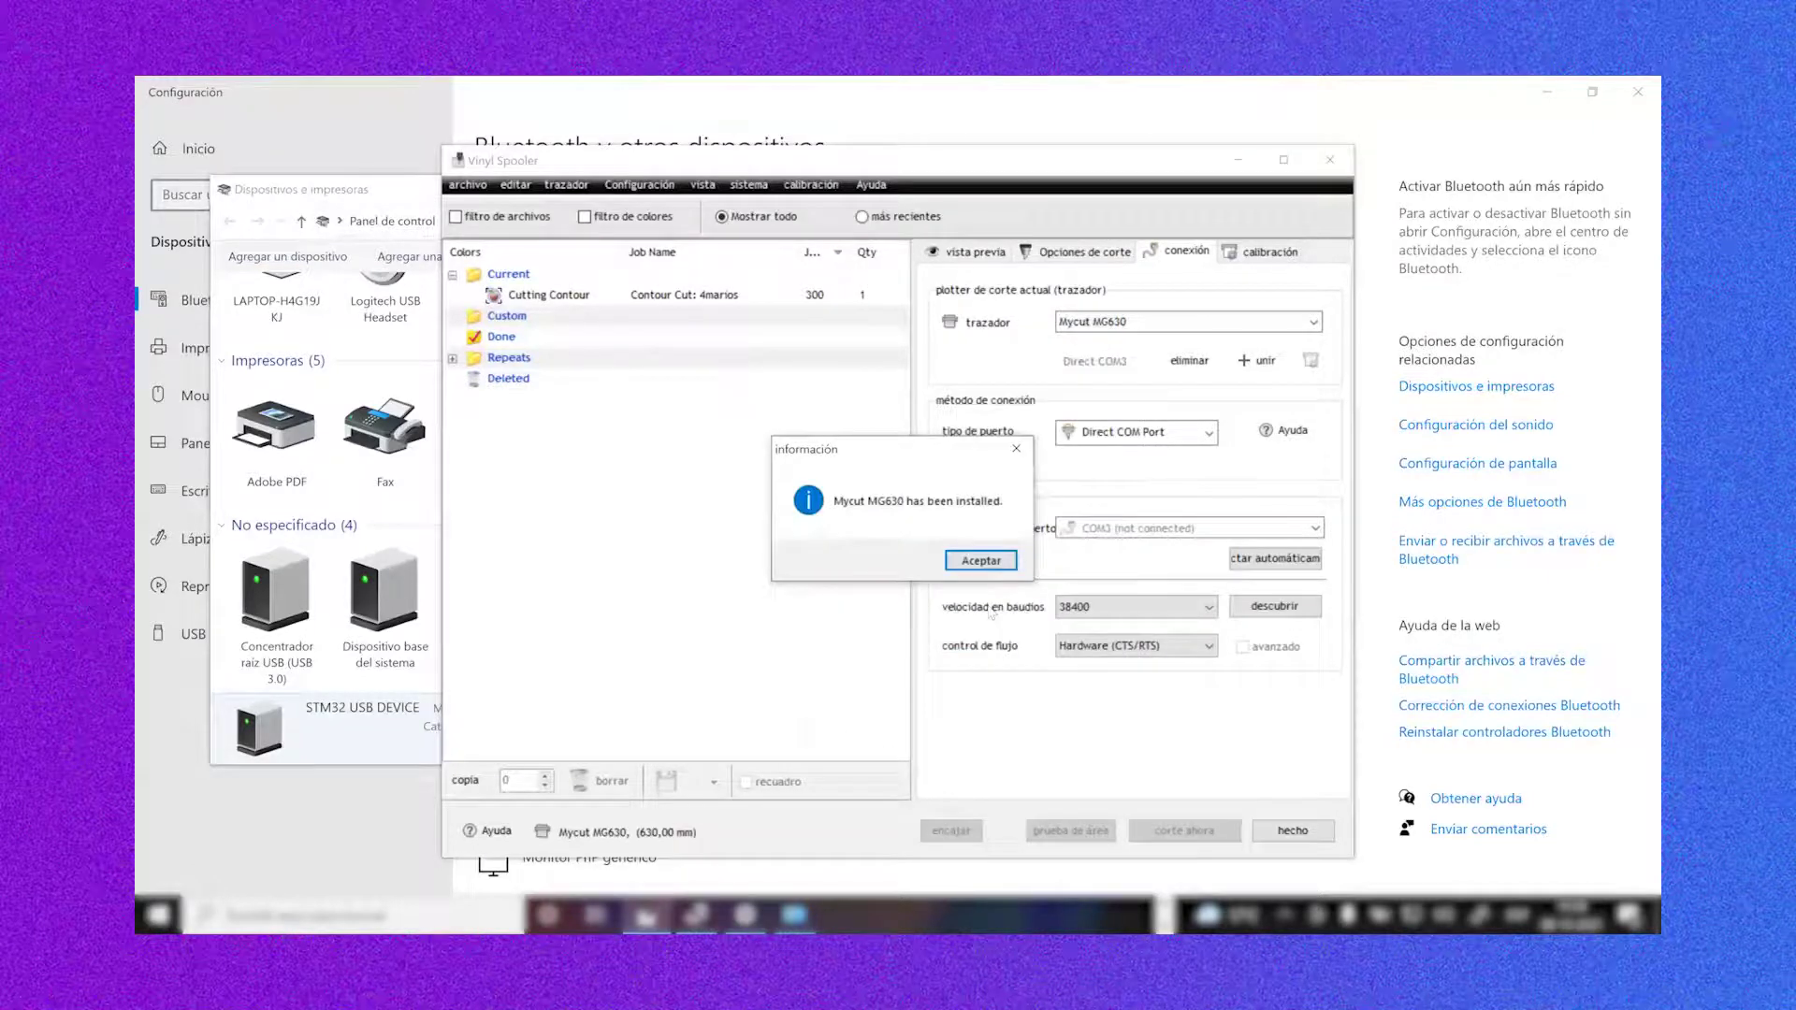
left_click(956, 559)
Review the COM port names and port type options in the connection settings
left_click(1197, 529)
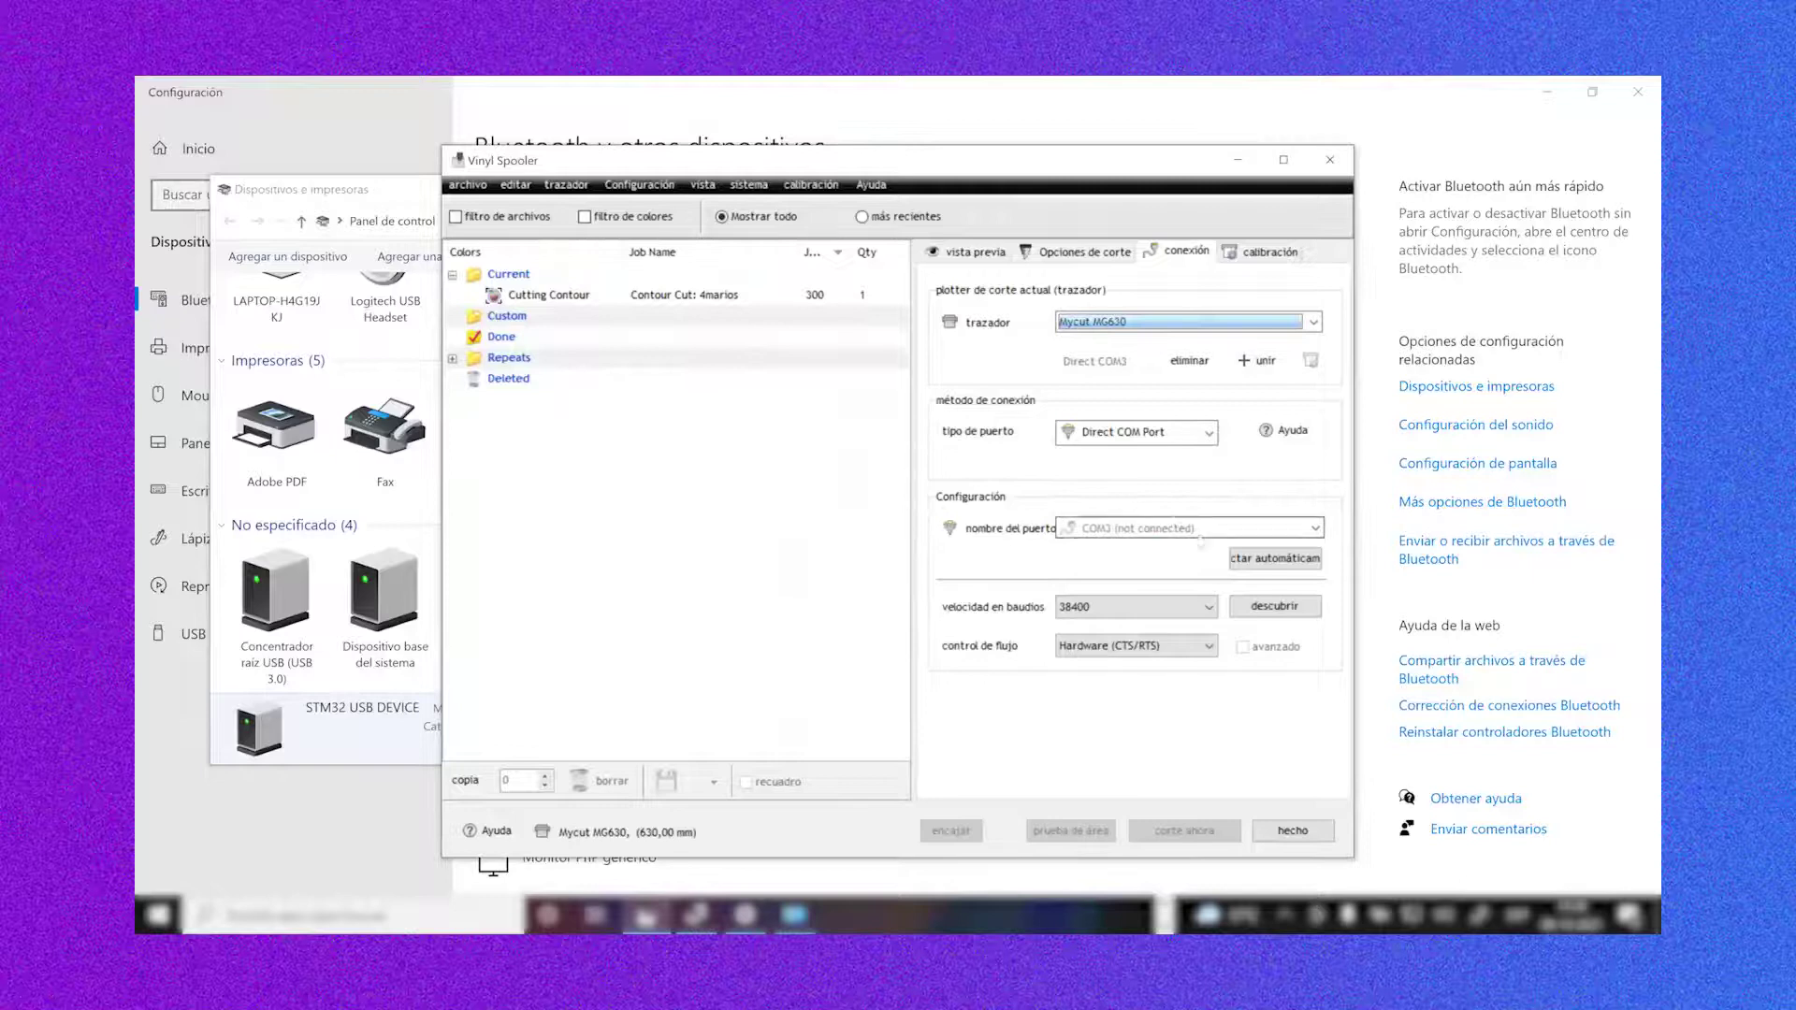
left_click(1201, 545)
left_click(1177, 433)
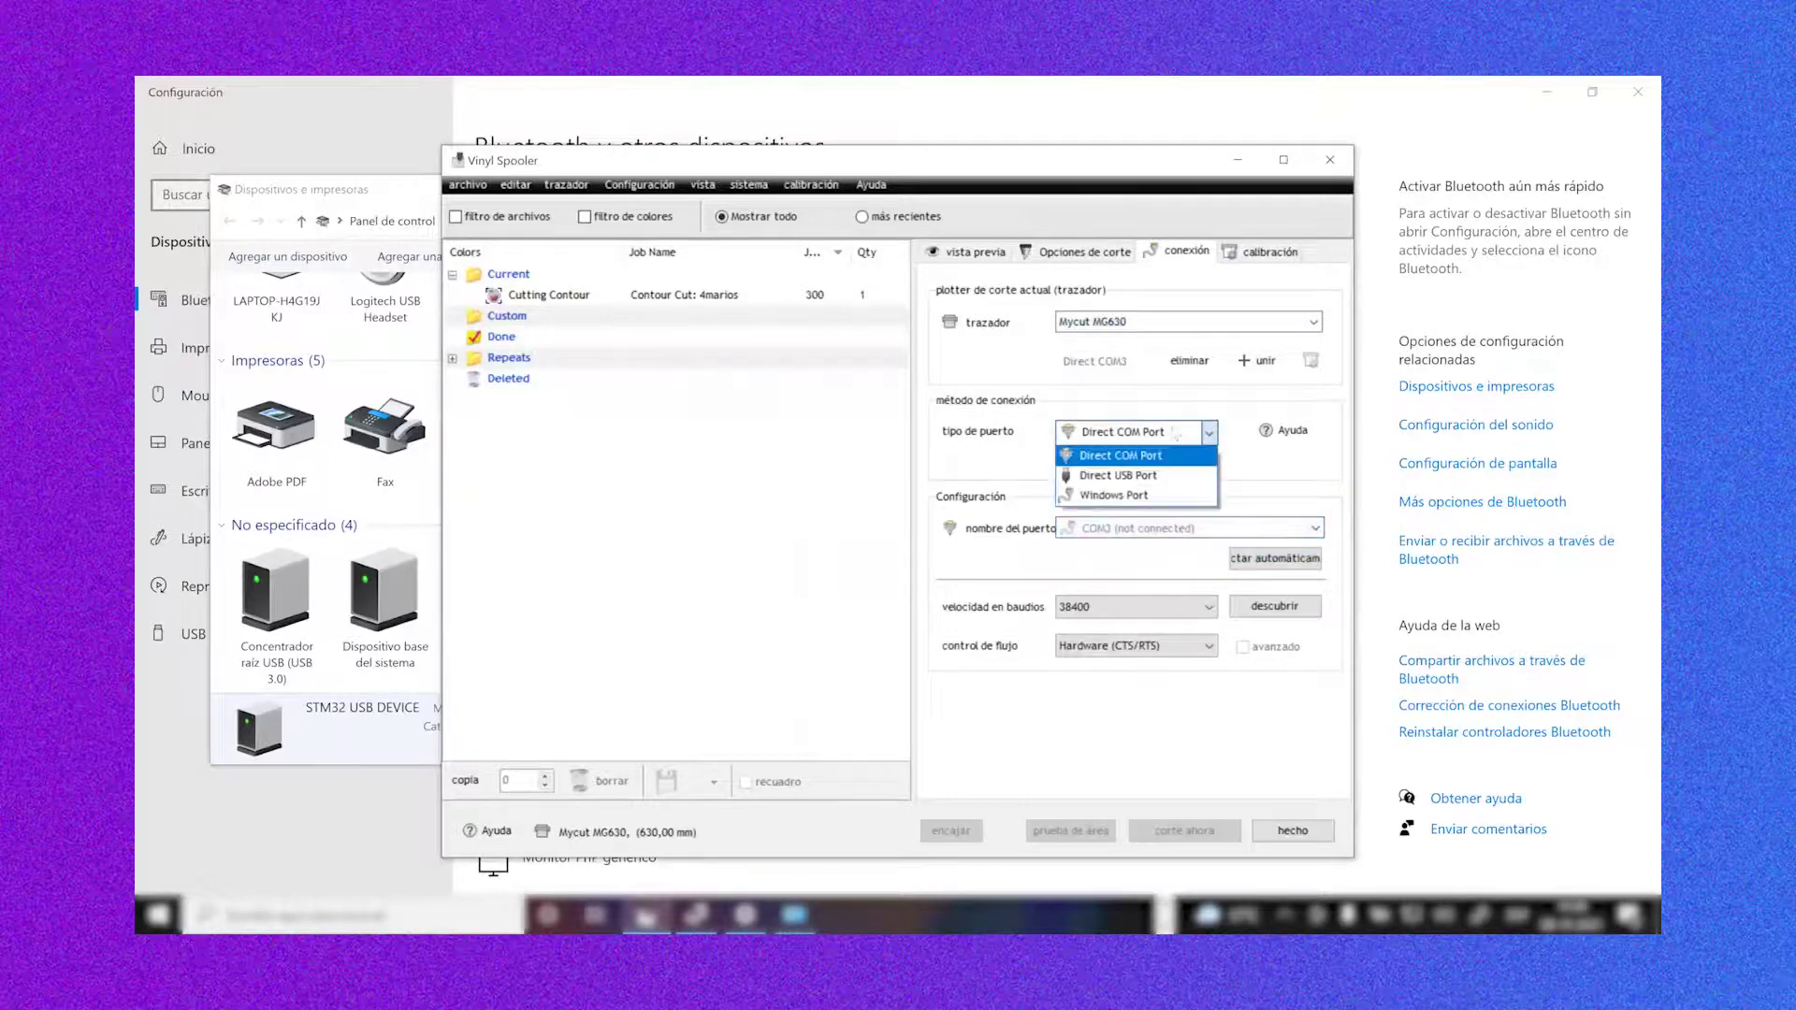
Set the port type to Direct USB Port on the stm3210 USB device, after briefly retrying Direct COM
left_click(1156, 477)
left_click(1157, 530)
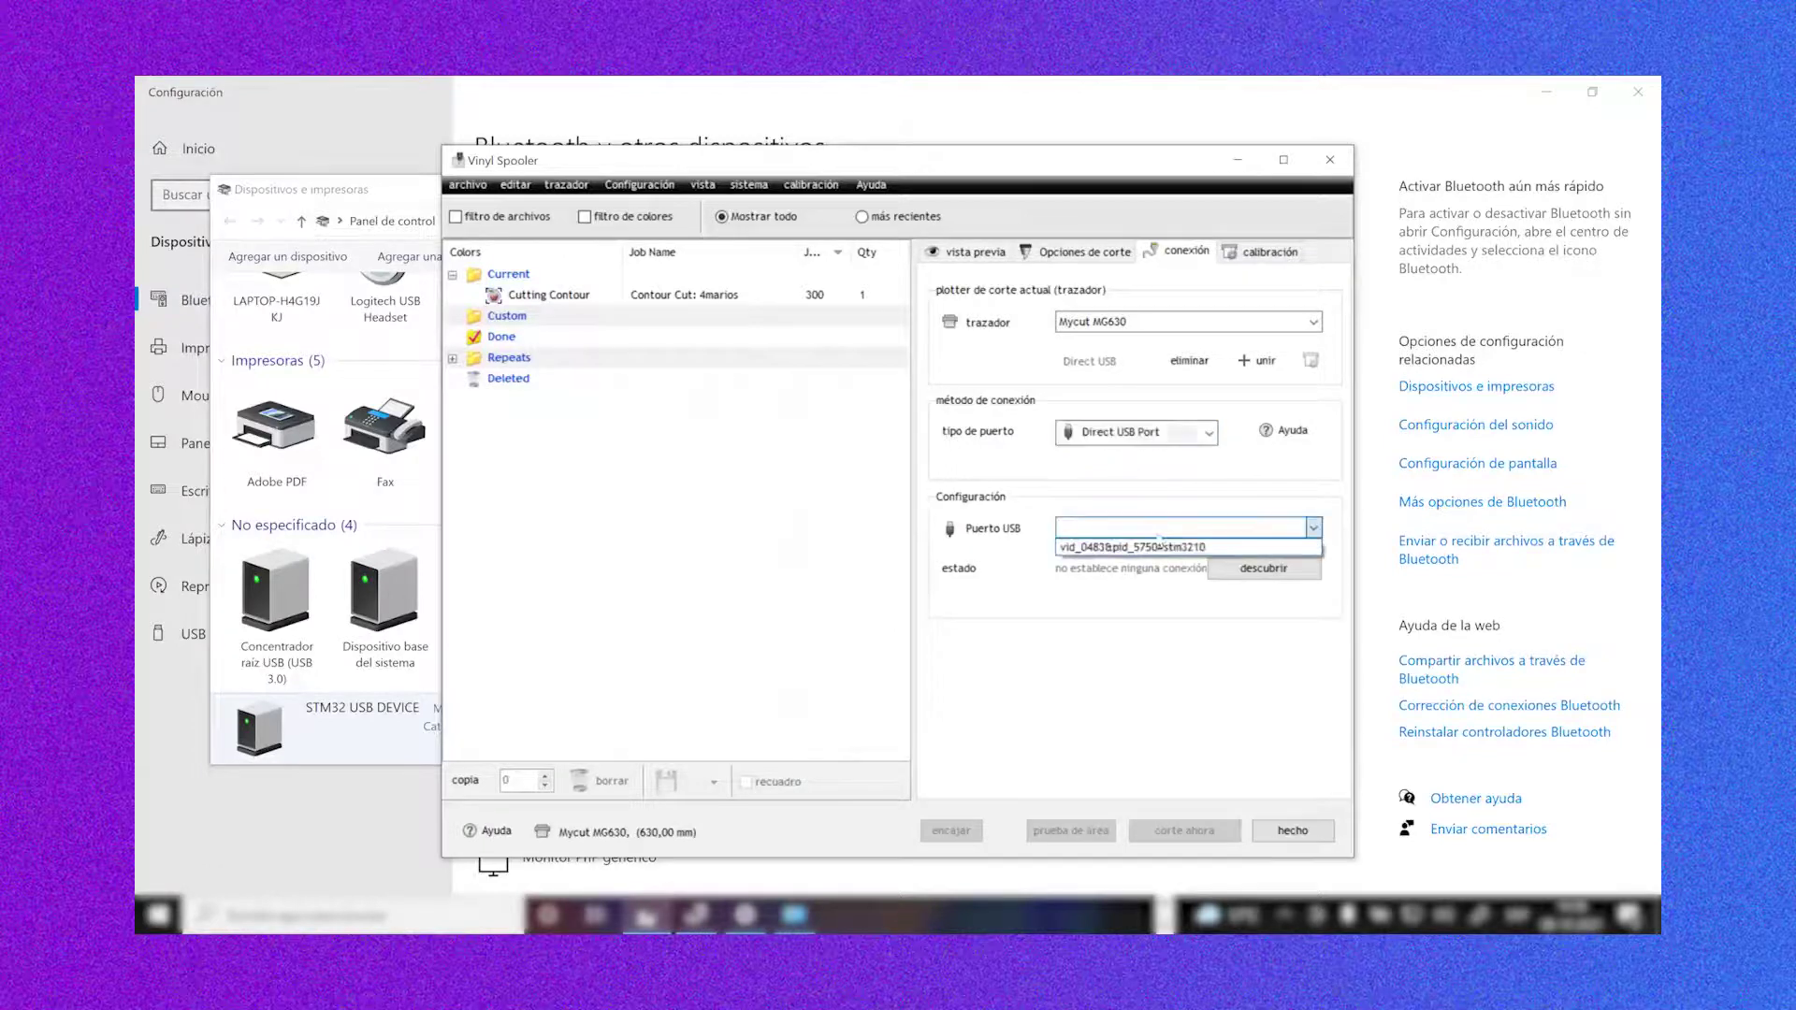
left_click(1192, 550)
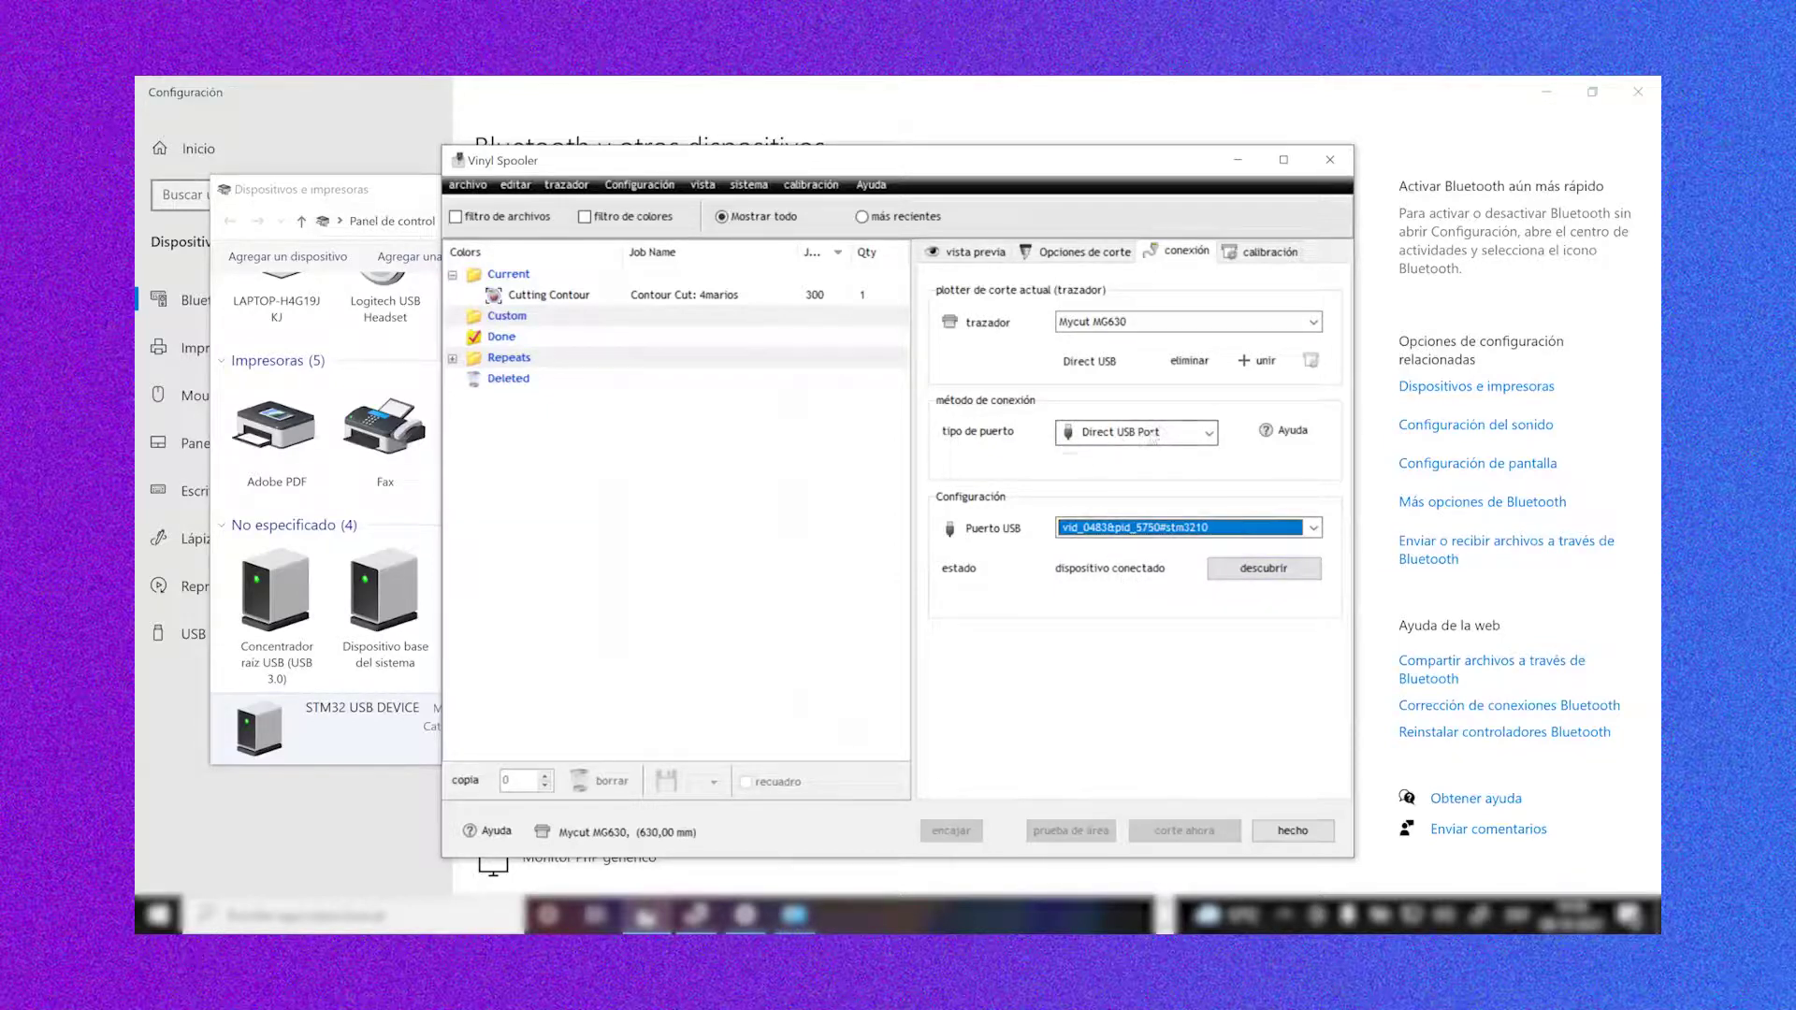
left_click(1152, 438)
left_click(1155, 465)
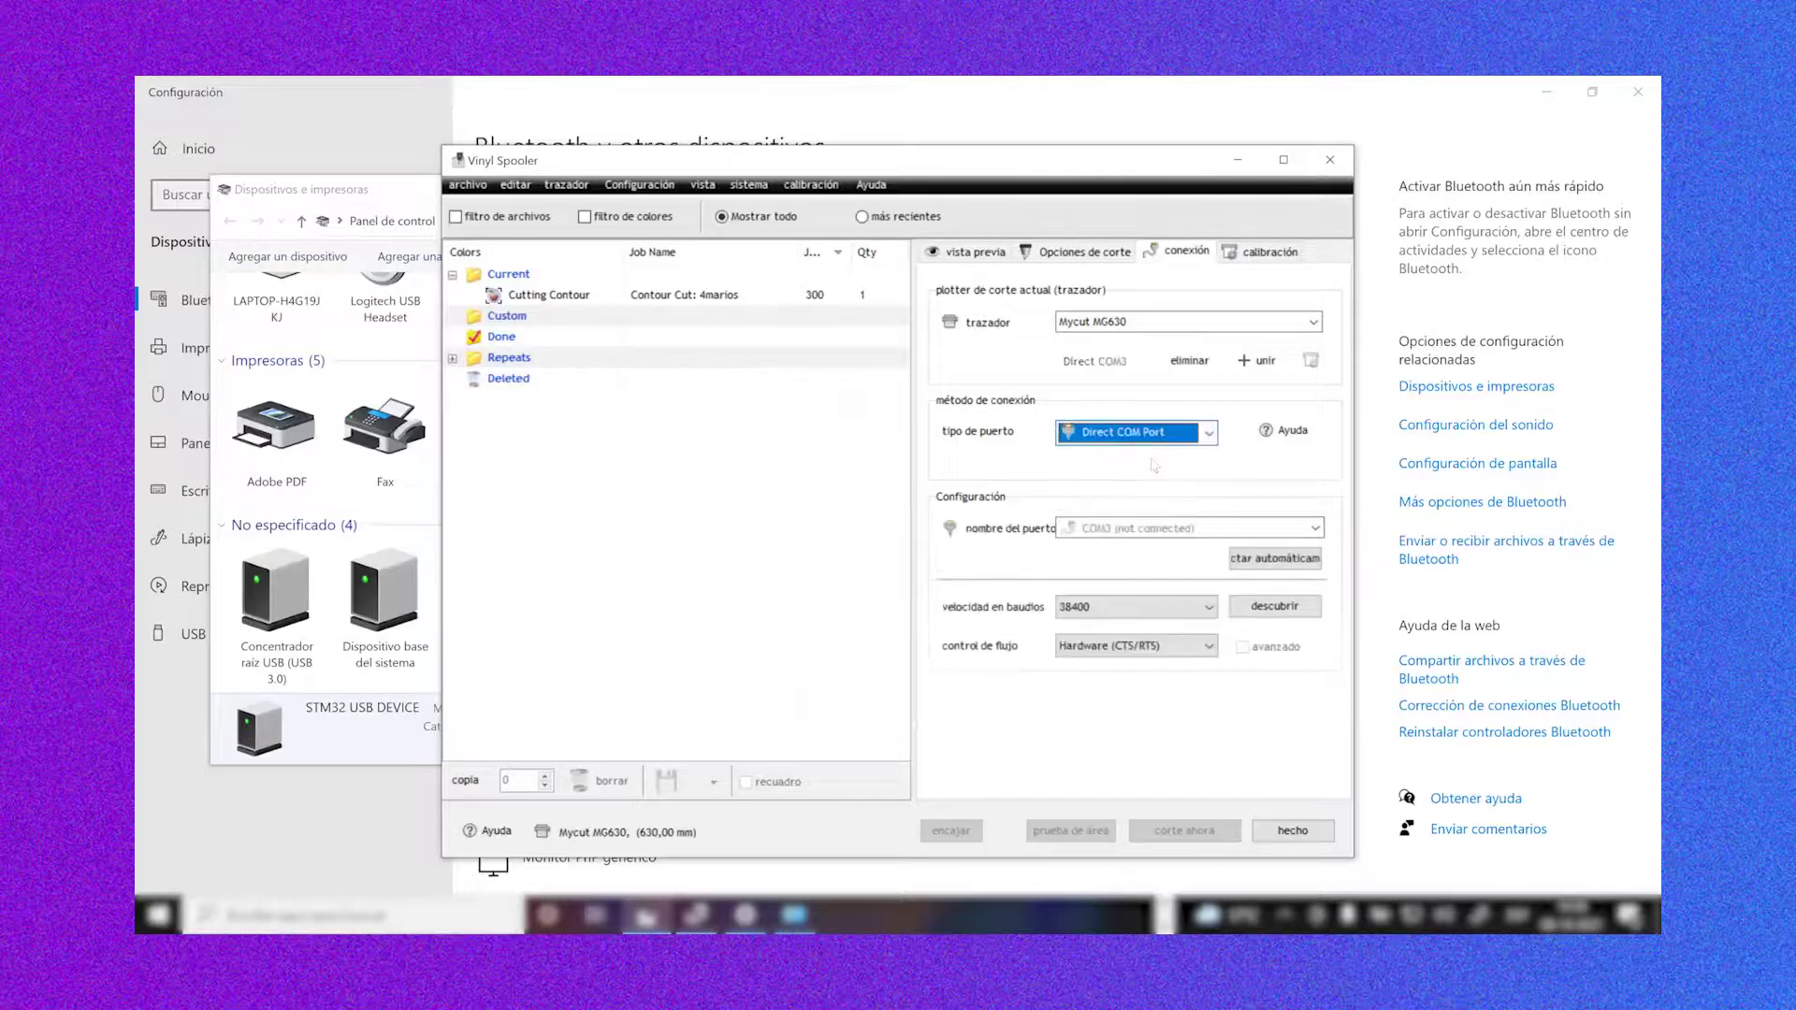
left_click(1176, 529)
left_click(1162, 434)
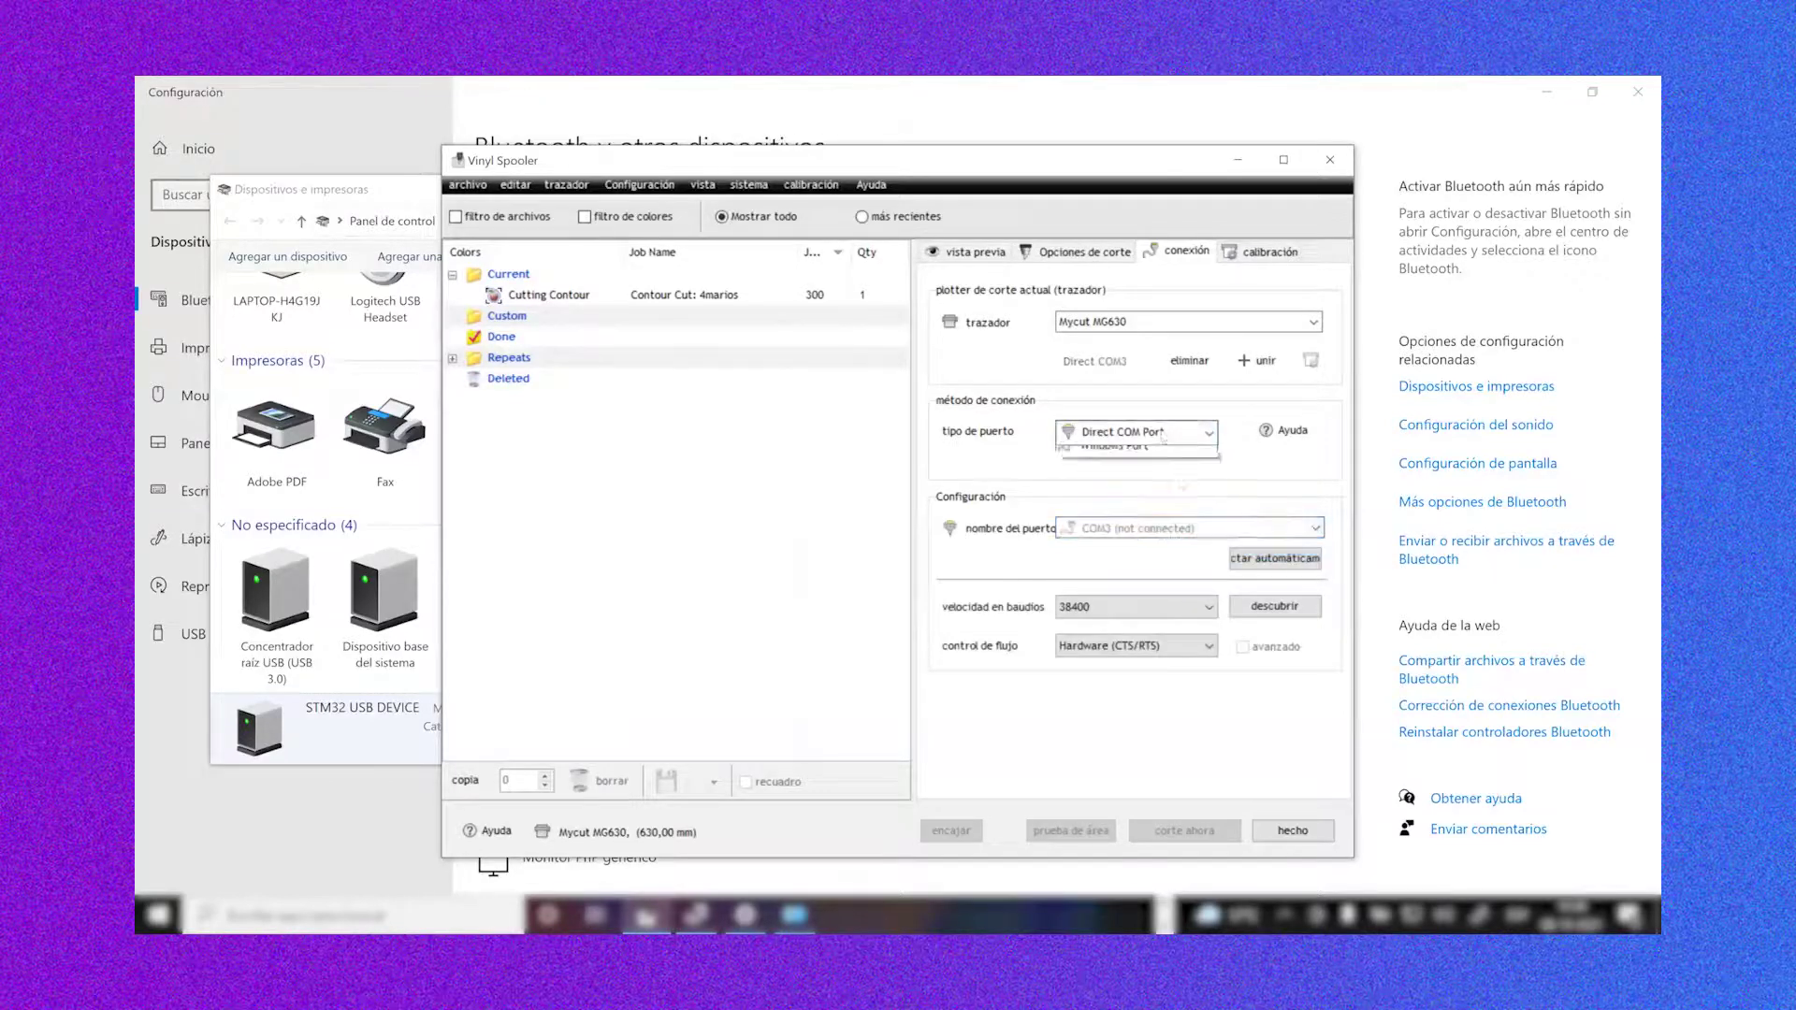
left_click(1143, 474)
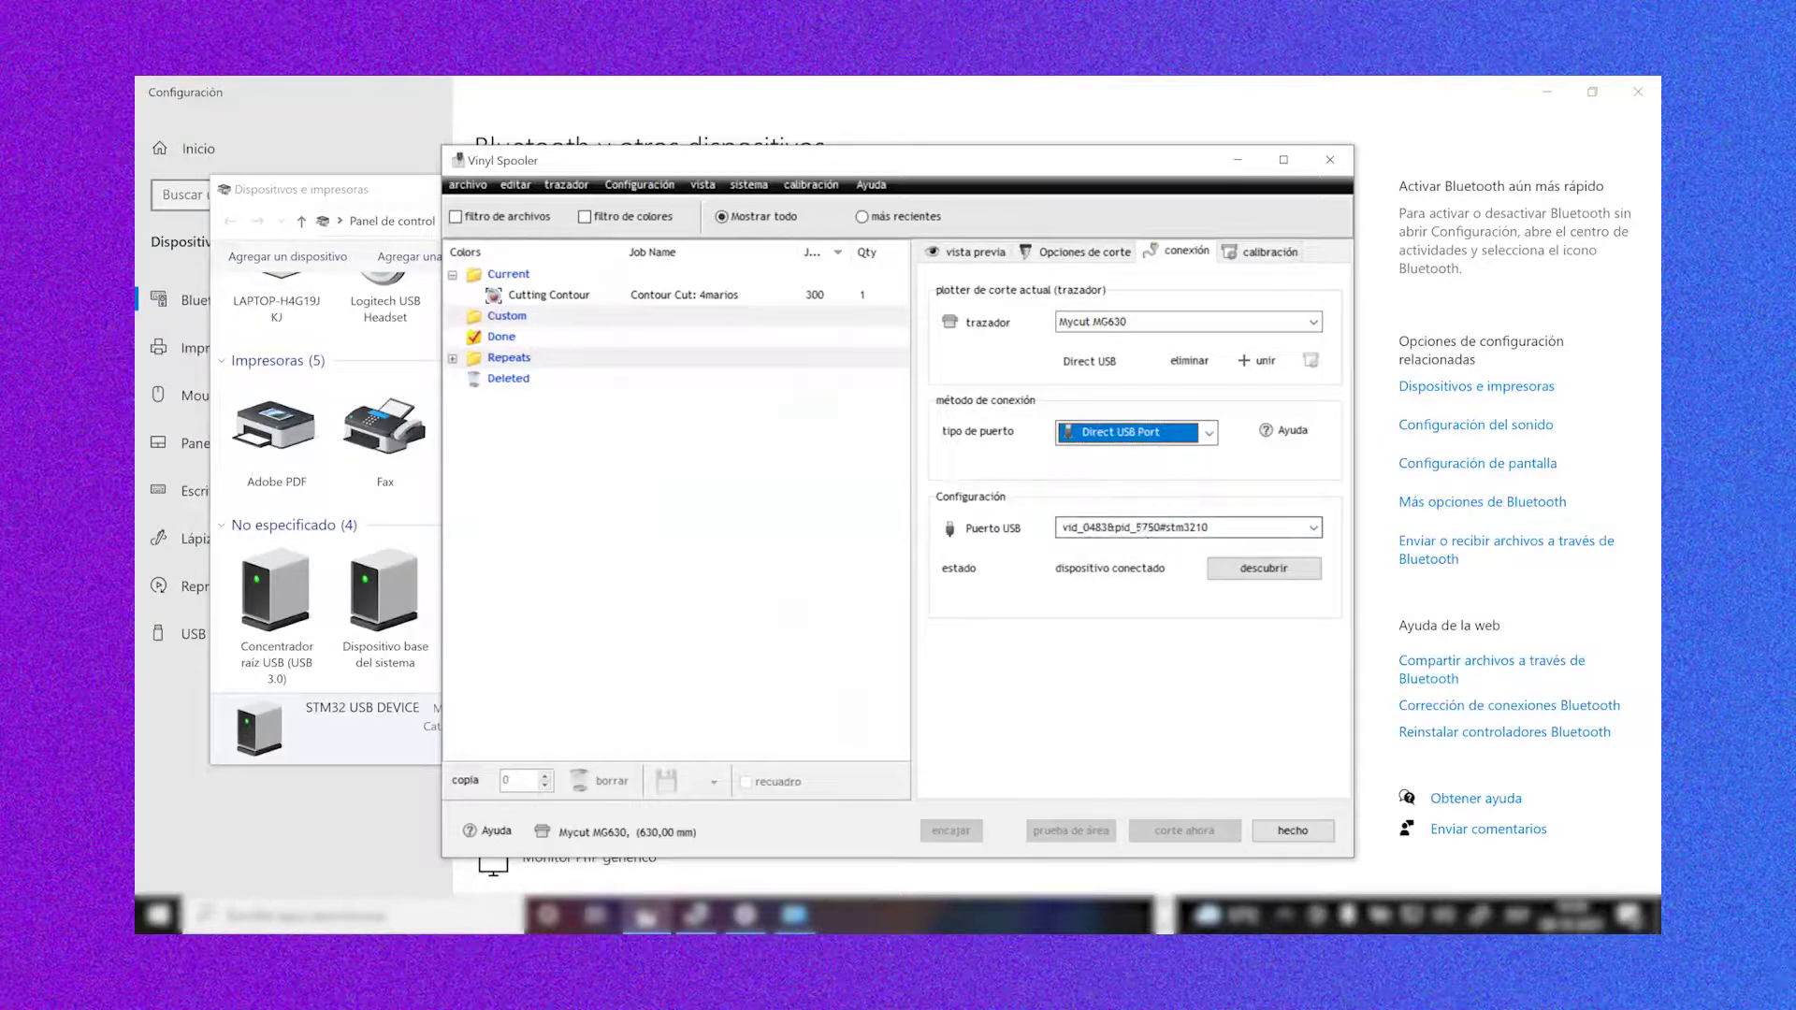
Finish the spooler connection setup with hecho and close Devices and Printers
left_click(1296, 834)
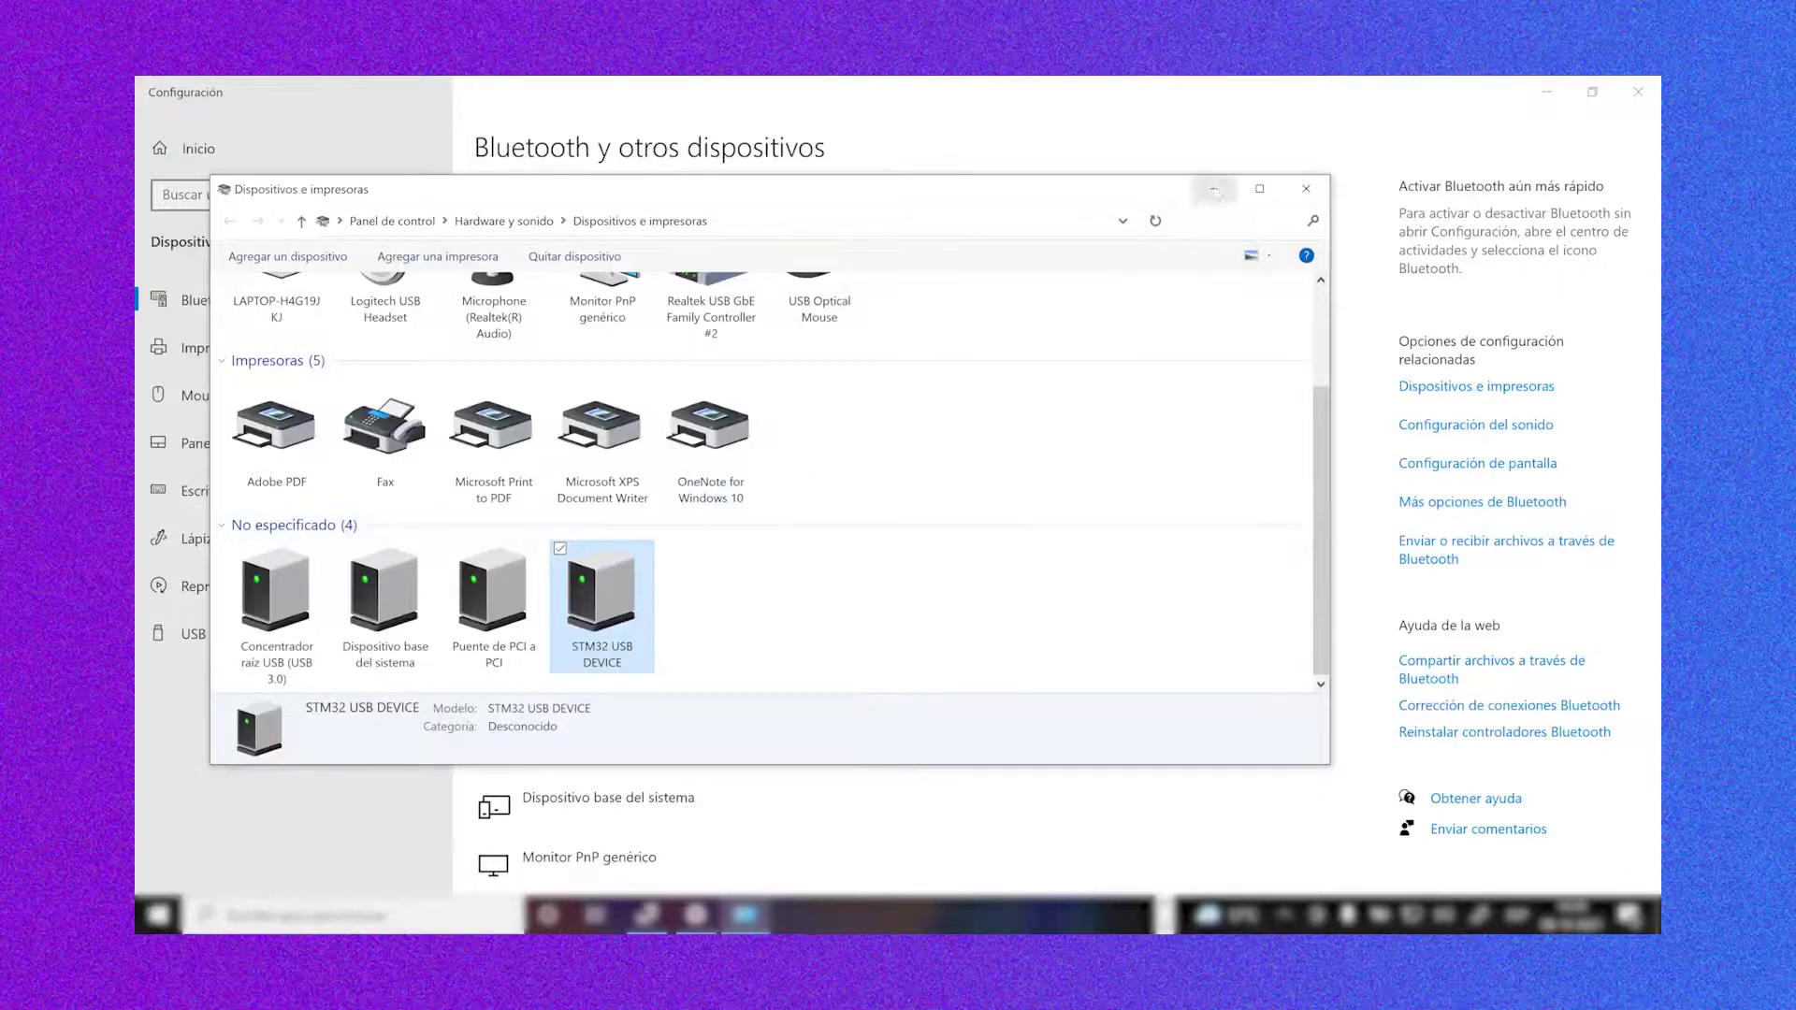
key("alt+F4")
key("alt+F4")
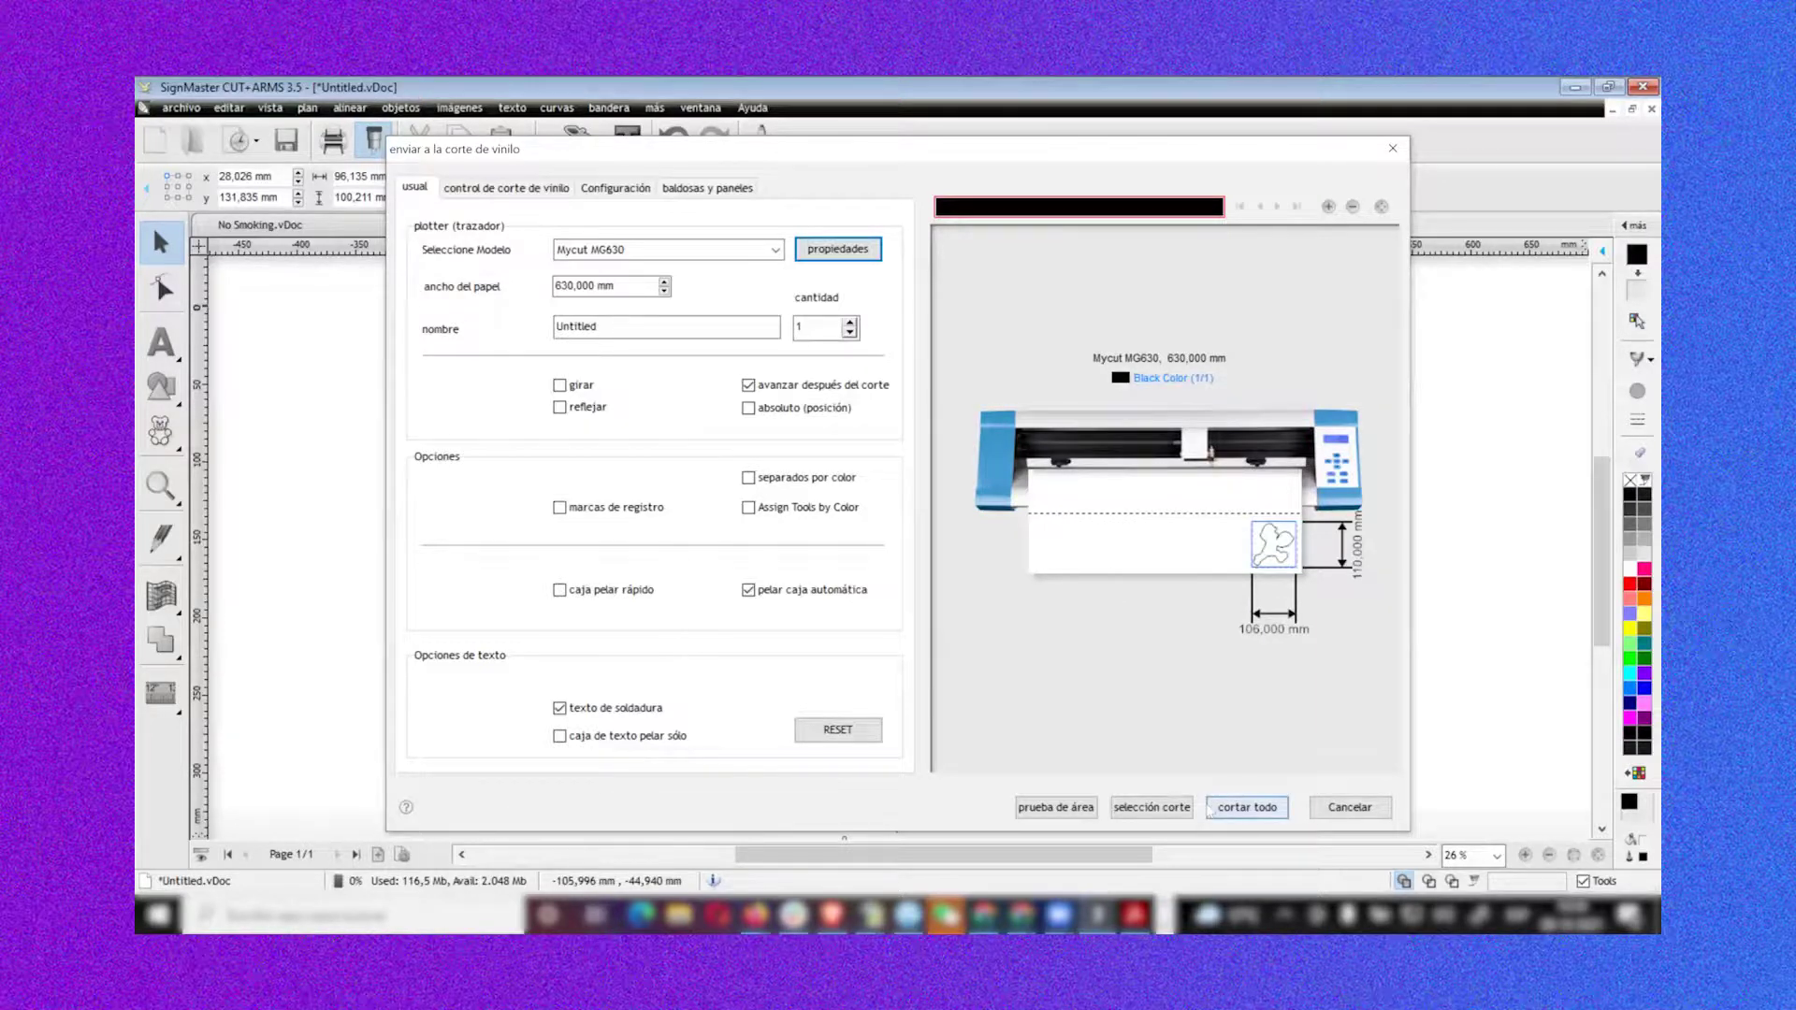
Send the whole design with cortar todo and request corte ahora for the Black job
left_click(1246, 807)
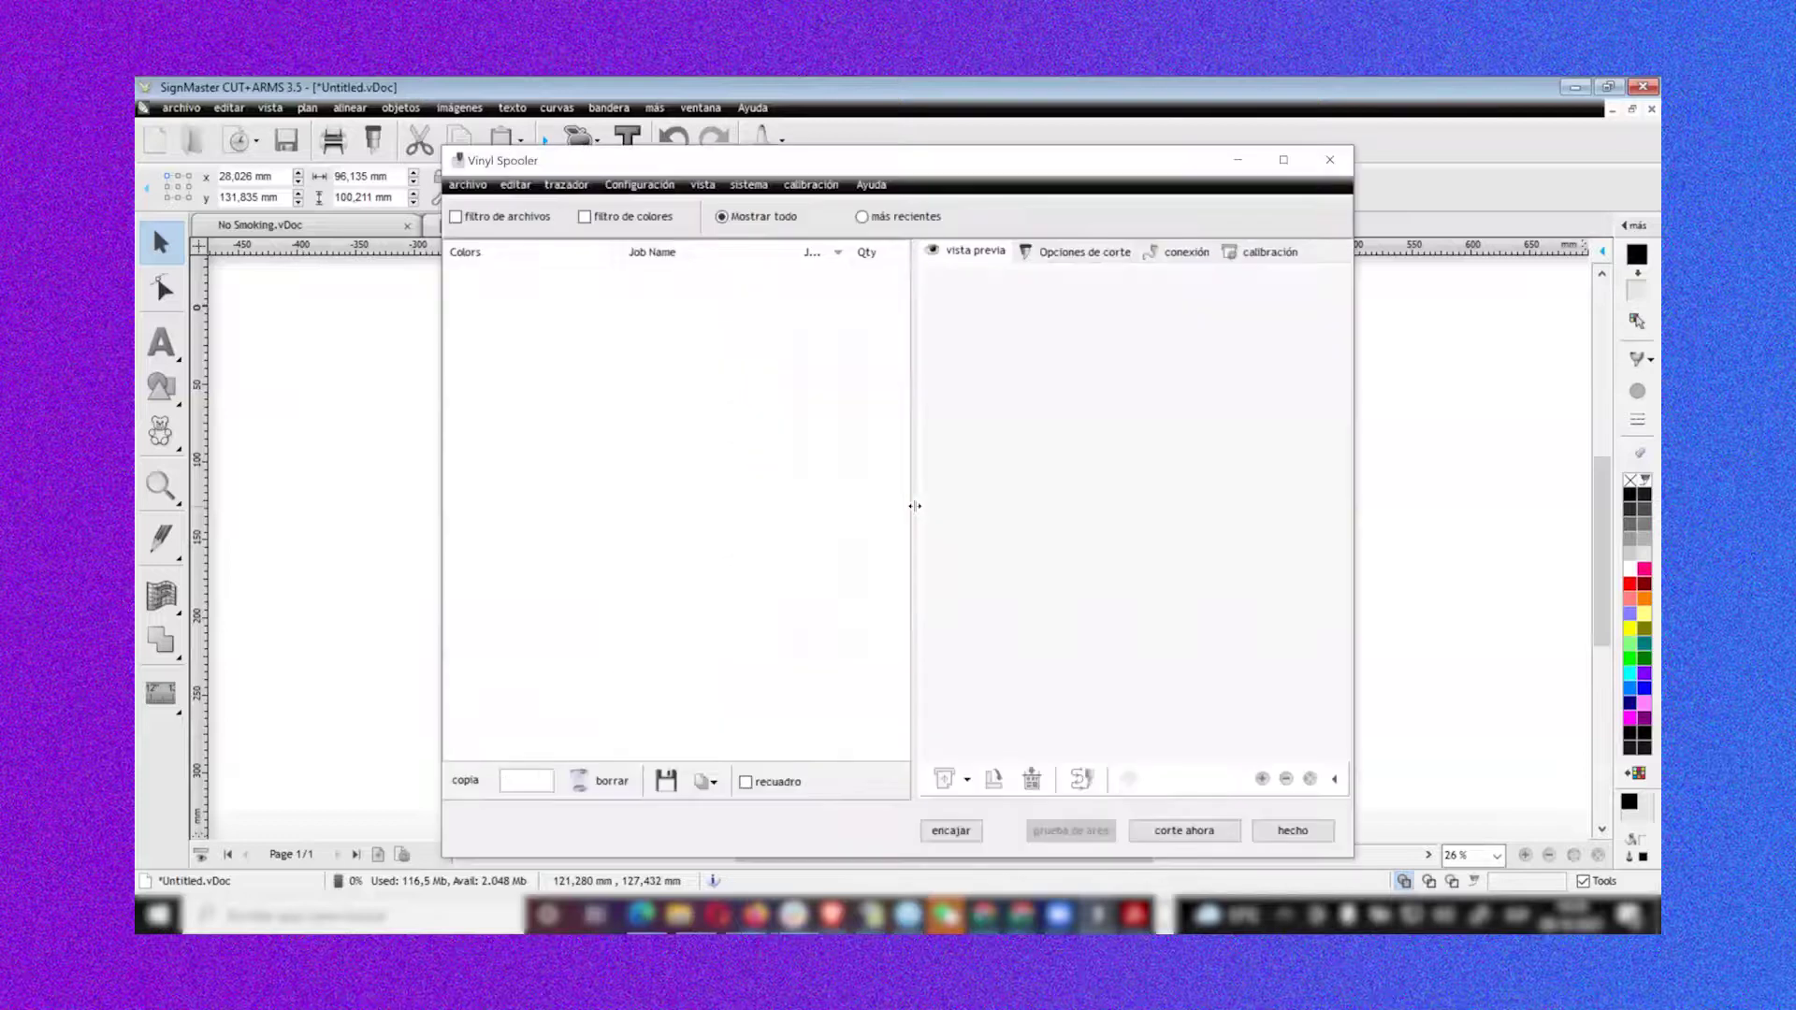
left_click(1184, 830)
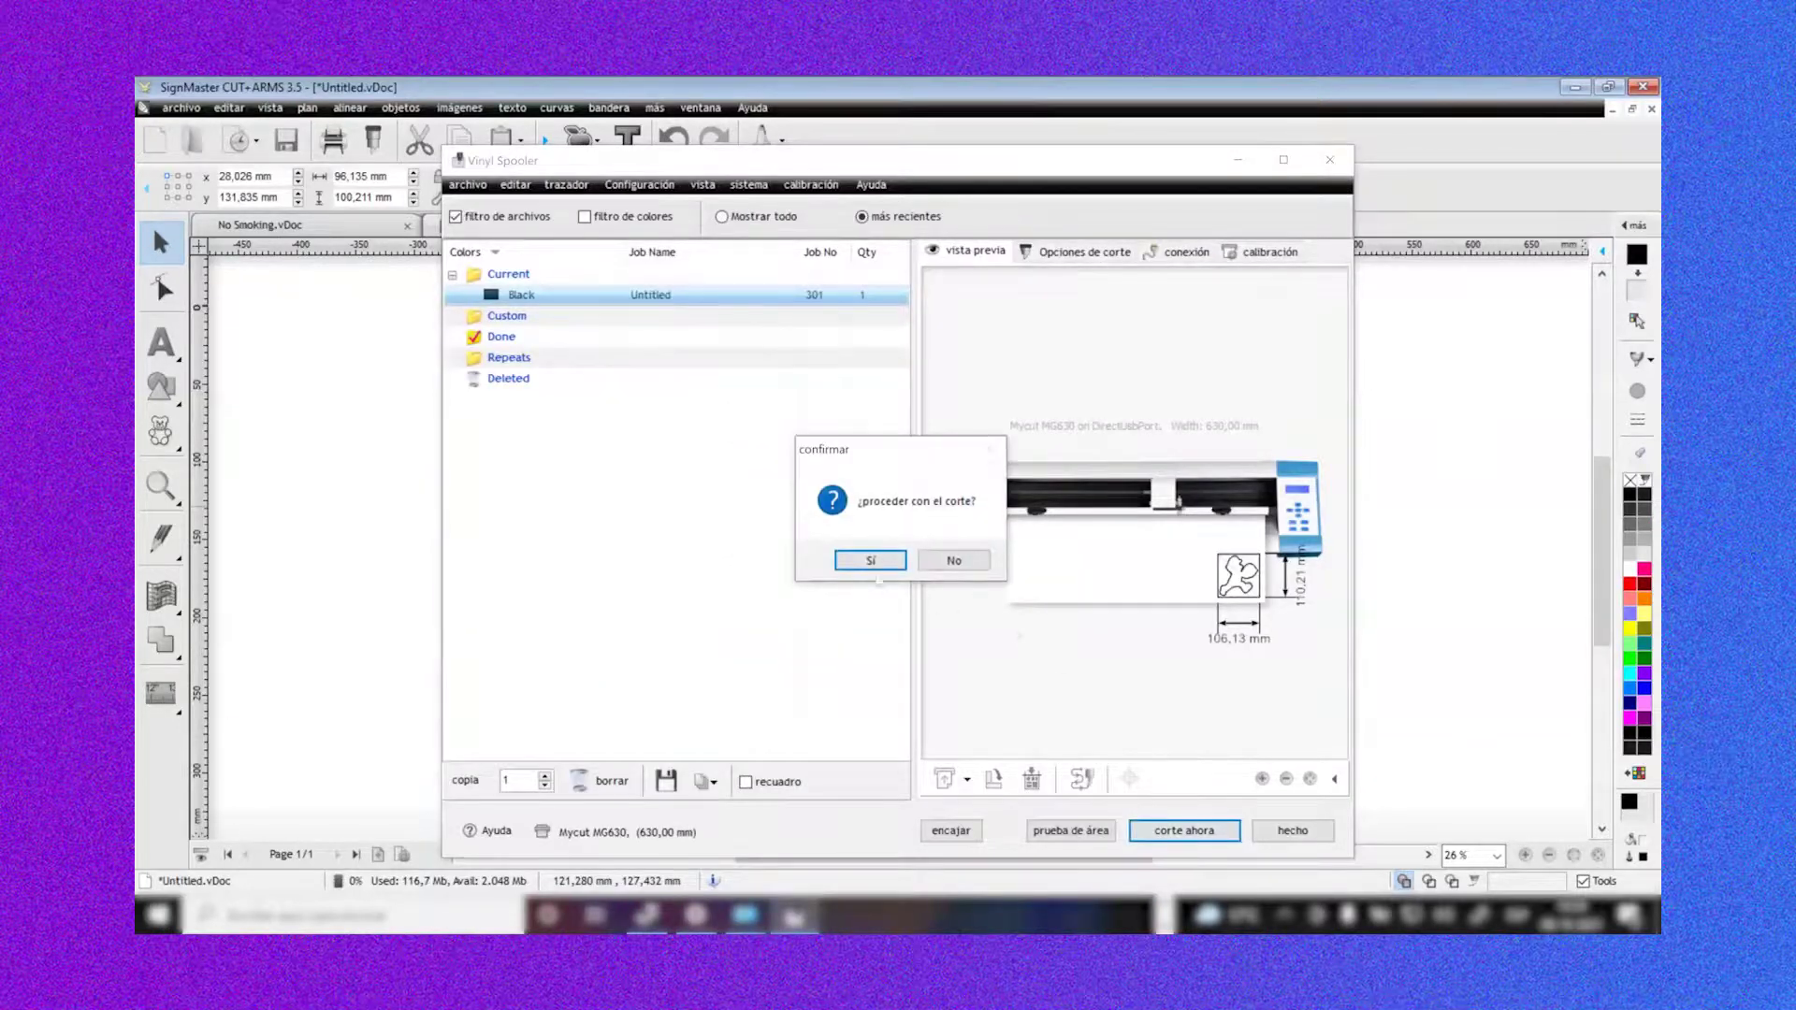
Decline the cut for now and review the cutting, connection and calibration tabs
left_click(941, 563)
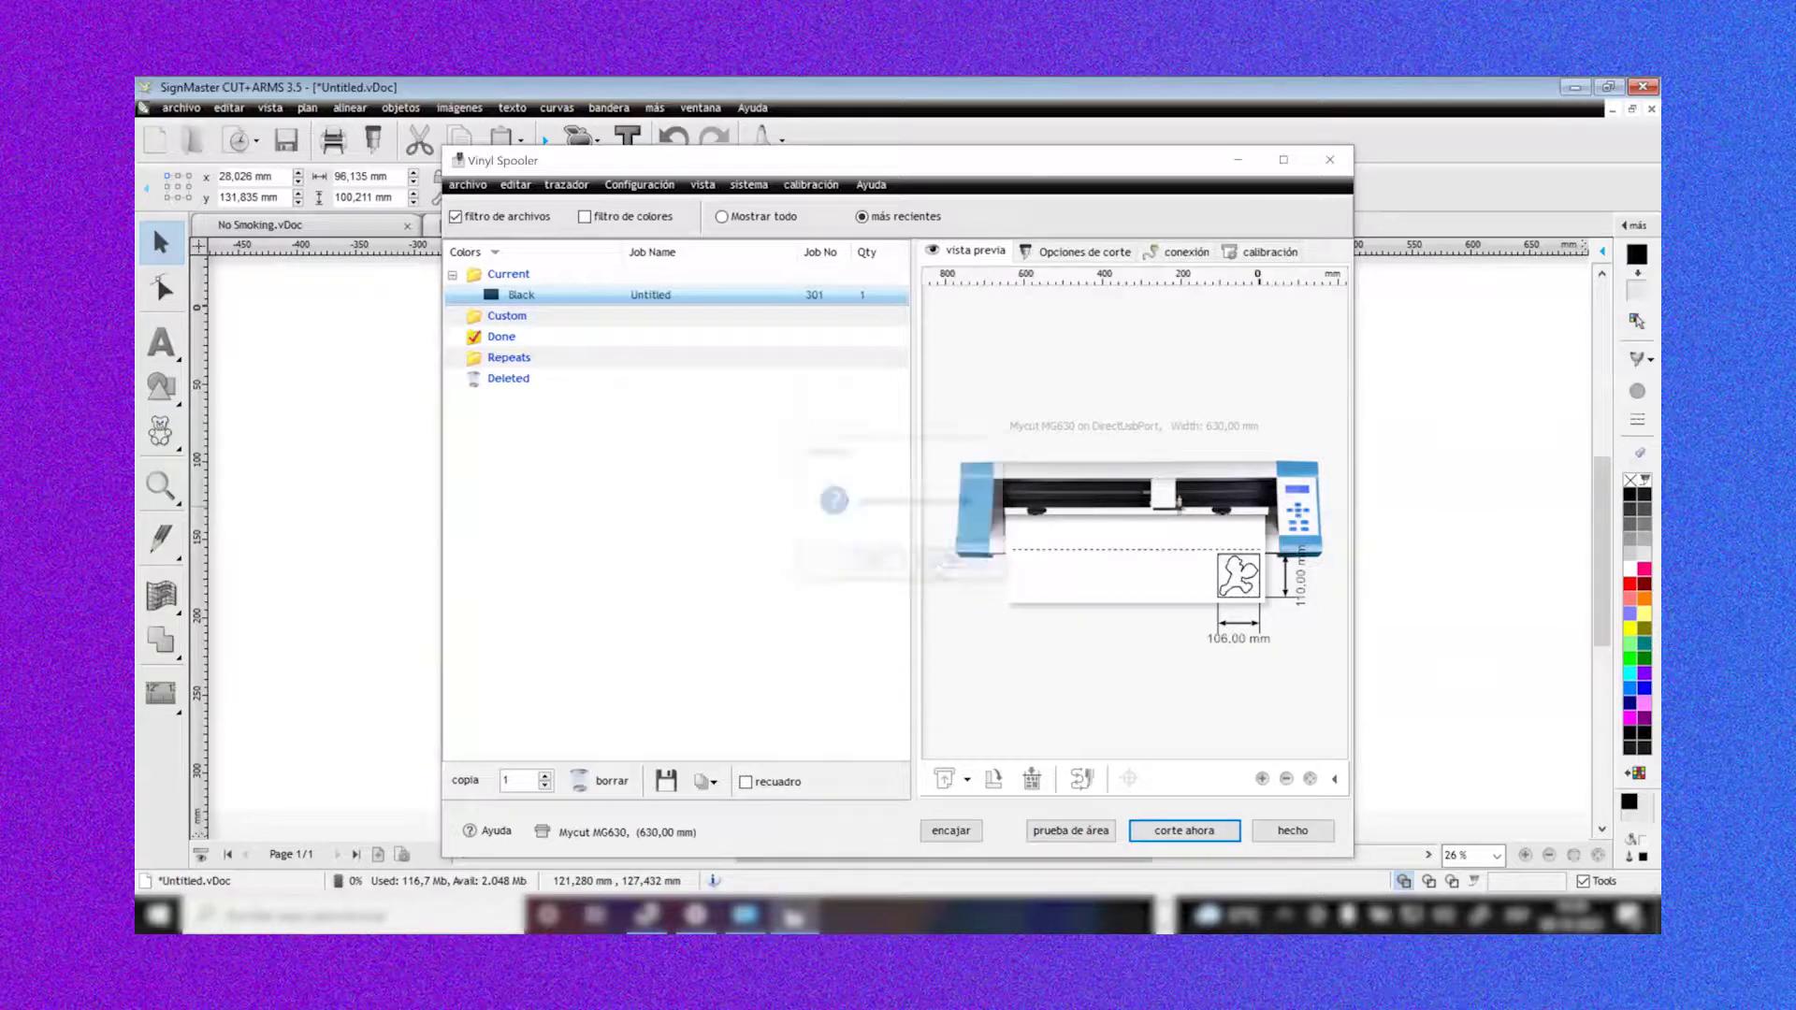
left_click(1080, 252)
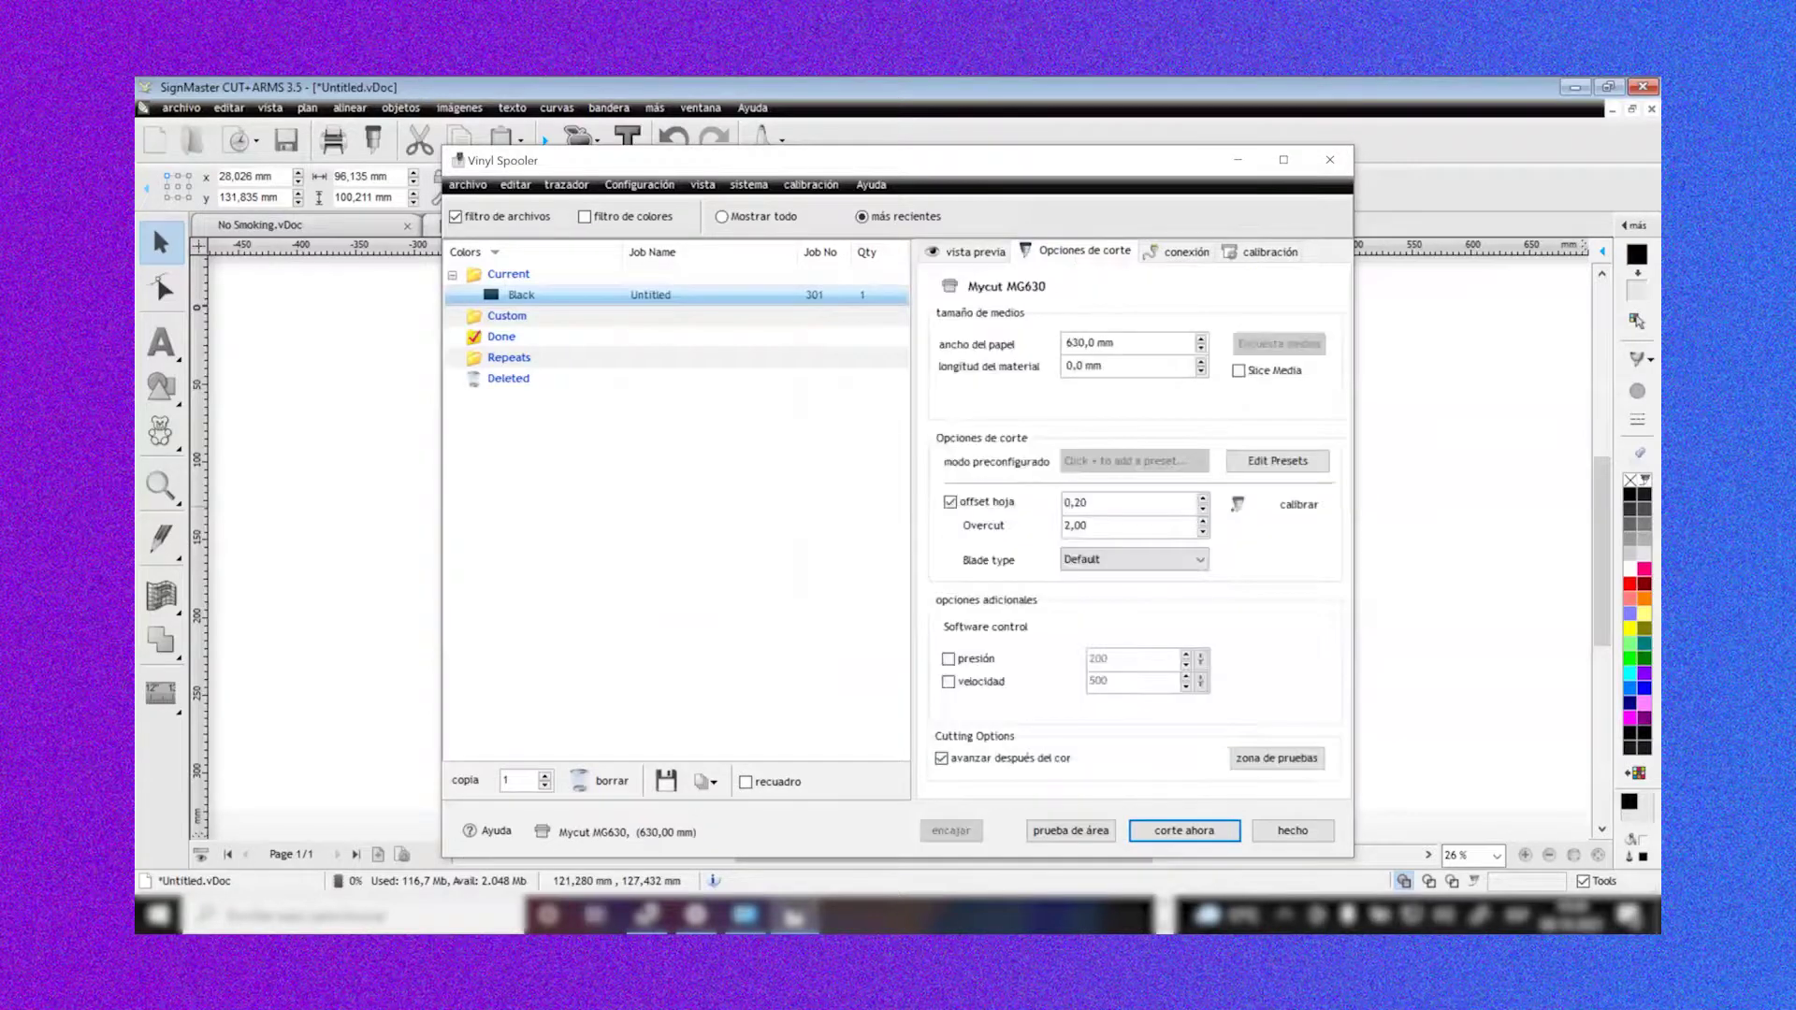
left_click(1177, 253)
left_click(1253, 252)
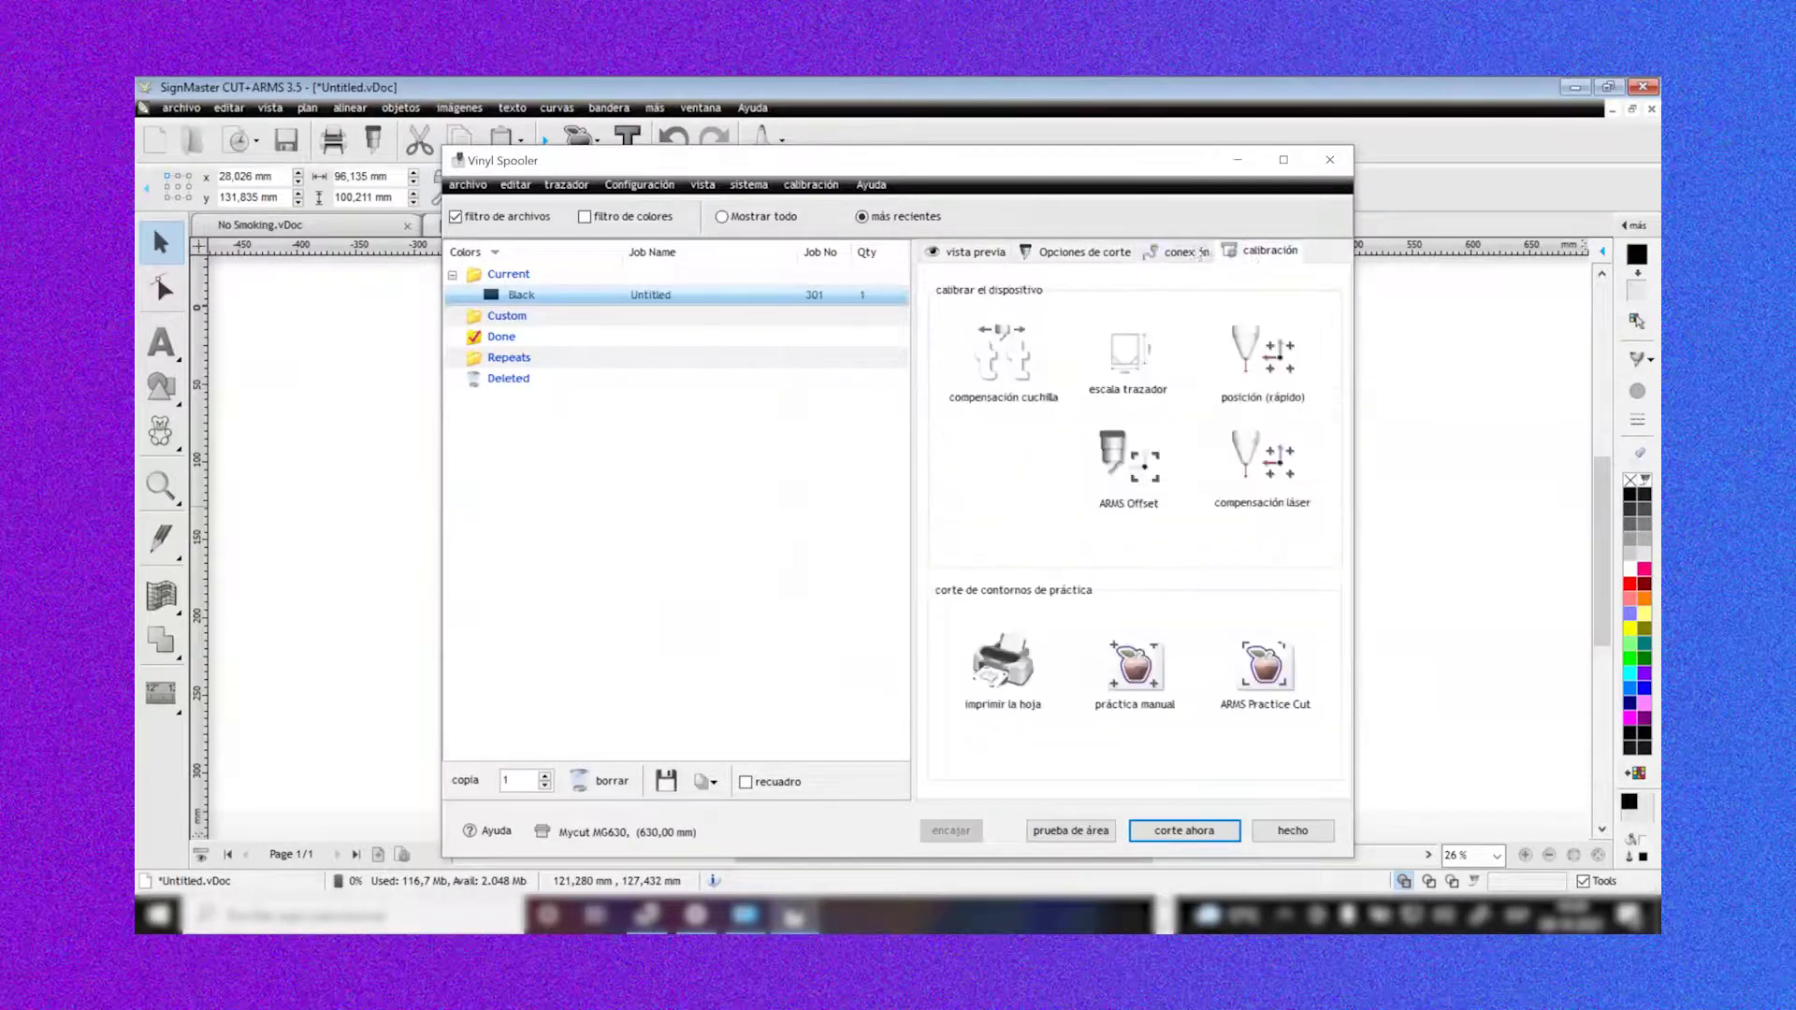
left_click(1197, 253)
left_click(1089, 252)
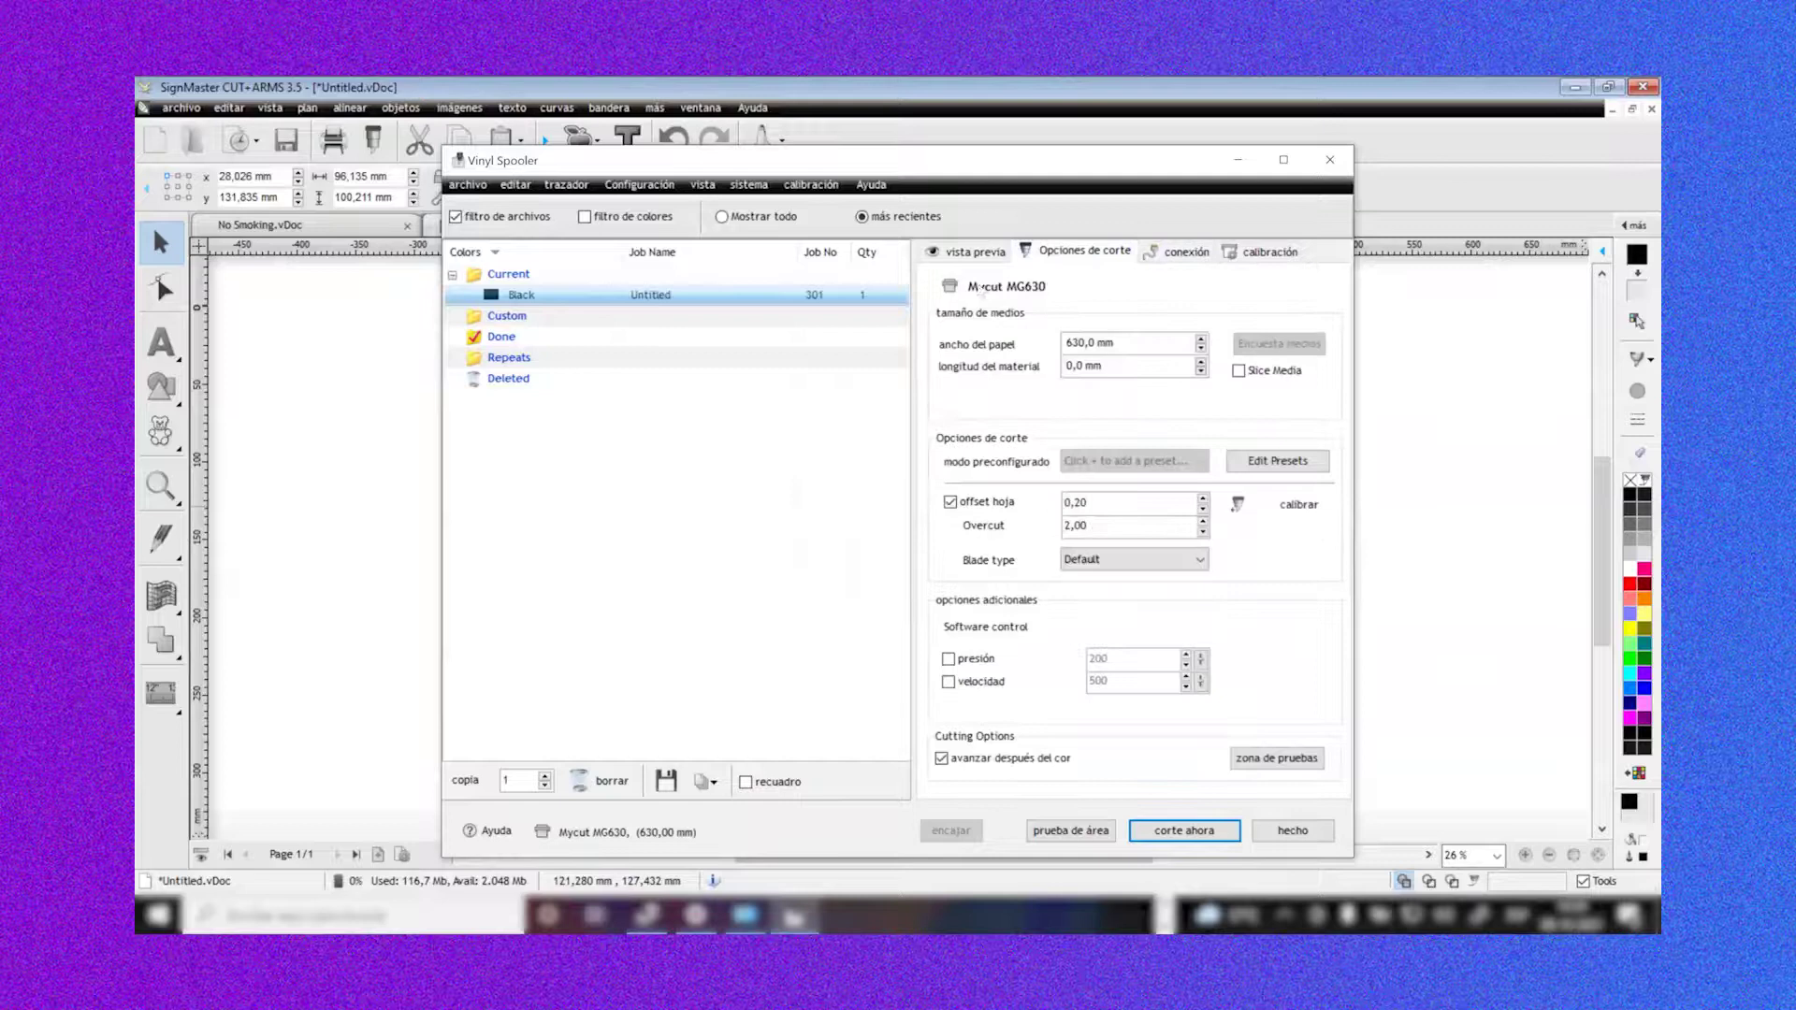
left_click(973, 251)
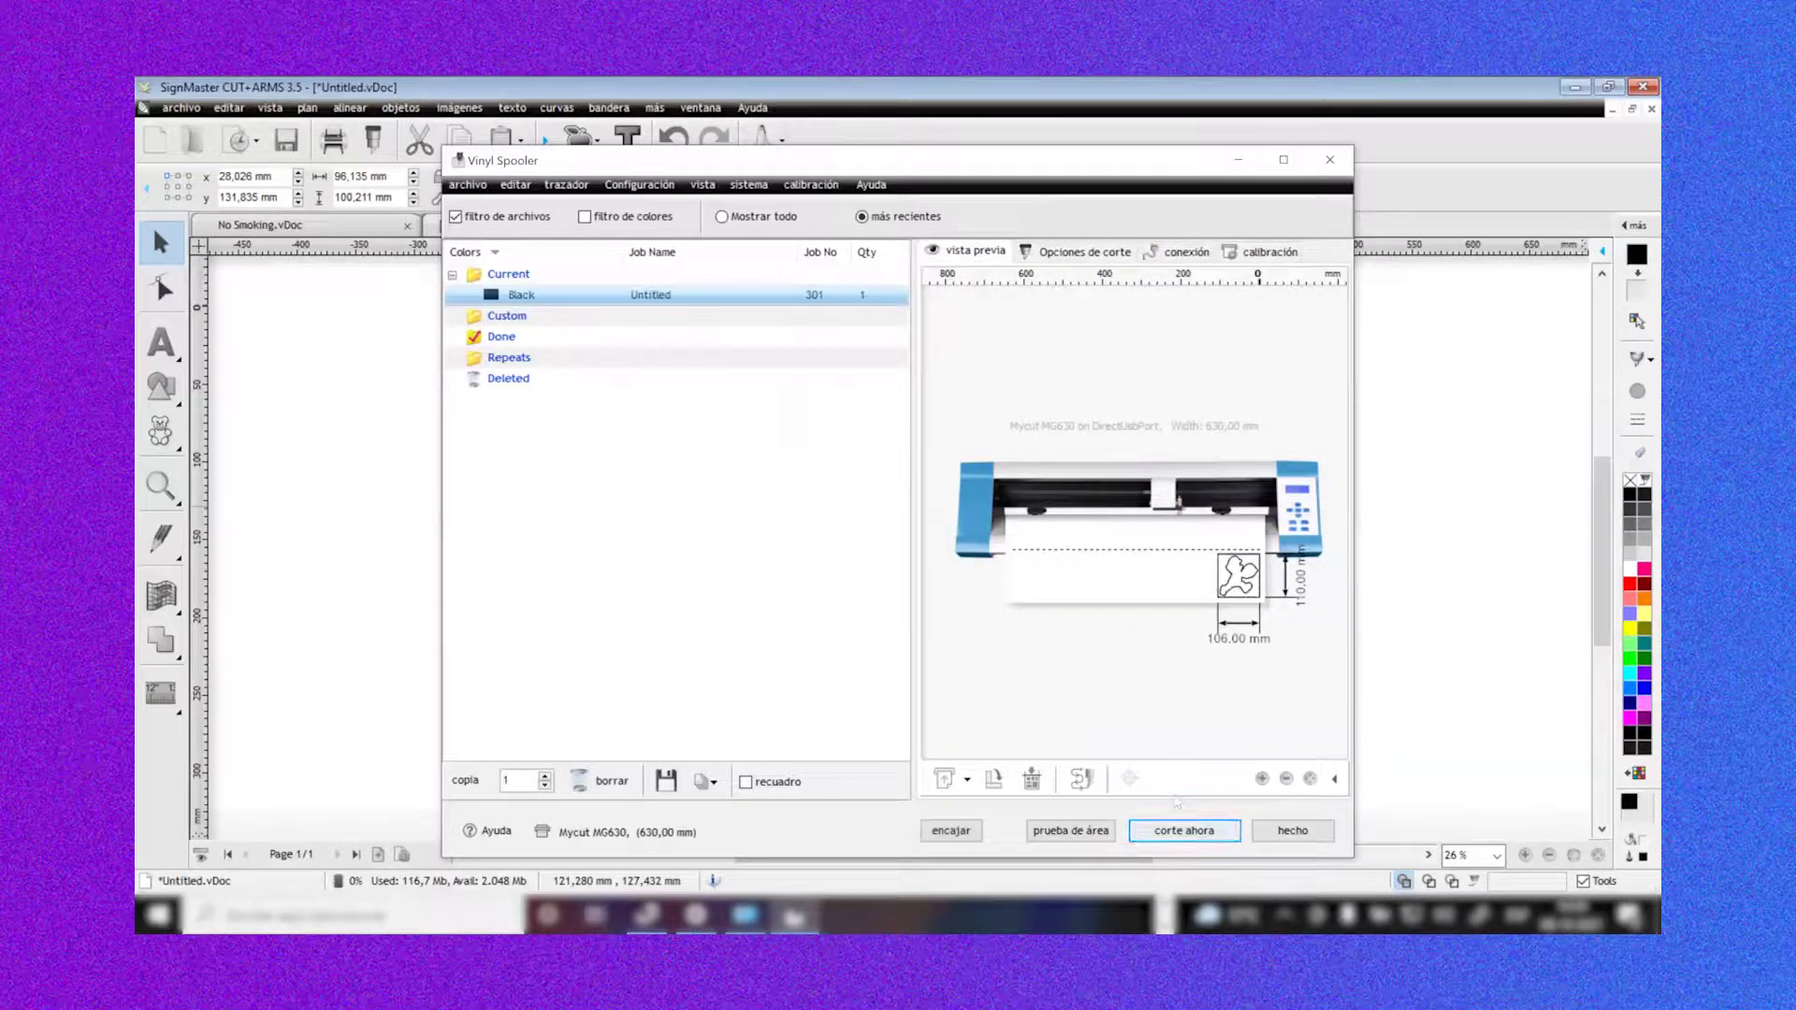
Run a confirmed area test on the plotter, then cut the Black job and confirm
left_click(1070, 831)
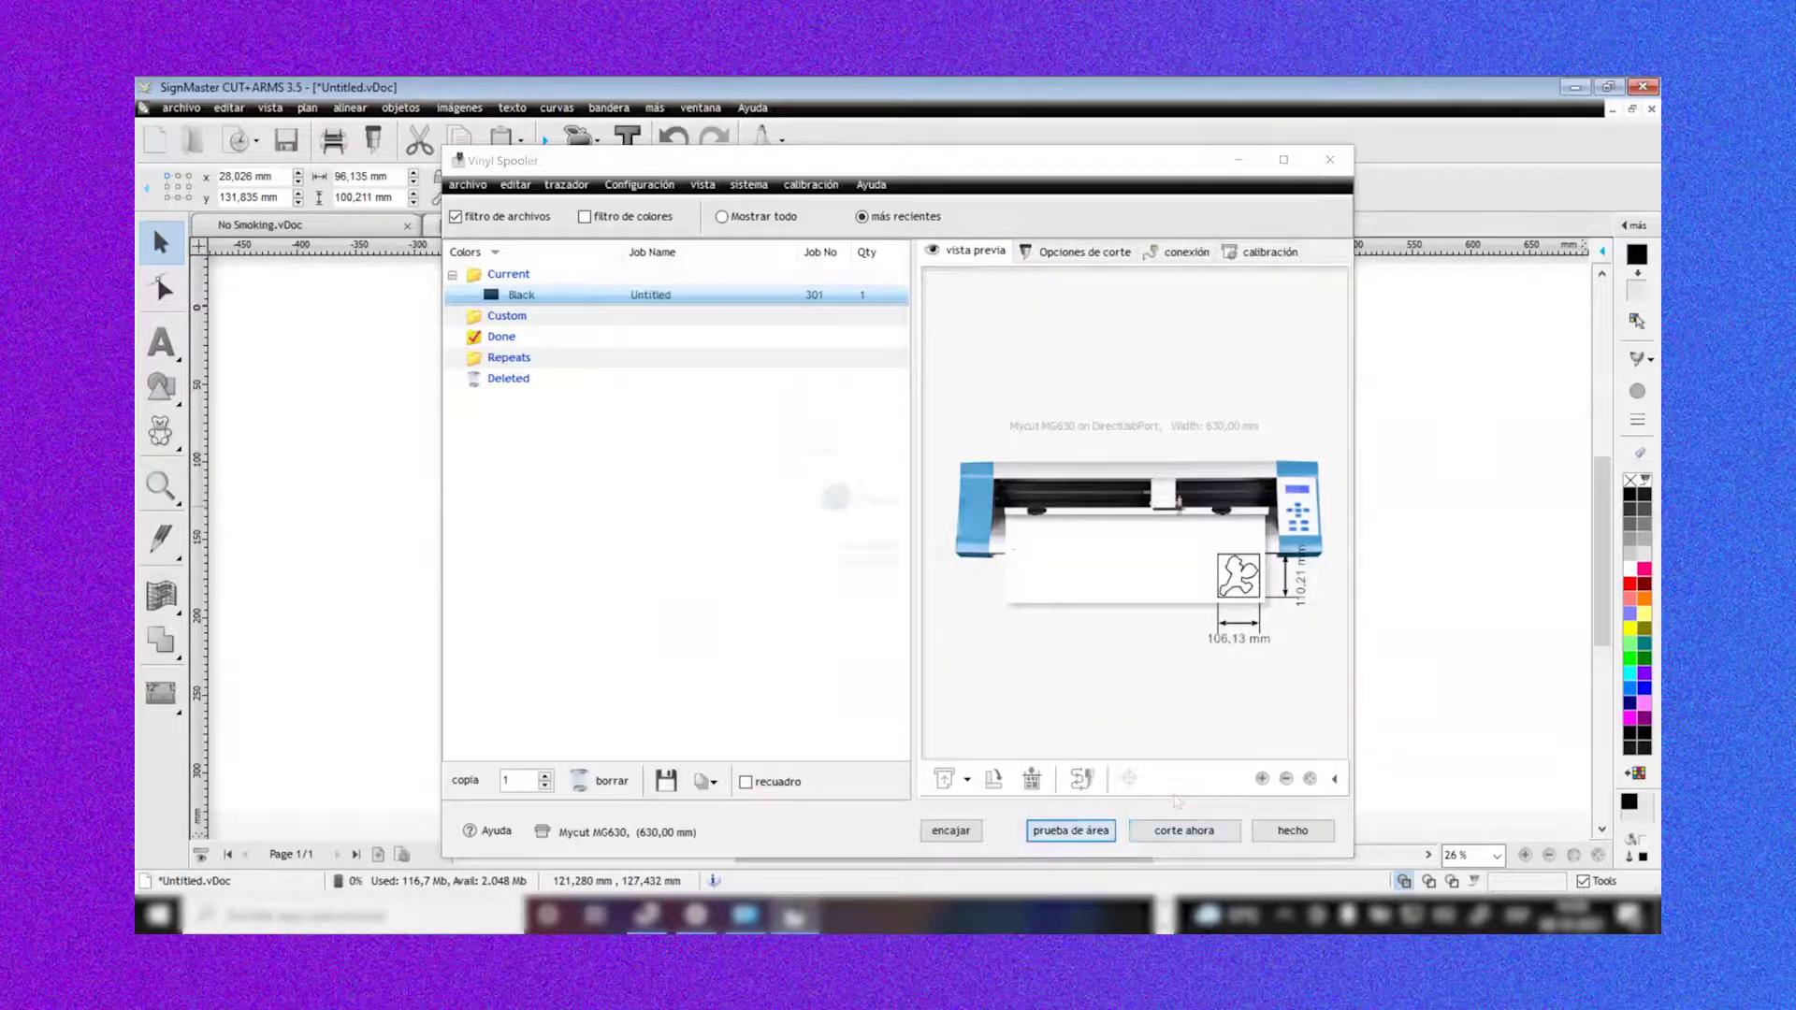
left_click(896, 560)
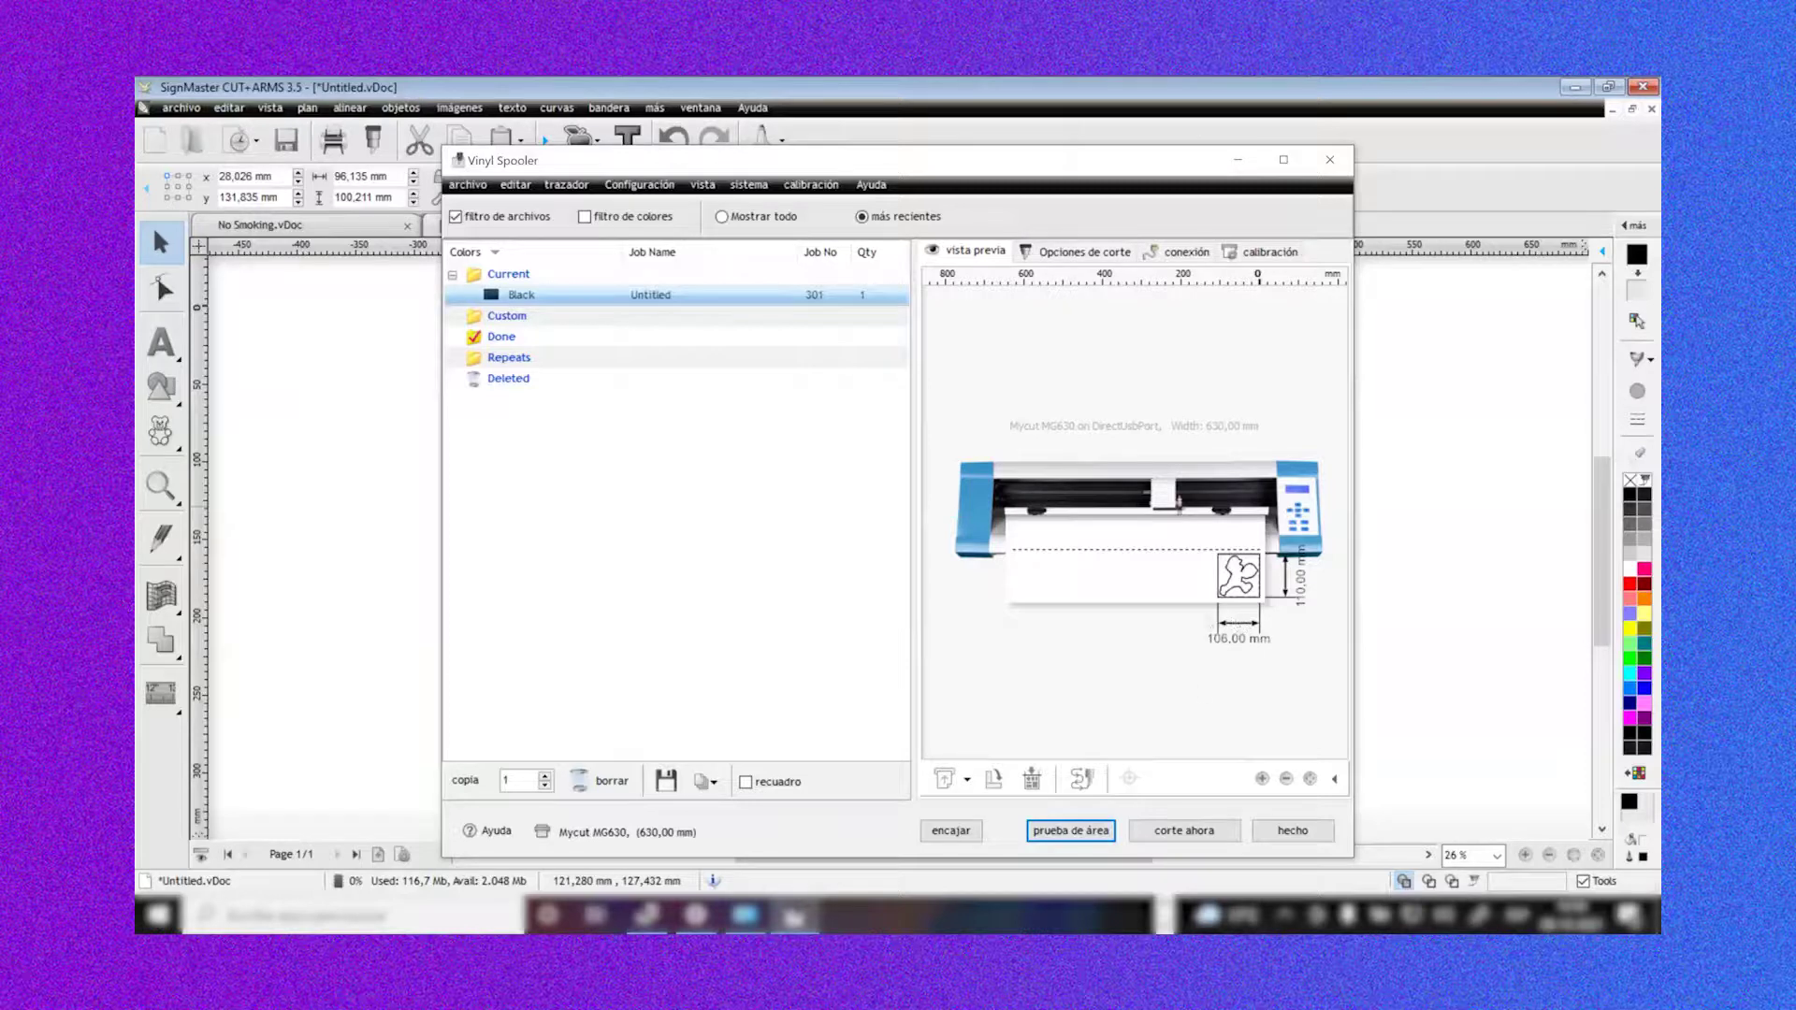
left_click(1206, 830)
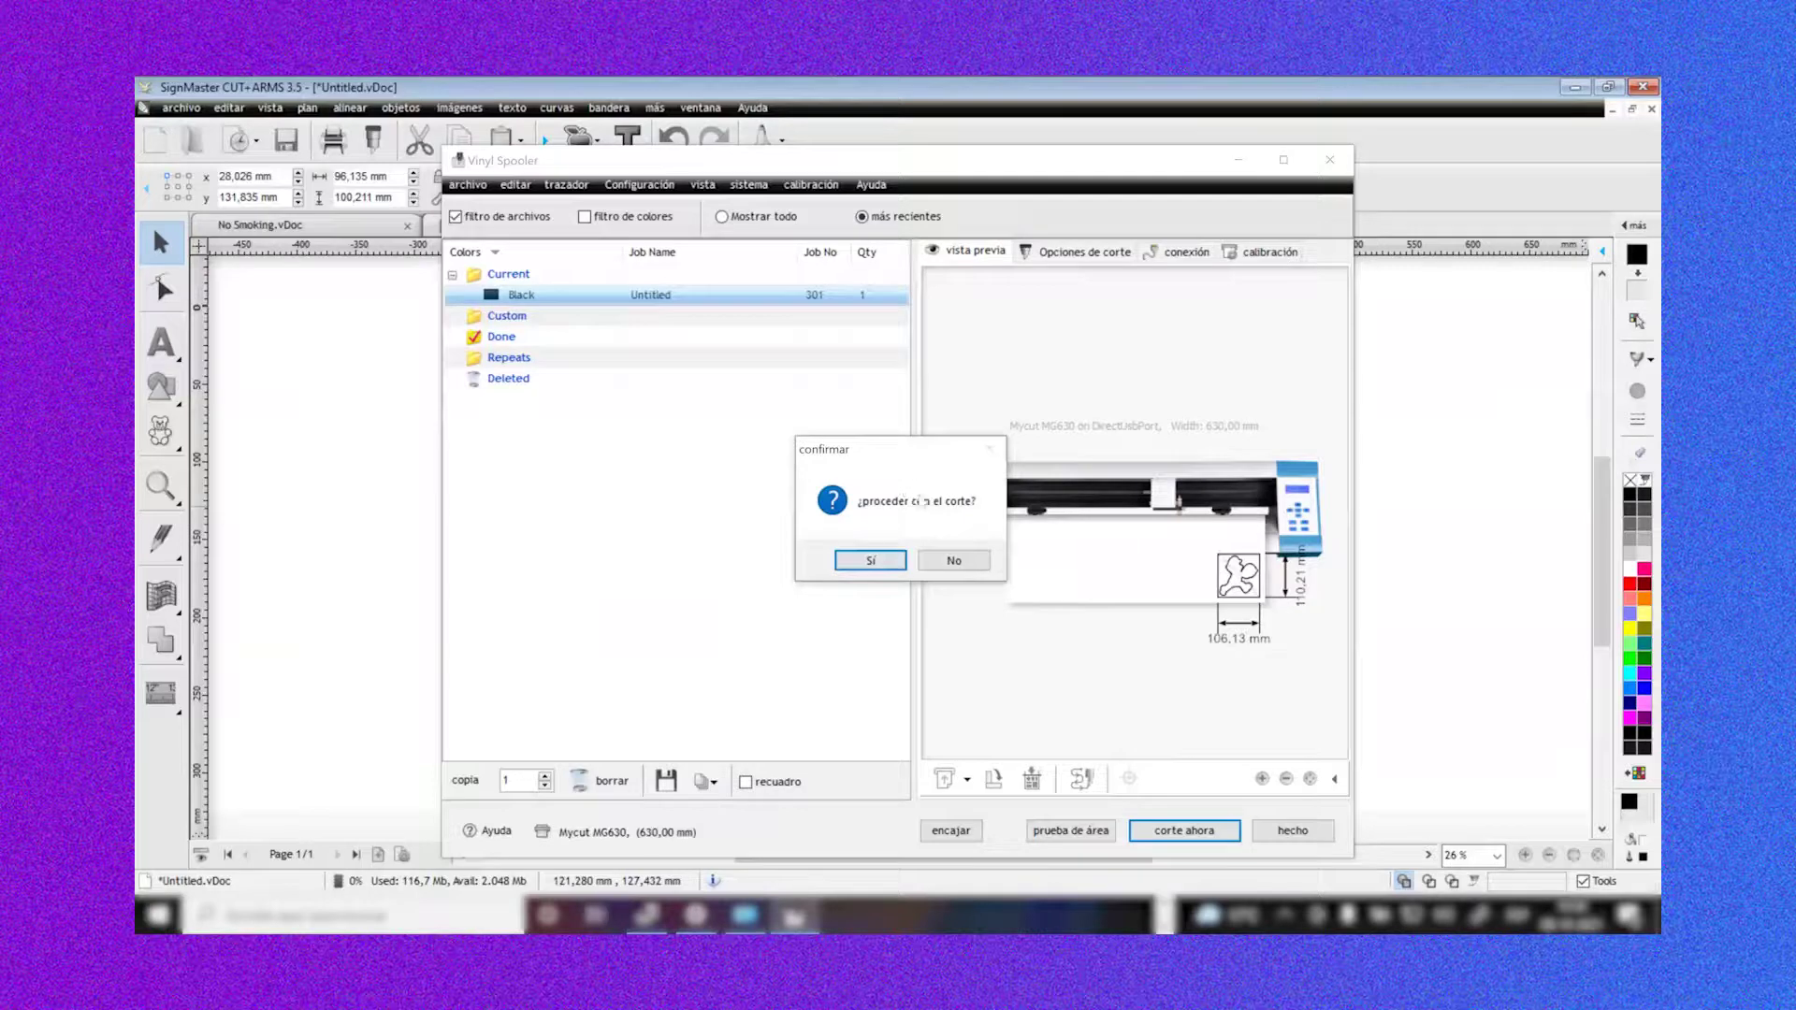
left_click(896, 565)
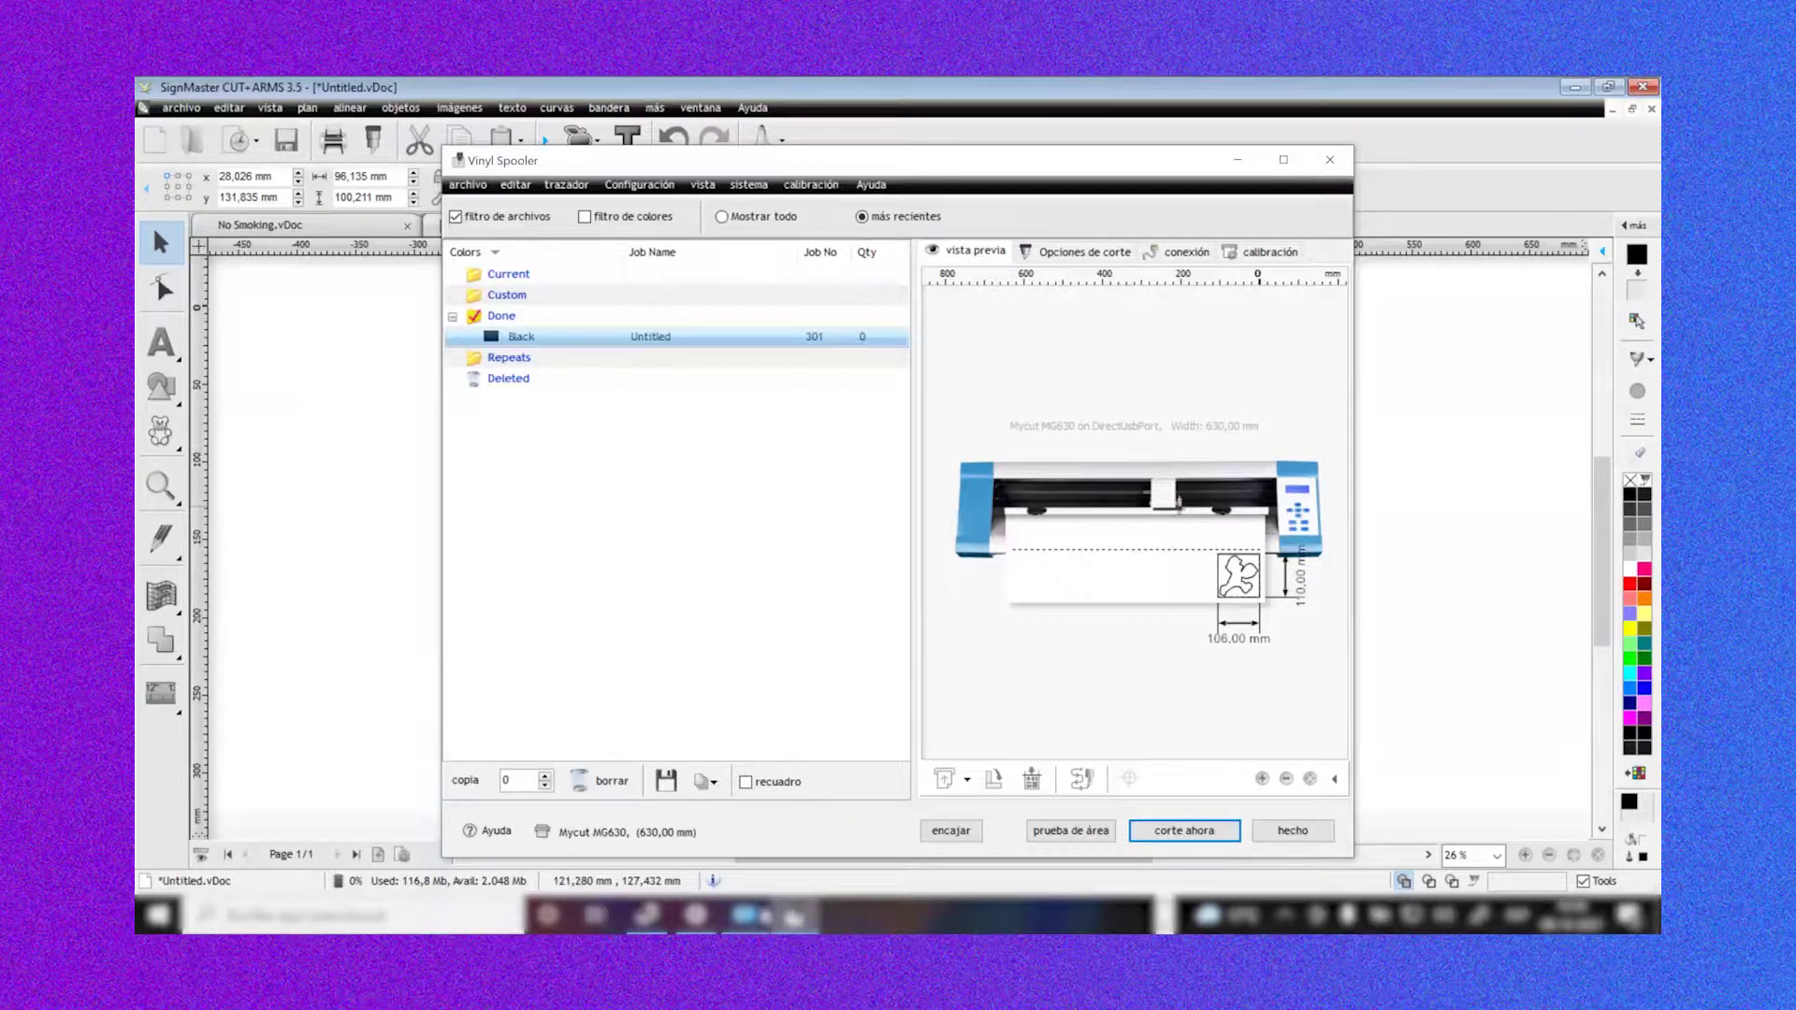
Compare the 'Compatibilidad con impresoras USB' and 'No hay una impresora conectada' entries in Device Manager
left_click(794, 916)
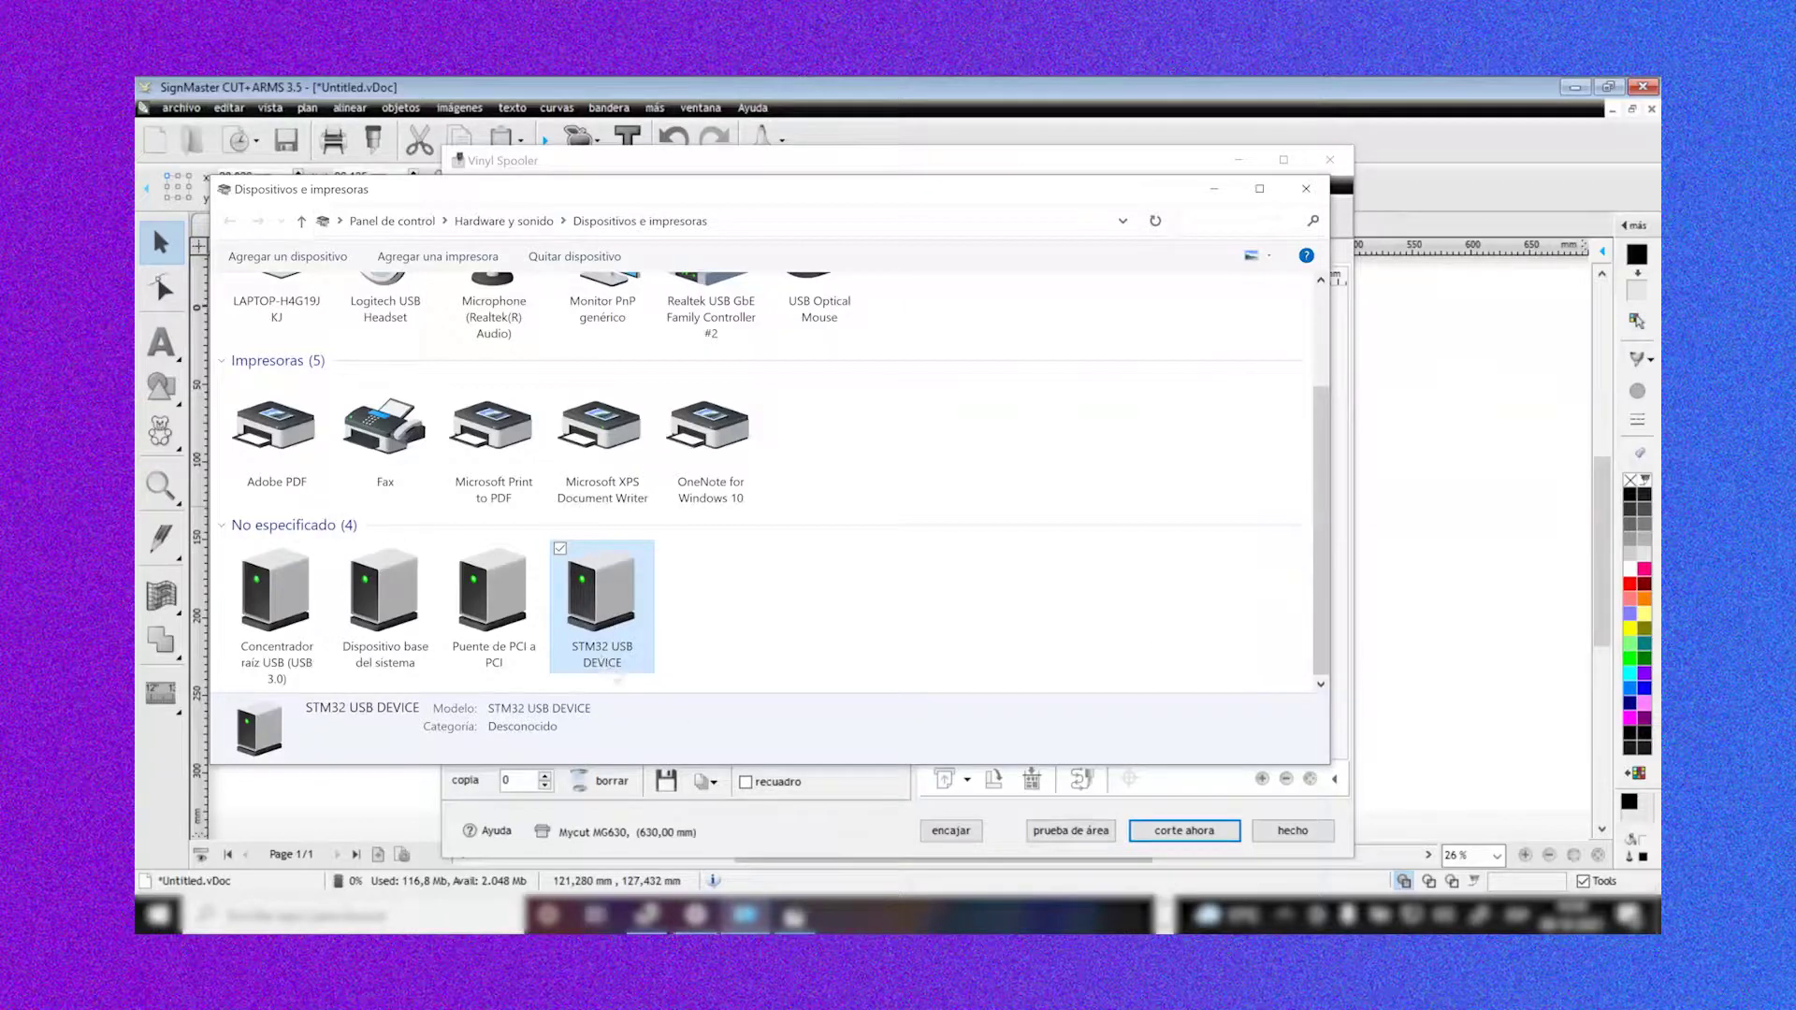
left_click(745, 917)
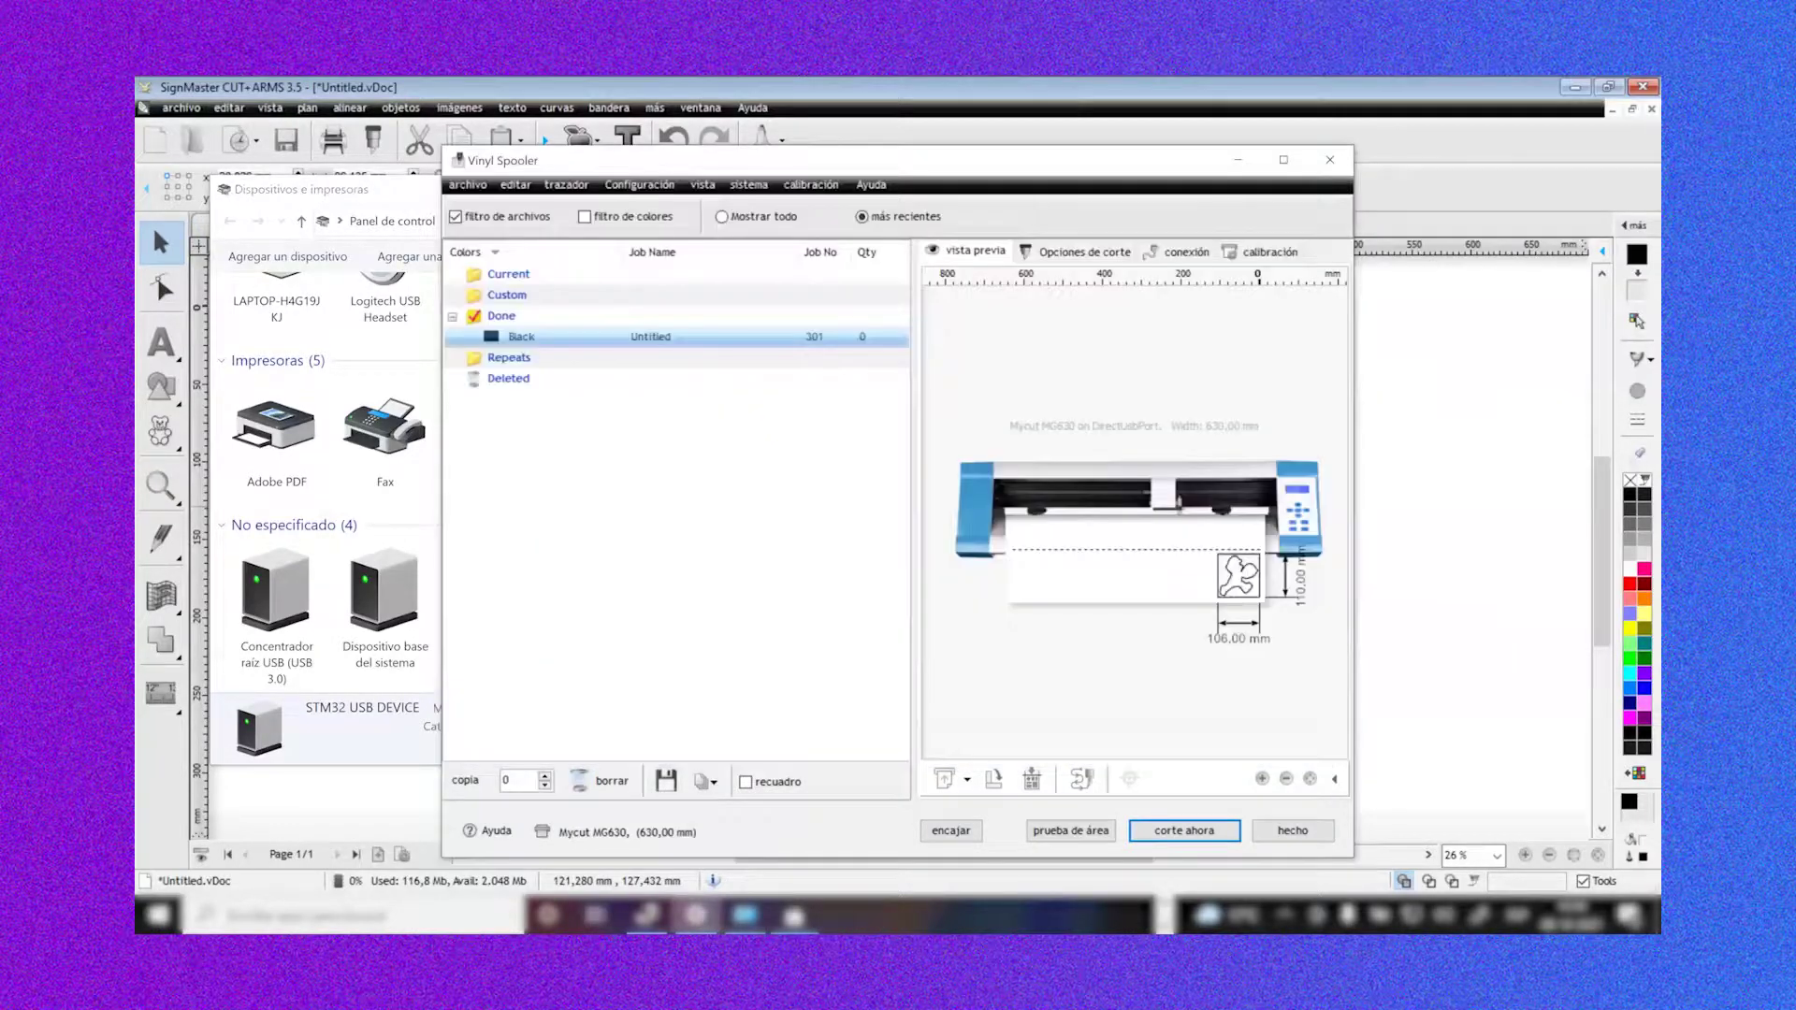
left_click(652, 917)
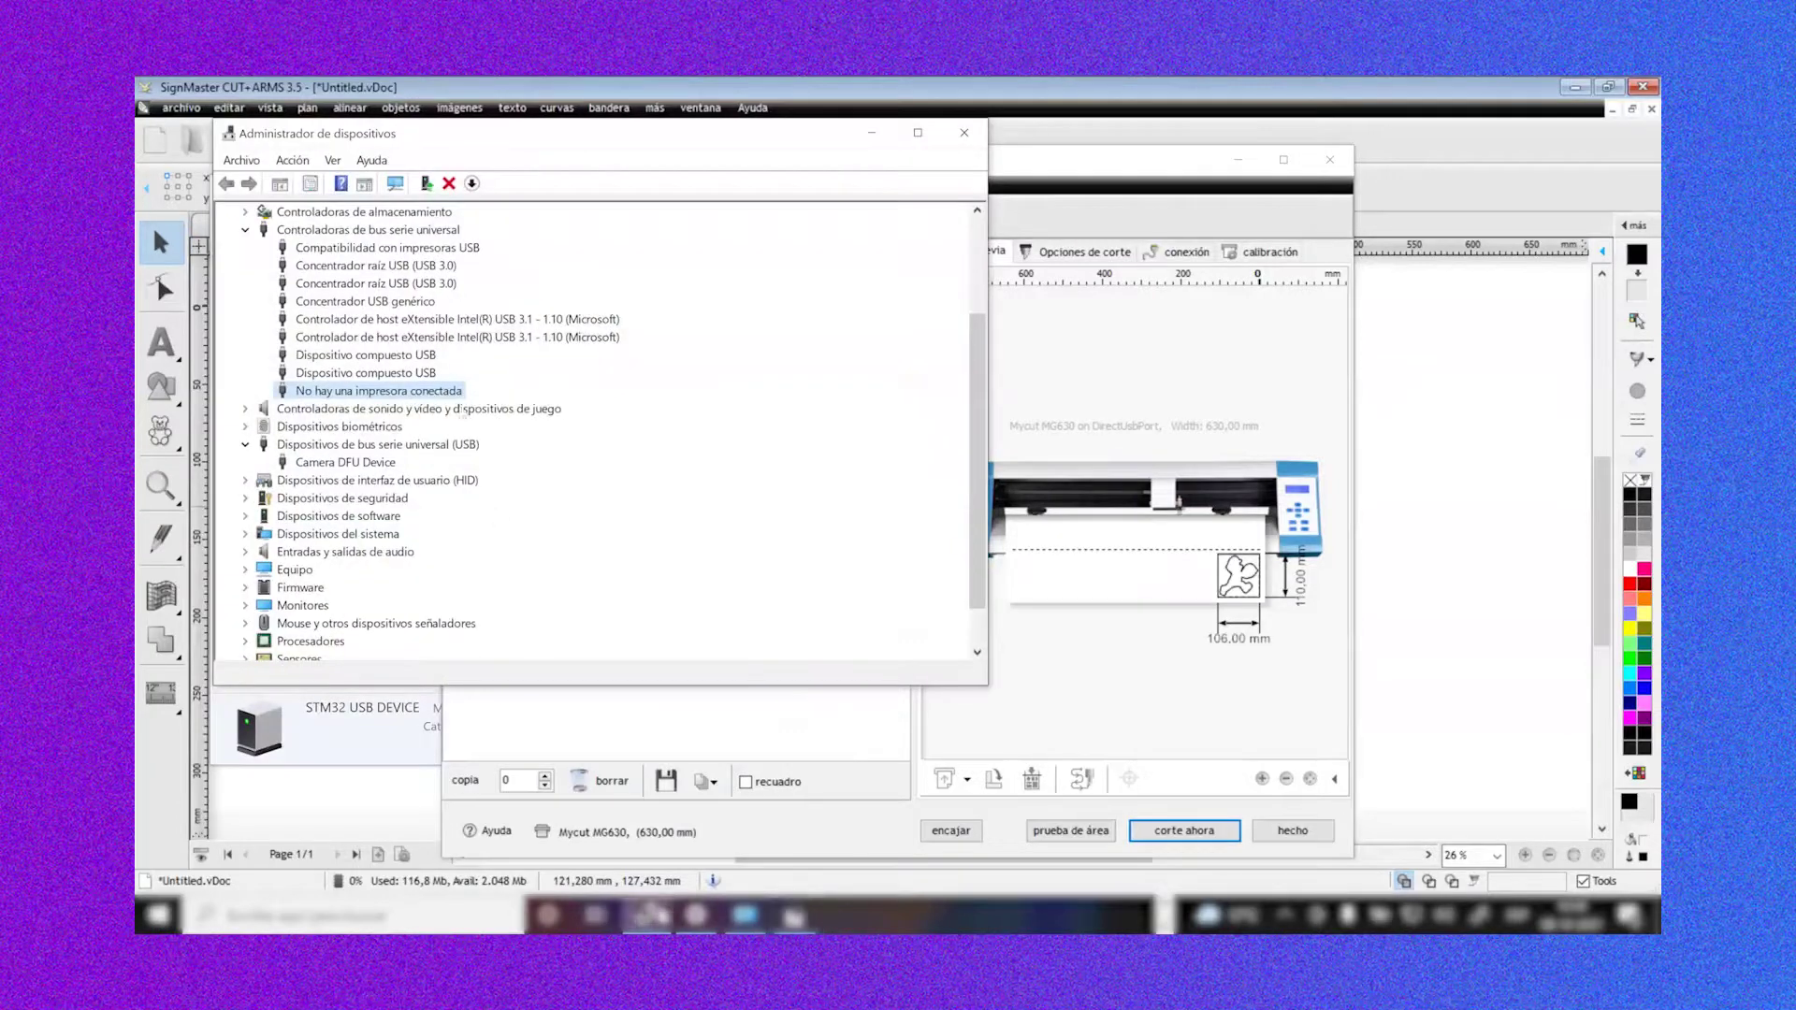
left_click(381, 249)
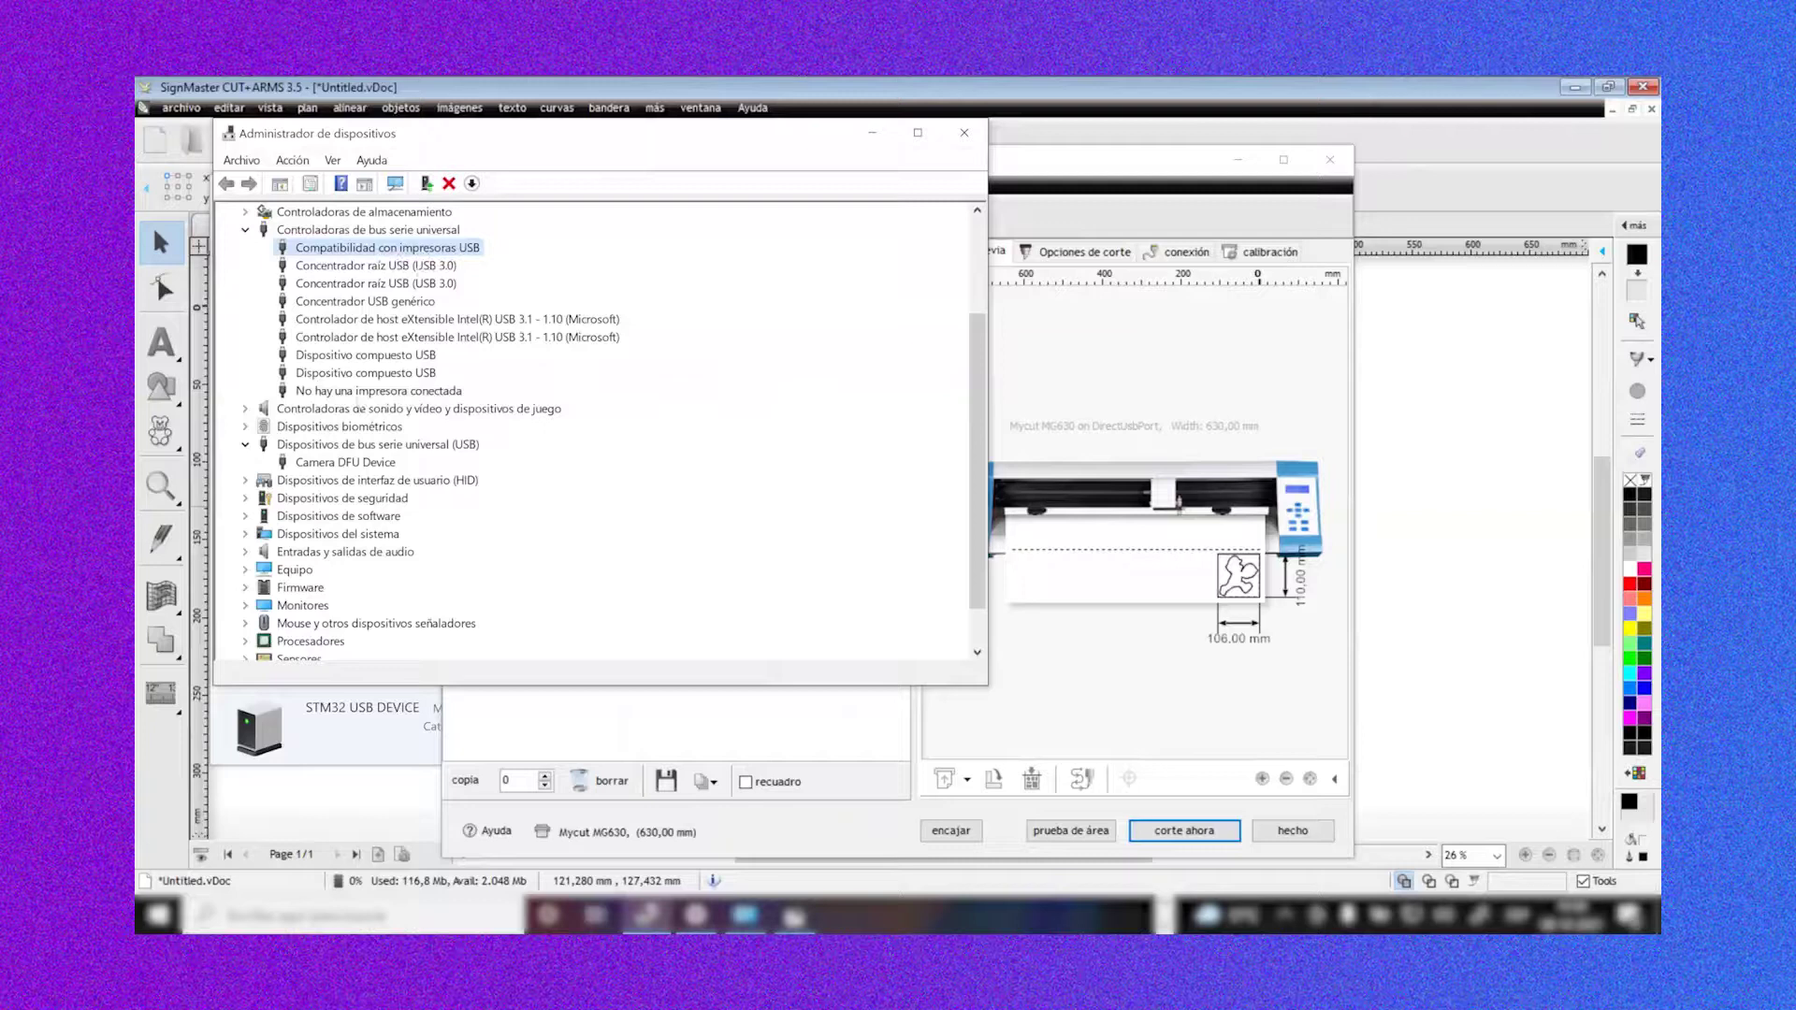
left_click(379, 391)
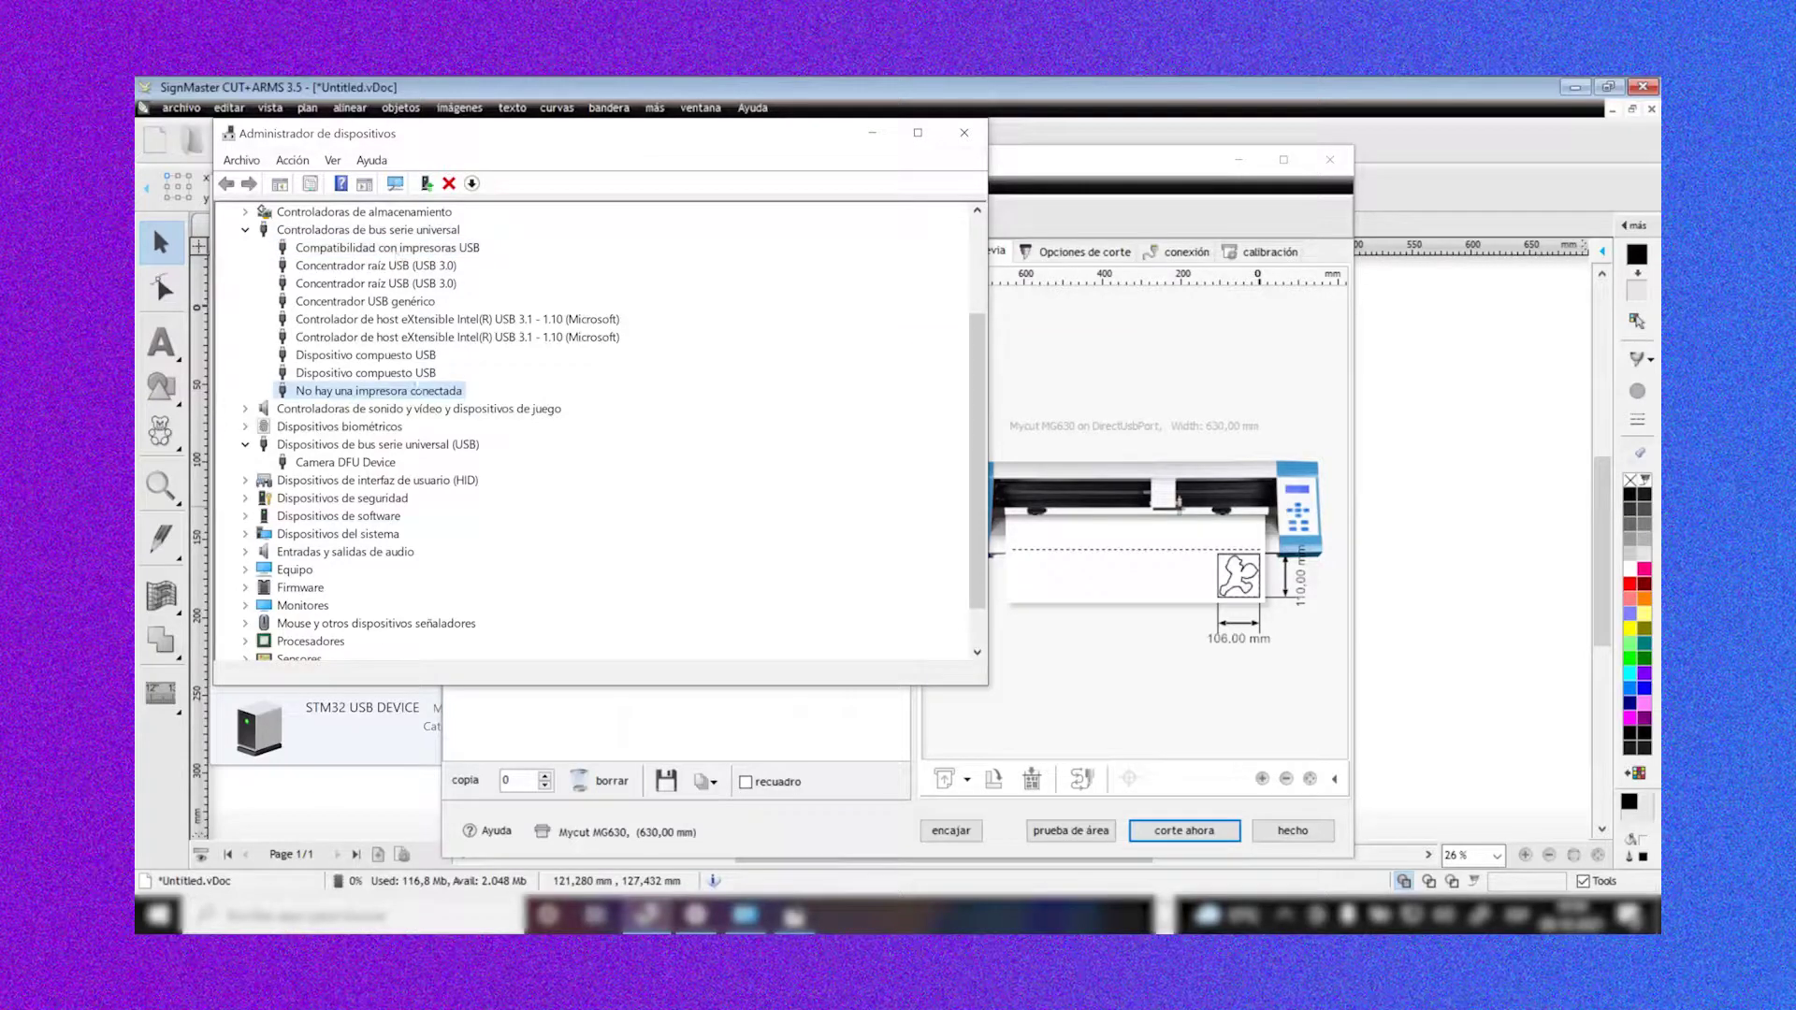
left_click(438, 249)
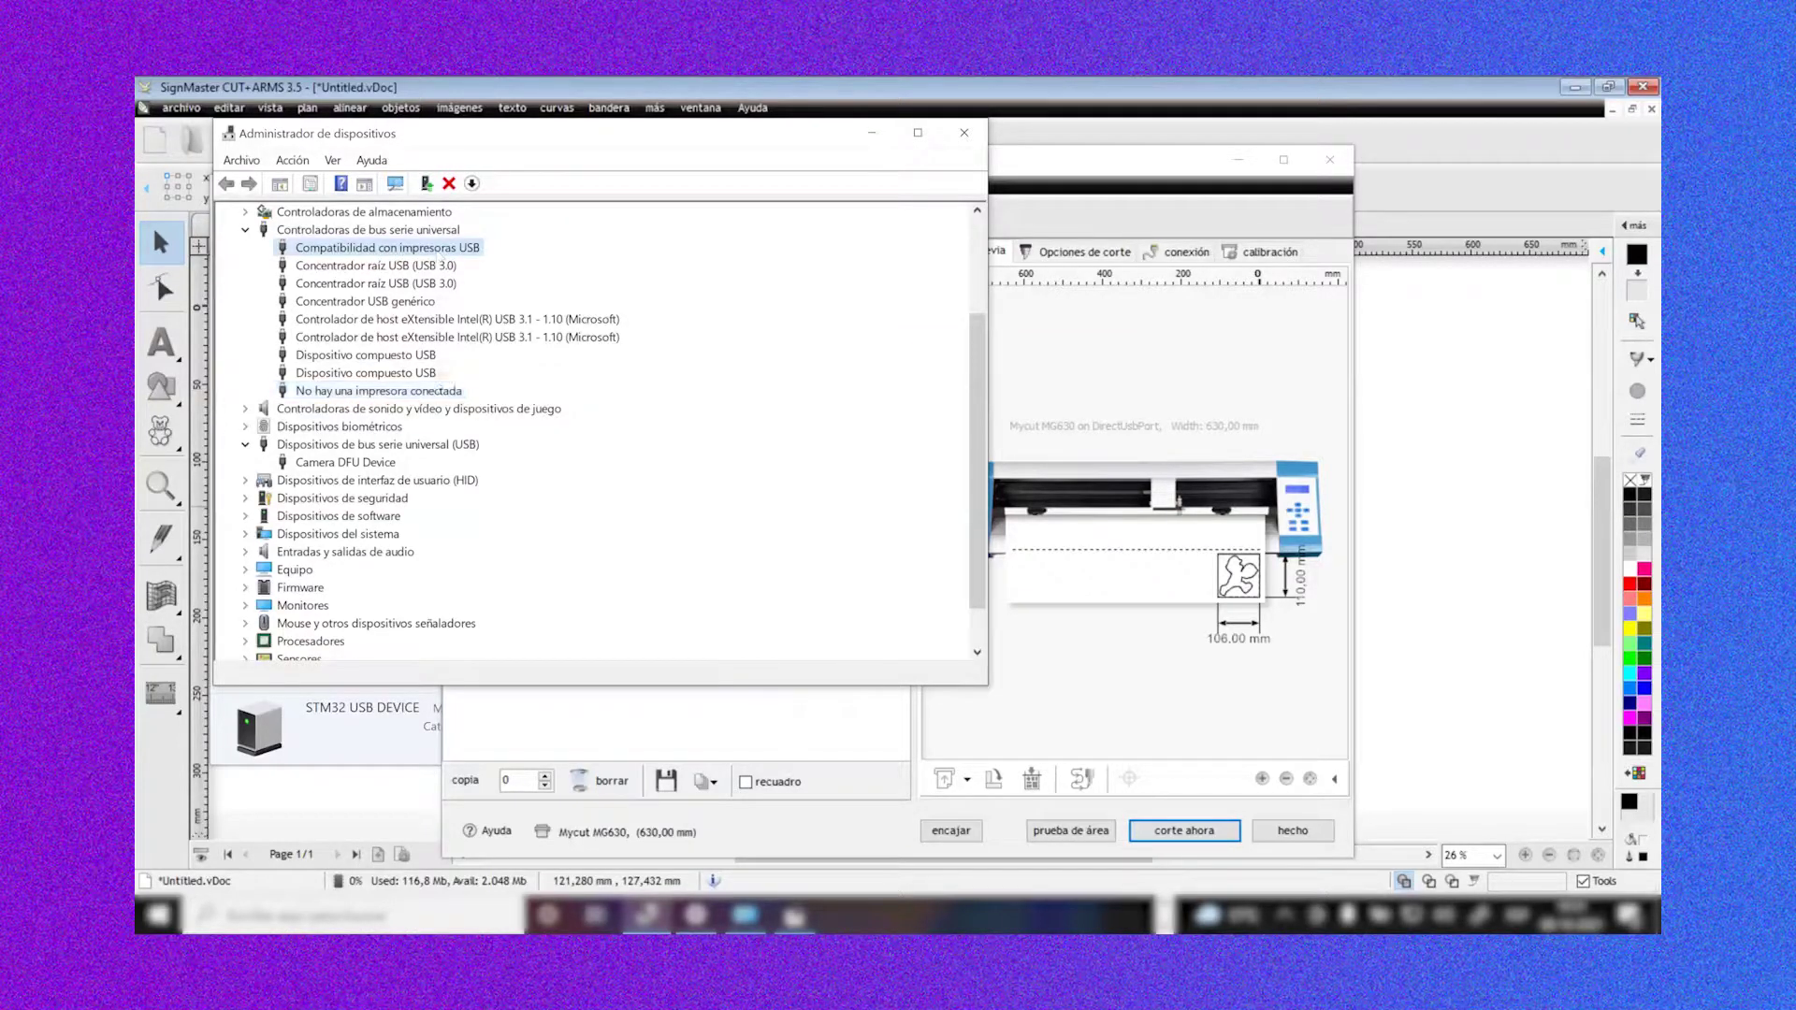
left_click(433, 393)
left_click(405, 252)
left_click(433, 391)
left_click(422, 251)
Minimise Device Manager, Devices and Printers and the Vinyl Spooler to return to the Mario canvas
left_click(871, 131)
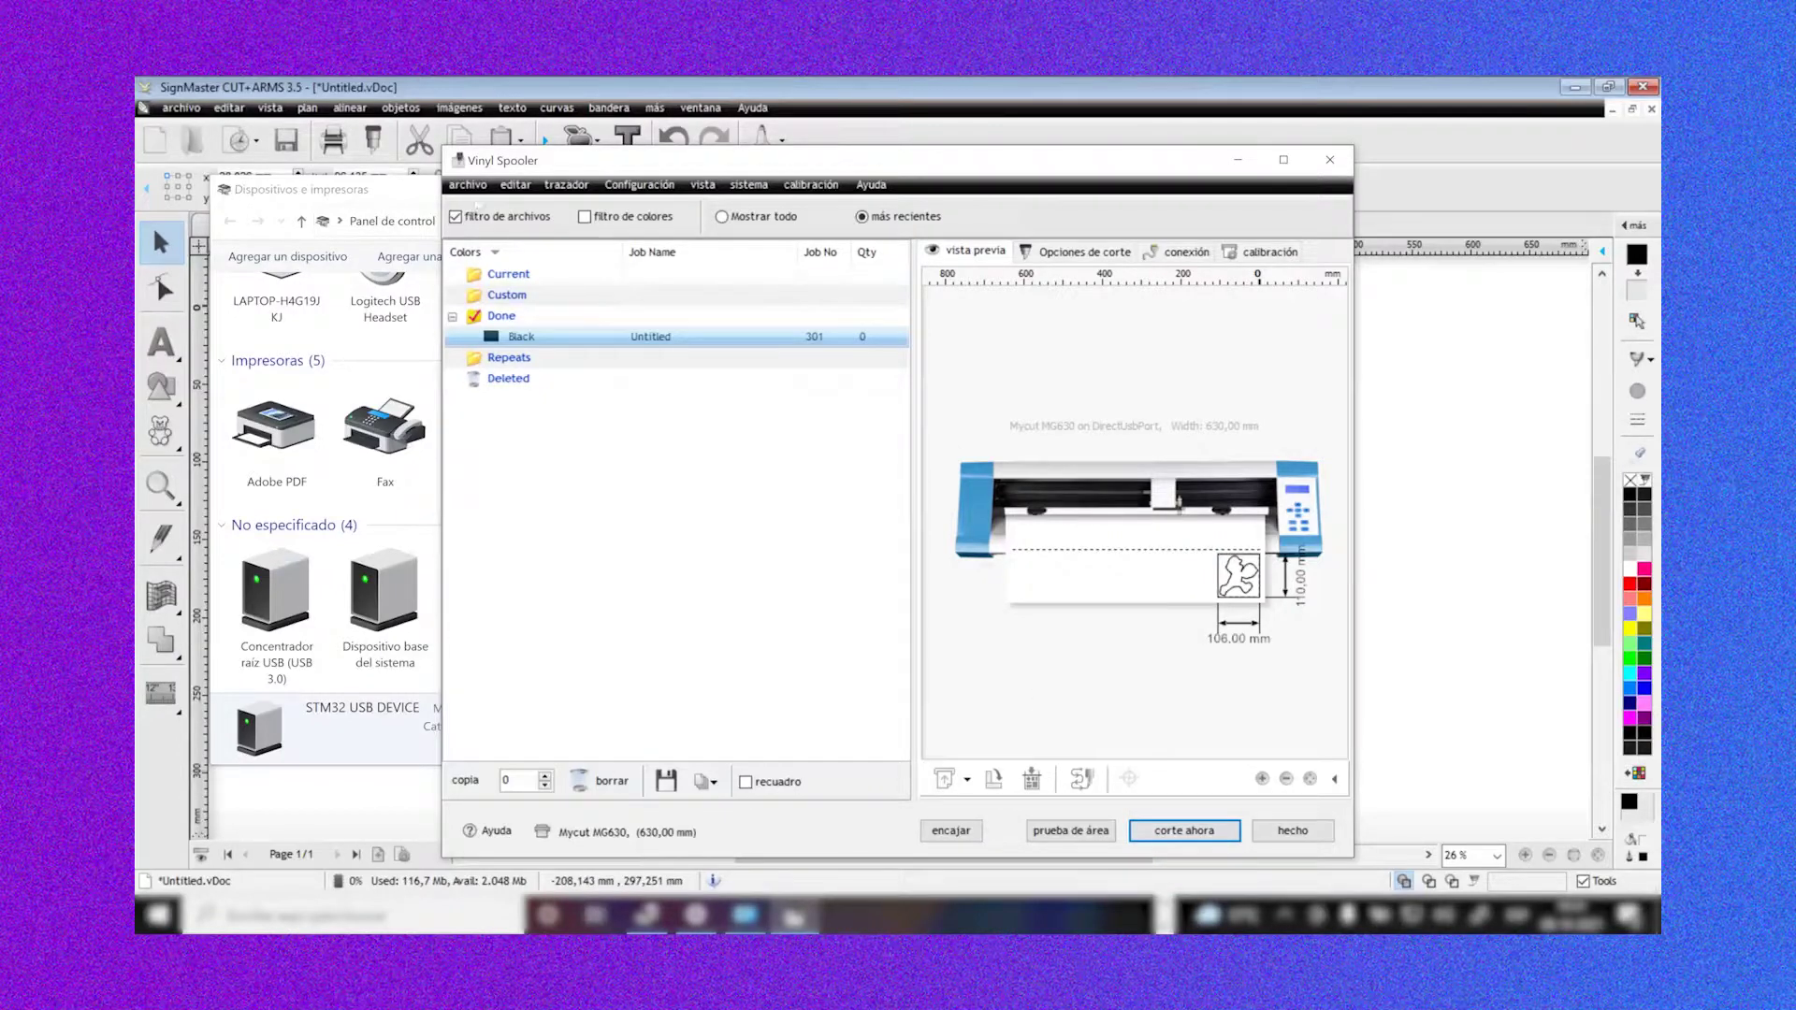
left_click(416, 192)
left_click(1228, 177)
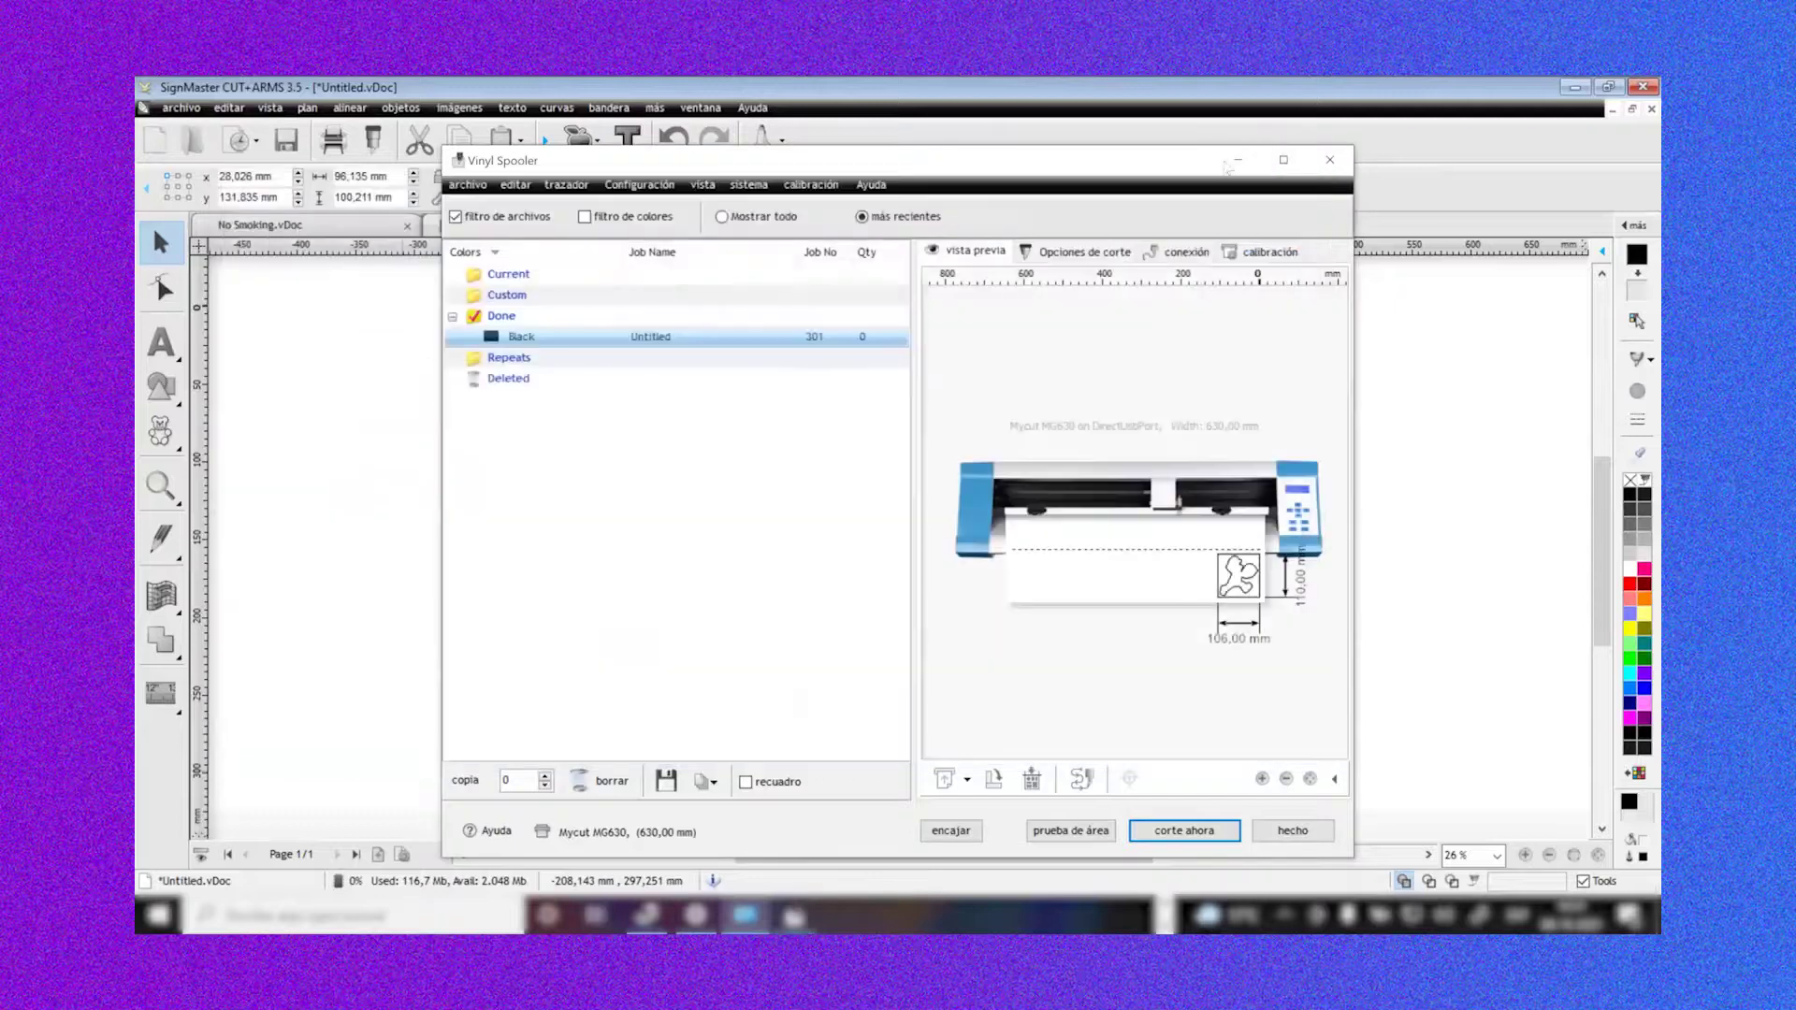
left_click(1235, 161)
left_click(1068, 745)
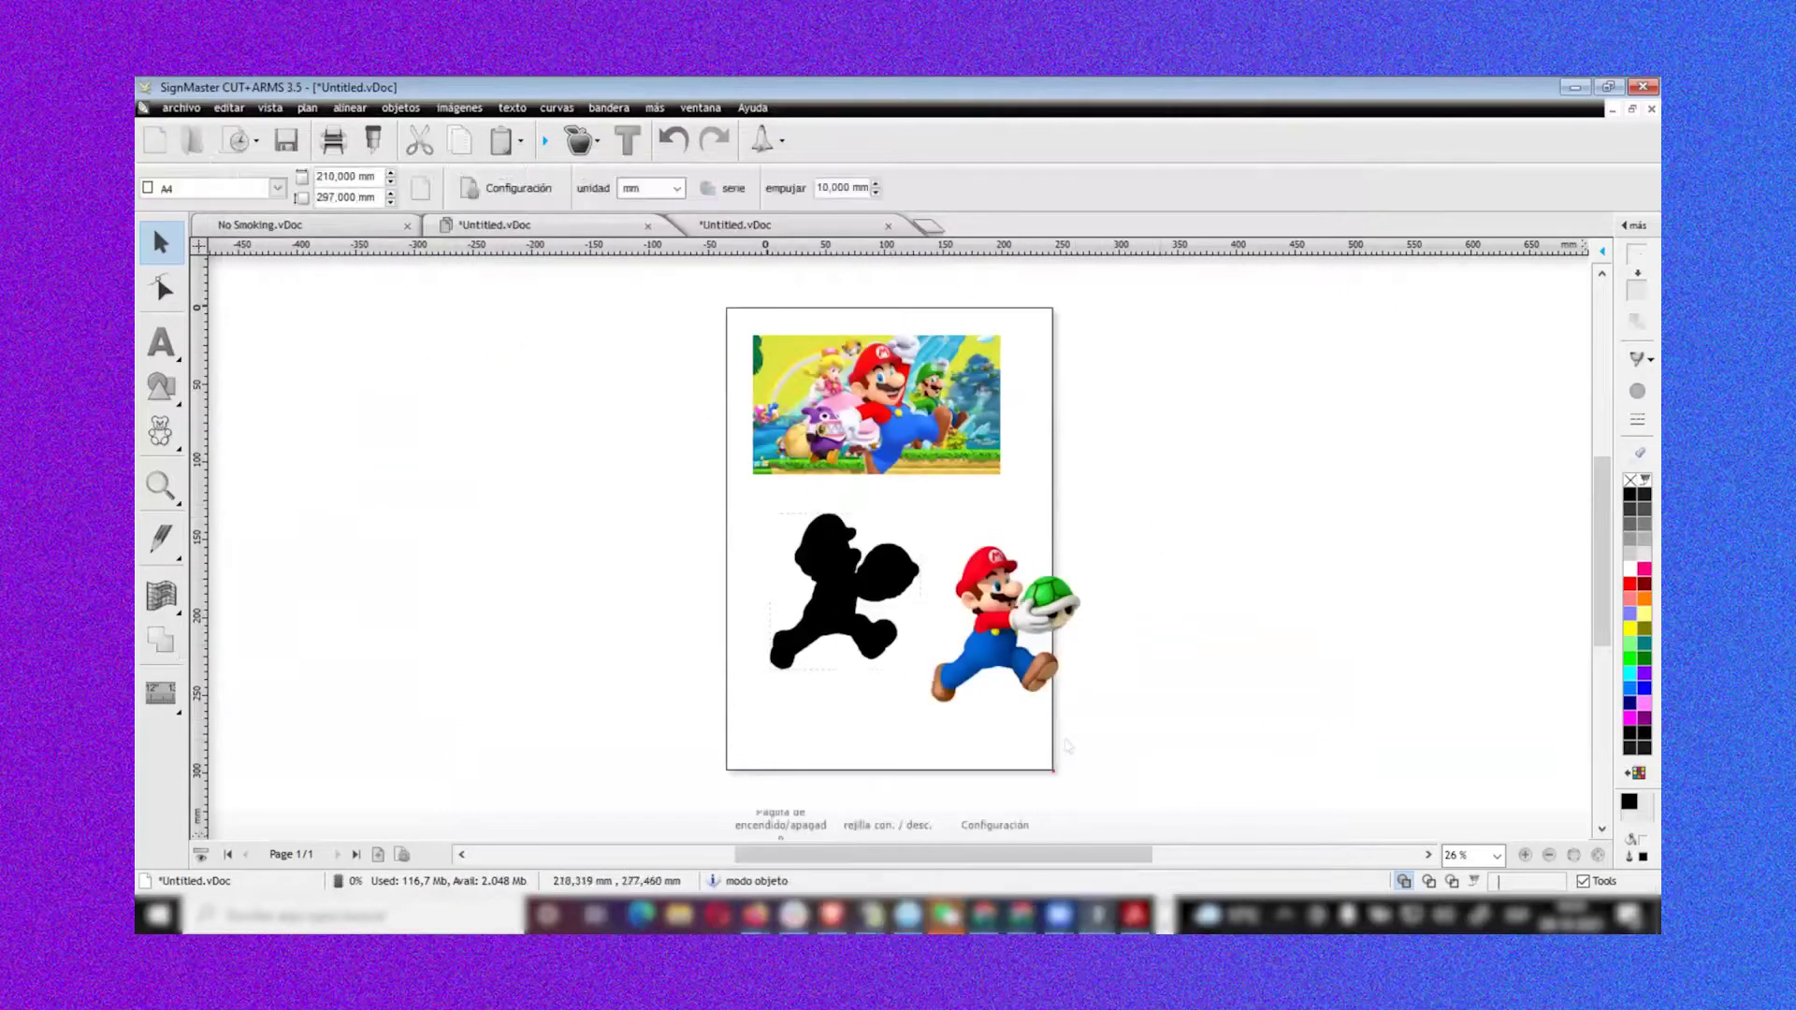